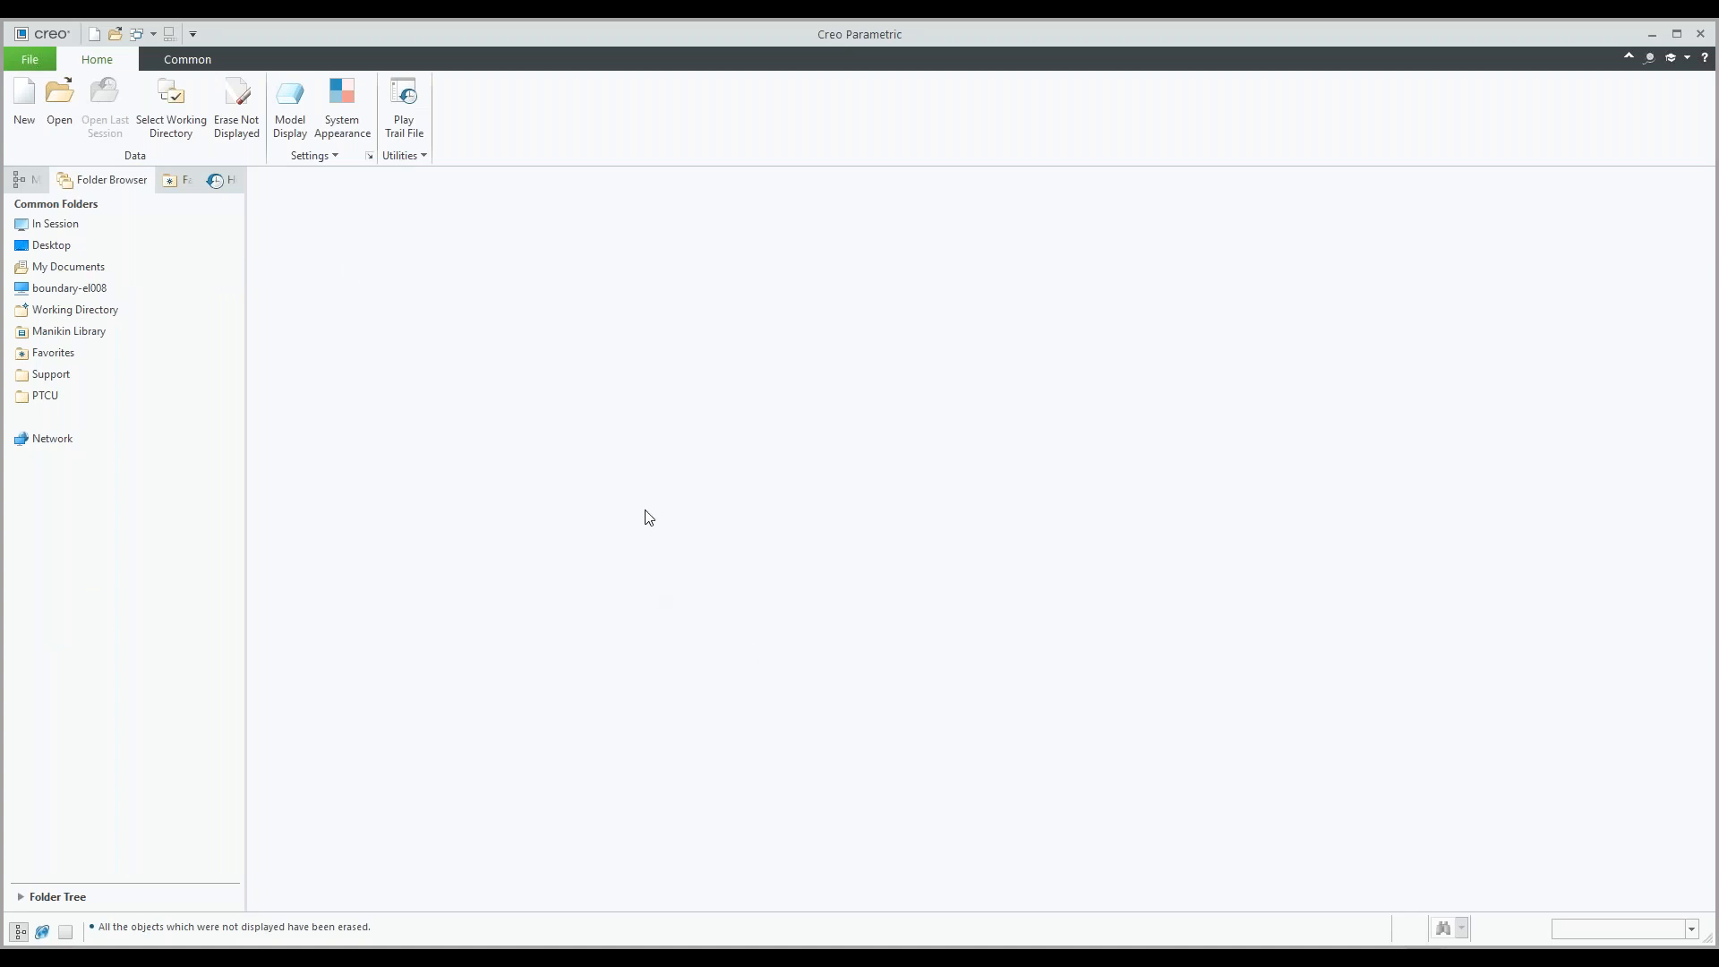
# Start opening a file and browse to the D:\Webinars\Import data doctor folder.
pyautogui.click(53, 106)
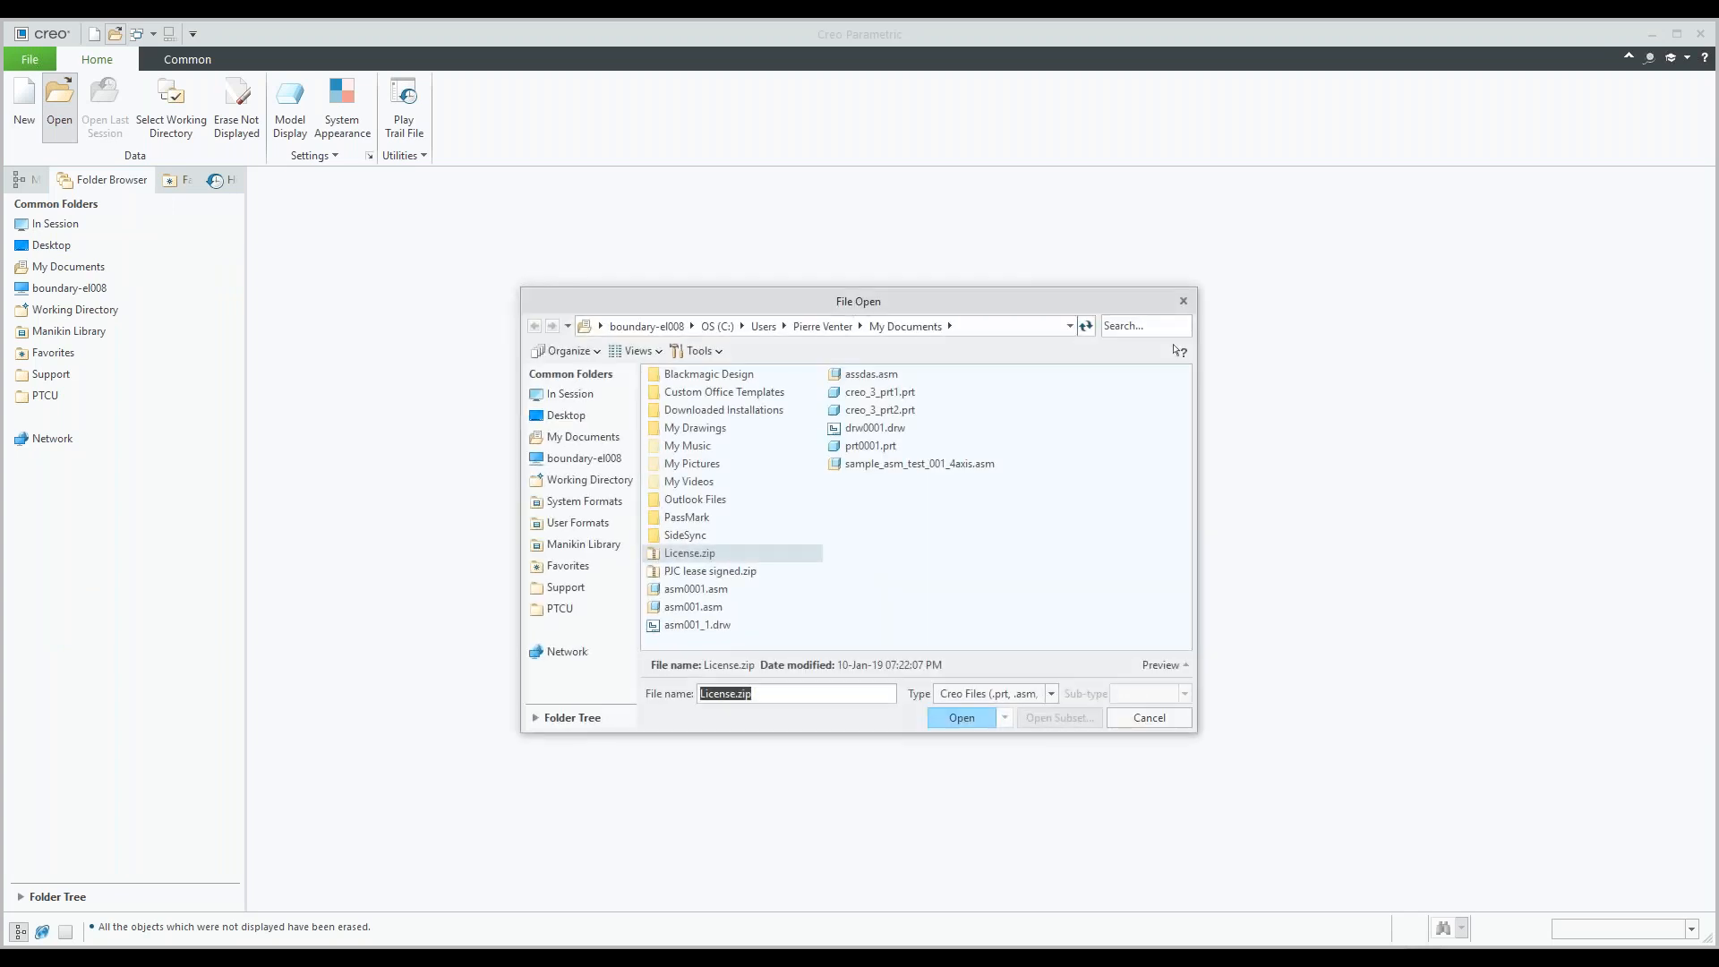
pyautogui.click(1001, 696)
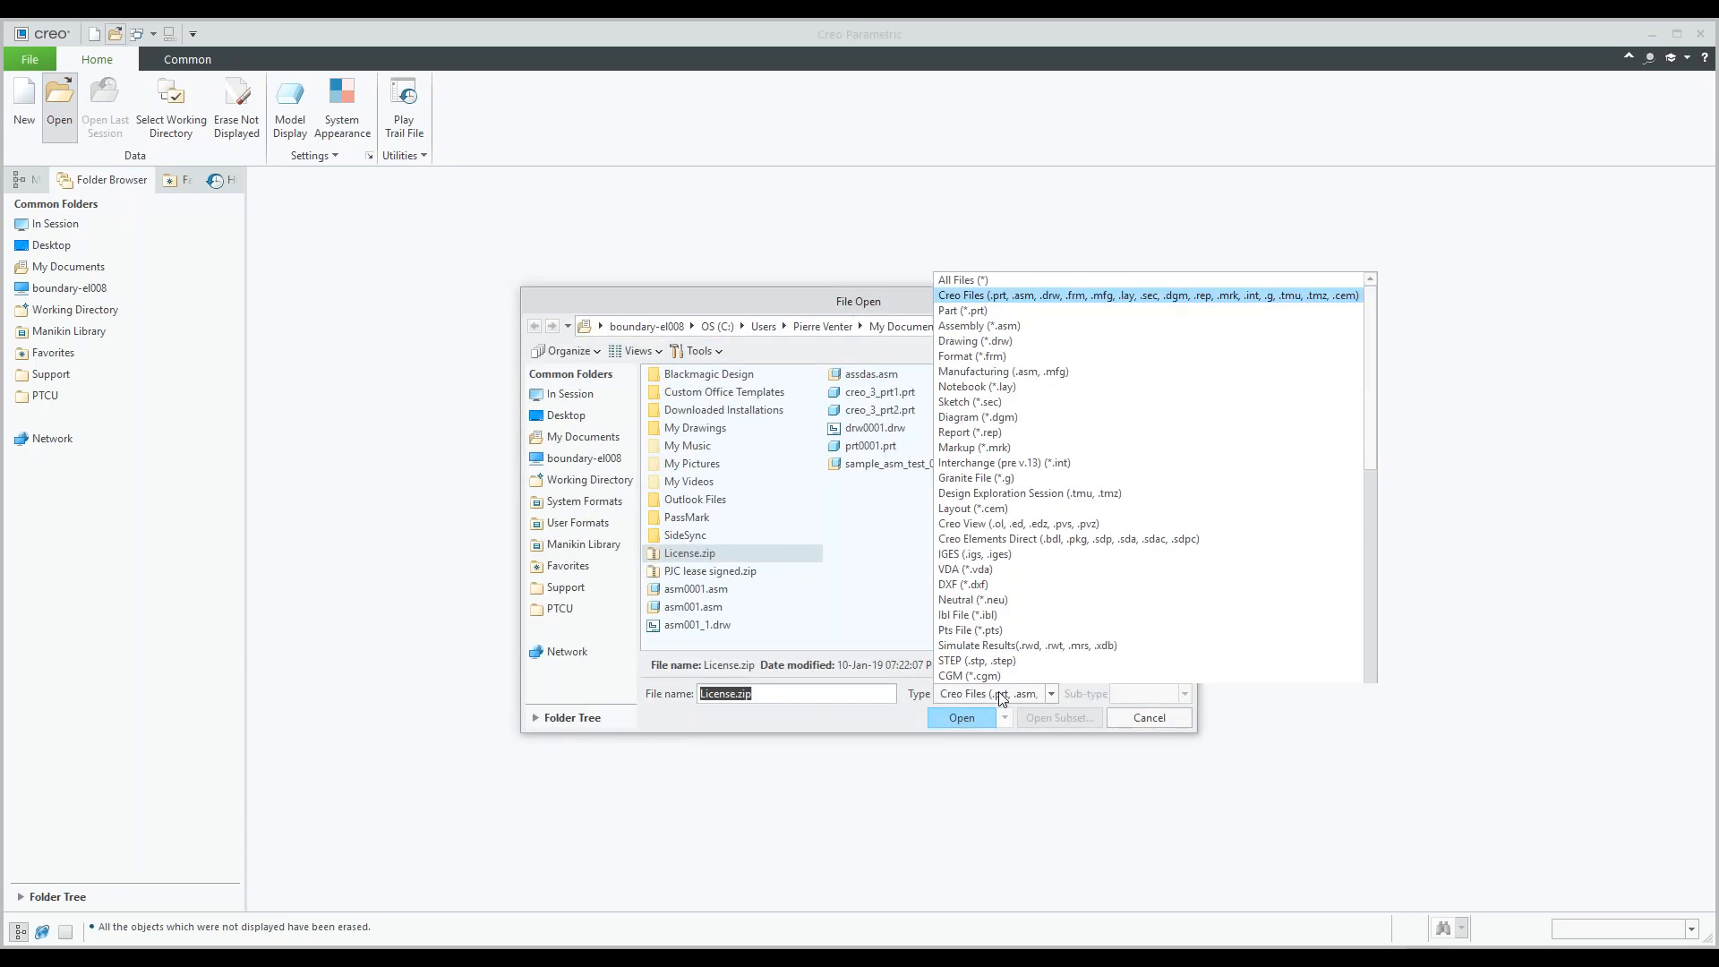
pyautogui.click(655, 327)
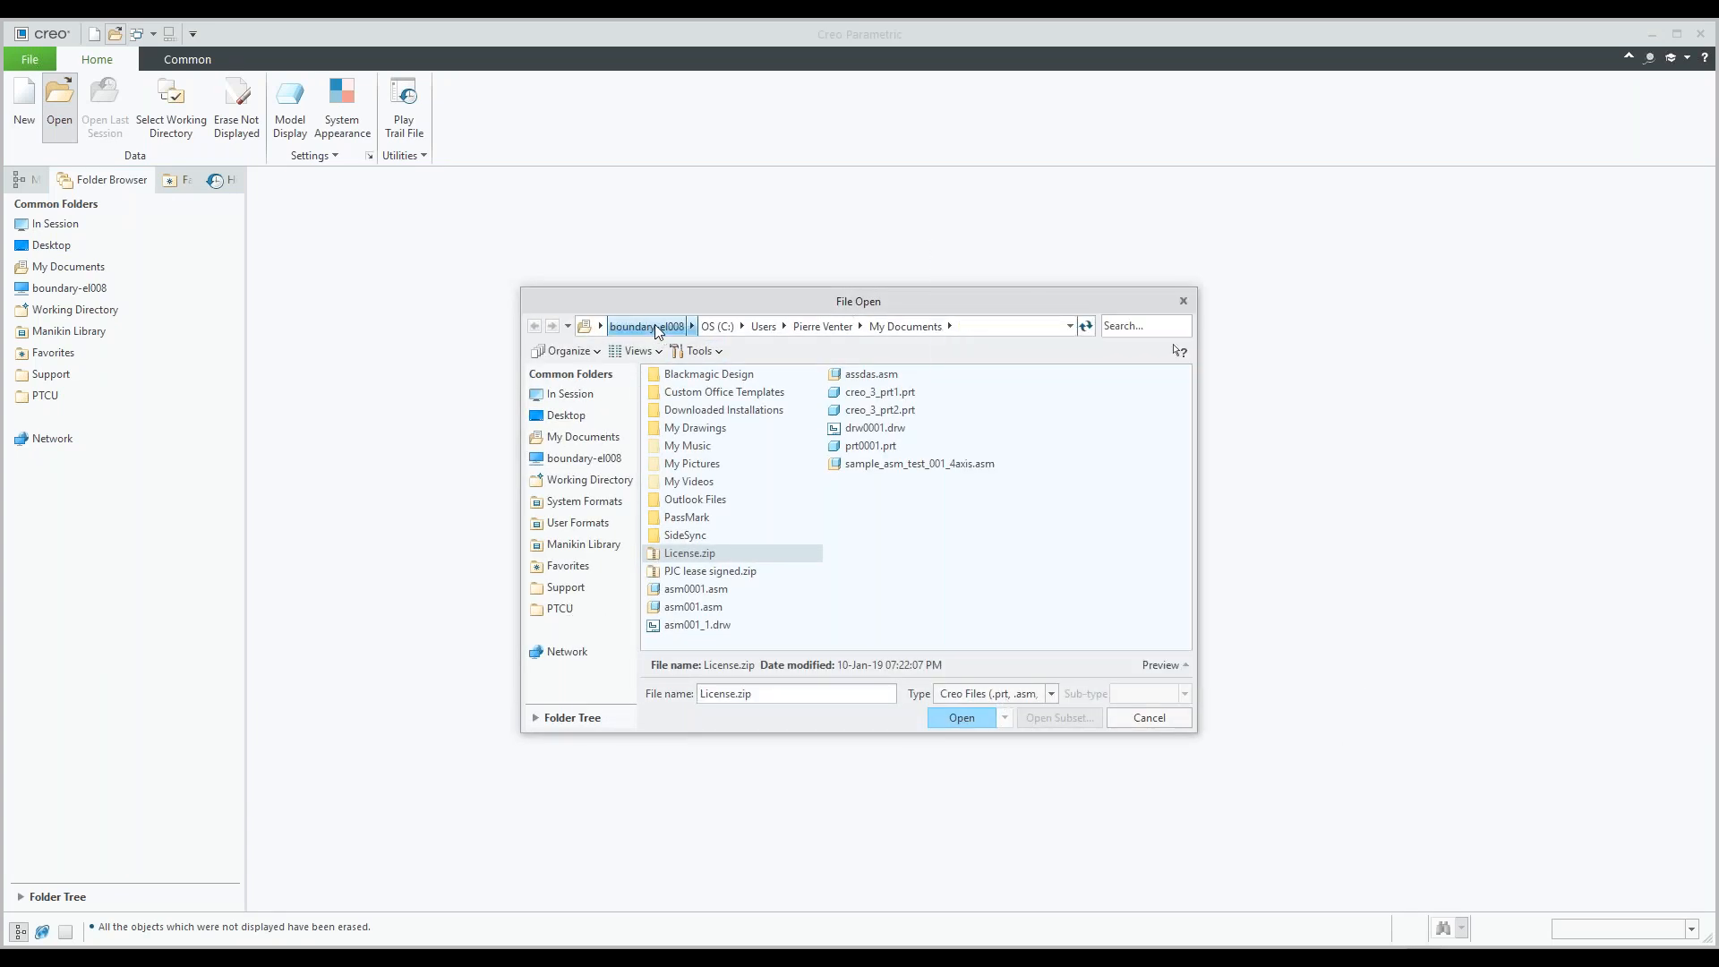
pyautogui.press('d')
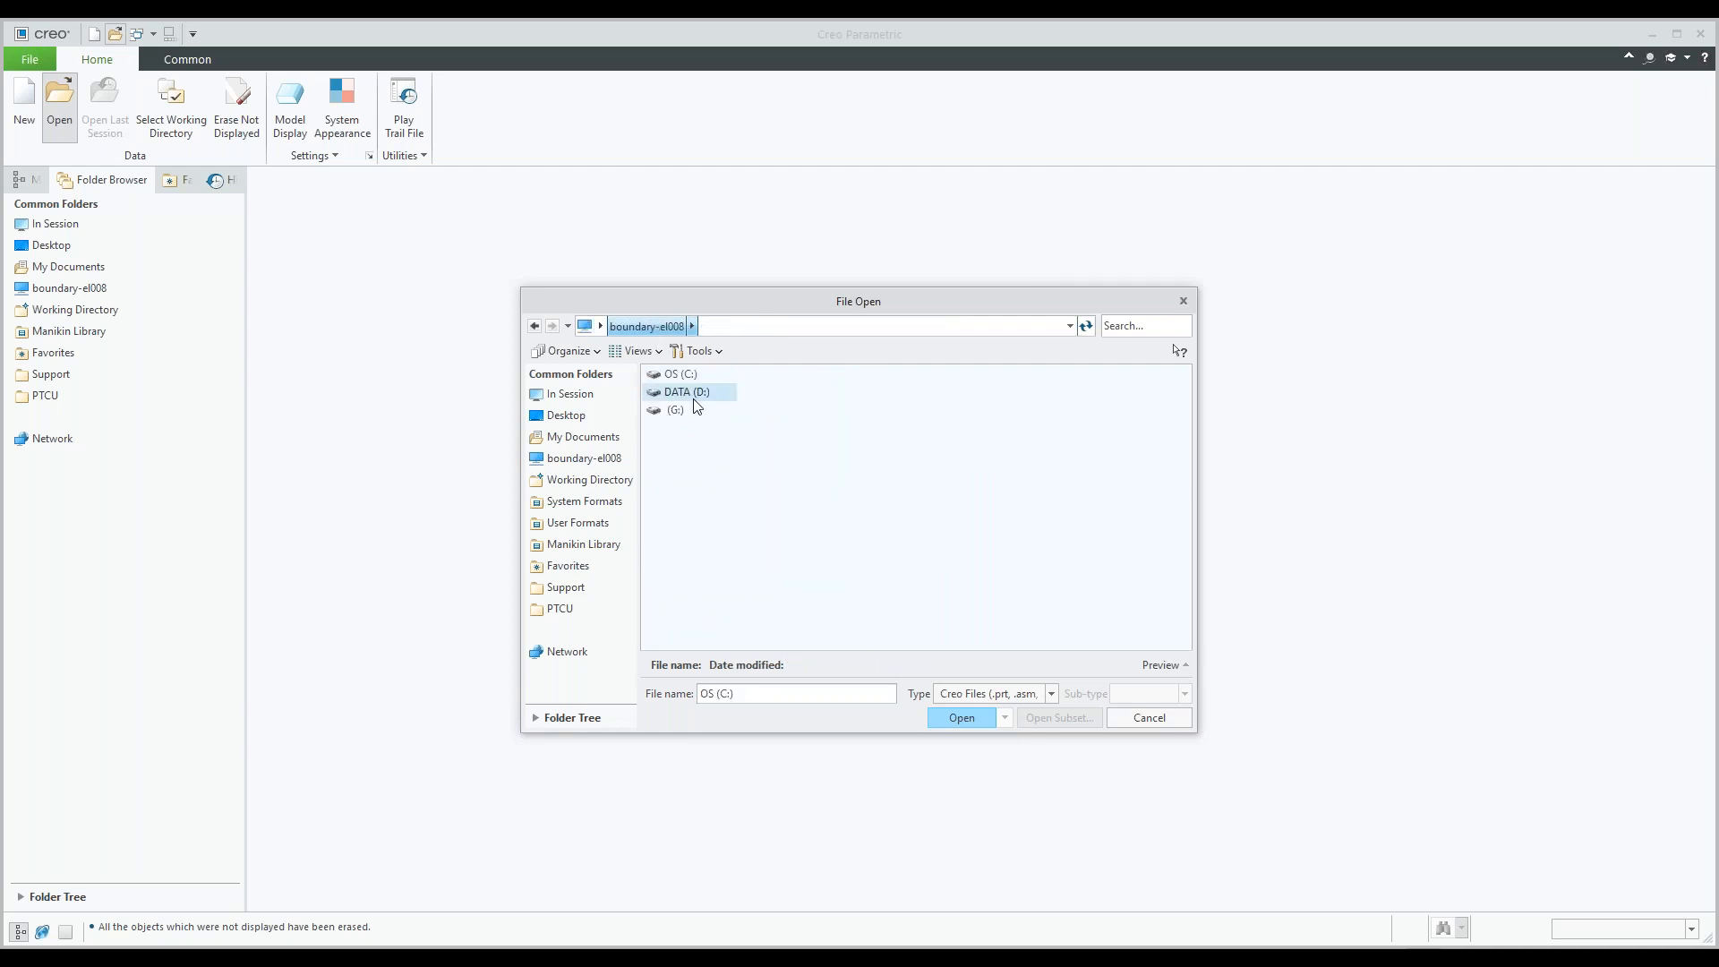
pyautogui.press('Return')
pyautogui.click(1130, 442)
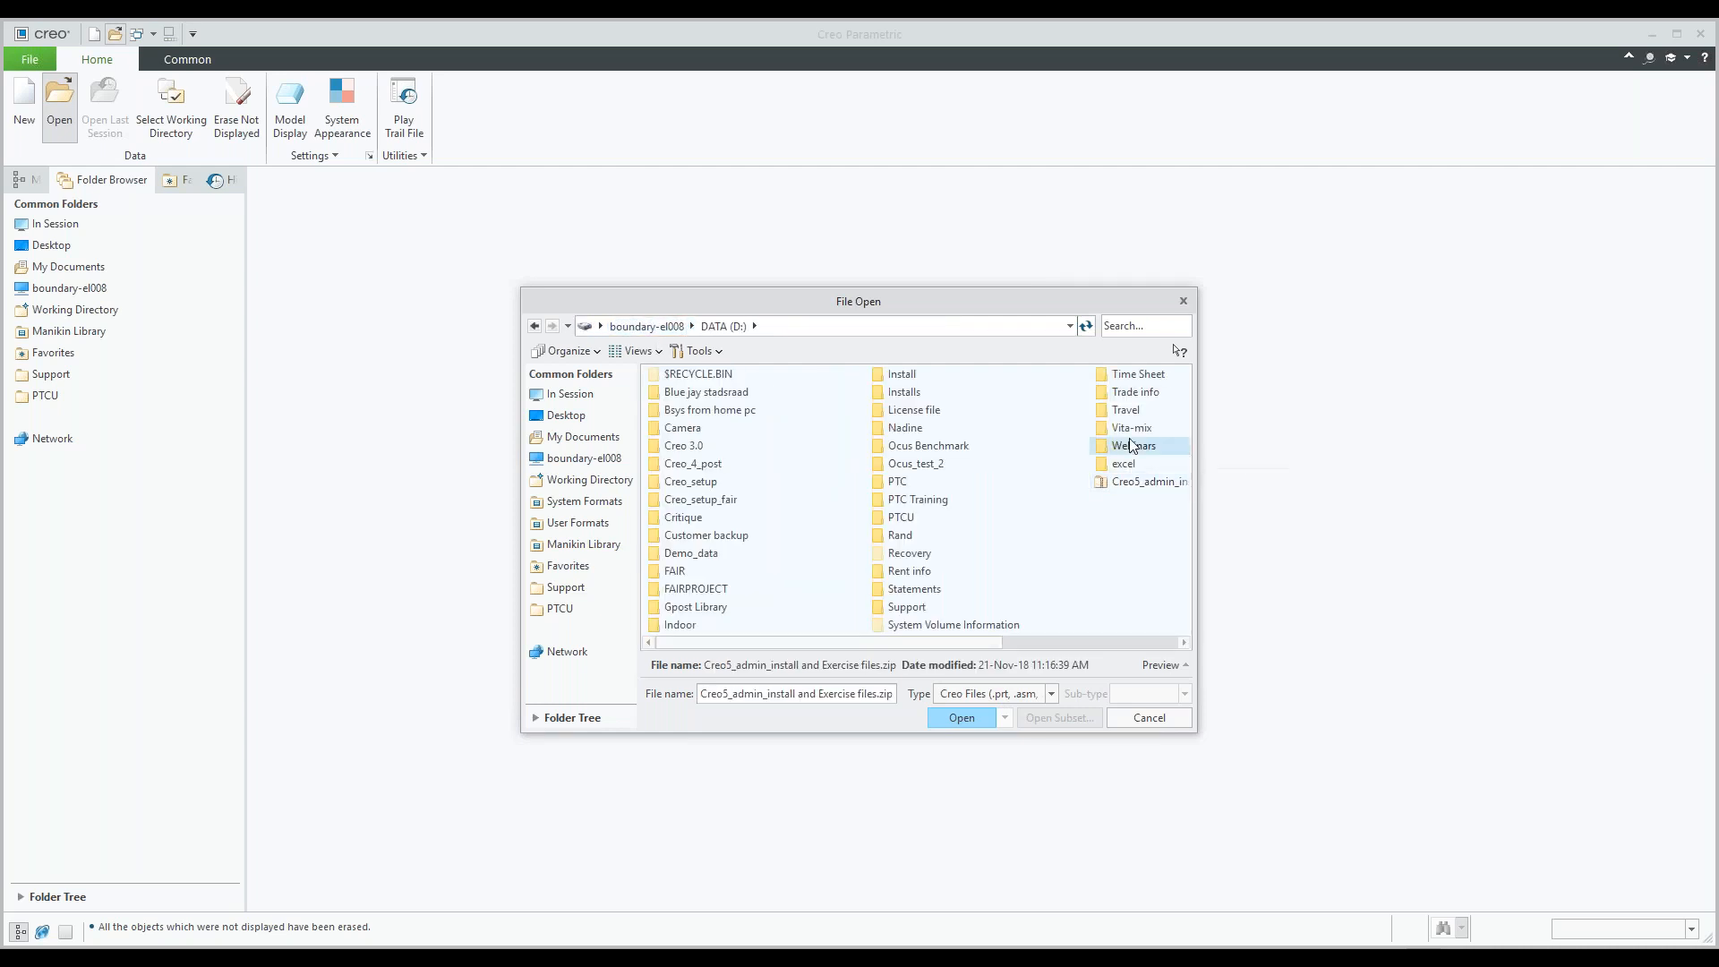
pyautogui.doubleClick(1130, 441)
pyautogui.click(722, 499)
pyautogui.doubleClick(722, 498)
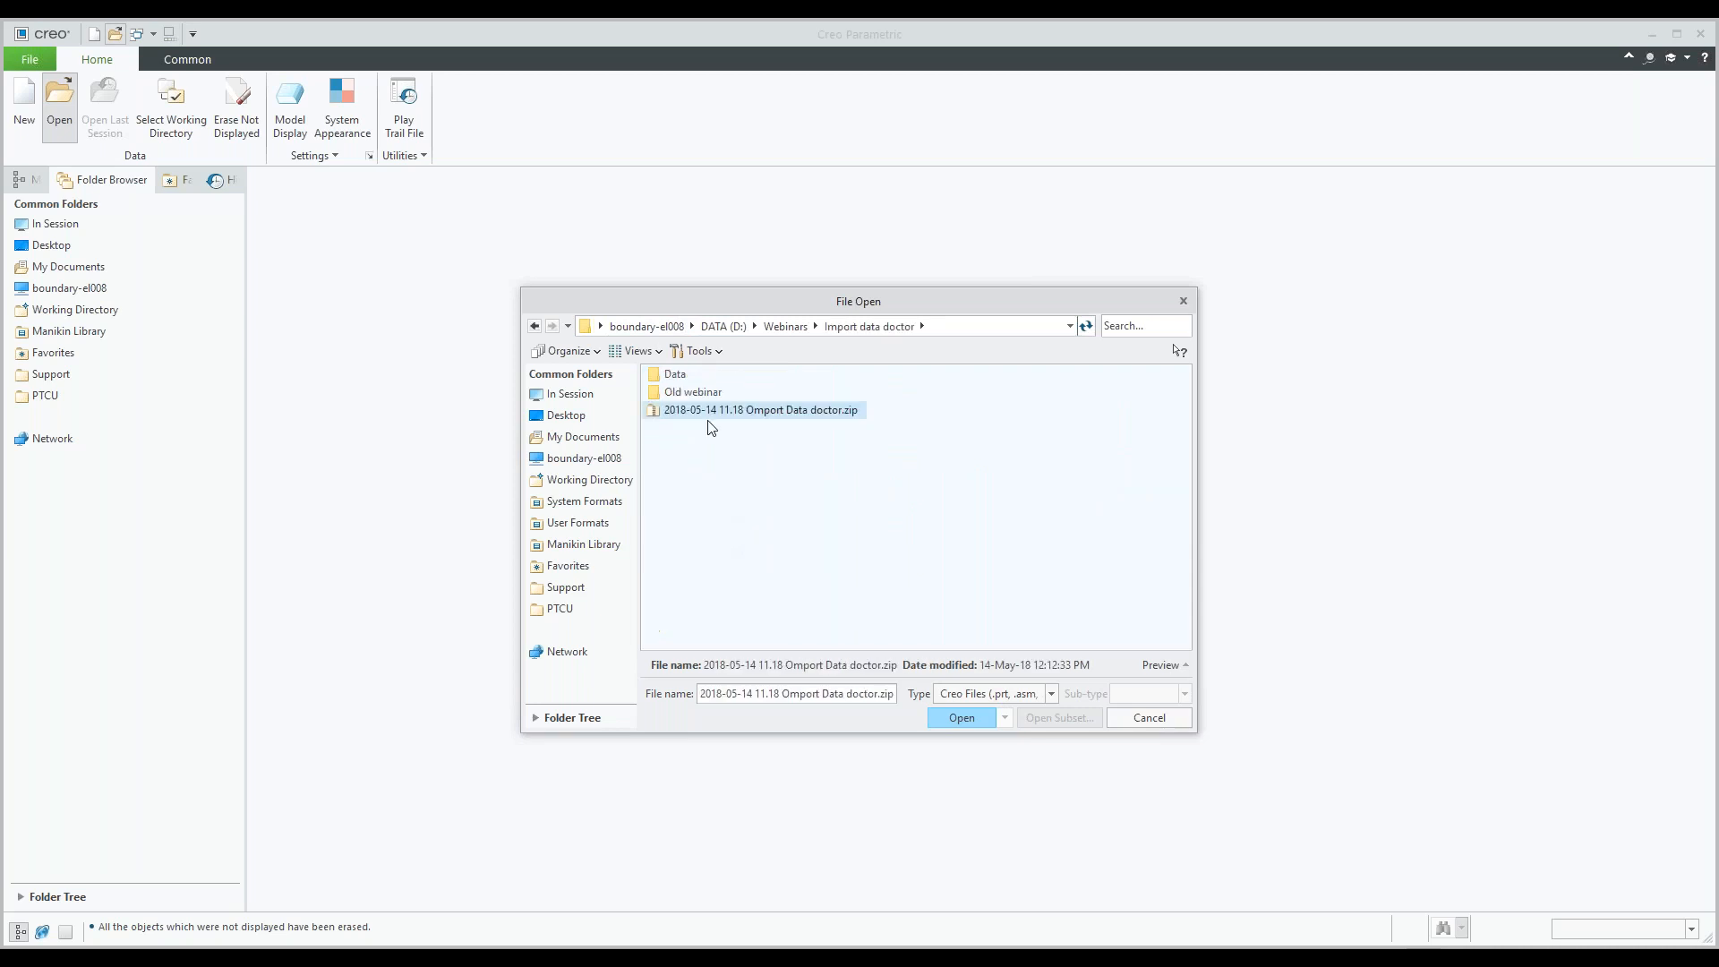
# Set the Data subfolder as the working directory and open it.
pyautogui.rightClick(683, 380)
pyautogui.click(749, 628)
pyautogui.doubleClick(679, 376)
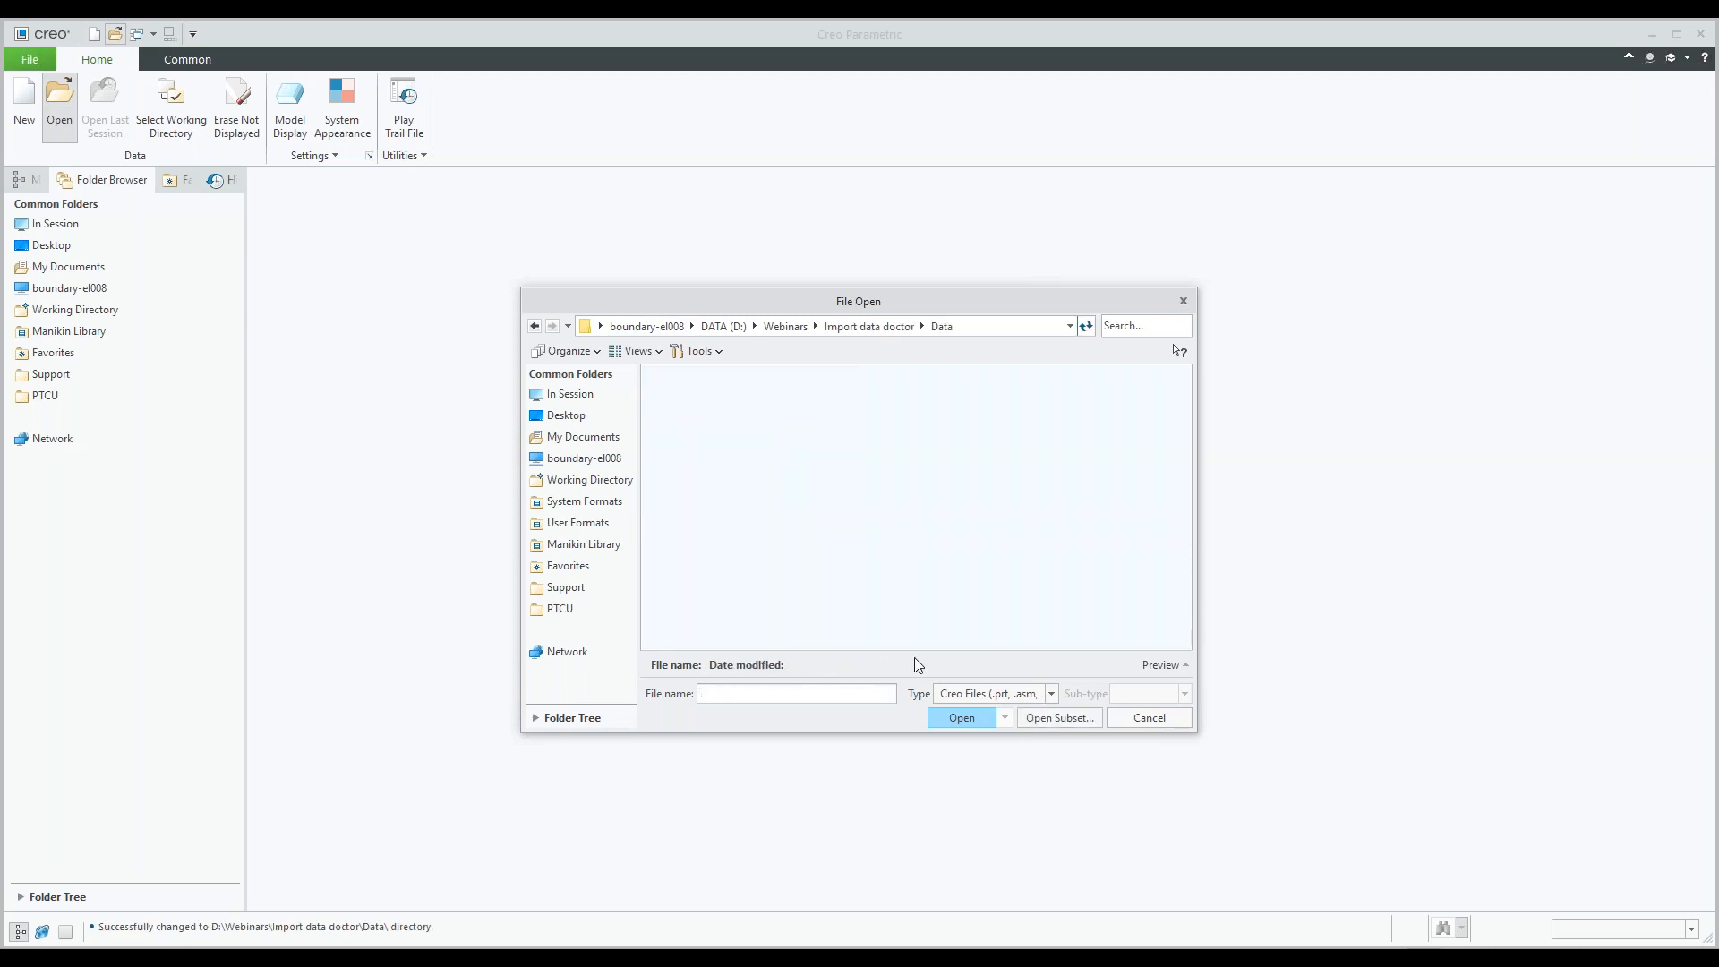
# Show all file types and choose basic_probs_w_slvr.stp for import.
pyautogui.click(974, 694)
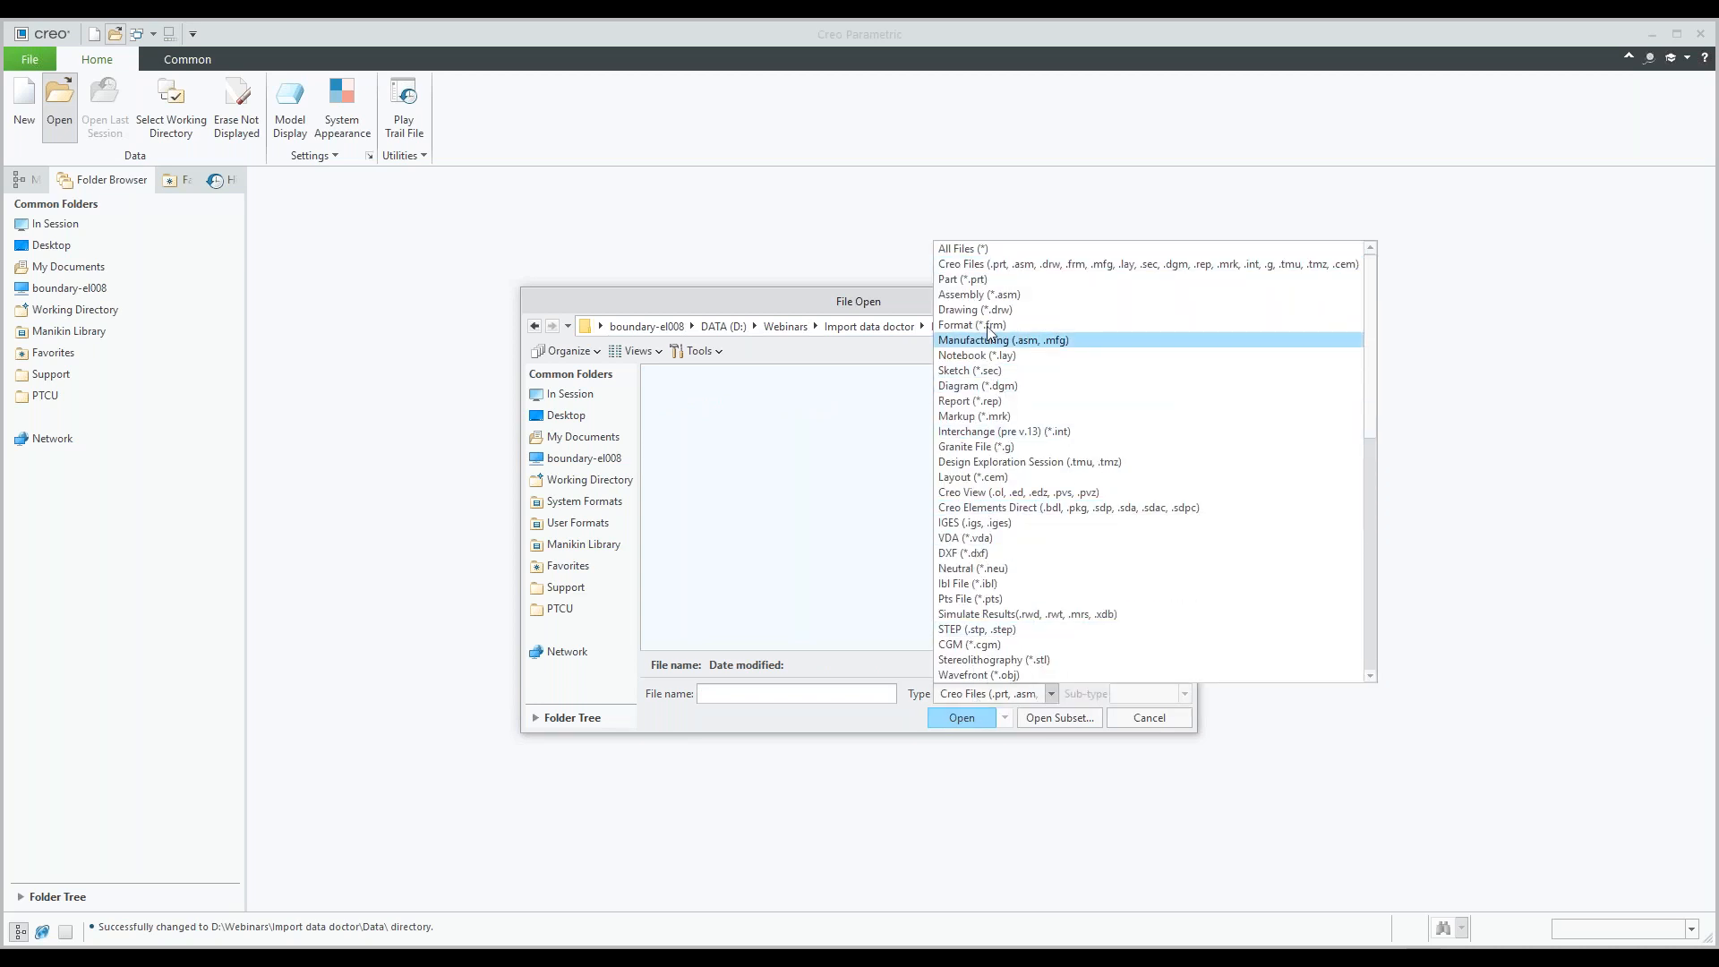
pyautogui.click(965, 249)
pyautogui.click(736, 394)
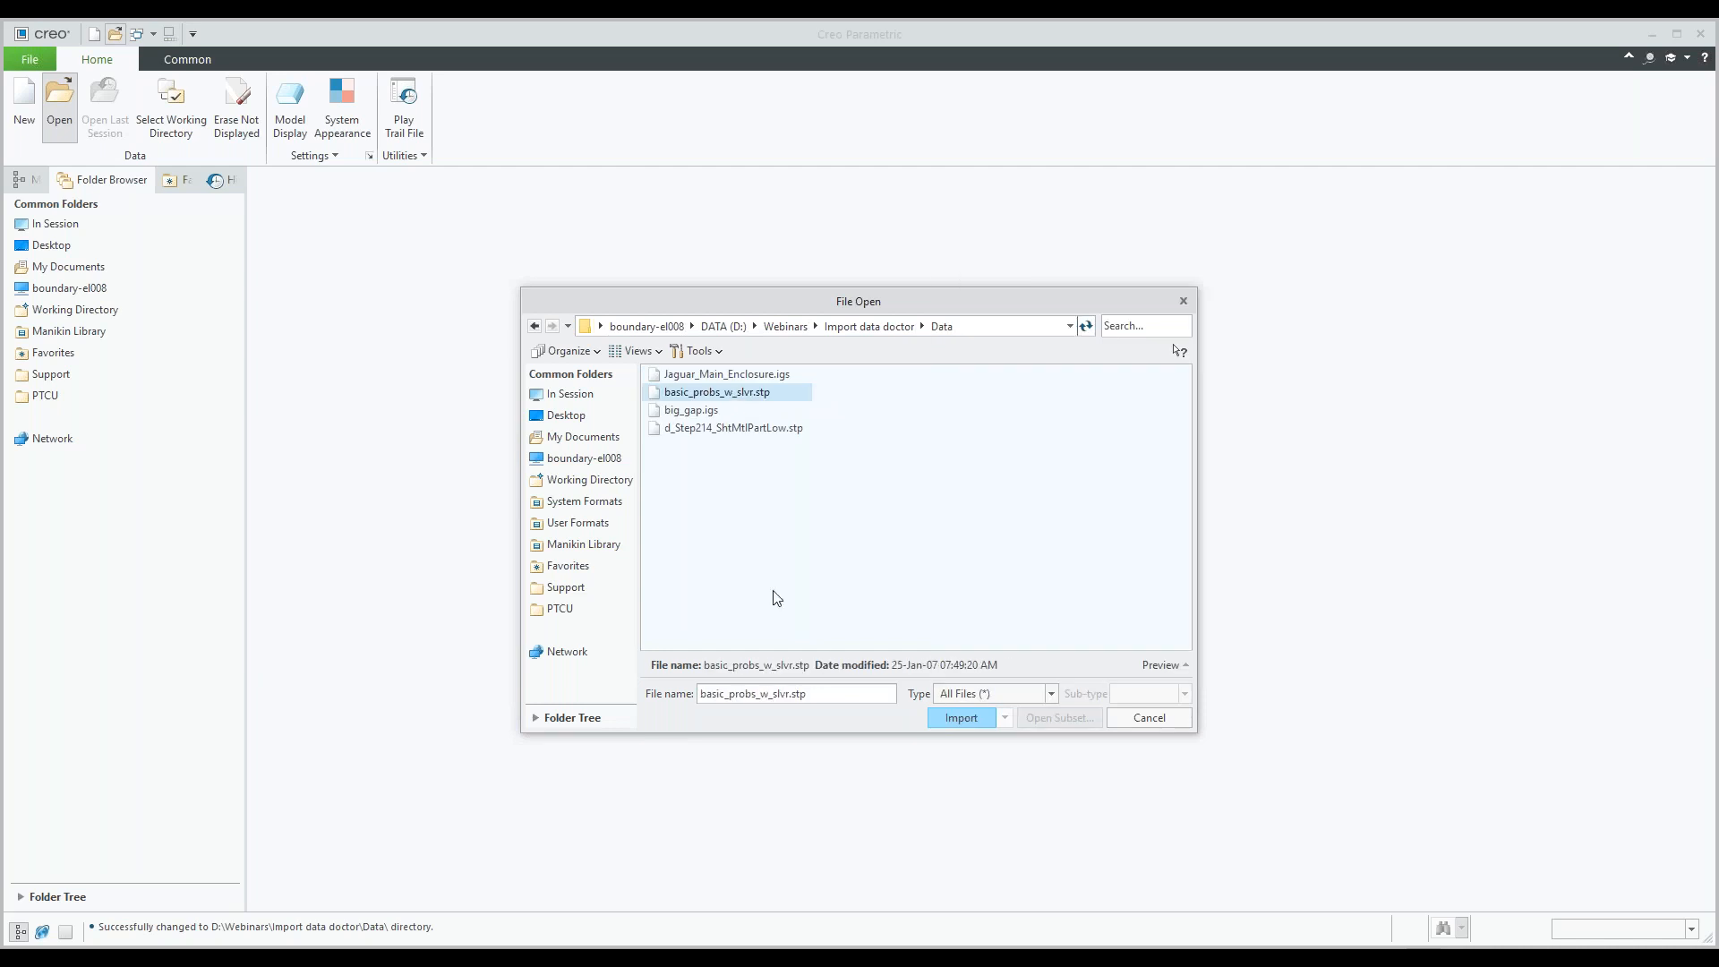
pyautogui.click(967, 720)
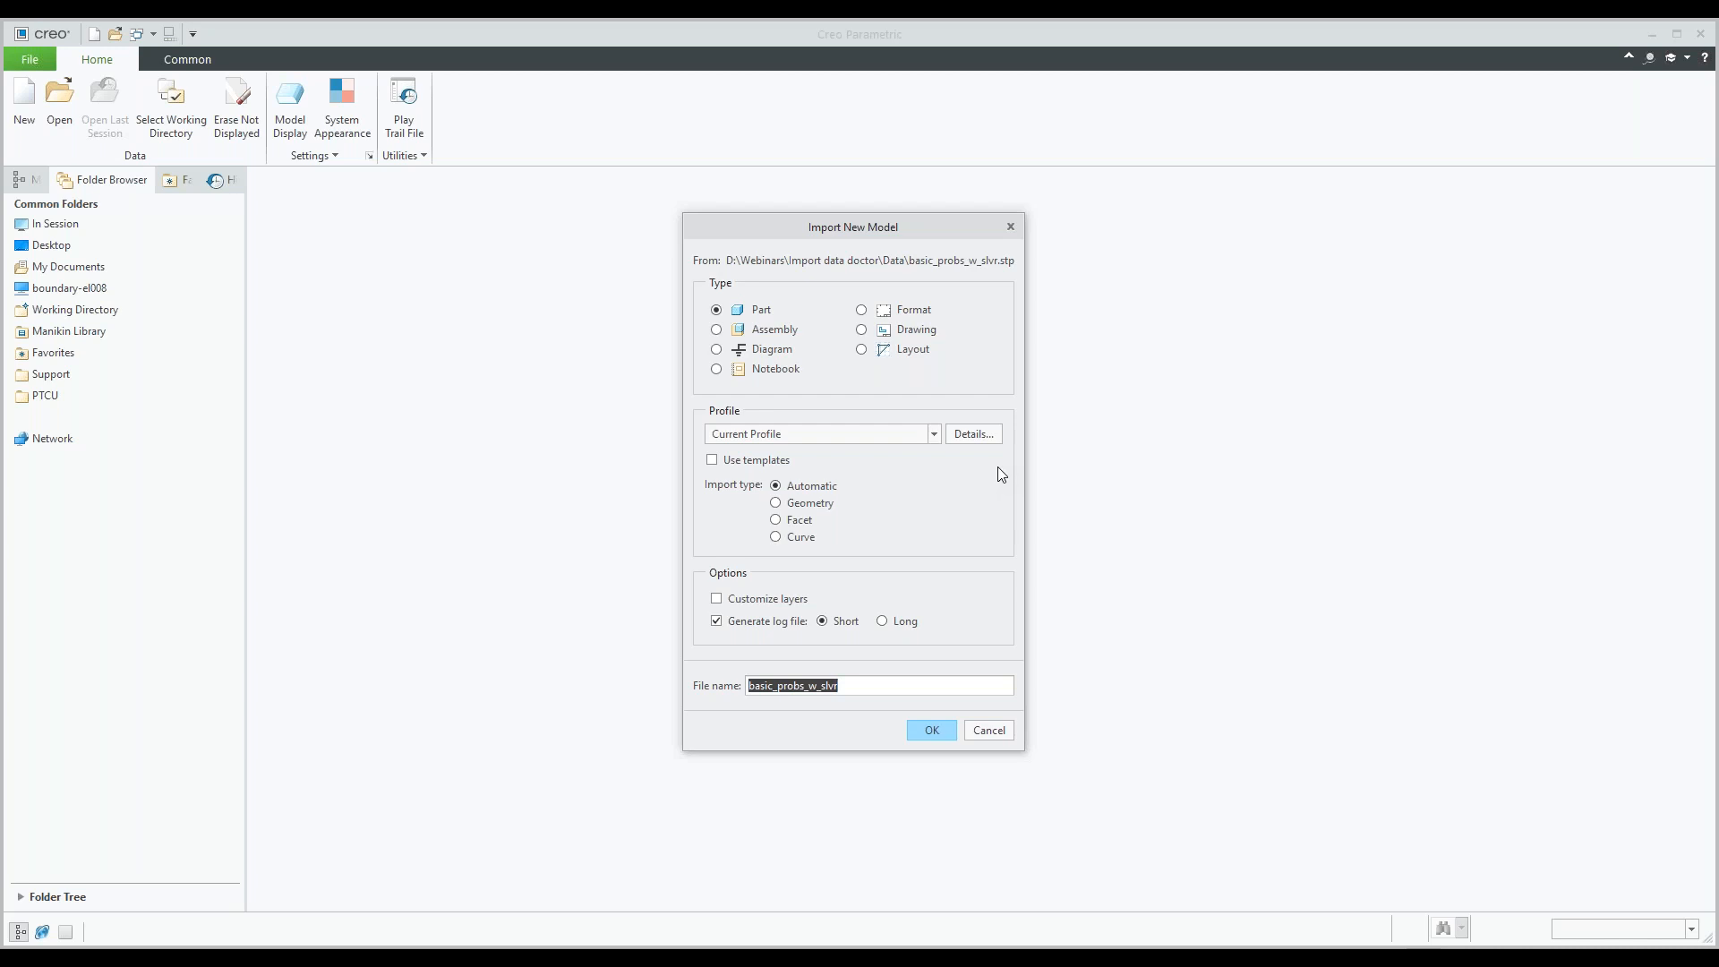
# Review the STEP import profile's model settings with templates enabled and look through the available part templates.
pyautogui.click(933, 434)
pyautogui.click(915, 475)
pyautogui.click(973, 434)
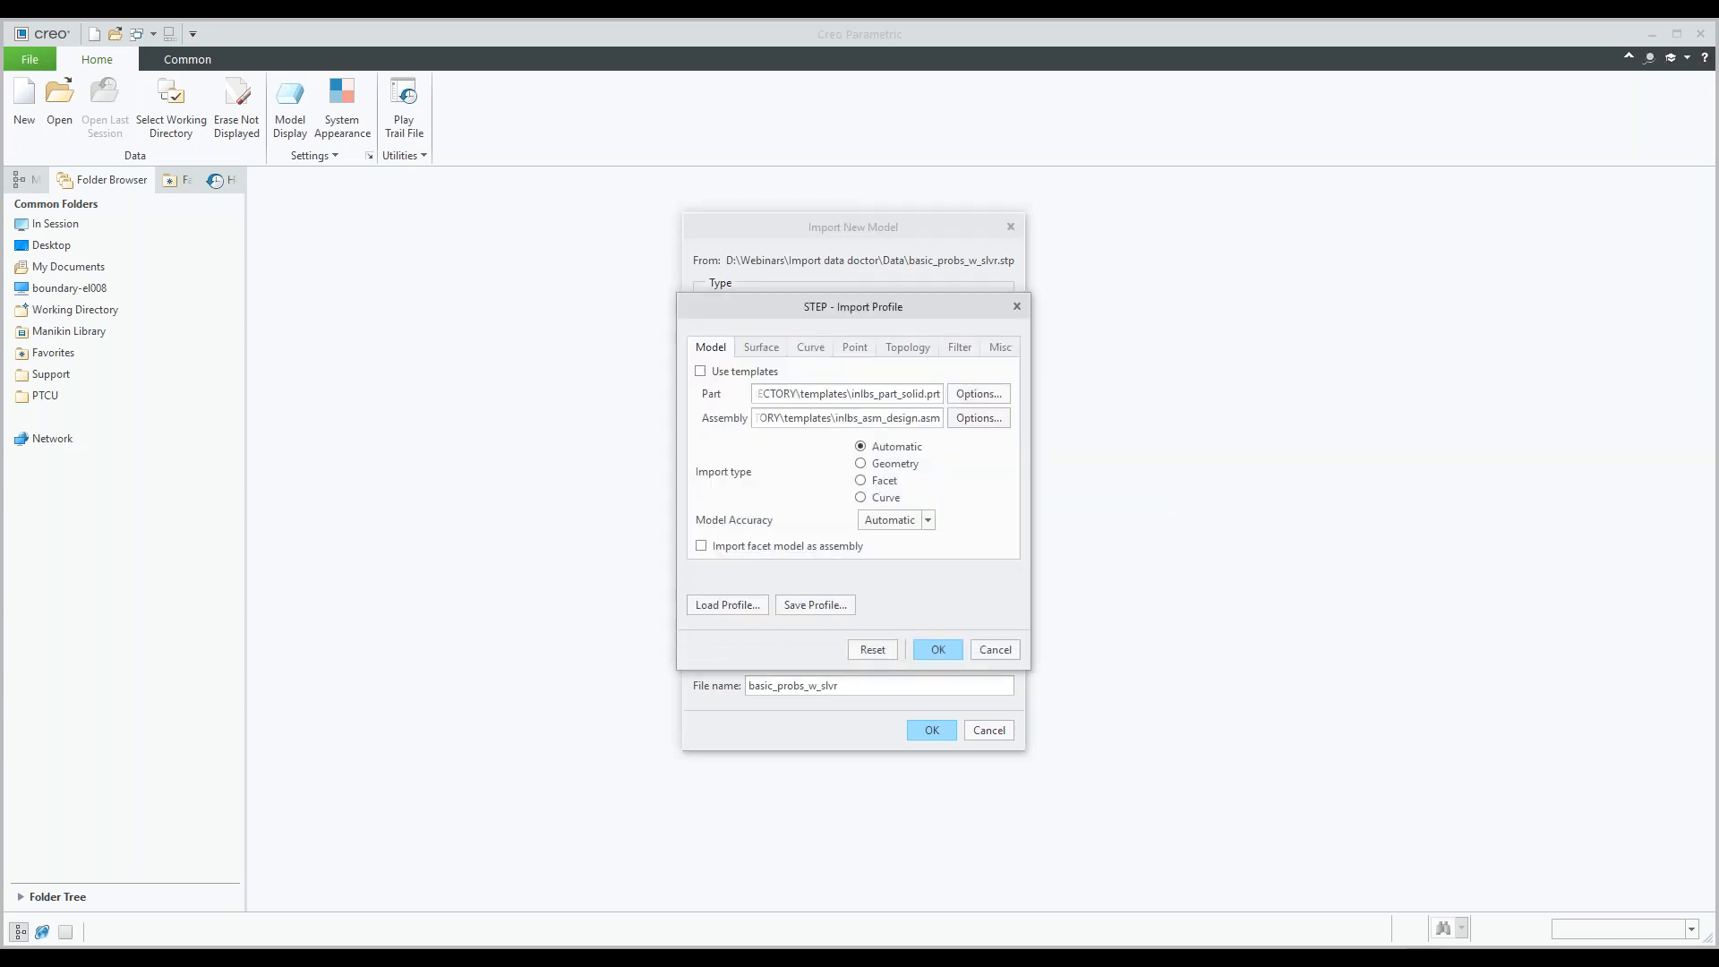
pyautogui.moveTo(810, 316); pyautogui.dragTo(784, 330)
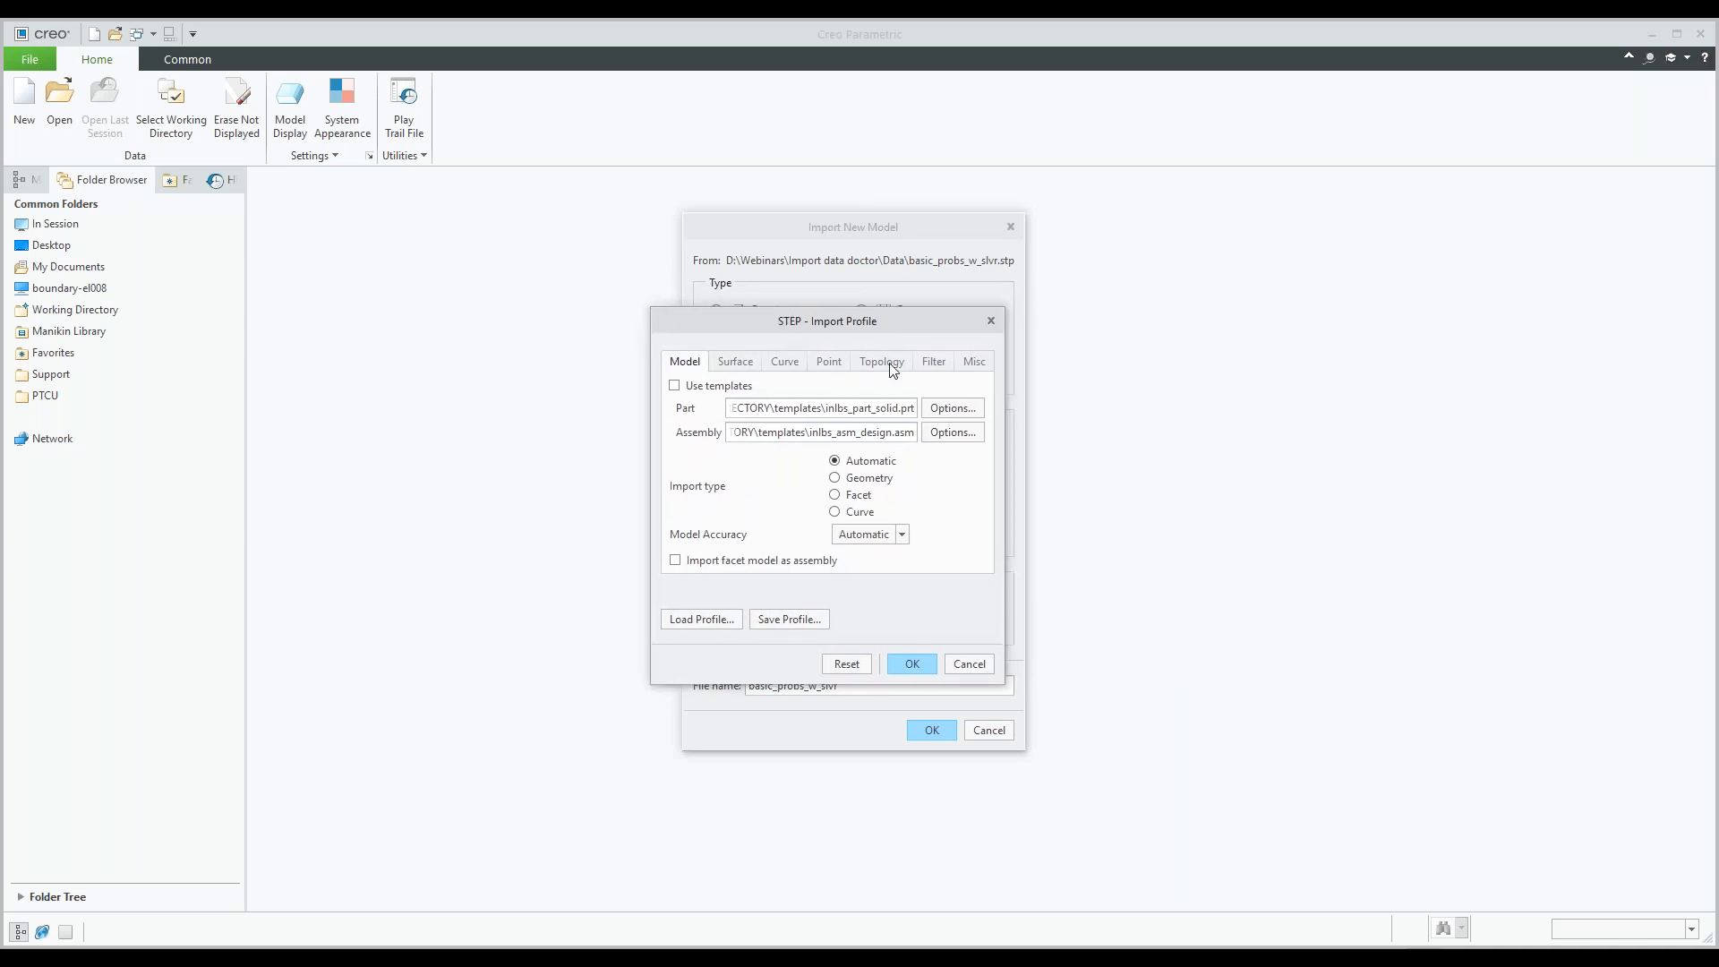
pyautogui.click(675, 386)
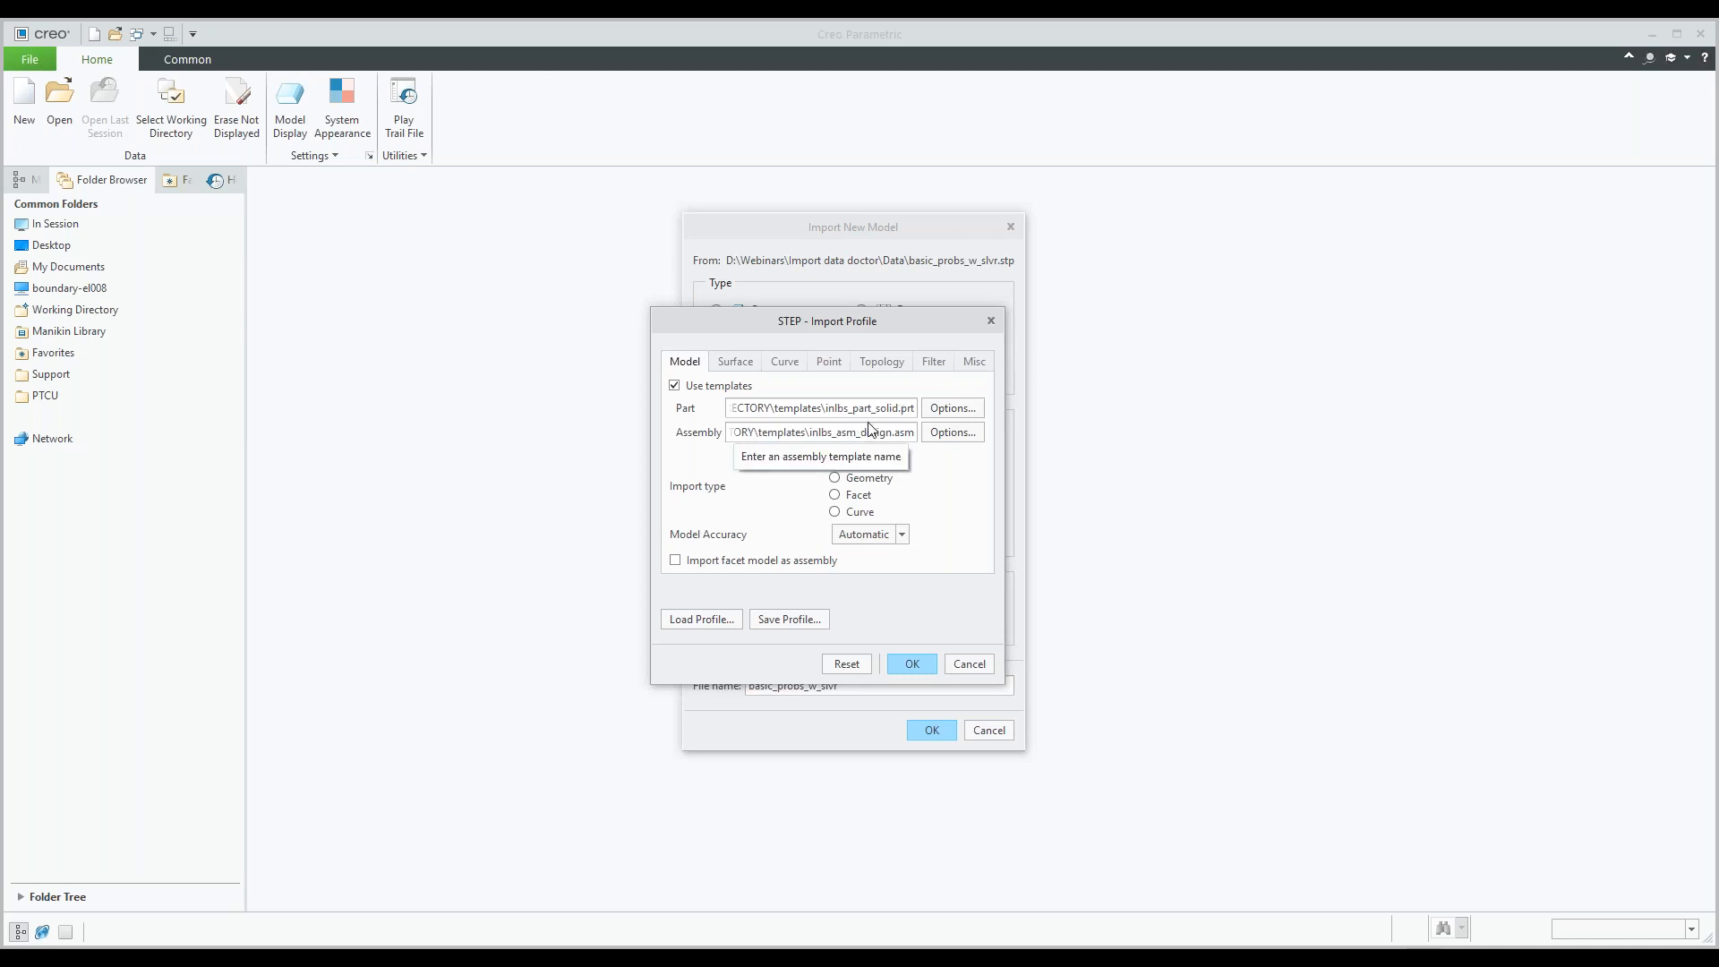
pyautogui.click(953, 410)
pyautogui.scroll(-2, 772, 398)
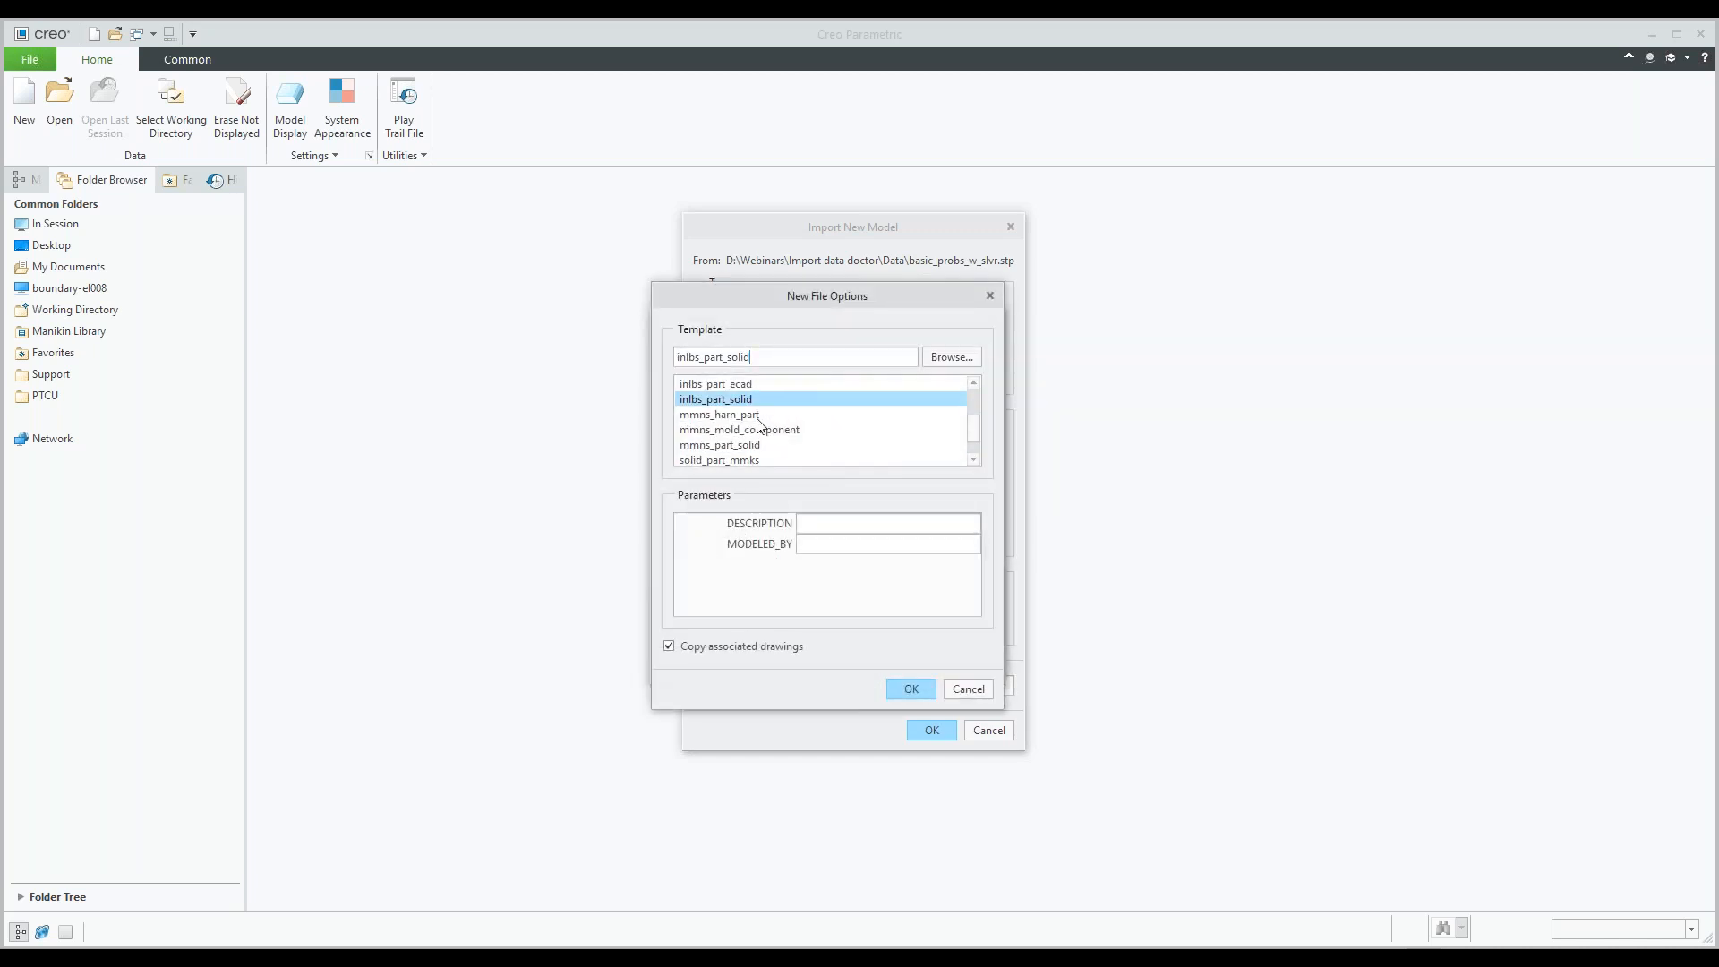
pyautogui.scroll(2, 758, 425)
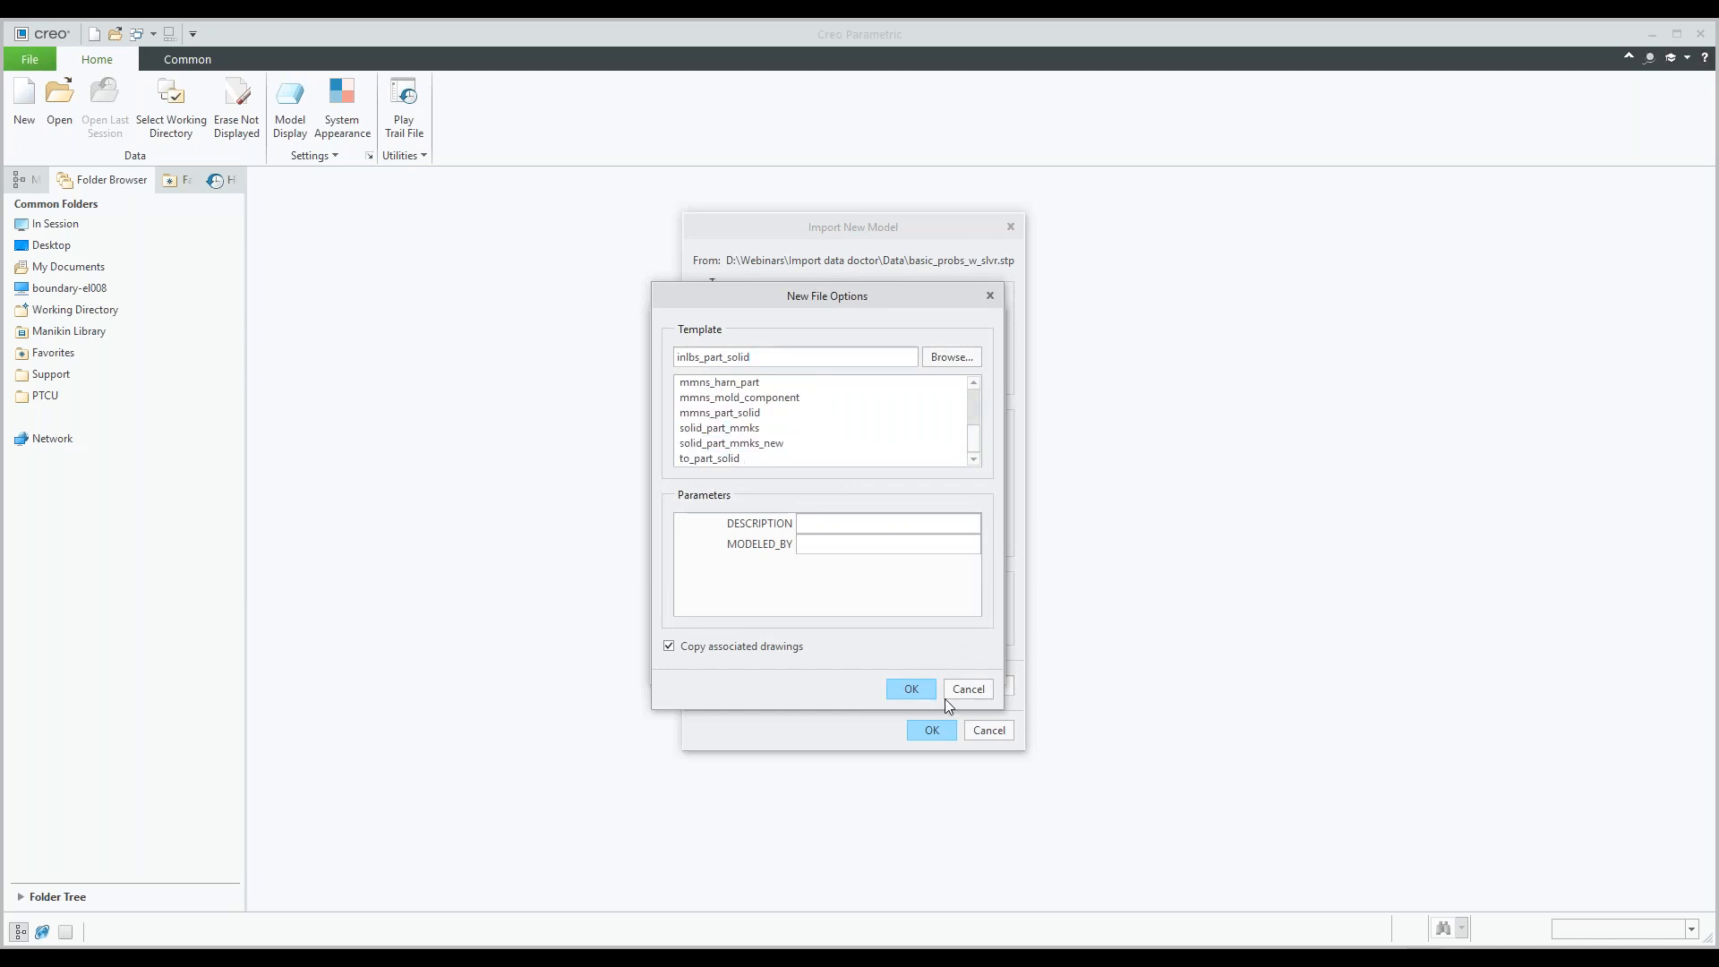
pyautogui.click(967, 689)
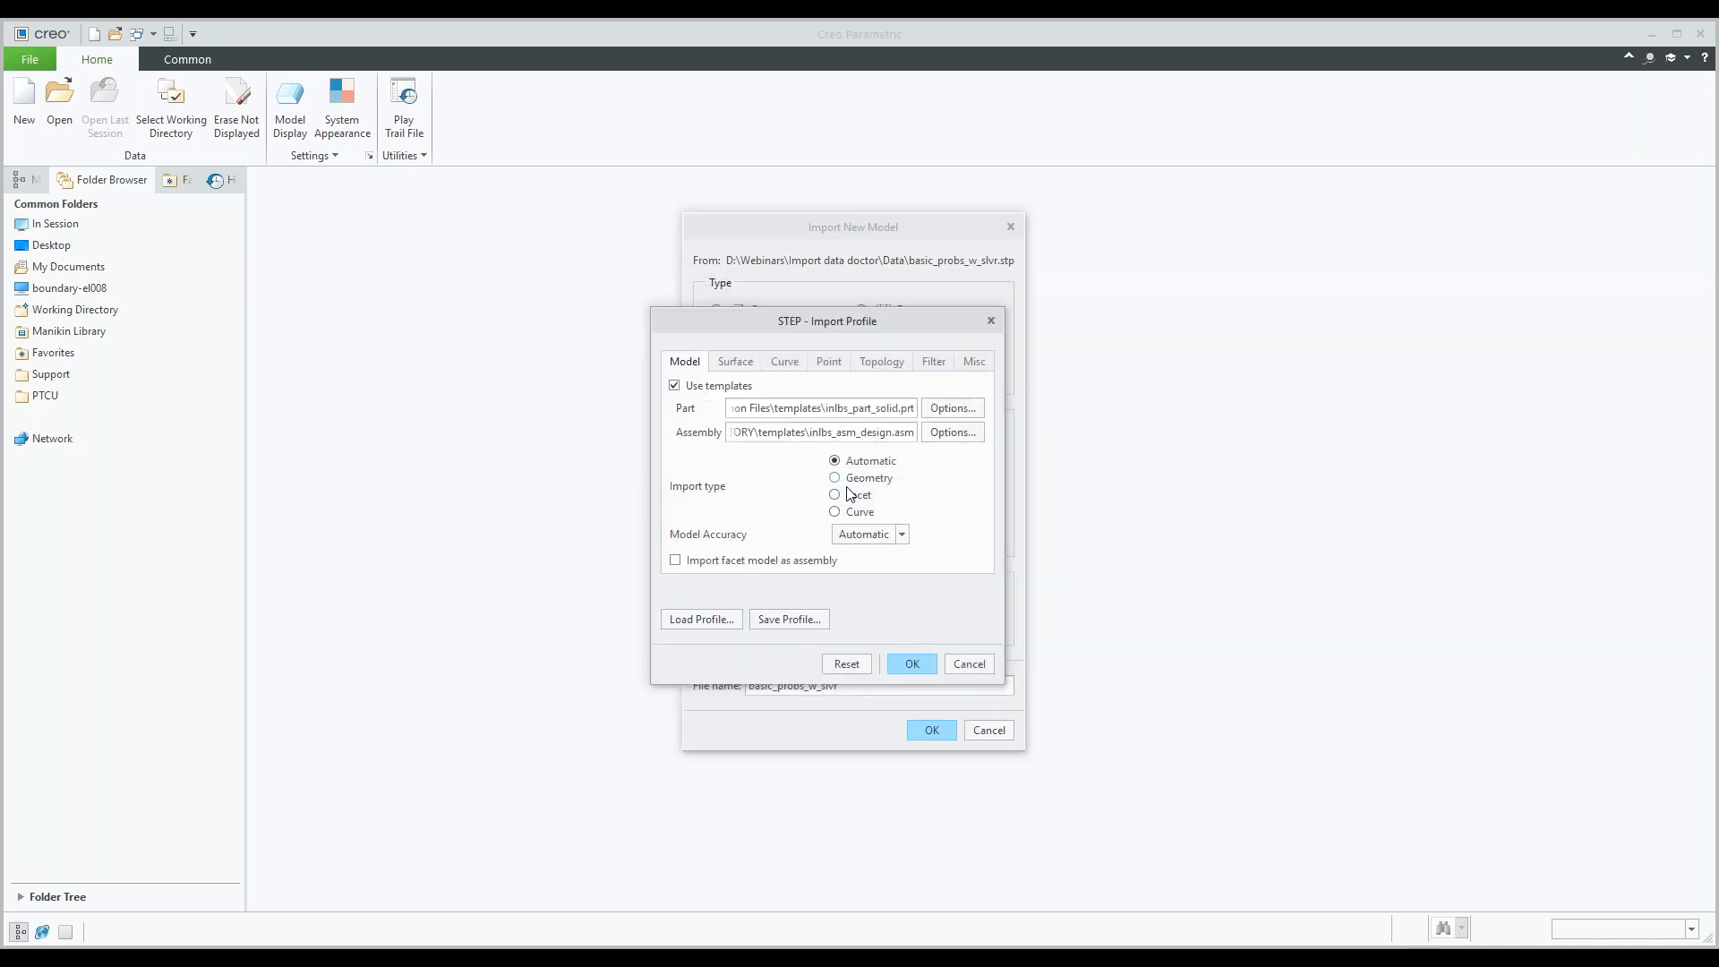
# Examine the Surface, Curve, Point, Topology, Filter and Misc settings of the STEP import profile, discarding any profile changes.
pyautogui.click(736, 363)
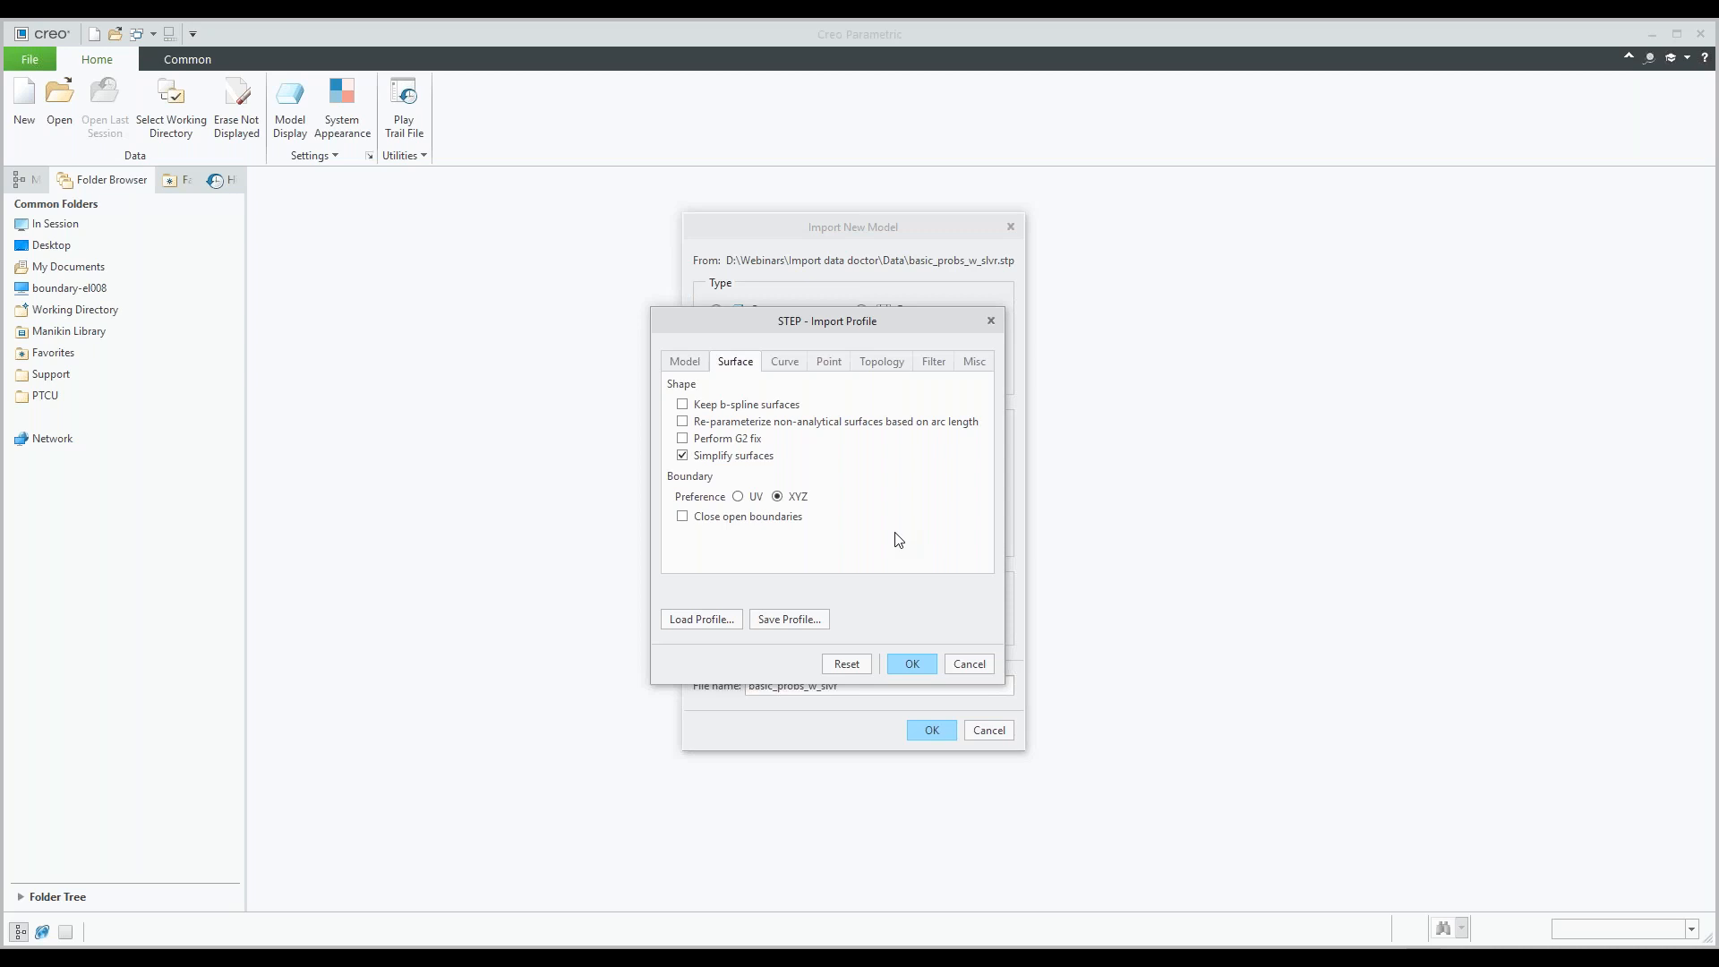
pyautogui.click(787, 367)
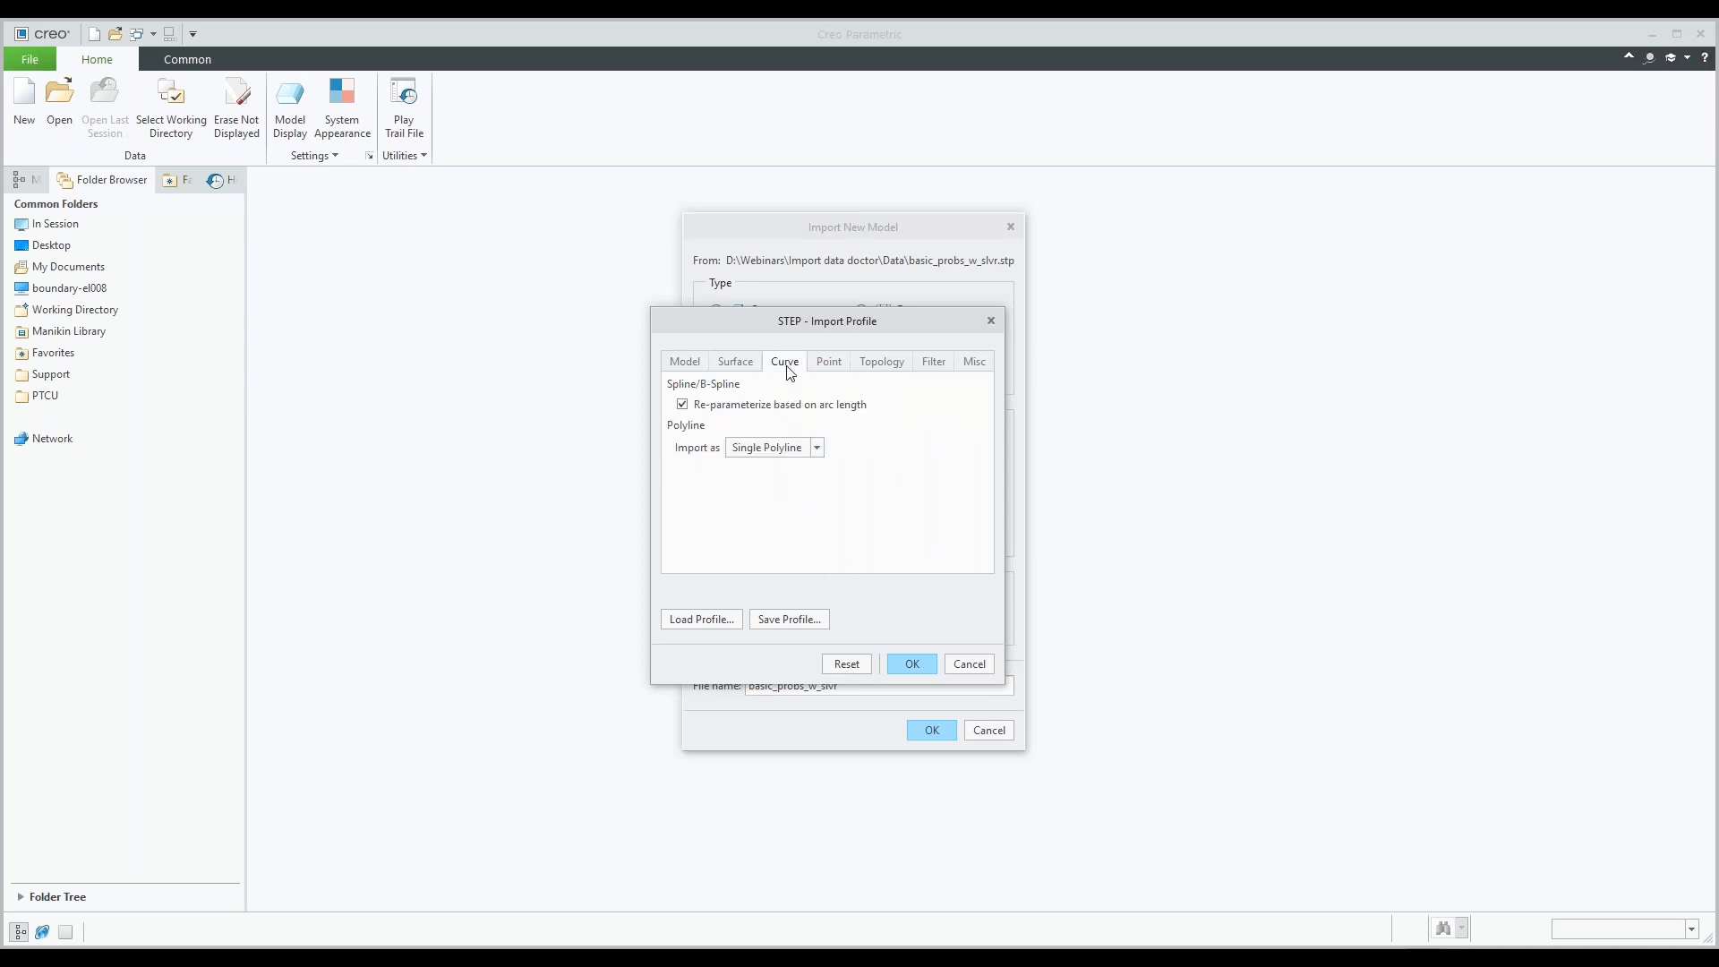
pyautogui.click(829, 373)
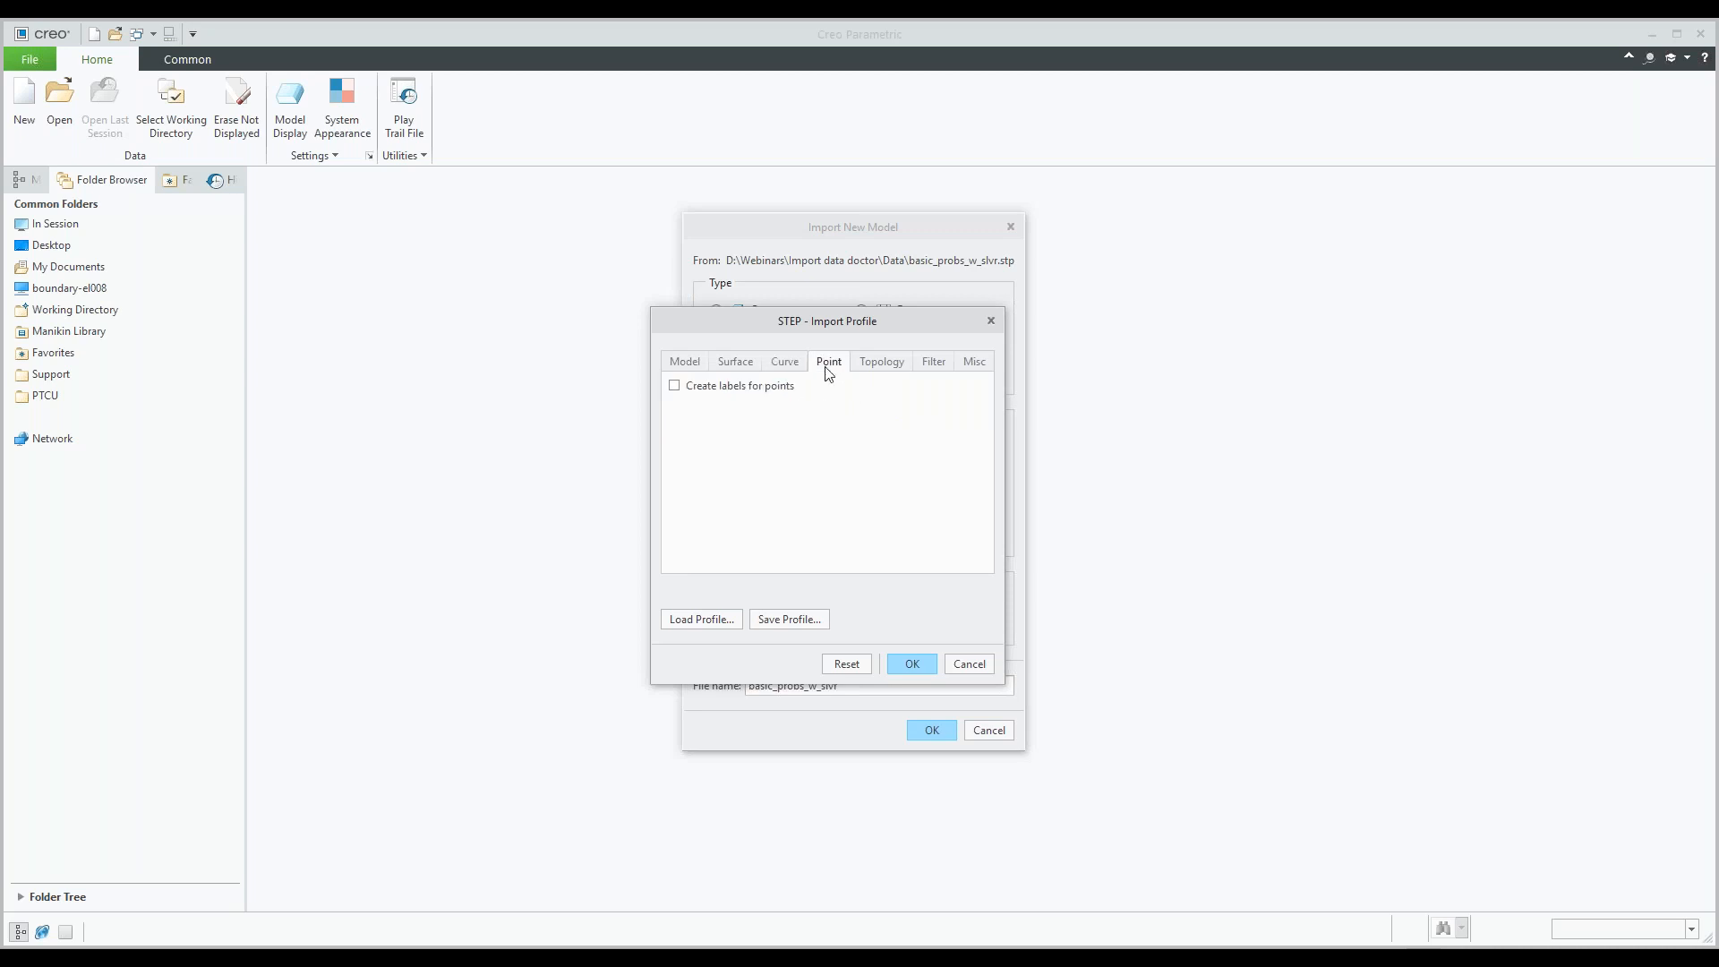
pyautogui.click(880, 374)
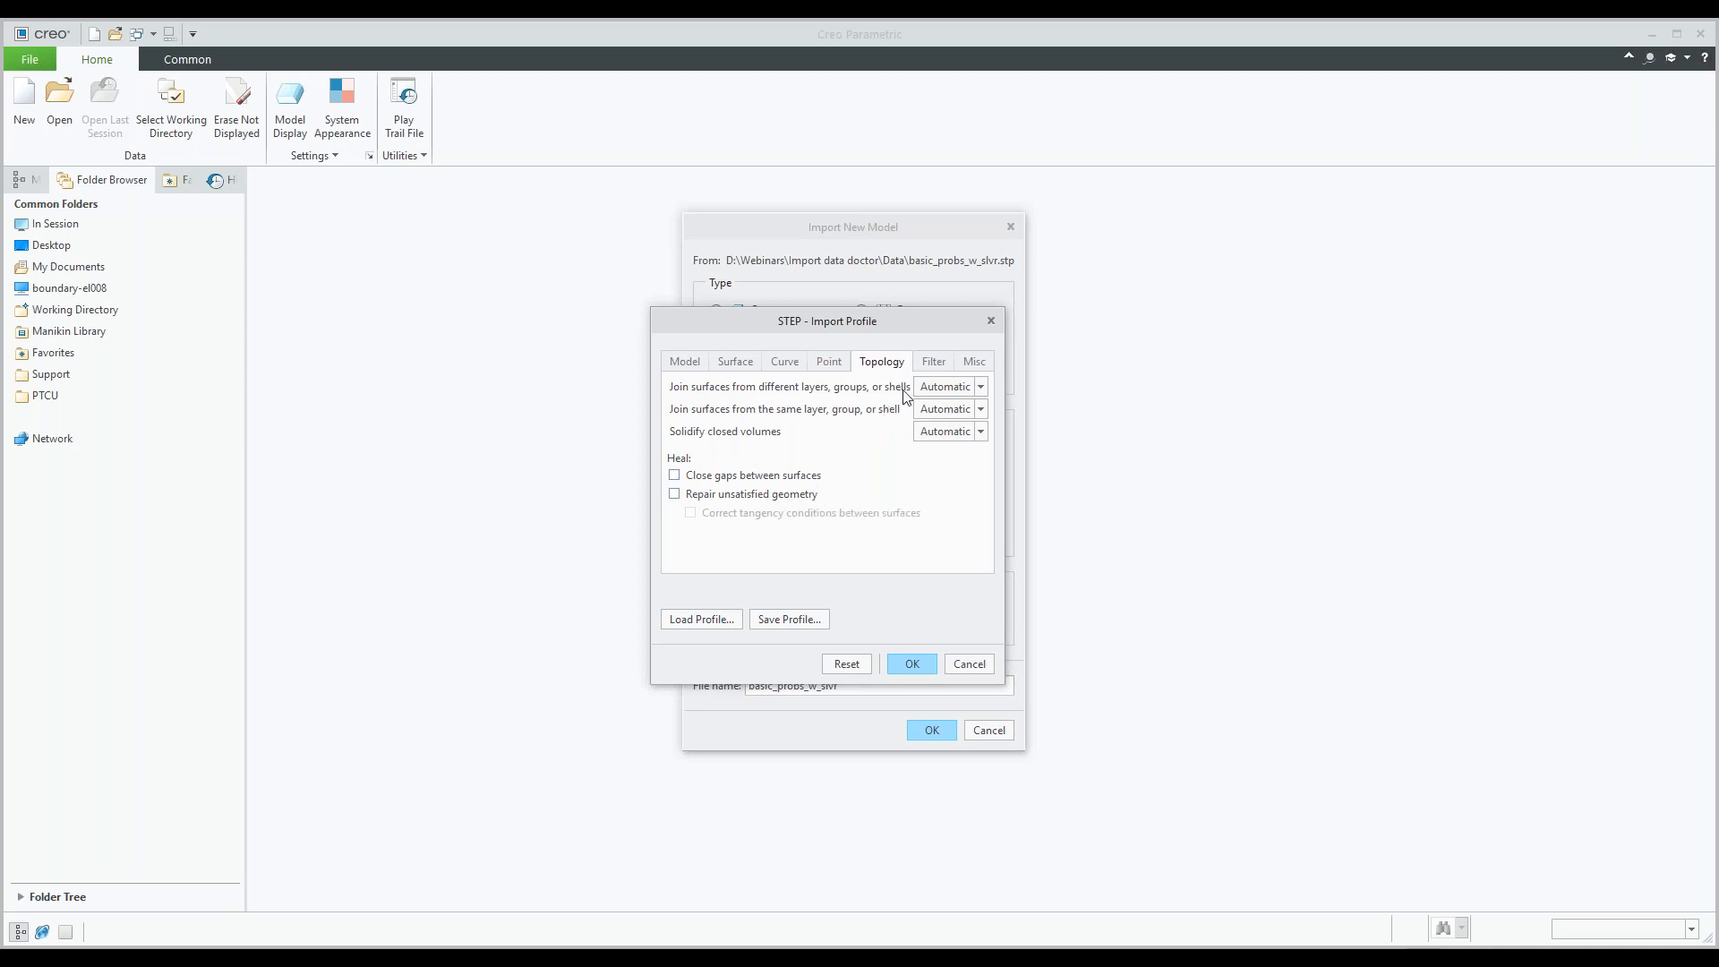
pyautogui.click(933, 365)
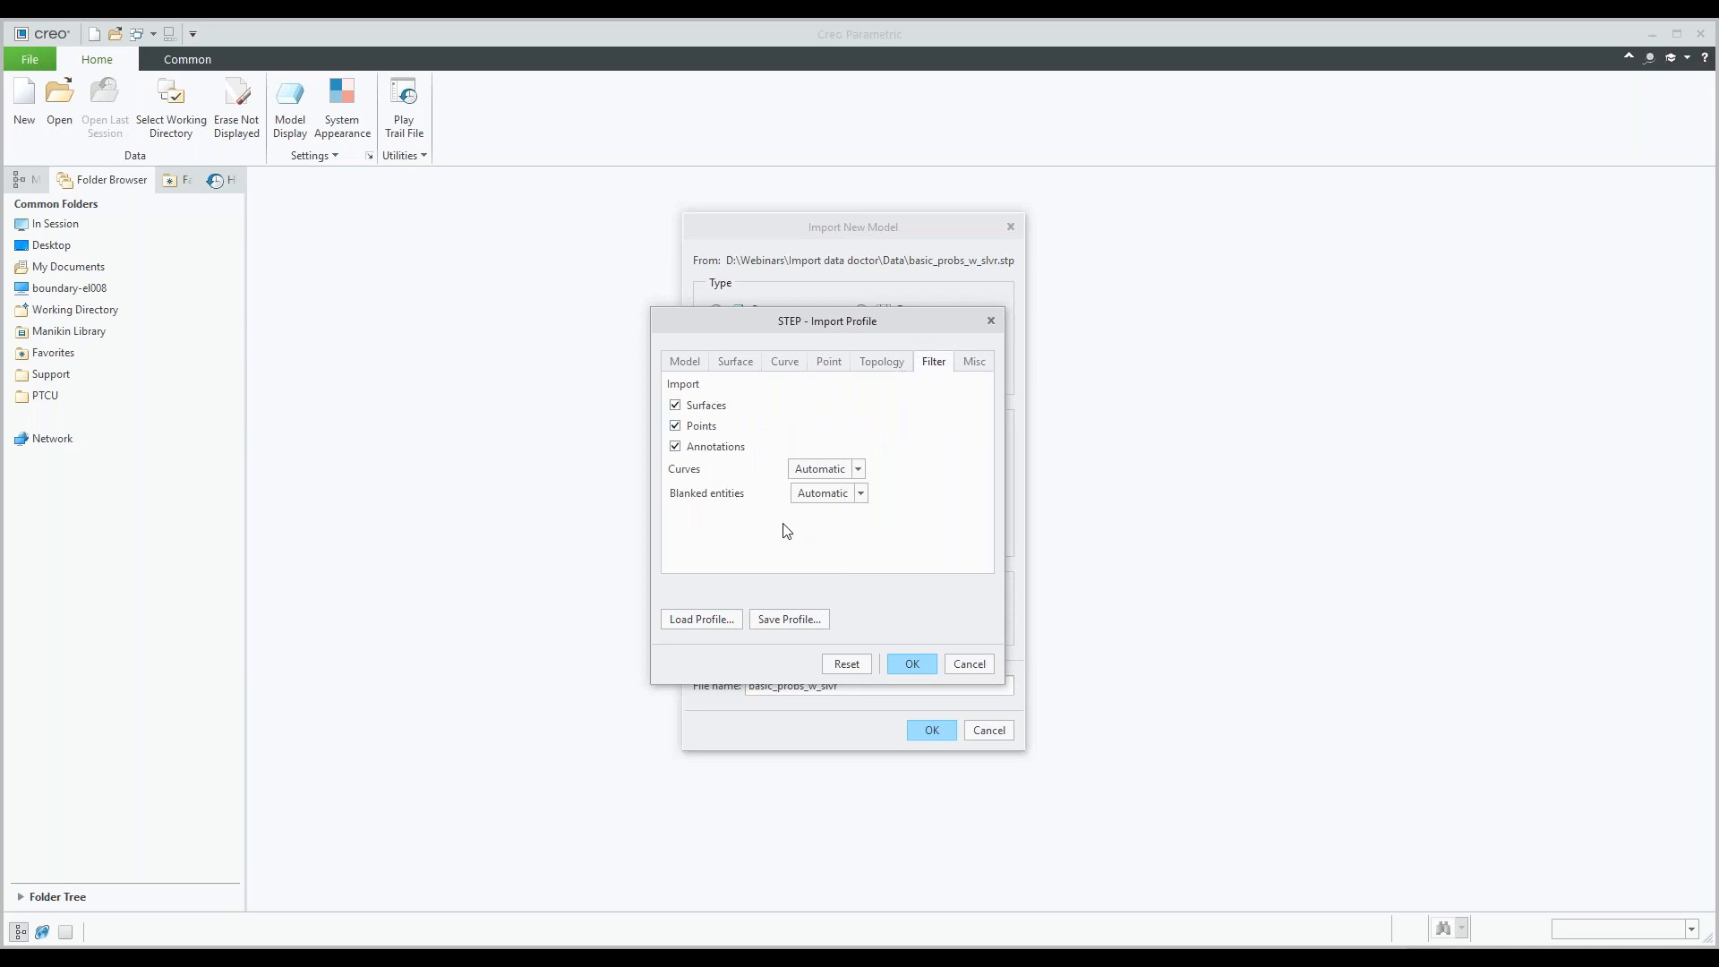
pyautogui.click(974, 365)
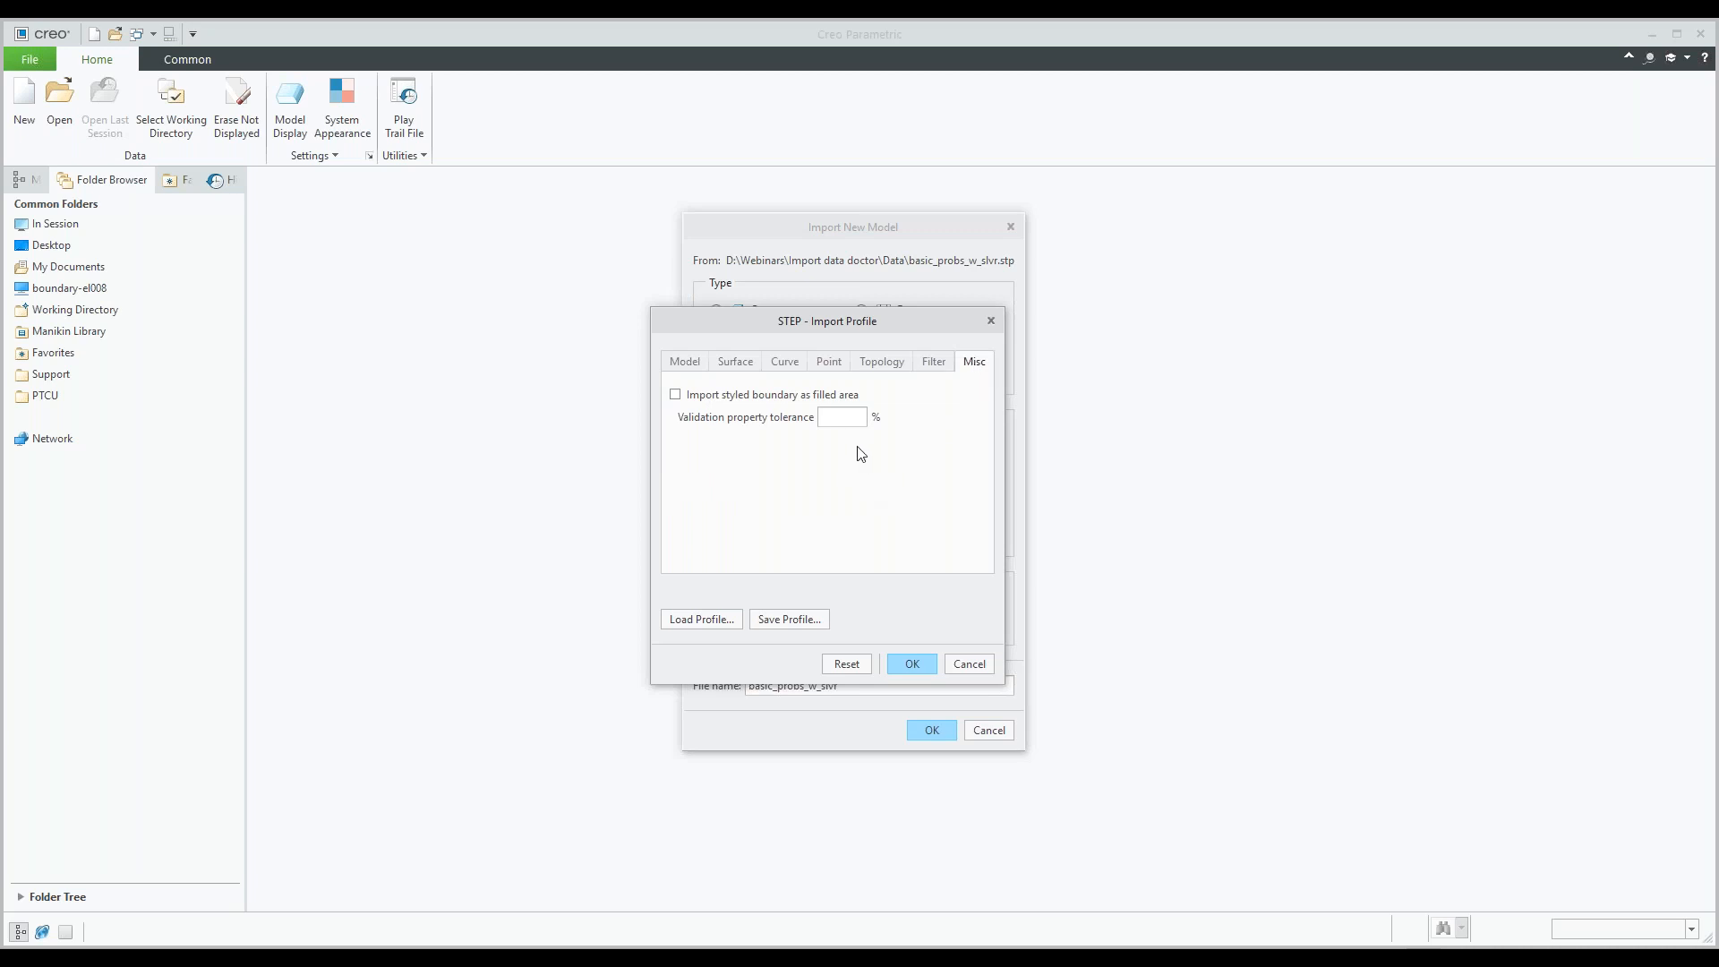
pyautogui.click(971, 663)
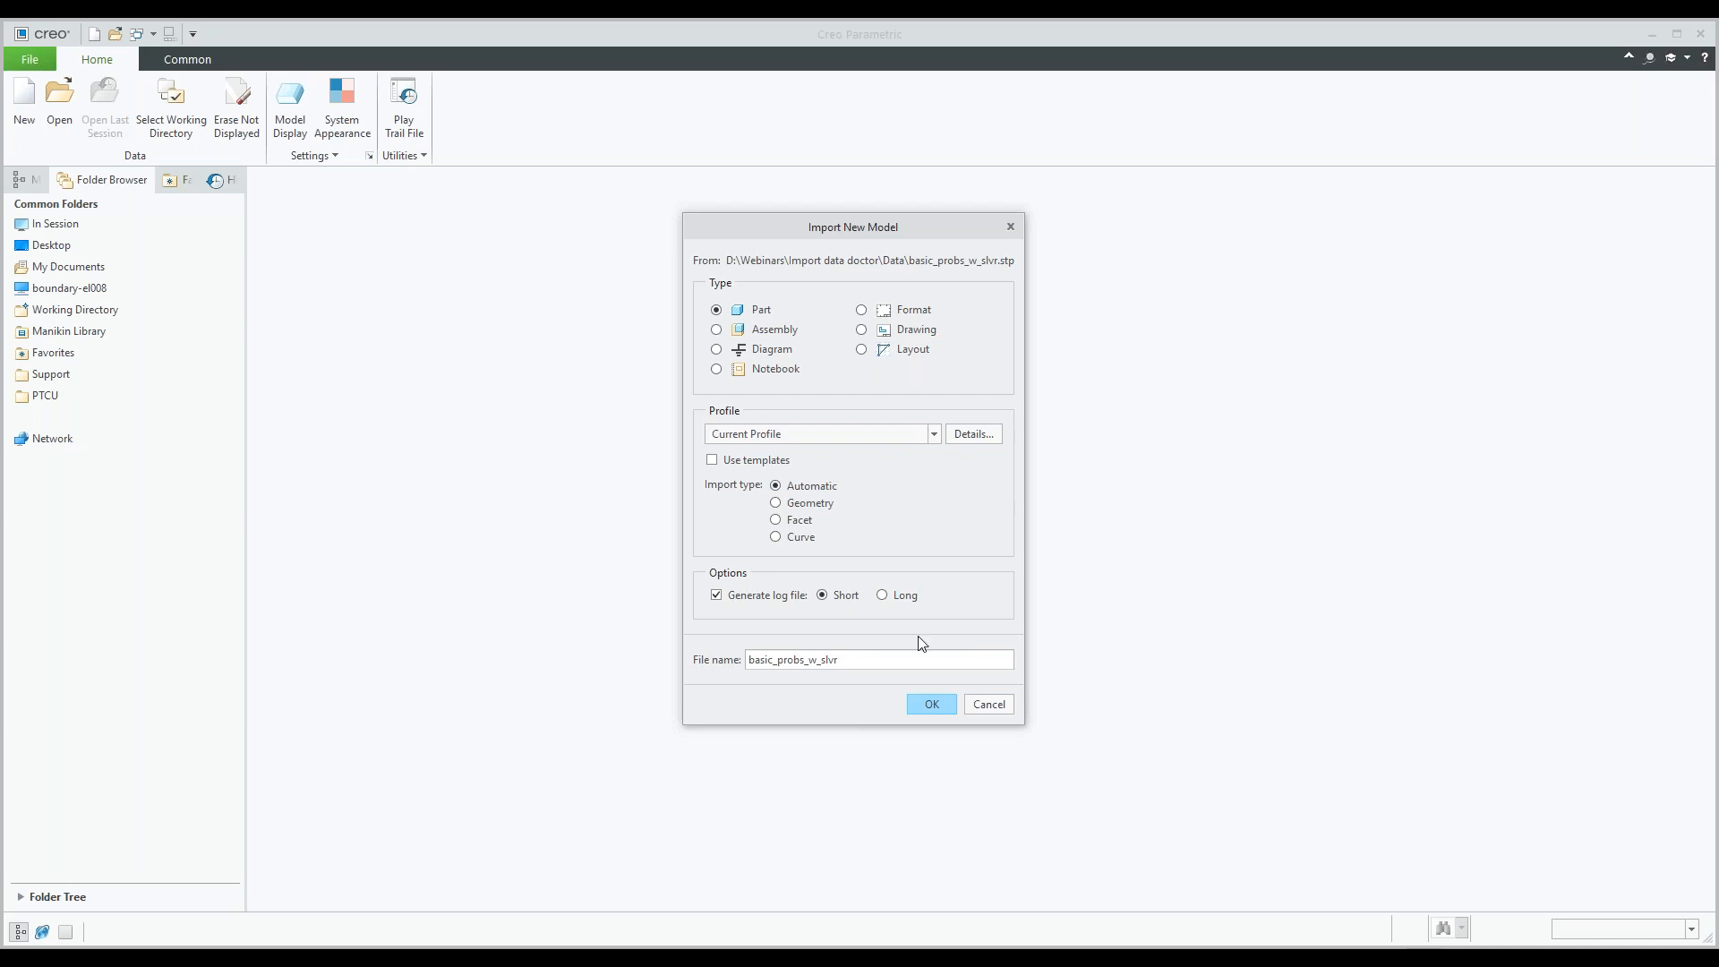
# Import basic_probs_w_slvr as a part using the Current Profile, the Automatic import type and a short log file.
pyautogui.click(929, 703)
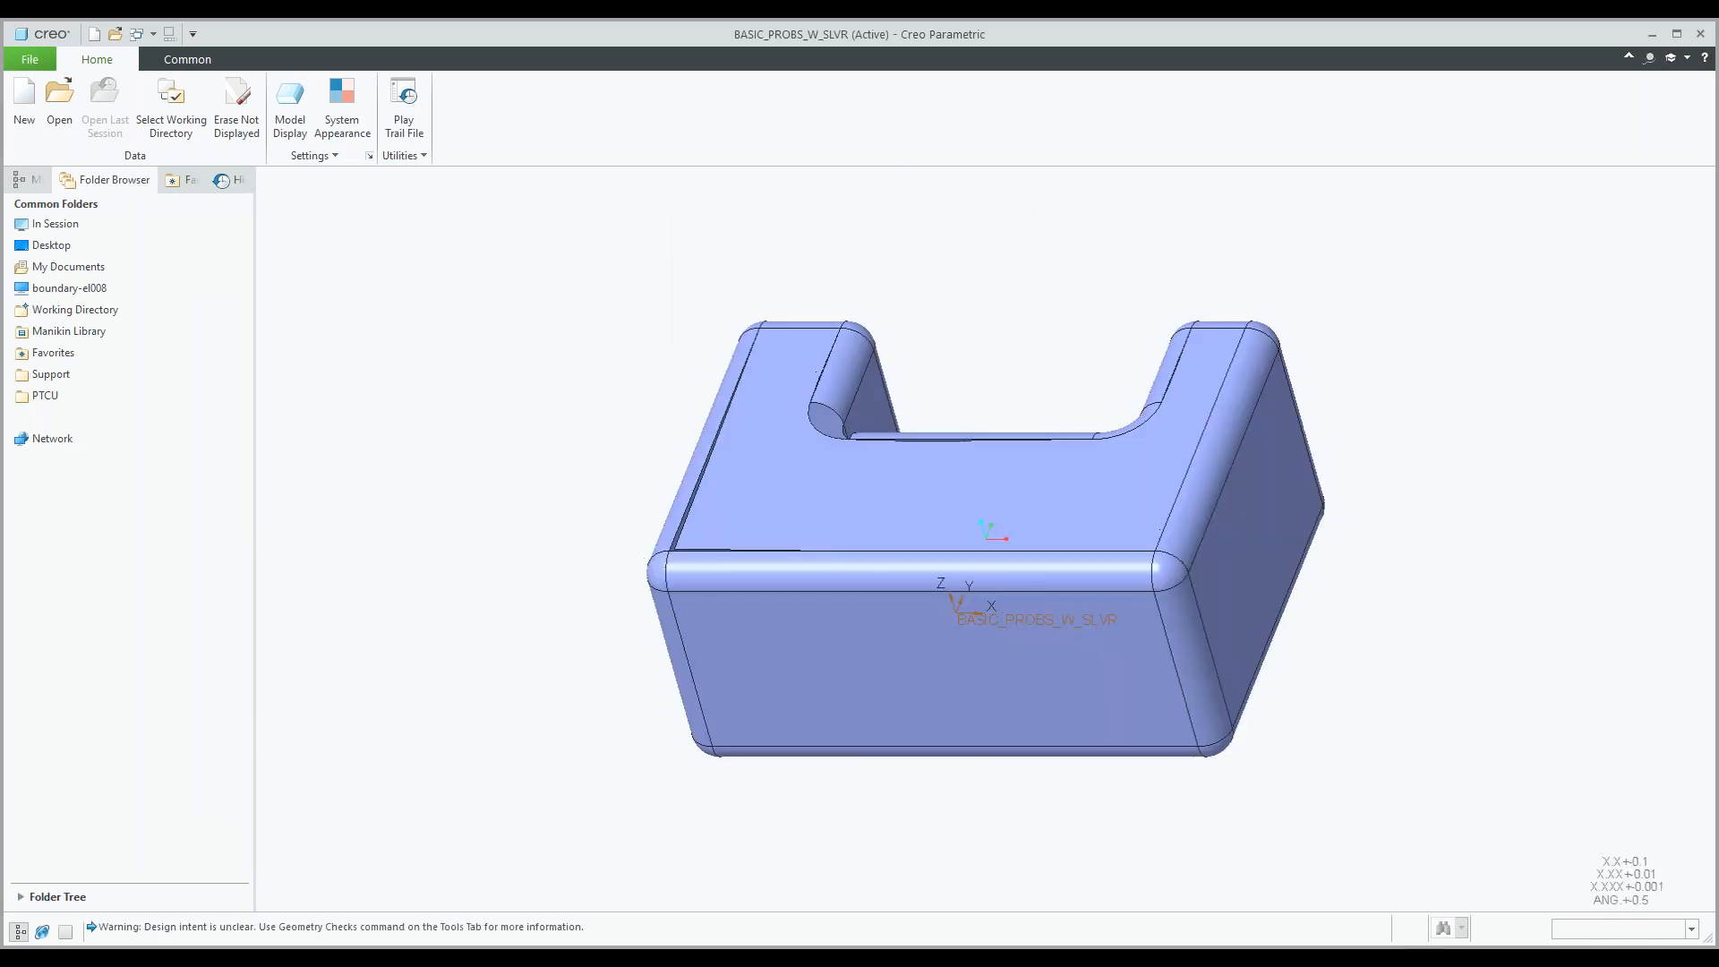
pyautogui.moveTo(984, 547)
pyautogui.mouseDown(button='middle')
pyautogui.moveTo(928, 538)
pyautogui.moveTo(913, 568)
pyautogui.mouseUp(button='middle')
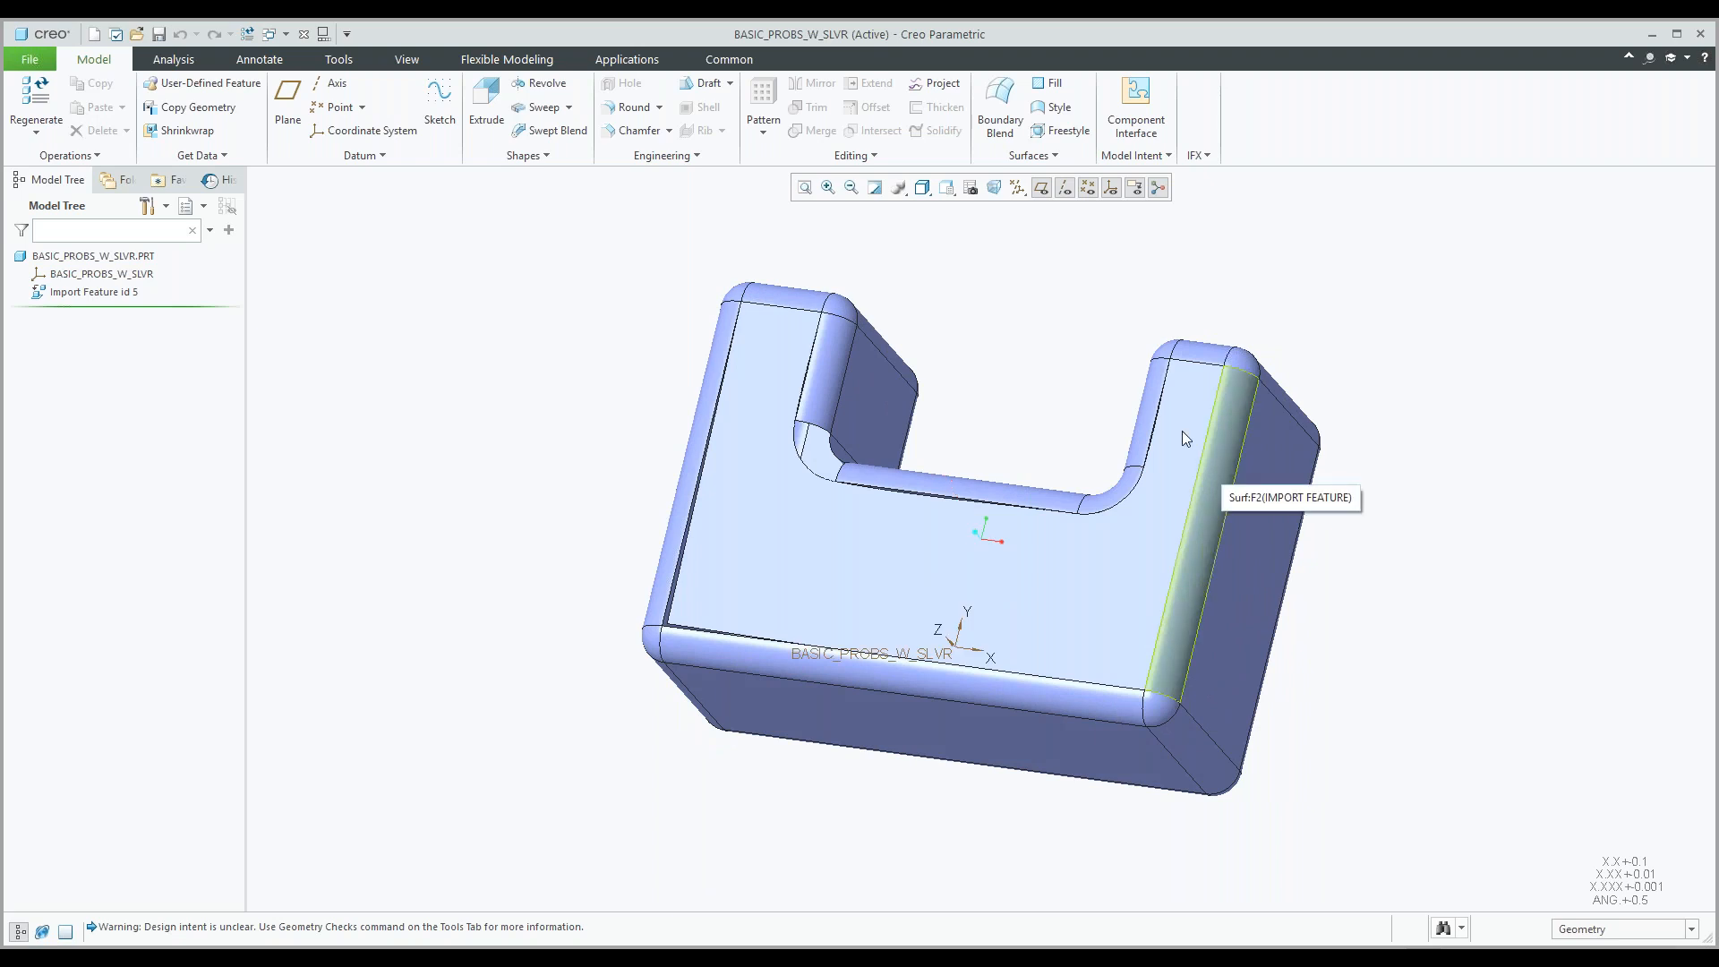
pyautogui.click(102, 273)
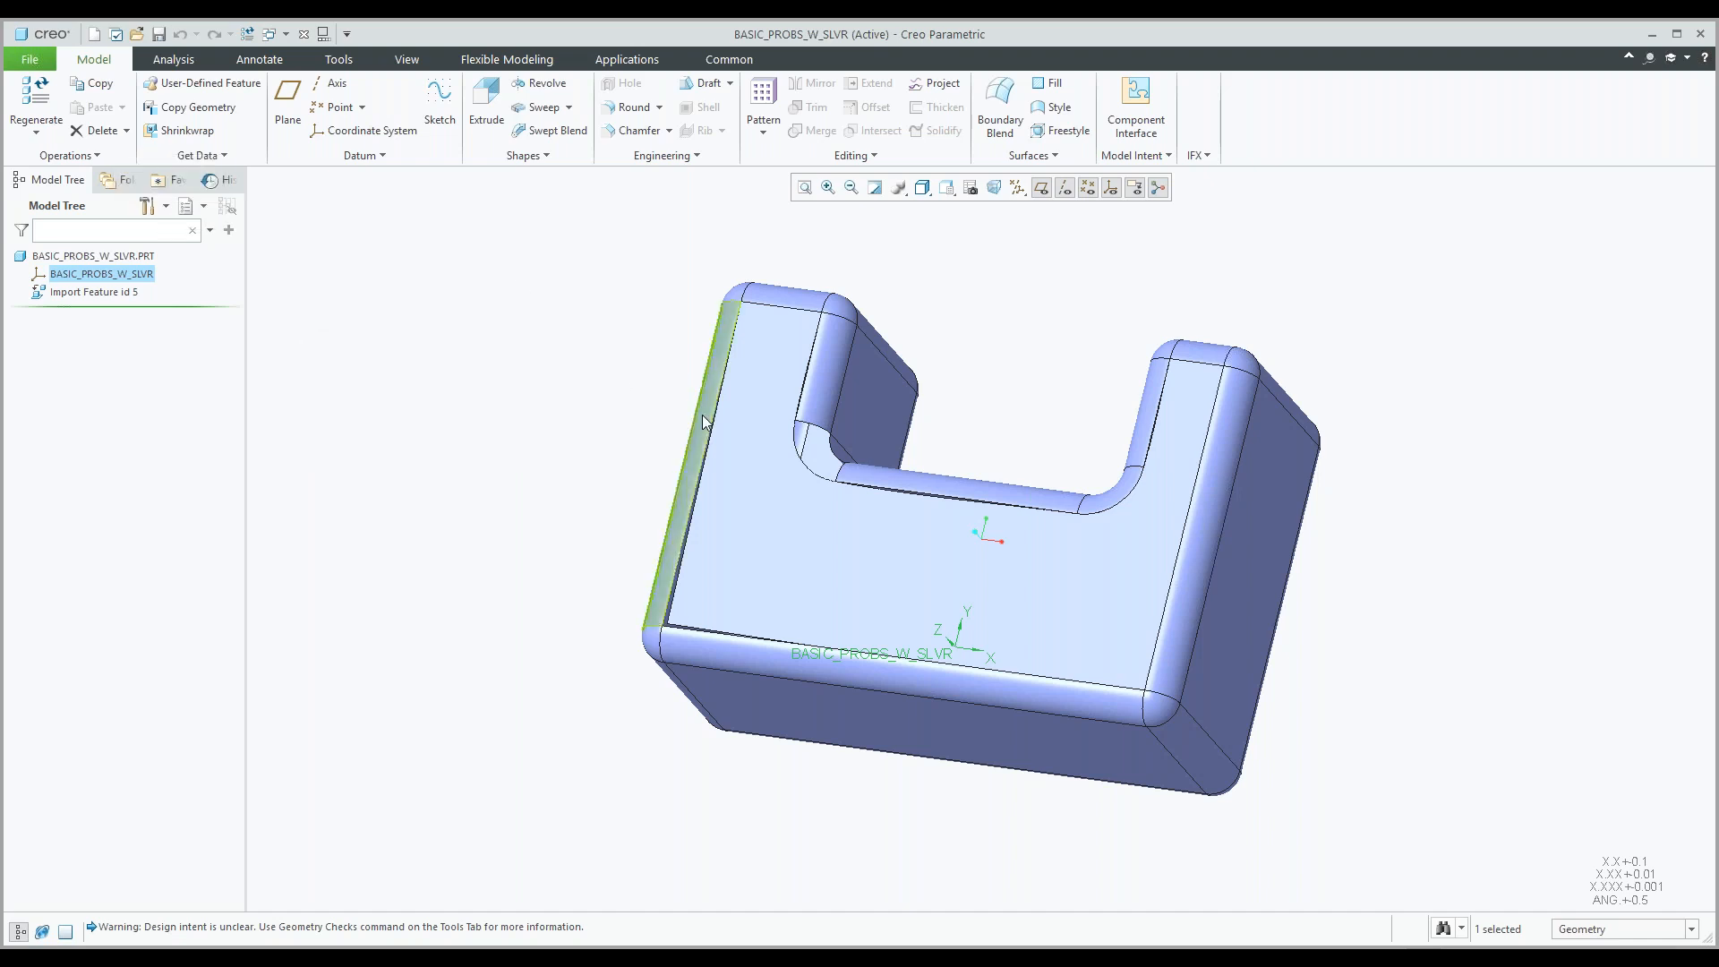
pyautogui.keyDown('shift'); pyautogui.moveTo(969, 394); pyautogui.dragTo(865, 451, button='middle'); pyautogui.keyUp('shift')
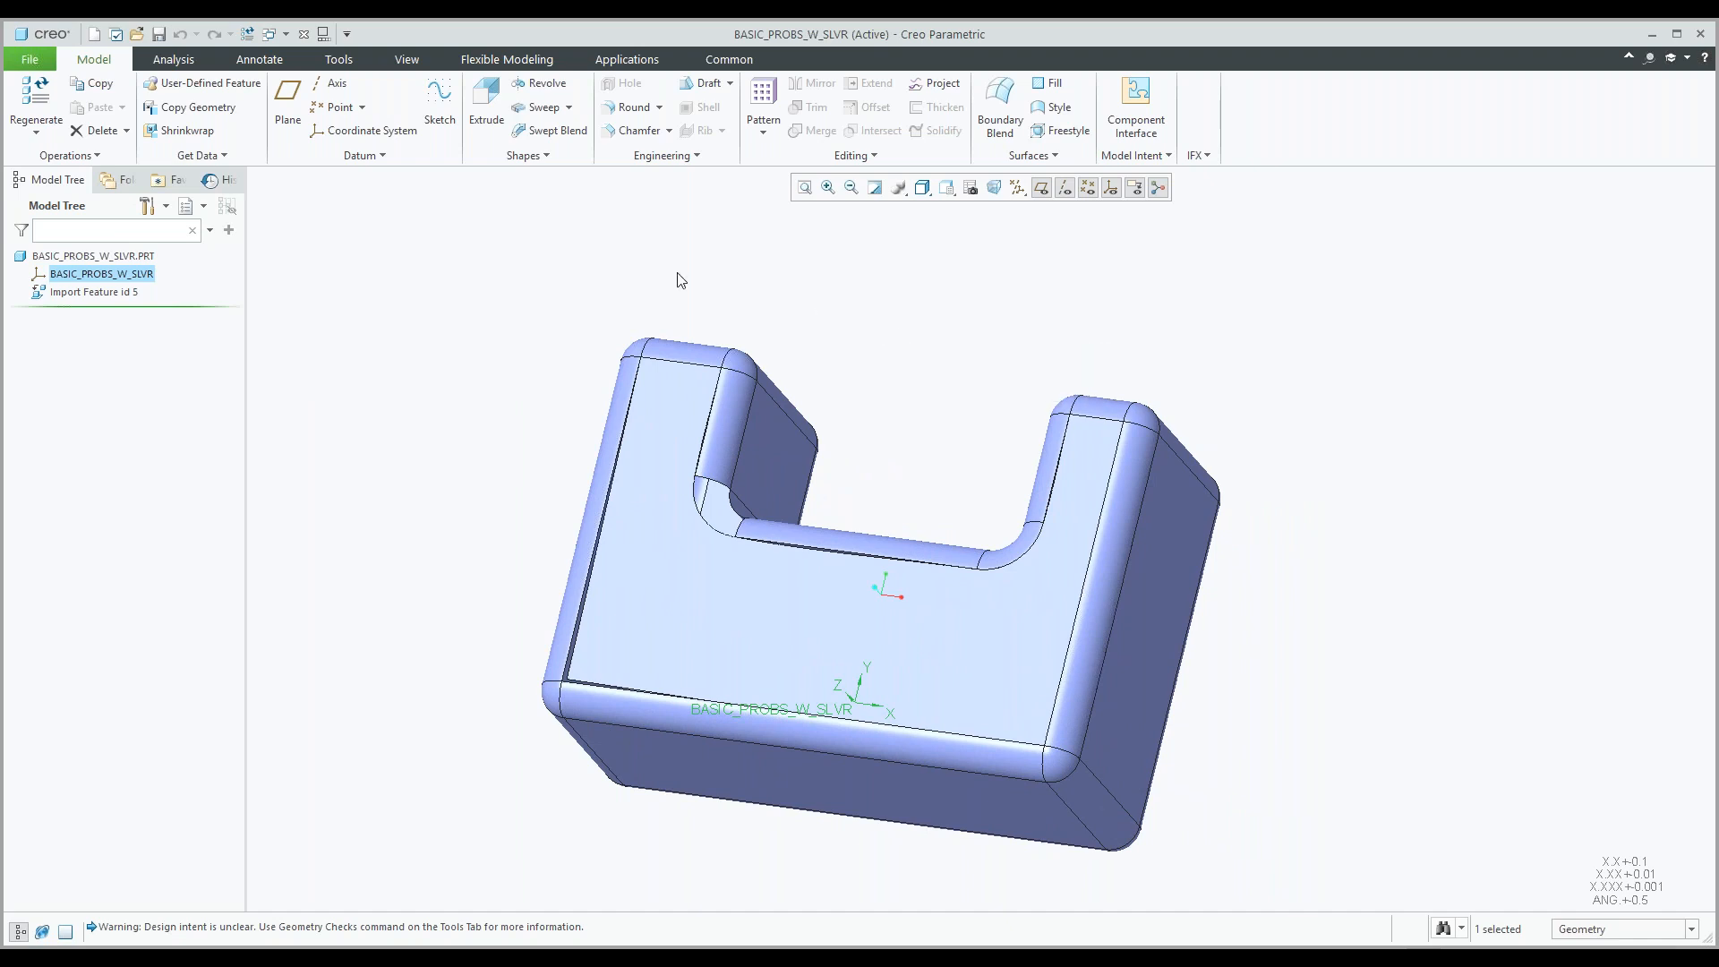
# Edit the definition of the part's import feature and launch Import DataDoctor on it.
pyautogui.click(88, 291)
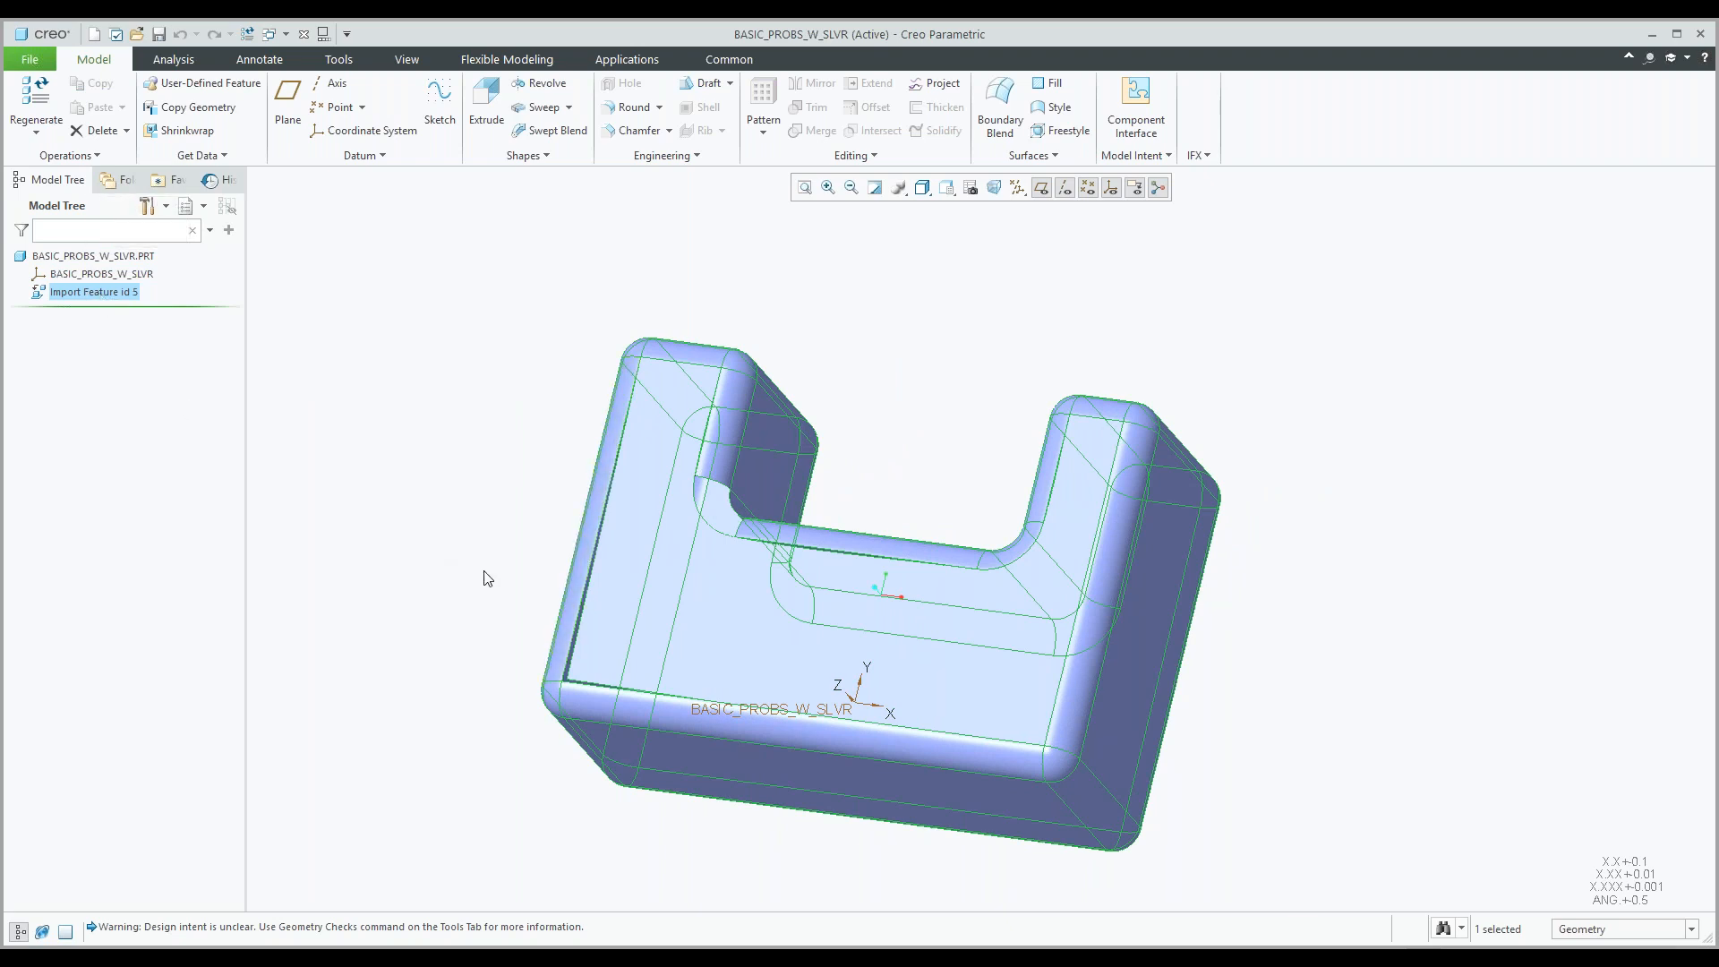
pyautogui.rightClick(98, 298)
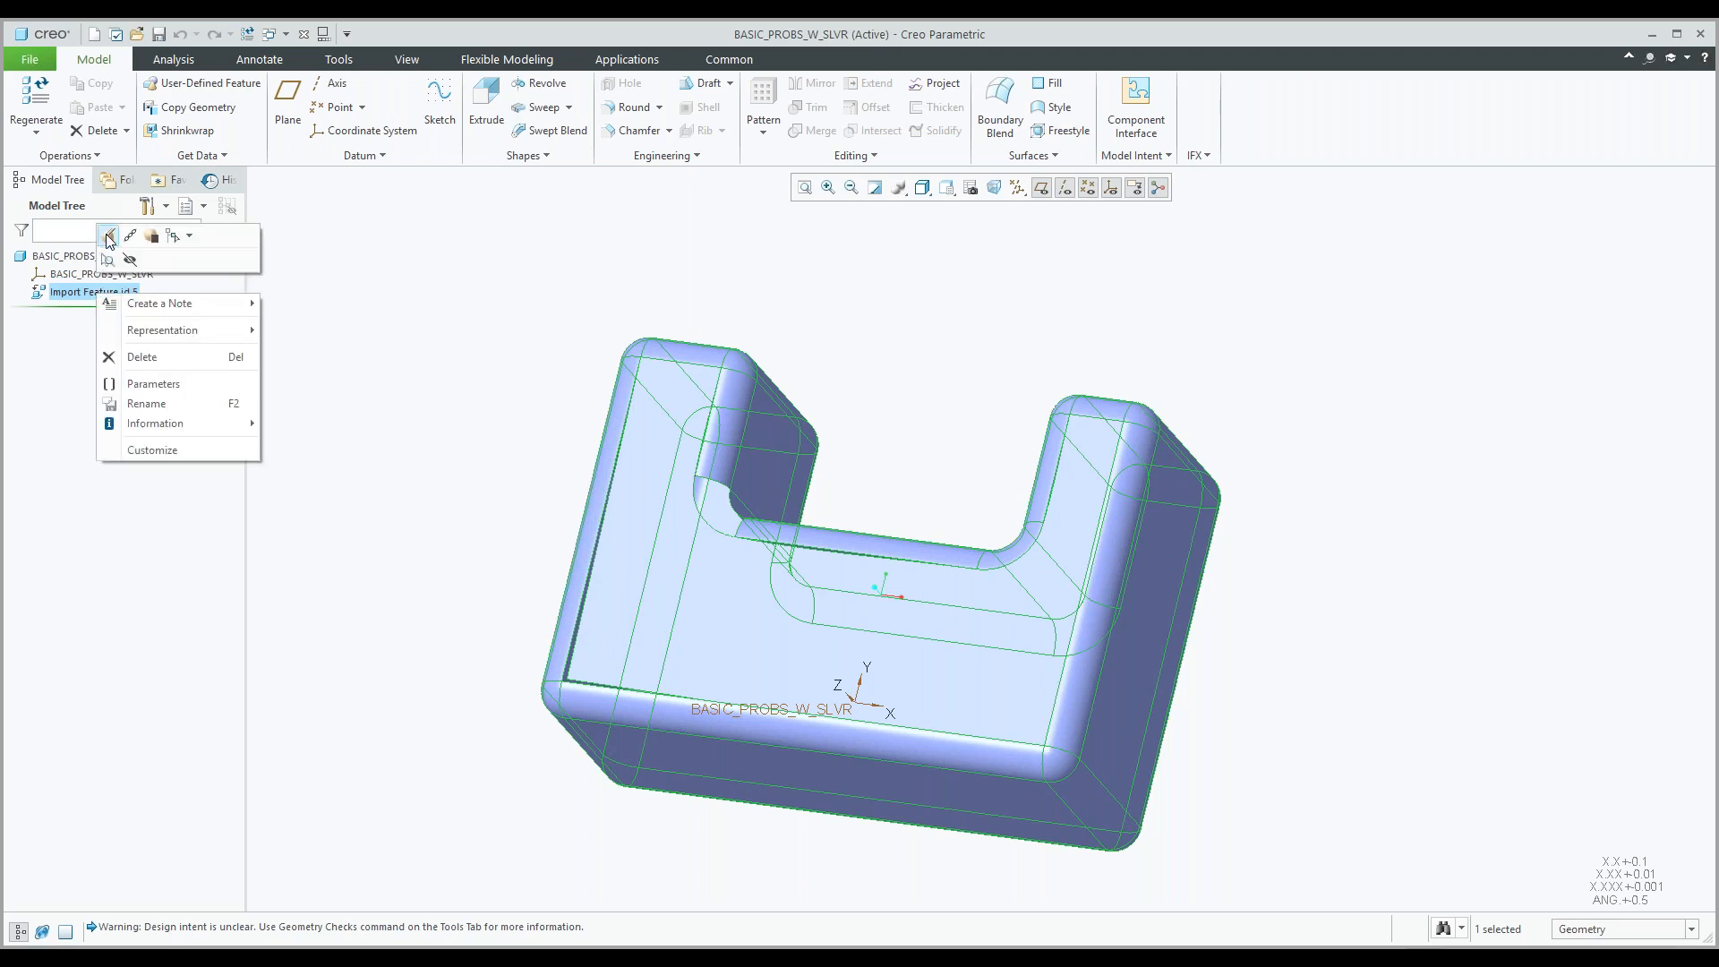
pyautogui.click(109, 238)
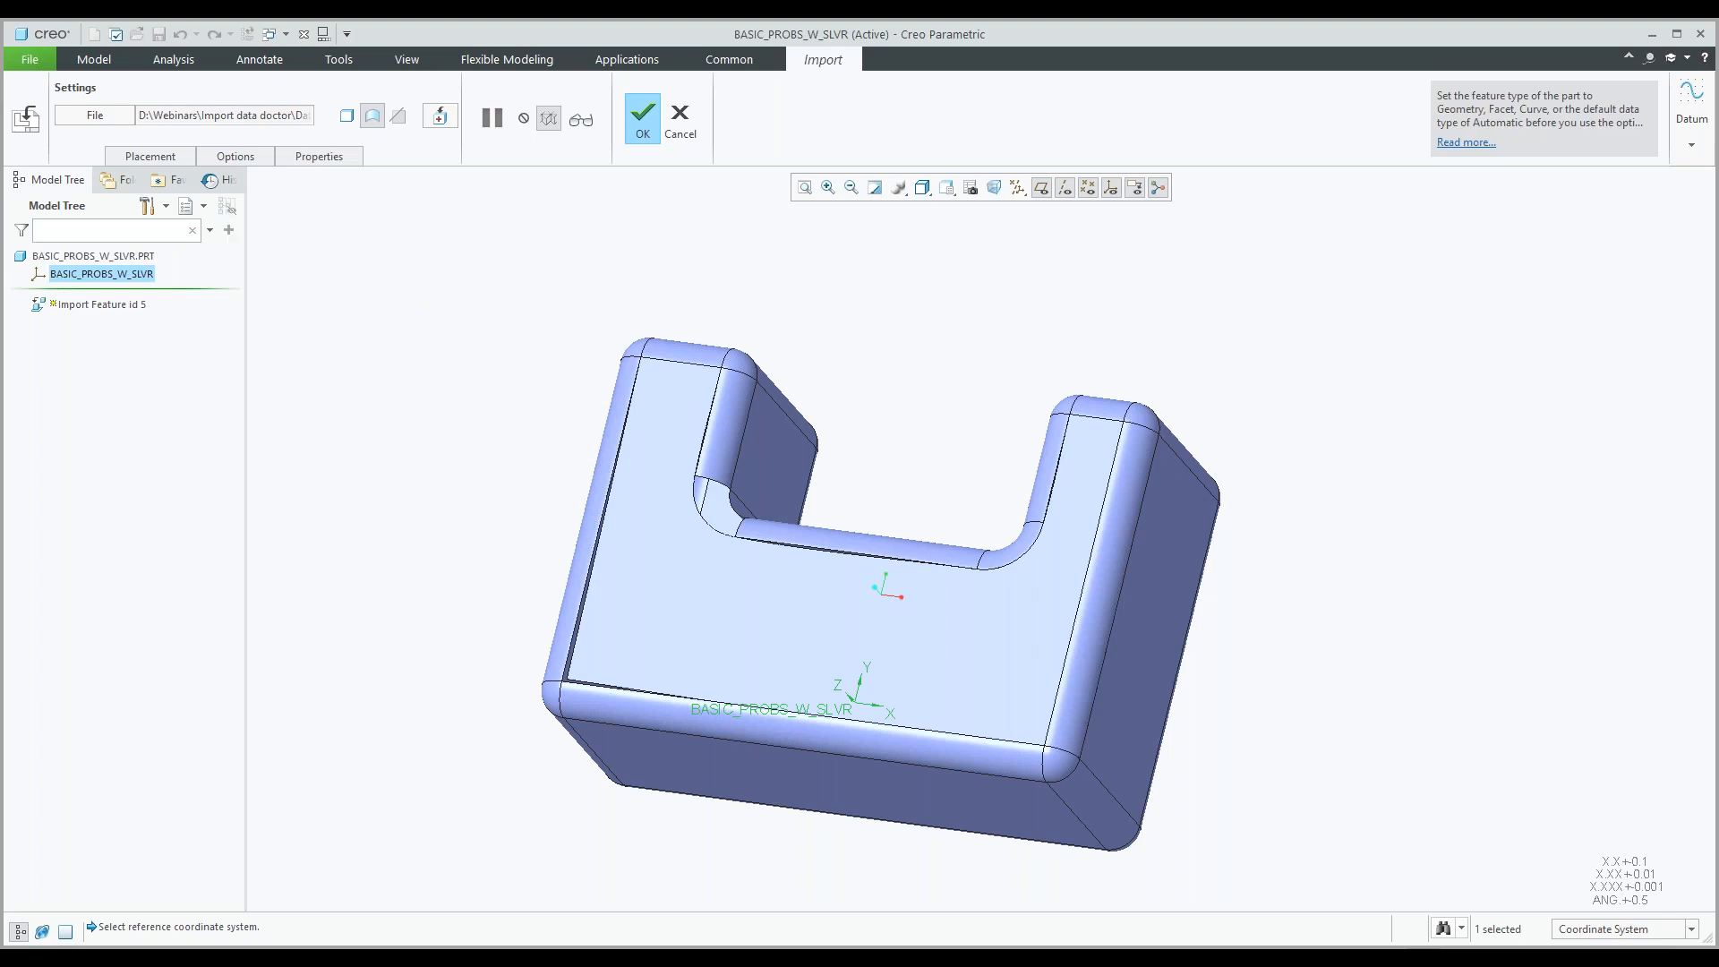
pyautogui.click(444, 122)
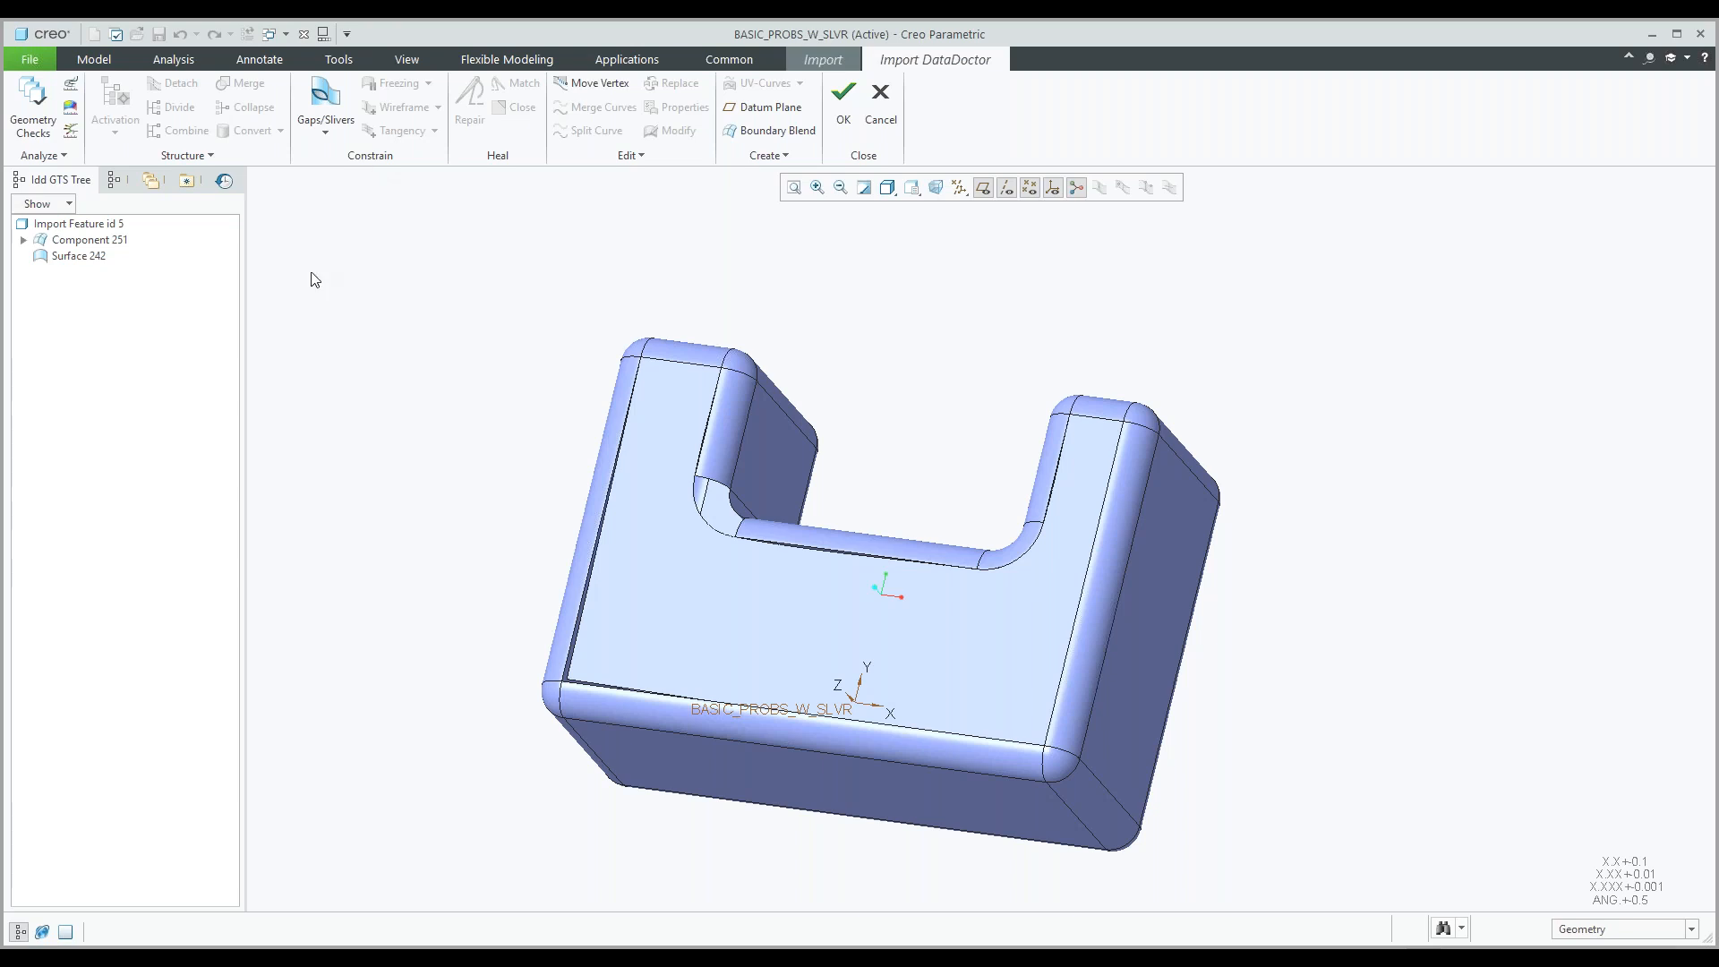
# Run the geometry checks on the import feature and list the problems found under Component 251.
pyautogui.click(34, 125)
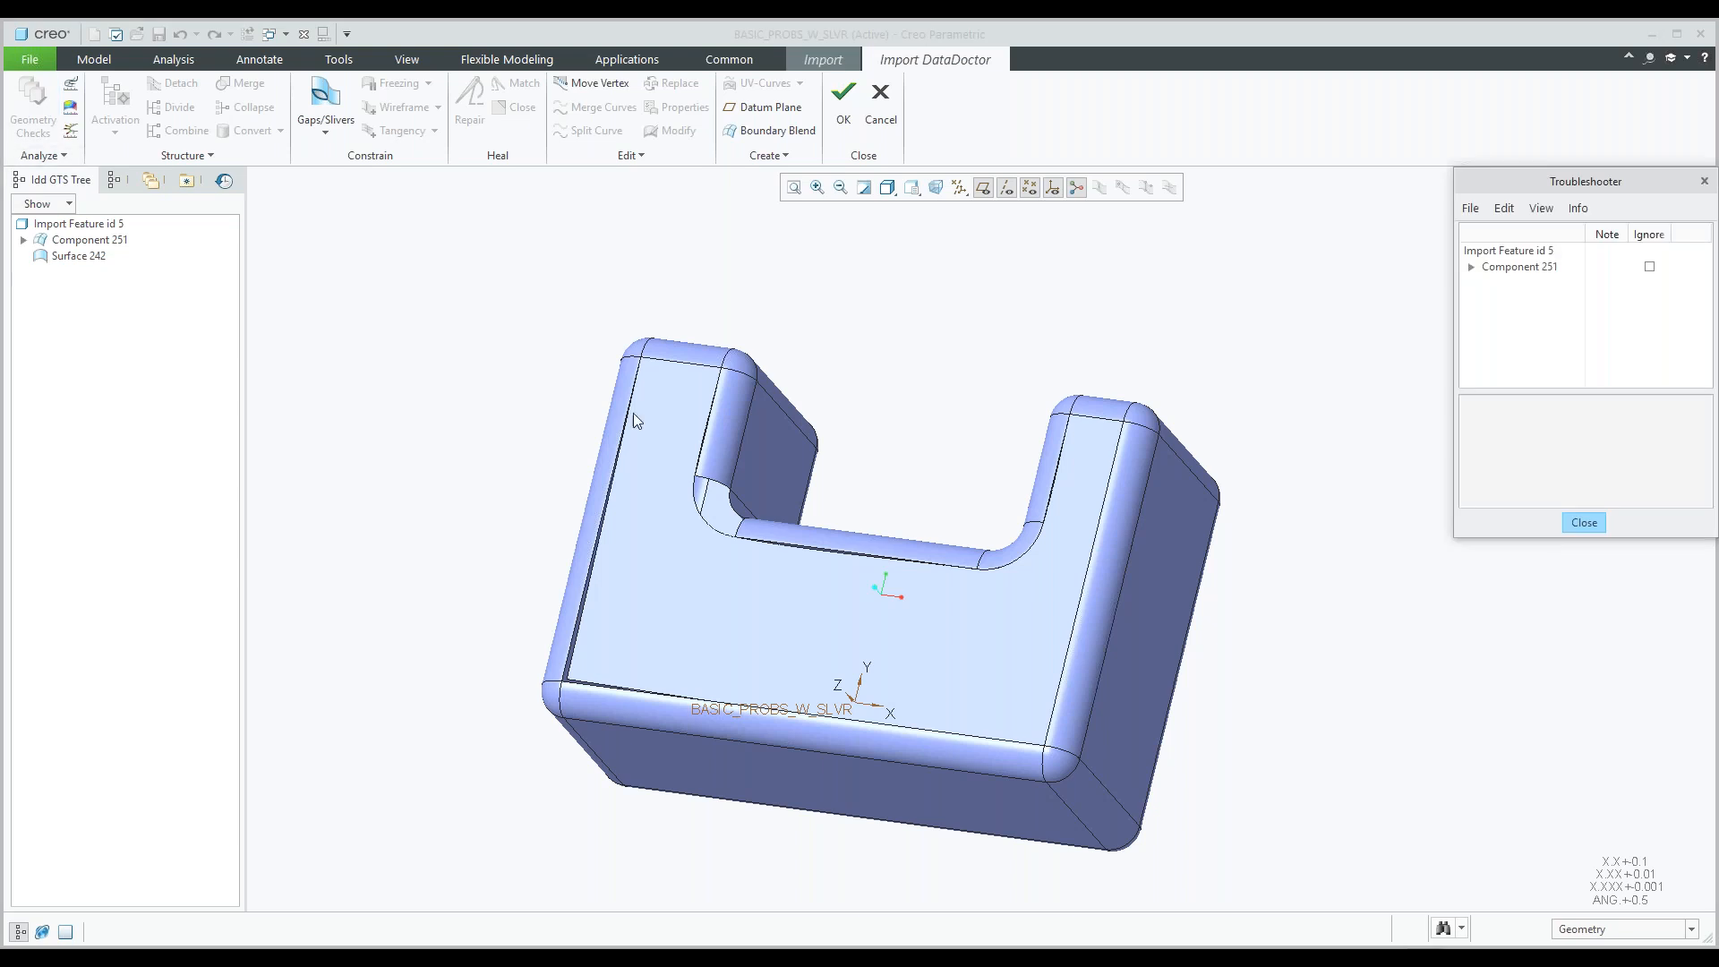
pyautogui.click(1471, 267)
pyautogui.moveTo(1507, 189); pyautogui.dragTo(1359, 204)
pyautogui.moveTo(1307, 375); pyautogui.dragTo(1186, 375)
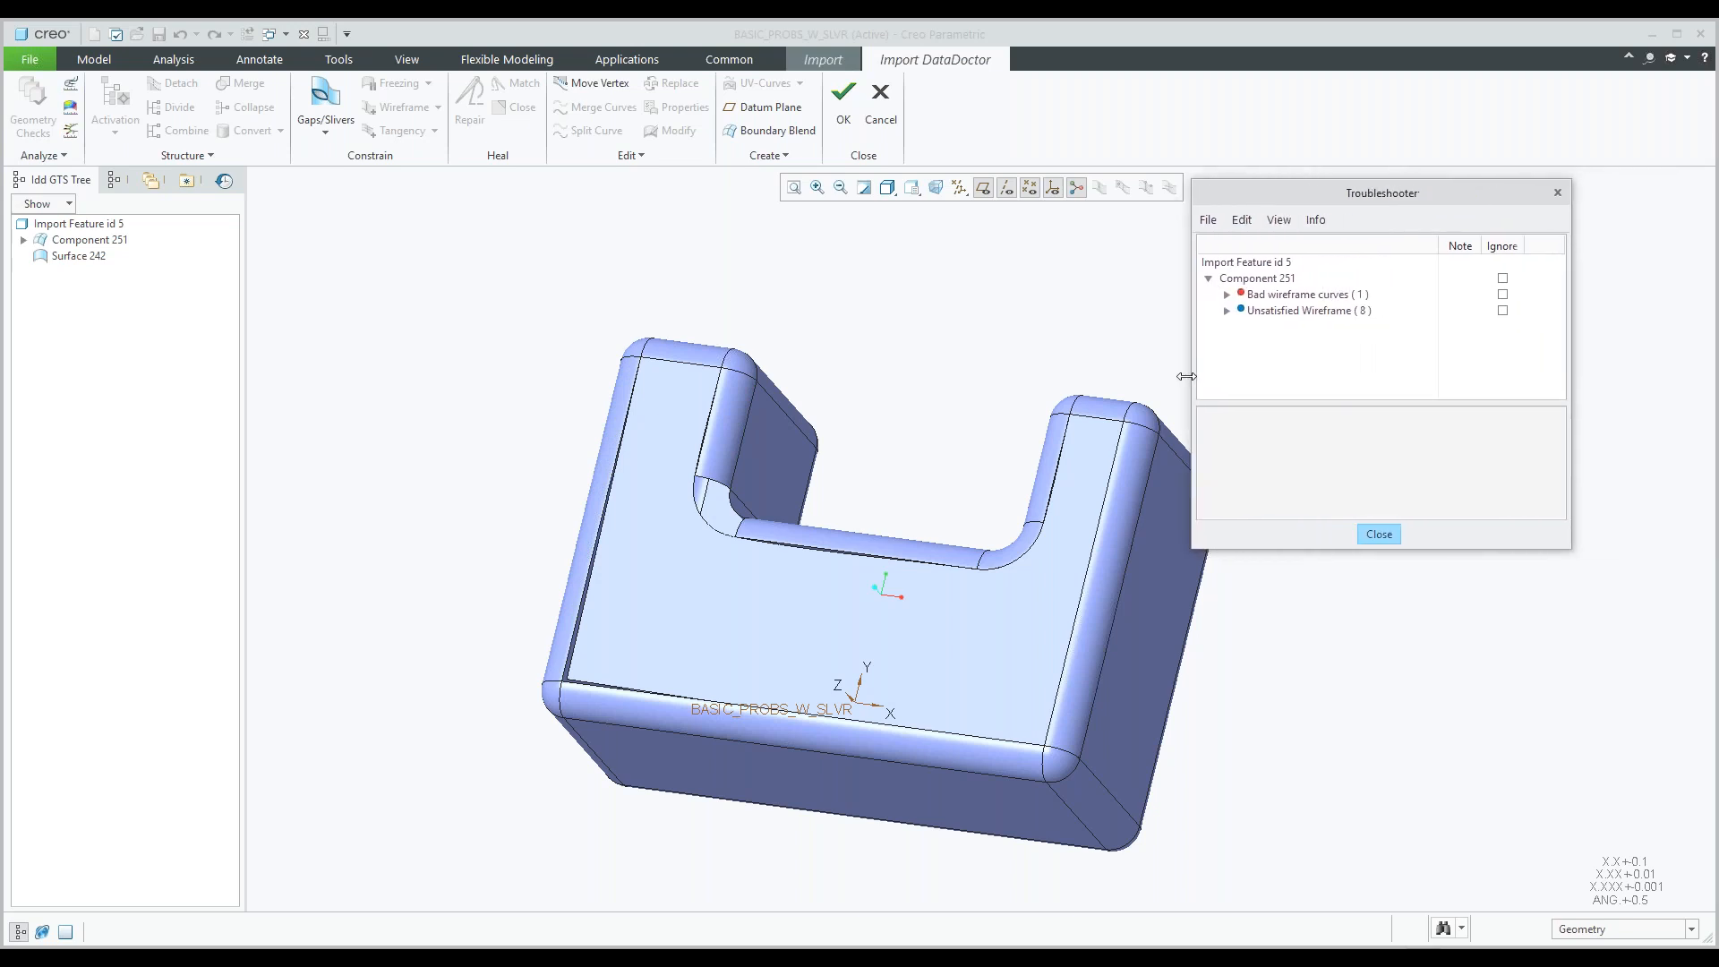
# Inspect the bad wireframe curve of Component 251 up close on the model.
pyautogui.click(1277, 296)
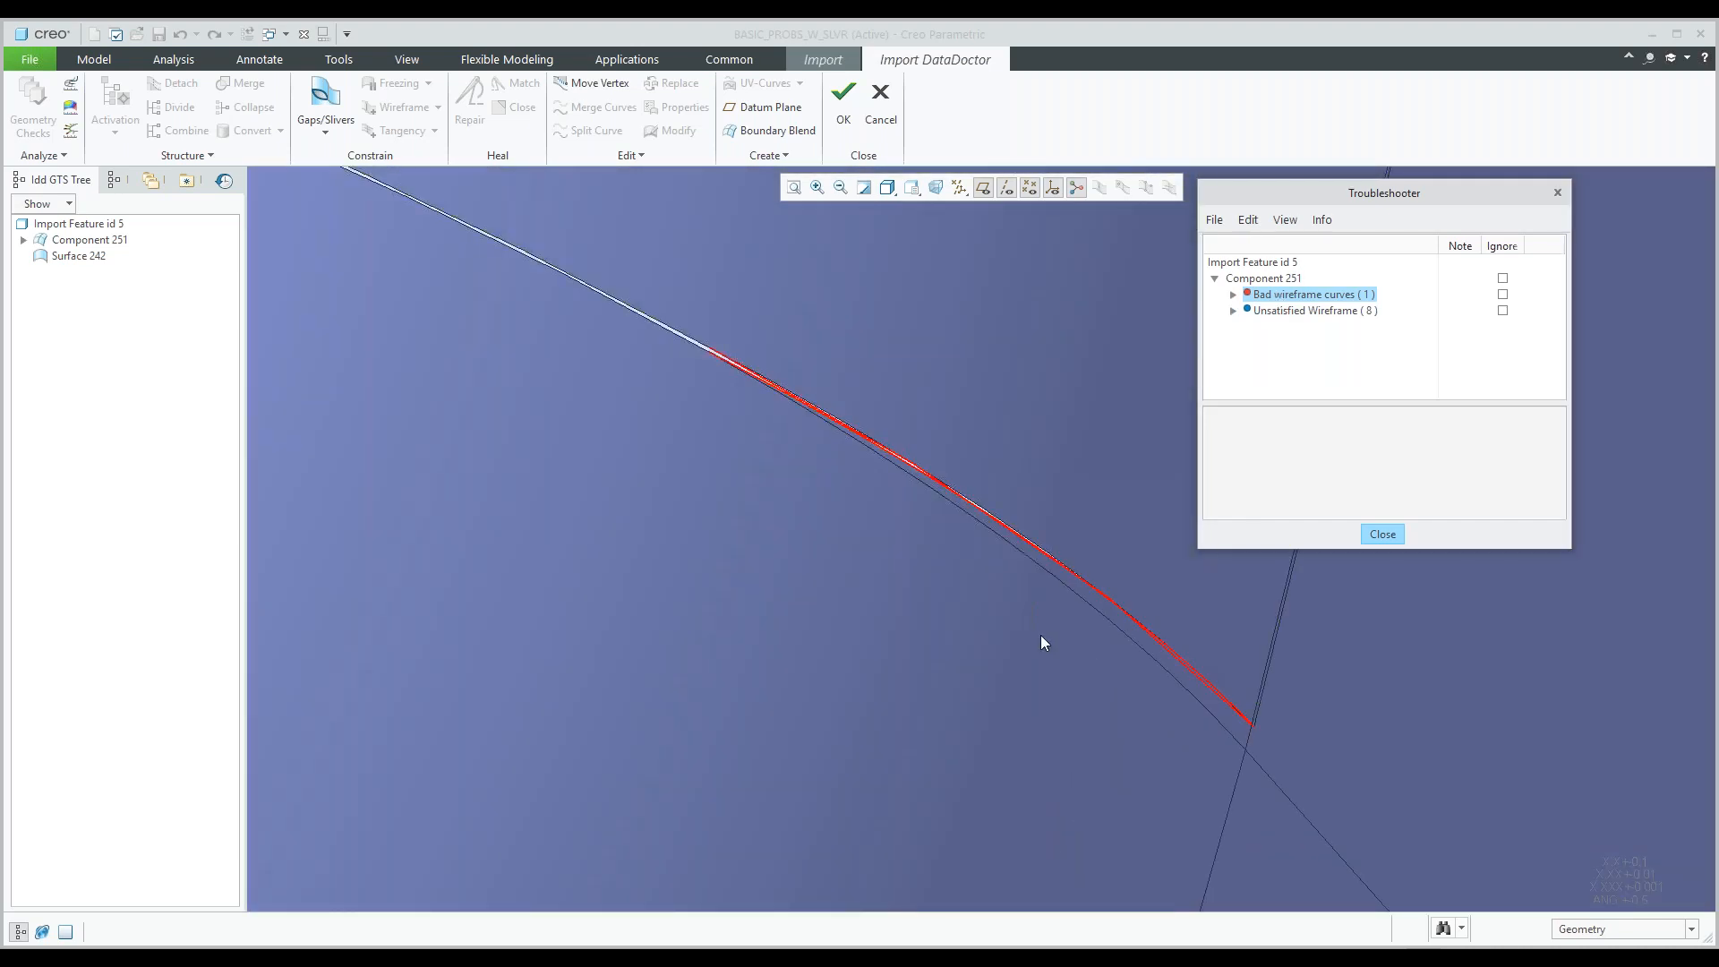
pyautogui.scroll(3, 852, 433)
pyautogui.scroll(-5, 855, 436)
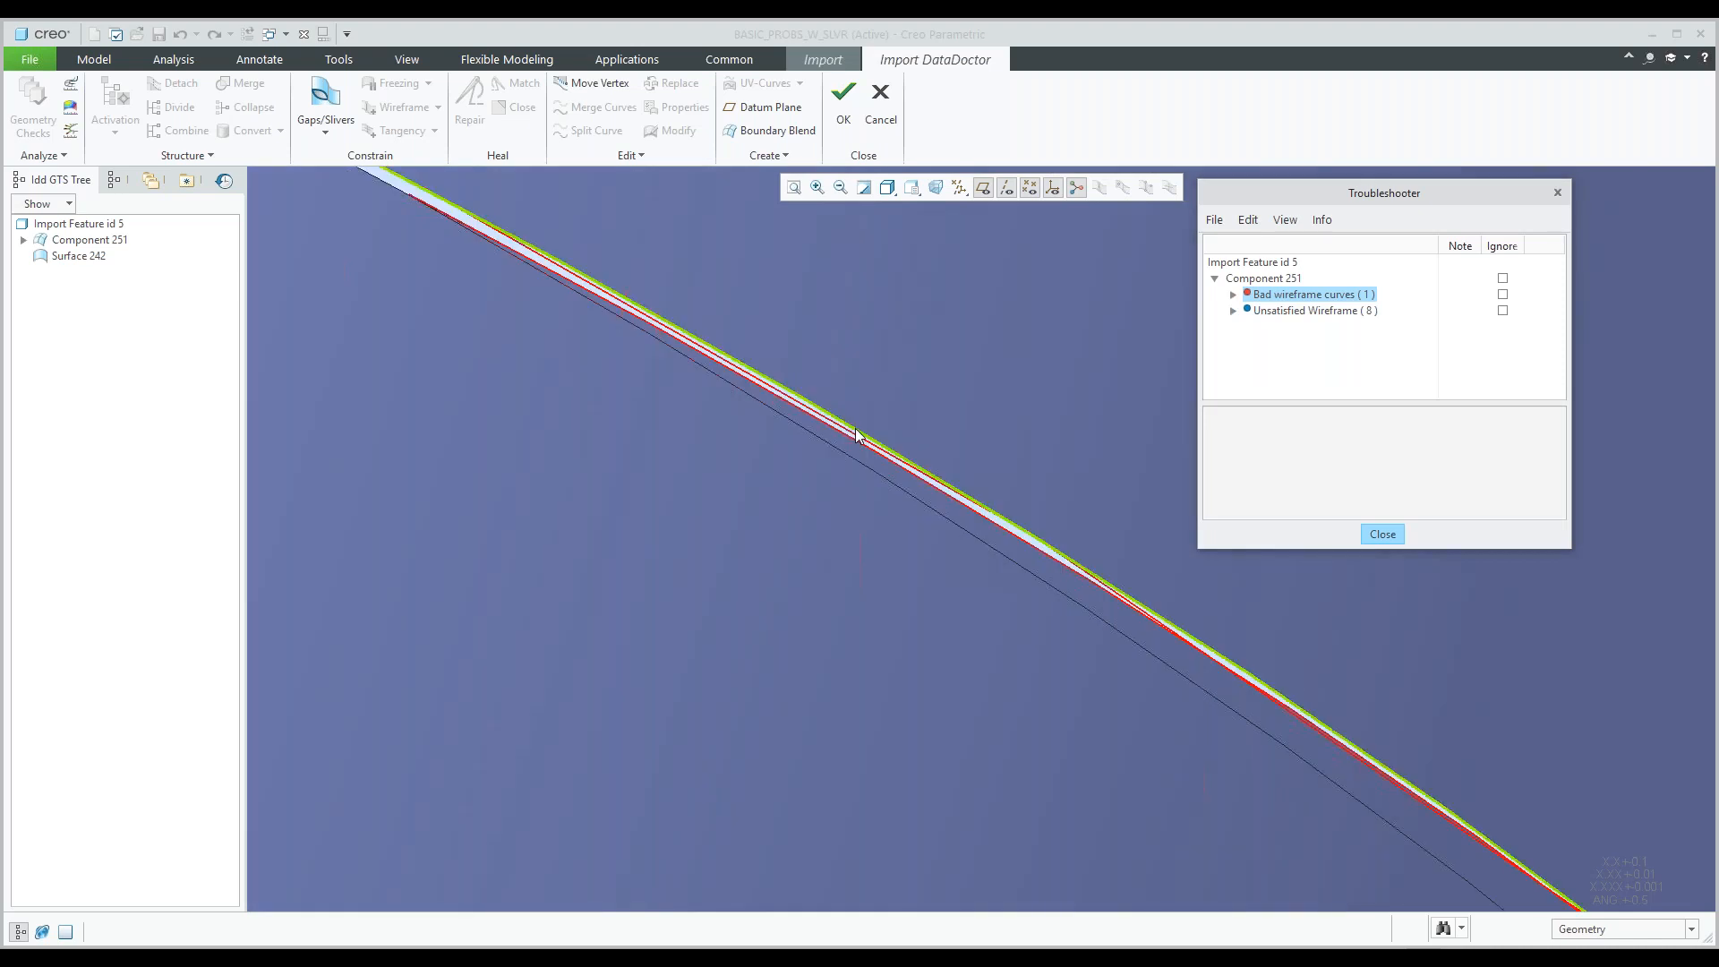
# Review unsatisfied wireframe items 1 to 7 of Component 251 on the model, and close the Troubleshooter.
pyautogui.scroll(-6, 856, 436)
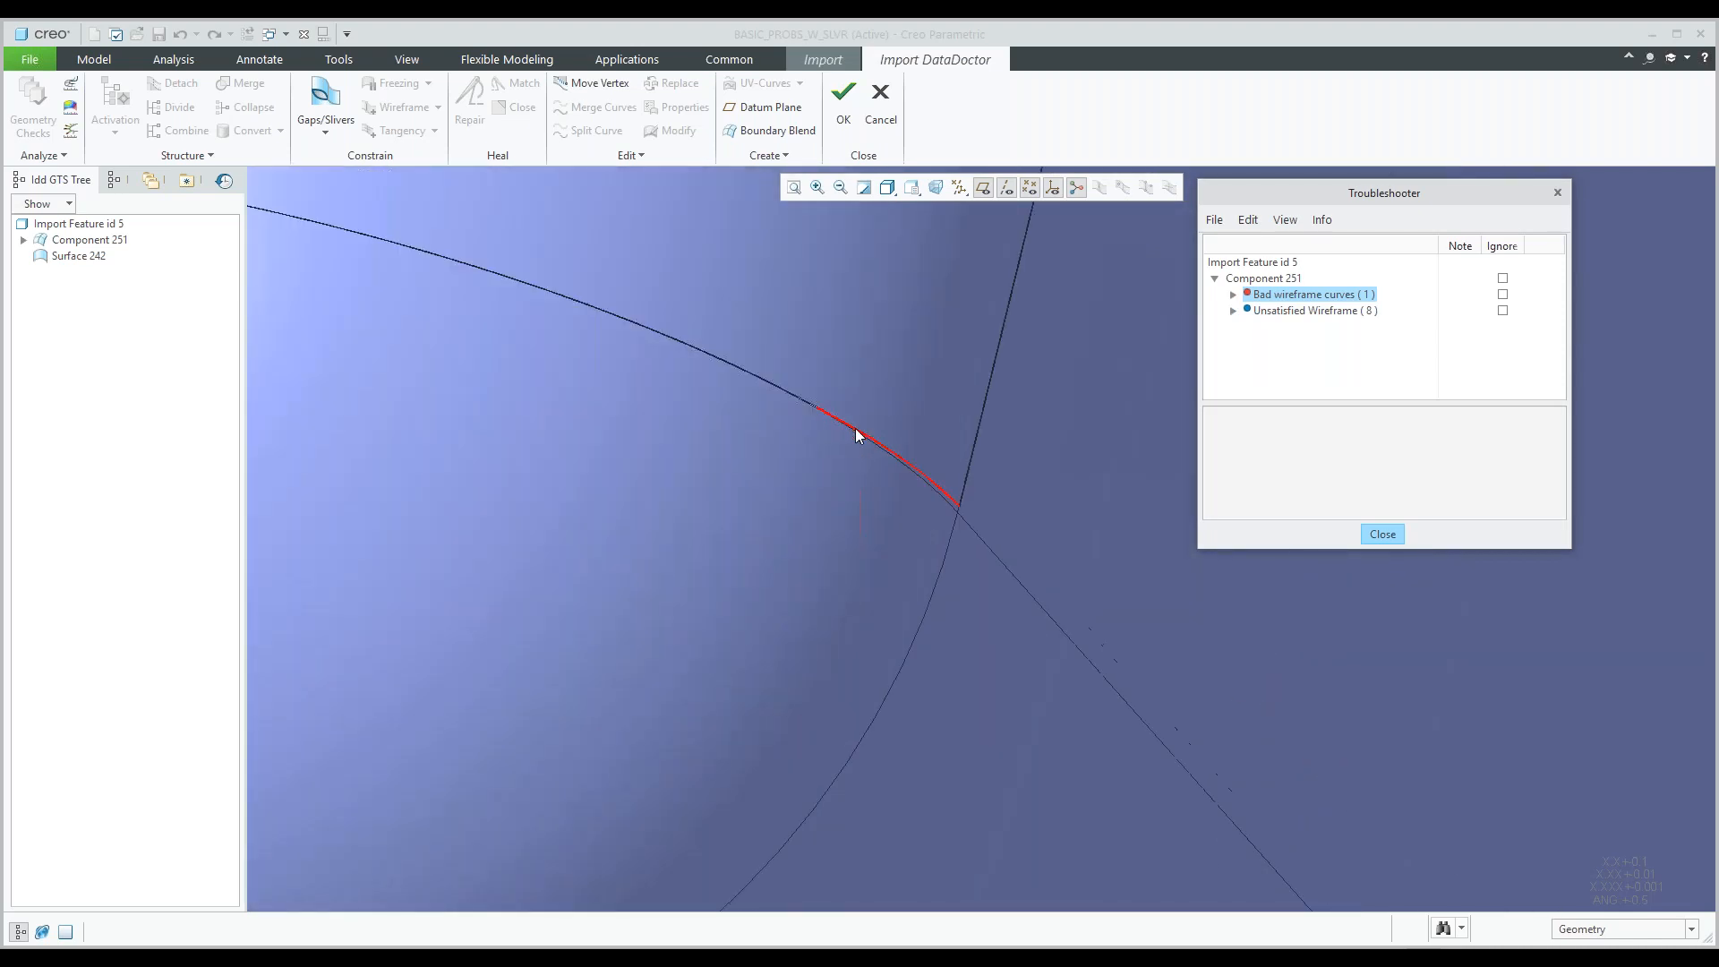
pyautogui.scroll(-2, 856, 436)
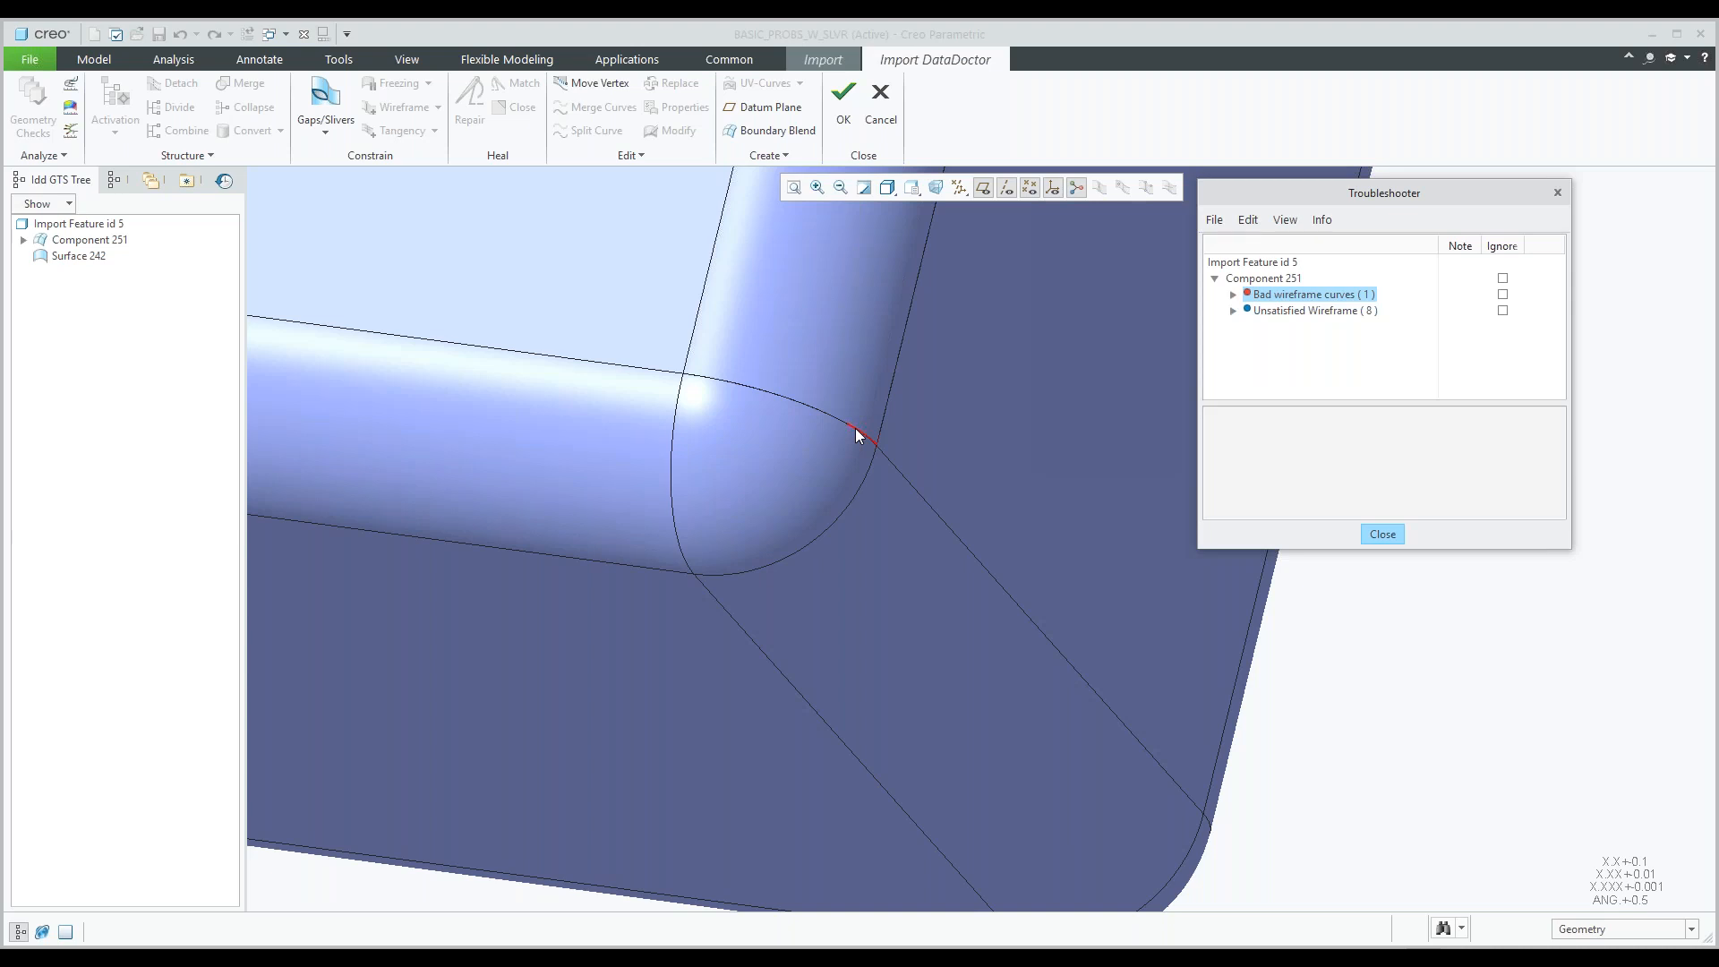
pyautogui.scroll(-5, 892, 578)
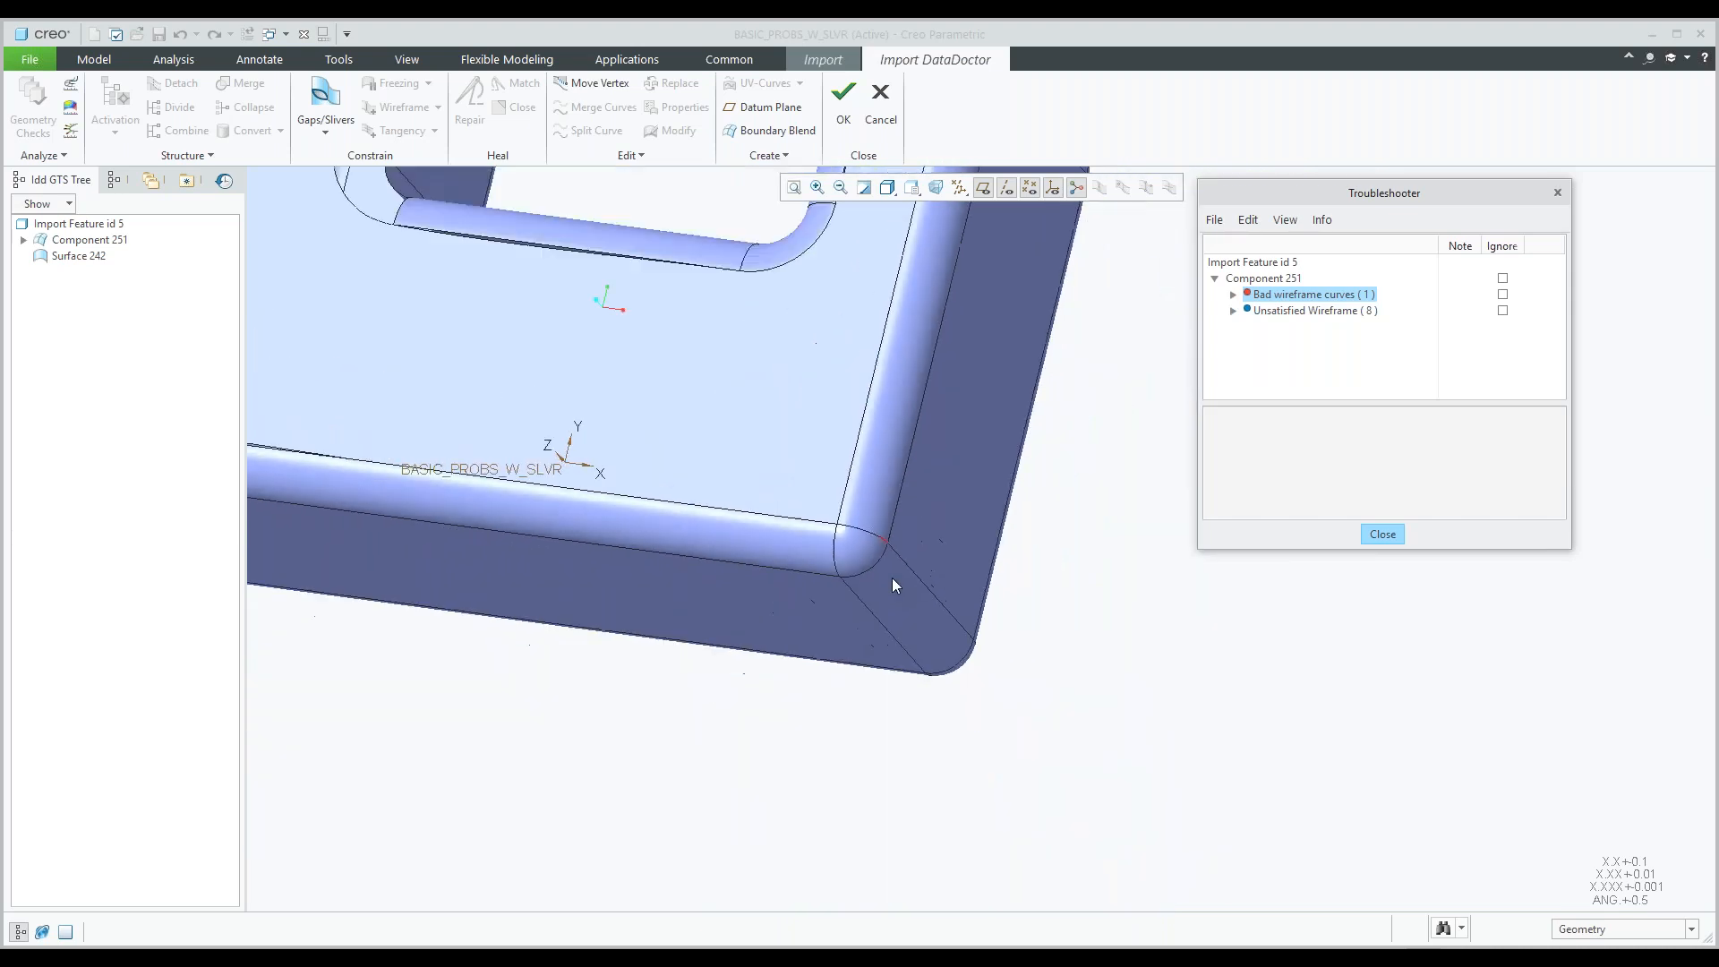
pyautogui.scroll(-3, 891, 578)
pyautogui.click(1234, 310)
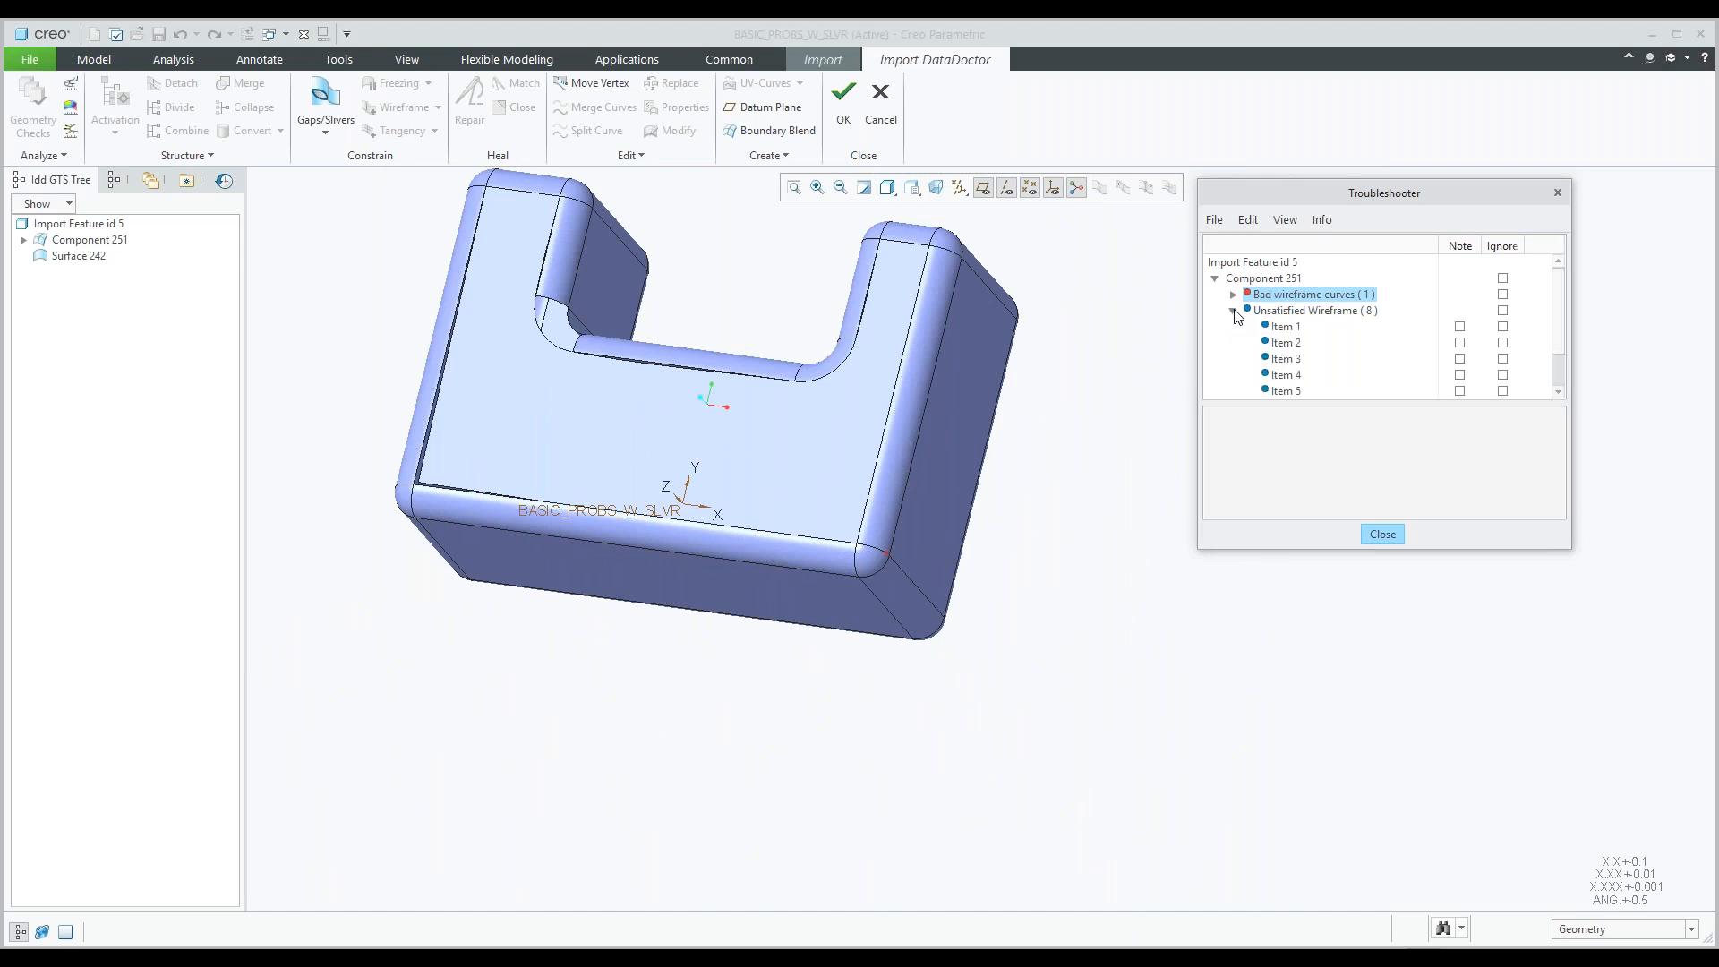
pyautogui.click(1284, 327)
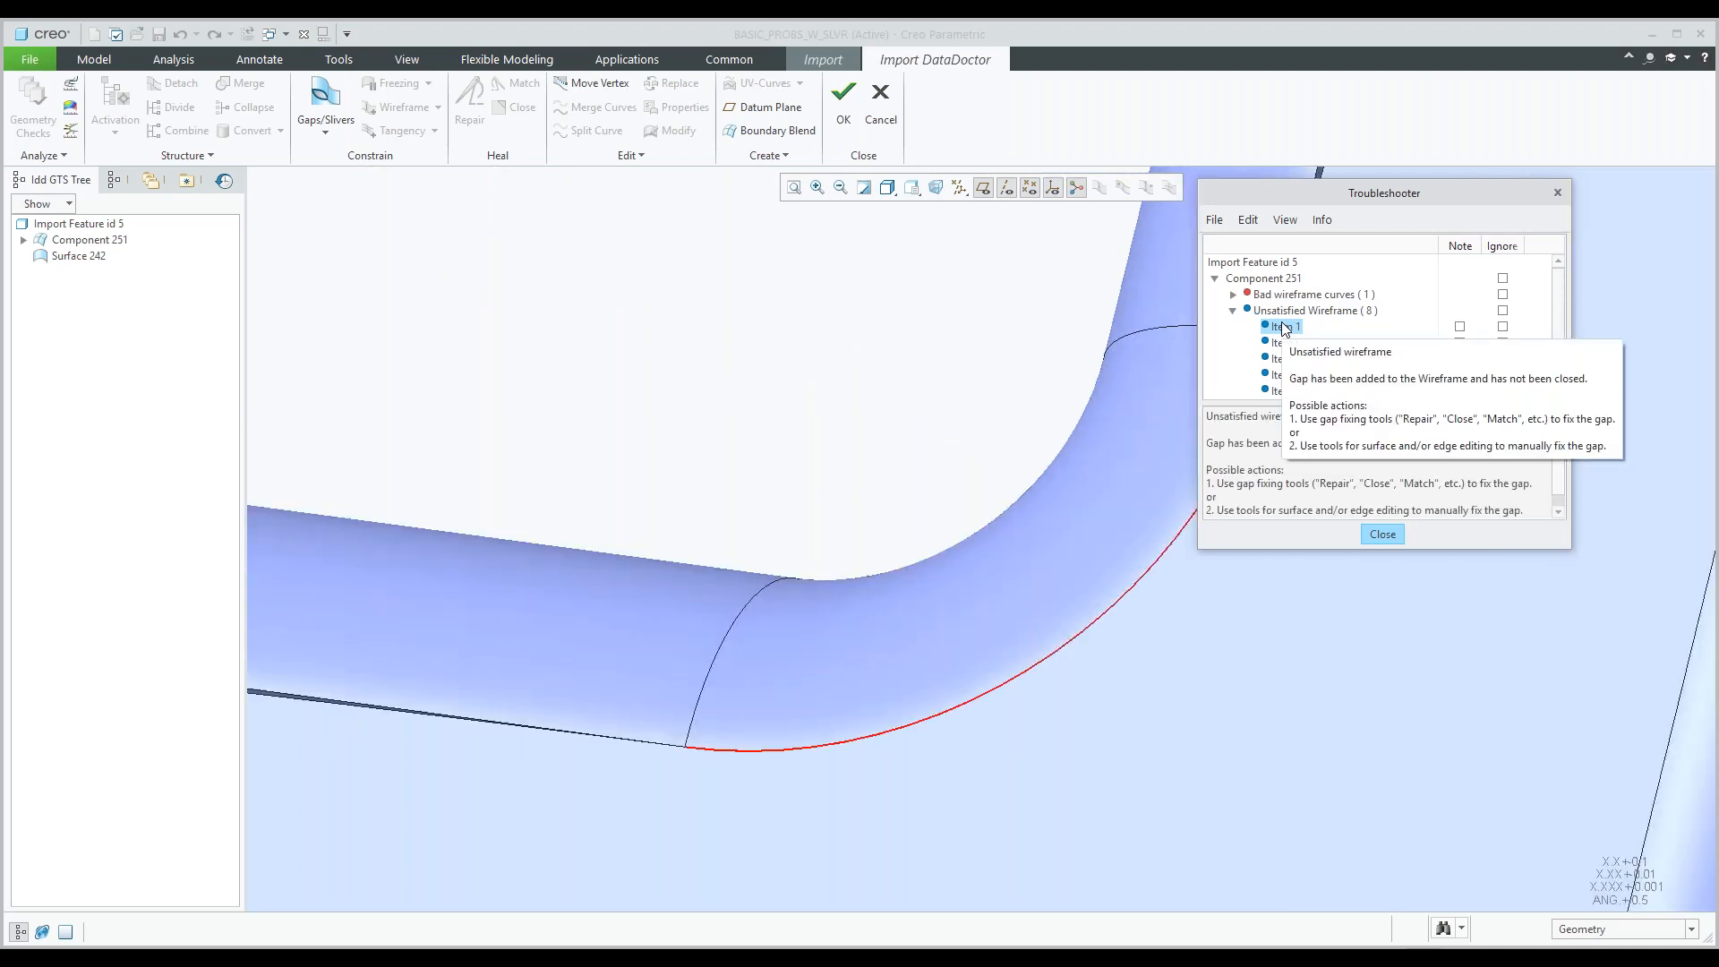
pyautogui.click(1286, 346)
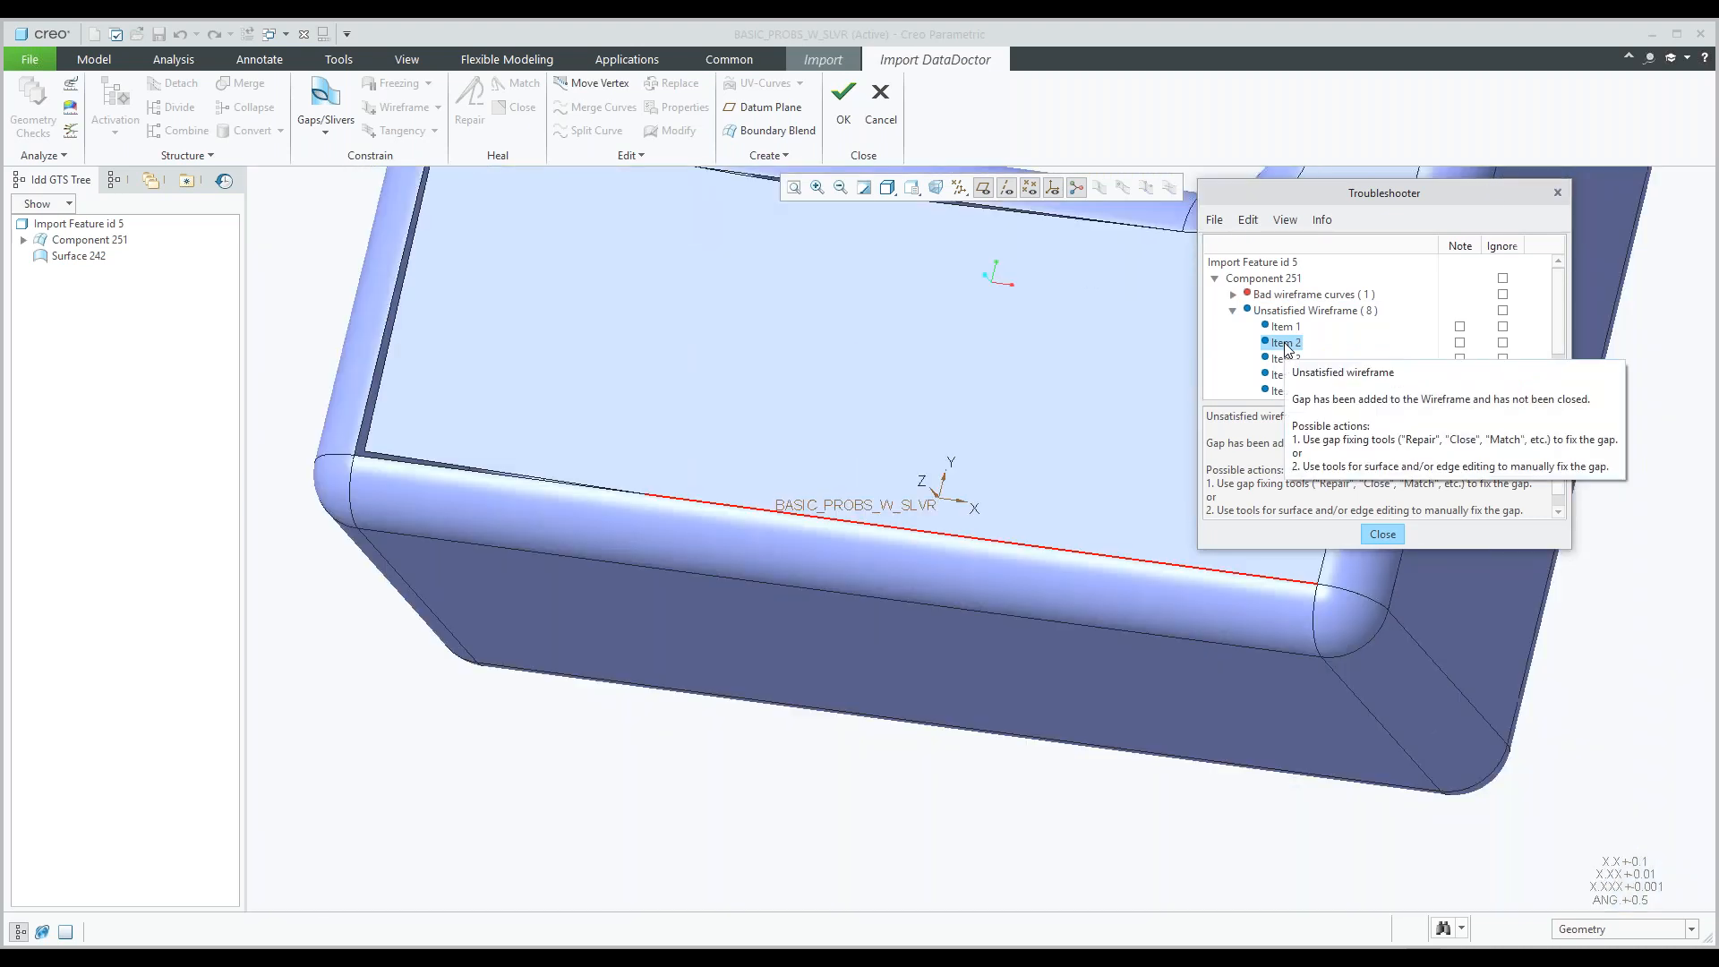
pyautogui.click(1284, 360)
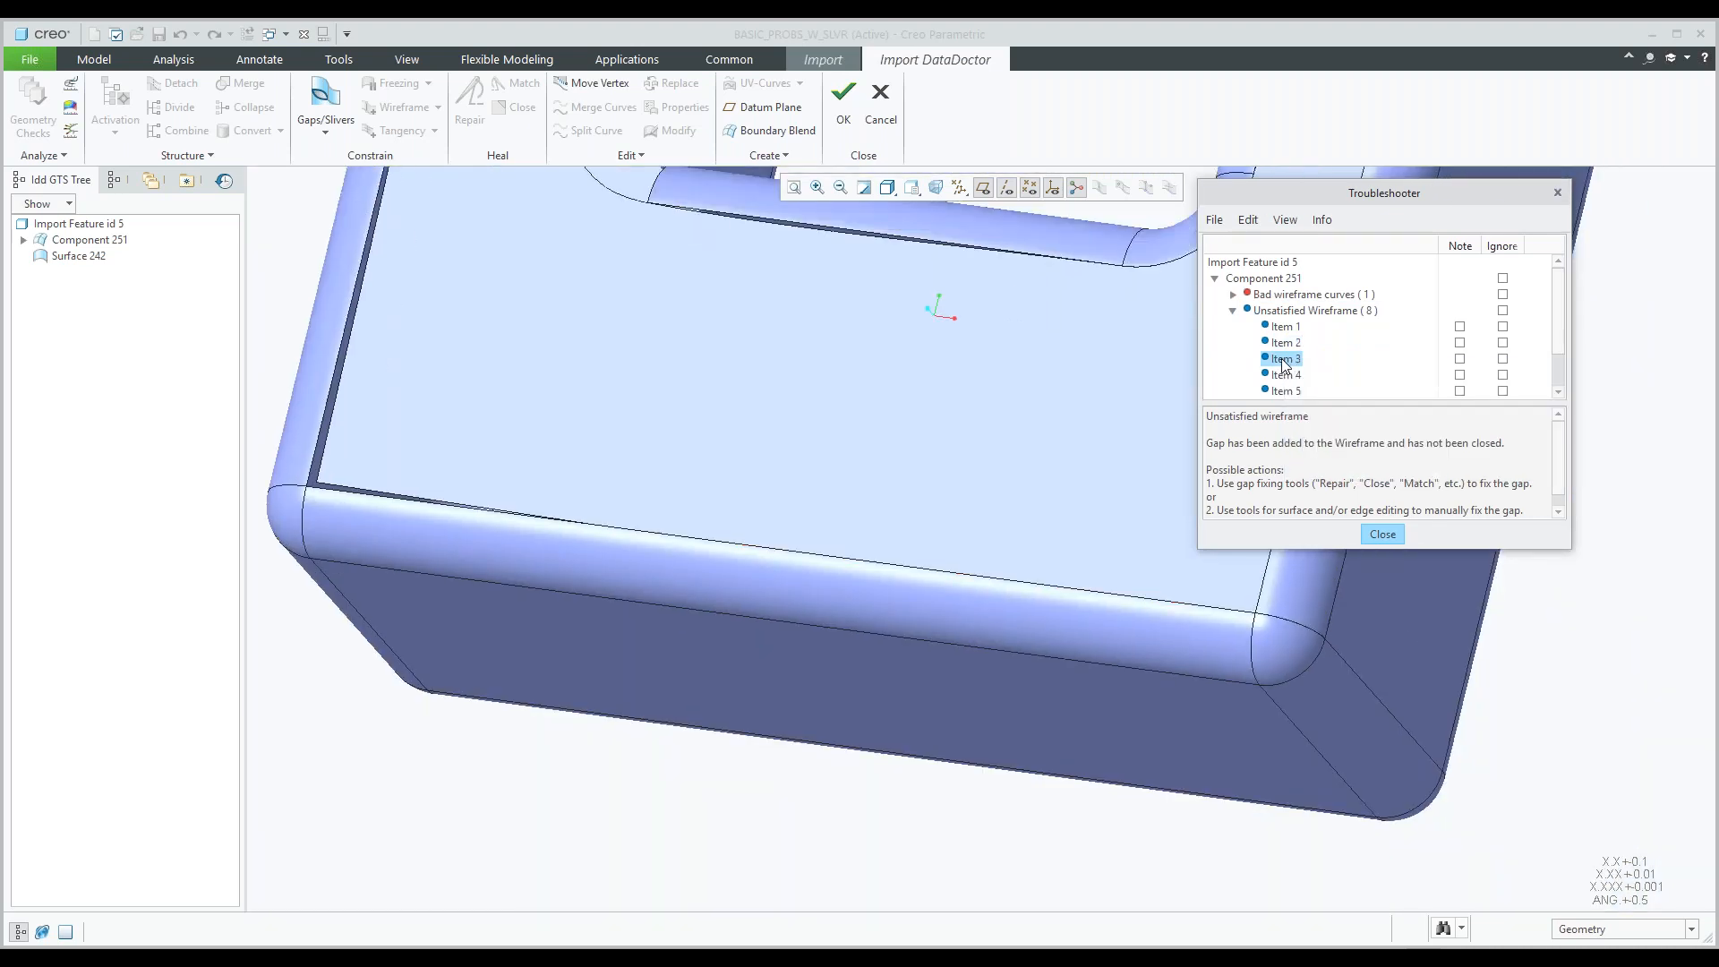
pyautogui.click(1280, 375)
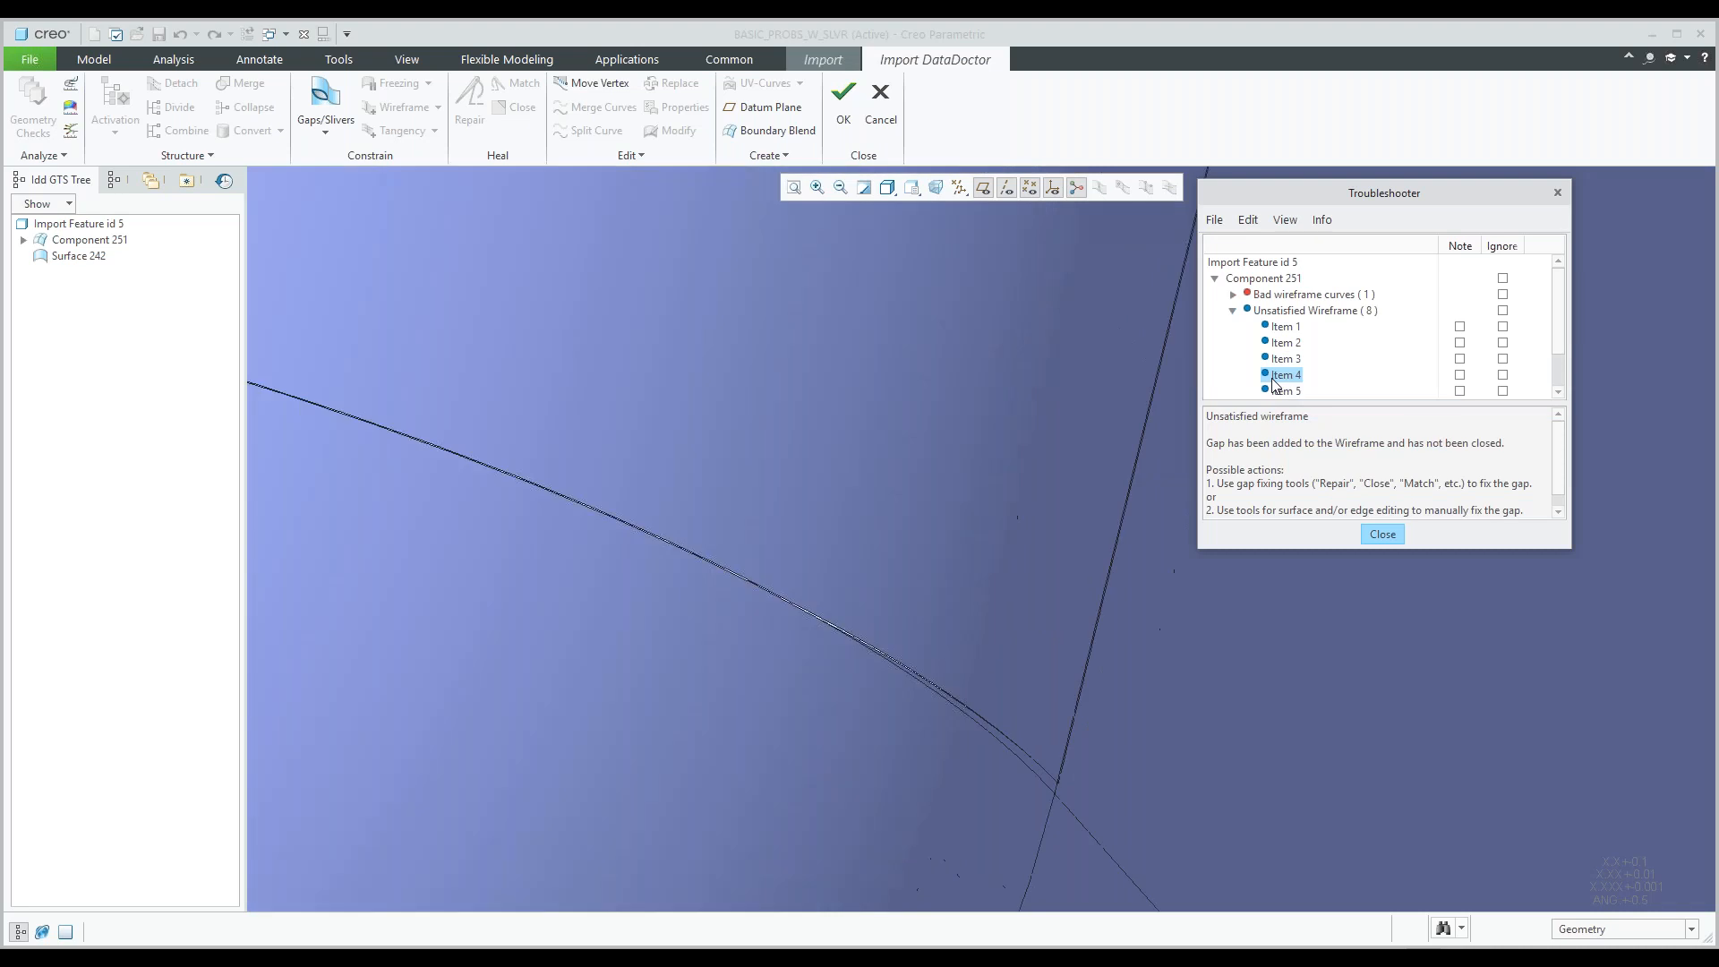
pyautogui.click(1280, 390)
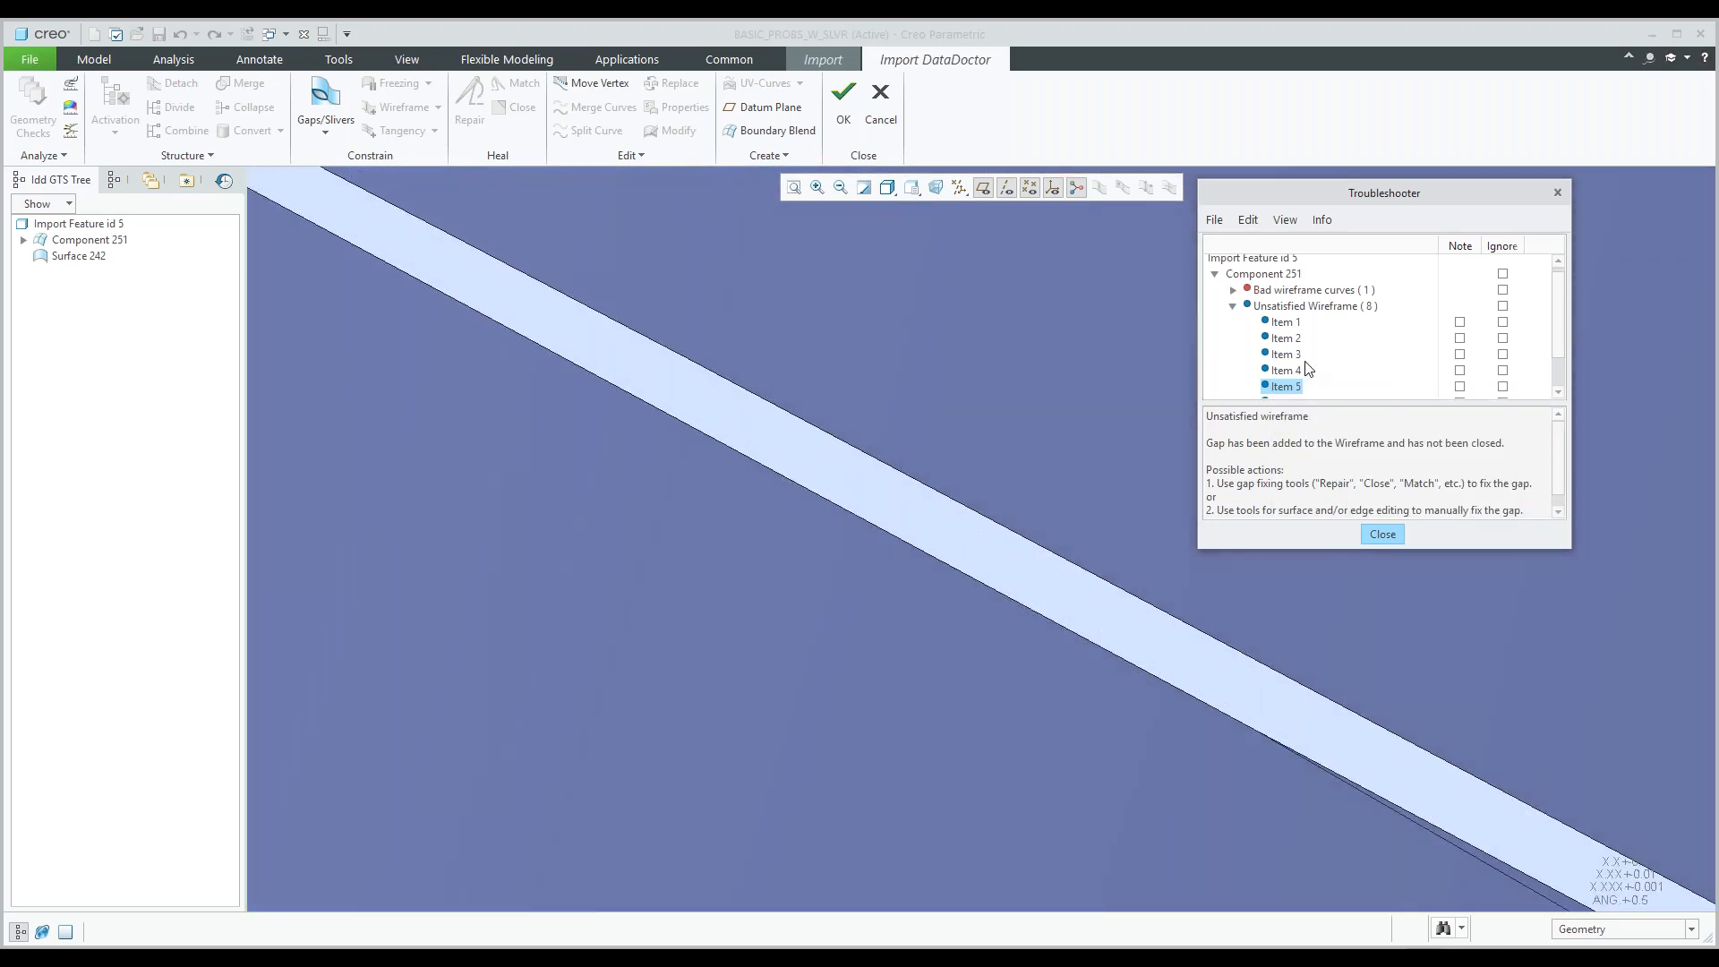
pyautogui.scroll(-1, 1308, 369)
pyautogui.click(1297, 360)
pyautogui.click(1289, 374)
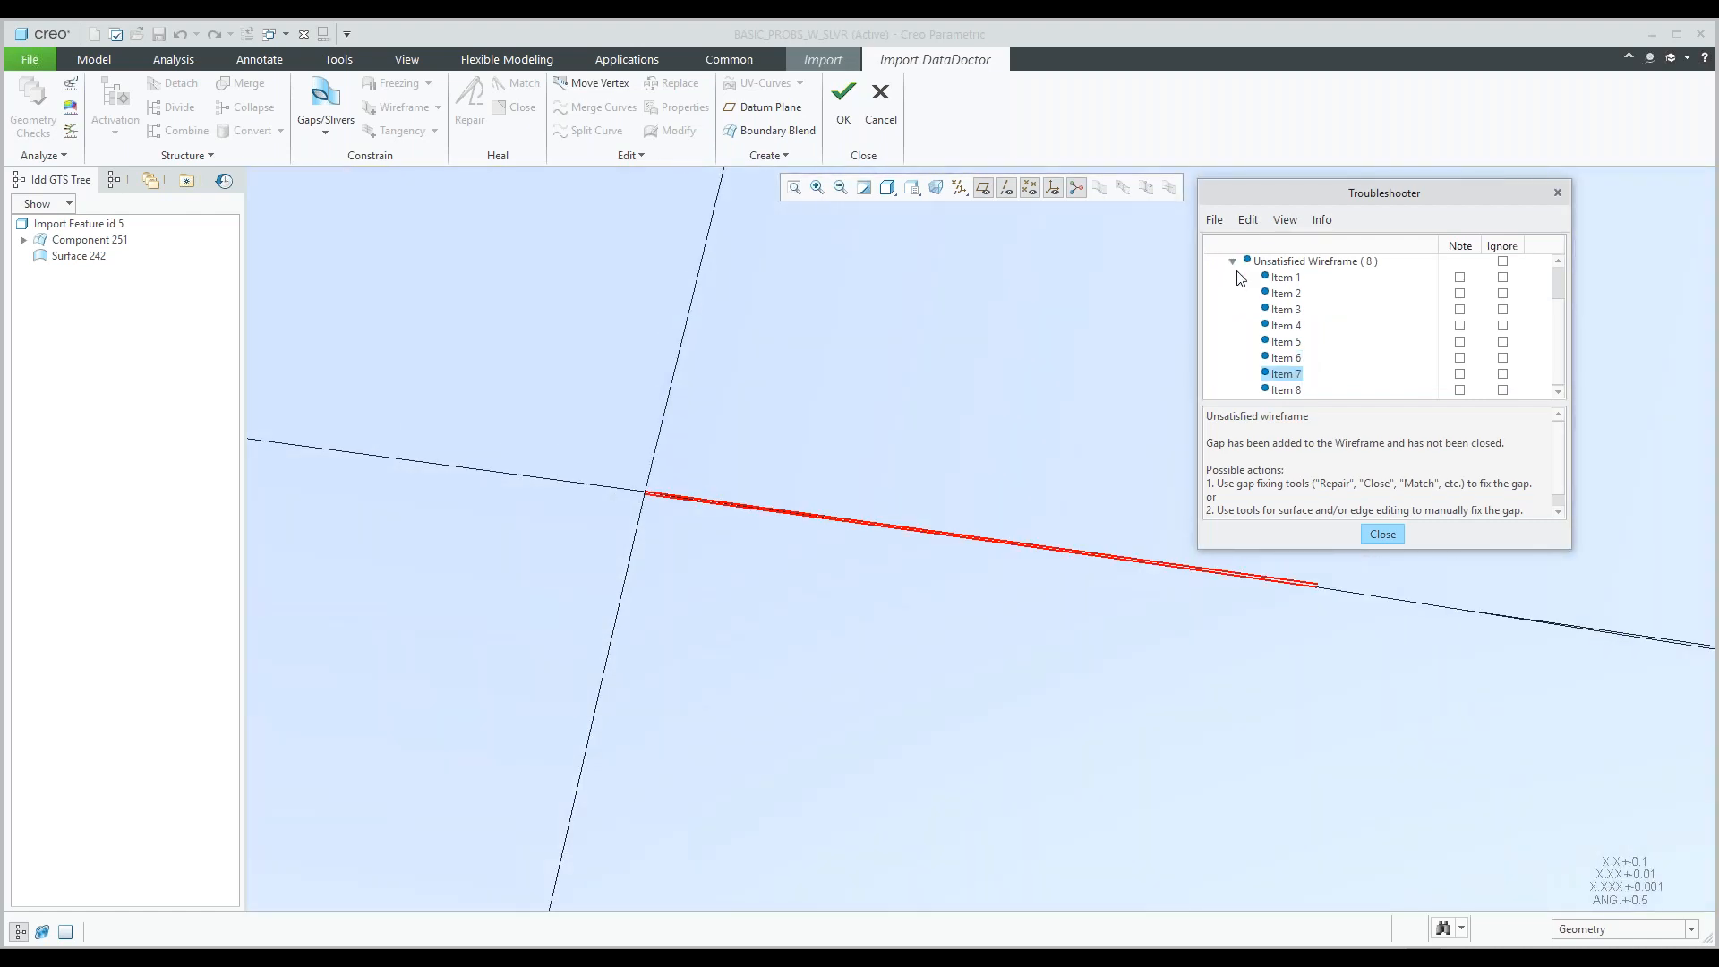
pyautogui.click(1232, 261)
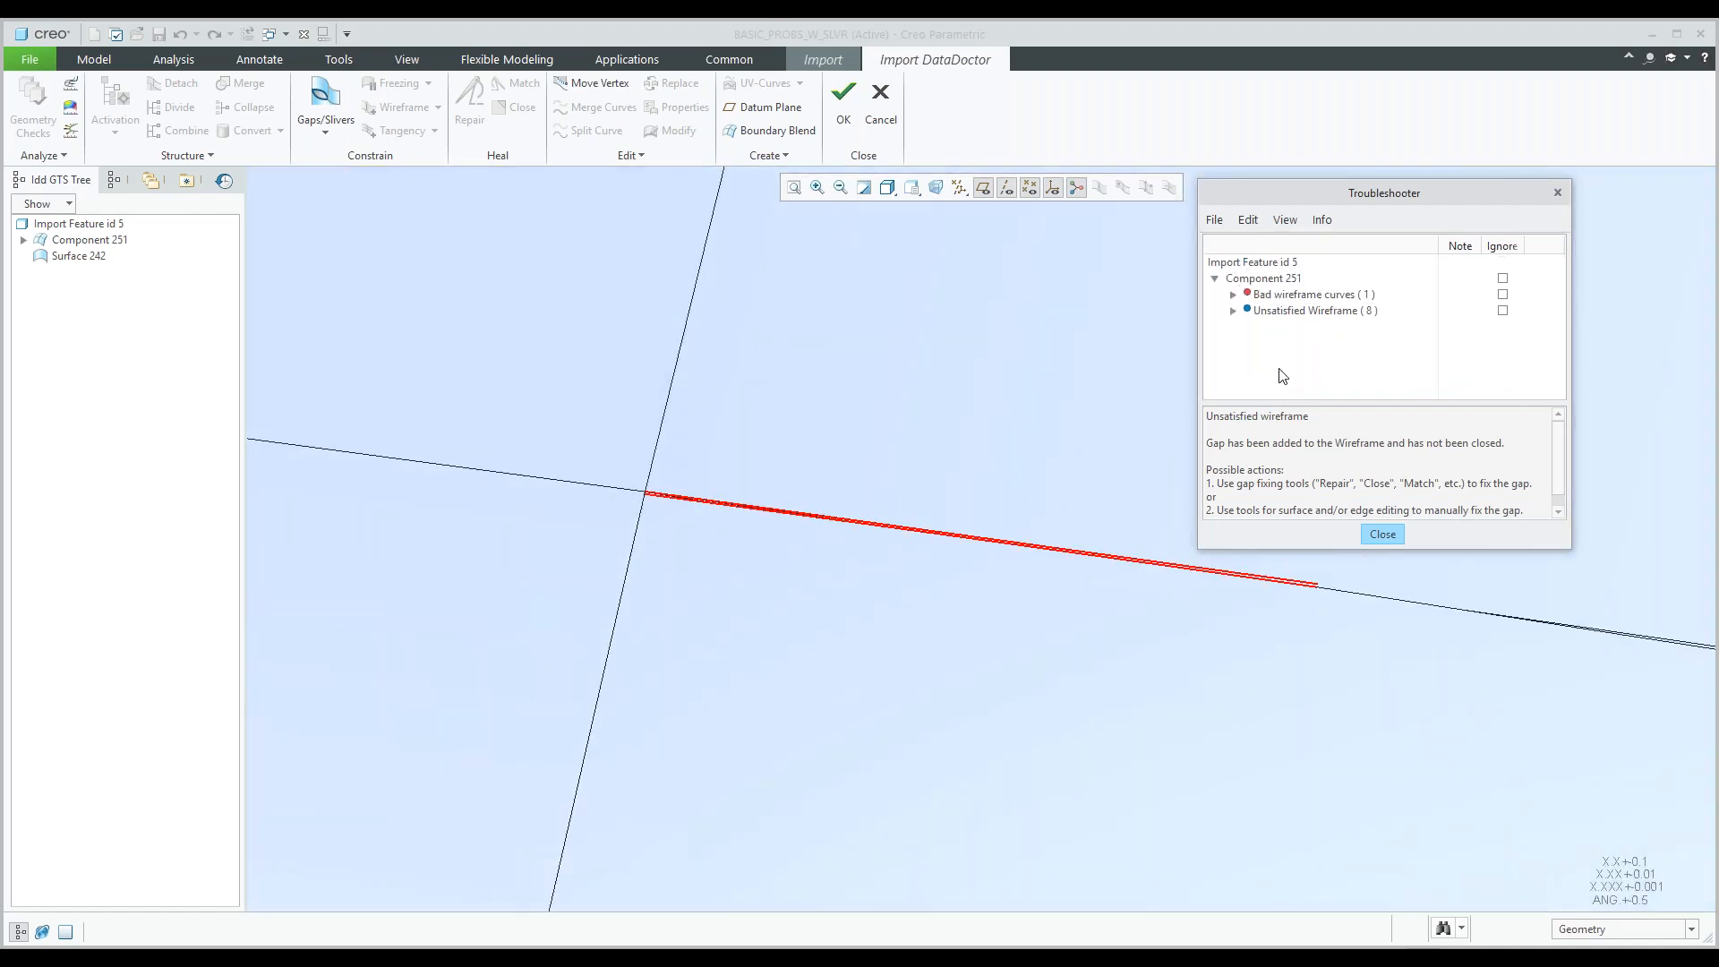
pyautogui.click(1382, 536)
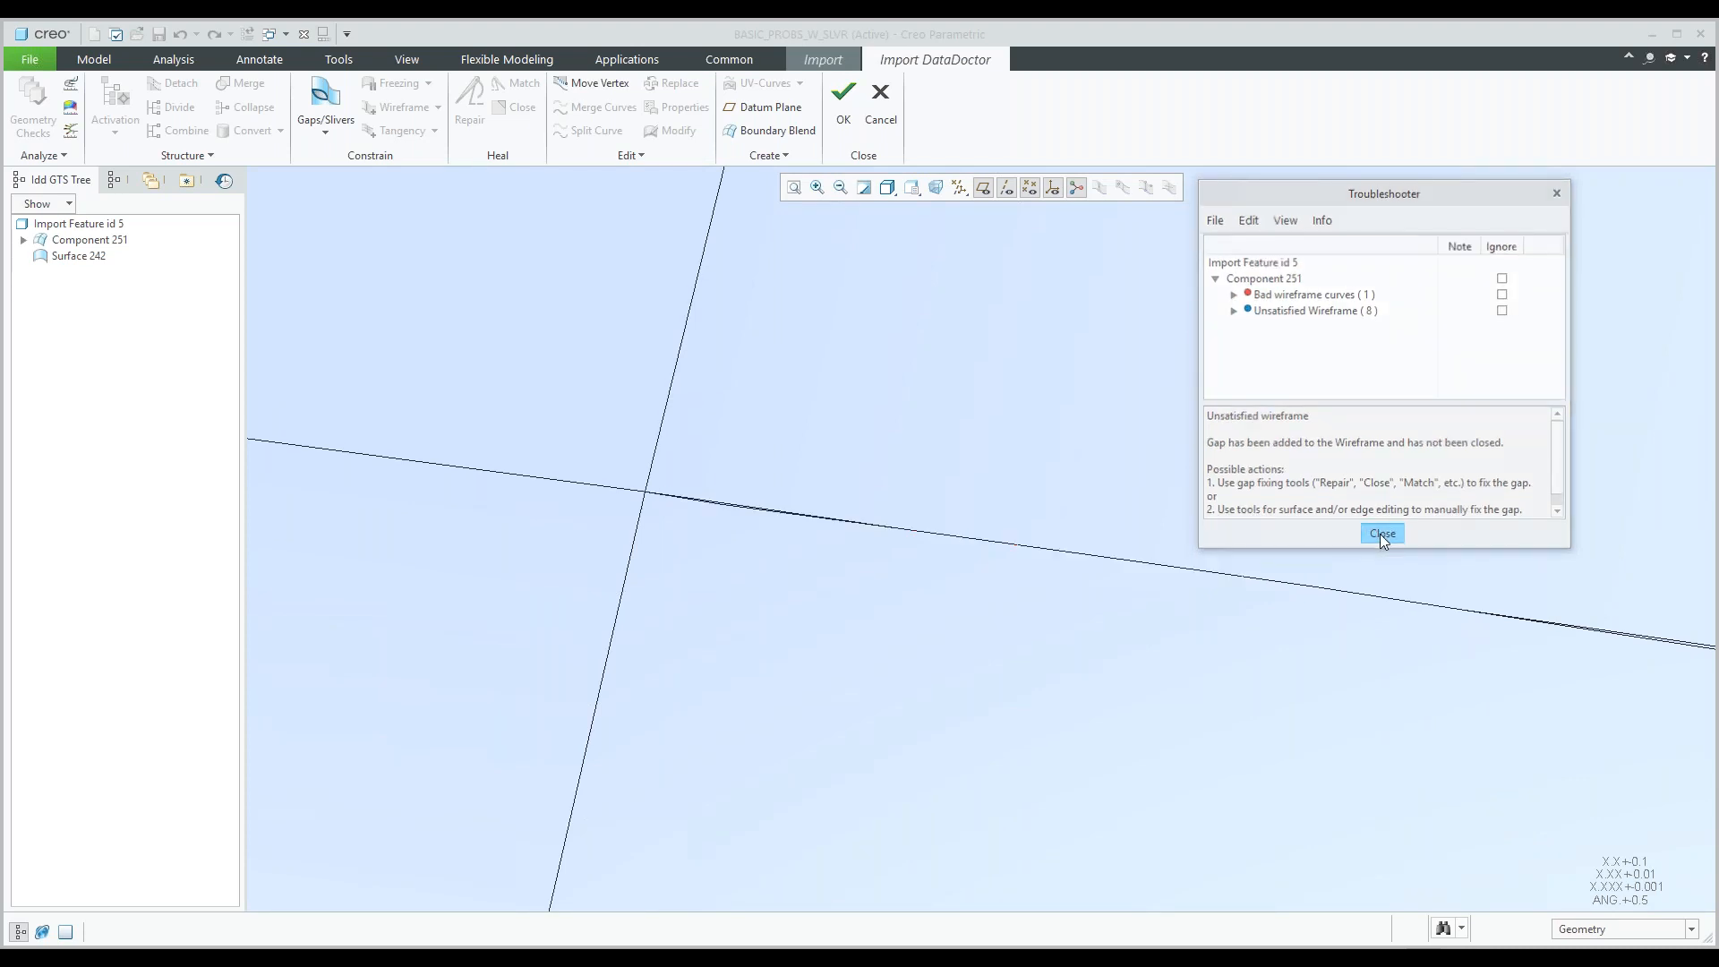
pyautogui.click(1381, 533)
pyautogui.scroll(15, 997, 519)
pyautogui.keyDown('shift'); pyautogui.moveTo(936, 481); pyautogui.dragTo(916, 572, button='middle'); pyautogui.keyUp('shift')
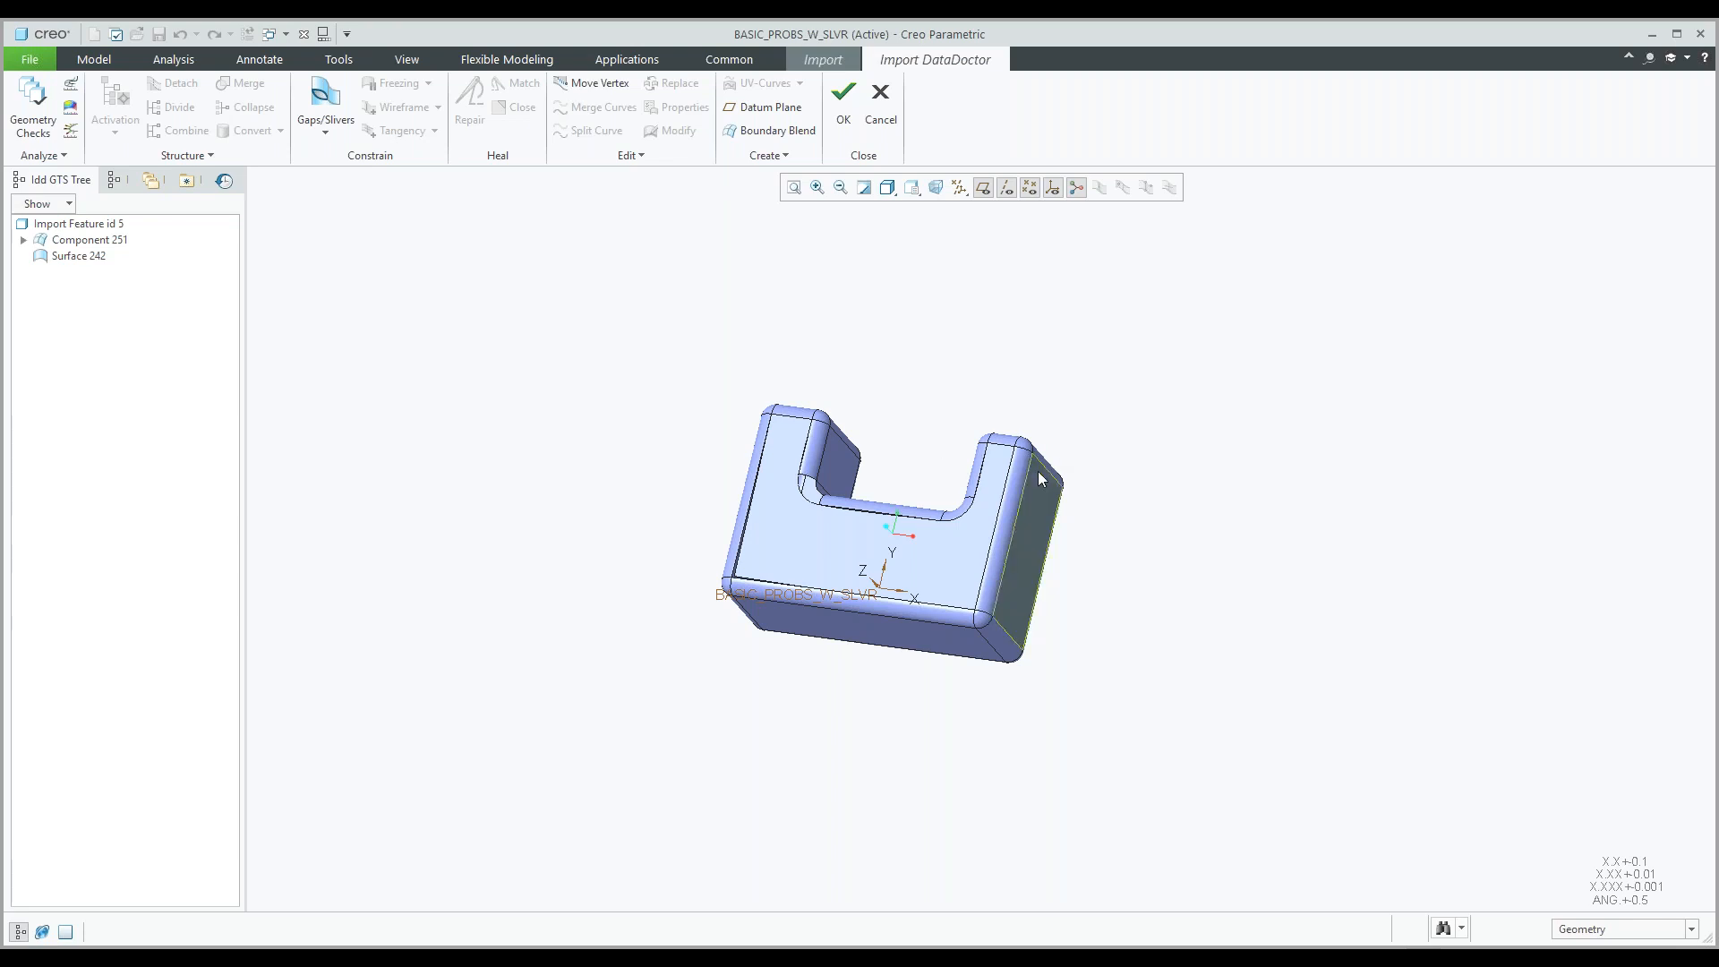
pyautogui.scroll(-5, 1035, 471)
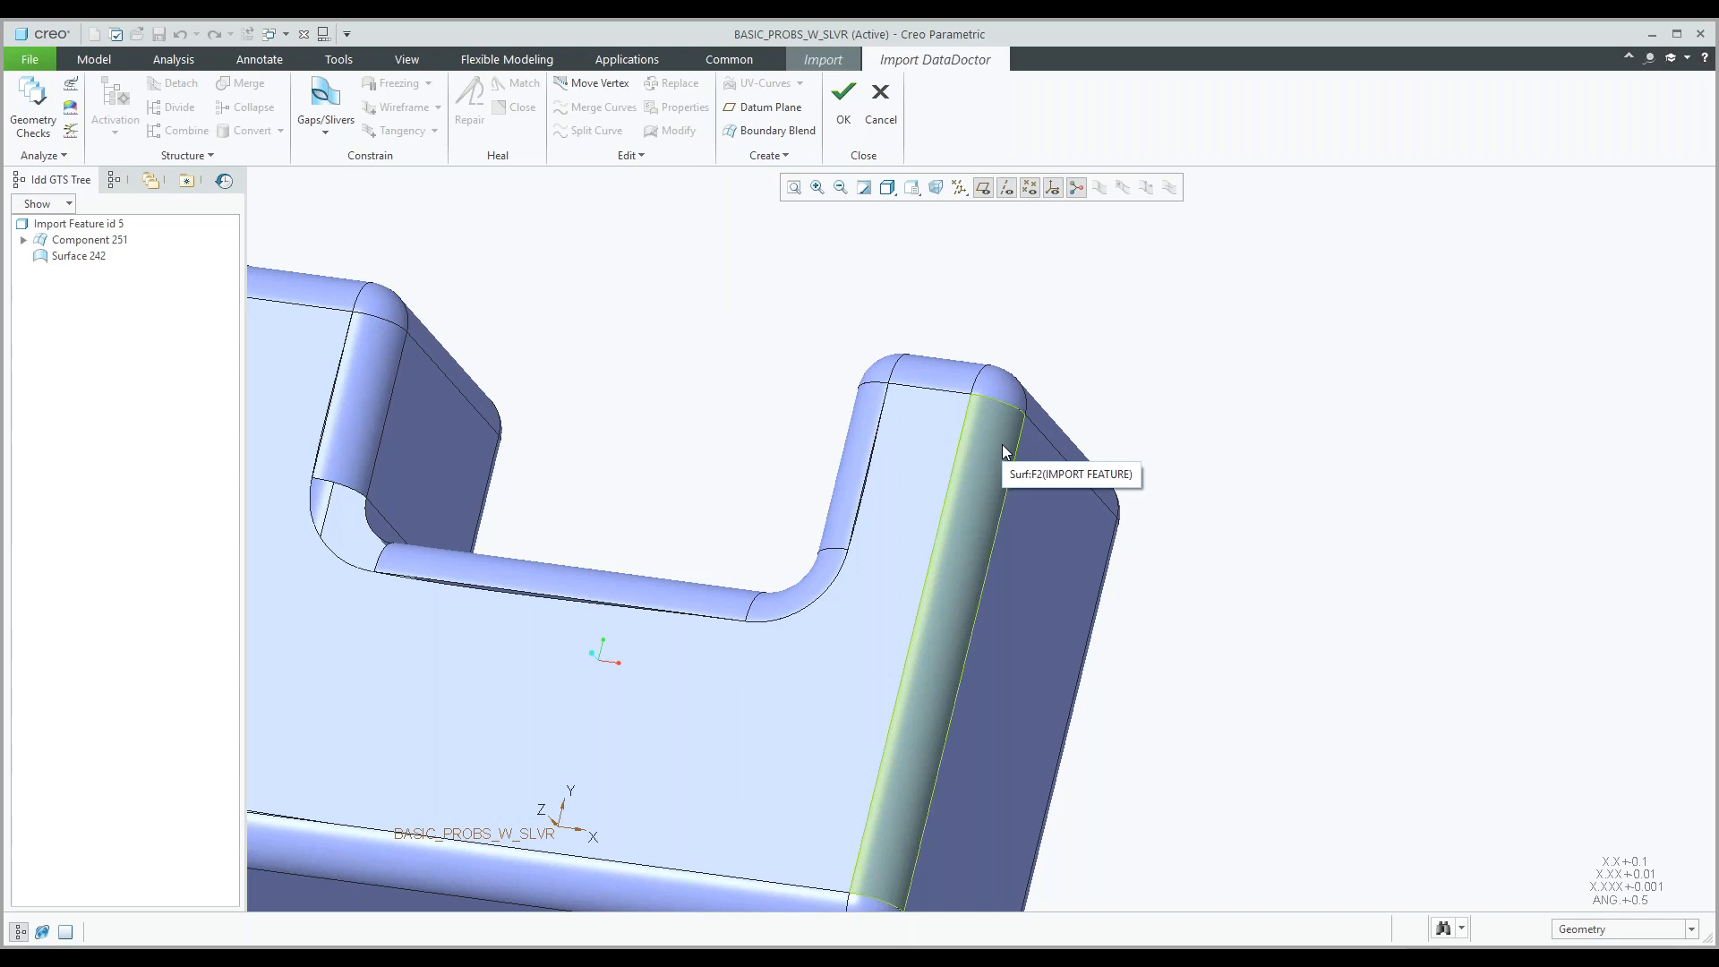
pyautogui.scroll(-4, 1002, 444)
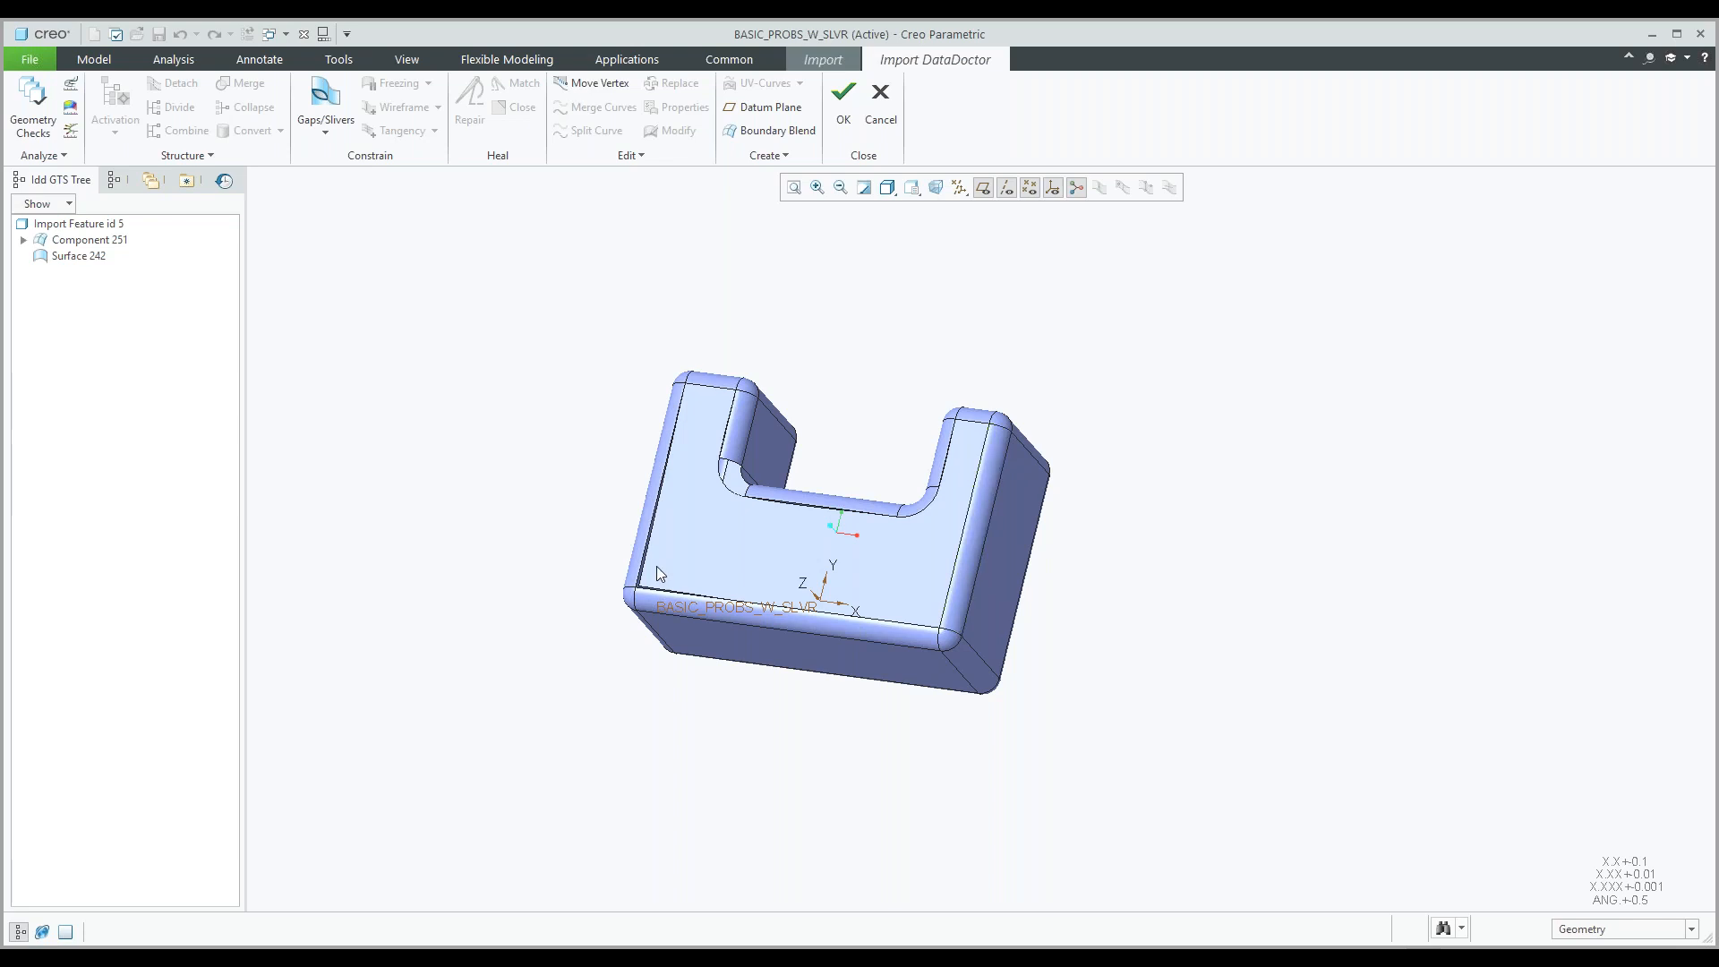
pyautogui.moveTo(857, 534)
pyautogui.mouseDown(button='middle')
pyautogui.moveTo(821, 582)
pyautogui.moveTo(847, 591)
pyautogui.moveTo(806, 594)
pyautogui.mouseUp(button='middle')
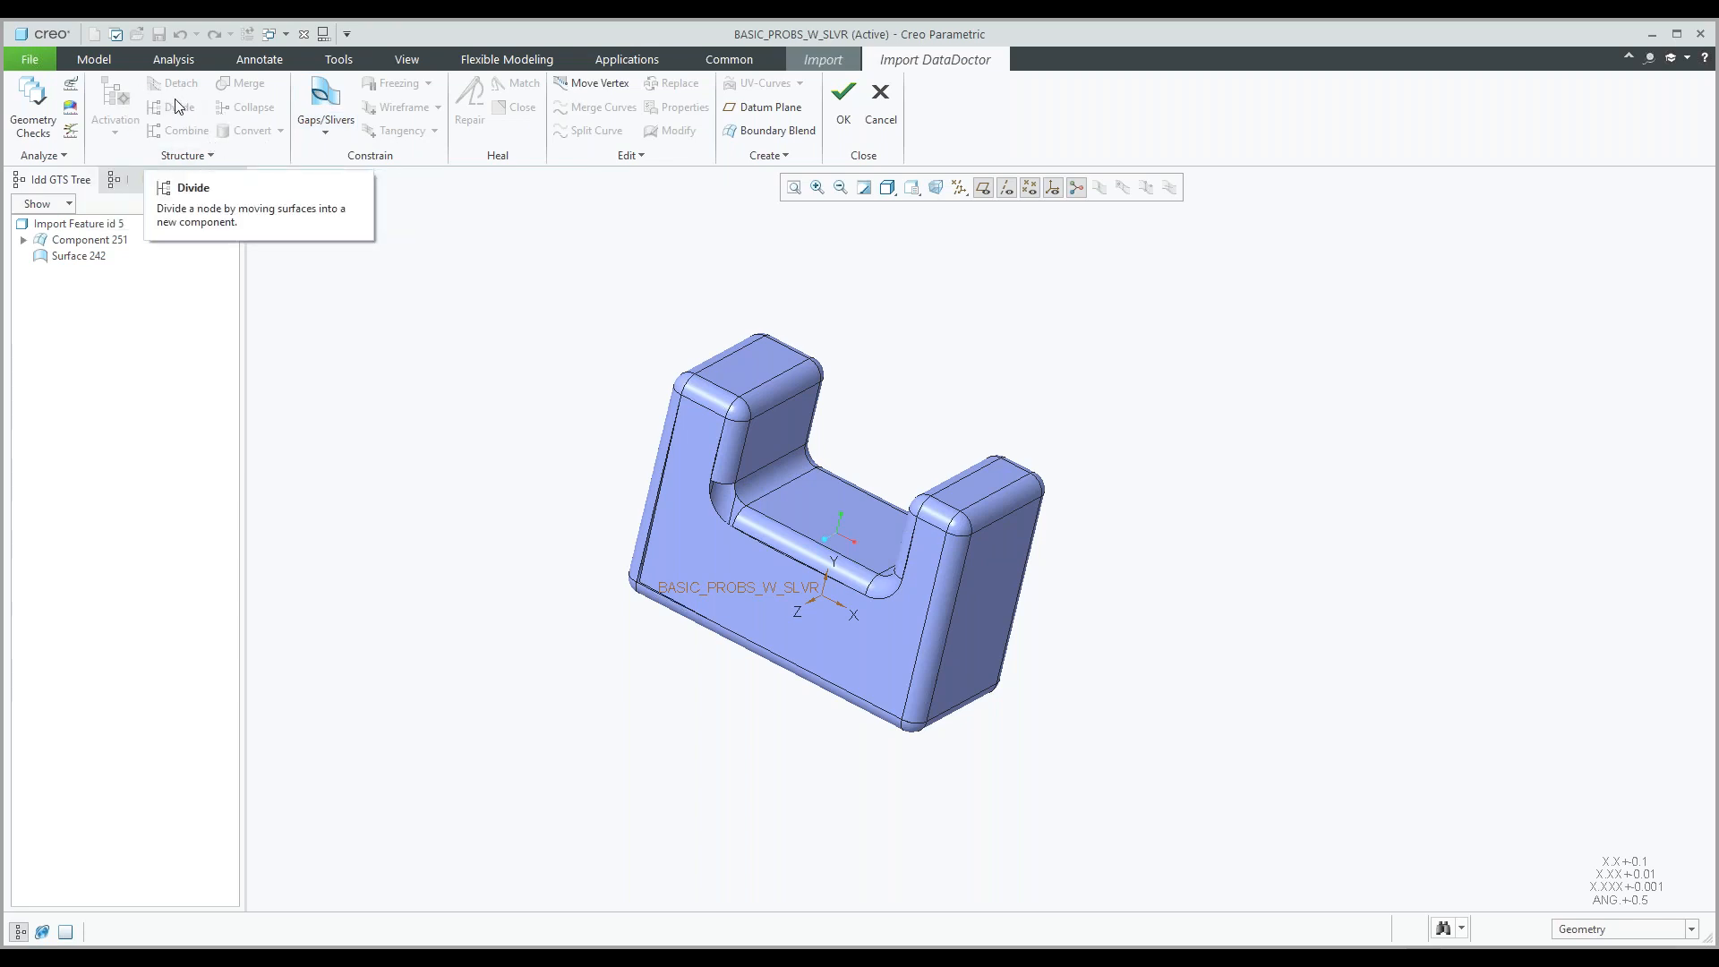
# Highlight Component 251 on the model and look through the list of surfaces it contains.
pyautogui.click(86, 244)
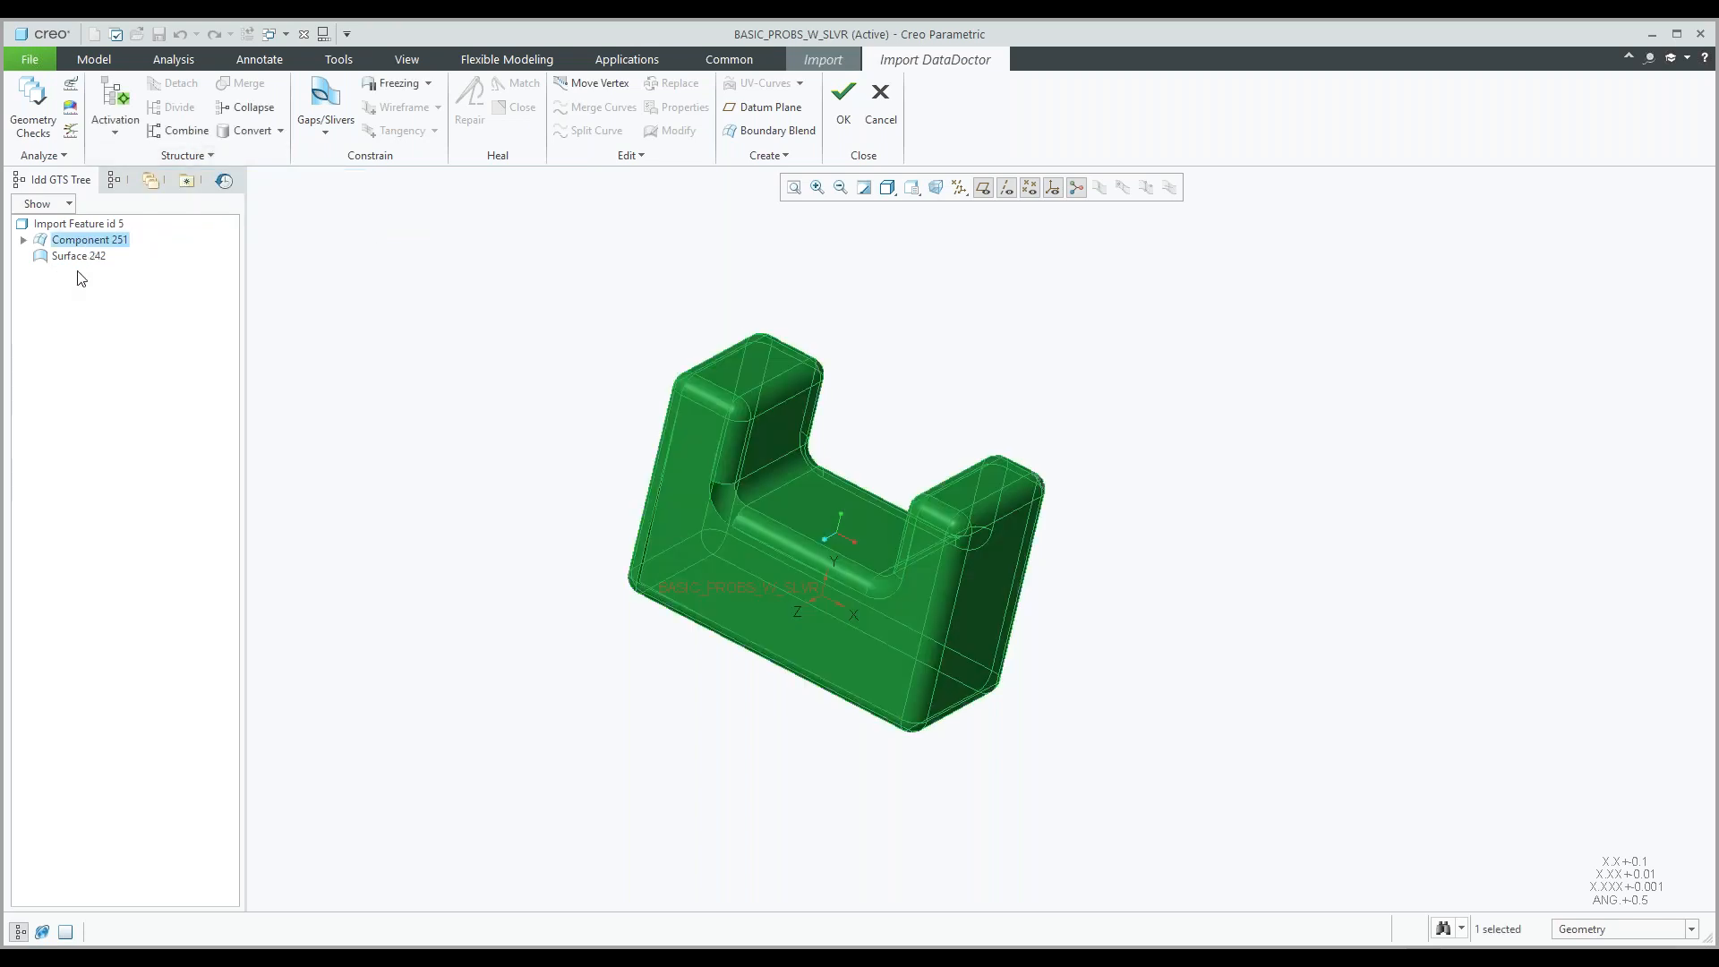
pyautogui.click(24, 241)
pyautogui.moveTo(229, 444)
pyautogui.mouseDown()
pyautogui.moveTo(221, 642)
pyautogui.moveTo(233, 439)
pyautogui.mouseUp()
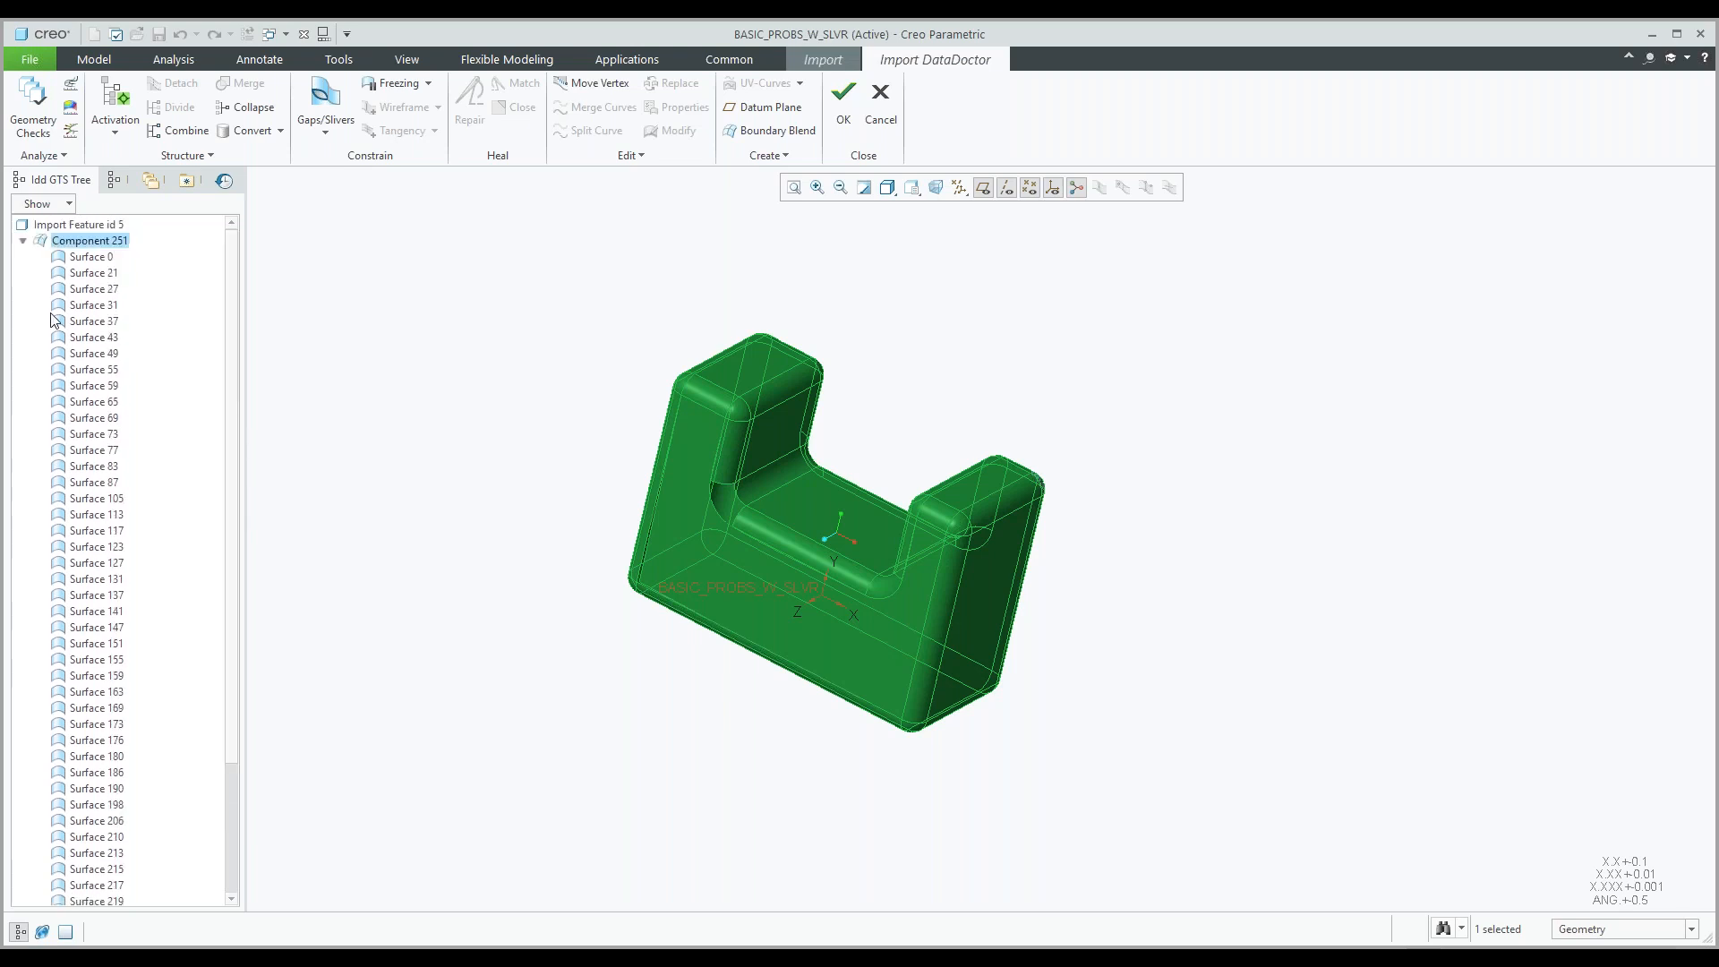
pyautogui.click(23, 242)
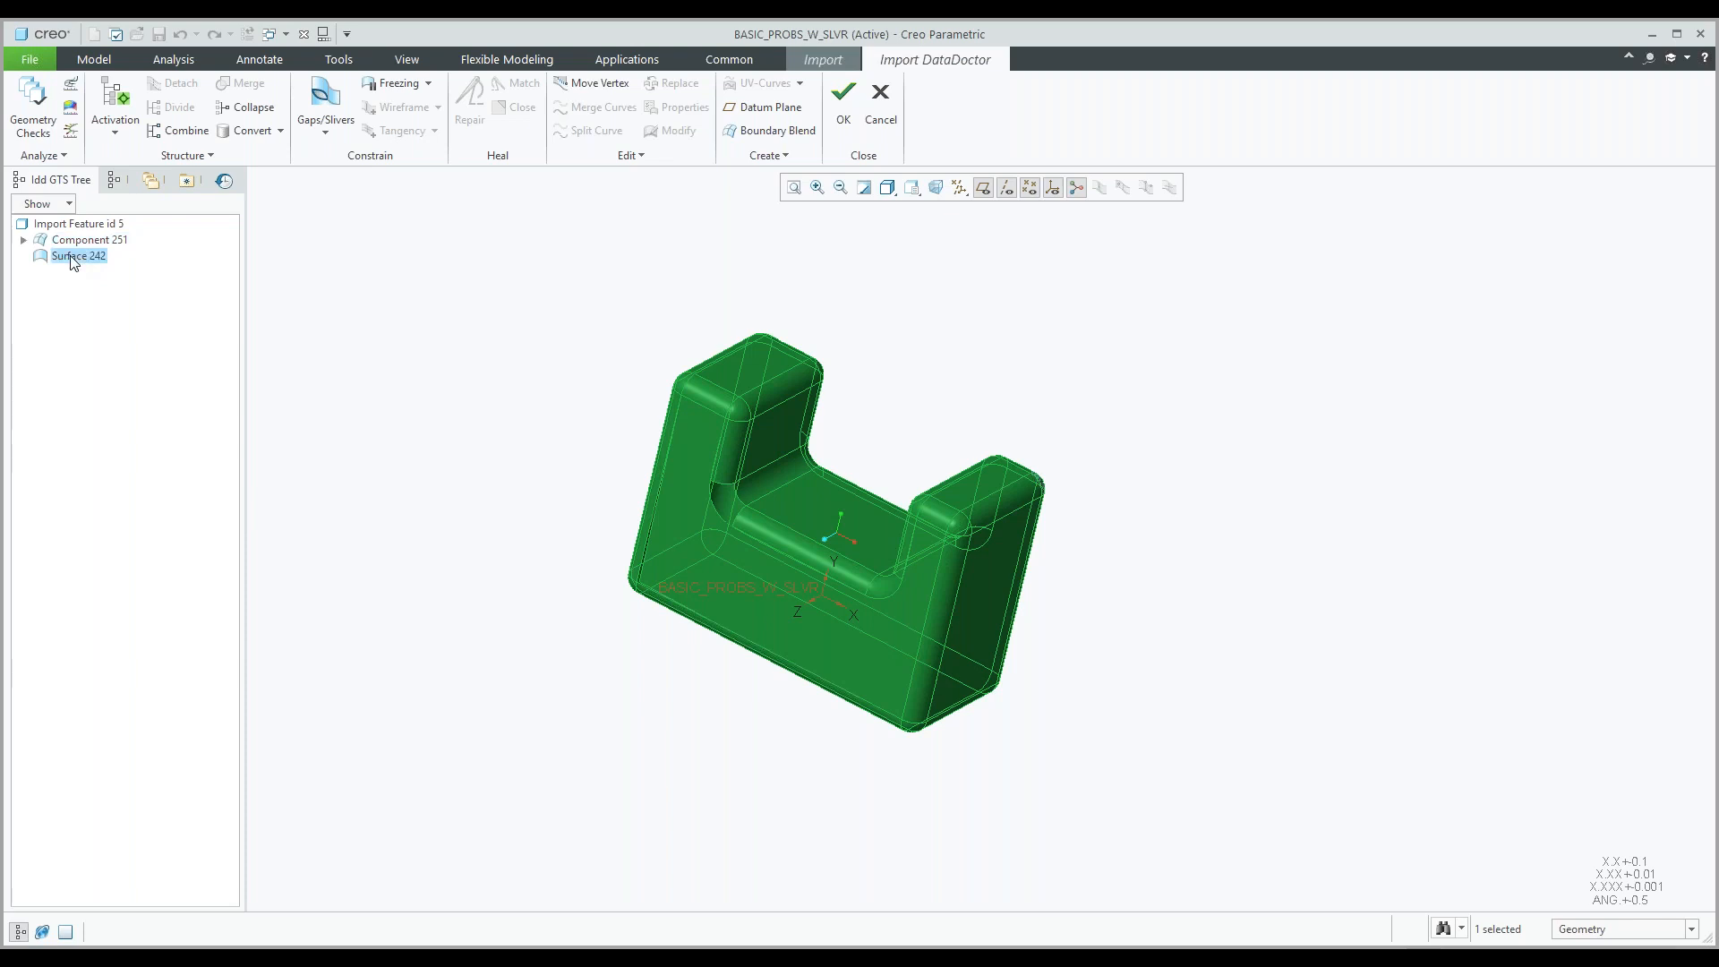
# Locate Surface 242 at the rounded corner of the model and hide it to check the geometry beneath.
pyautogui.click(74, 259)
pyautogui.moveTo(860, 532)
pyautogui.mouseDown(button='middle')
pyautogui.moveTo(336, 437)
pyautogui.moveTo(331, 482)
pyautogui.moveTo(369, 517)
pyautogui.mouseUp(button='middle')
pyautogui.scroll(-3, 739, 536)
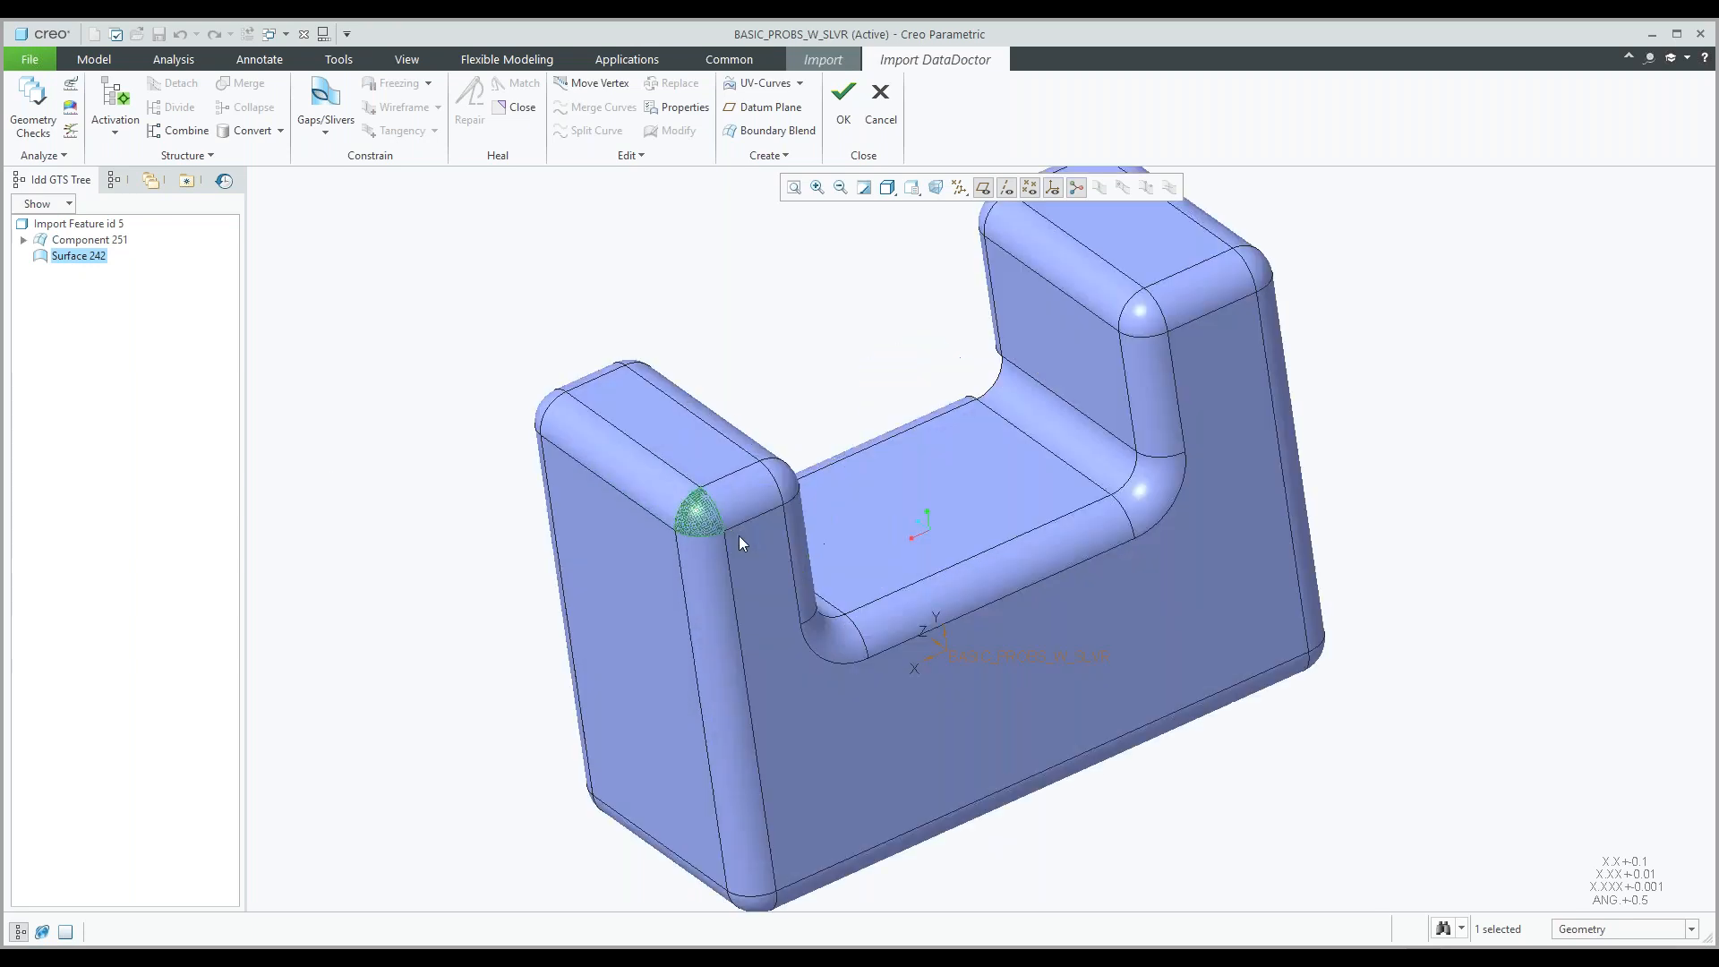
pyautogui.scroll(-5, 739, 535)
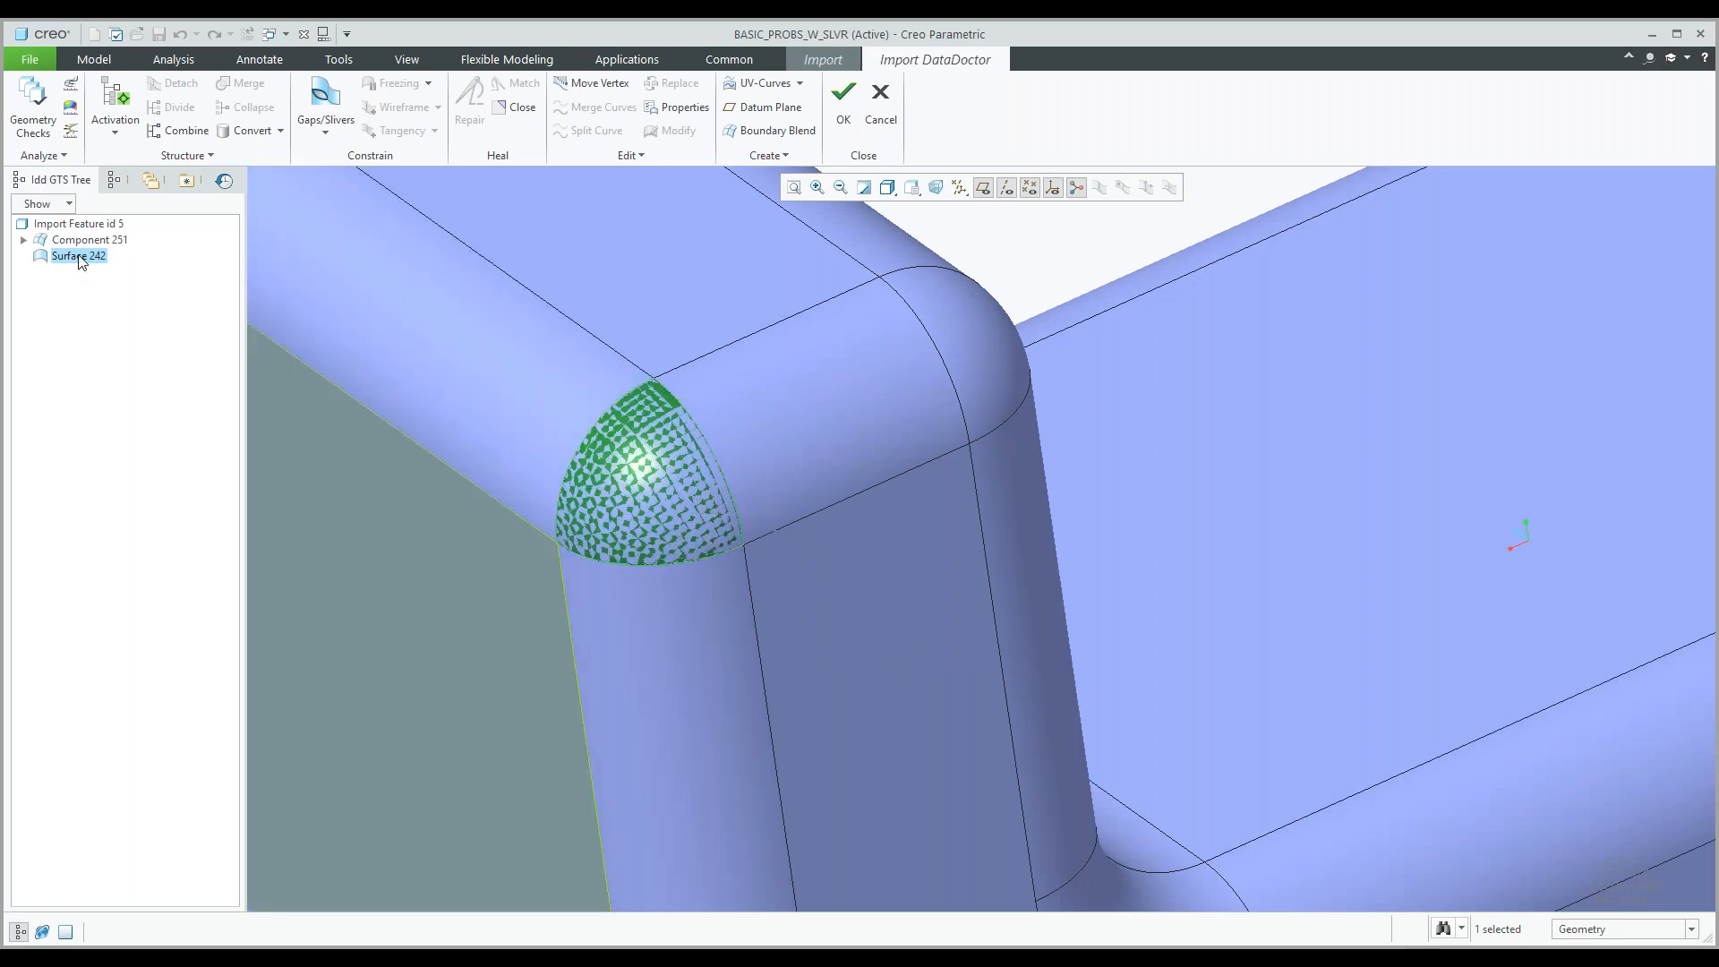
pyautogui.rightClick(81, 259)
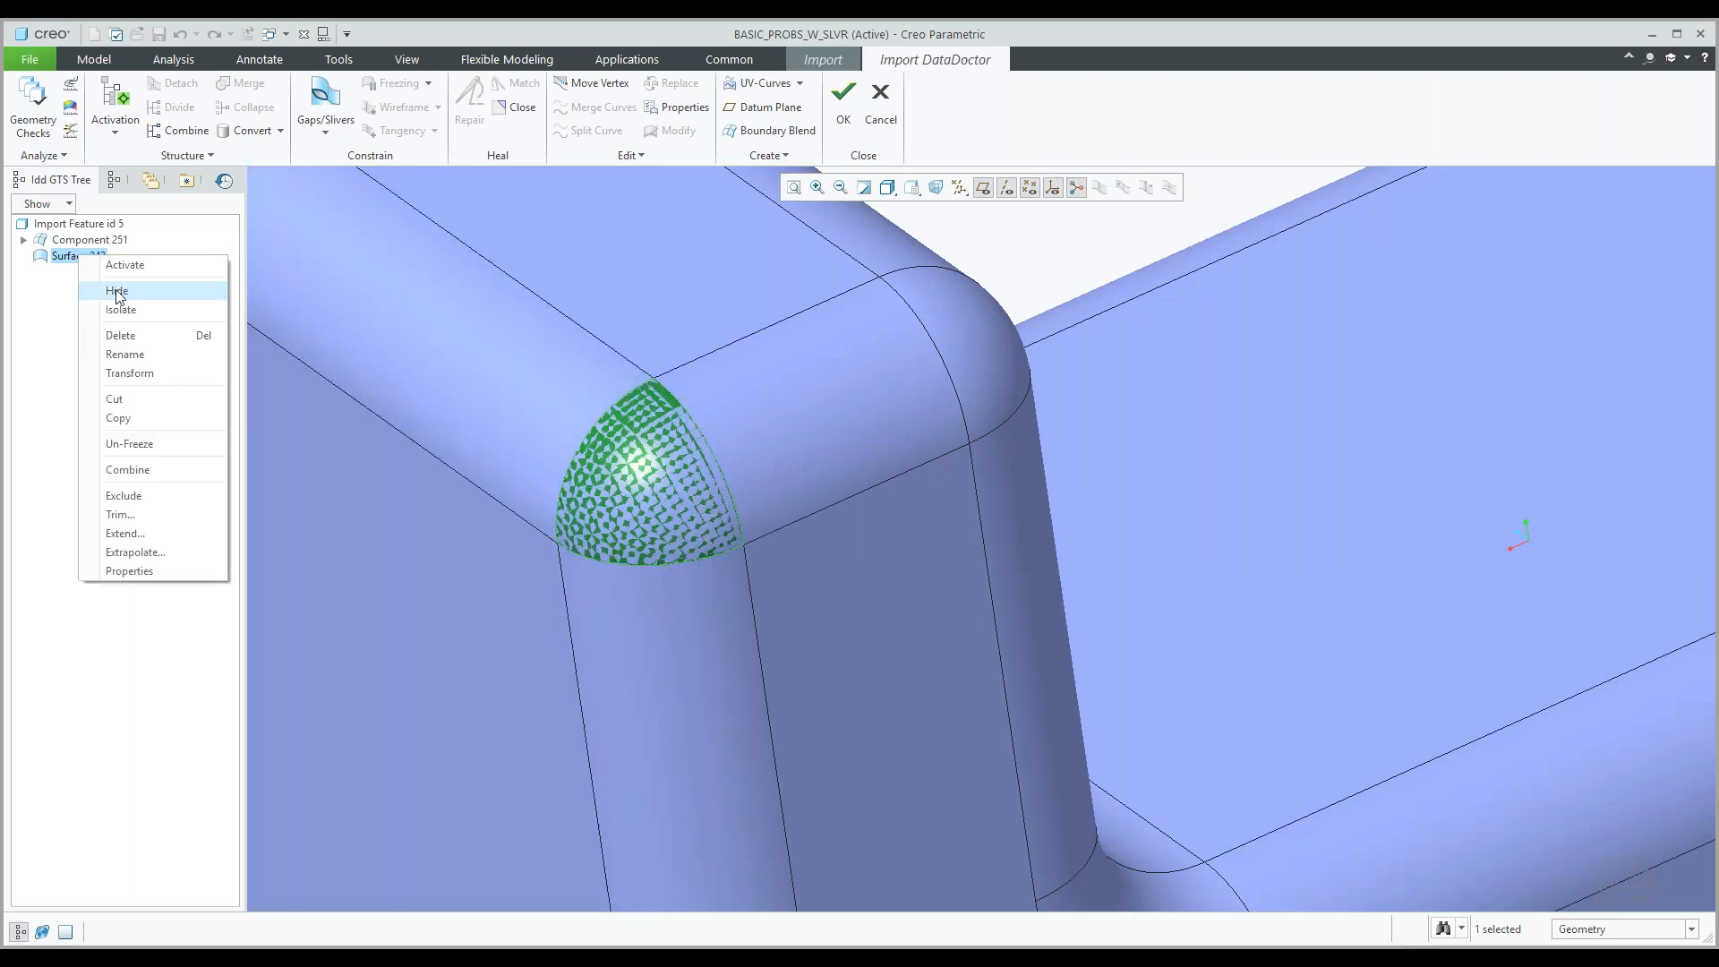
pyautogui.click(118, 292)
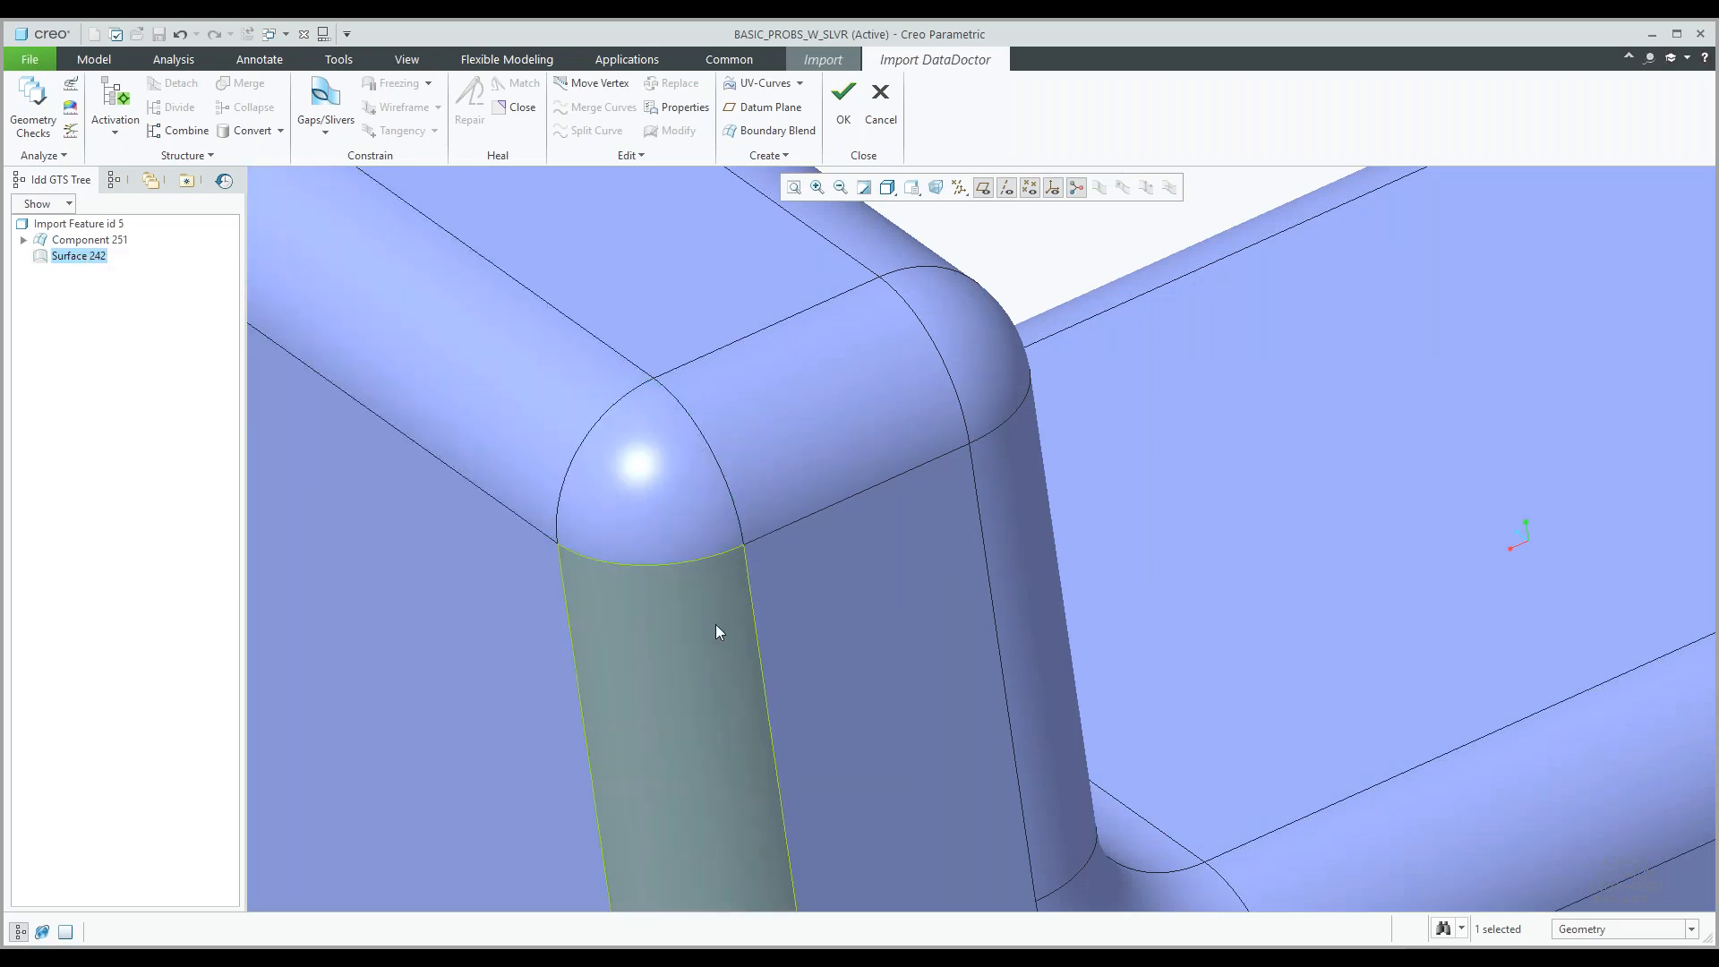
pyautogui.scroll(-4, 707, 609)
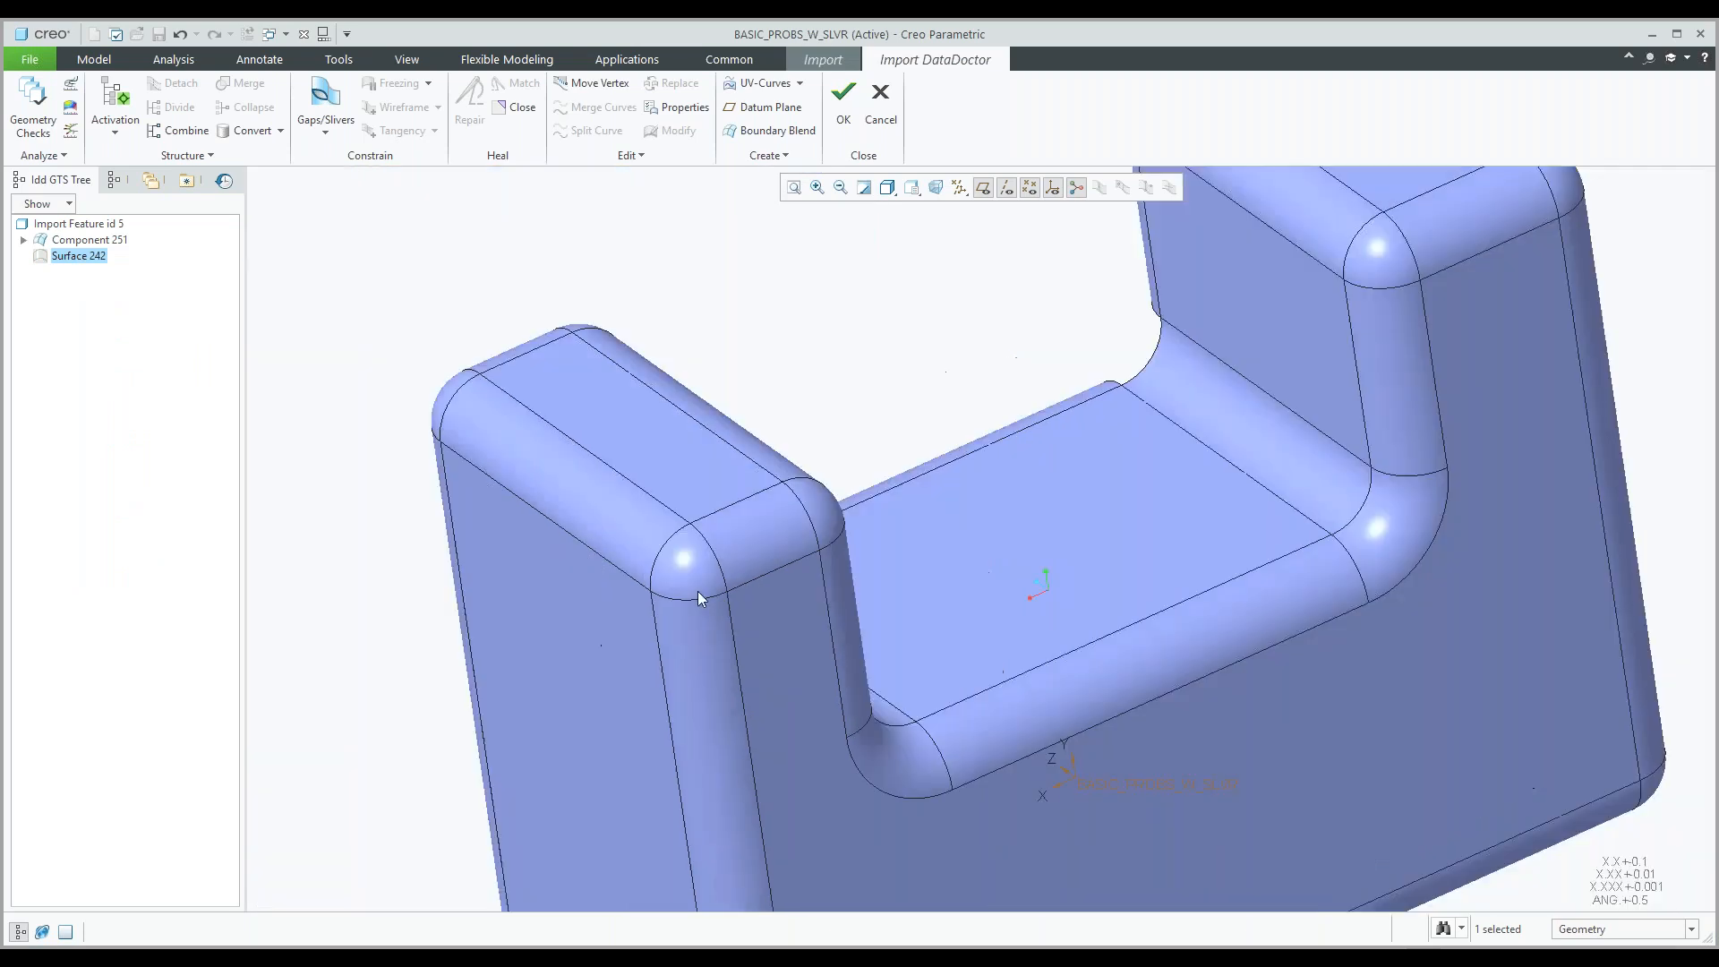
# Exclude Surface 242 from the import feature and delete it from the Exclude node.
pyautogui.rightClick(79, 264)
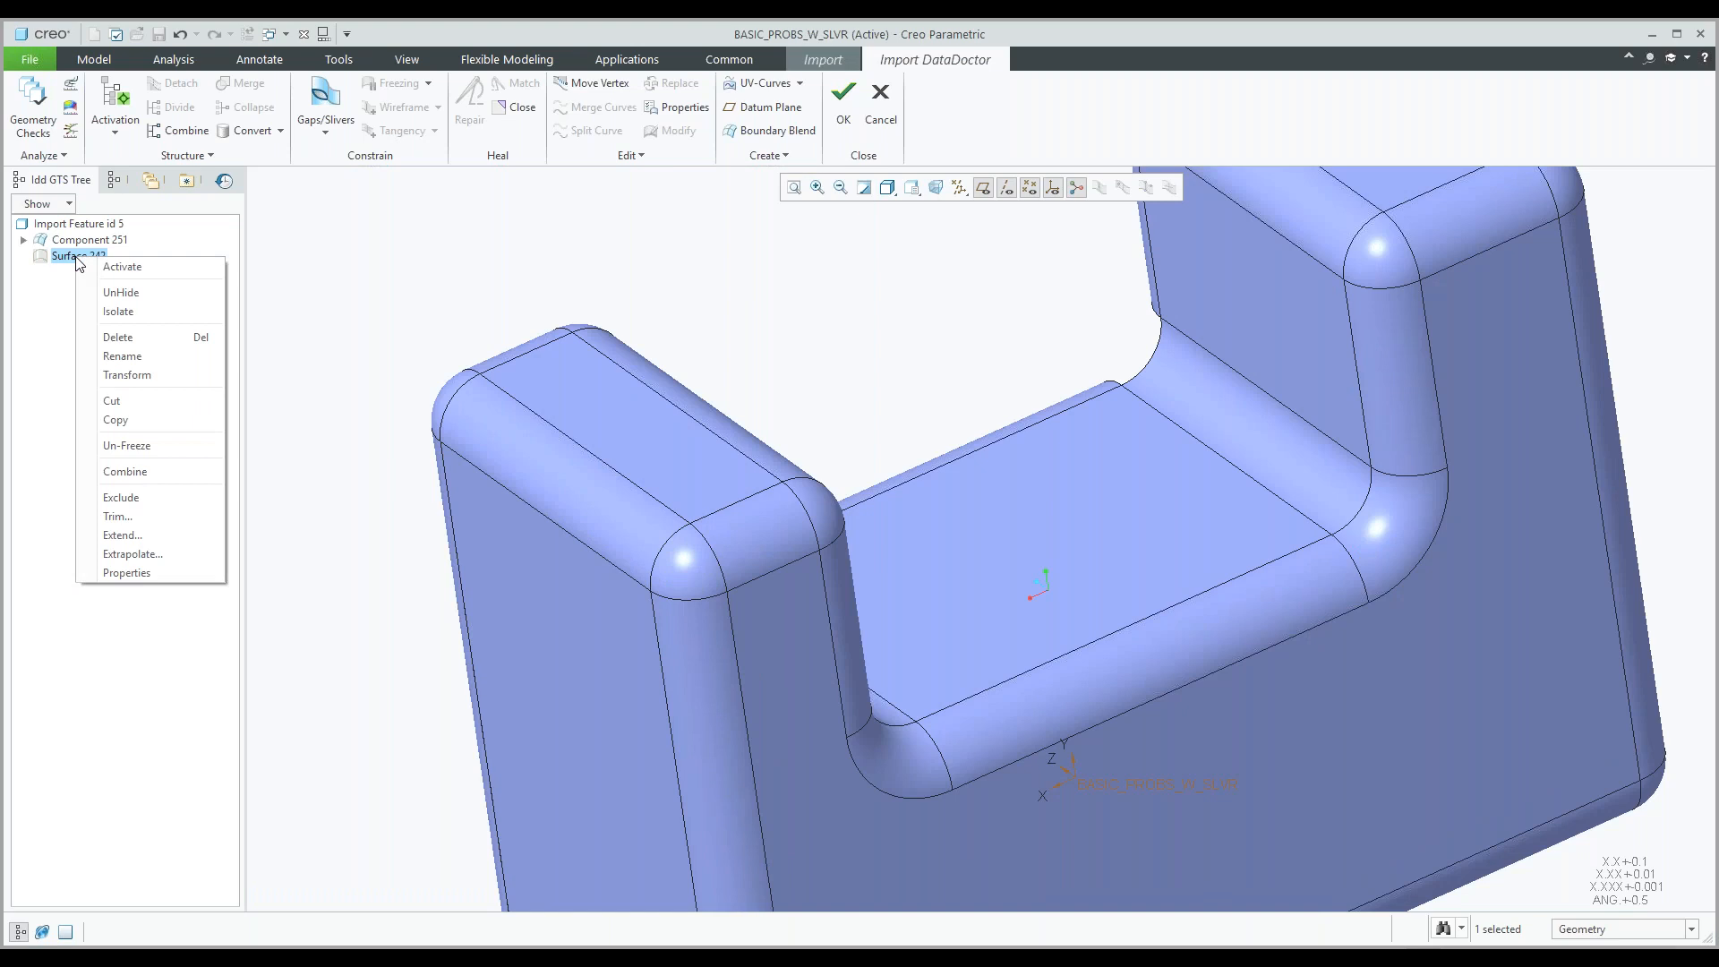
pyautogui.click(122, 498)
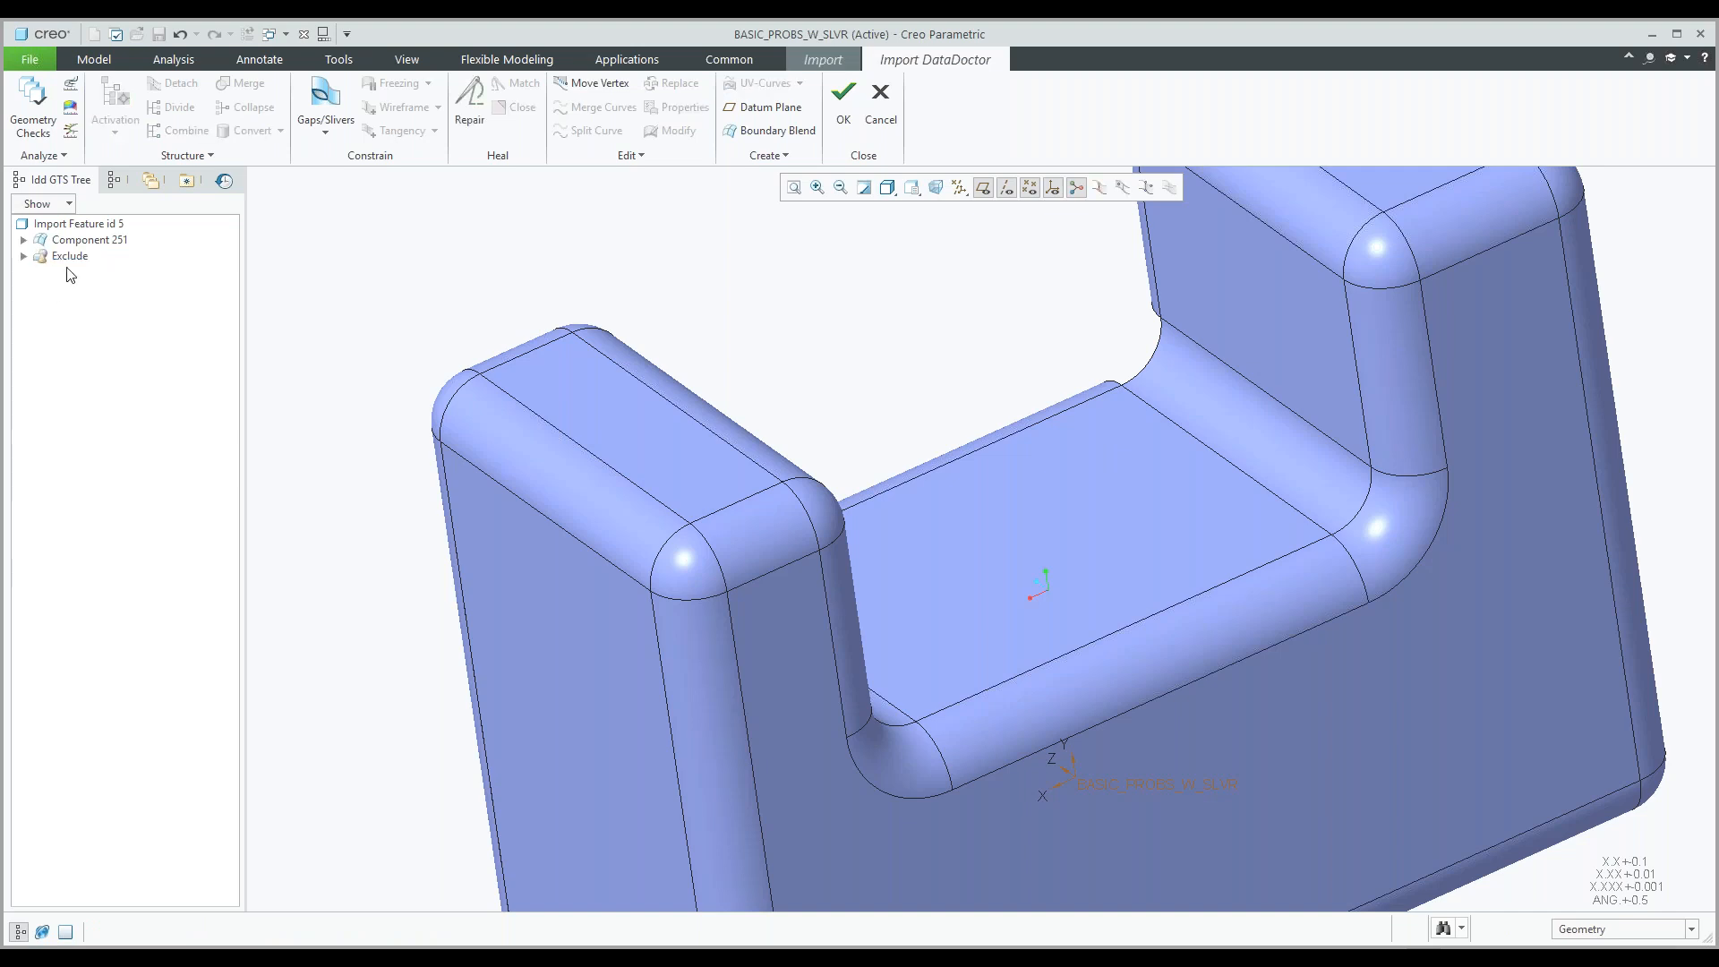
pyautogui.click(23, 257)
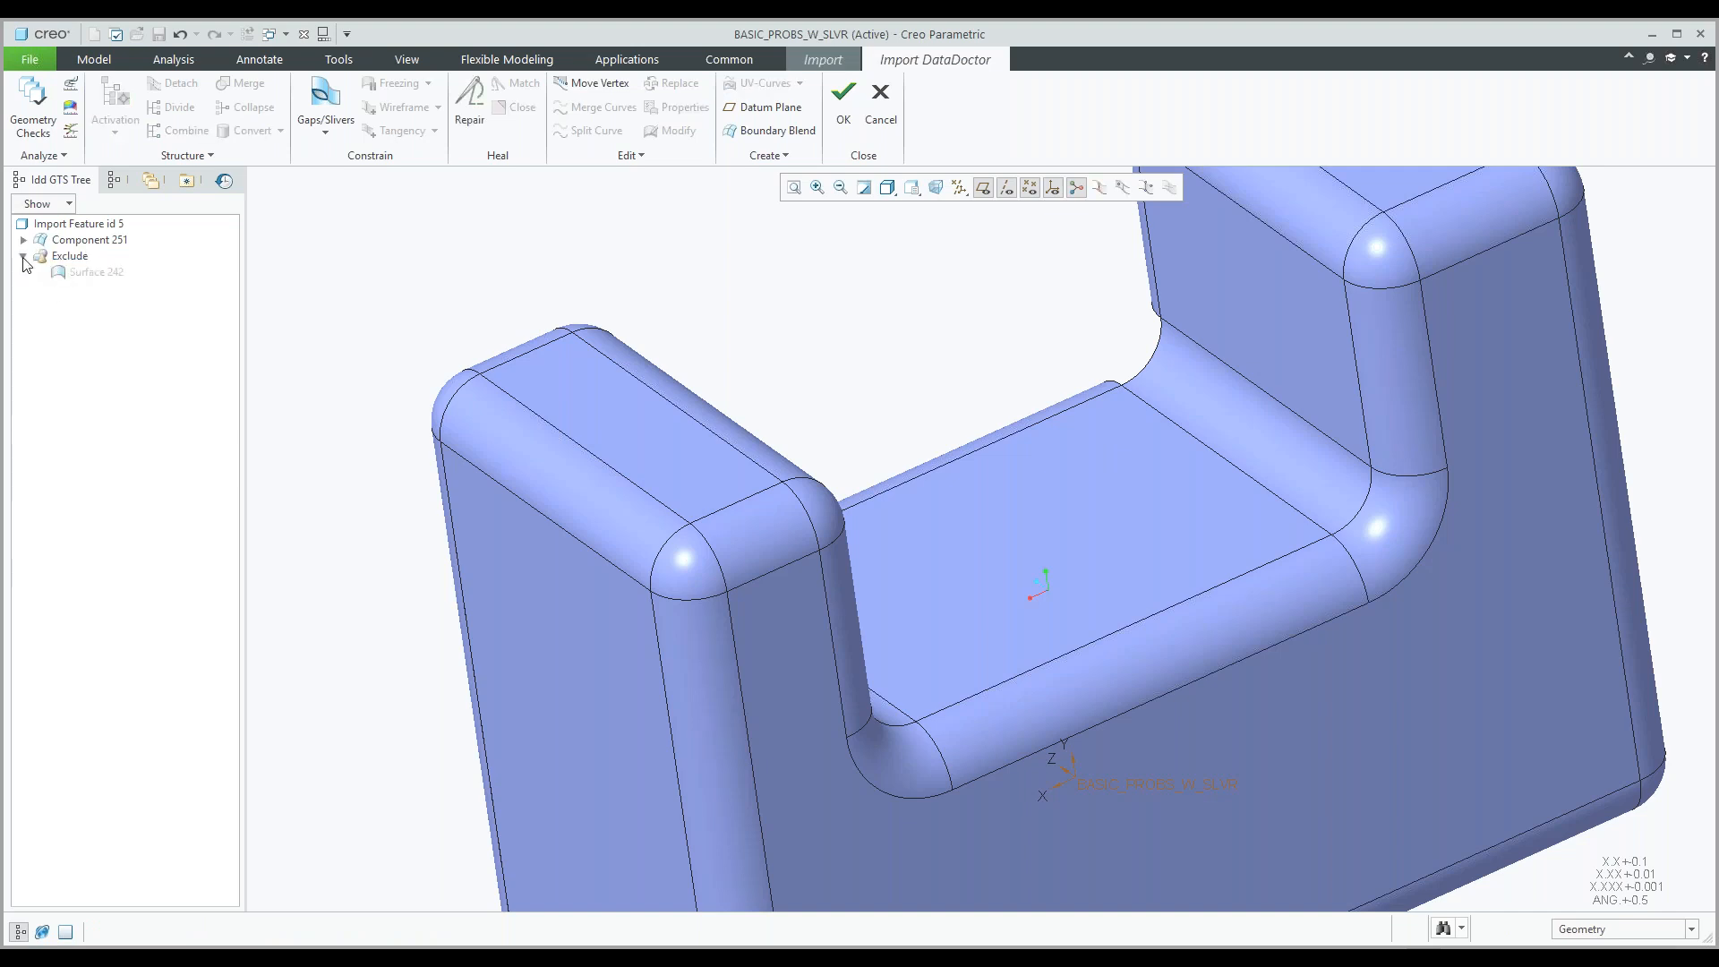
pyautogui.click(90, 271)
pyautogui.rightClick(93, 276)
pyautogui.click(135, 287)
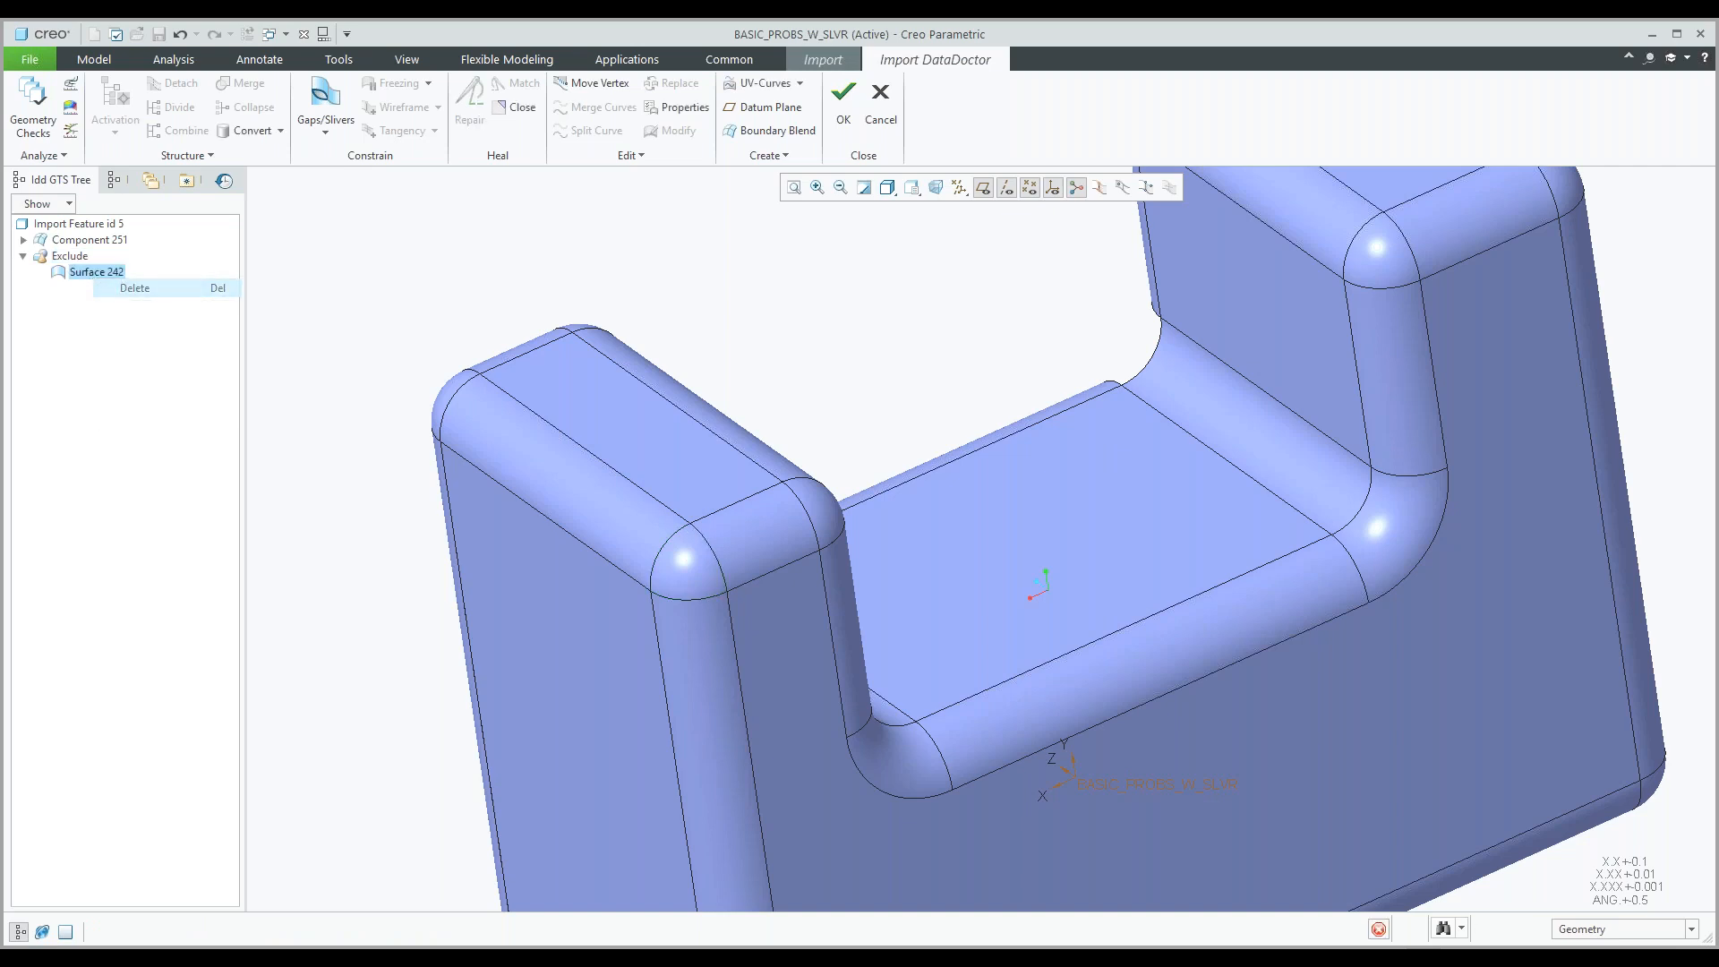
# Examine Component 251 as a whole and its individual Surface 0 and Surface 173 on the model.
pyautogui.click(76, 244)
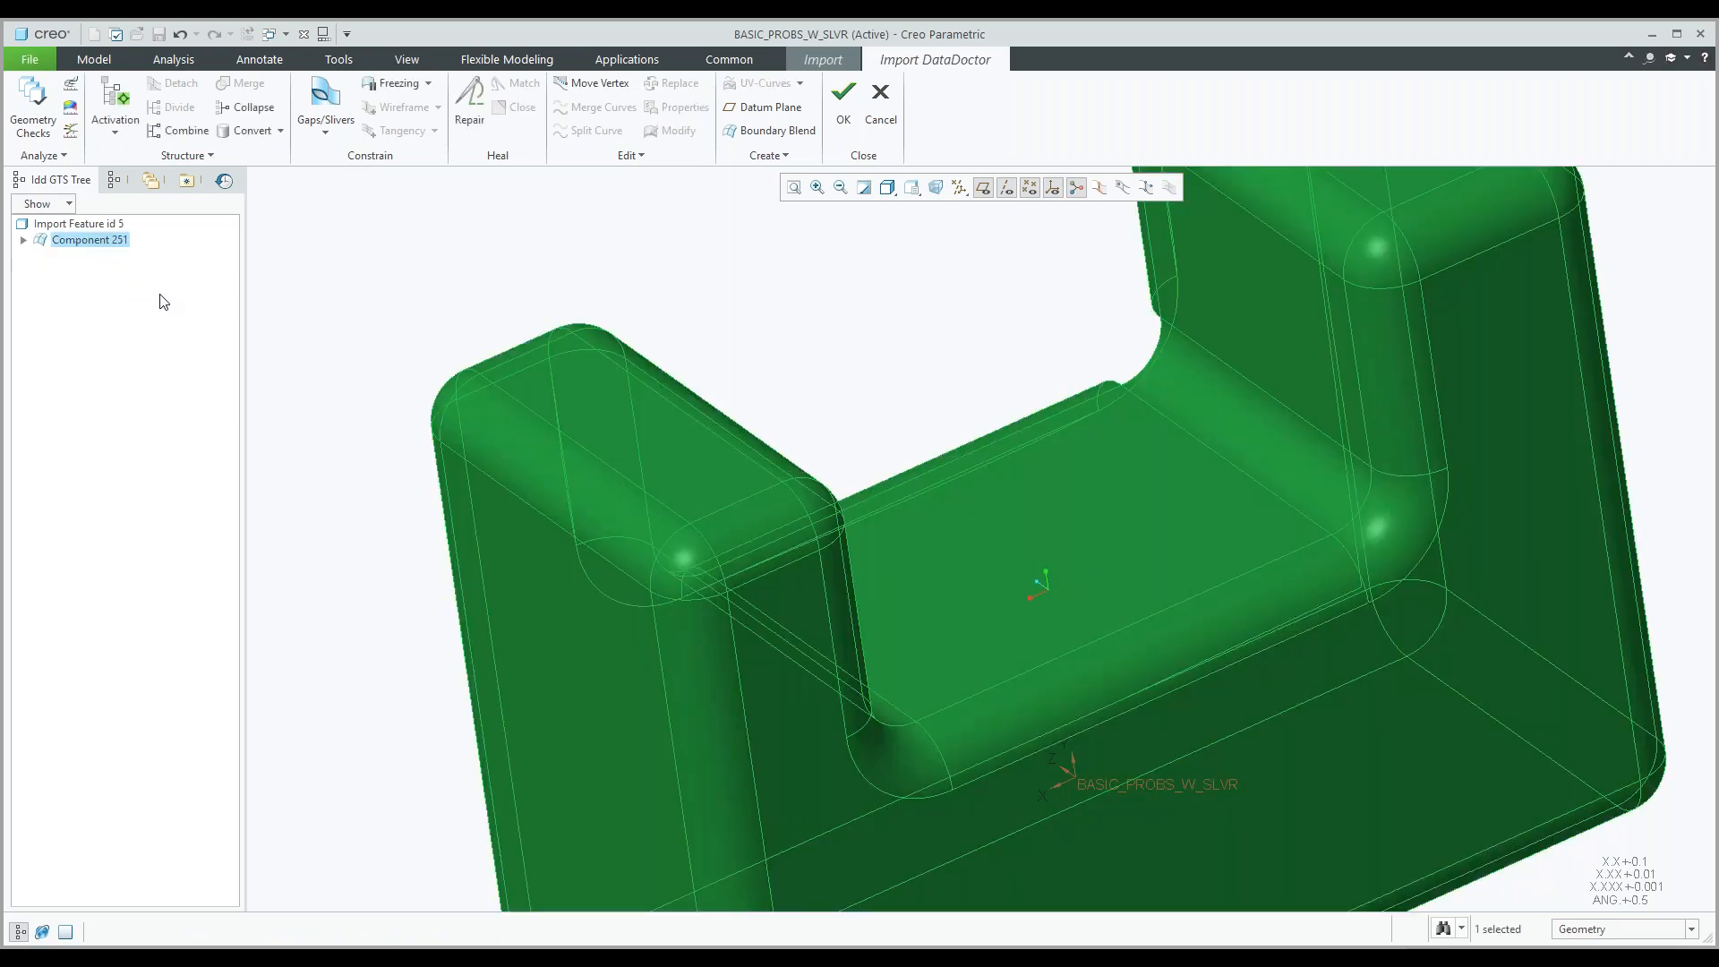
pyautogui.moveTo(634, 550); pyautogui.dragTo(807, 507, button='middle')
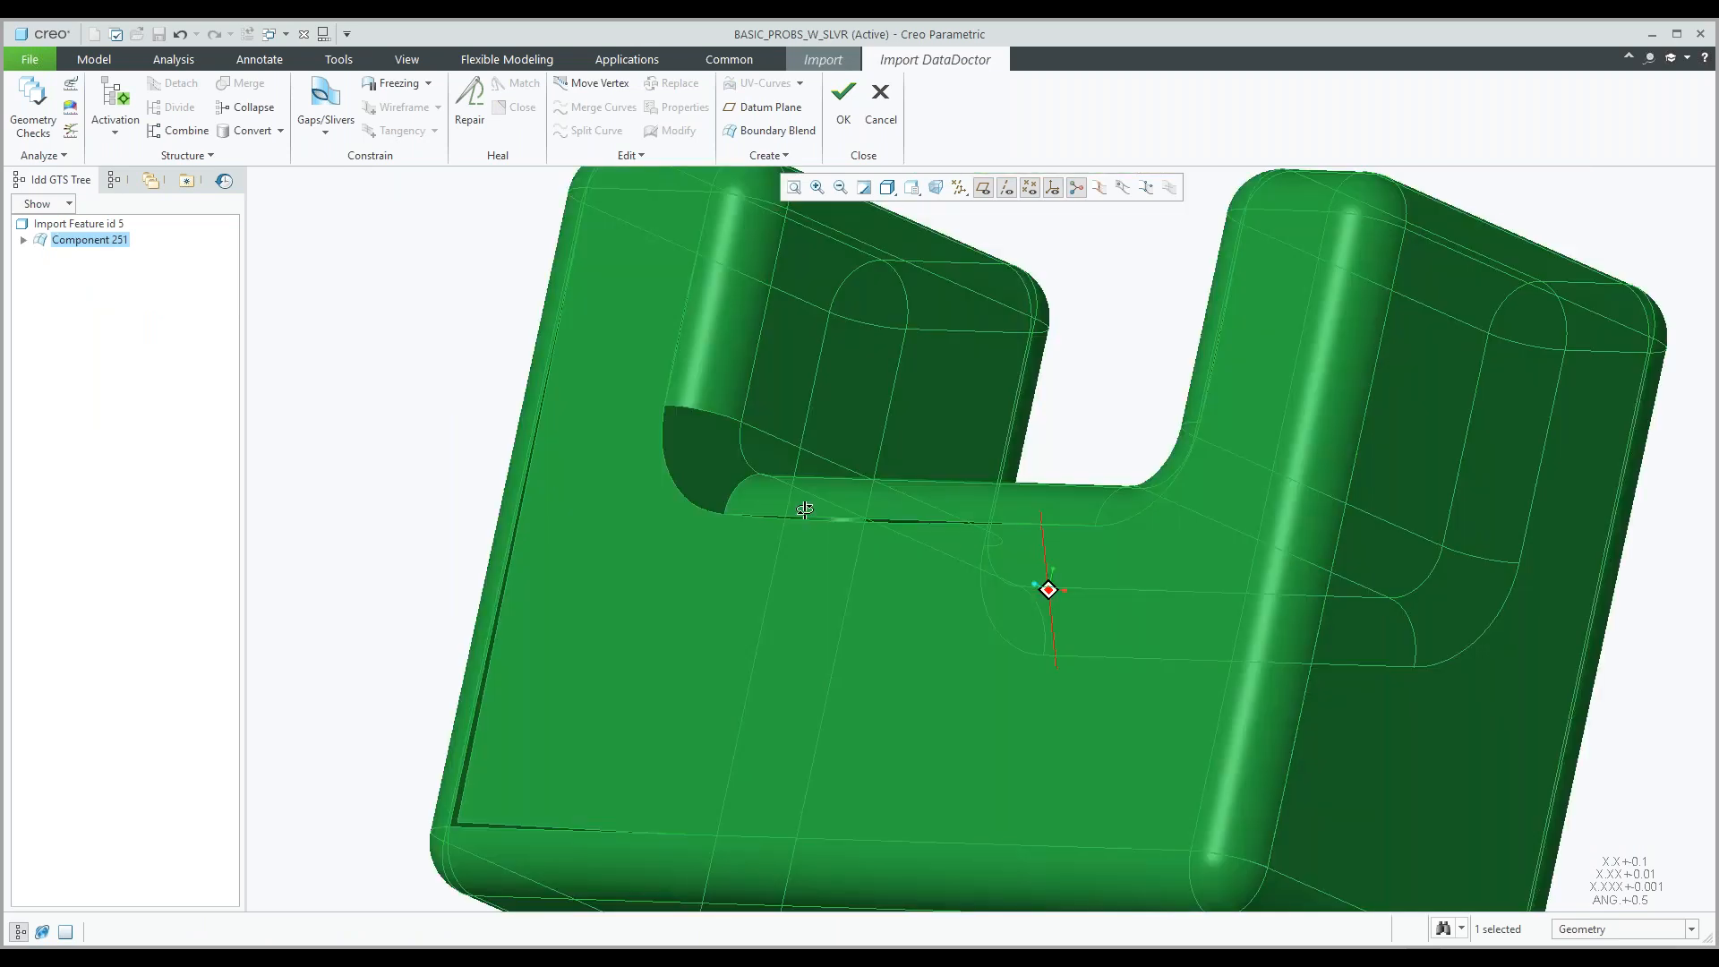
pyautogui.scroll(3, 535, 557)
pyautogui.click(407, 448)
pyautogui.click(24, 241)
pyautogui.click(90, 258)
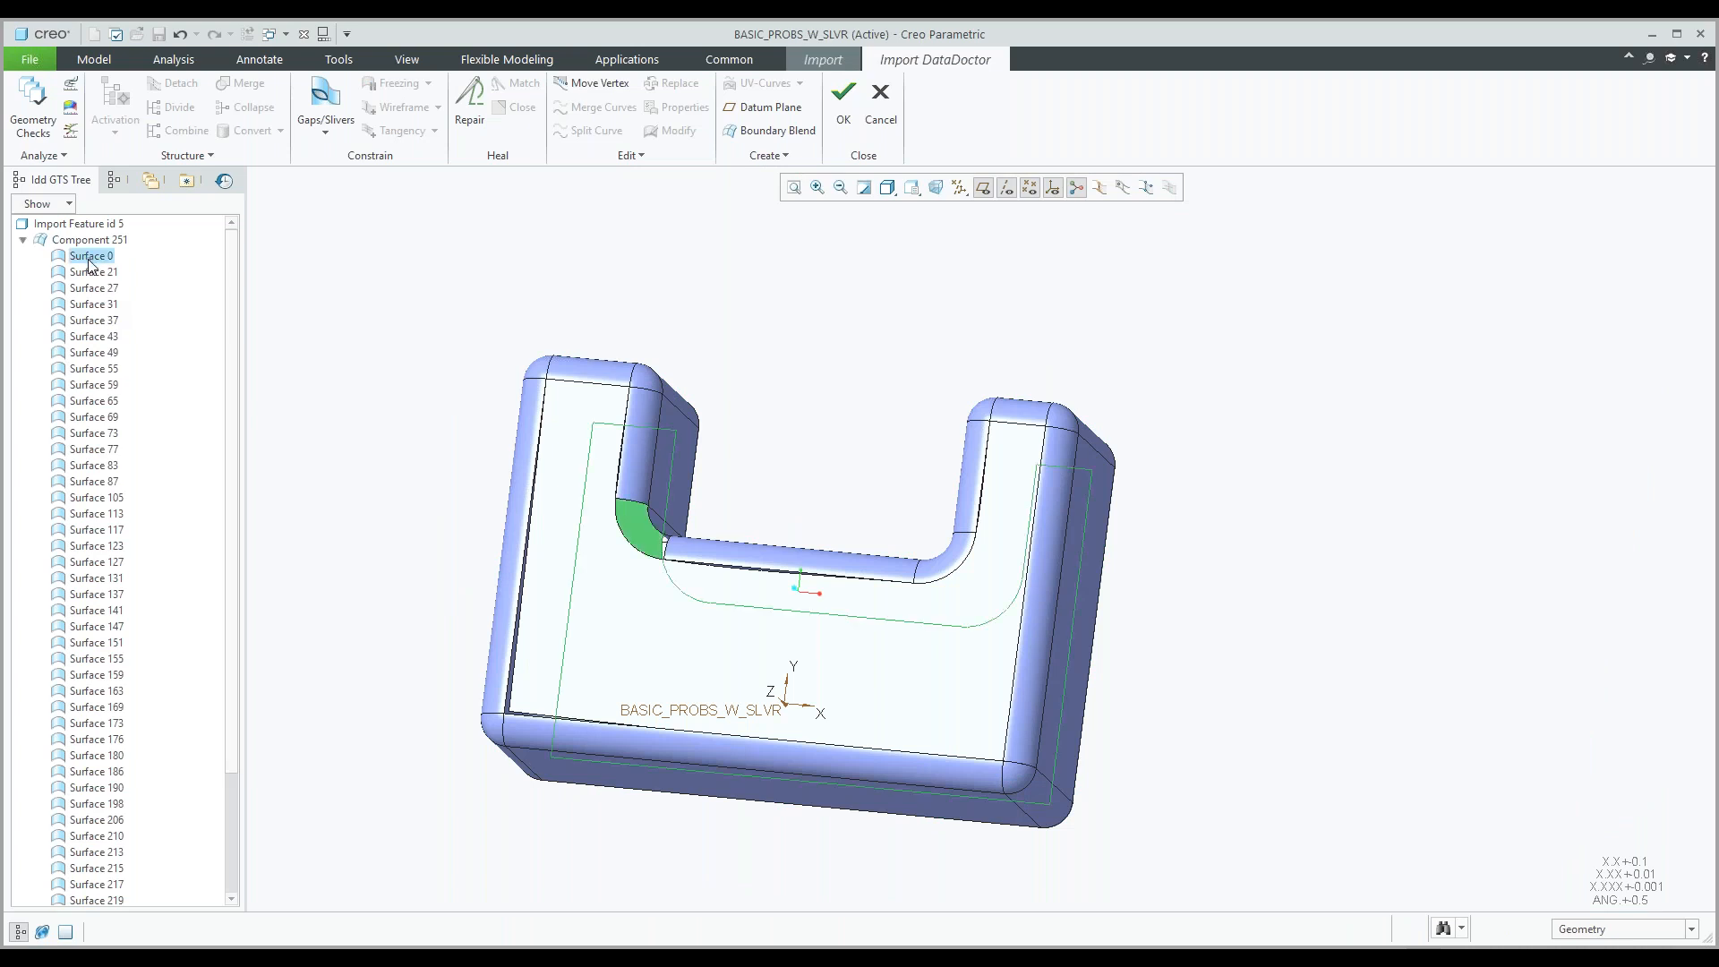
pyautogui.scroll(-3, 89, 448)
pyautogui.click(97, 603)
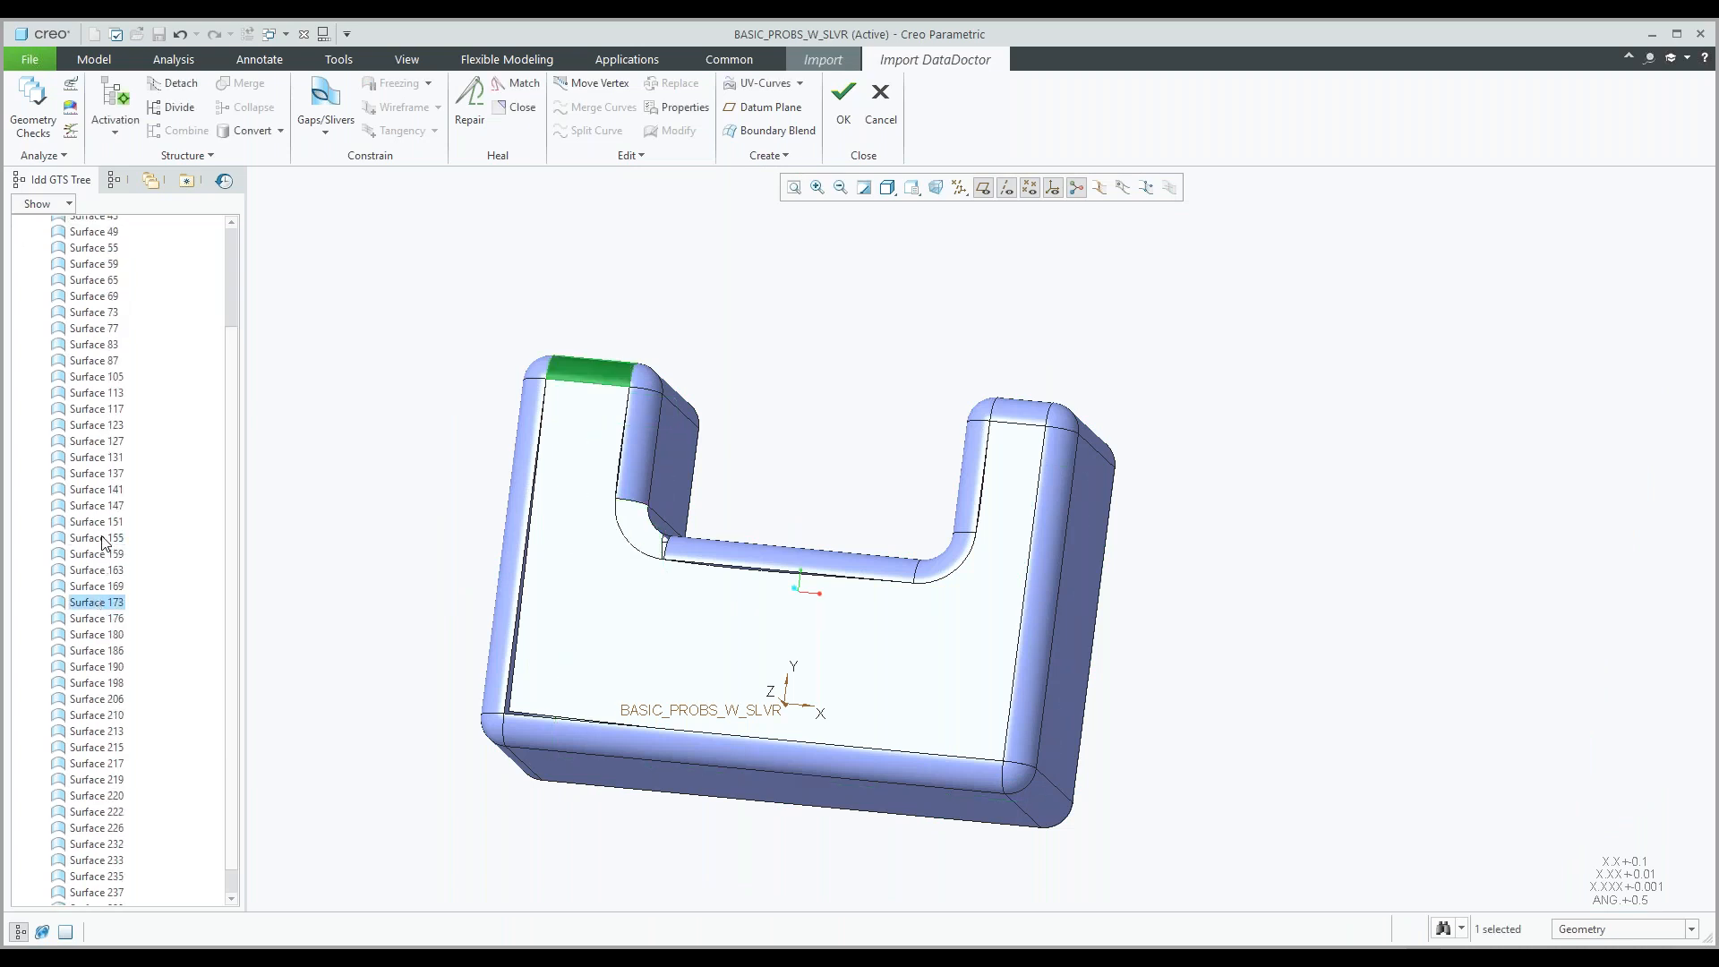
# Activate Surface 0 of Component 251 and show its wireframe on the model.
pyautogui.scroll(3, 103, 541)
pyautogui.click(90, 256)
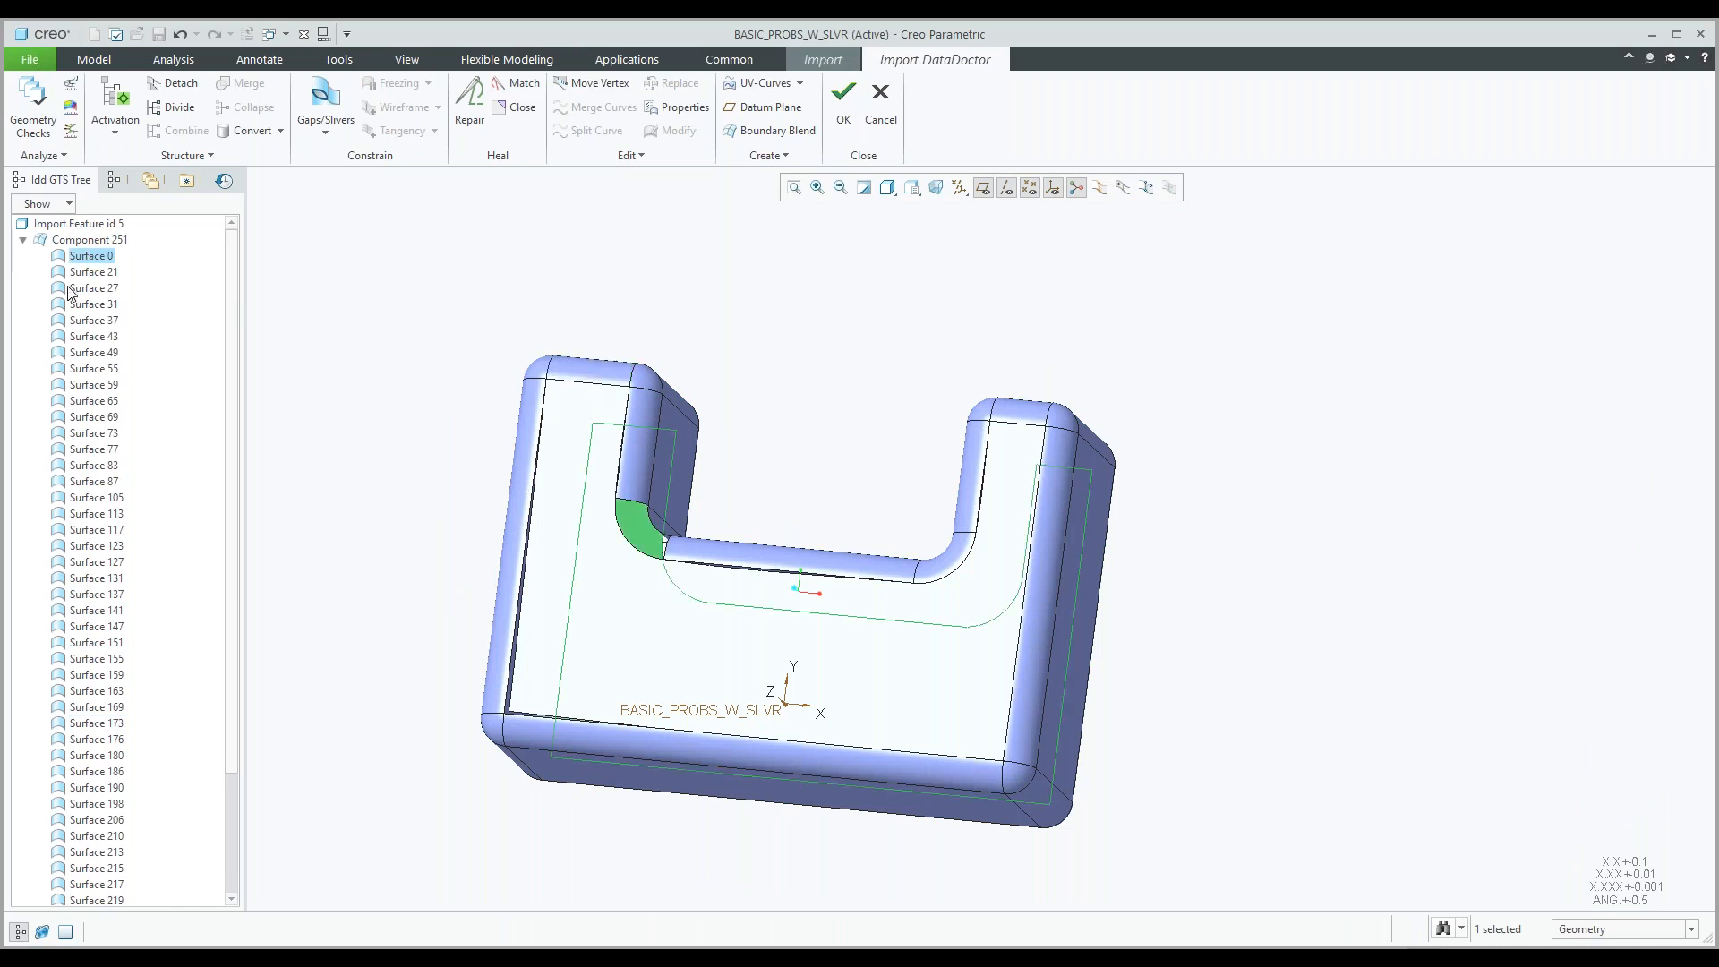
pyautogui.moveTo(500, 558); pyautogui.dragTo(231, 531, button='middle')
pyautogui.rightClick(93, 256)
pyautogui.click(127, 266)
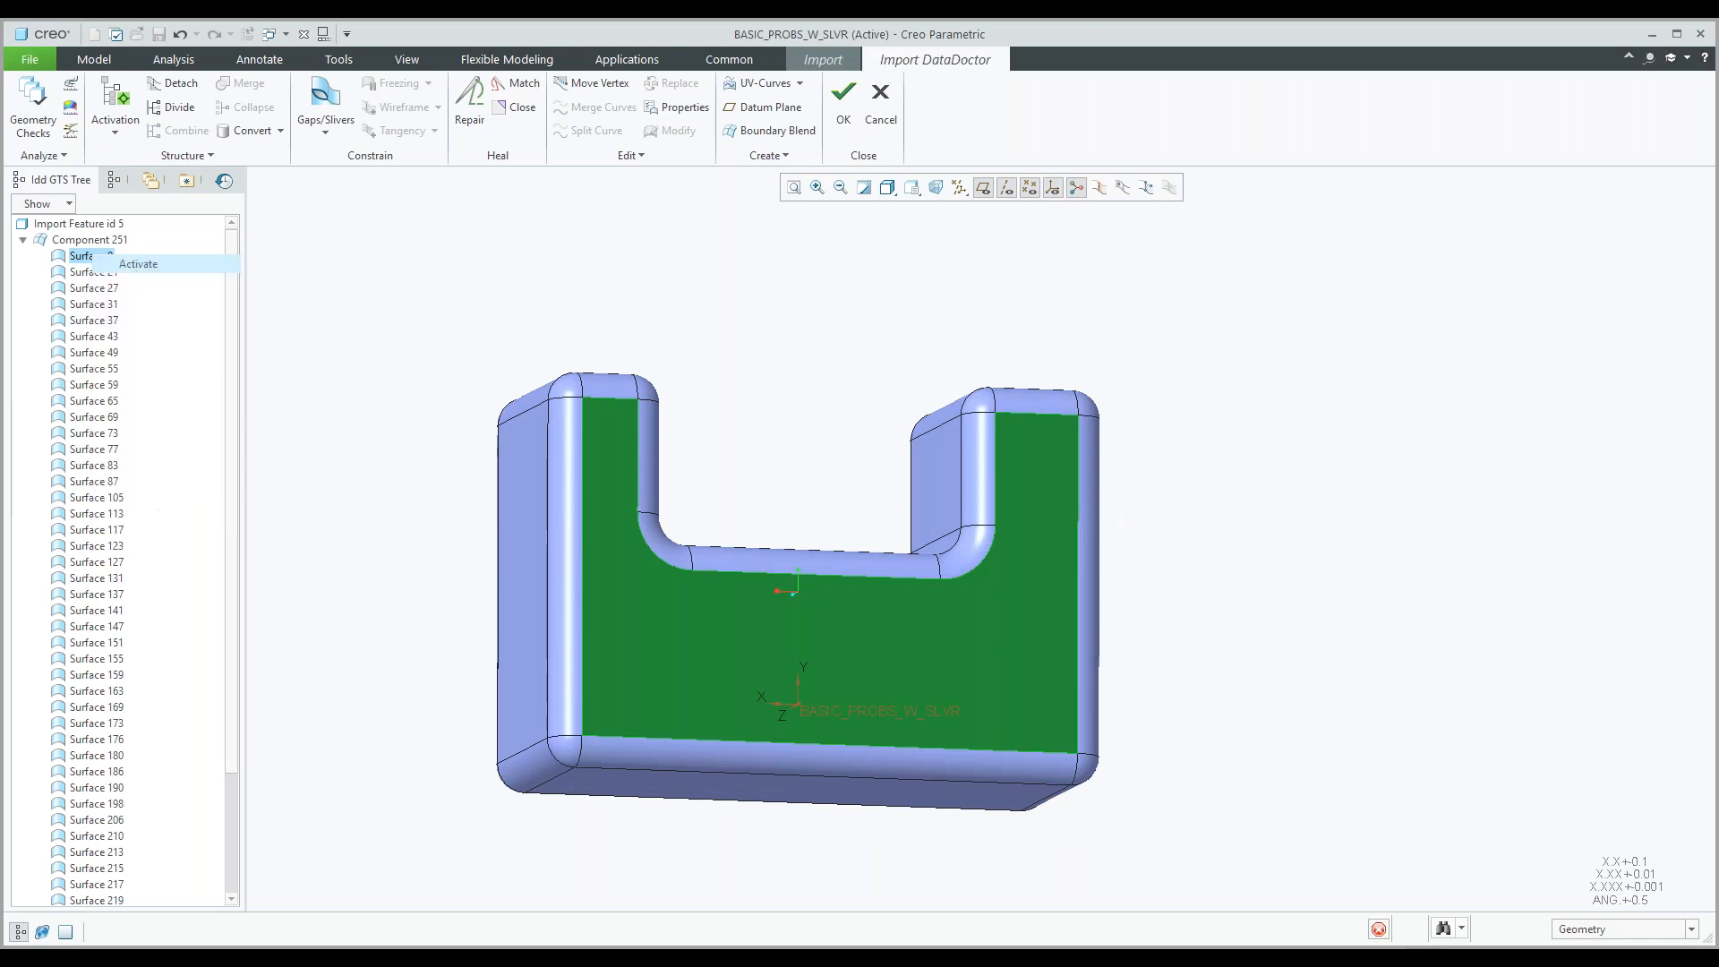
pyautogui.click(1098, 190)
pyautogui.moveTo(933, 417)
pyautogui.mouseDown(button='middle')
pyautogui.moveTo(879, 416)
pyautogui.moveTo(851, 373)
pyautogui.moveTo(833, 383)
pyautogui.mouseUp(button='middle')
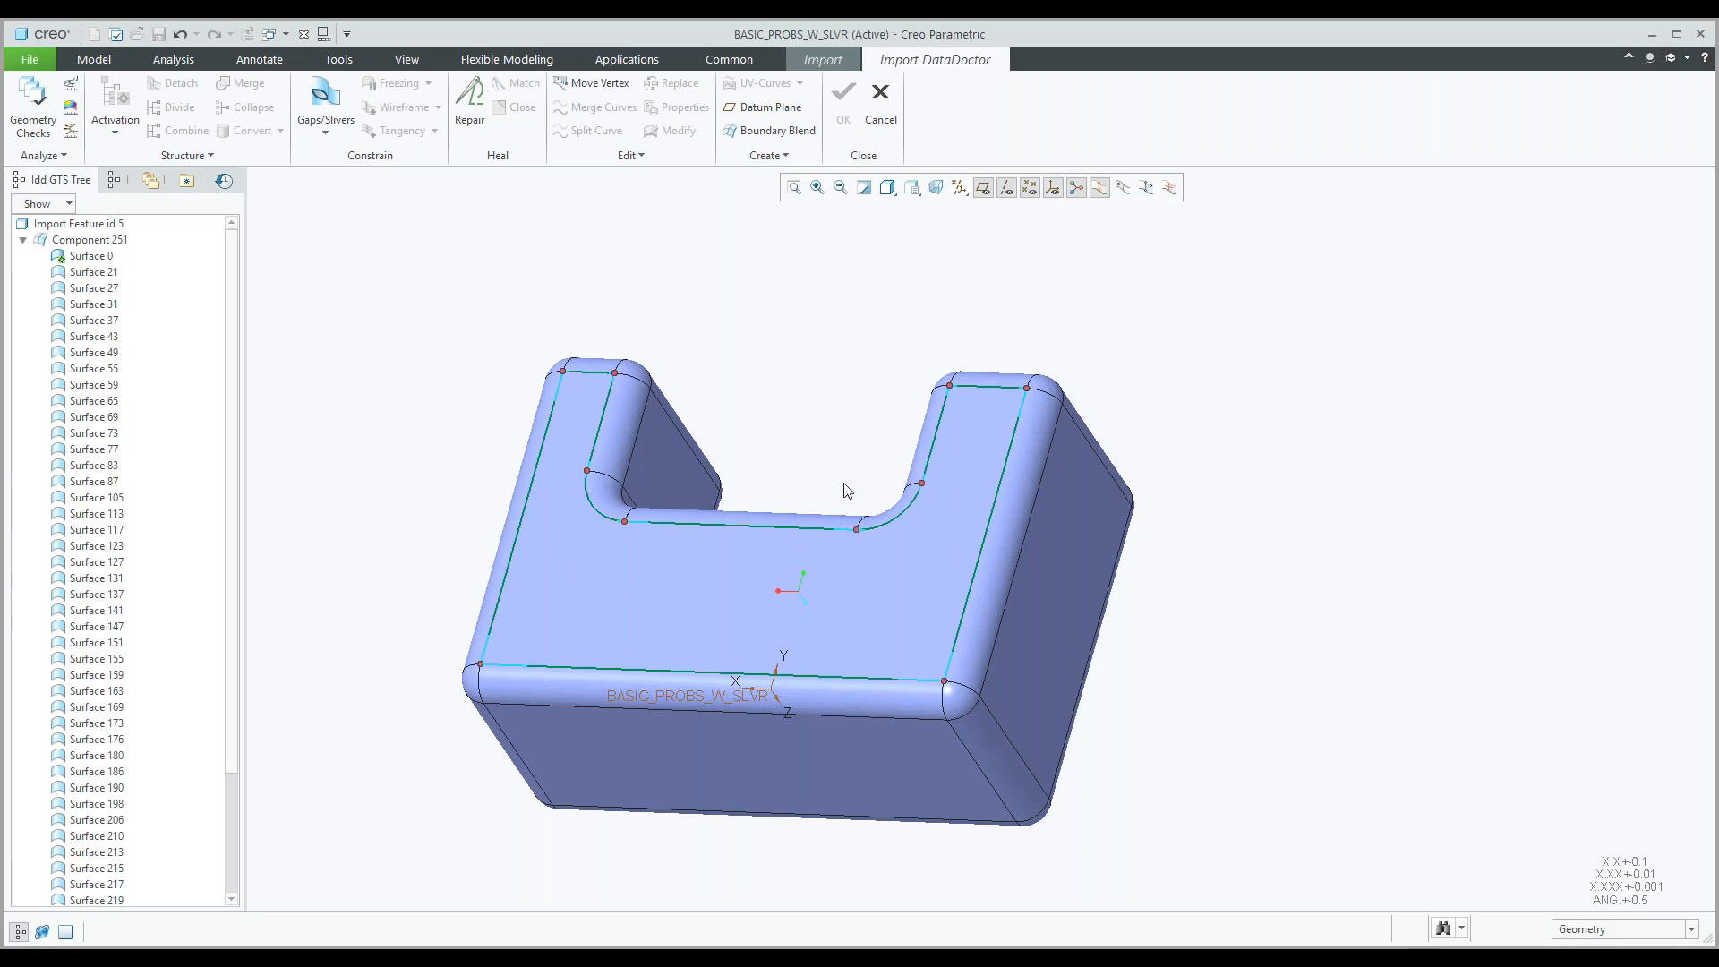
# Turn off the wireframe highlighting of Surface 0 and display its vertices instead.
pyautogui.moveTo(772, 475); pyautogui.dragTo(766, 499, button='middle')
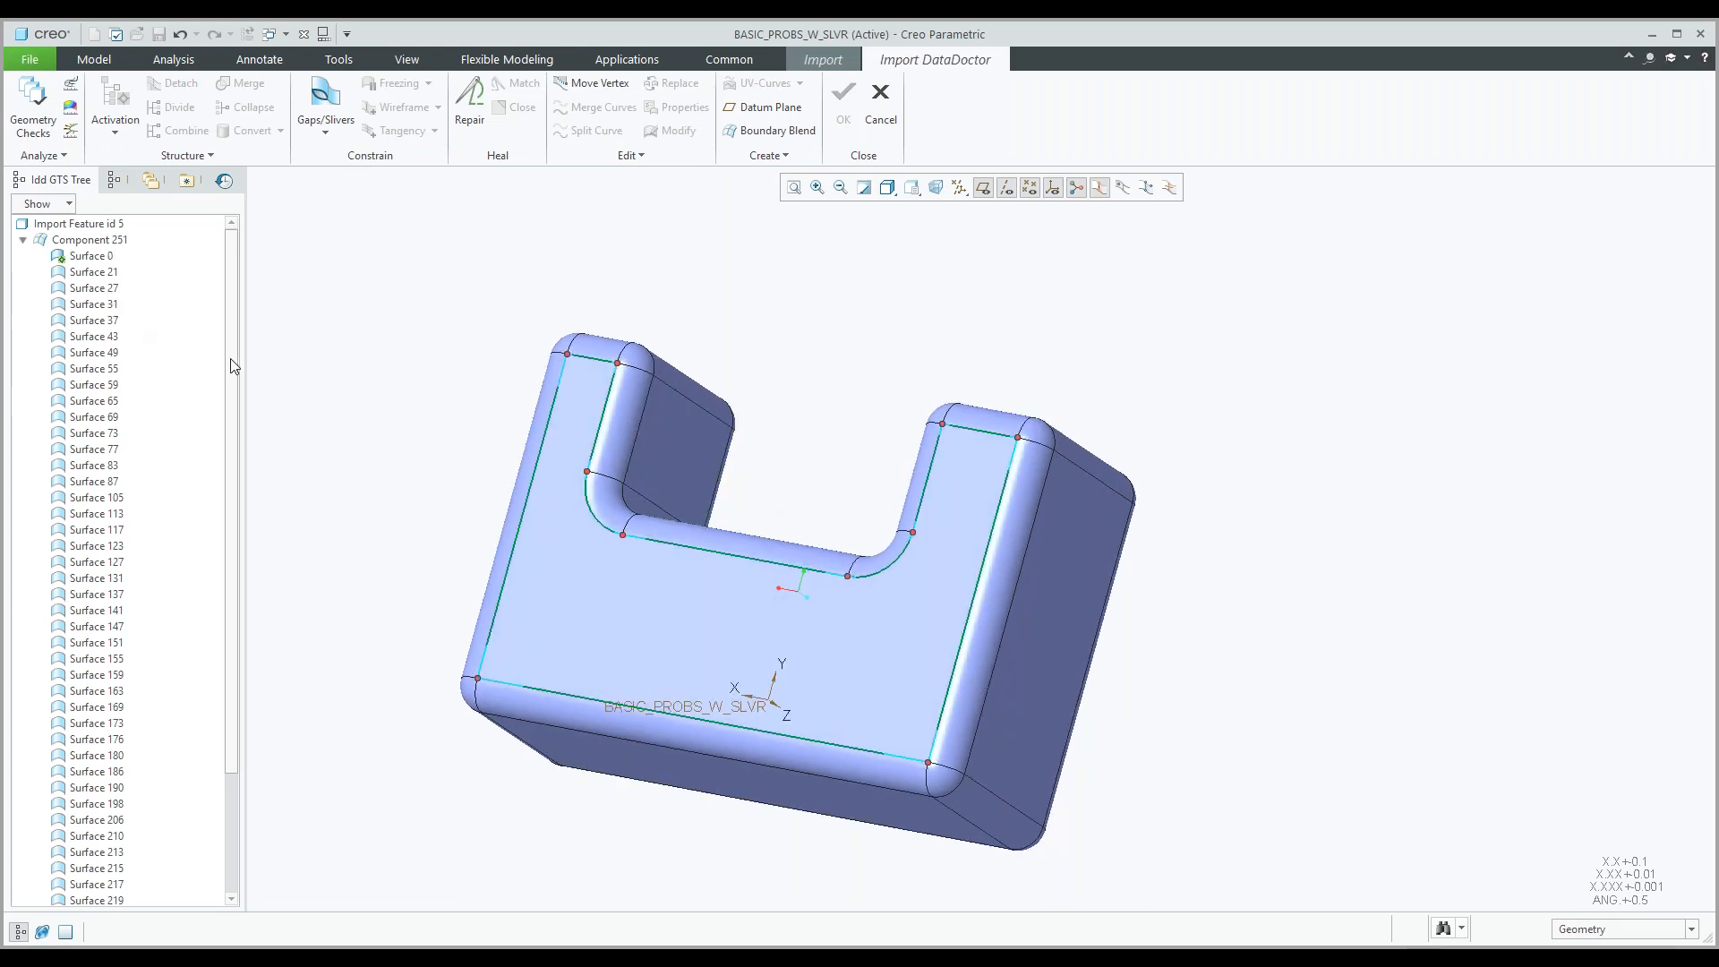
pyautogui.click(1100, 190)
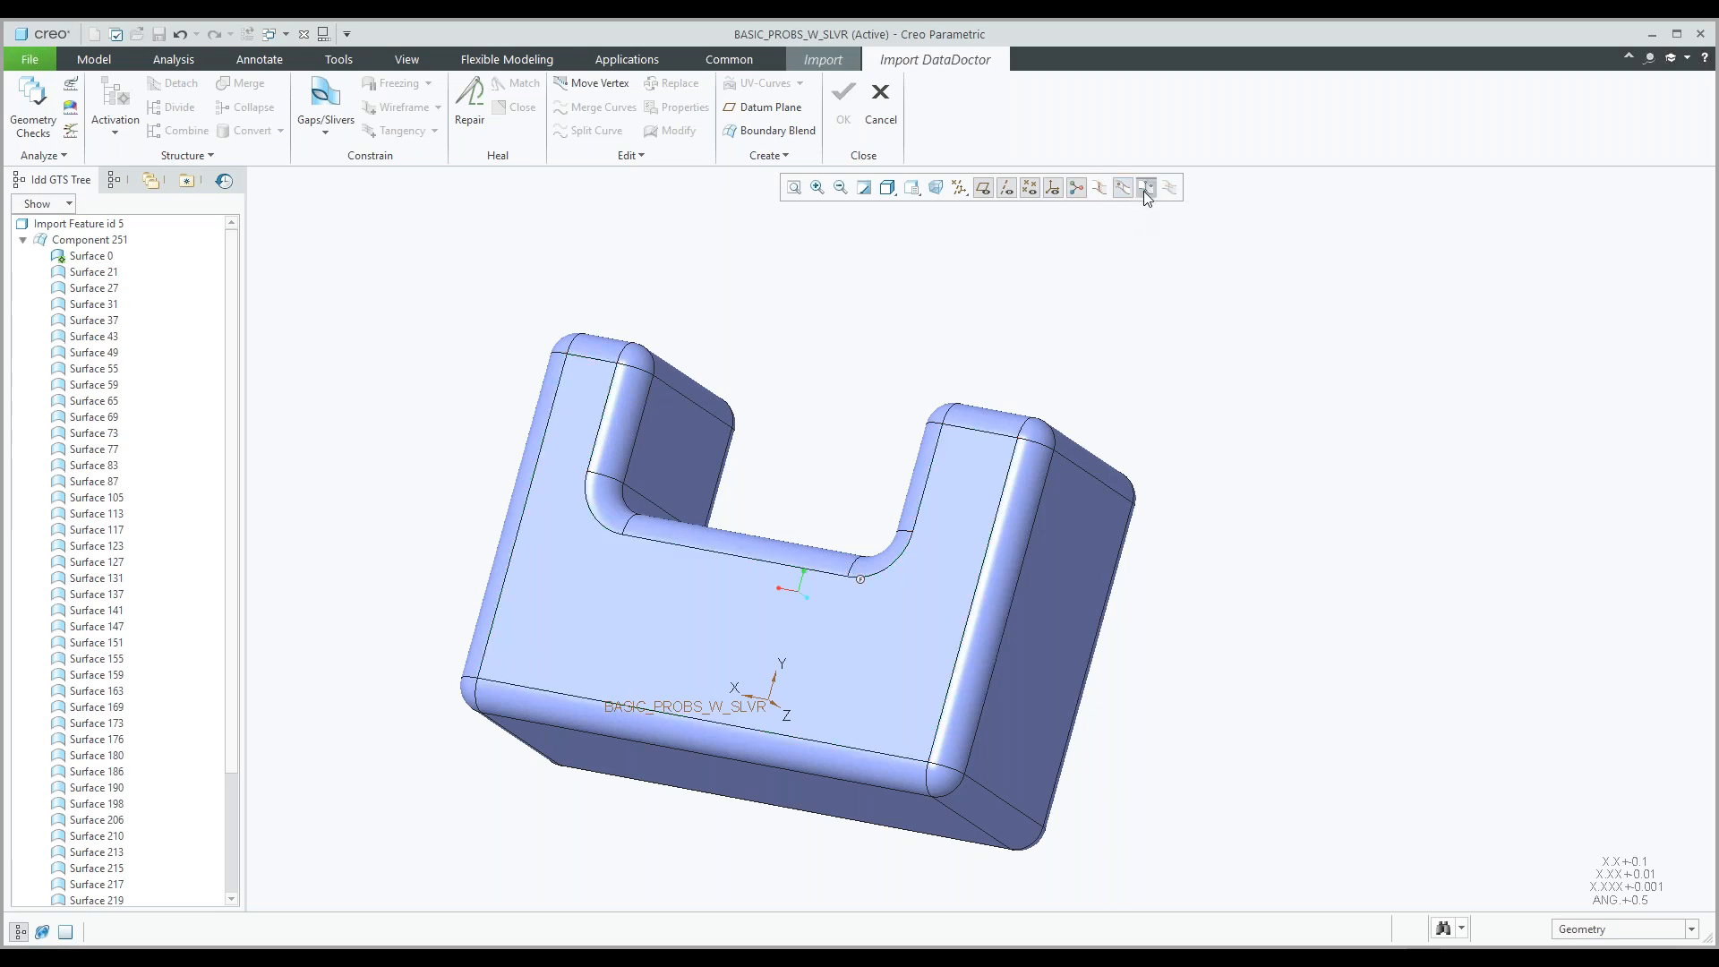
pyautogui.click(1145, 188)
pyautogui.moveTo(995, 383); pyautogui.dragTo(605, 389, button='middle')
pyautogui.scroll(3, 627, 390)
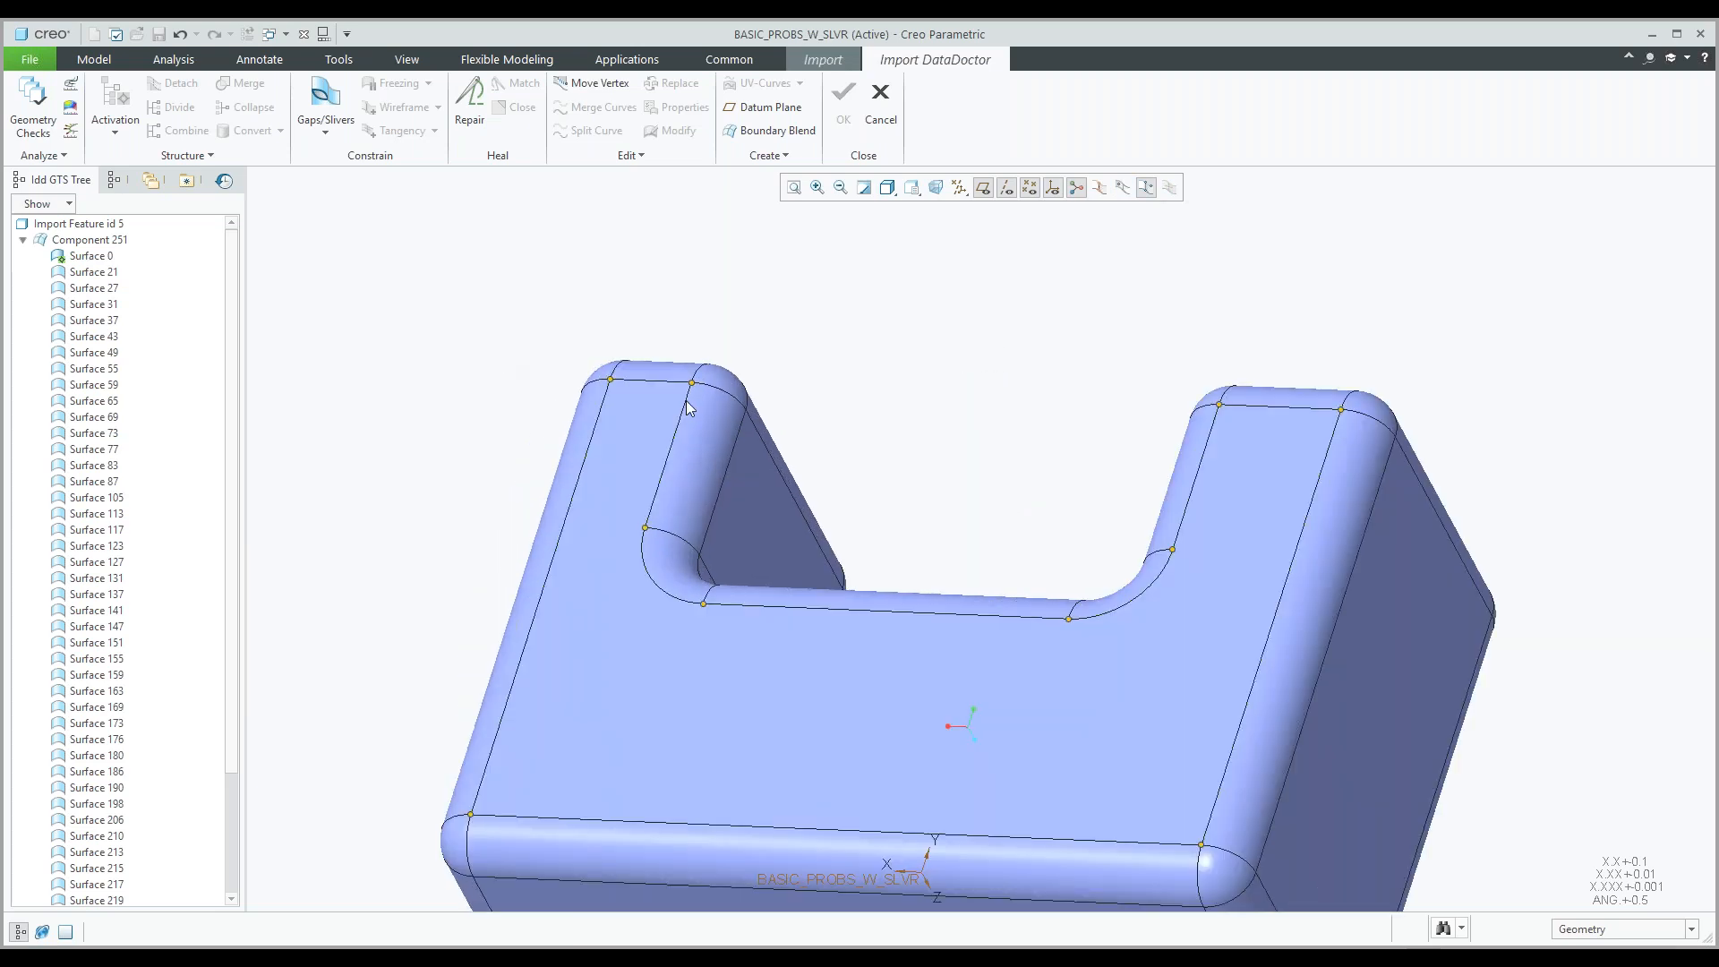
pyautogui.scroll(-2, 952, 392)
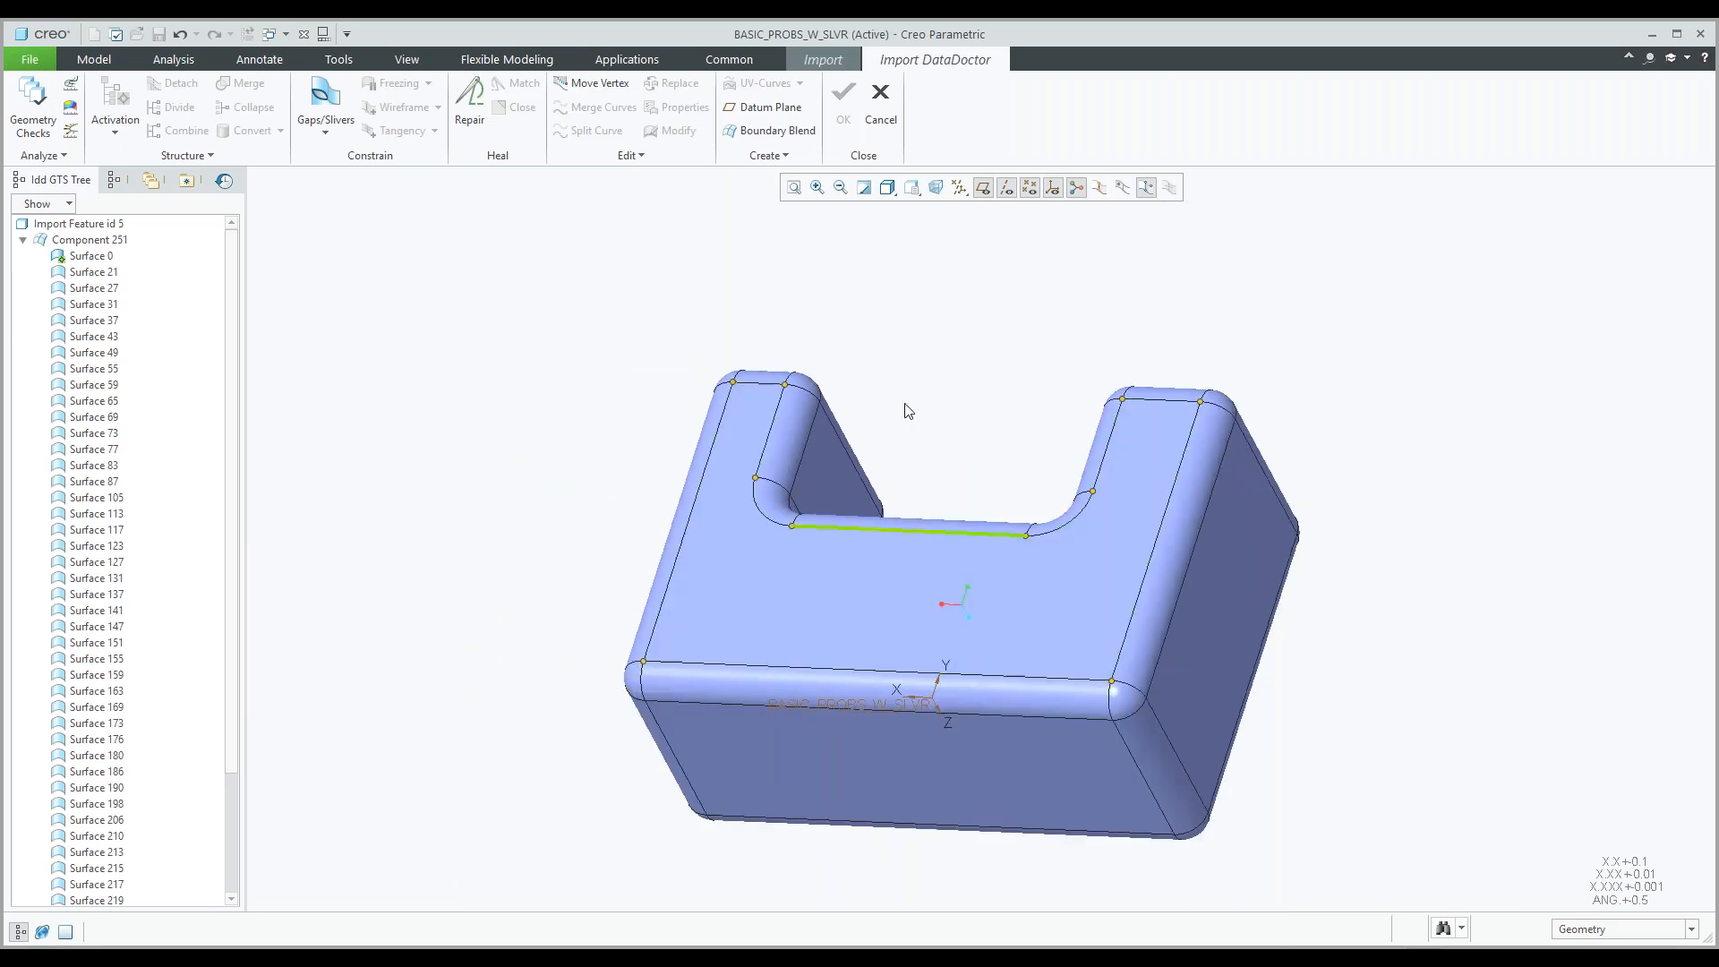
# Deactivate Surface 0 and view the vertices across the whole of Component 251.
pyautogui.rightClick(98, 259)
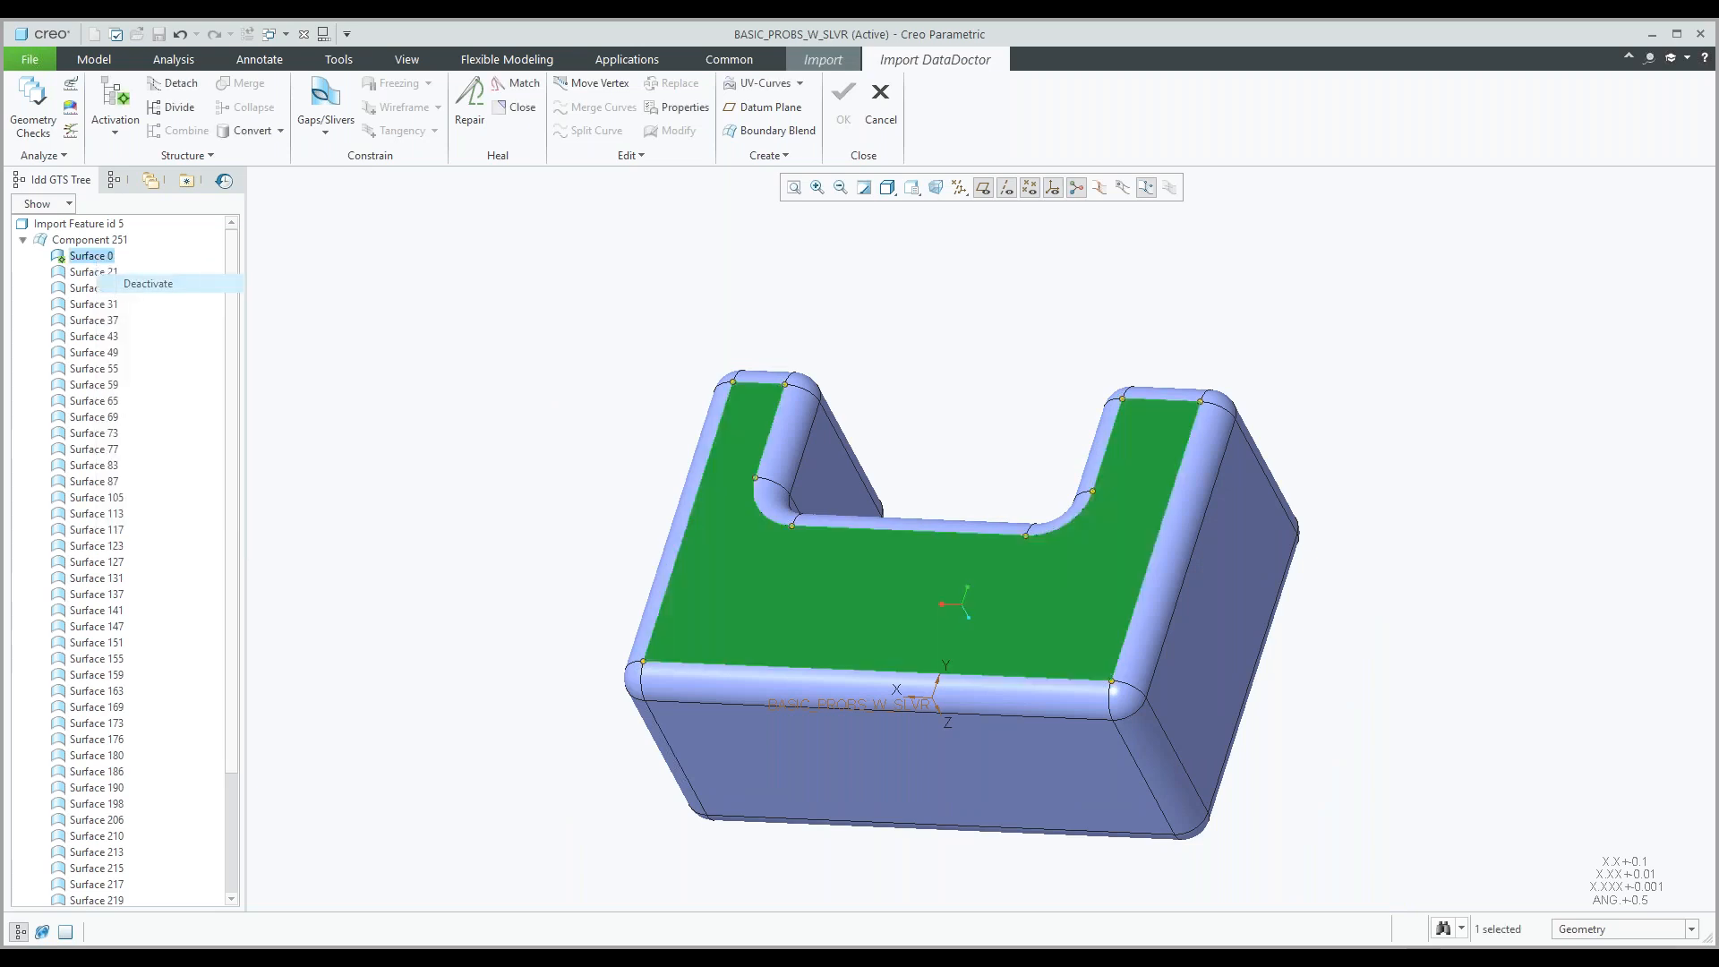
pyautogui.click(148, 283)
pyautogui.click(90, 239)
pyautogui.moveTo(962, 430)
pyautogui.mouseDown(button='middle')
pyautogui.moveTo(974, 407)
pyautogui.moveTo(955, 453)
pyautogui.moveTo(1021, 474)
pyautogui.moveTo(1146, 479)
pyautogui.moveTo(1212, 446)
pyautogui.moveTo(1029, 511)
pyautogui.mouseUp(button='middle')
pyautogui.click(1212, 446)
pyautogui.moveTo(1004, 507); pyautogui.dragTo(1021, 503, button='middle')
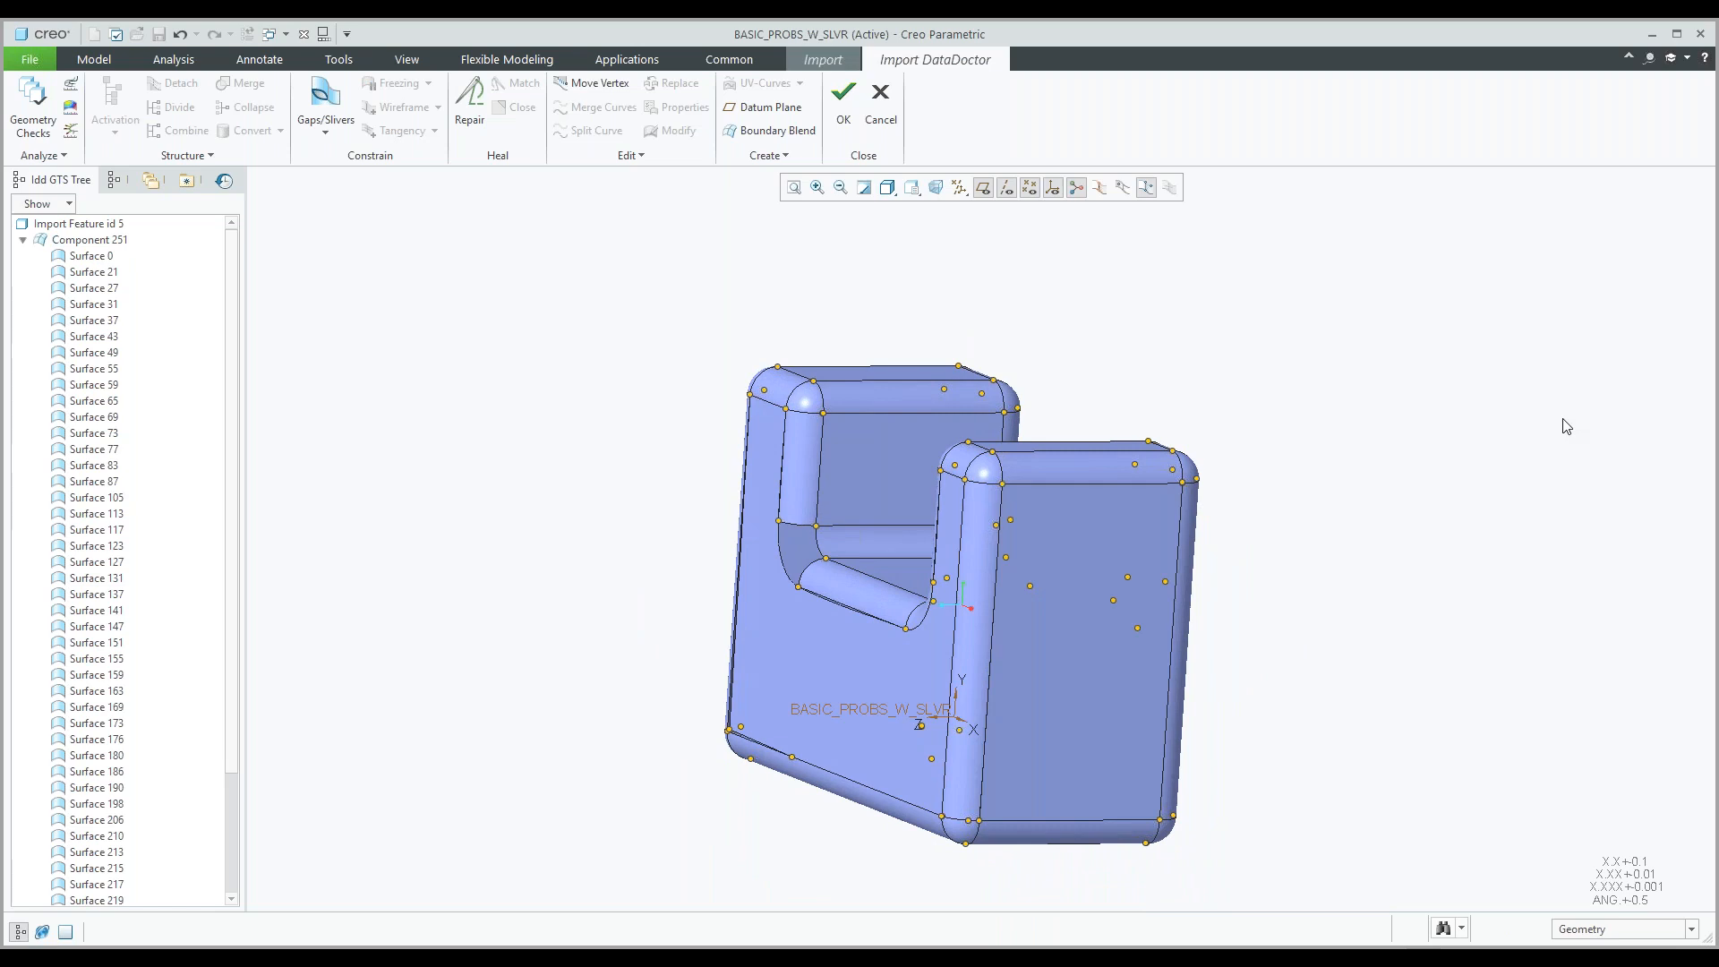
# Examine the vertices on the flat outer side face of the part and turn off the vertex display.
pyautogui.click(1151, 588)
pyautogui.scroll(-5, 1152, 587)
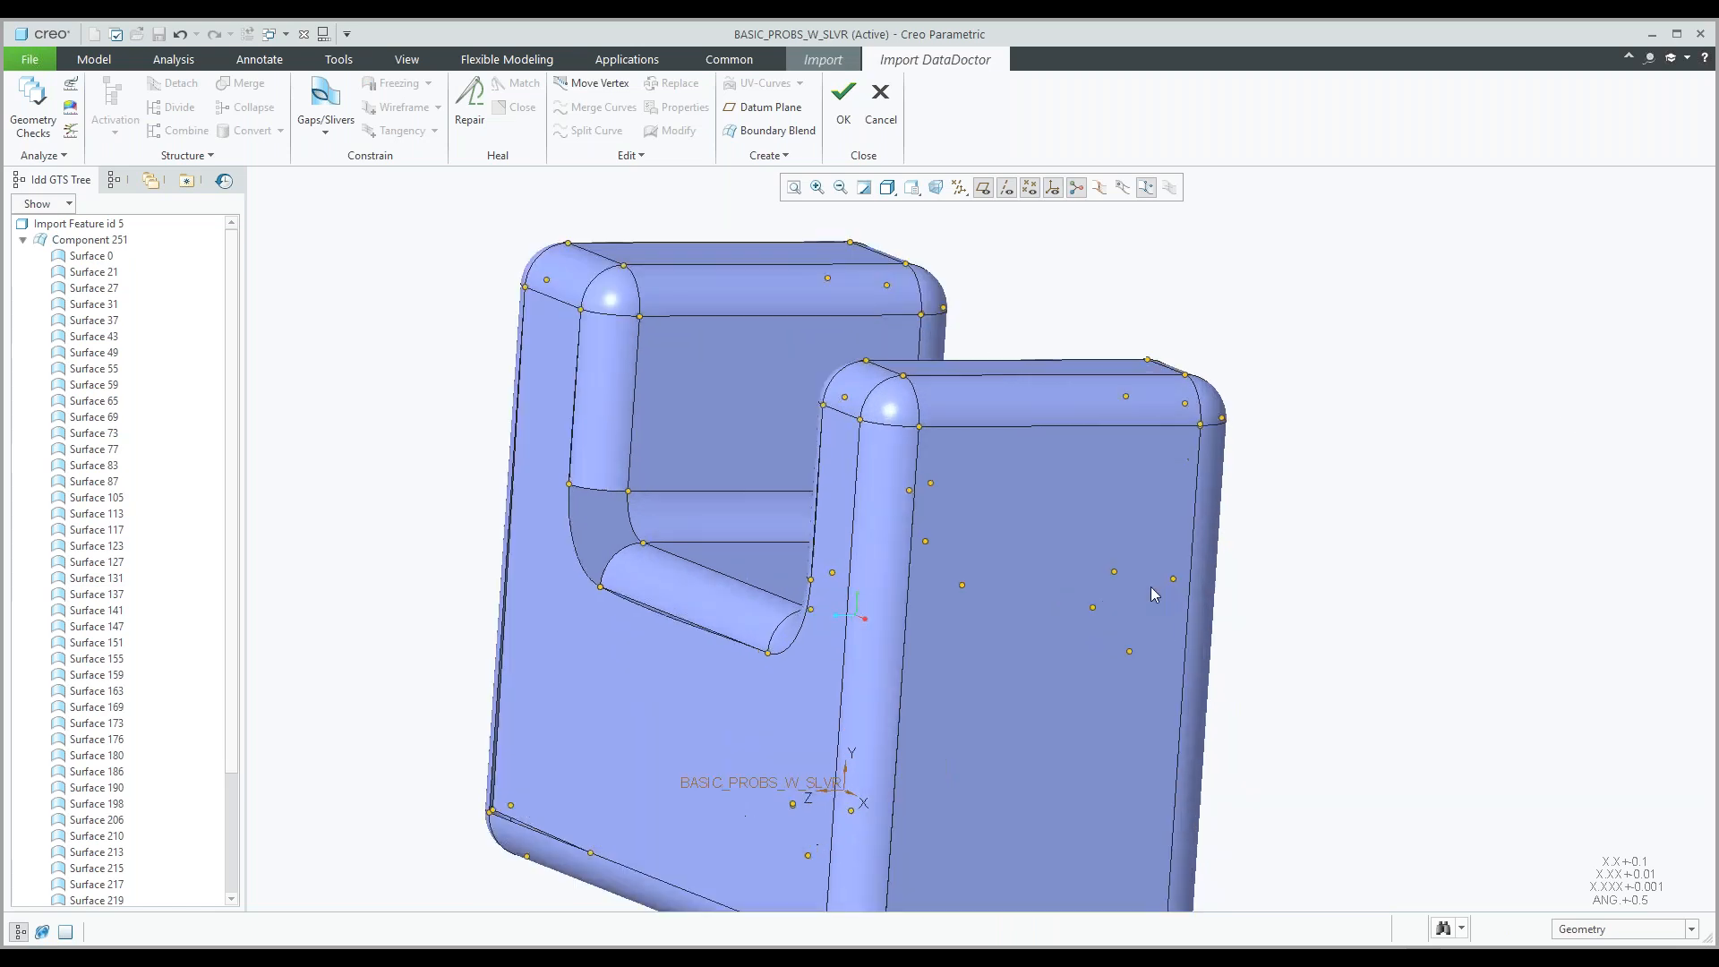
pyautogui.scroll(-3, 1189, 602)
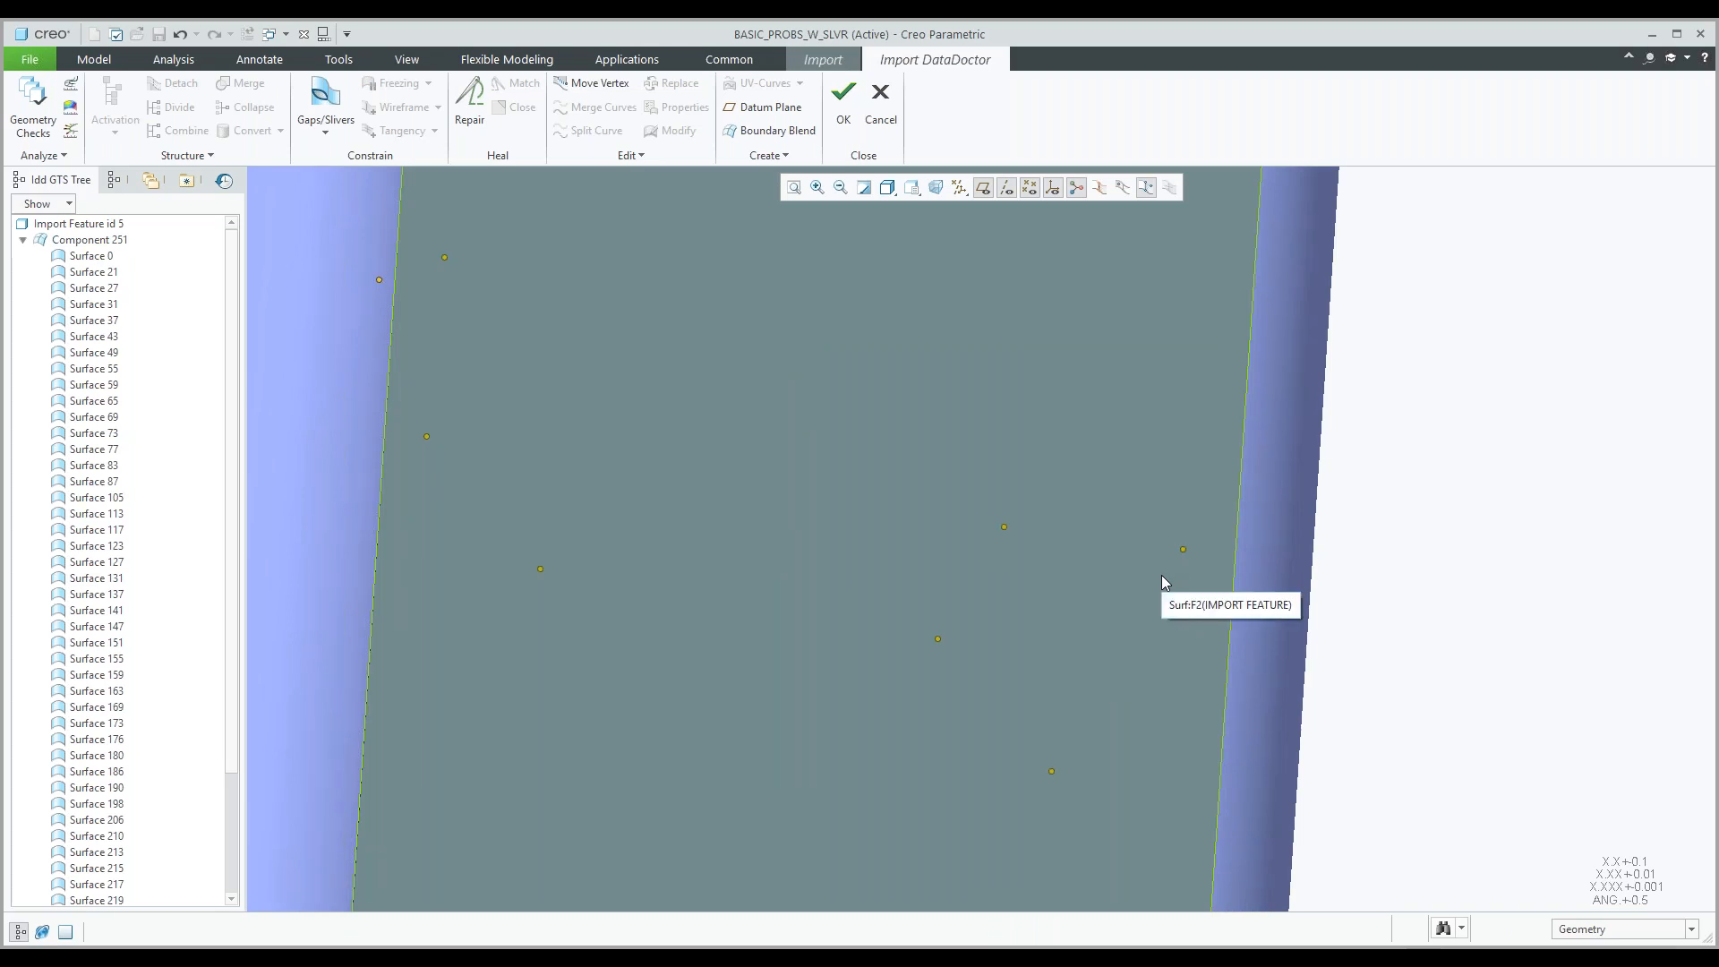
pyautogui.click(1405, 543)
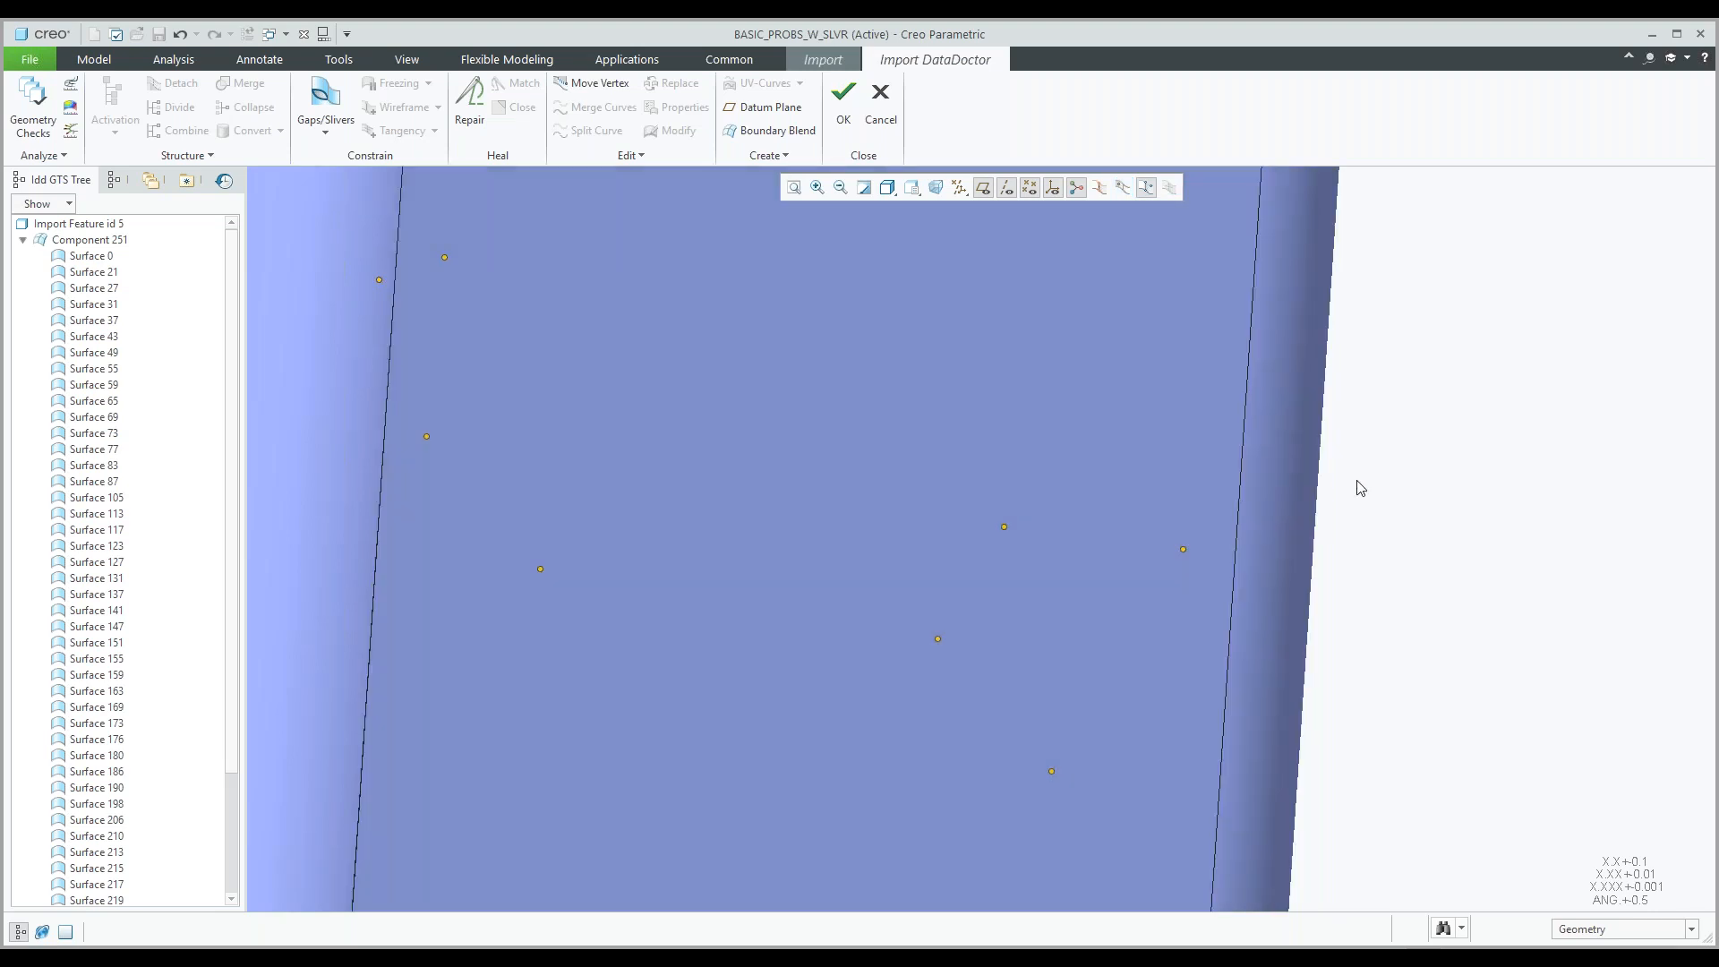
pyautogui.scroll(-5, 960, 637)
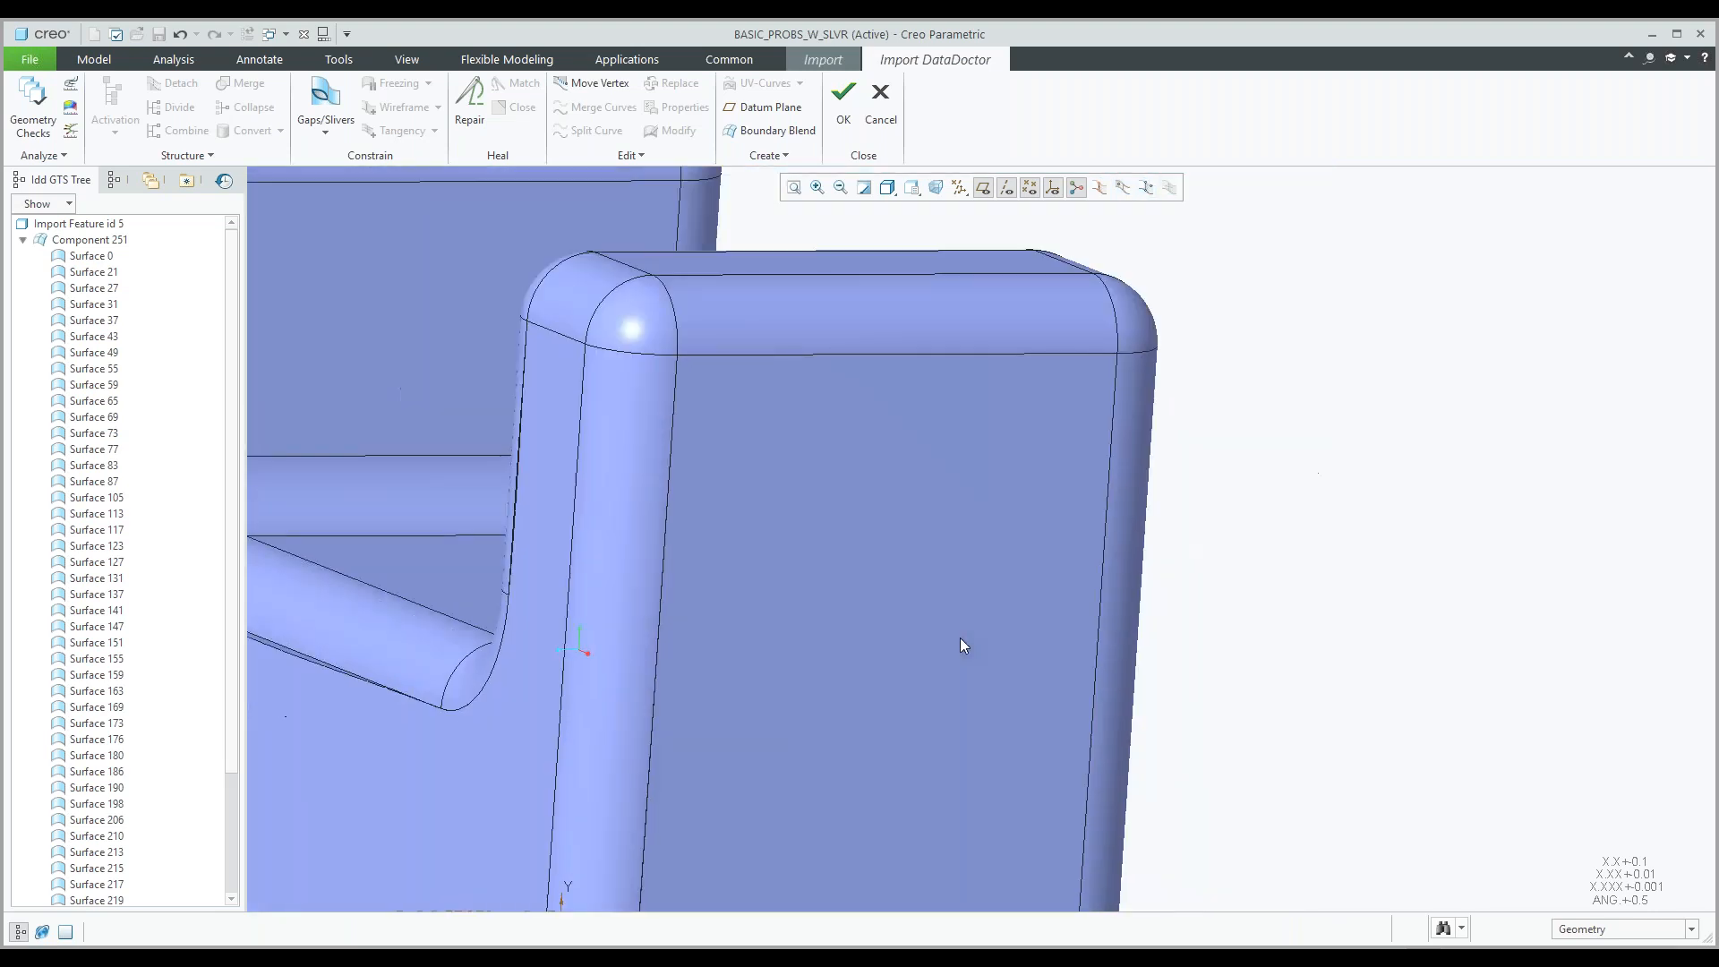
pyautogui.moveTo(765, 643); pyautogui.dragTo(922, 570, button='middle')
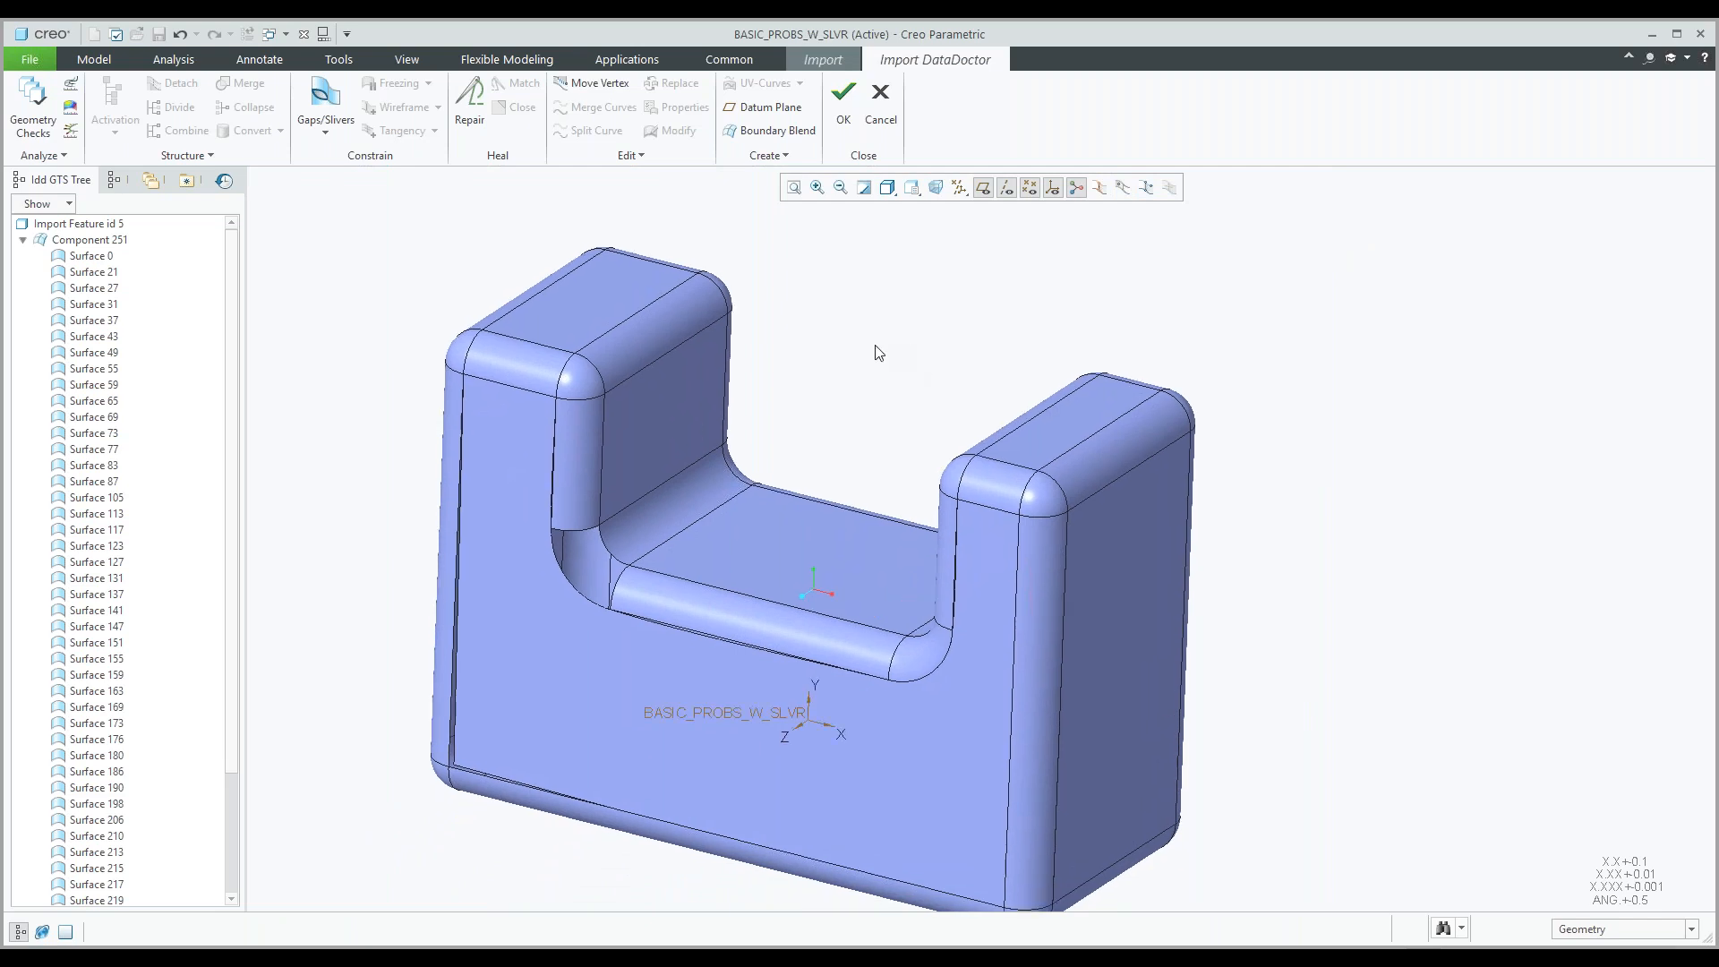
# Switch the model's display style to Wireframe.
pyautogui.click(891, 191)
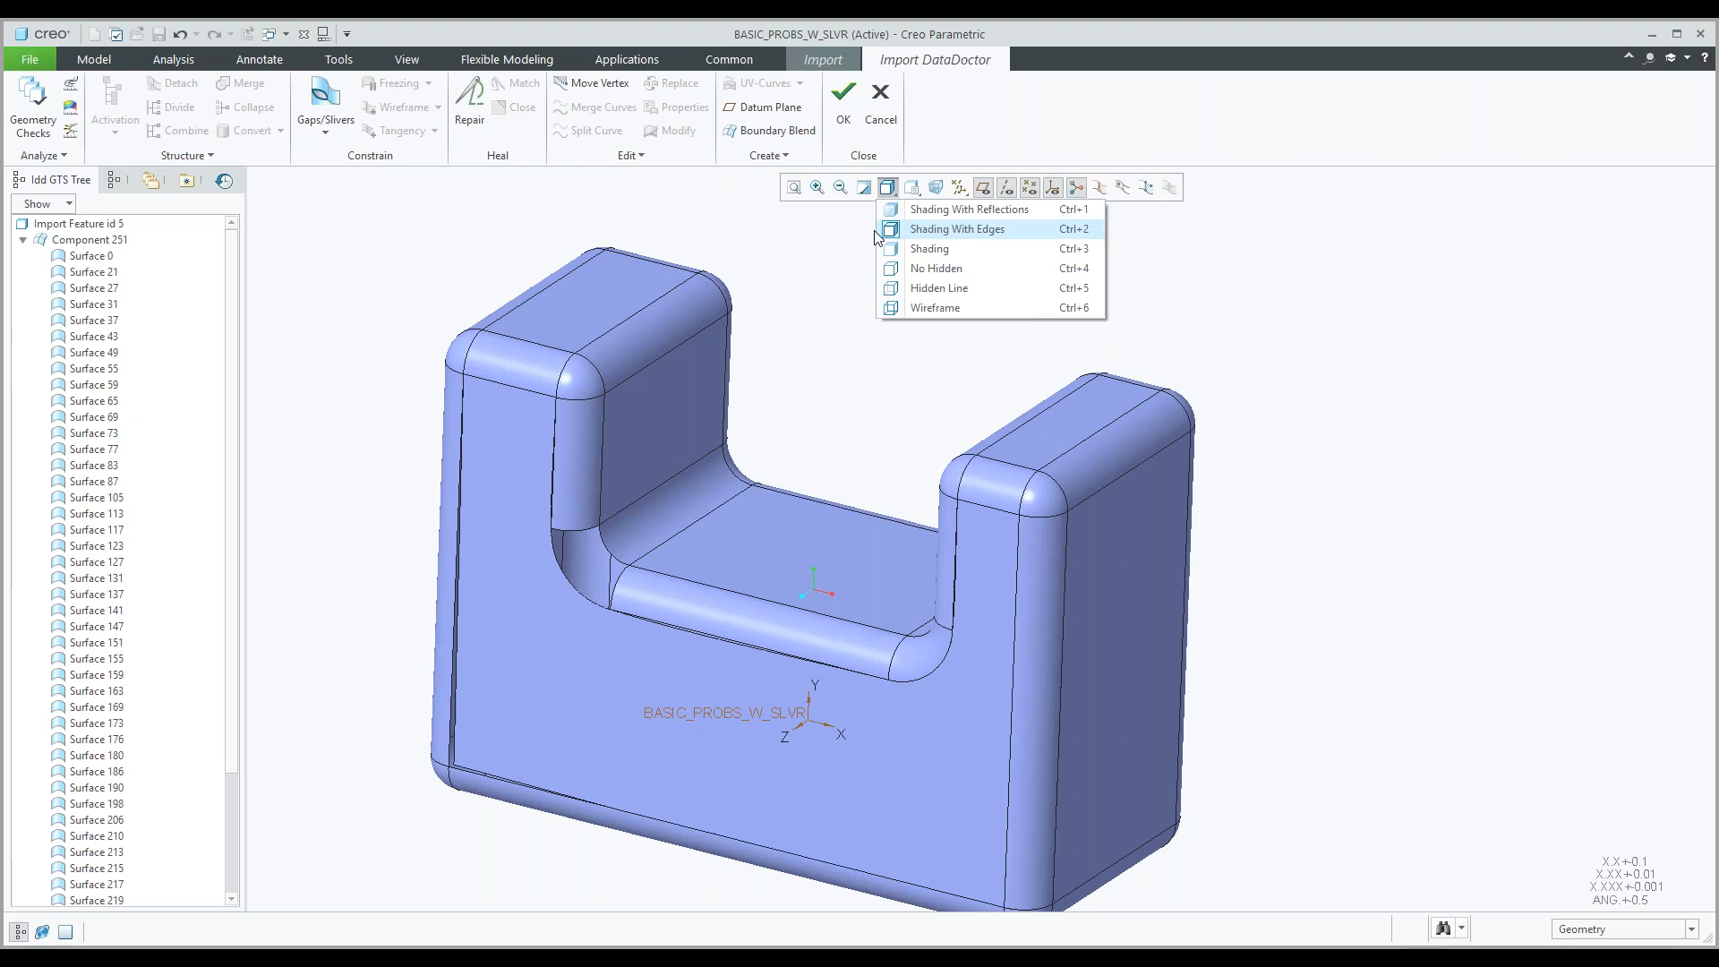
pyautogui.click(939, 310)
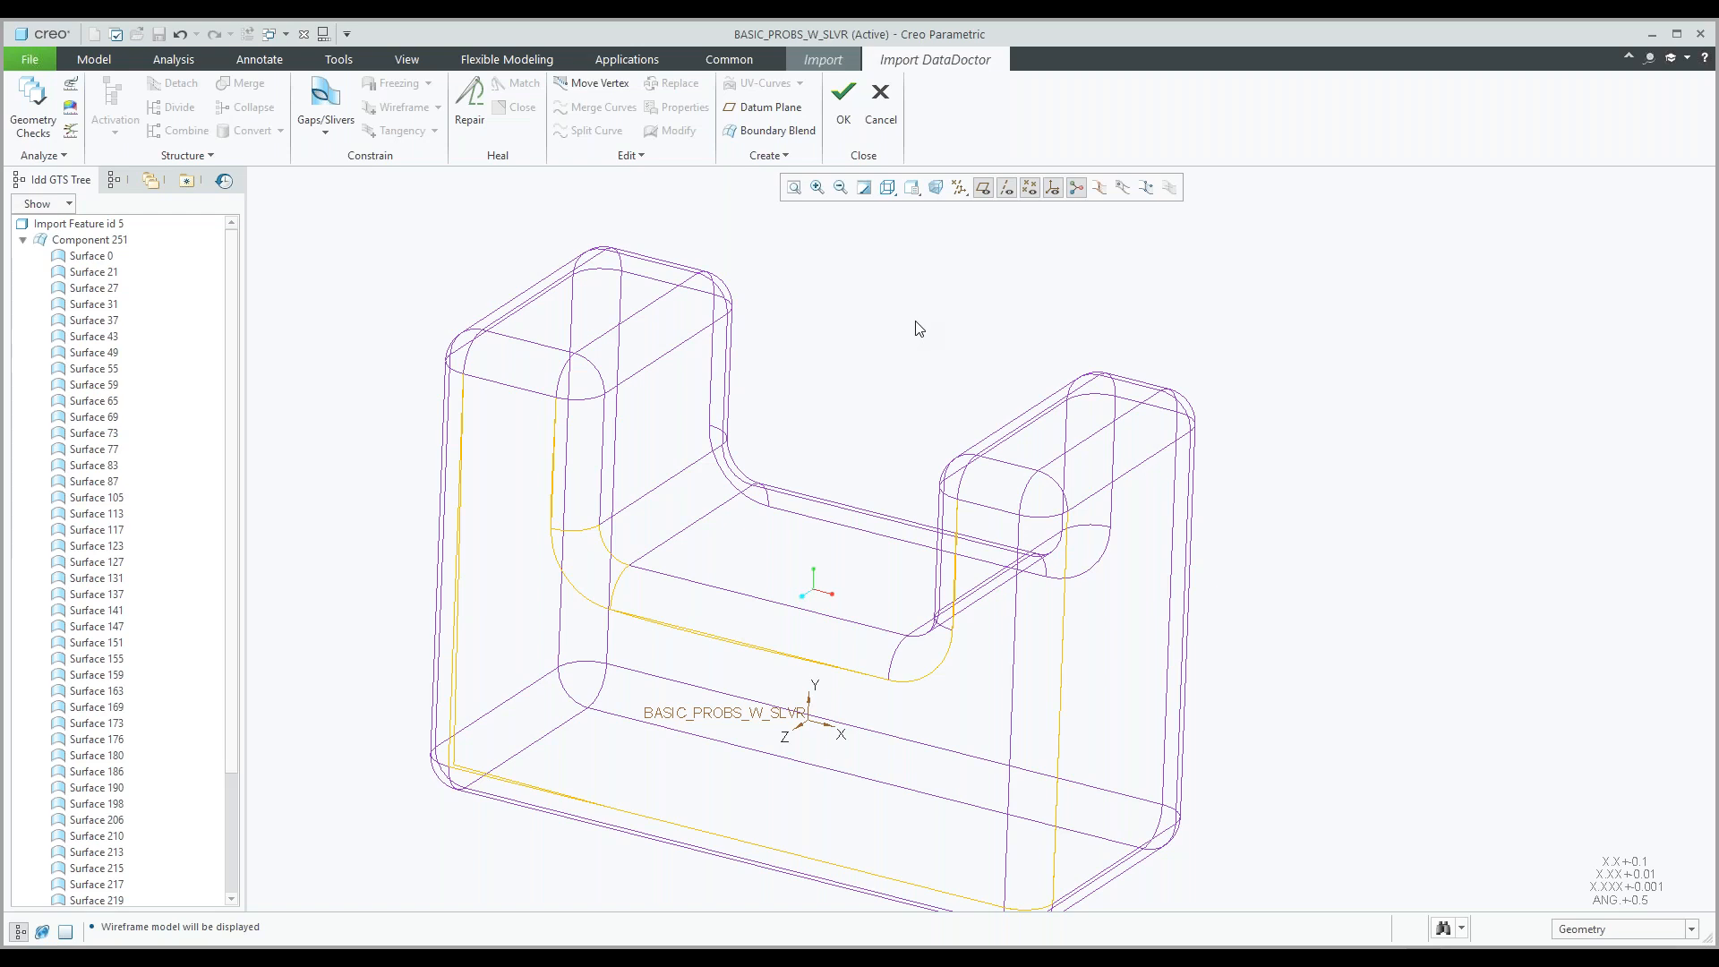
pyautogui.scroll(1, 813, 460)
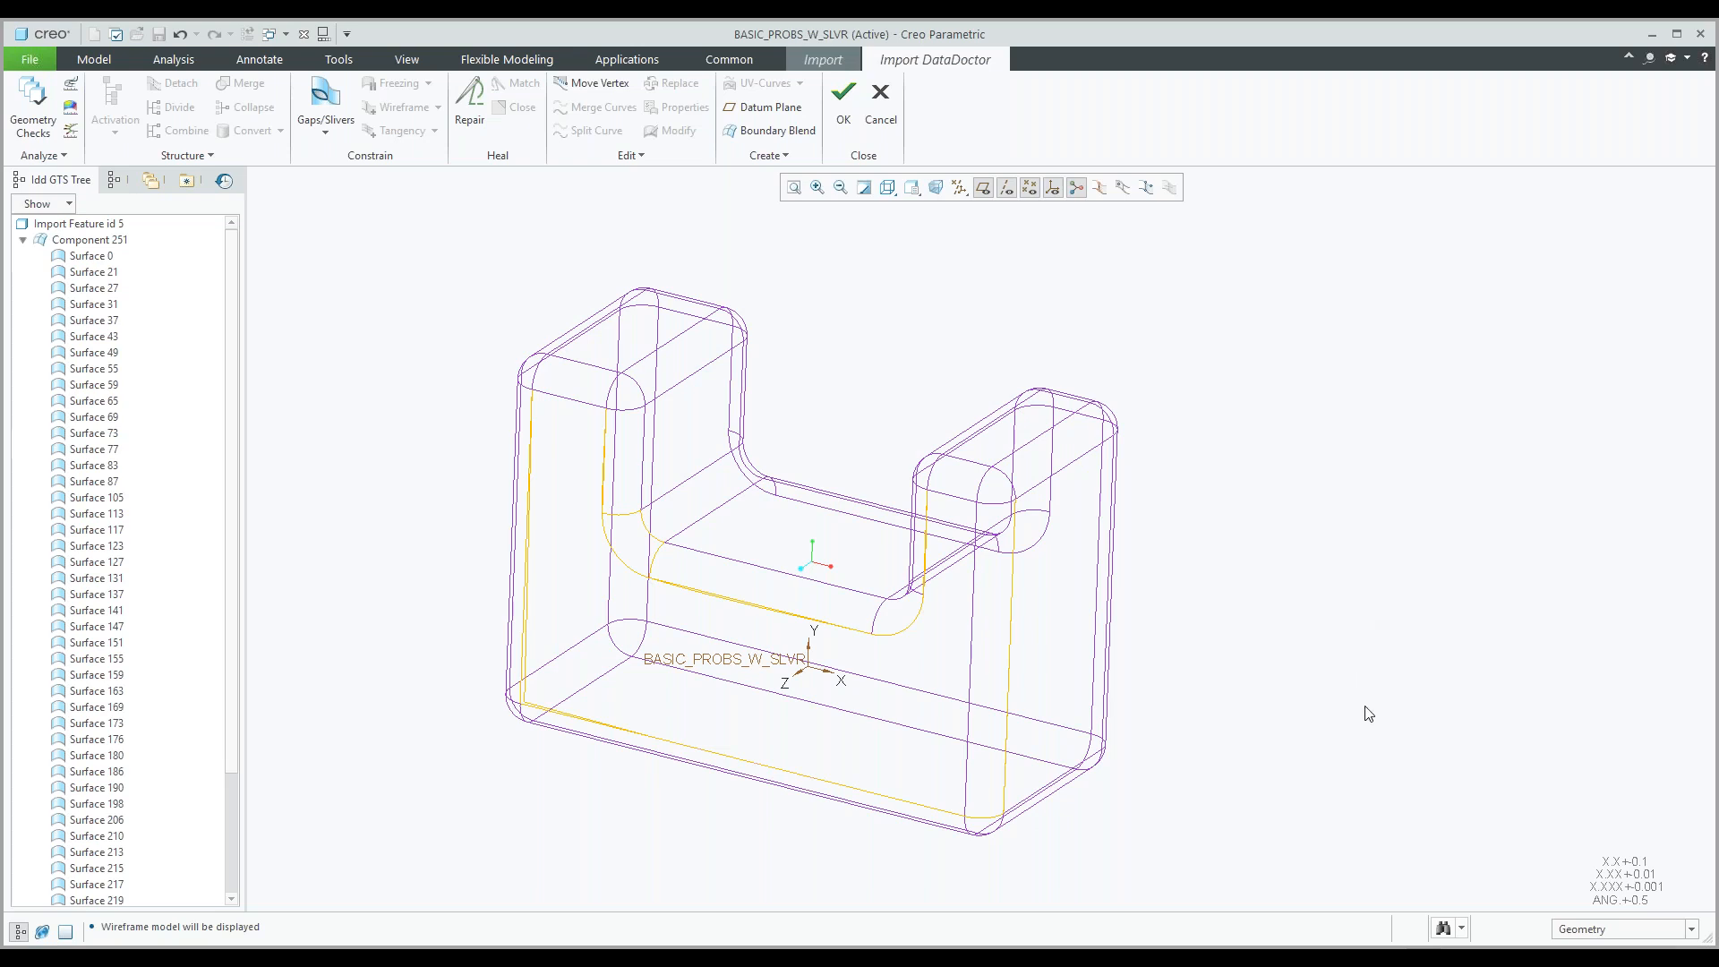
# Search the model for edges whose type is equal to One-Sided.
pyautogui.click(1442, 928)
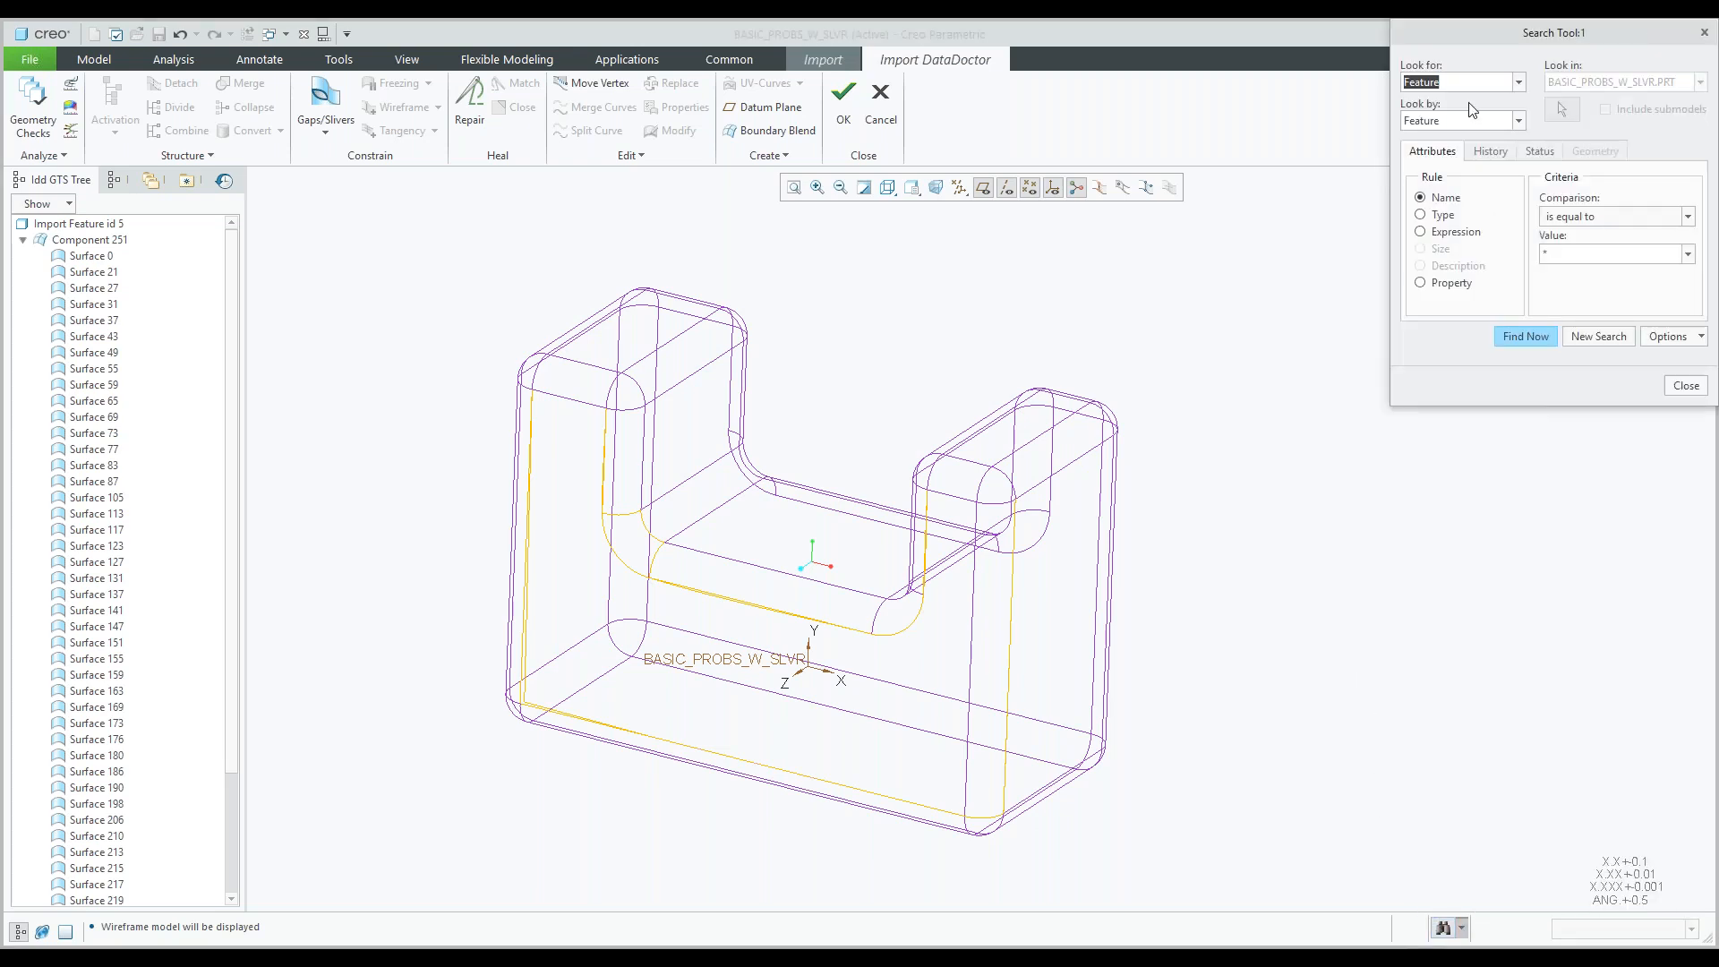
pyautogui.write('Eg')
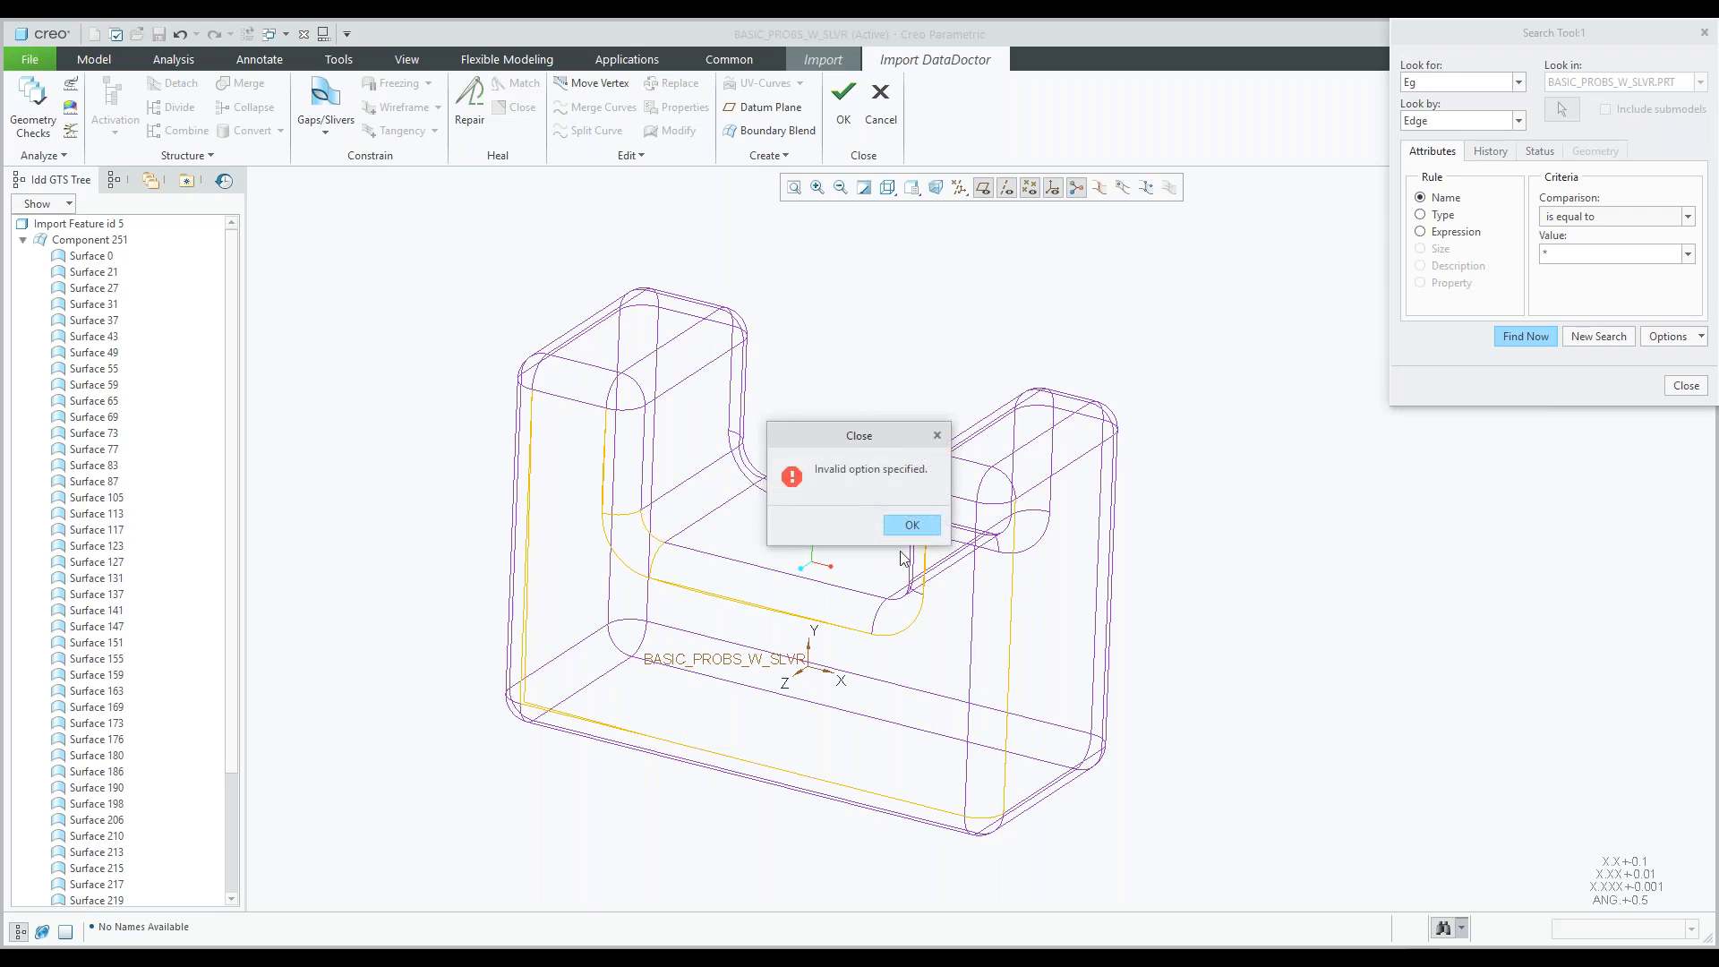
pyautogui.click(910, 523)
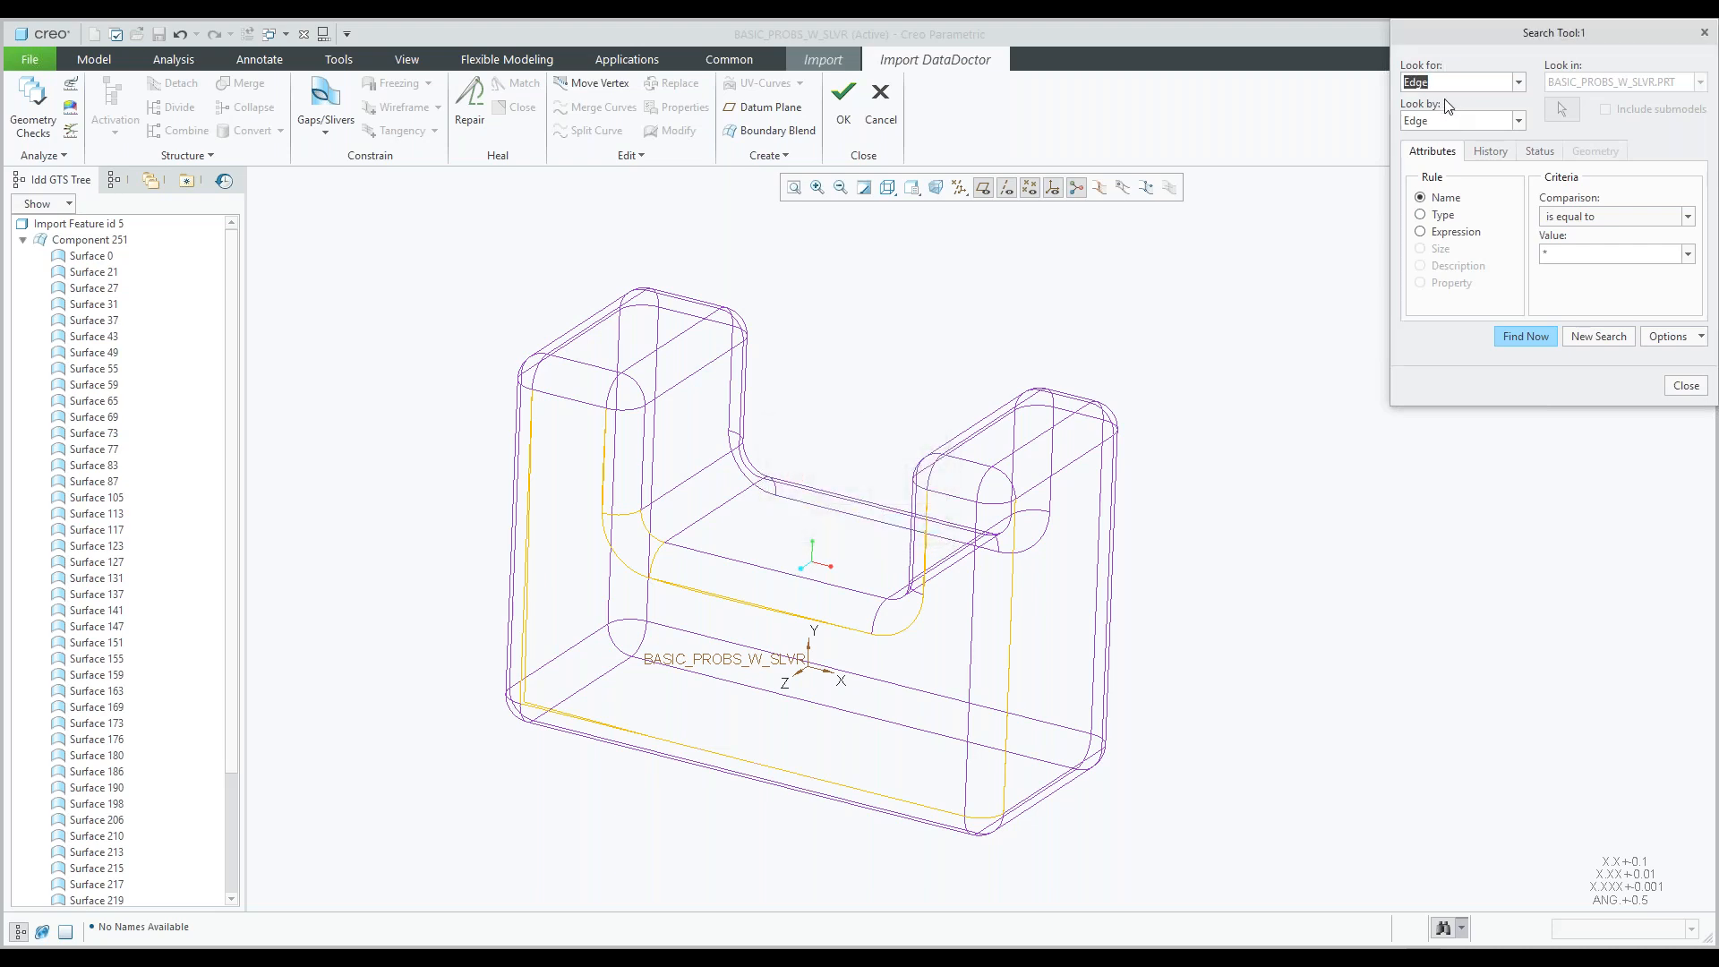
pyautogui.click(1438, 221)
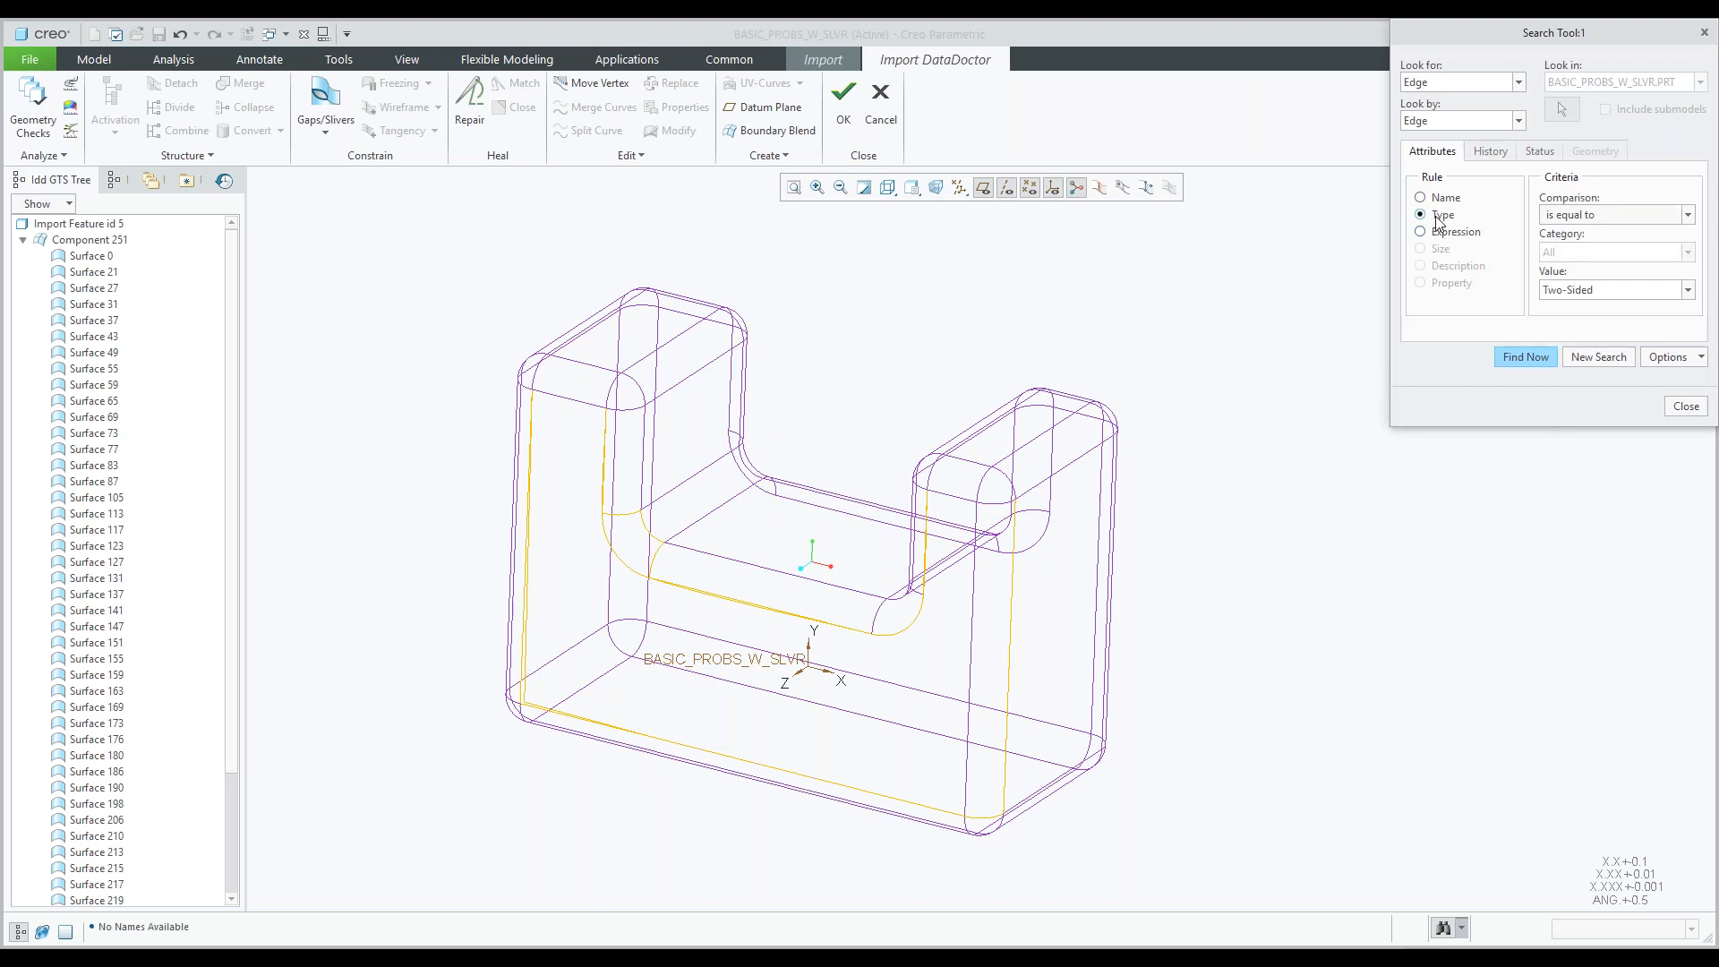
pyautogui.click(1688, 289)
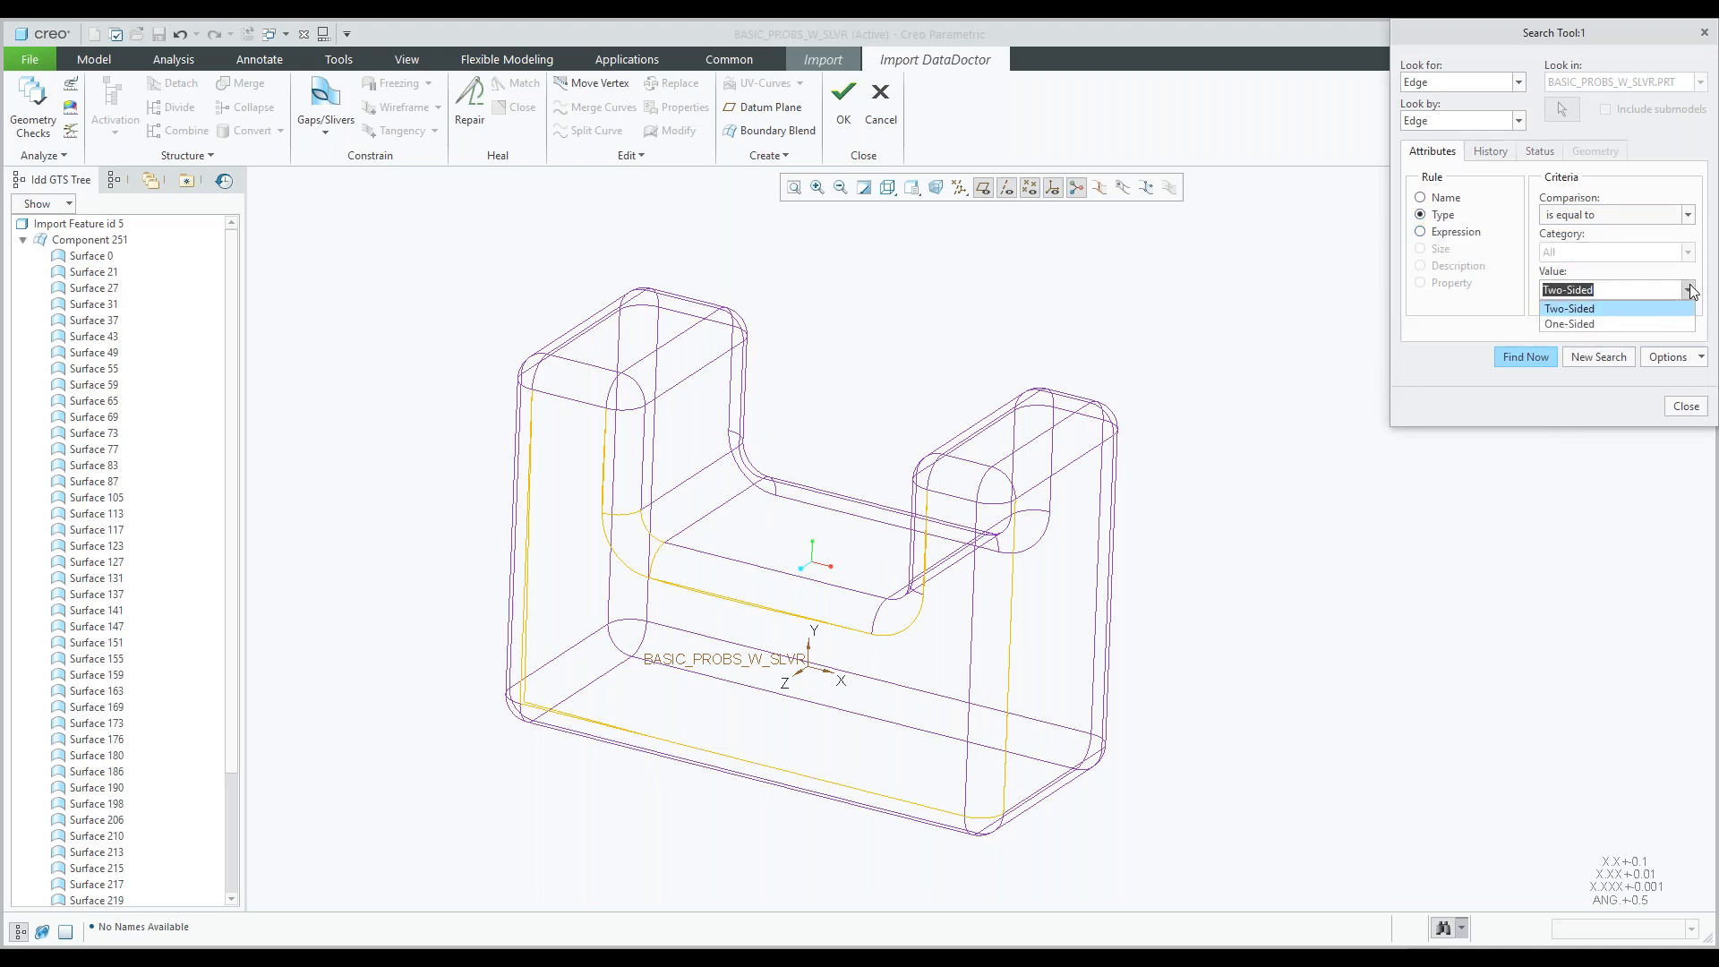
pyautogui.click(1568, 324)
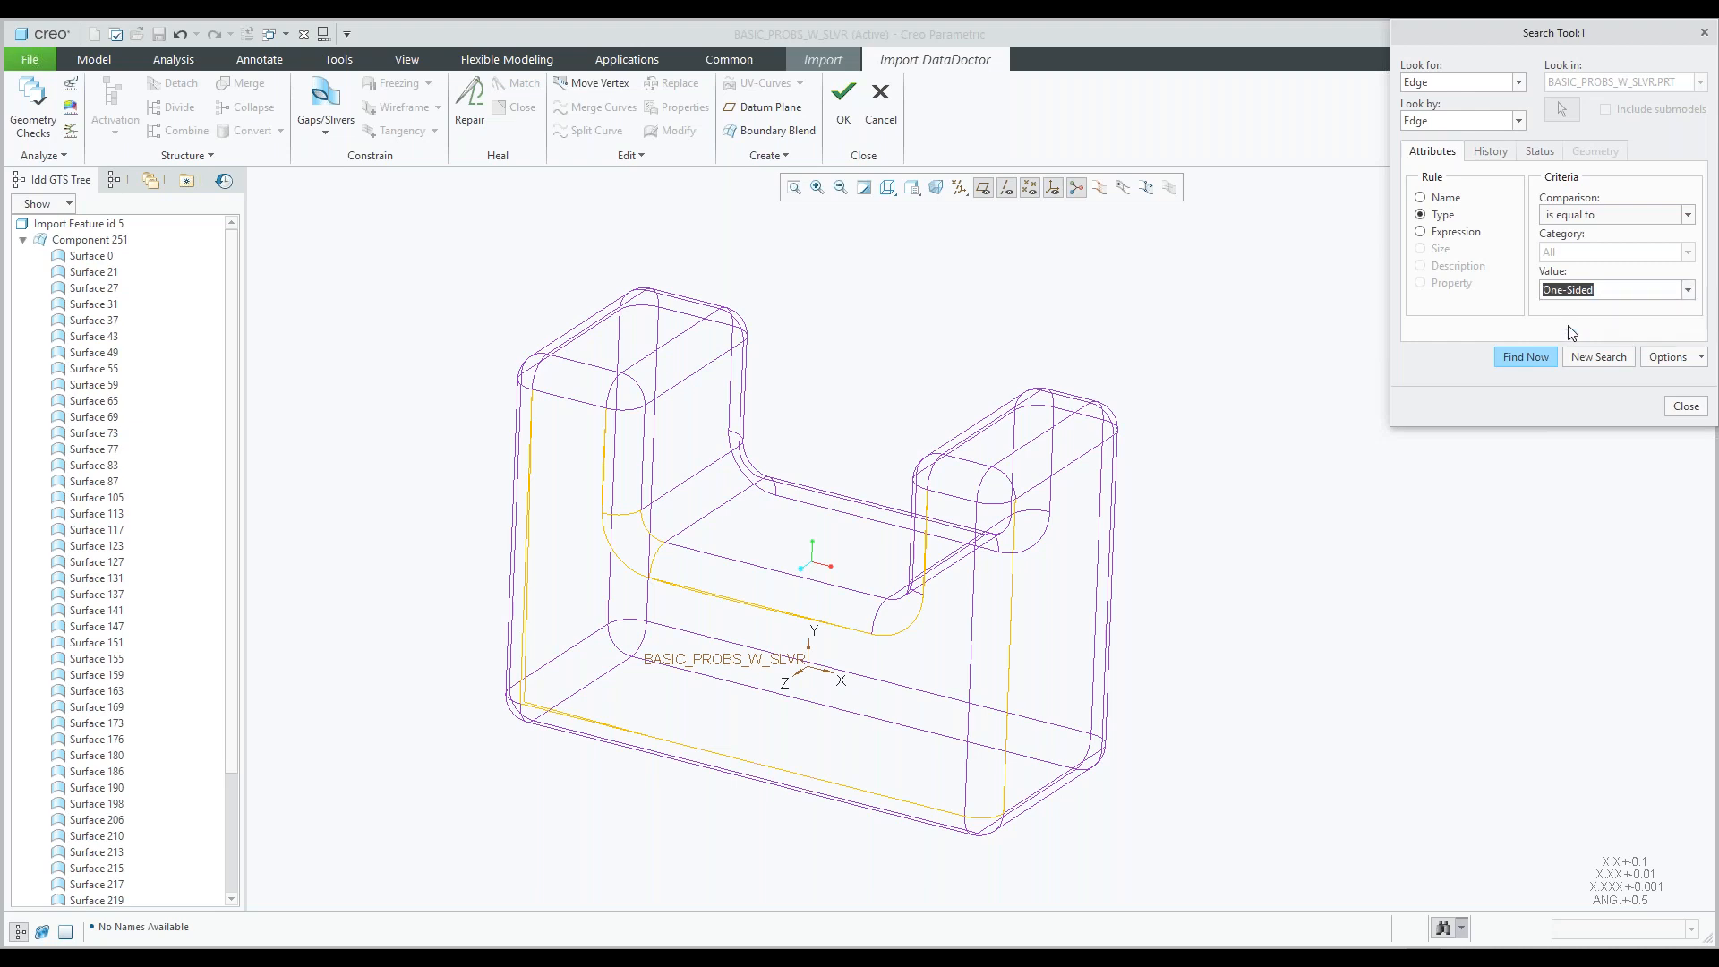
pyautogui.click(1519, 357)
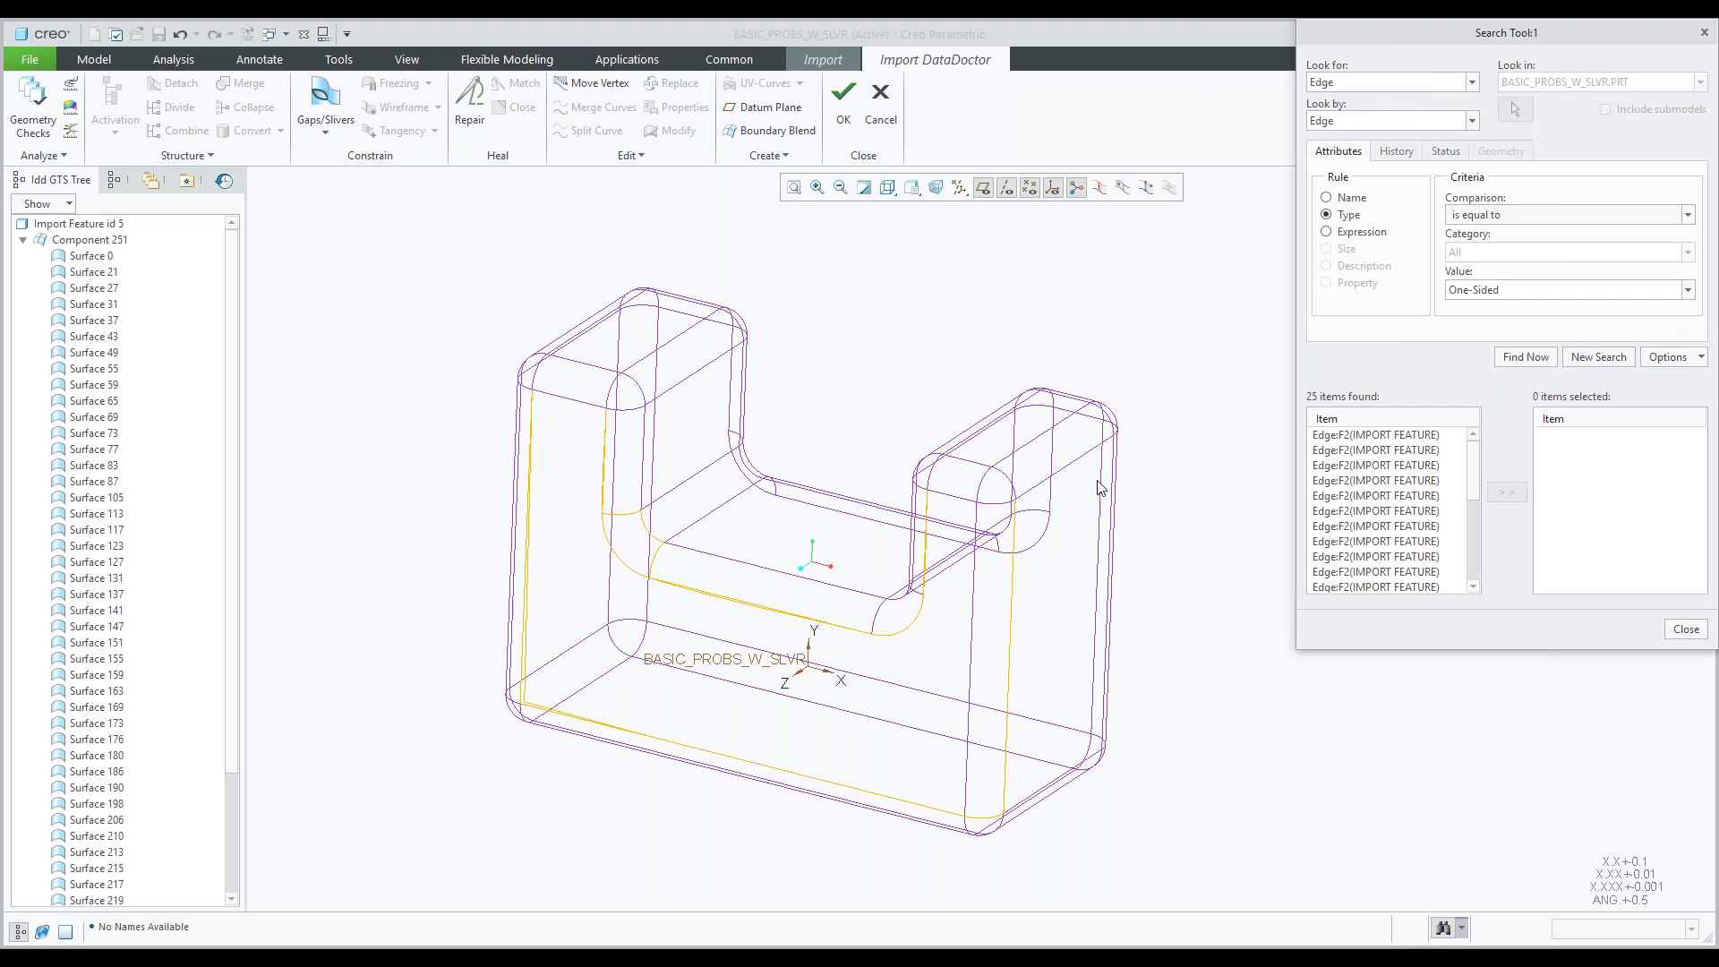
# Select all the one-sided edges found in the import feature and close the search.
pyautogui.click(1379, 438)
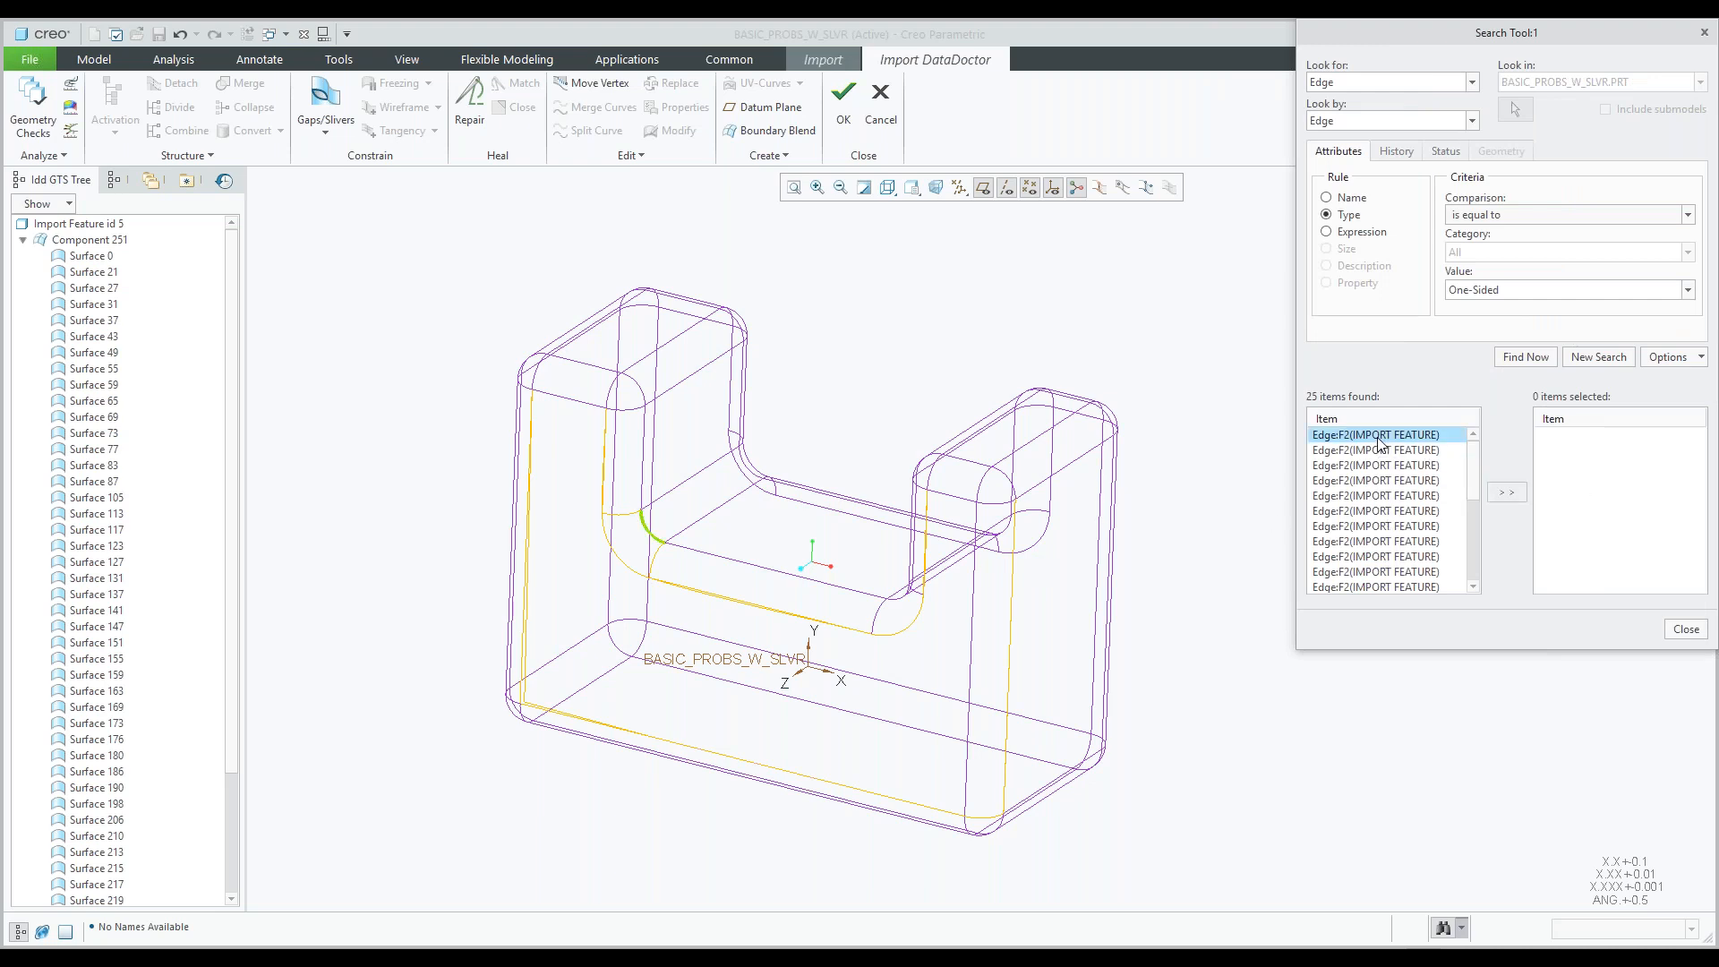
pyautogui.hotkey('ctrl', 'a')
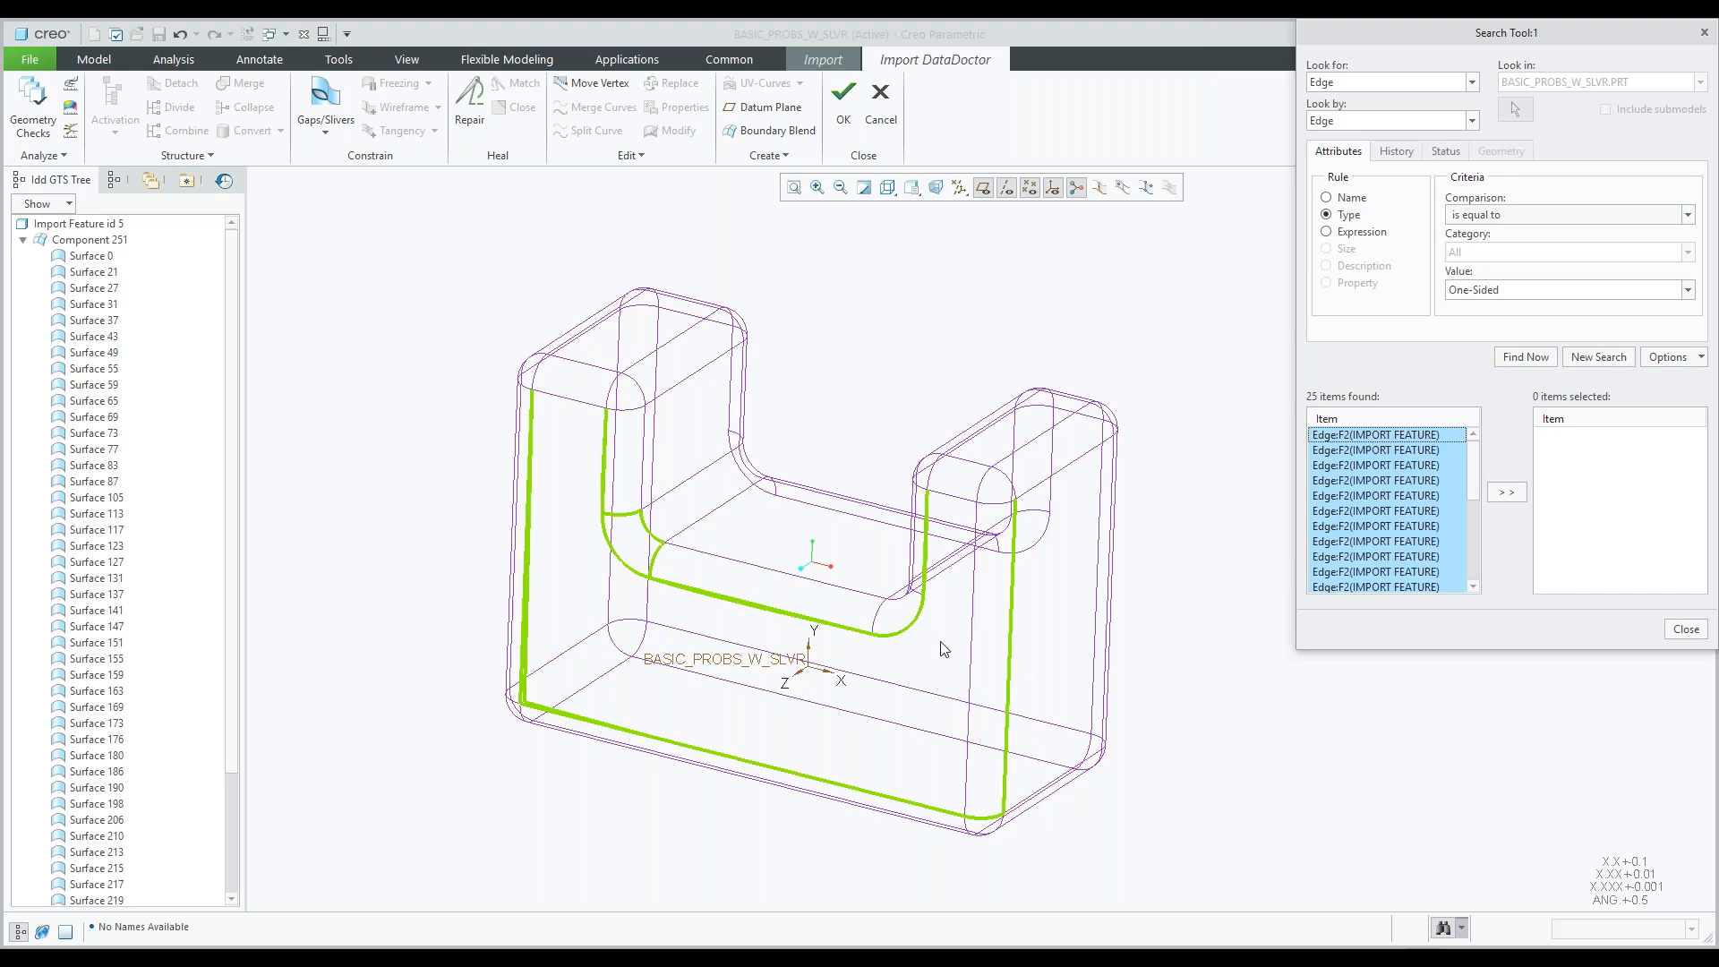
pyautogui.scroll(1, 947, 646)
pyautogui.scroll(1, 948, 647)
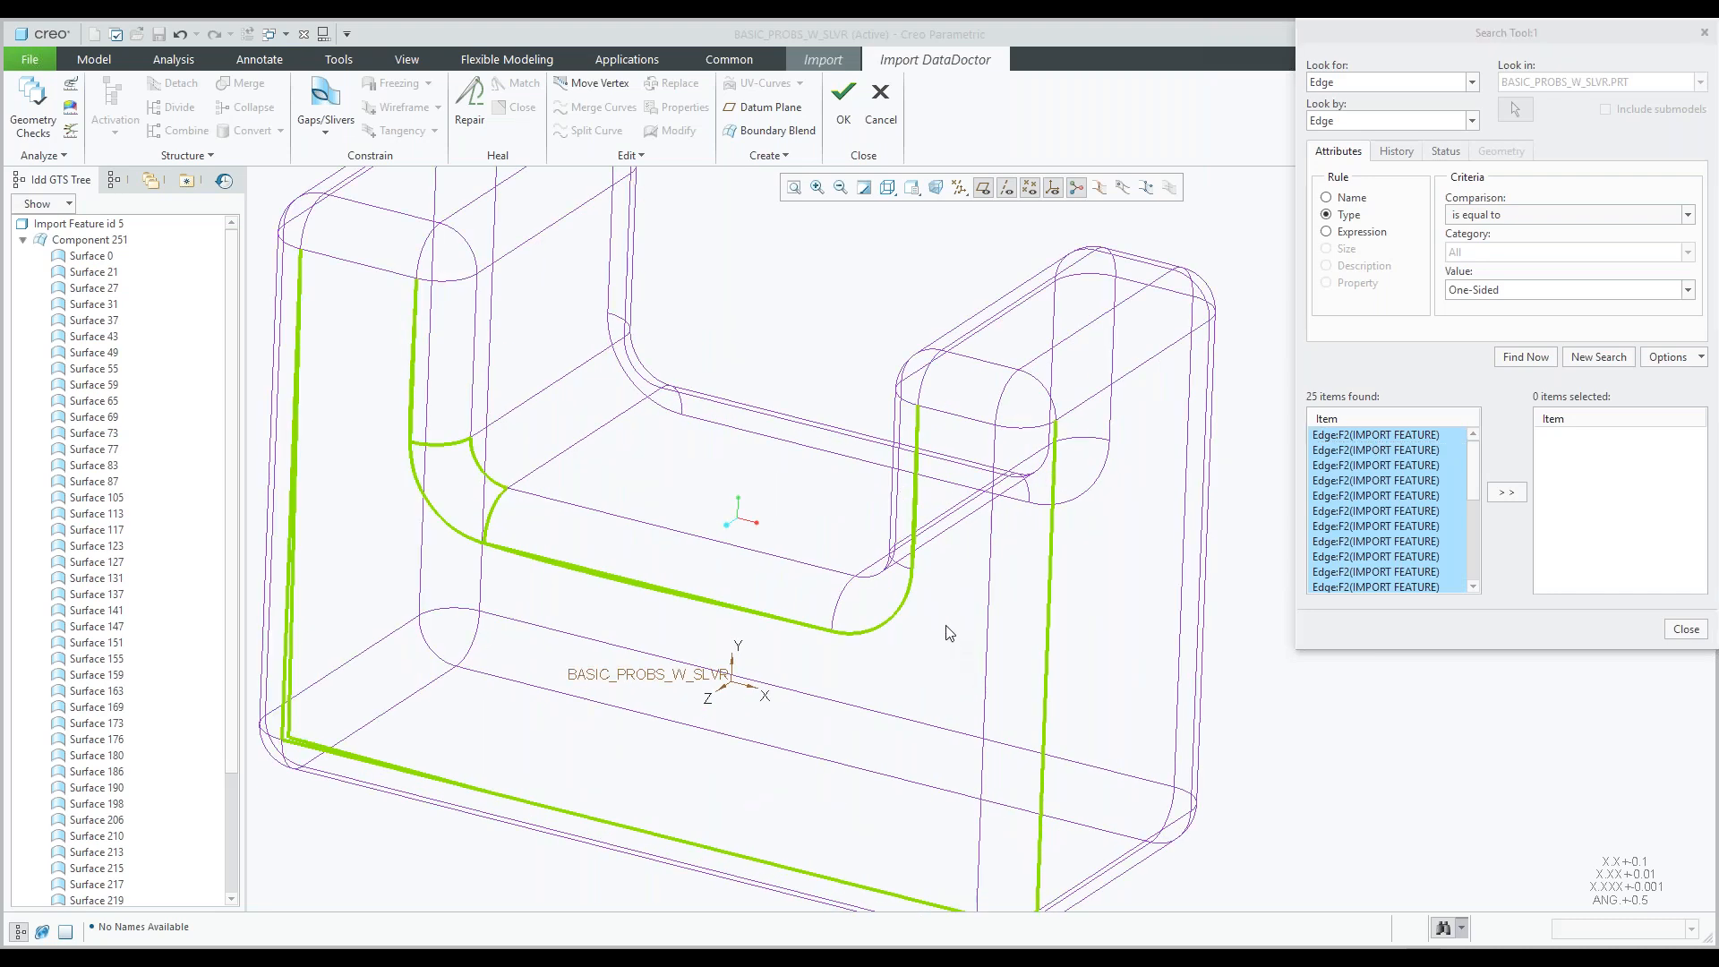
pyautogui.moveTo(947, 626); pyautogui.dragTo(949, 587, button='middle')
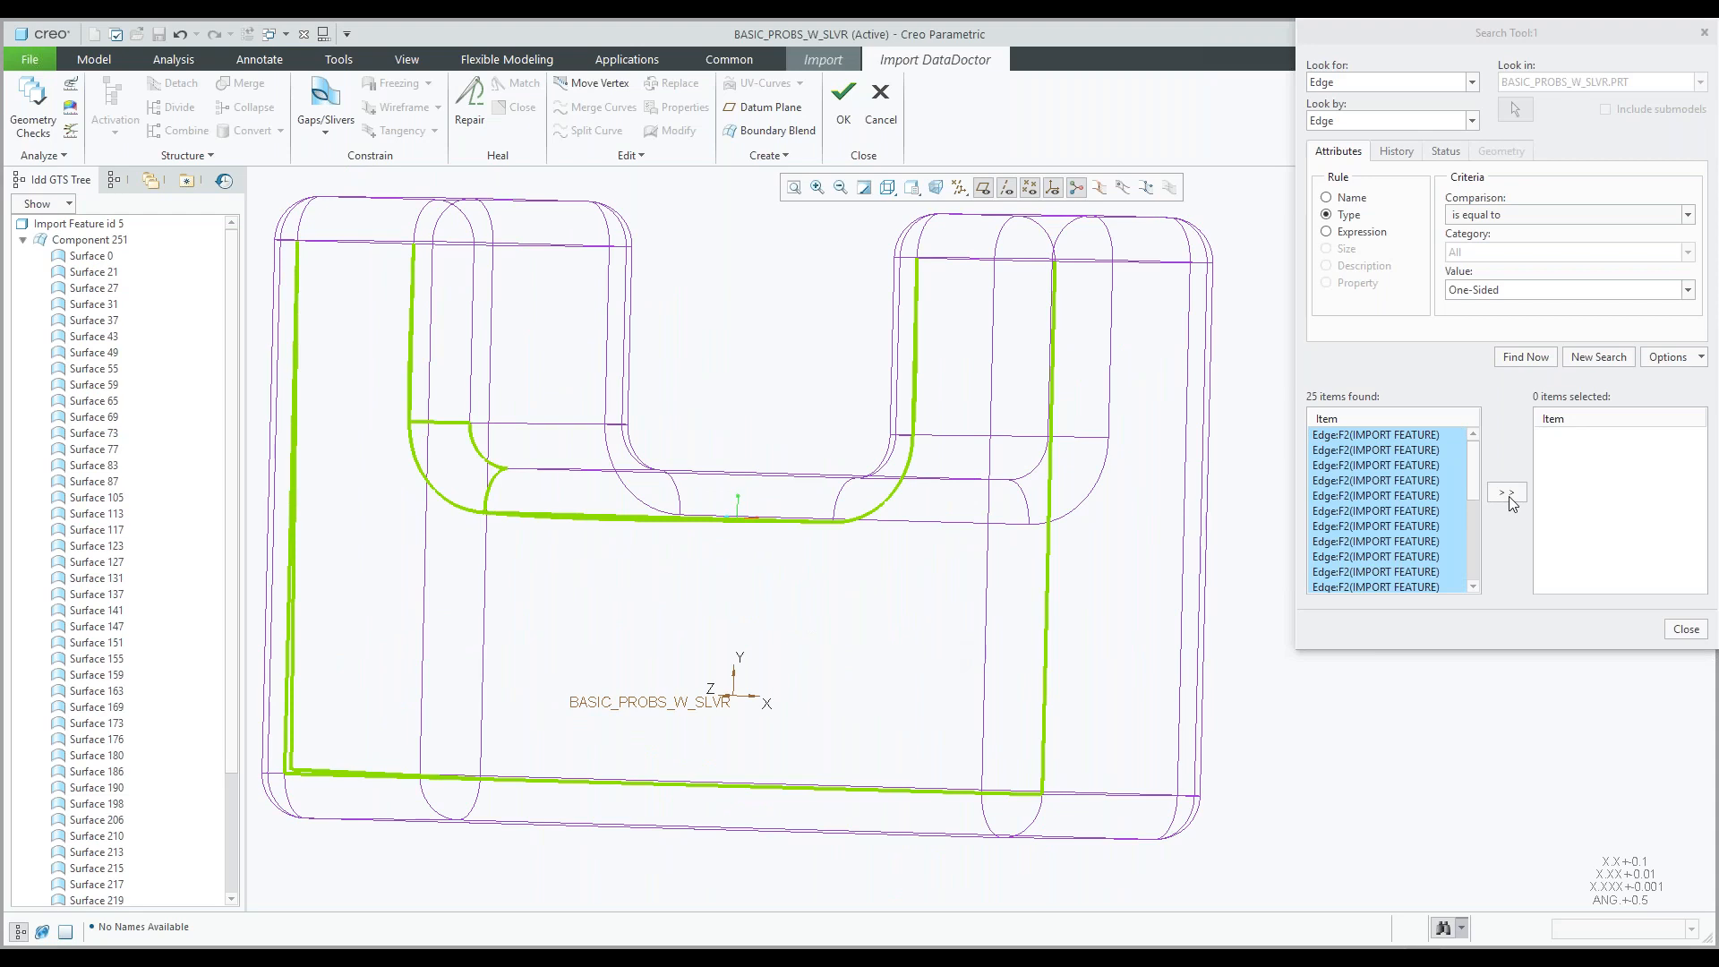
pyautogui.click(1507, 496)
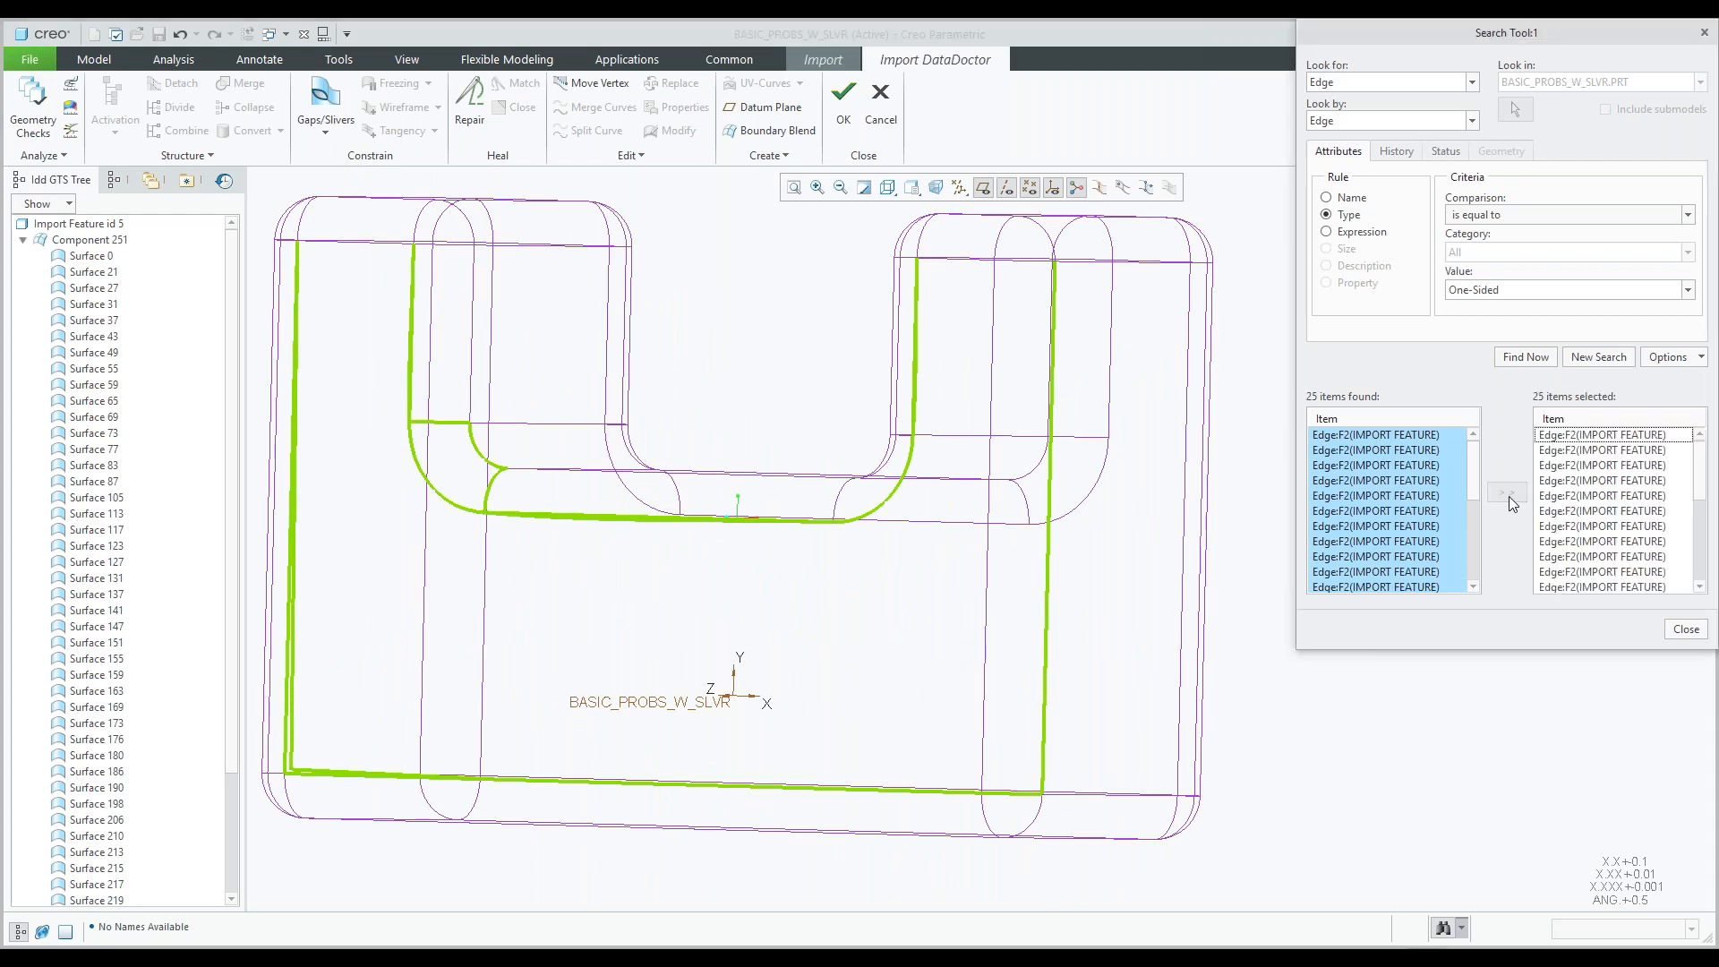
pyautogui.click(1684, 629)
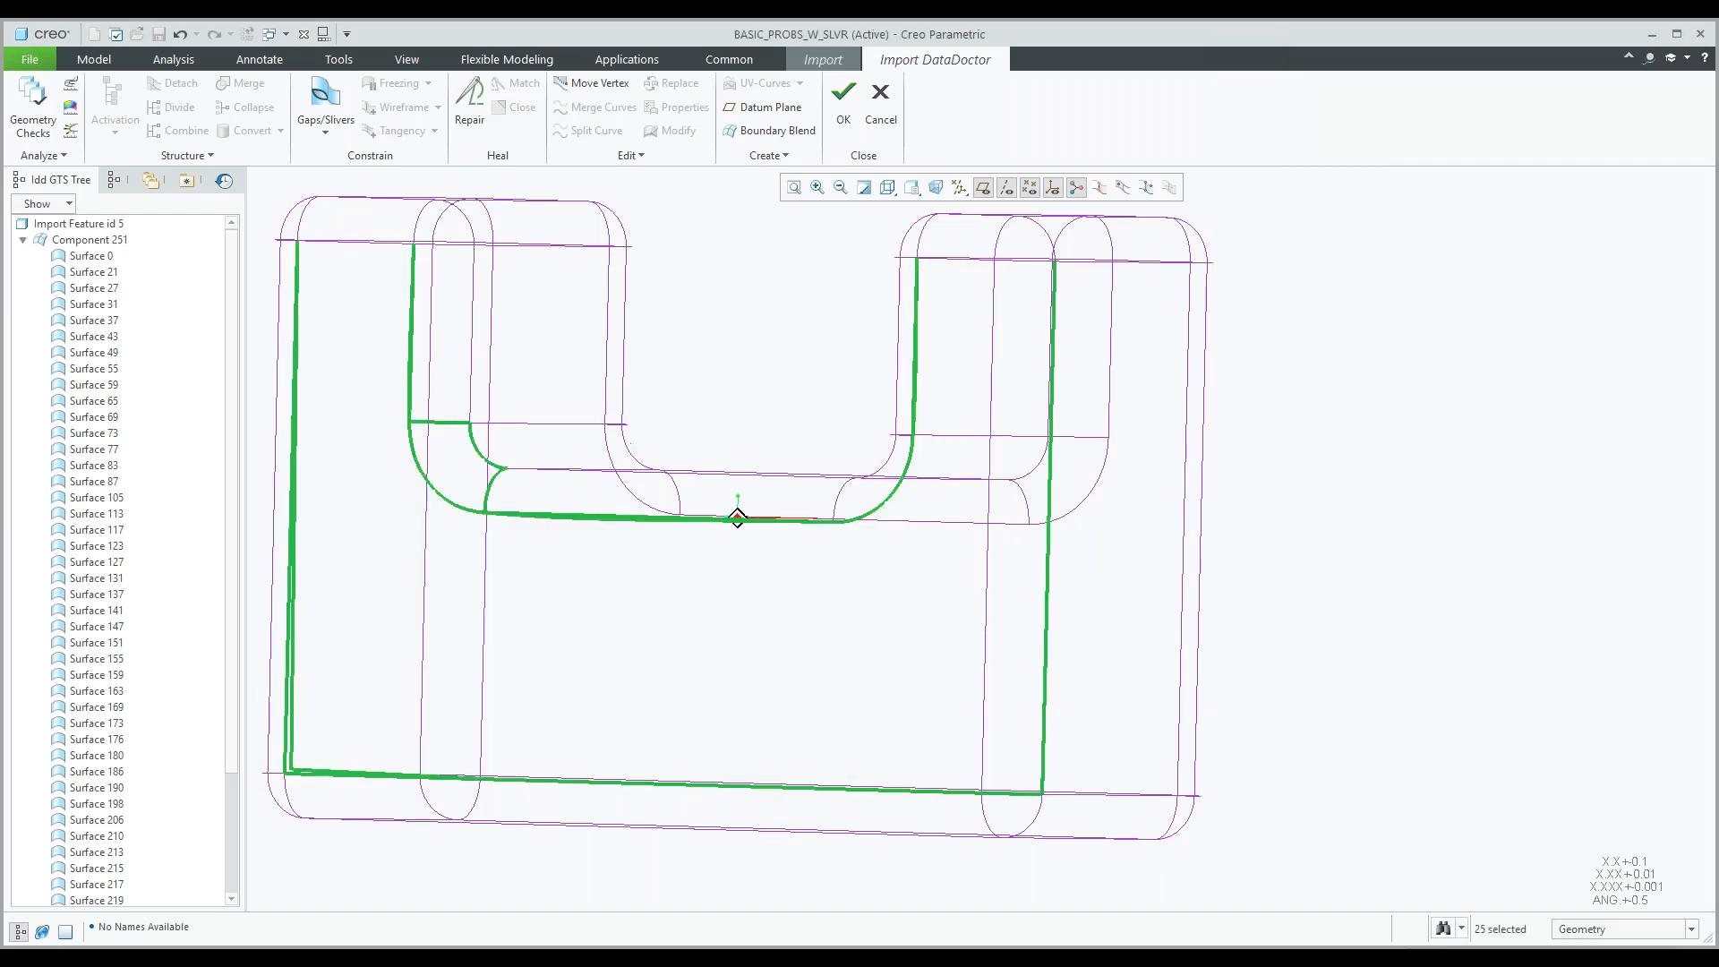
# Clear the edge selection and examine the wireframe edge colors around the rounded corner of the part's upright arm.
pyautogui.moveTo(738, 518); pyautogui.dragTo(738, 588, button='middle')
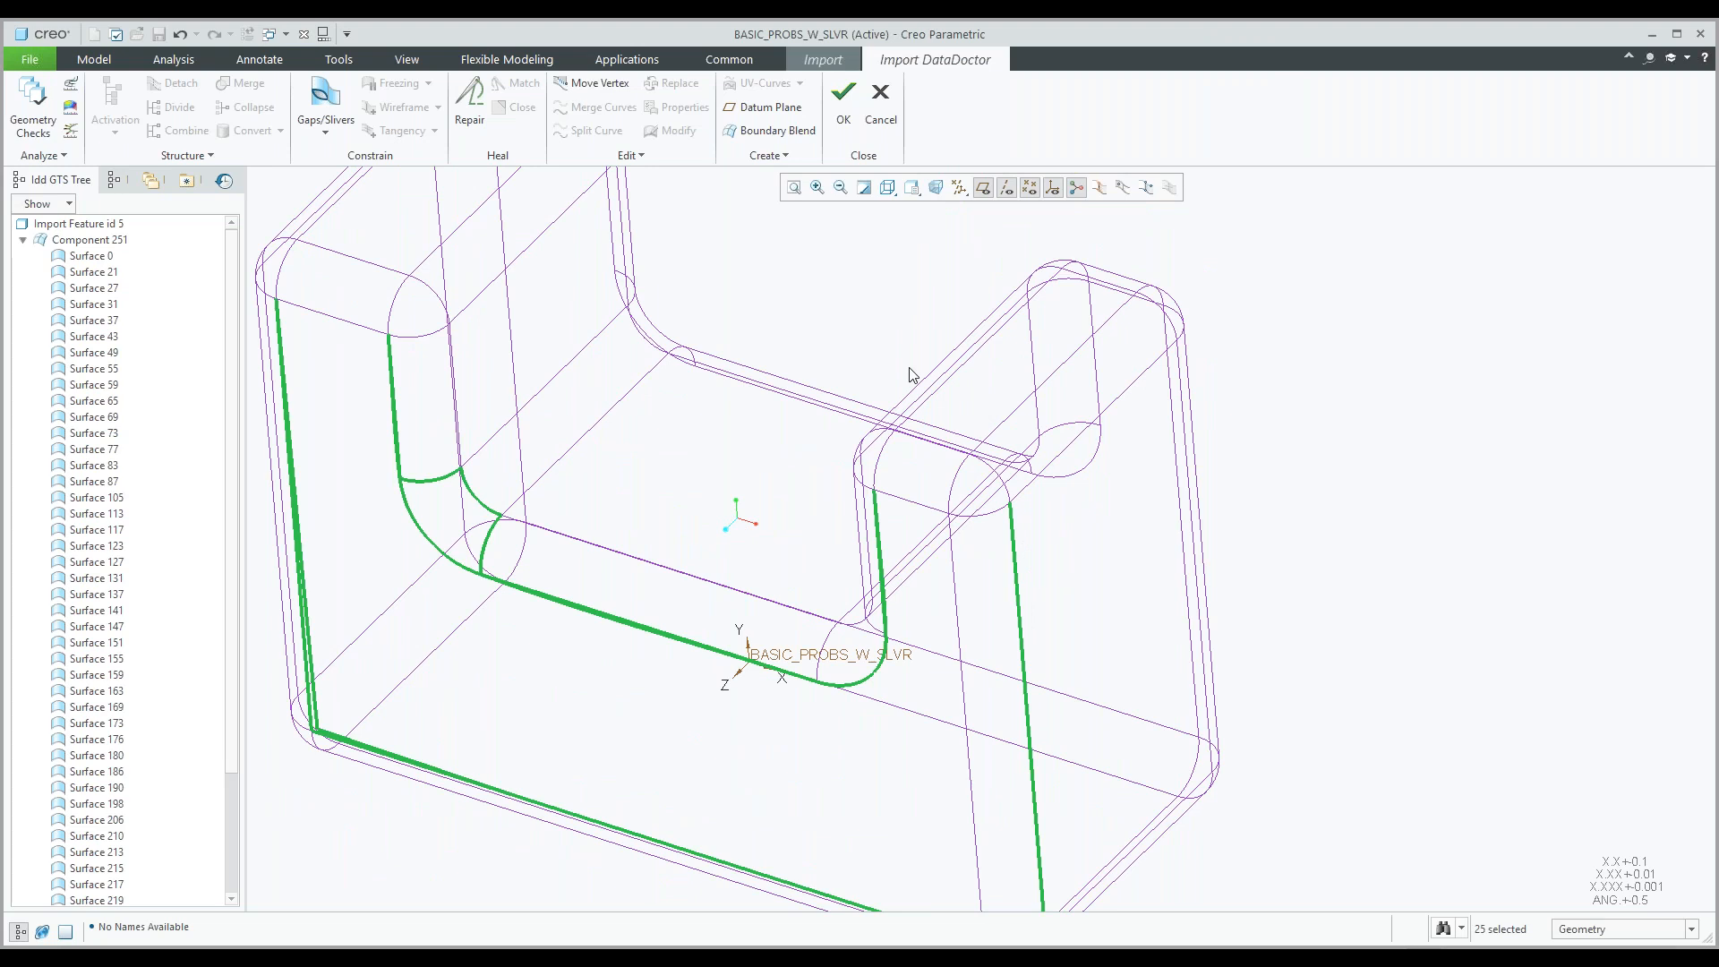
pyautogui.click(1433, 466)
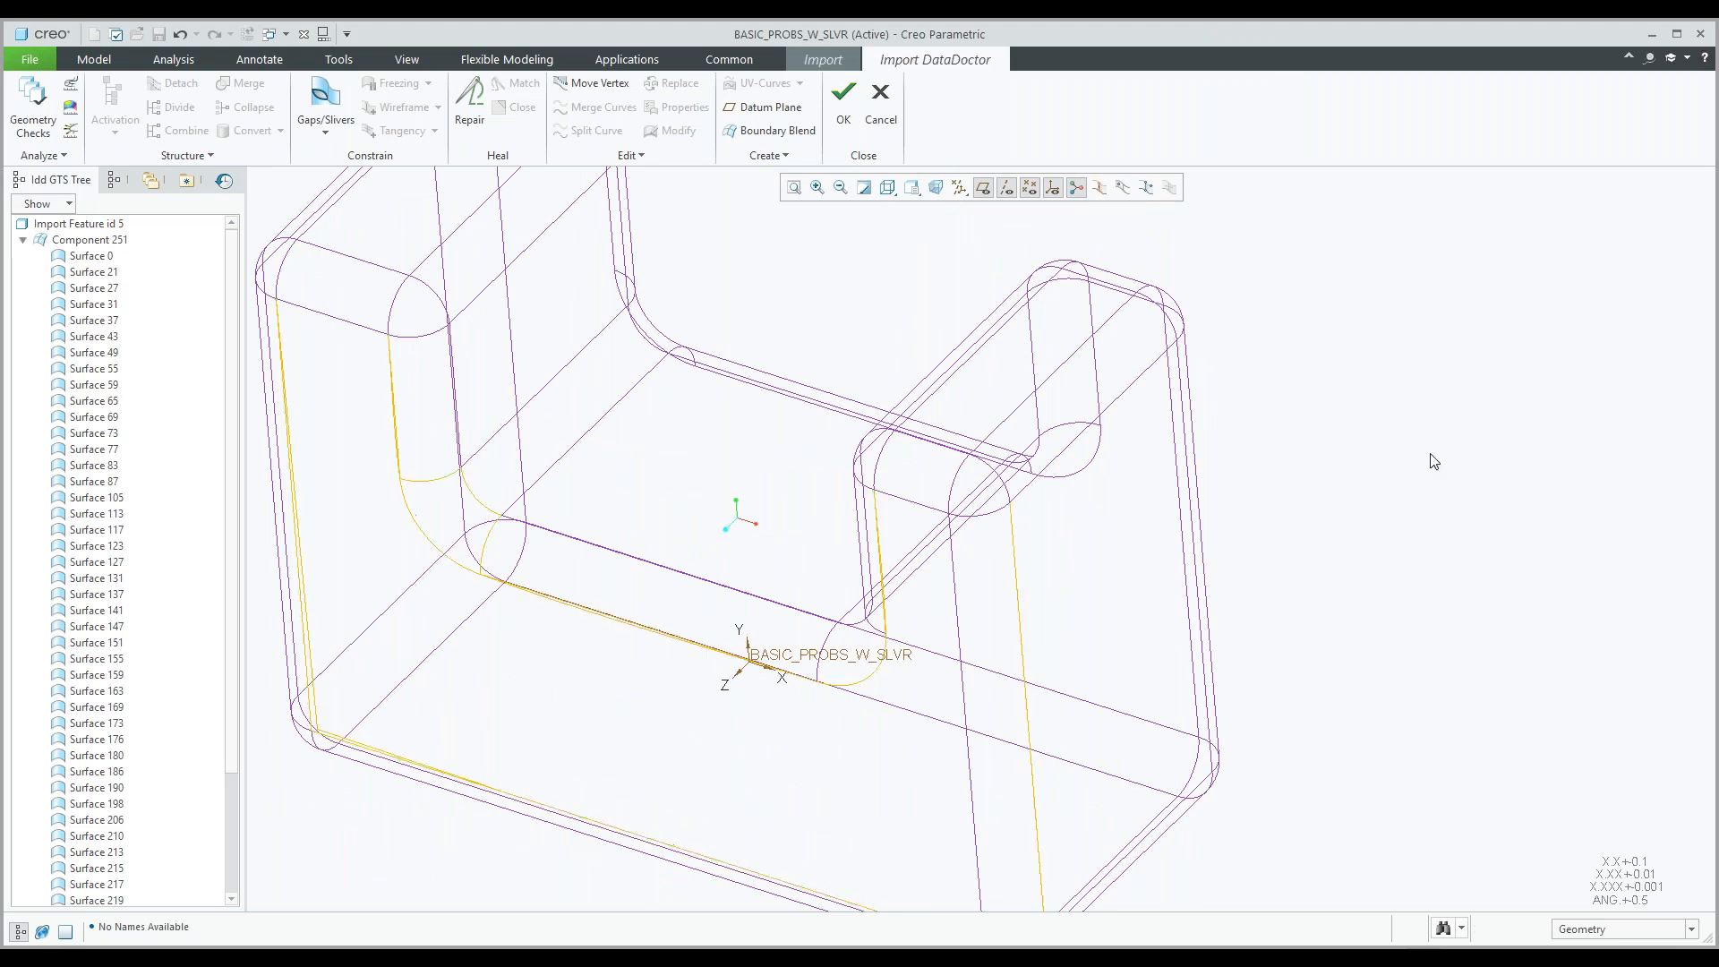
pyautogui.scroll(-10, 933, 470)
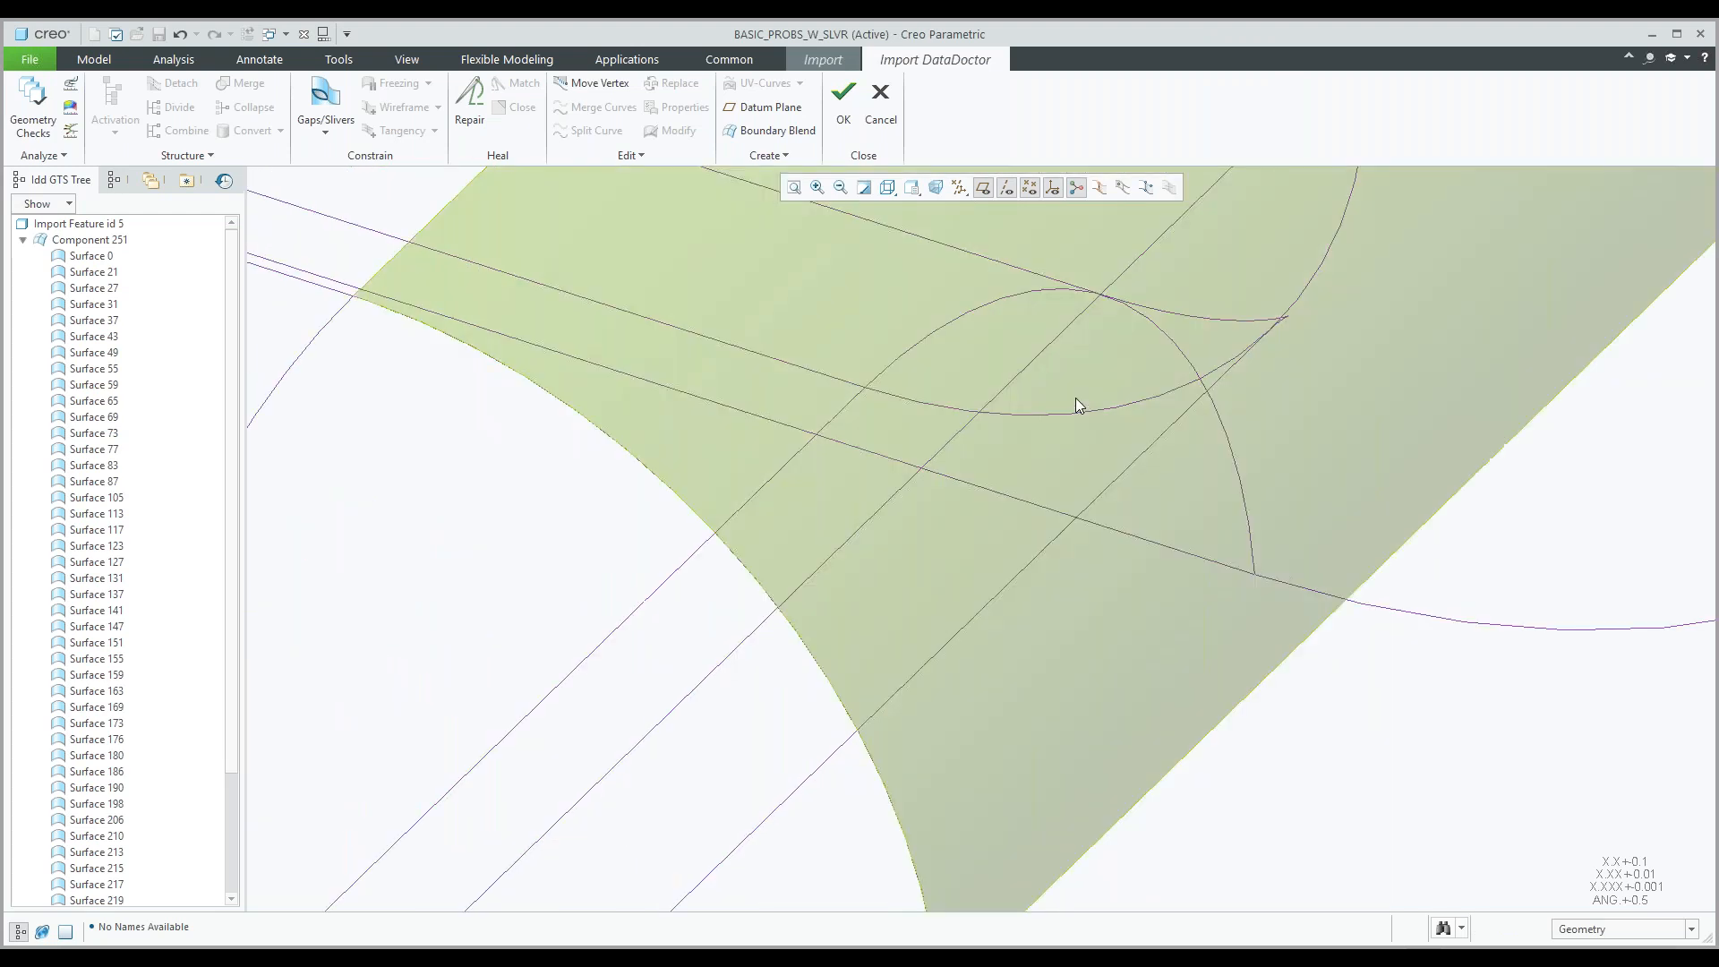
pyautogui.keyDown('shift'); pyautogui.moveTo(1032, 429); pyautogui.dragTo(1163, 316, button='middle'); pyautogui.keyUp('shift')
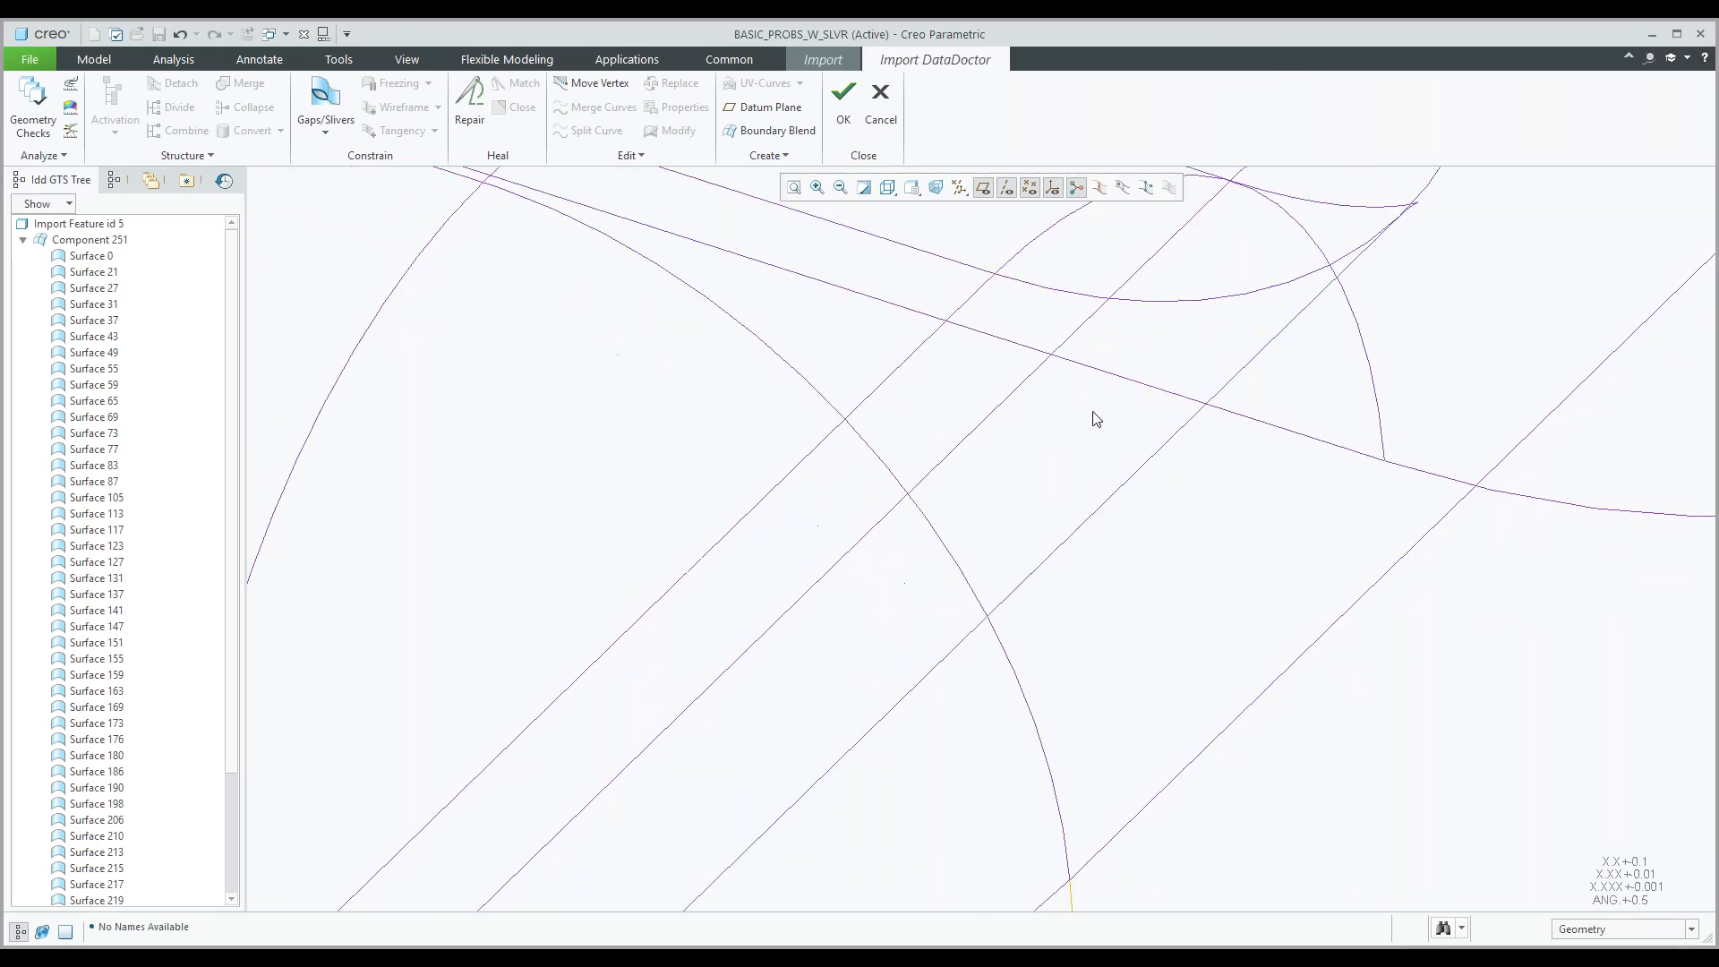
pyautogui.keyDown('shift'); pyautogui.moveTo(823, 694); pyautogui.dragTo(1117, 425, button='middle'); pyautogui.keyUp('shift')
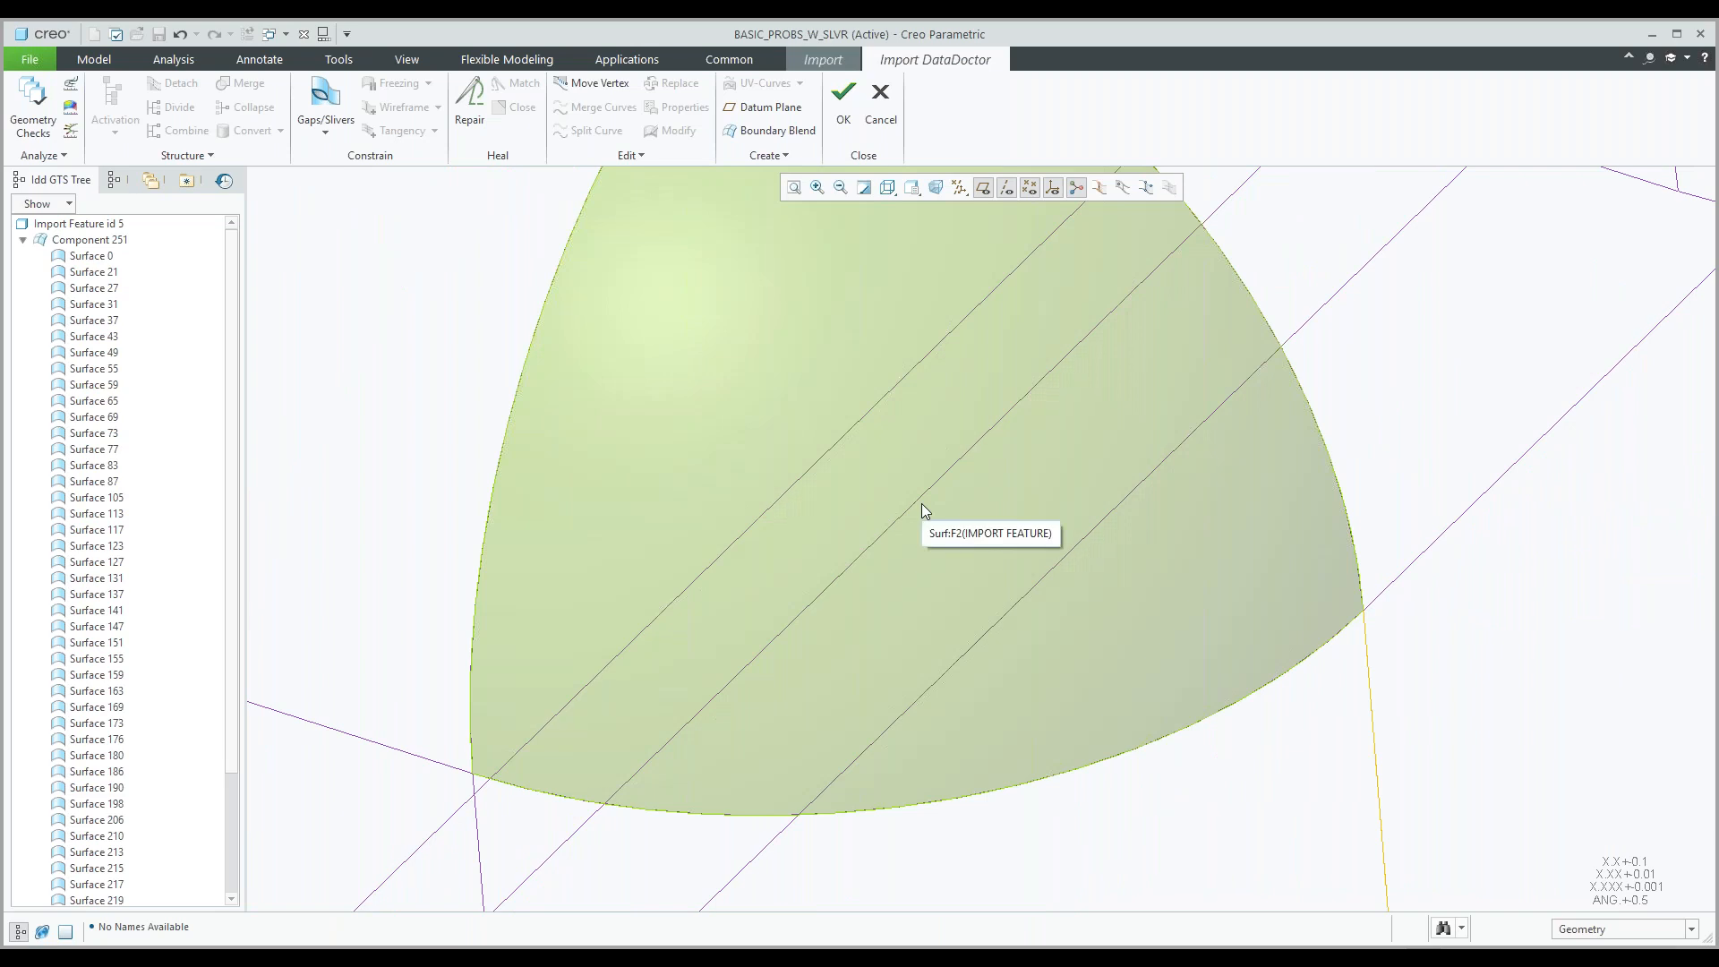
pyautogui.scroll(5, 925, 510)
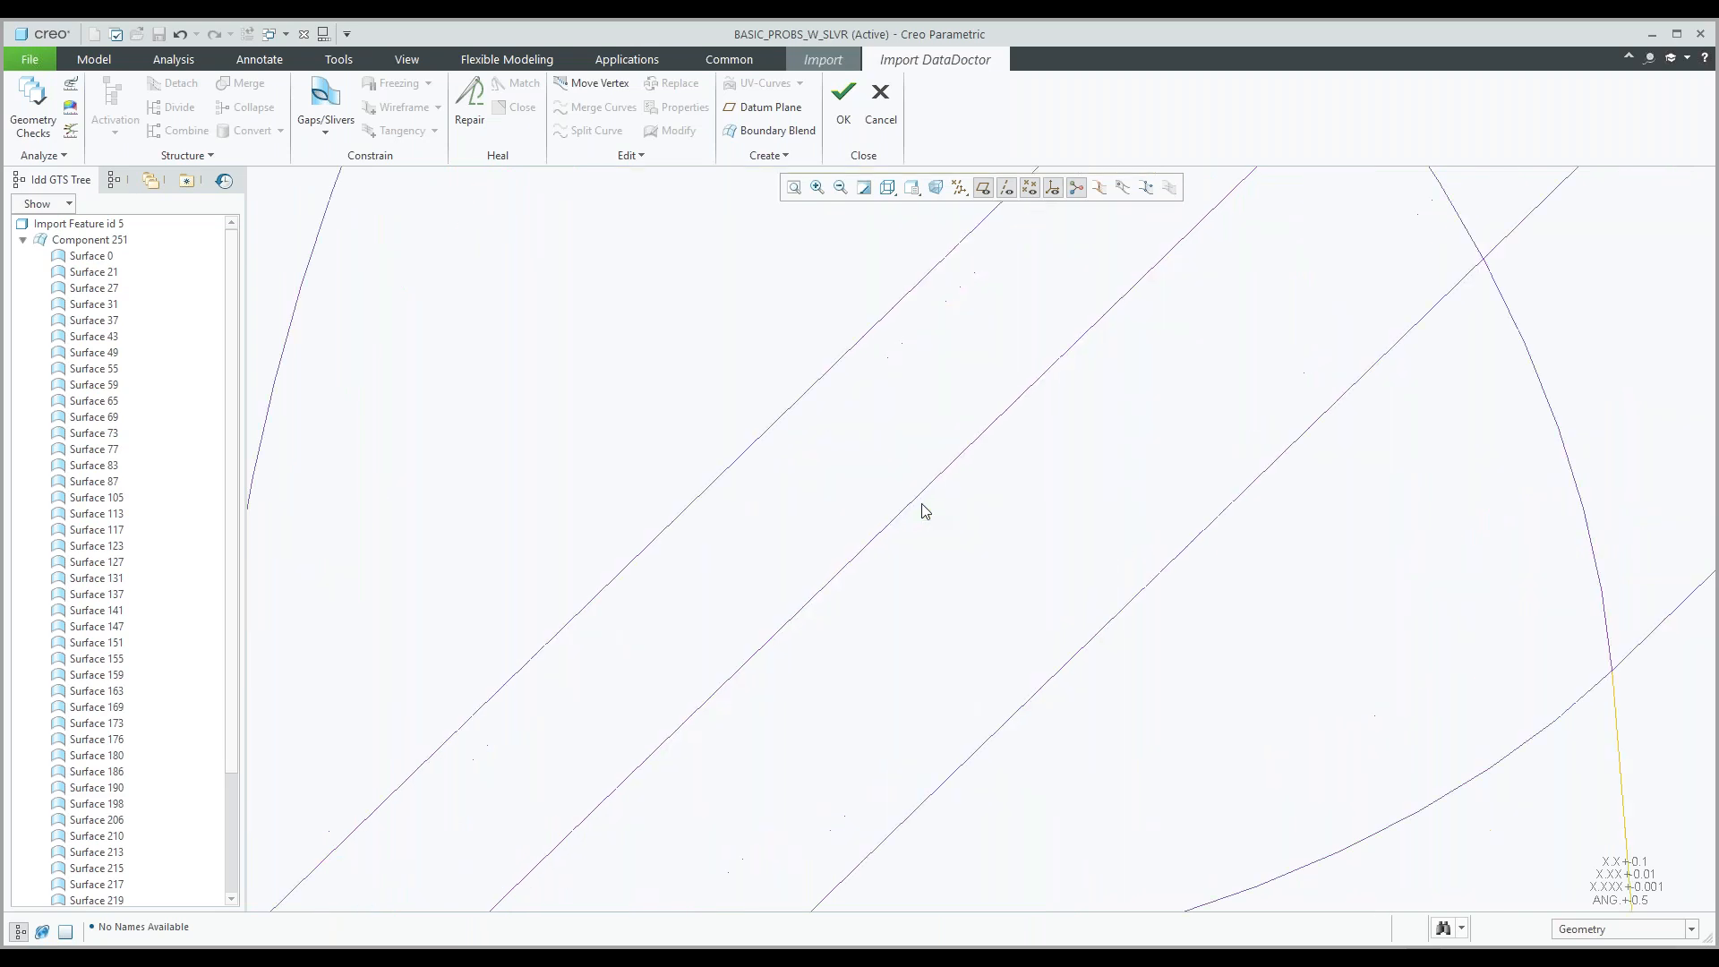
pyautogui.scroll(4, 925, 511)
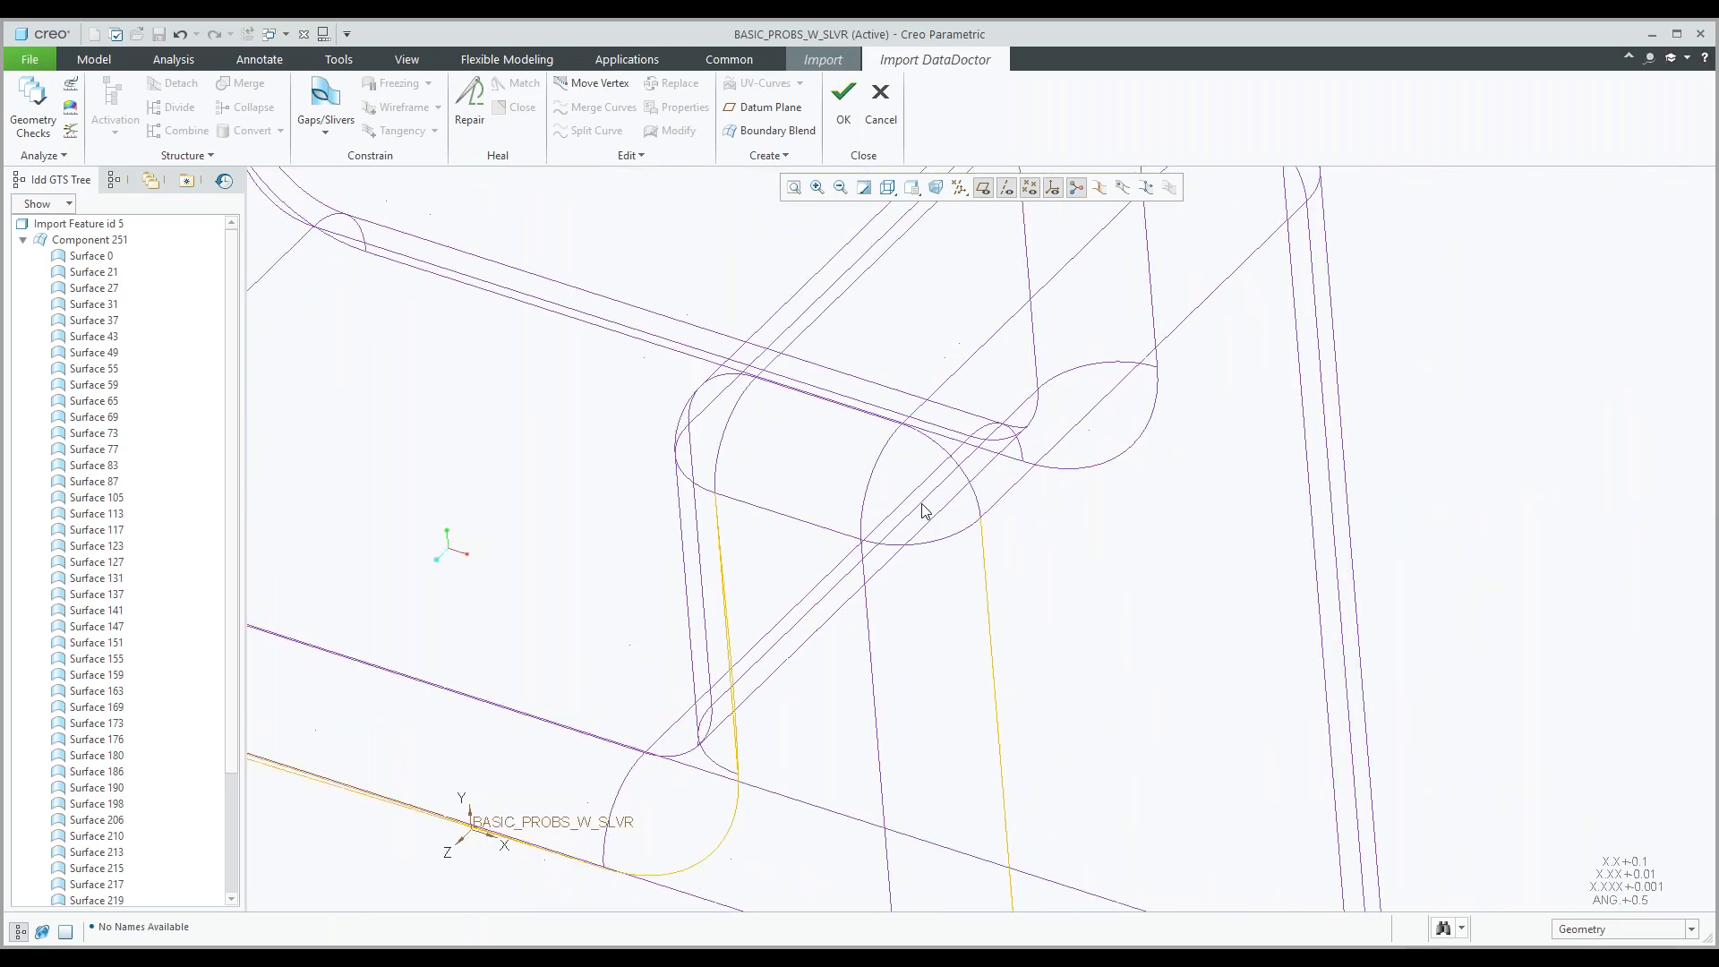
pyautogui.scroll(4, 922, 505)
pyautogui.keyDown('shift'); pyautogui.moveTo(900, 516); pyautogui.dragTo(947, 507, button='middle'); pyautogui.keyUp('shift')
pyautogui.moveTo(948, 506); pyautogui.dragTo(933, 492, button='middle')
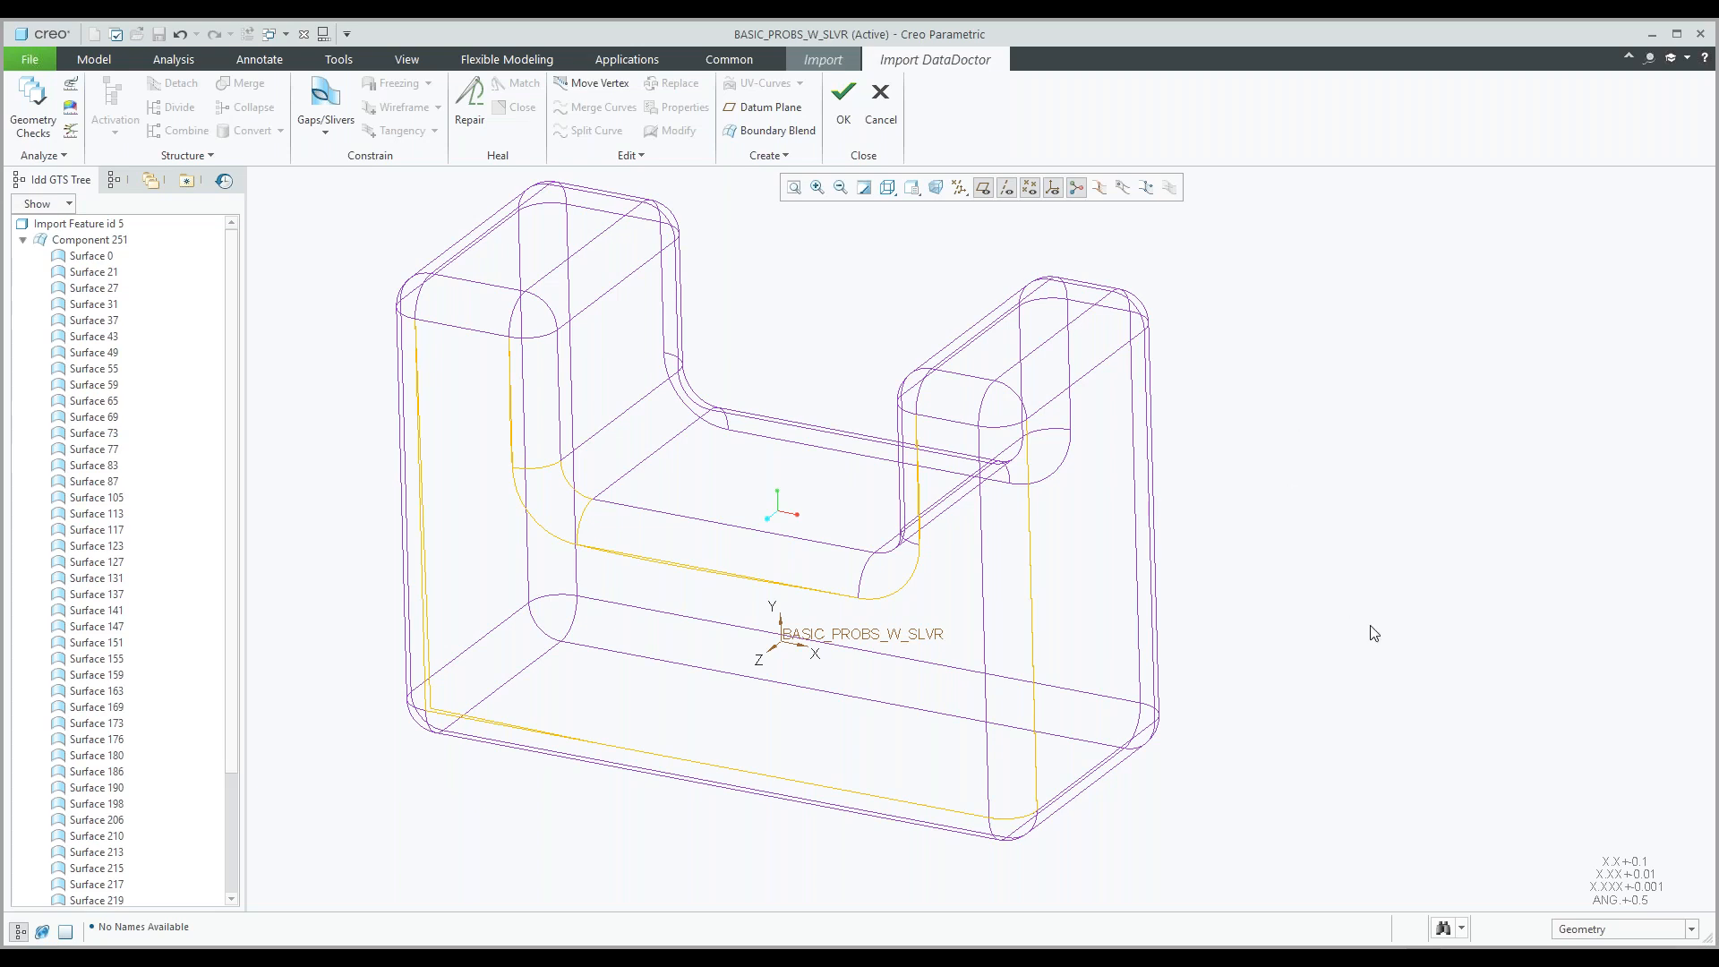
# Search the import feature for gaps with a size less than 1 and highlight the first gap found.
pyautogui.click(1442, 927)
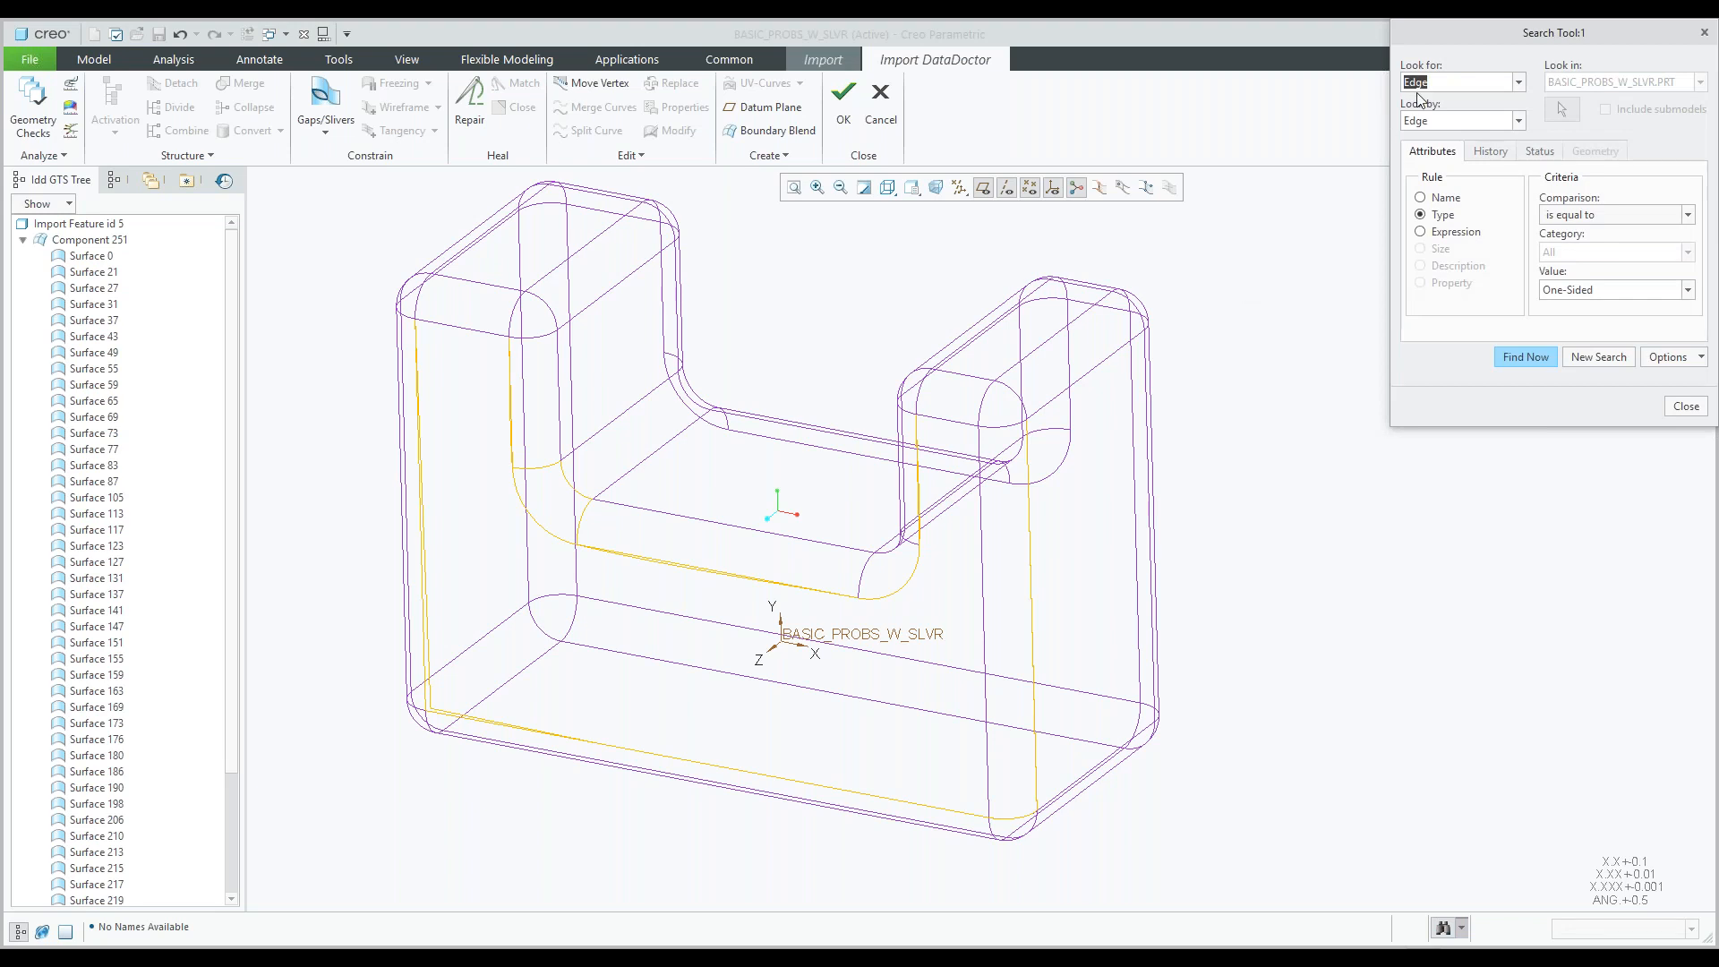
pyautogui.click(1417, 93)
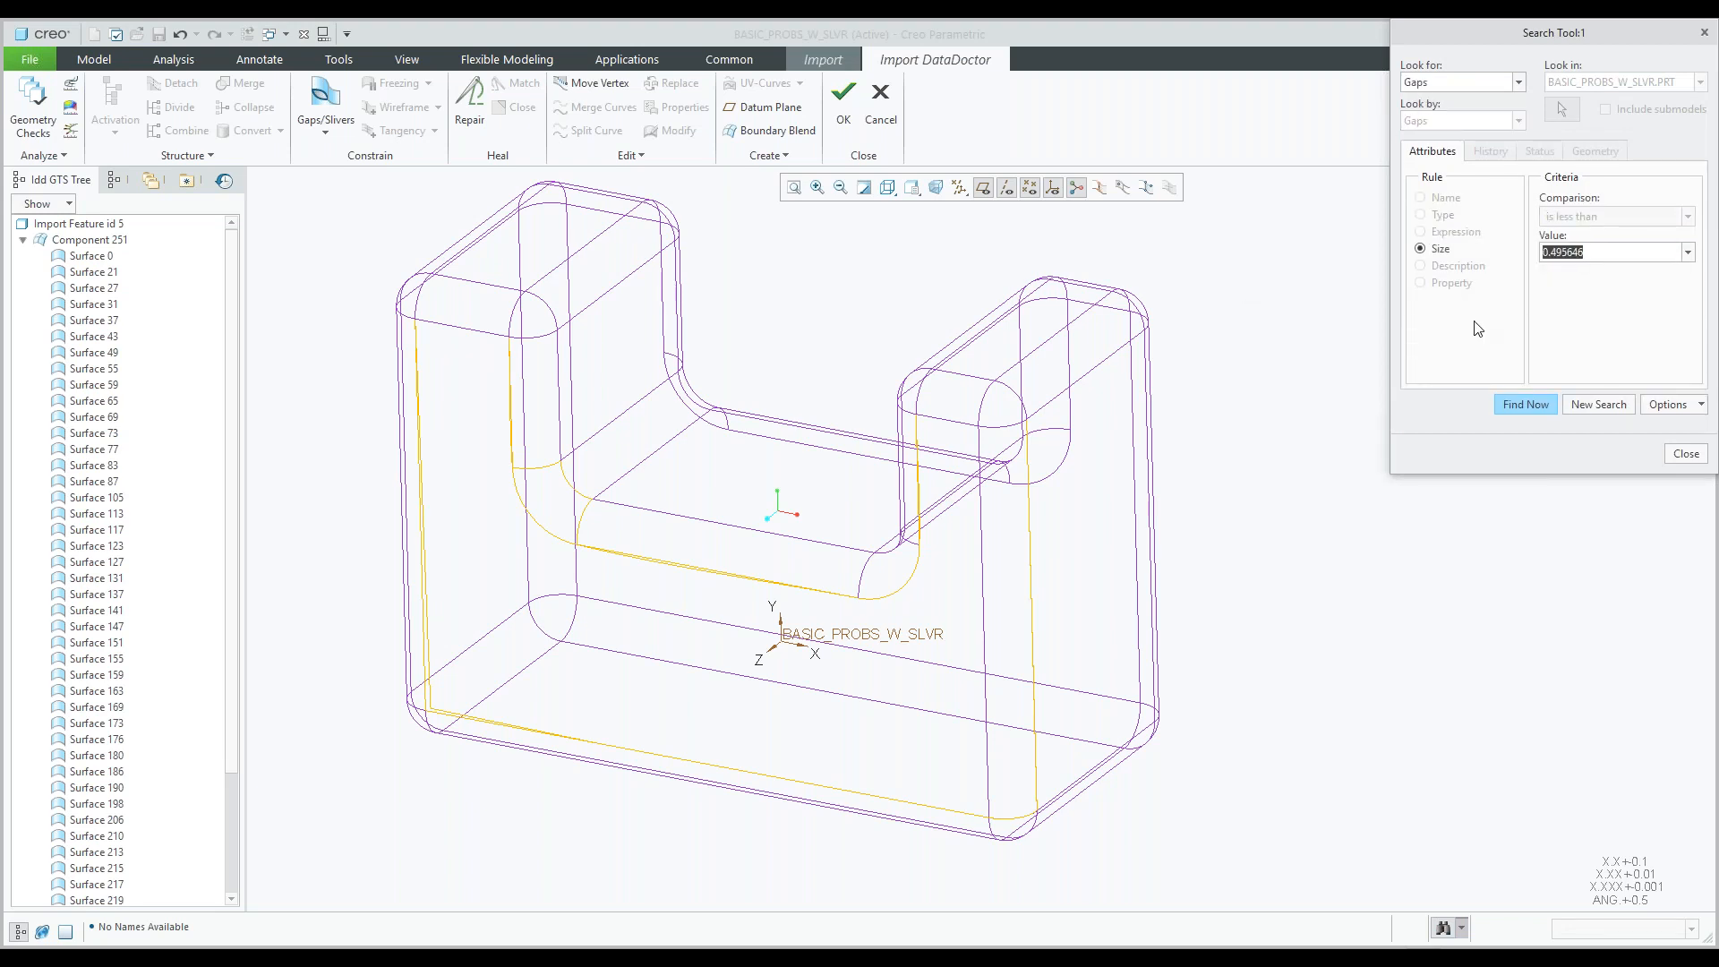
pyautogui.click(1574, 255)
pyautogui.moveTo(1577, 257); pyautogui.dragTo(1538, 255)
pyautogui.write('1')
pyautogui.click(1519, 405)
pyautogui.click(1341, 484)
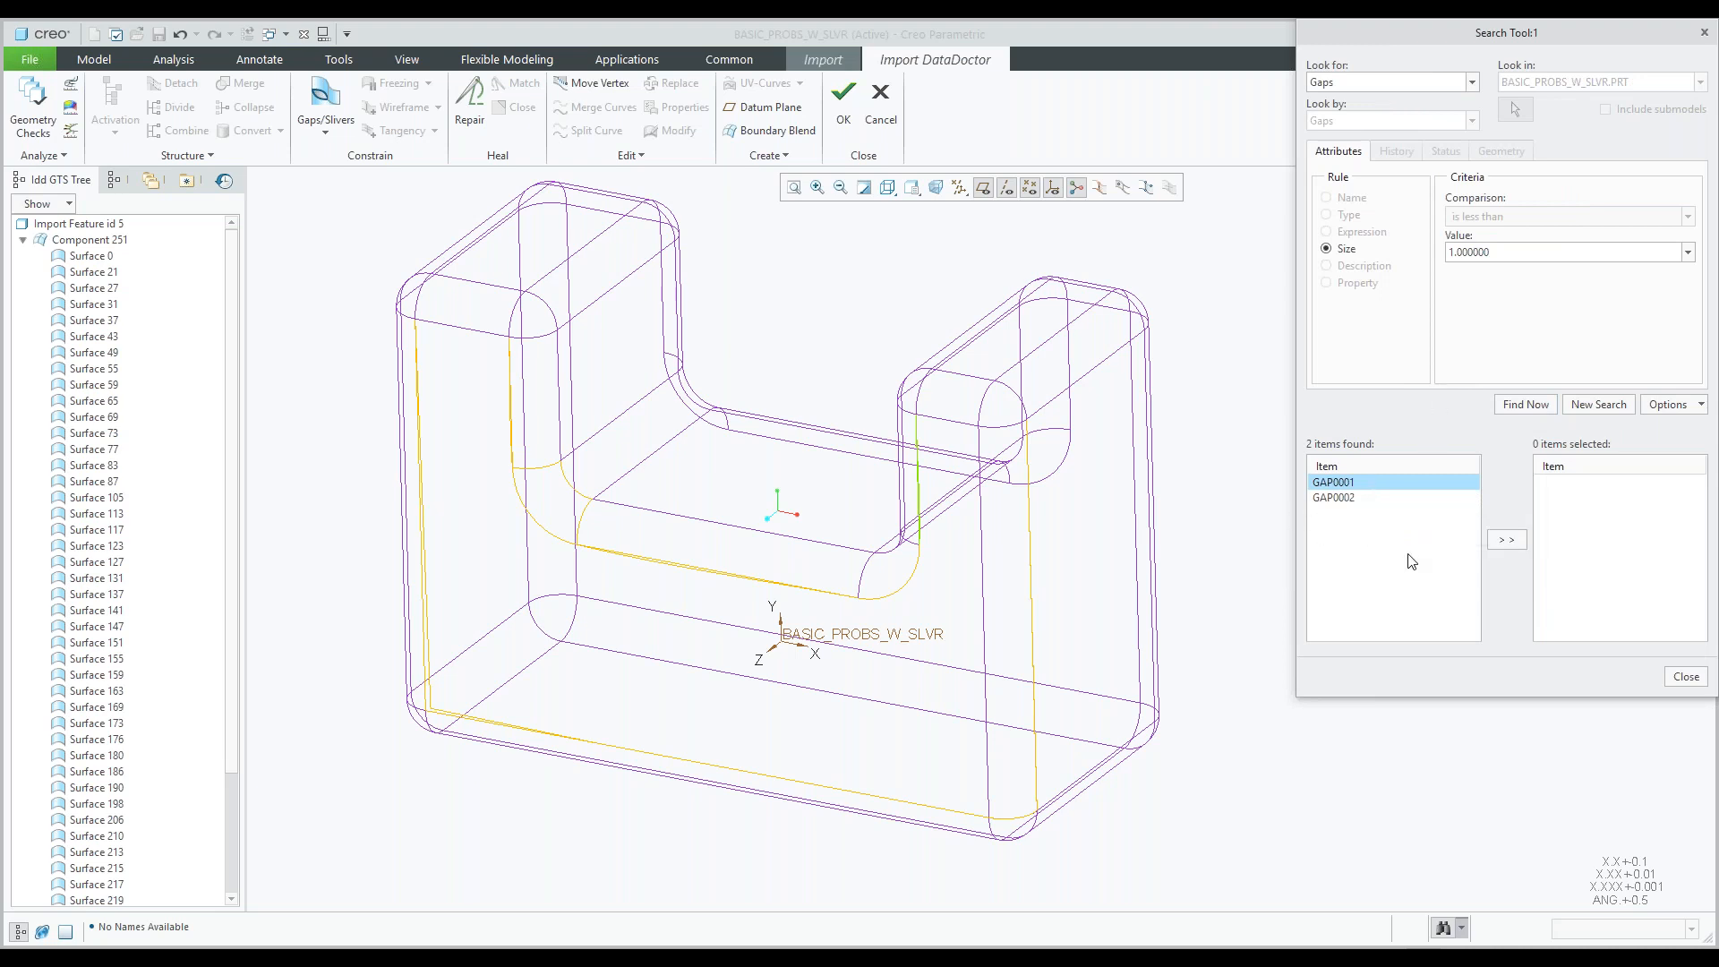
# Examine both found gaps along the arms' inner vertical edges, add them to the selection and close the search.
pyautogui.keyDown('ctrl'); pyautogui.click(1338, 502); pyautogui.keyUp('ctrl')
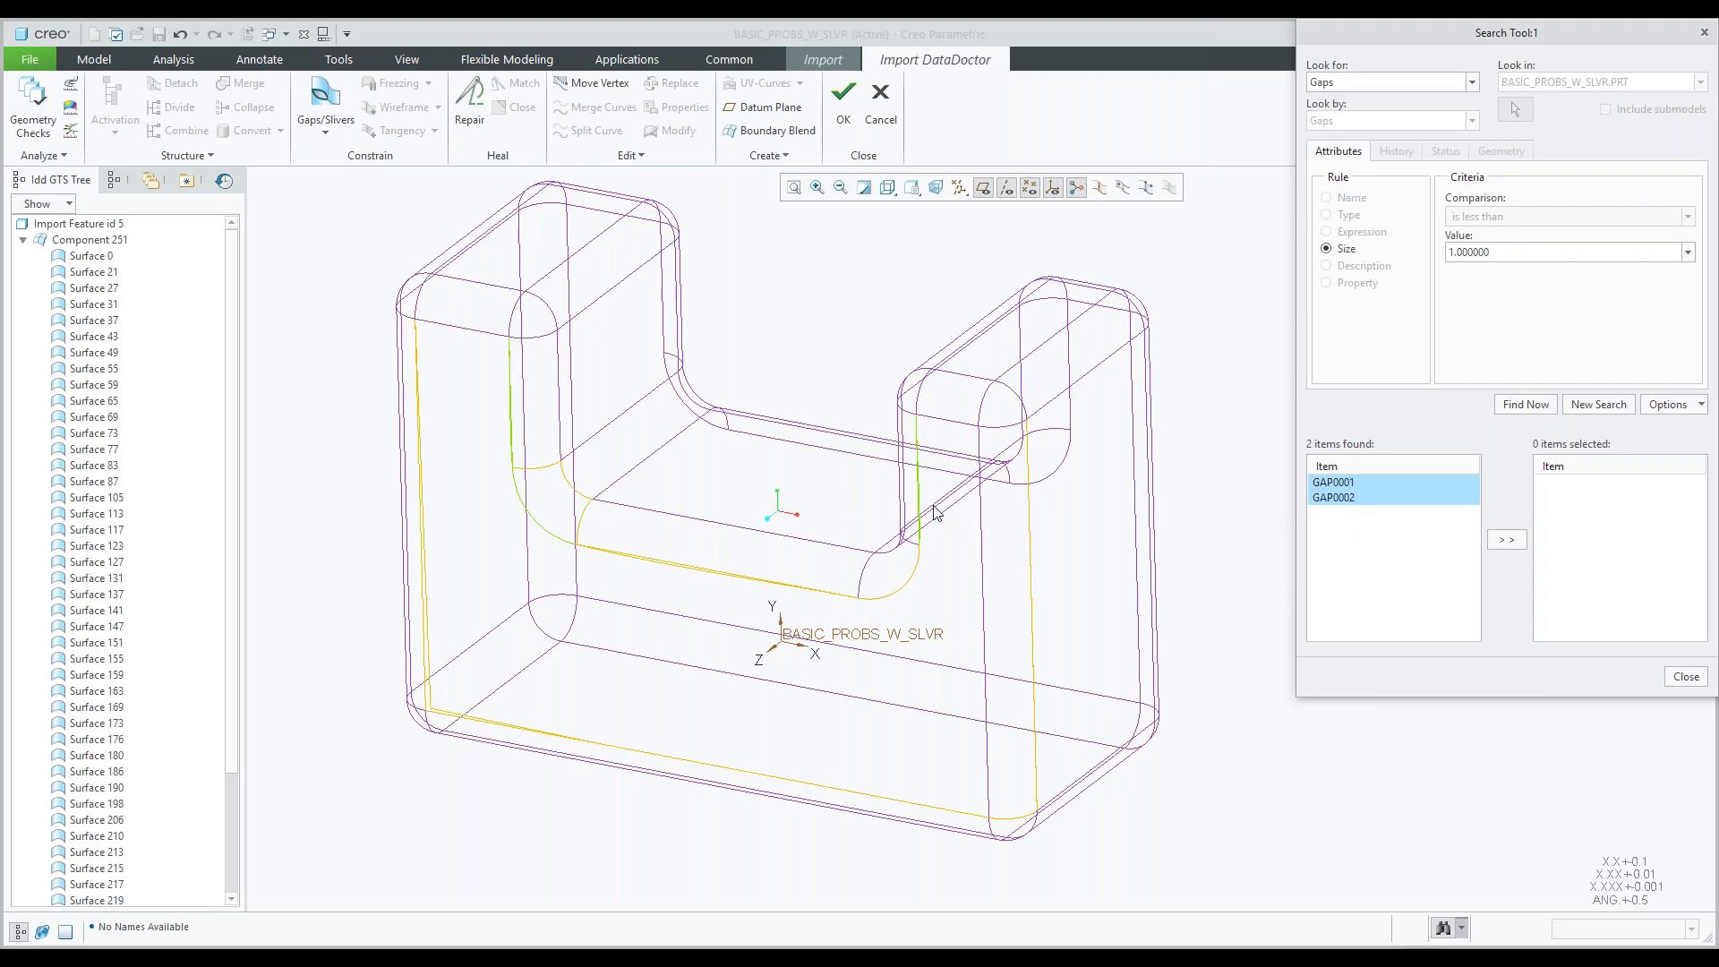
pyautogui.scroll(8, 933, 512)
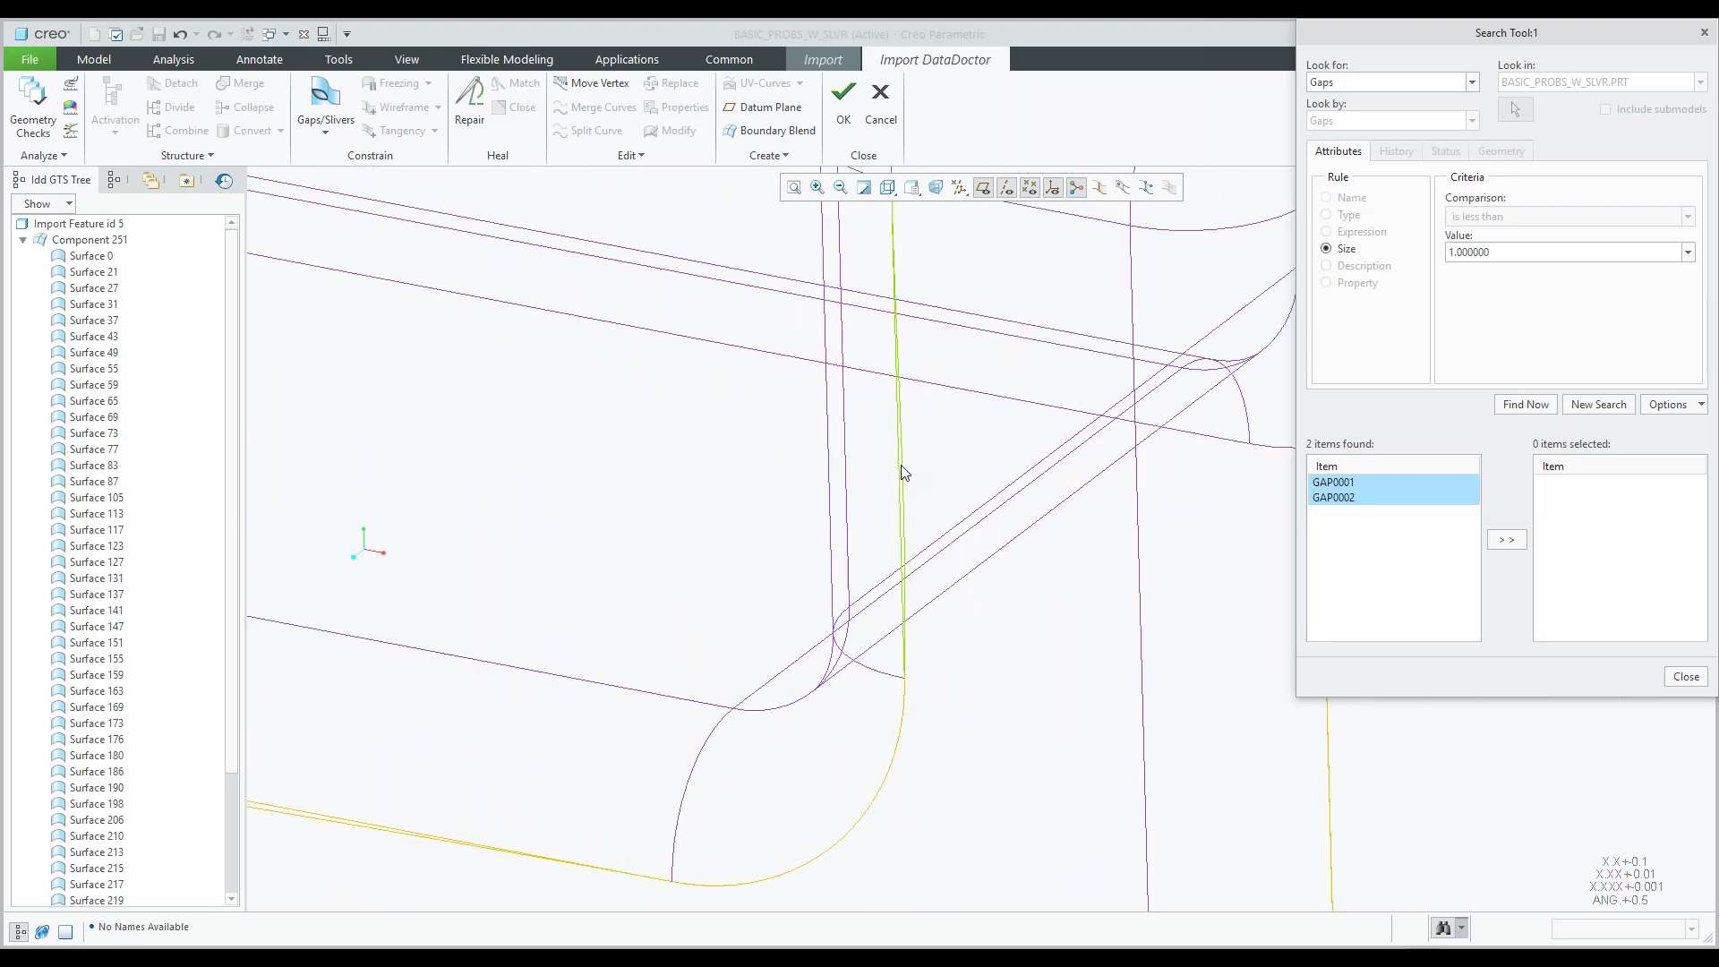
pyautogui.scroll(-8, 901, 469)
pyautogui.scroll(4, 571, 425)
pyautogui.scroll(5, 566, 427)
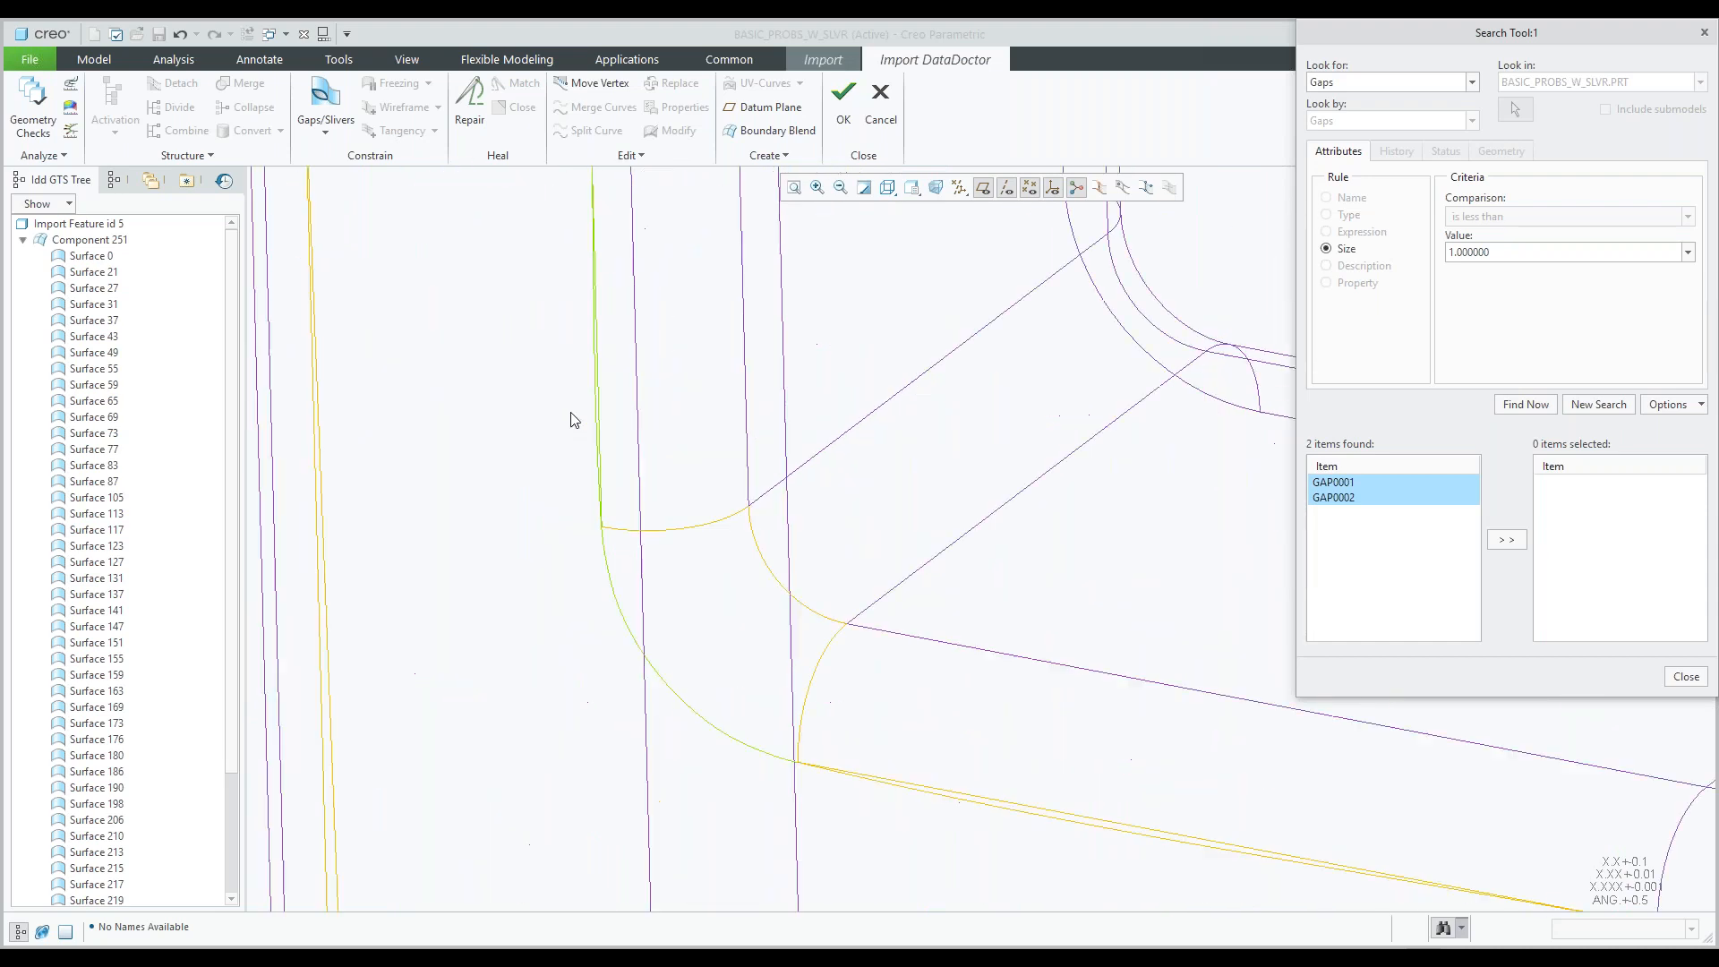
pyautogui.scroll(-5, 647, 432)
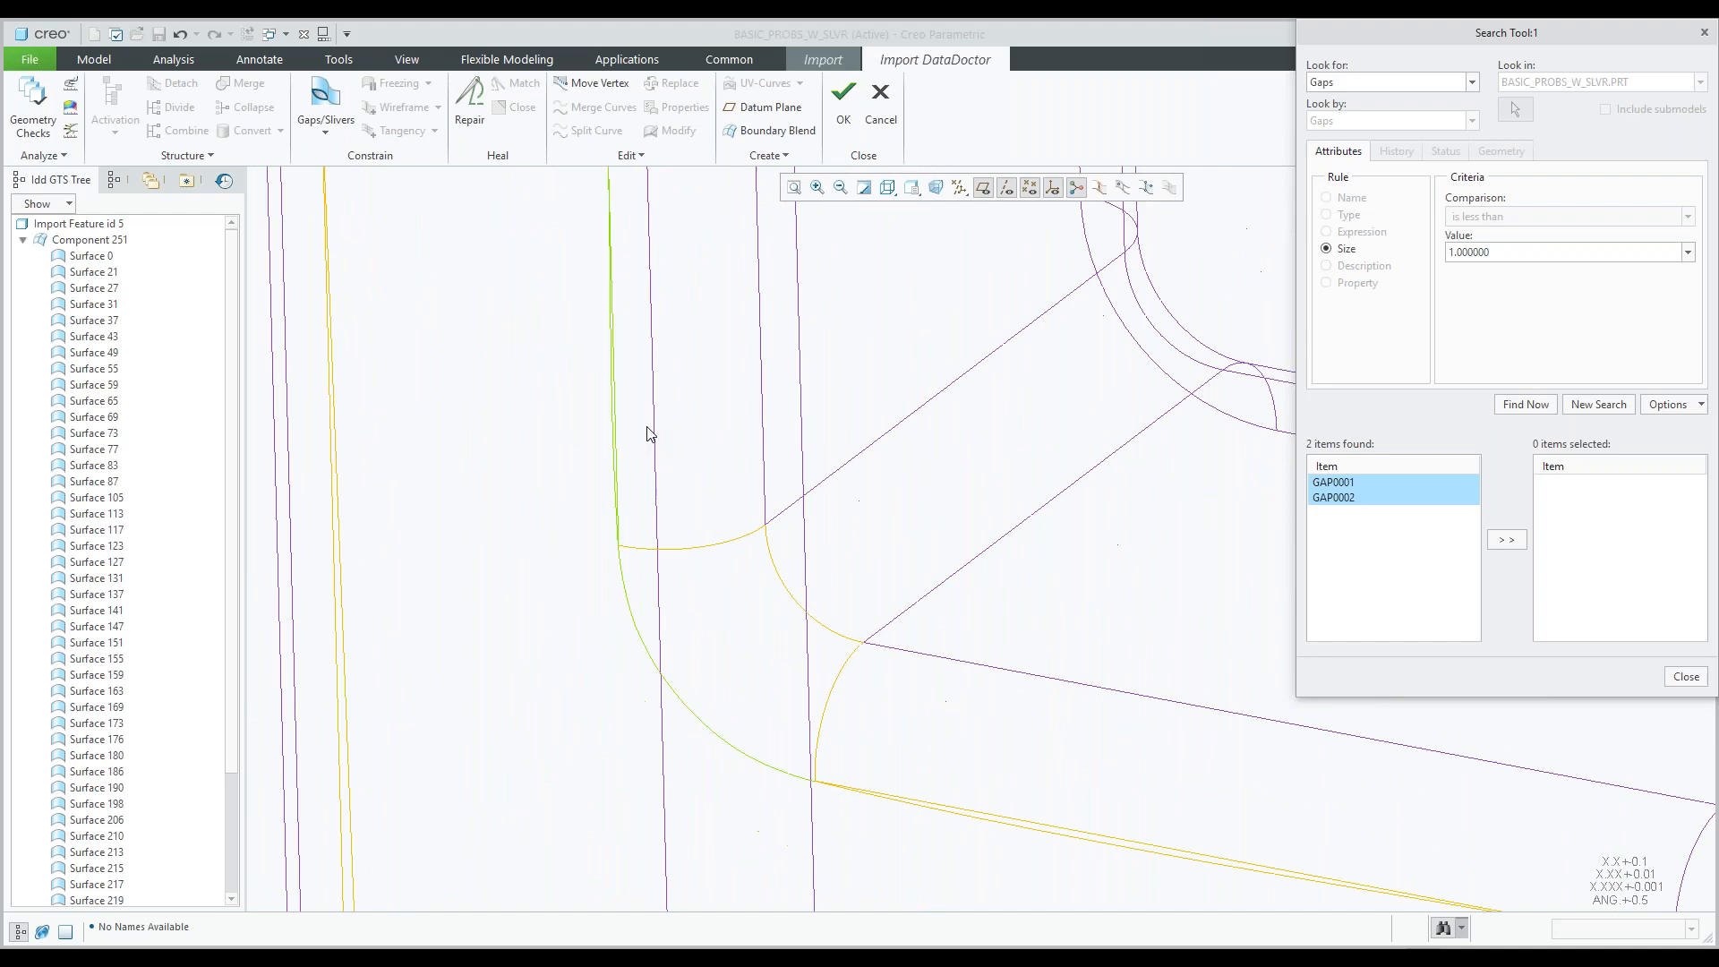
pyautogui.keyDown('shift'); pyautogui.moveTo(793, 410); pyautogui.dragTo(690, 430, button='middle'); pyautogui.keyUp('shift')
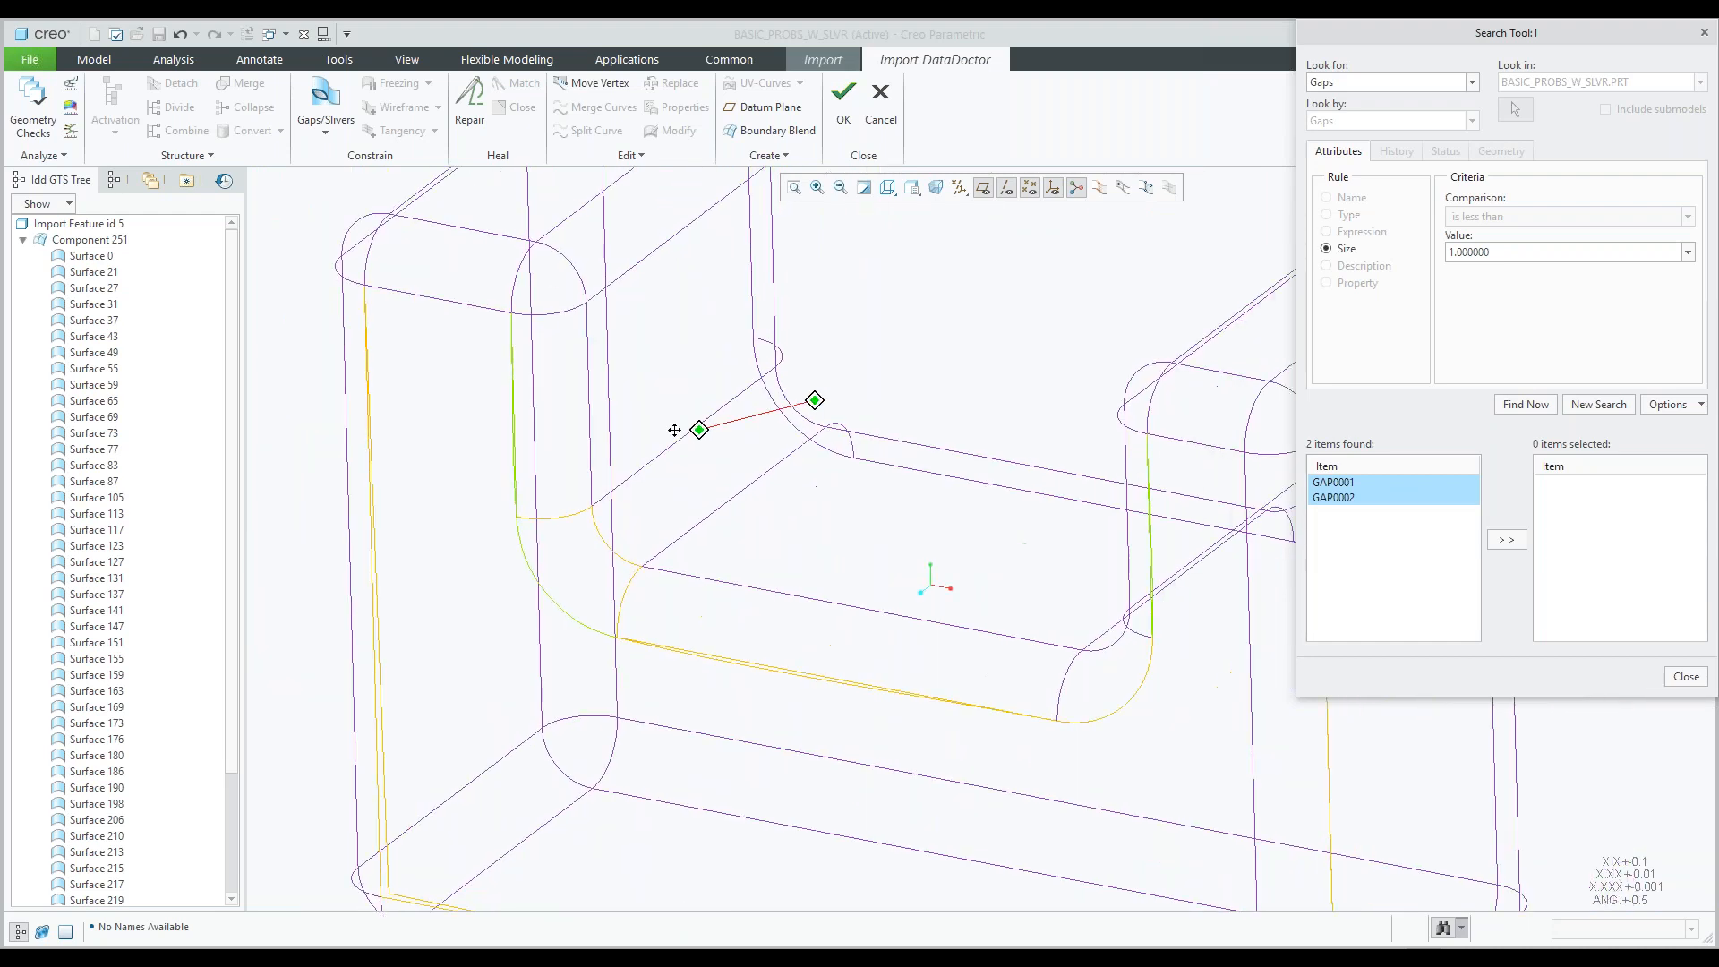
pyautogui.click(1511, 542)
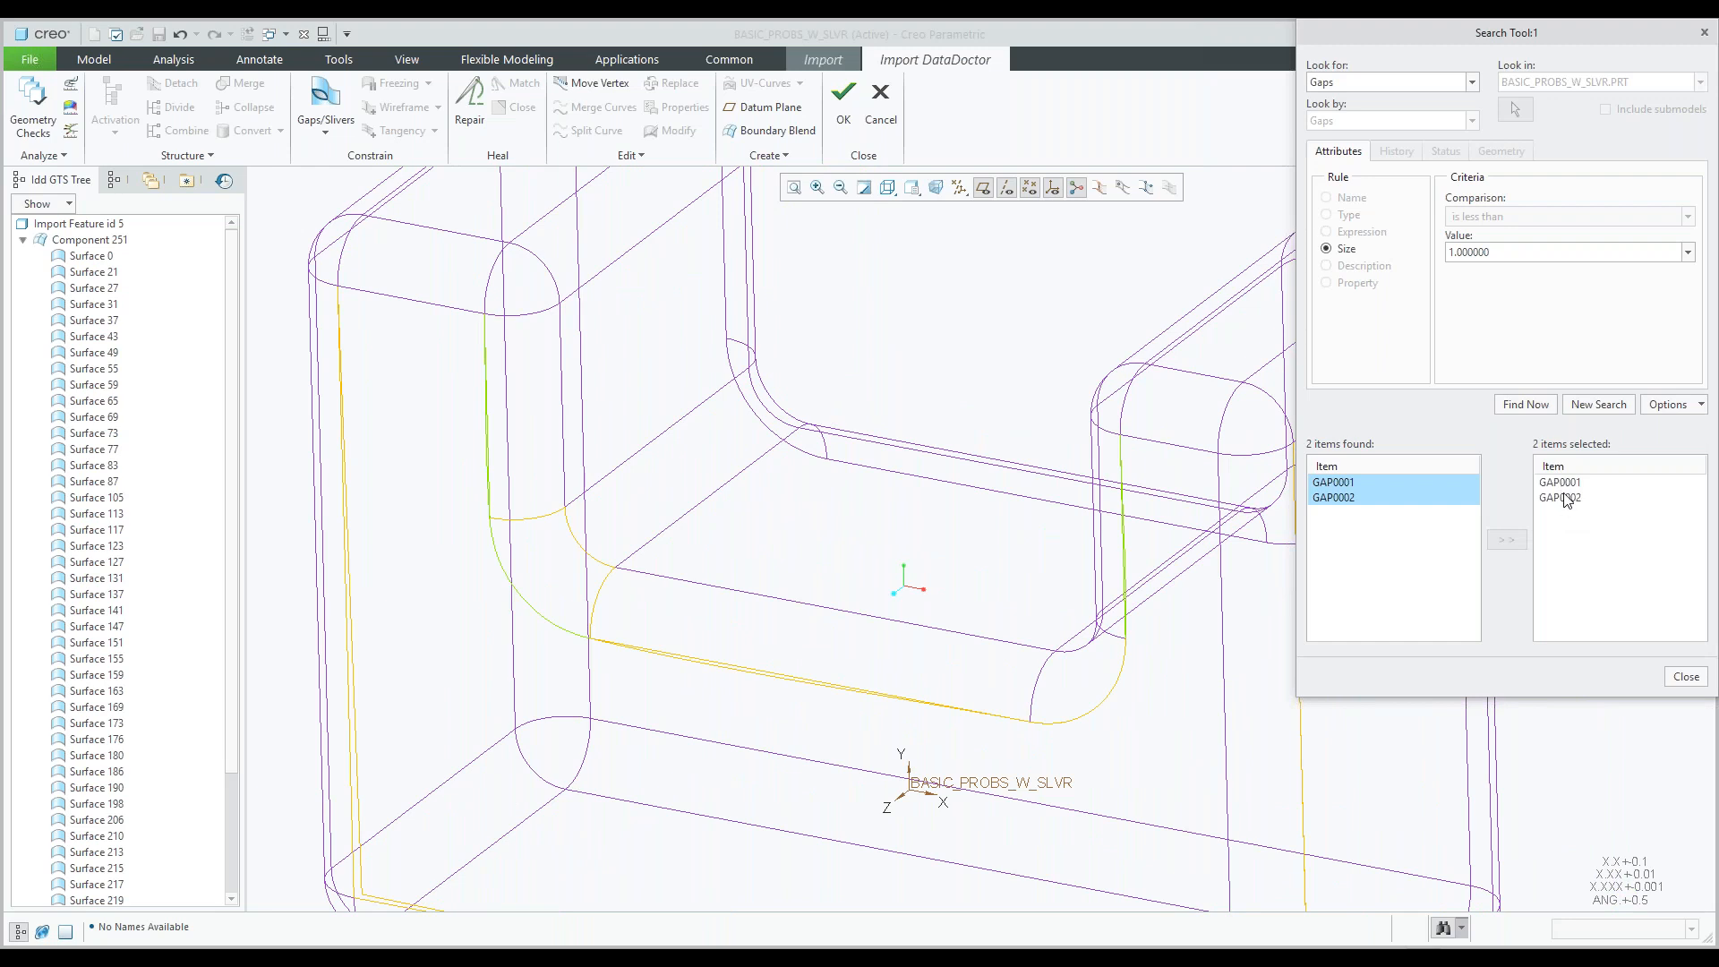
pyautogui.click(1685, 679)
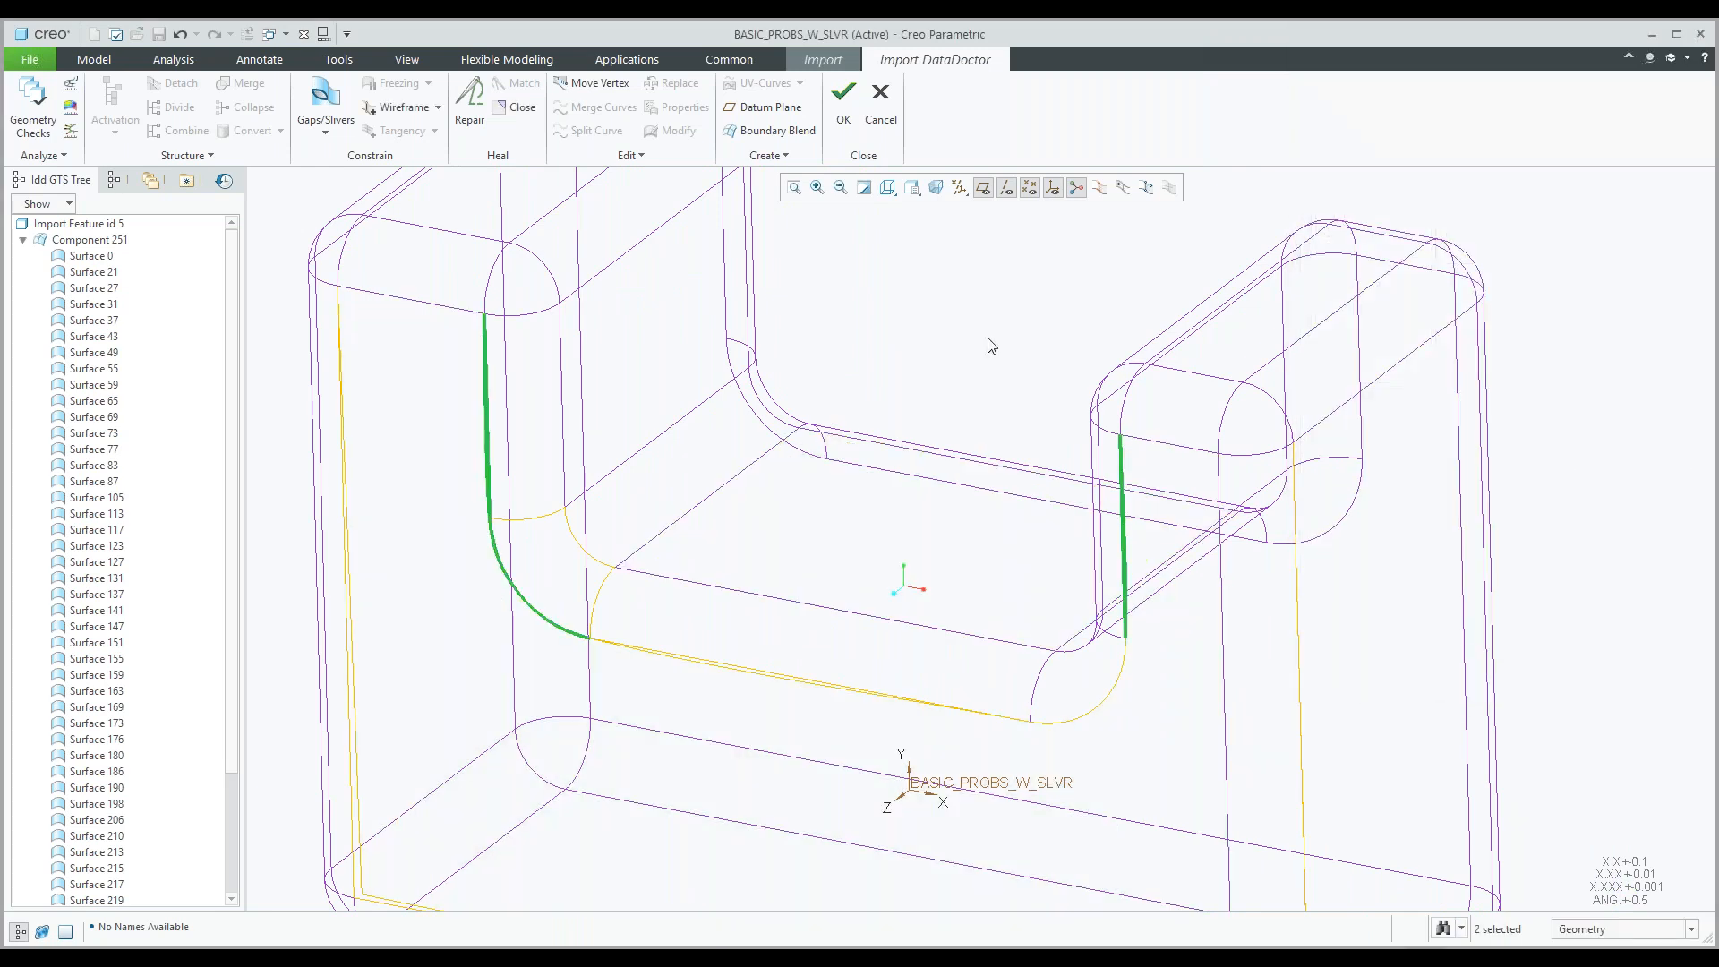
# Add the two selected gaps to the wireframe and repair the geometry with tangency repair left off.
pyautogui.scroll(2, 971, 317)
pyautogui.moveTo(971, 317); pyautogui.dragTo(934, 420, button='middle')
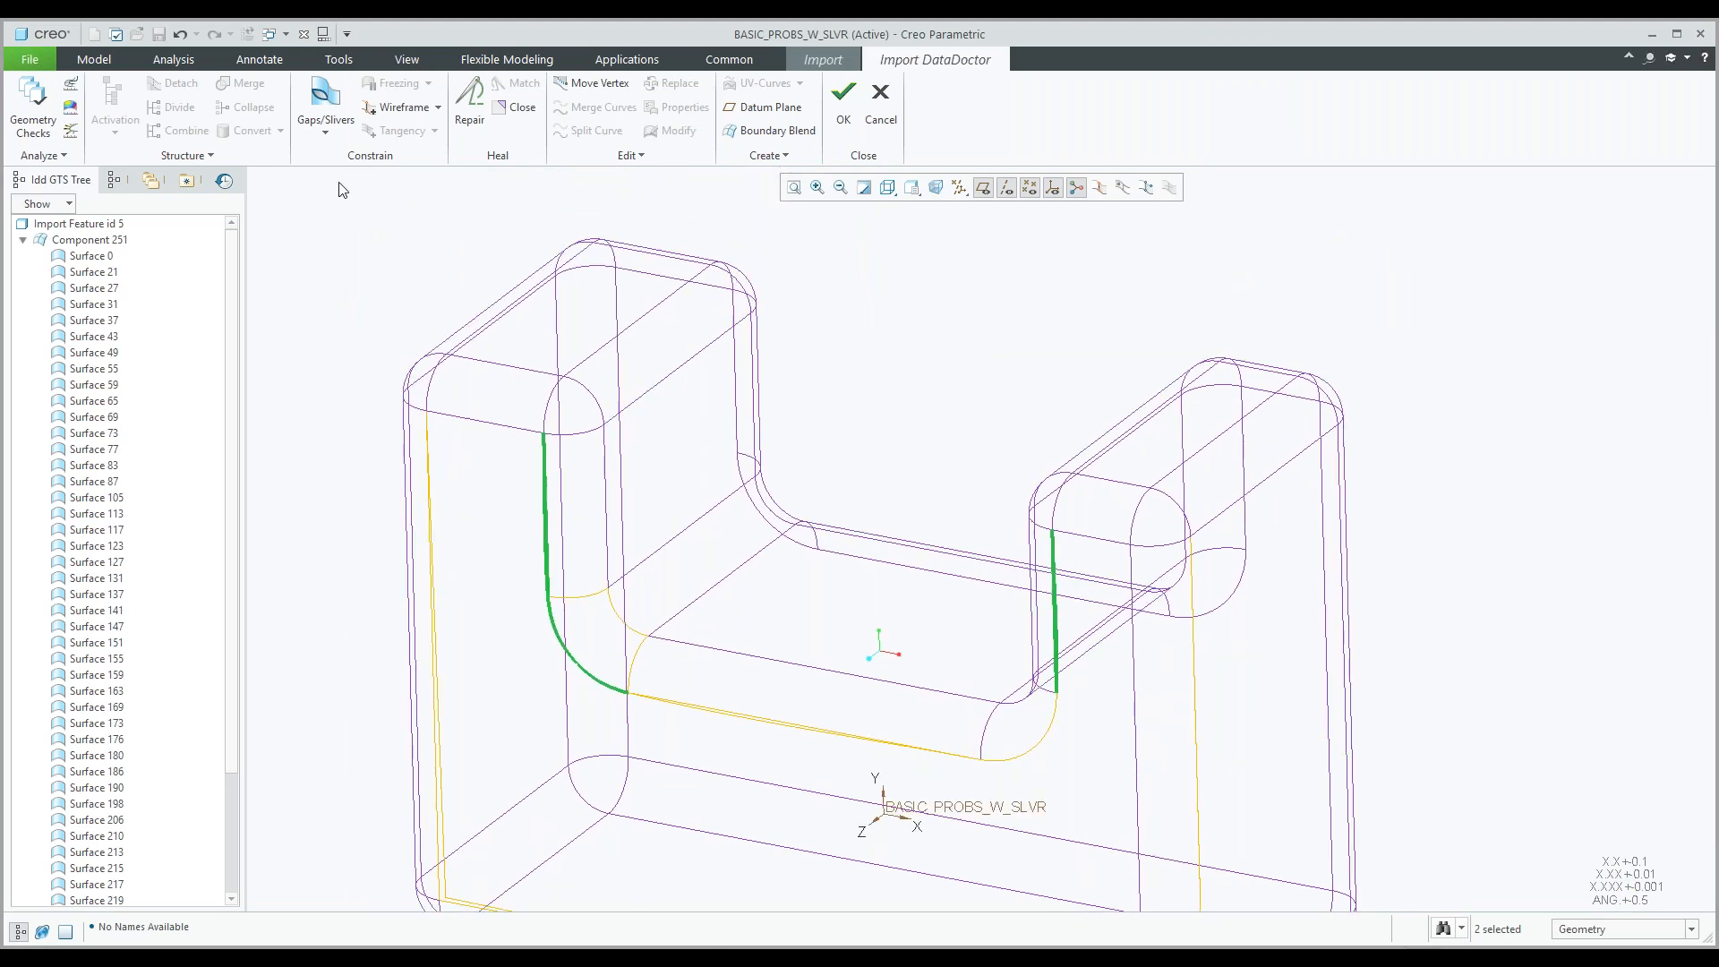
pyautogui.click(387, 111)
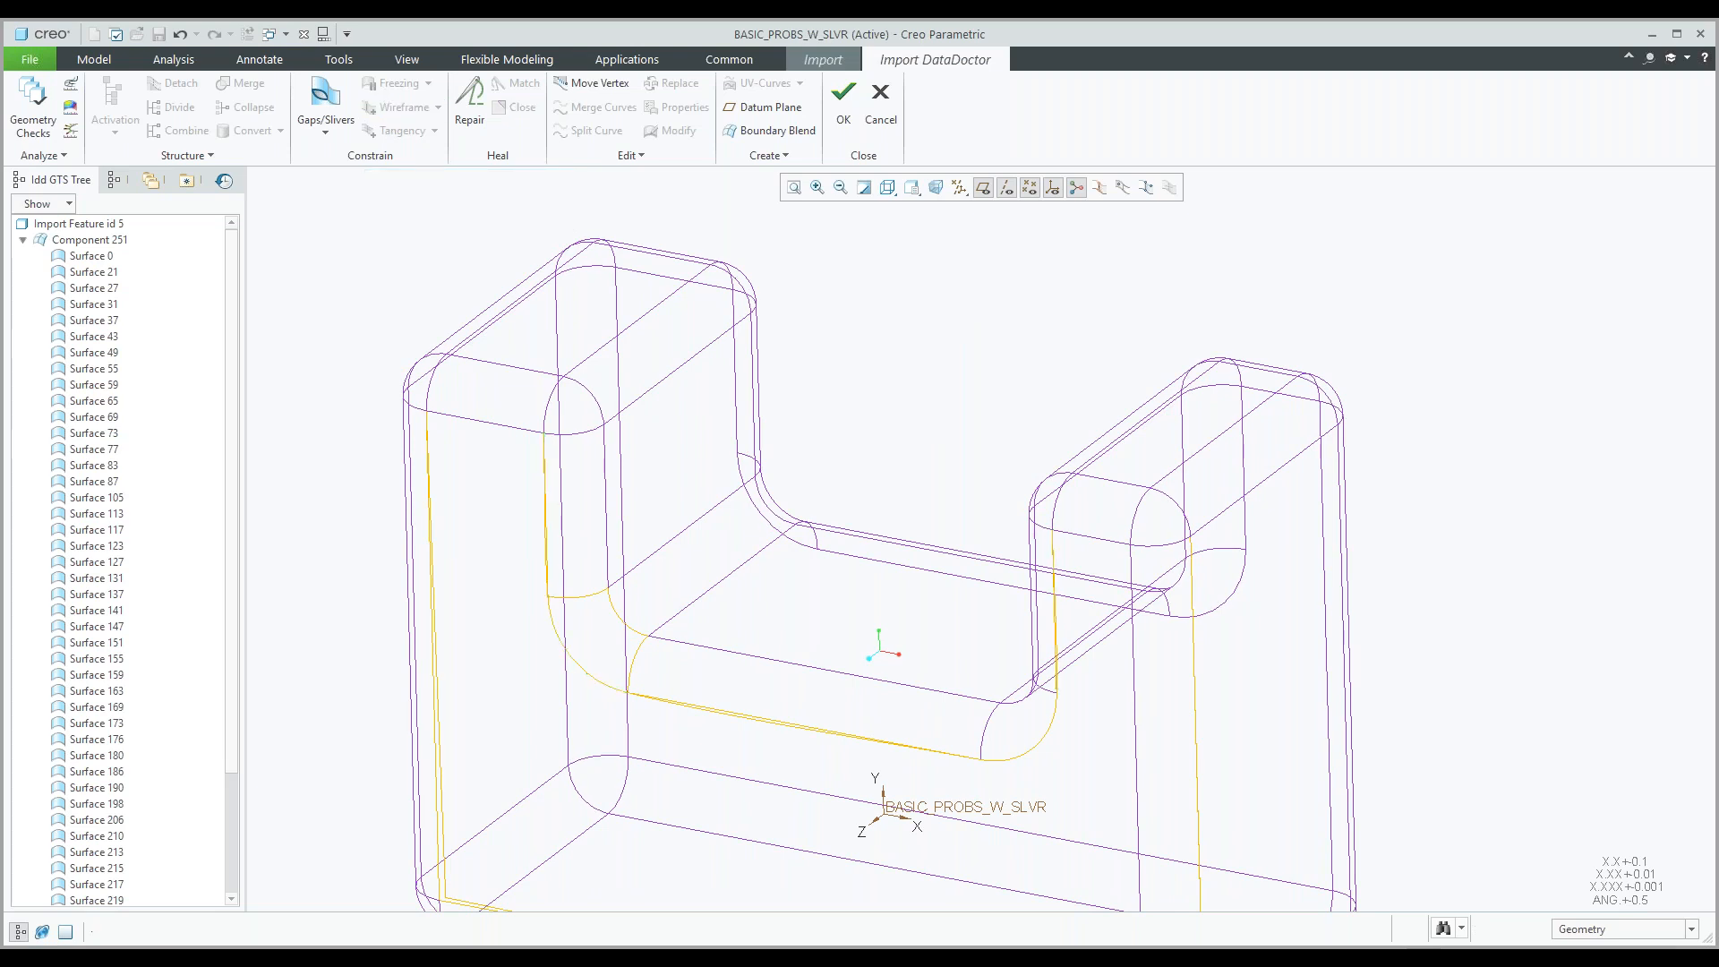
pyautogui.click(470, 116)
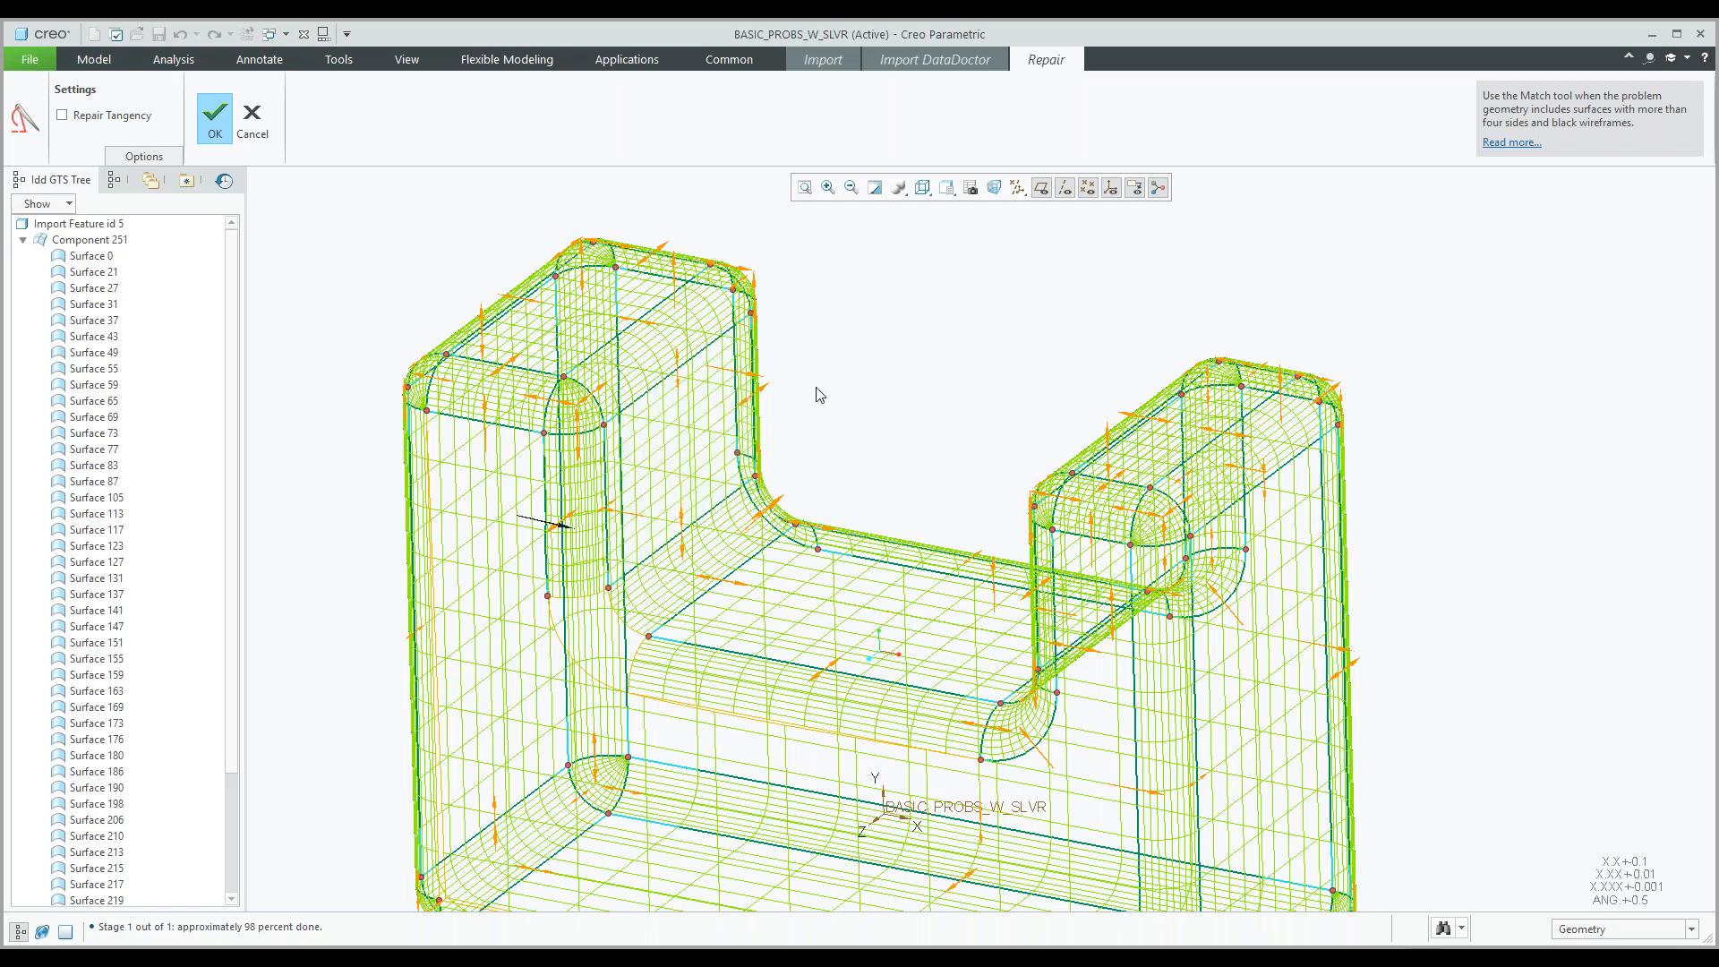
pyautogui.click(215, 117)
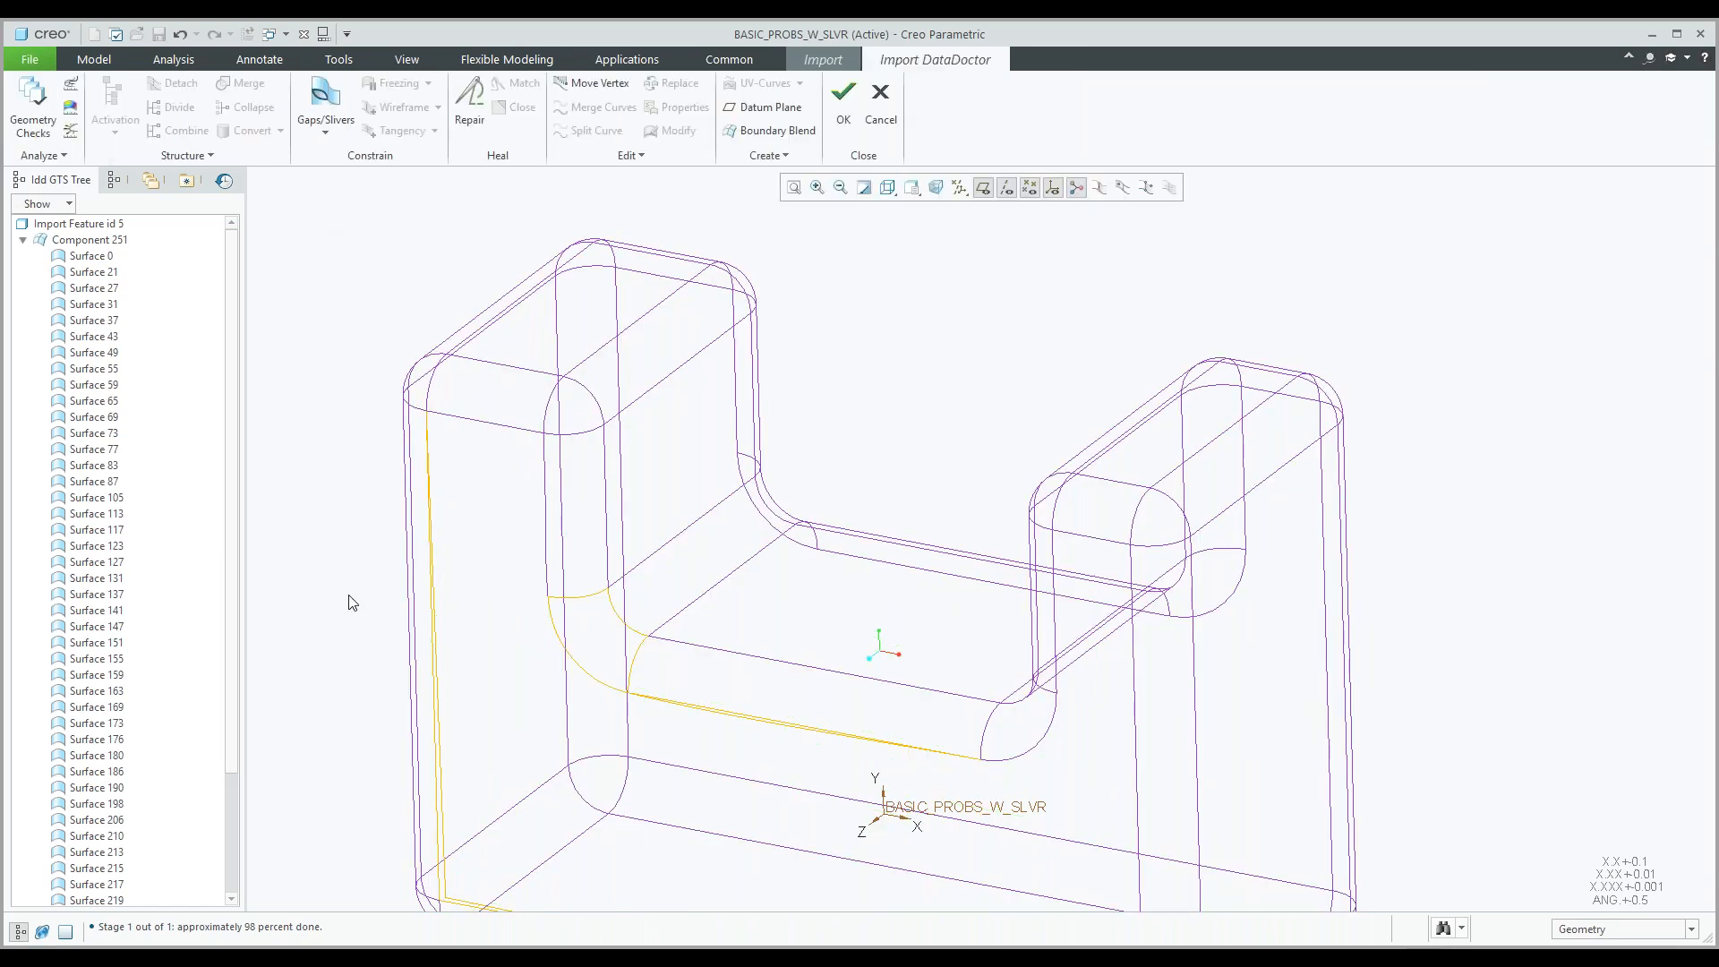
# Examine the one-sided edges around the cutout and along the base, and undo the wireframe gap repair.
pyautogui.scroll(4, 529, 532)
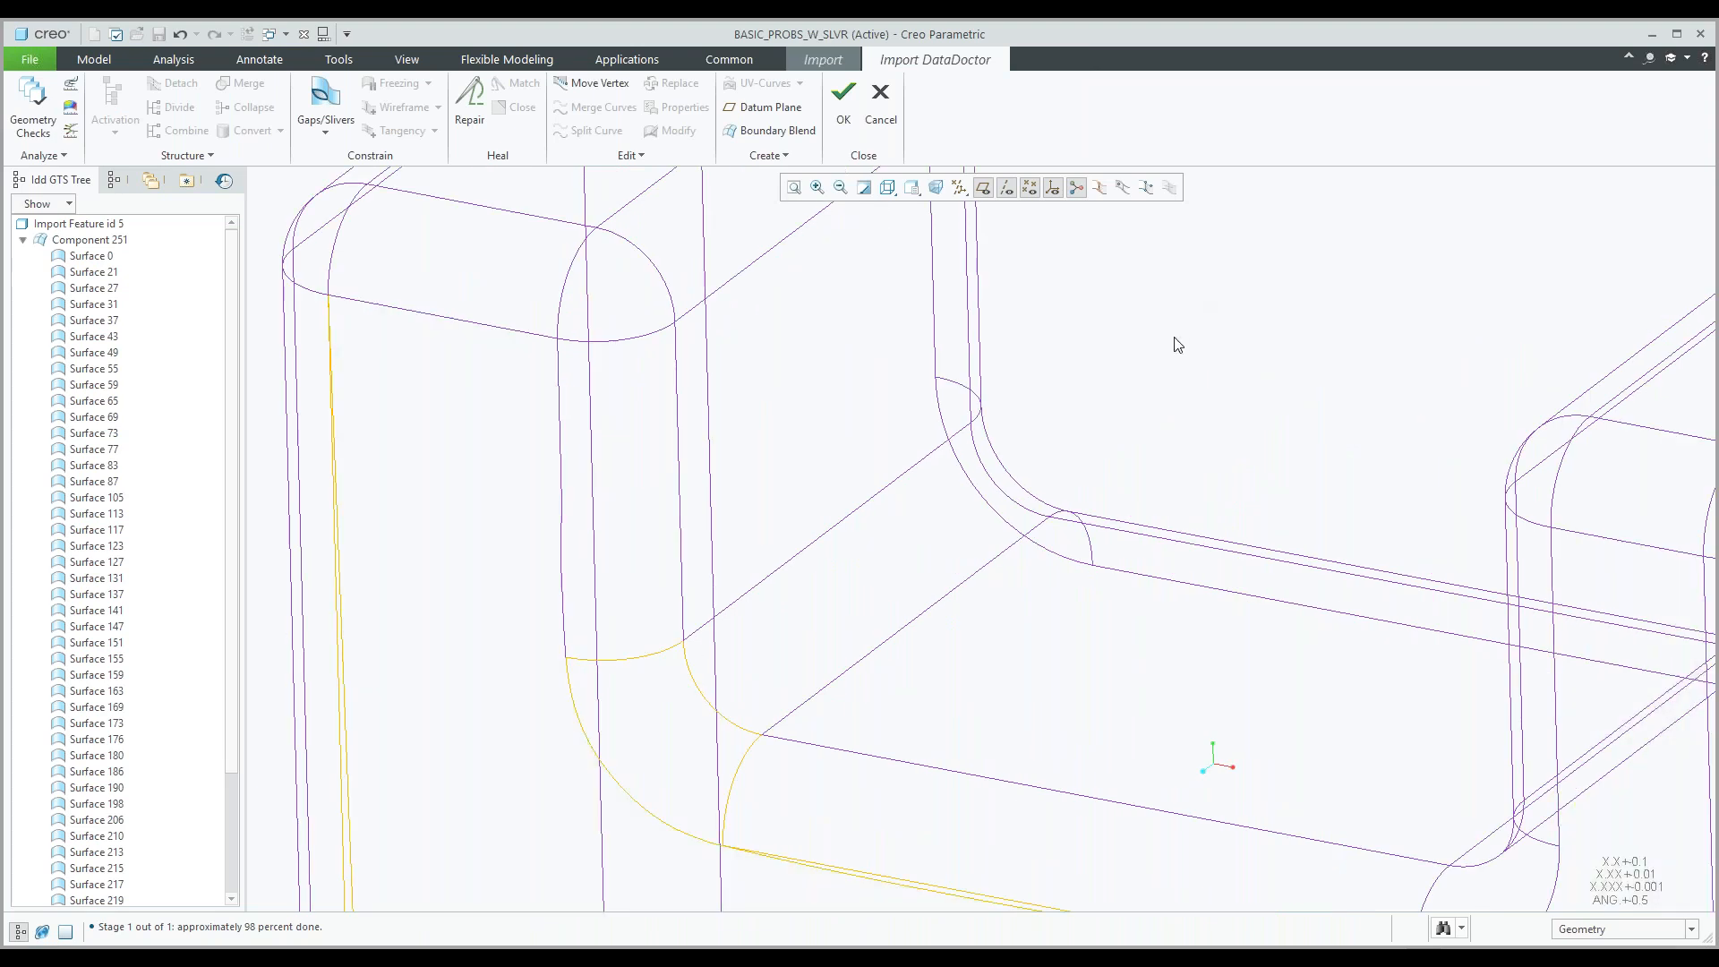
pyautogui.scroll(-5, 1178, 345)
pyautogui.moveTo(1177, 345); pyautogui.dragTo(1249, 343, button='middle')
pyautogui.scroll(5, 1468, 500)
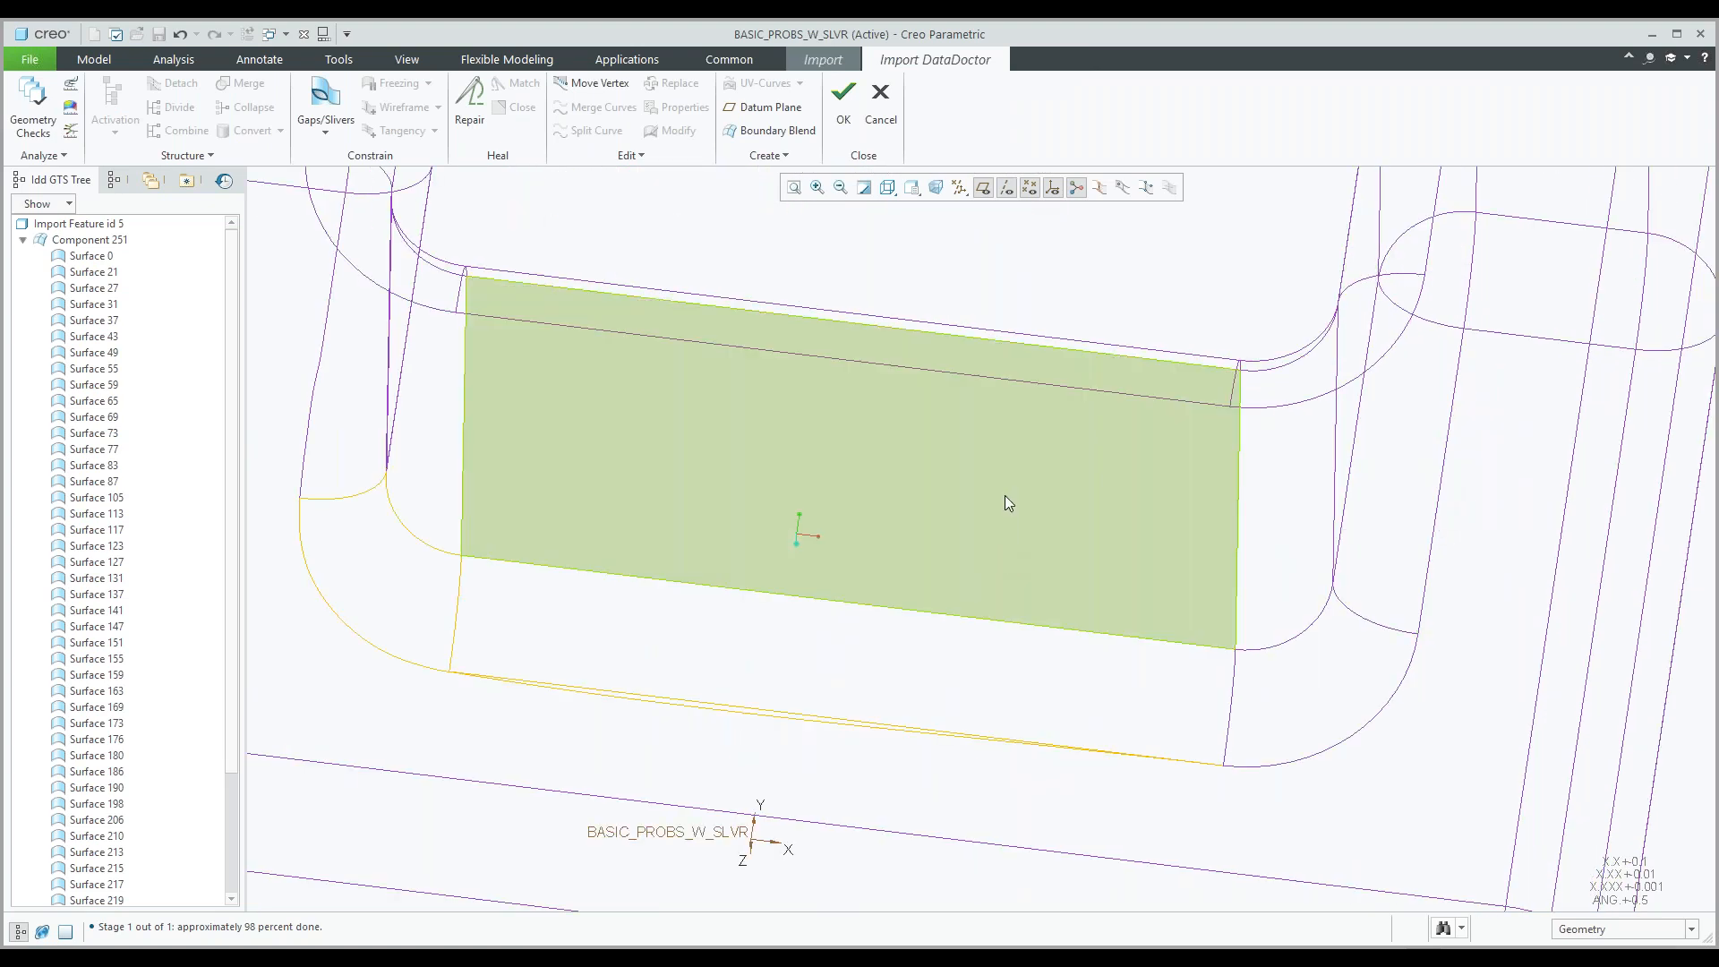
pyautogui.scroll(-8, 1005, 496)
pyautogui.moveTo(1005, 496)
pyautogui.mouseDown(button='middle')
pyautogui.moveTo(947, 462)
pyautogui.moveTo(953, 479)
pyautogui.mouseUp(button='middle')
pyautogui.scroll(8, 1189, 605)
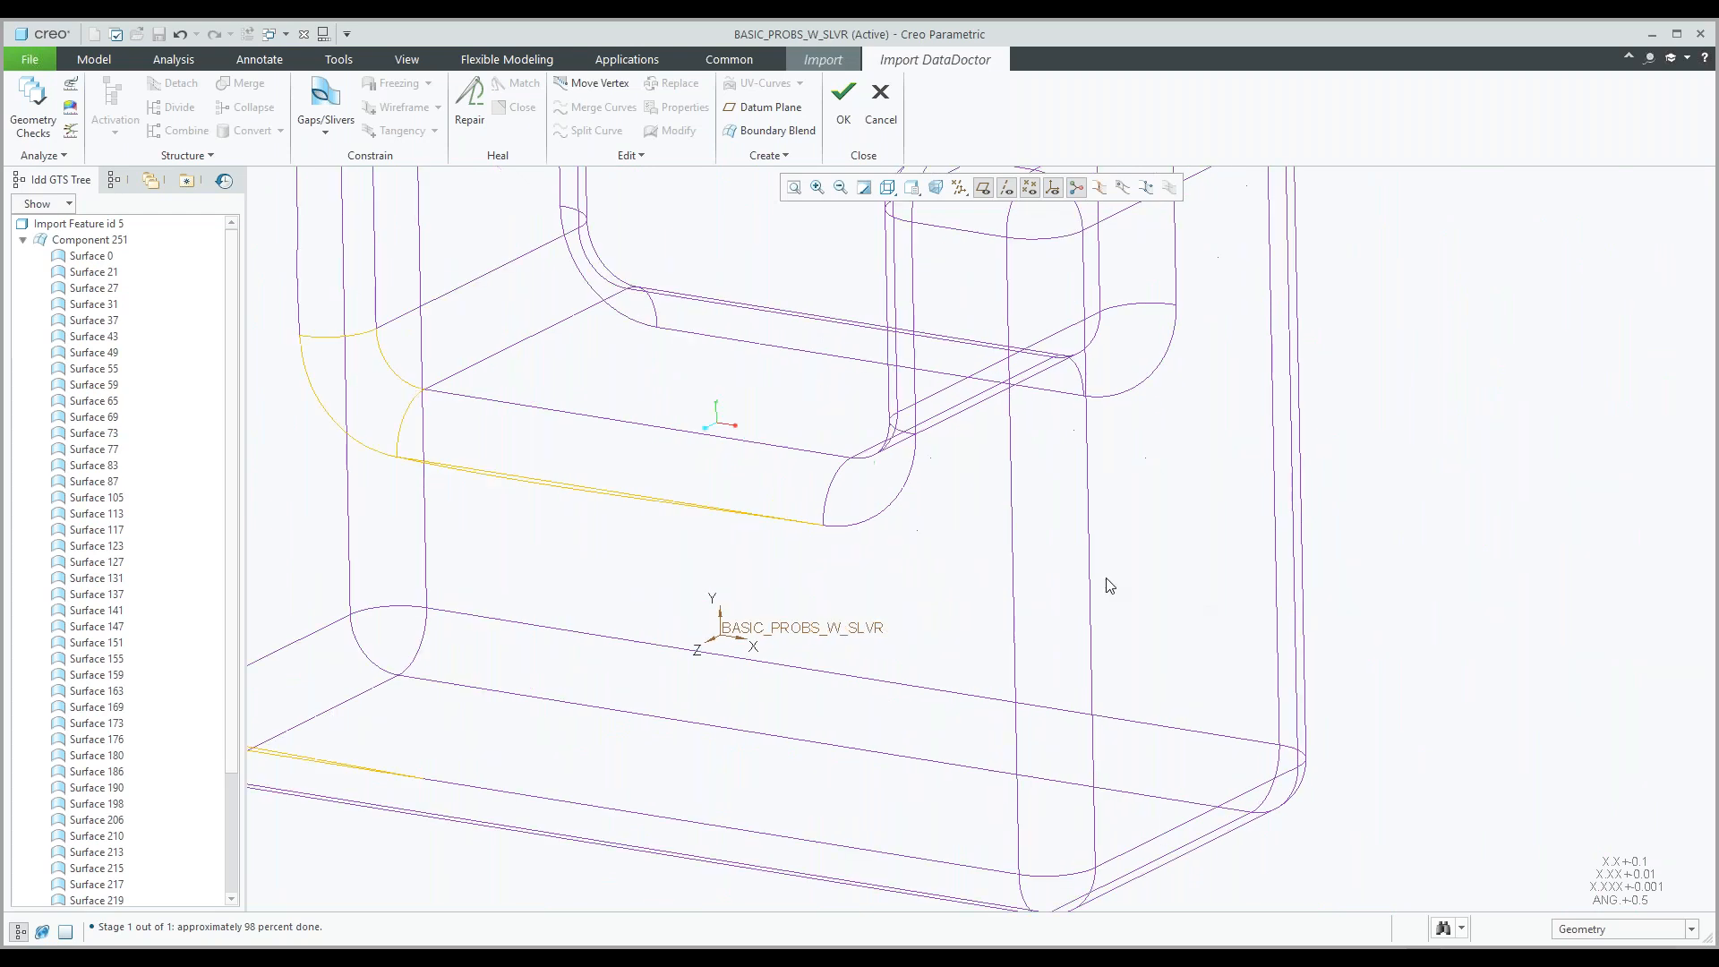
pyautogui.scroll(-8, 1078, 549)
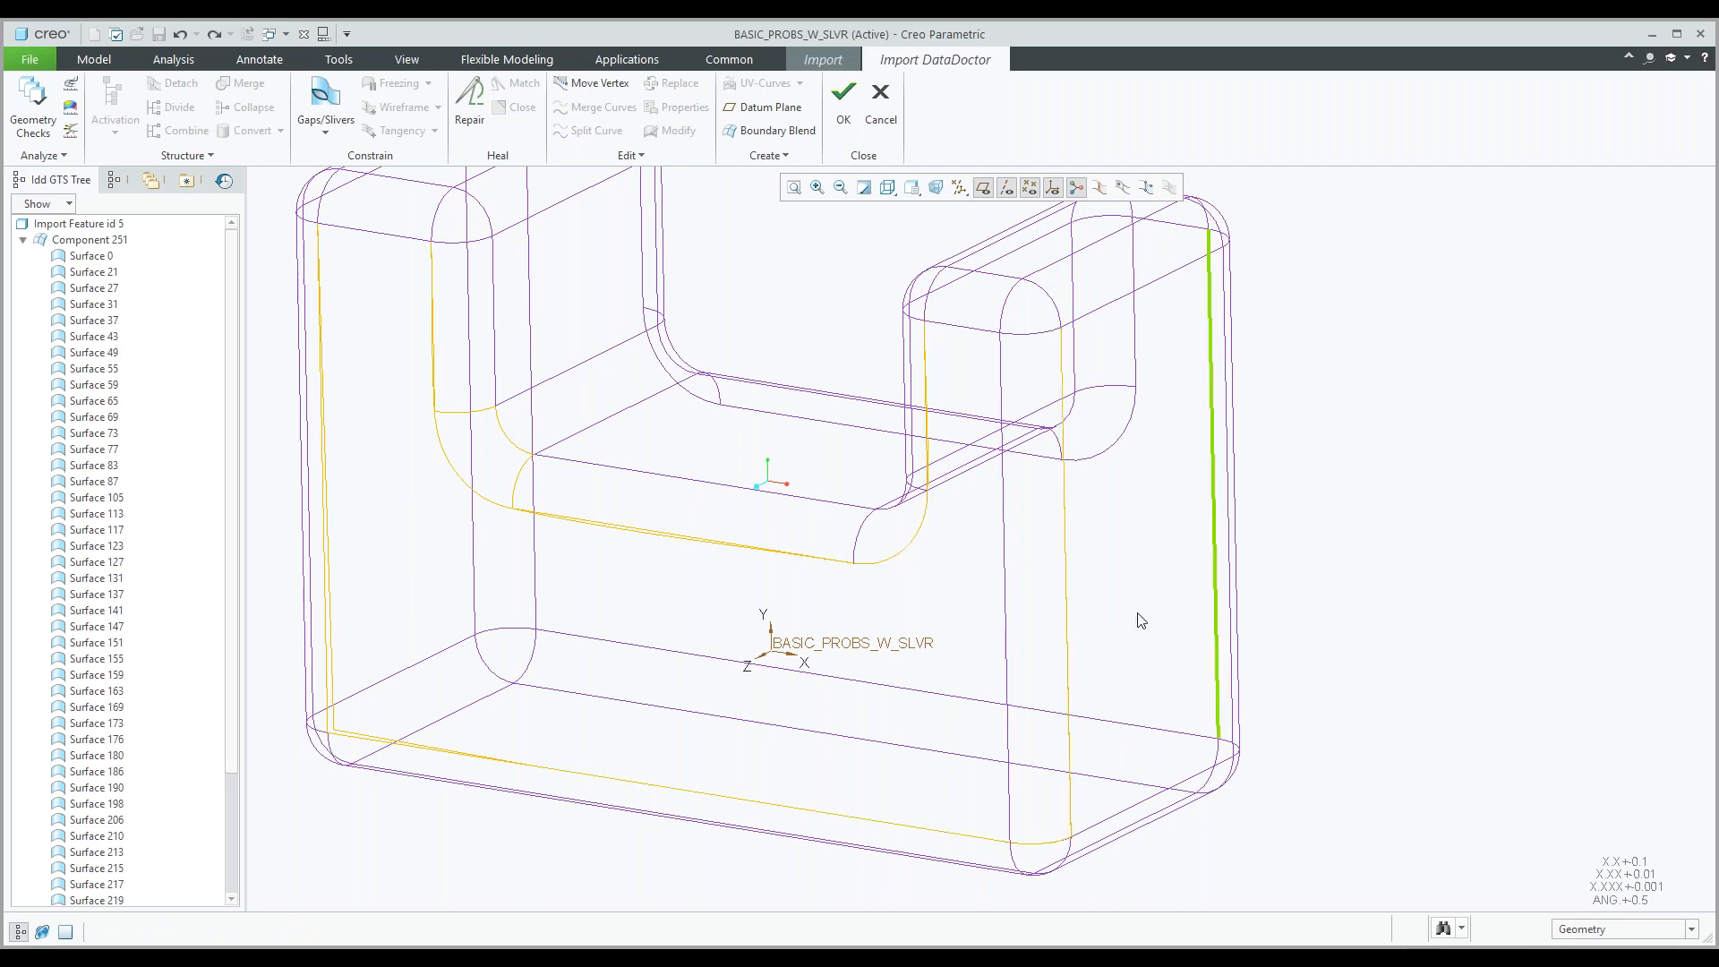
# Examine the one-sided vertical edge pair on the narrower arm up close and select a four-sided rounded corner surface.
pyautogui.scroll(10, 1074, 564)
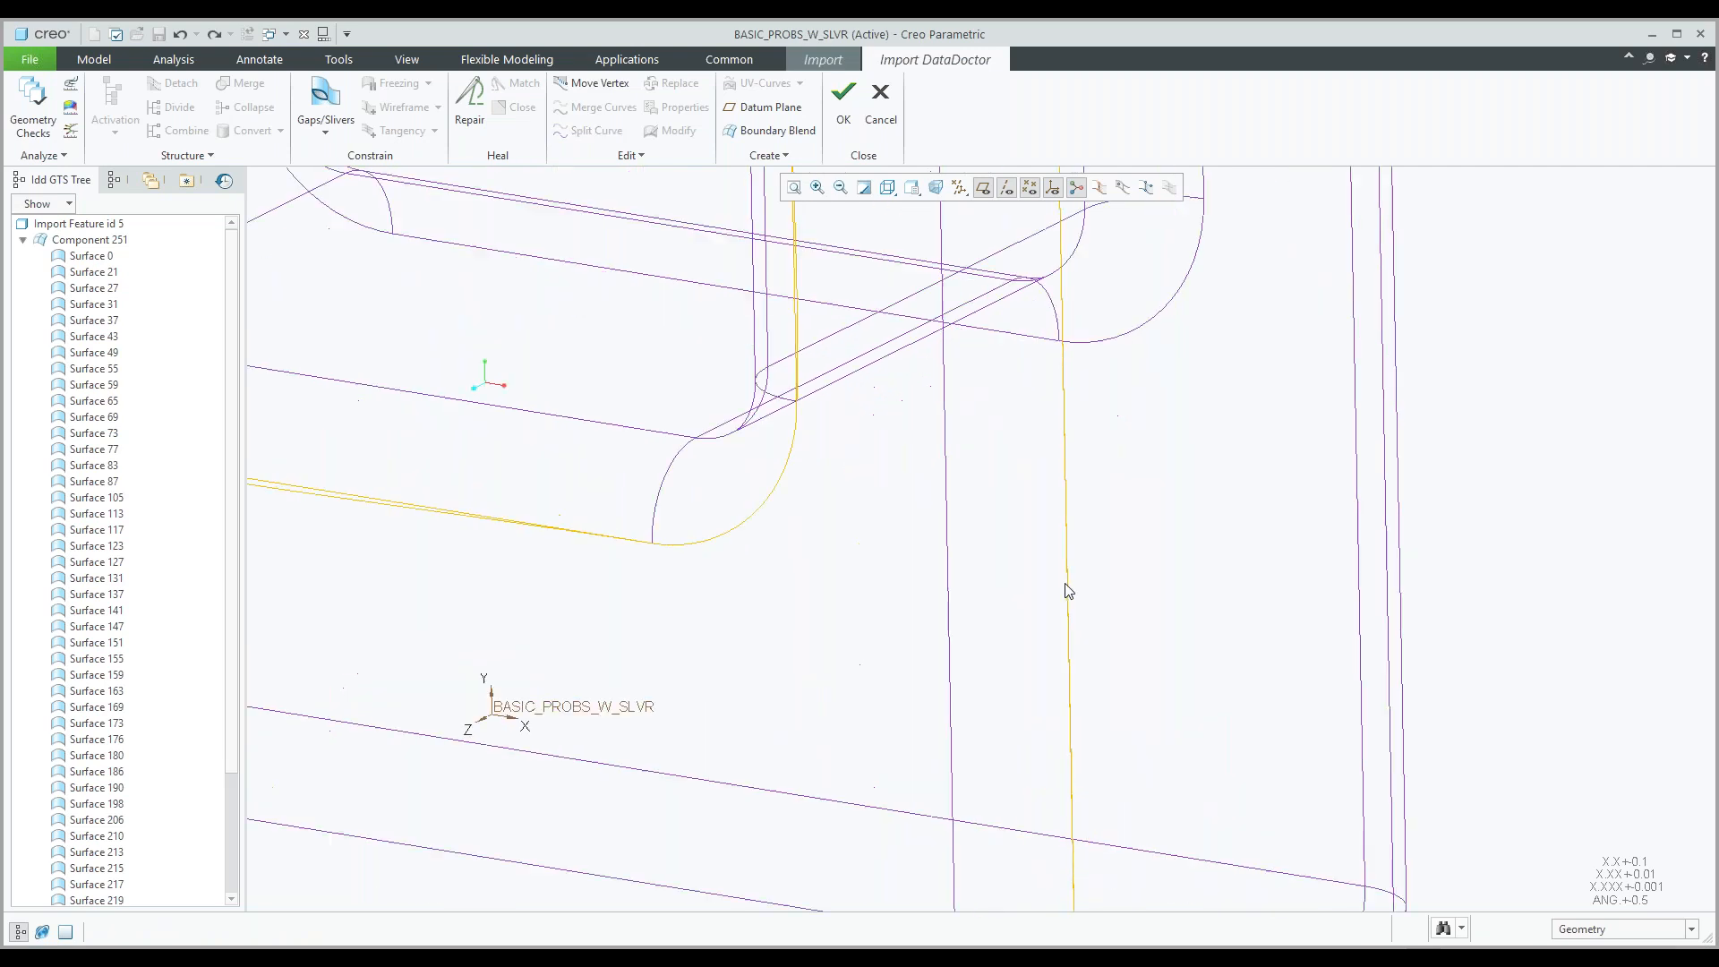
pyautogui.scroll(3, 1072, 555)
pyautogui.scroll(4, 1022, 540)
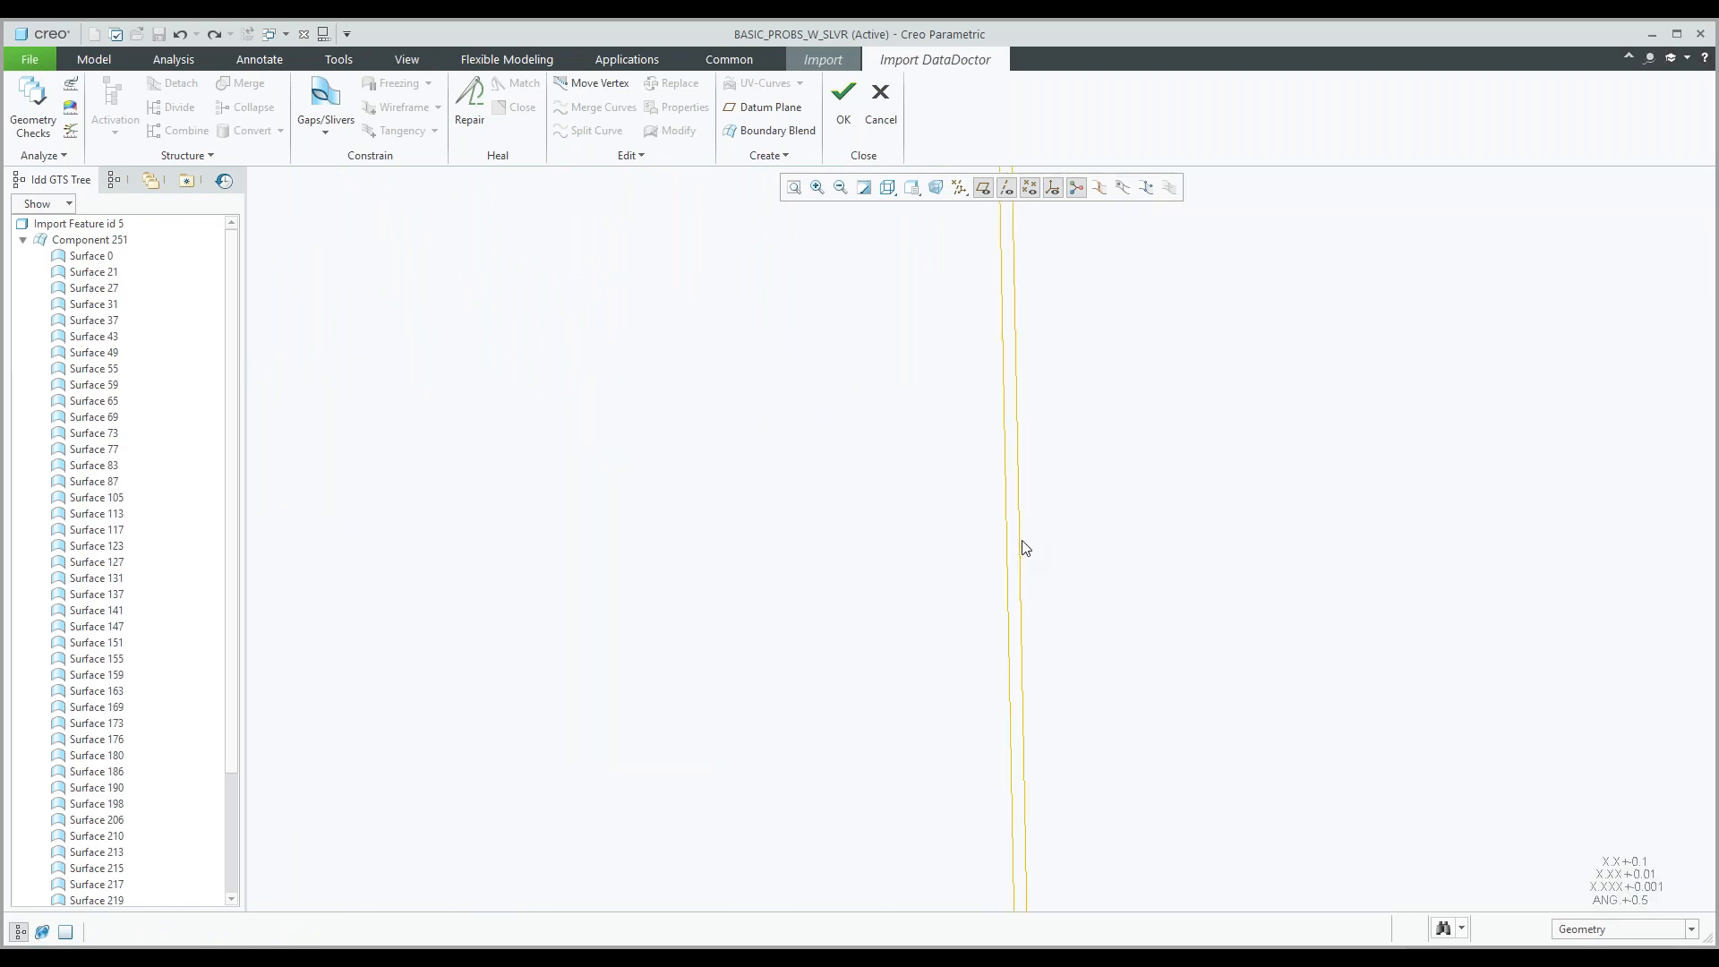
pyautogui.scroll(-3, 1014, 552)
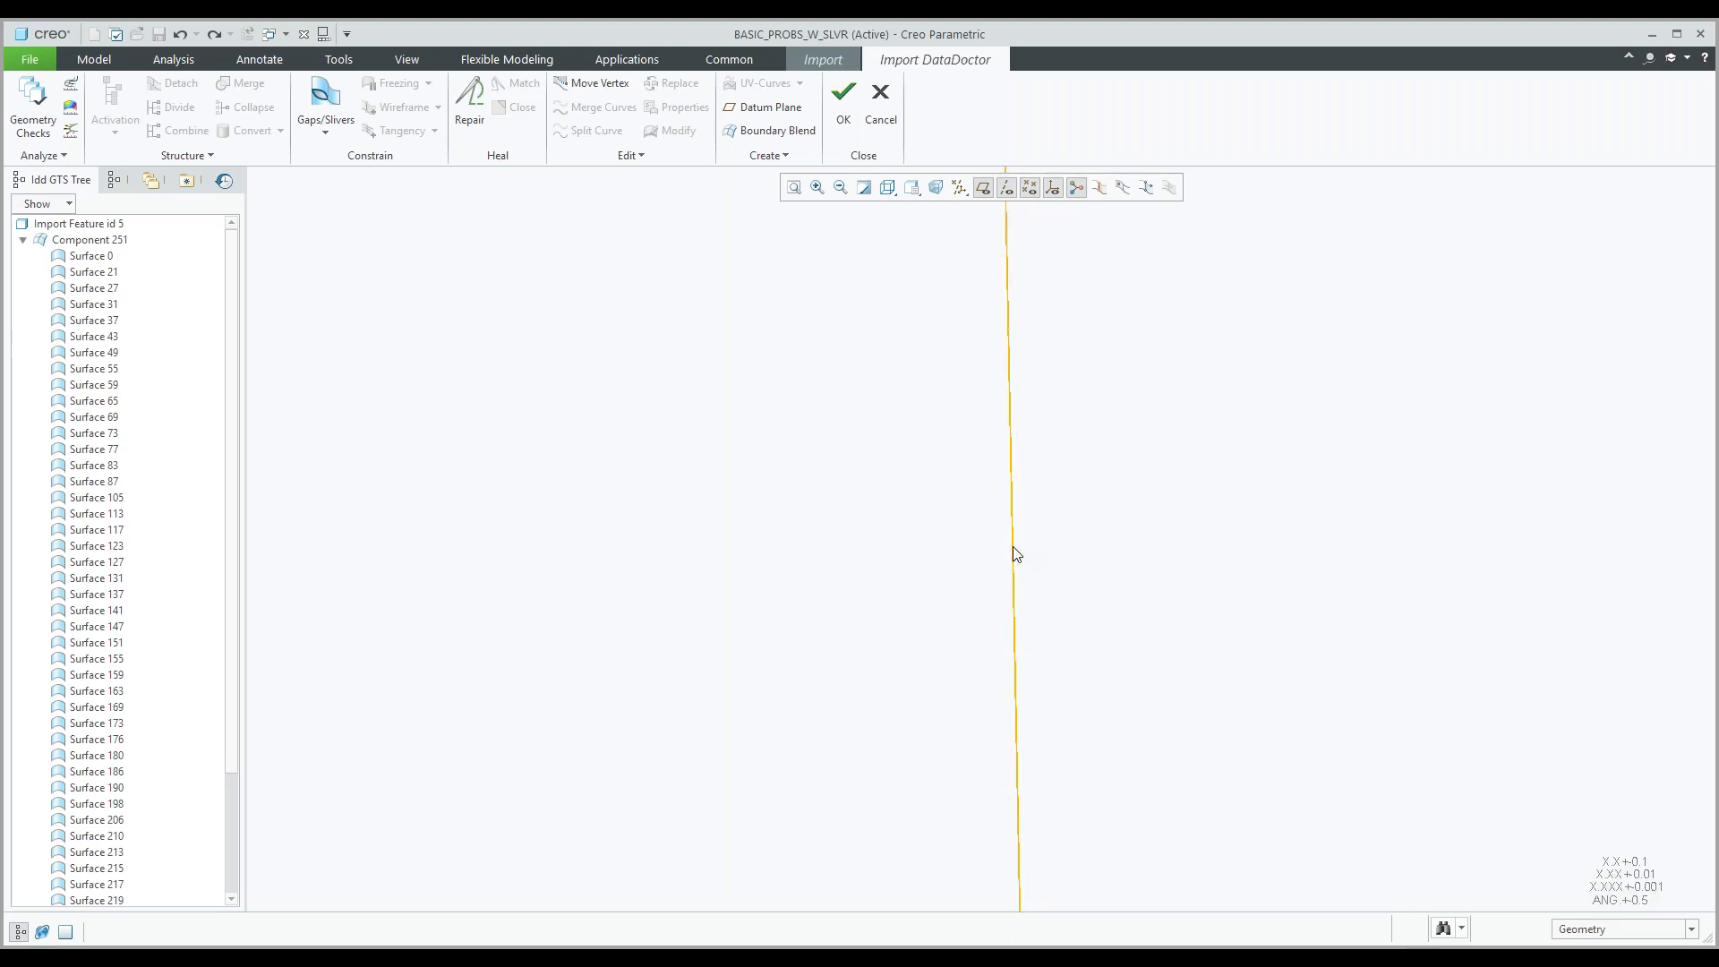
pyautogui.scroll(-10, 1012, 547)
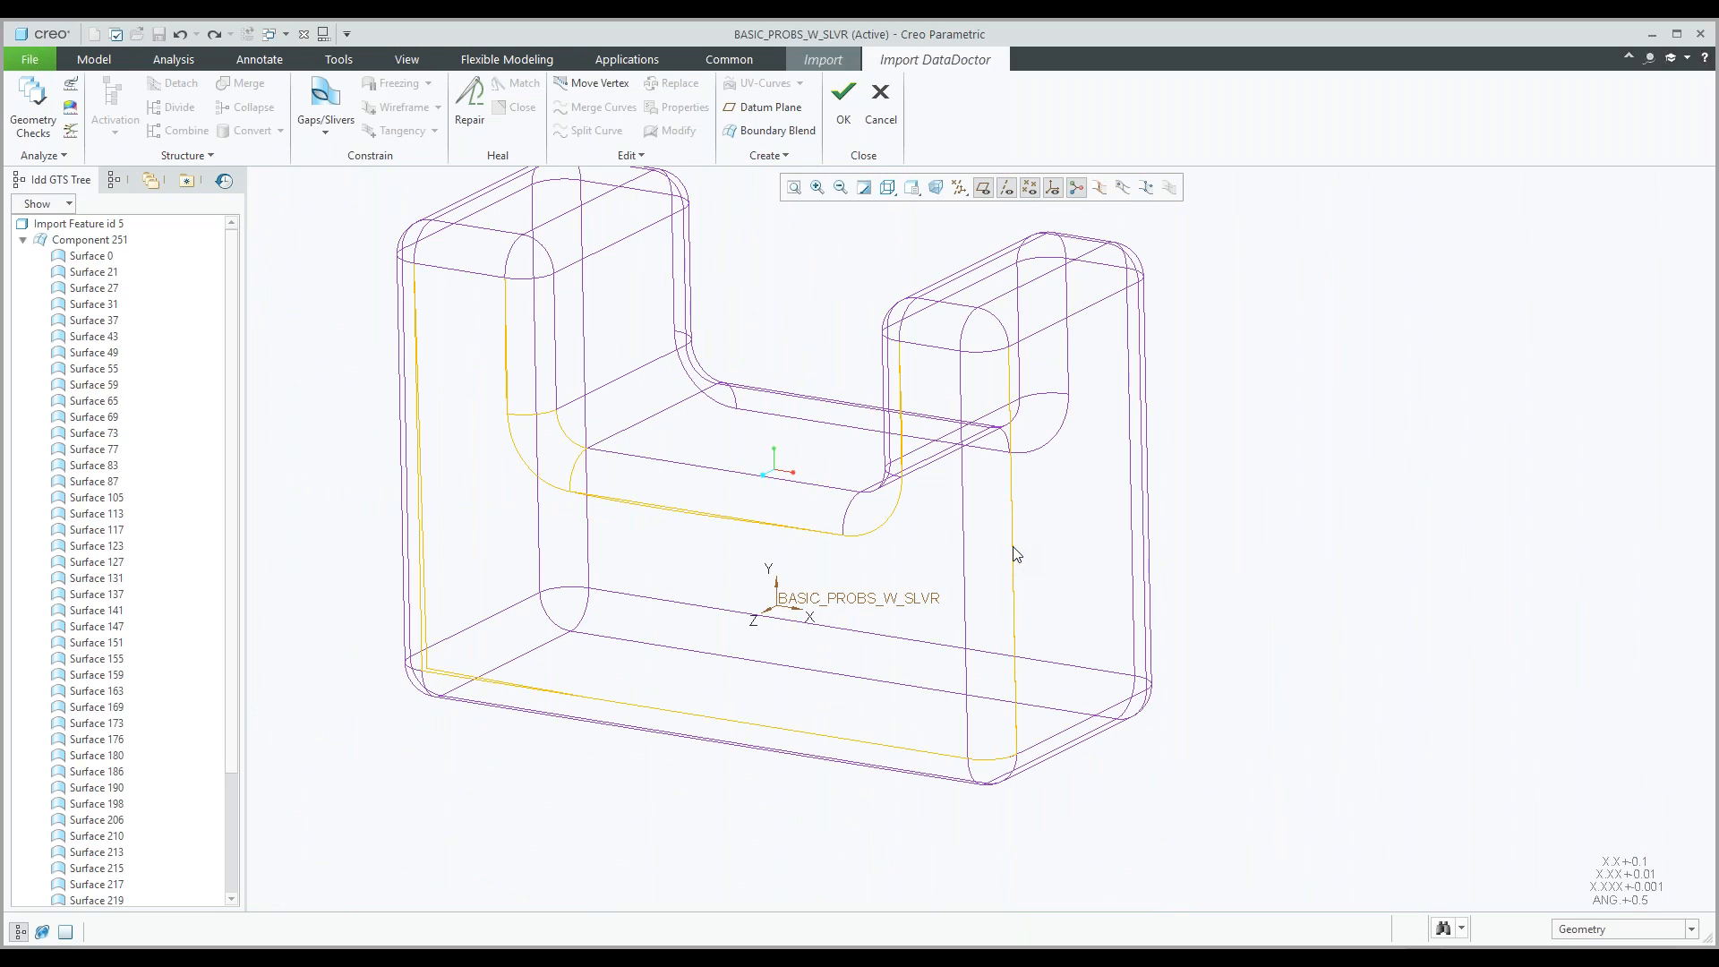
pyautogui.moveTo(767, 465); pyautogui.dragTo(659, 522, button='middle')
pyautogui.scroll(5, 861, 240)
pyautogui.click(854, 263)
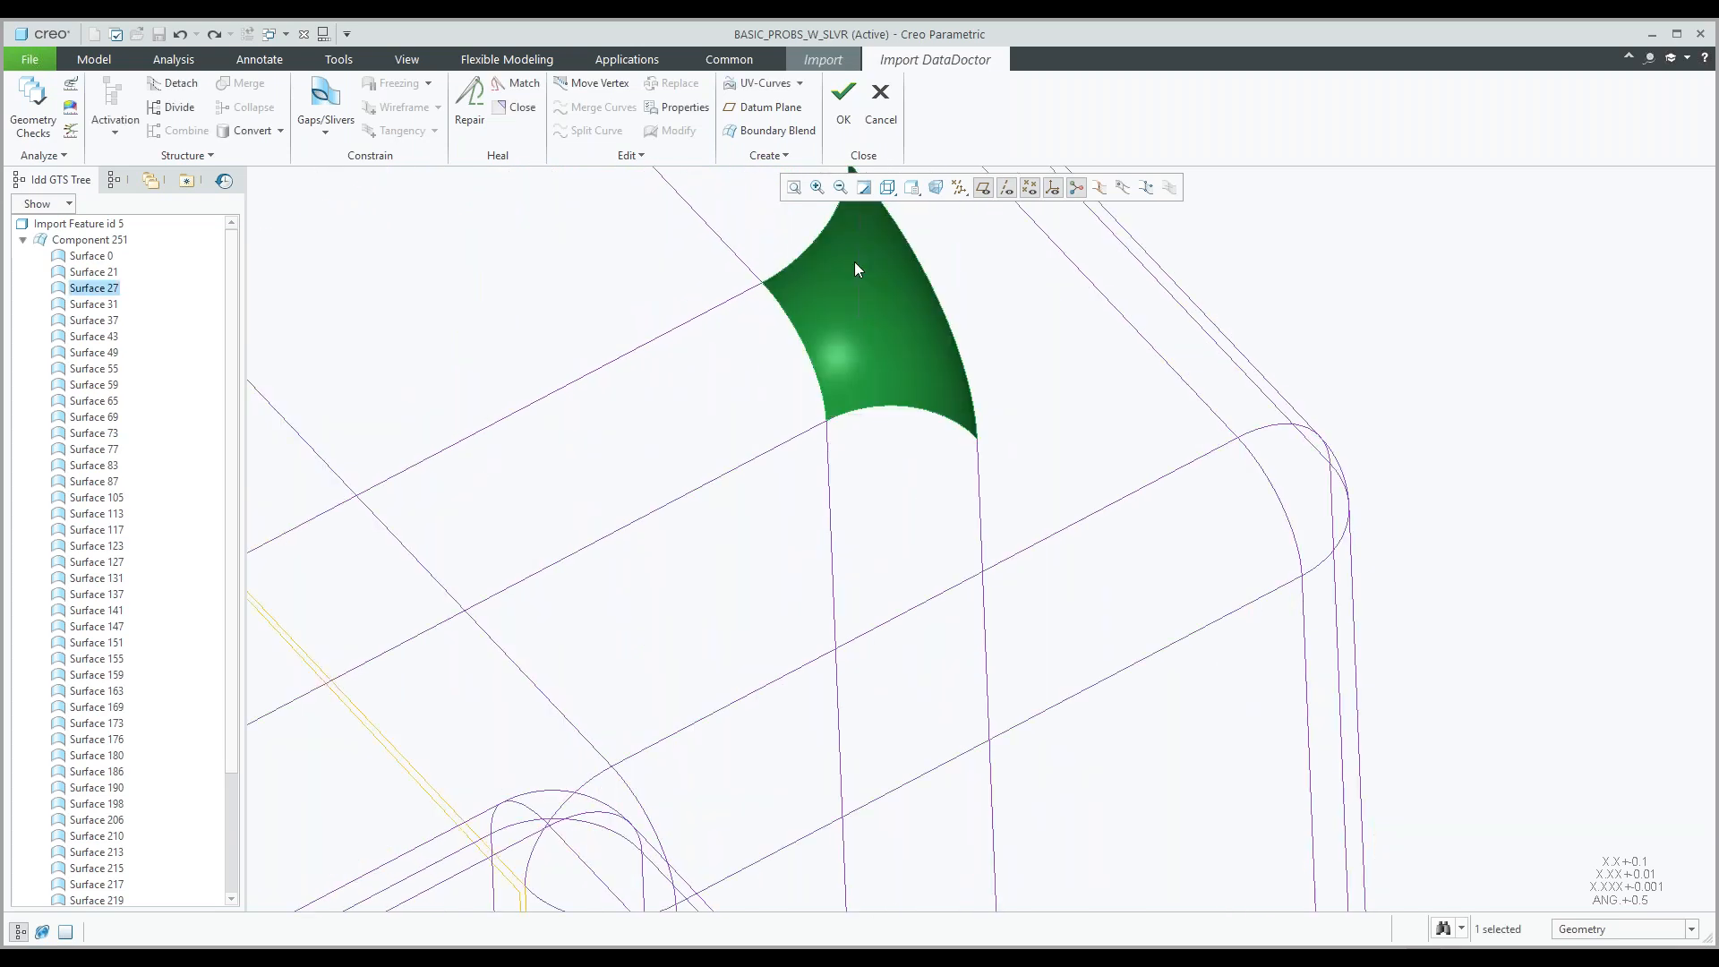
pyautogui.keyDown('shift'); pyautogui.moveTo(853, 288); pyautogui.dragTo(807, 448, button='middle'); pyautogui.keyUp('shift')
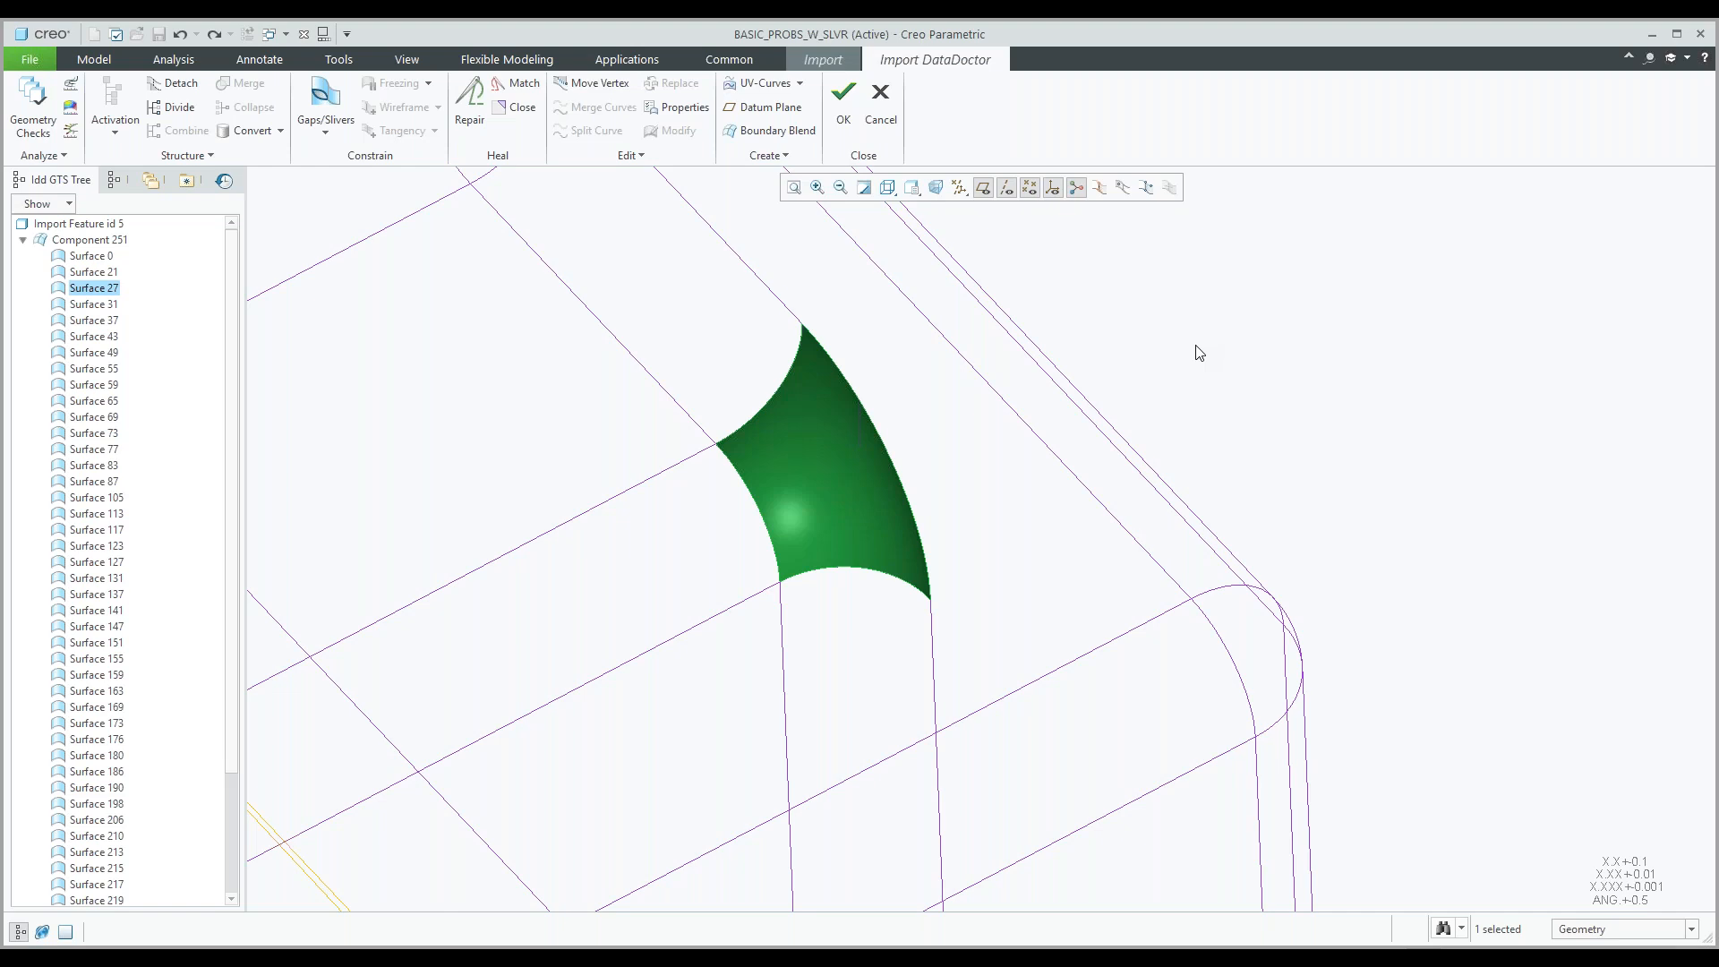
# Select the U-shaped front face and the rounded vertical surface inside the wider arm, and repair the gap between them.
pyautogui.scroll(-5, 1170, 368)
pyautogui.moveTo(1170, 368)
pyautogui.mouseDown(button='middle')
pyautogui.moveTo(1120, 453)
pyautogui.moveTo(1137, 430)
pyautogui.moveTo(1212, 429)
pyautogui.moveTo(1174, 468)
pyautogui.moveTo(1160, 432)
pyautogui.mouseUp(button='middle')
pyautogui.scroll(3, 817, 450)
pyautogui.click(662, 498)
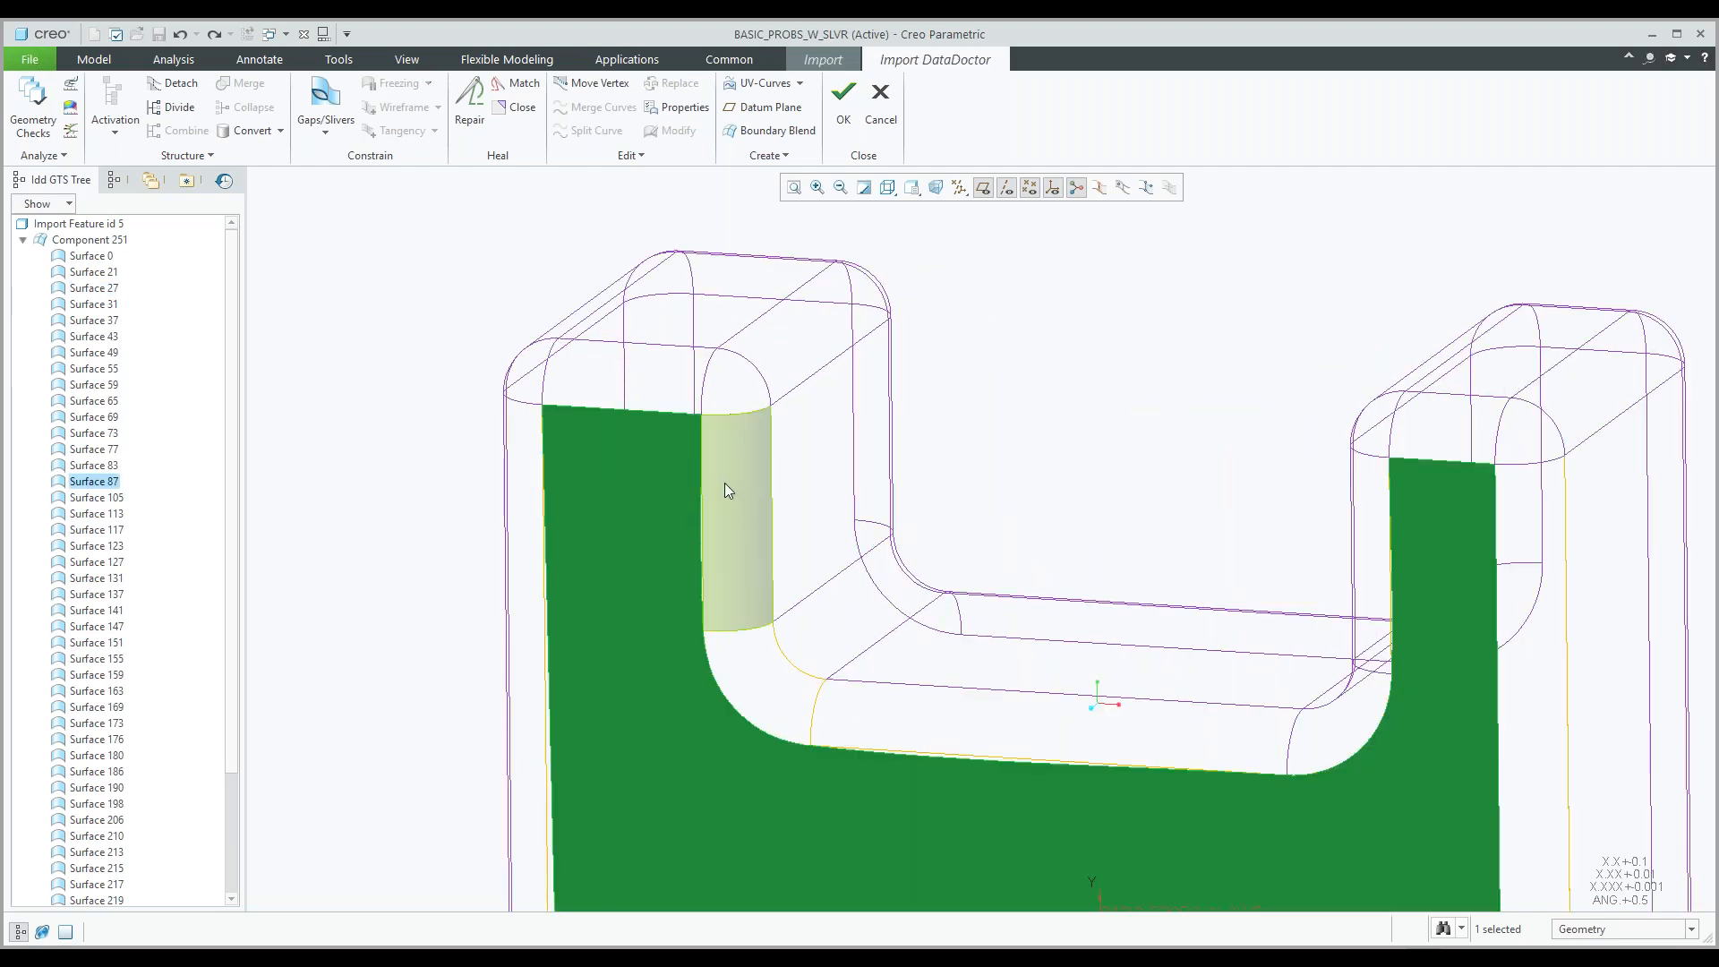
pyautogui.keyDown('ctrl'); pyautogui.click(729, 486); pyautogui.keyUp('ctrl')
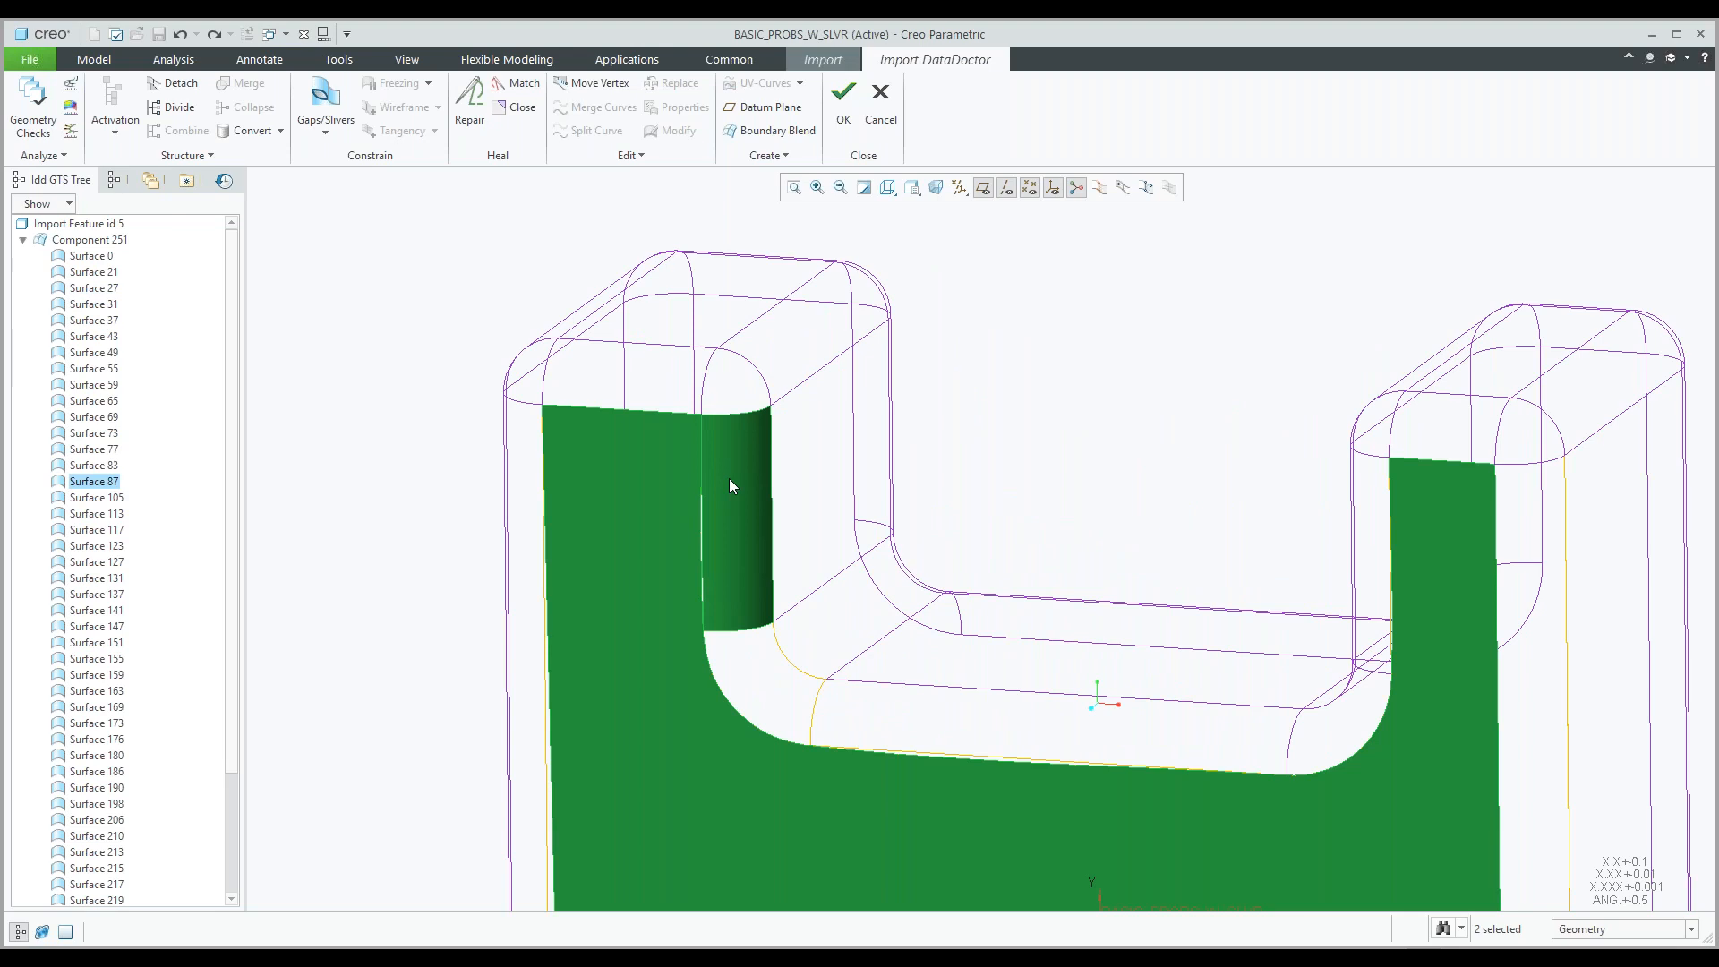
pyautogui.click(470, 116)
pyautogui.moveTo(699, 447); pyautogui.dragTo(1065, 497, button='middle')
pyautogui.click(216, 131)
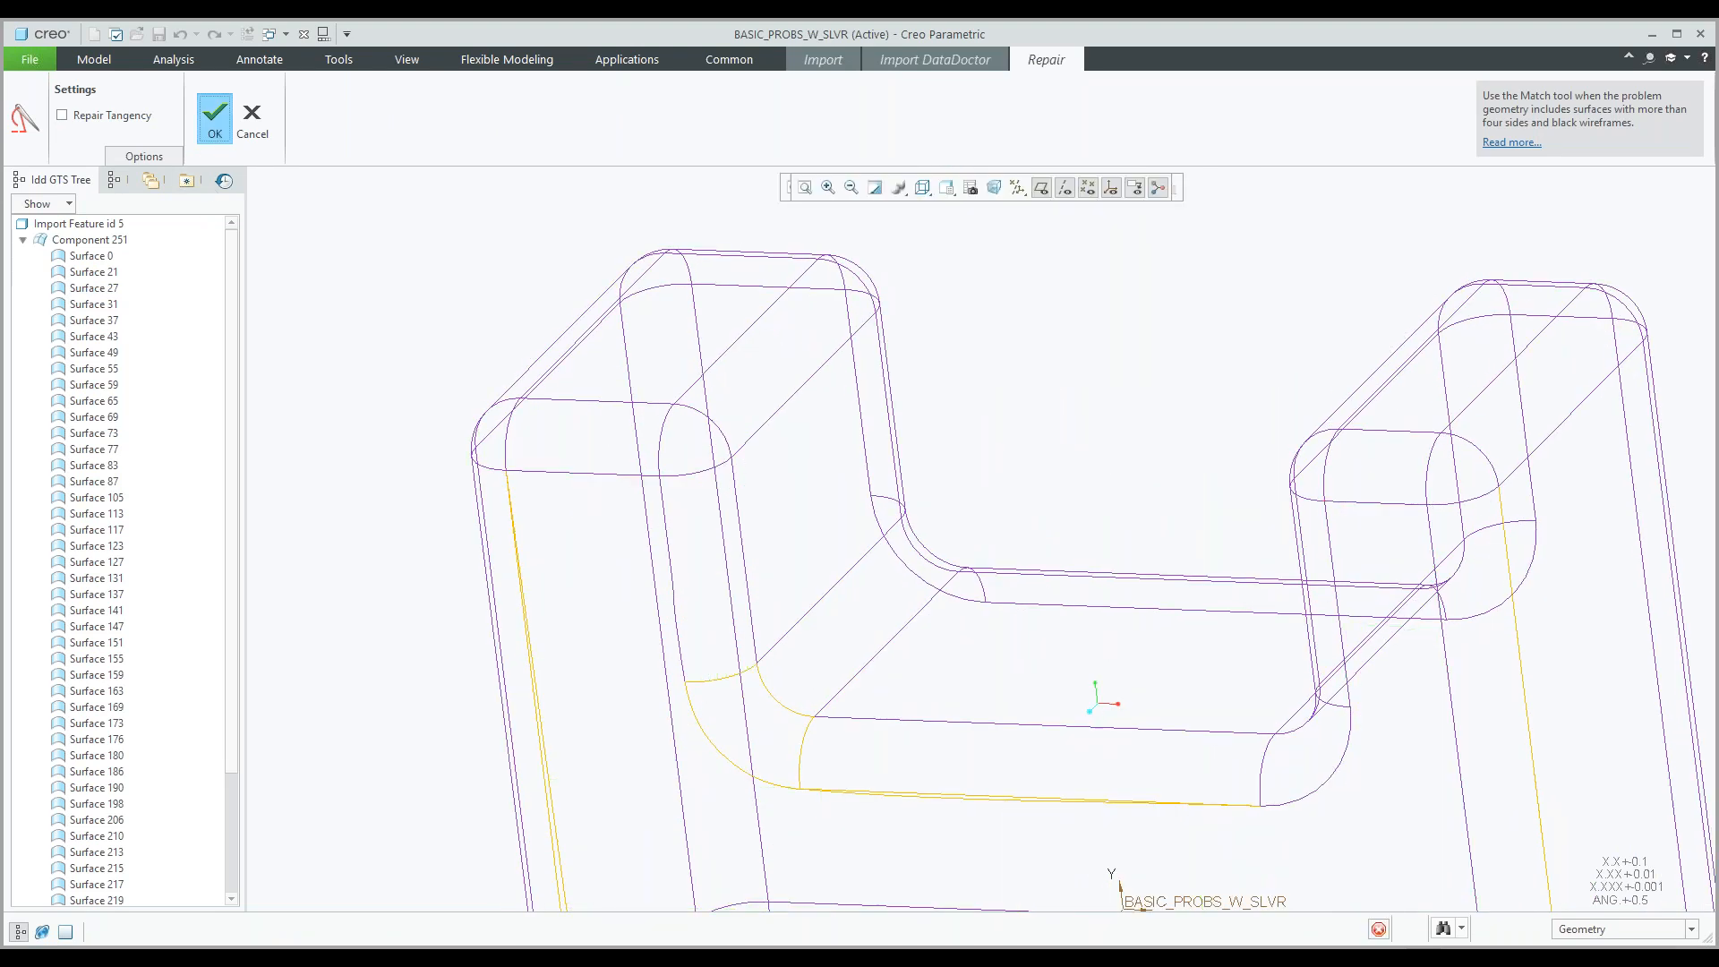
# Repair the one-sided vertical edge on the narrower arm's outer side where the front face meets its rounded corner surface.
pyautogui.moveTo(492, 395)
pyautogui.mouseDown(button='middle')
pyautogui.moveTo(534, 372)
pyautogui.moveTo(514, 364)
pyautogui.moveTo(490, 390)
pyautogui.mouseUp(button='middle')
pyautogui.scroll(2, 679, 488)
pyautogui.moveTo(984, 539); pyautogui.dragTo(1029, 535, button='middle')
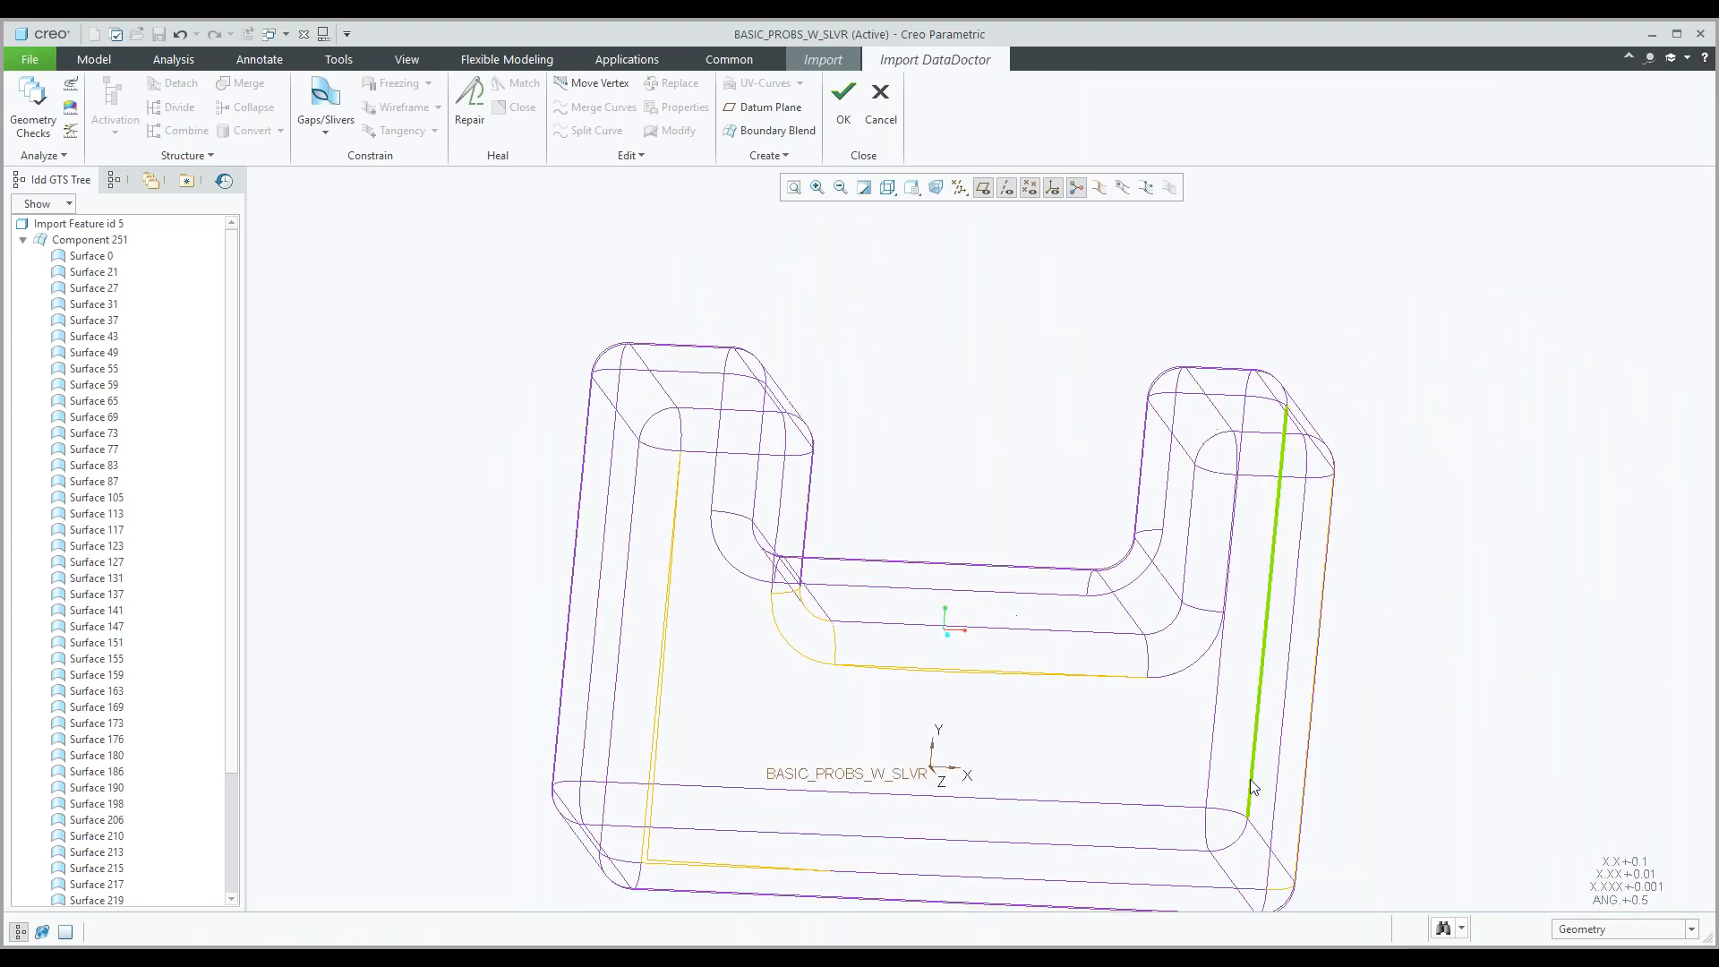
pyautogui.moveTo(1274, 673); pyautogui.dragTo(1175, 623, button='middle')
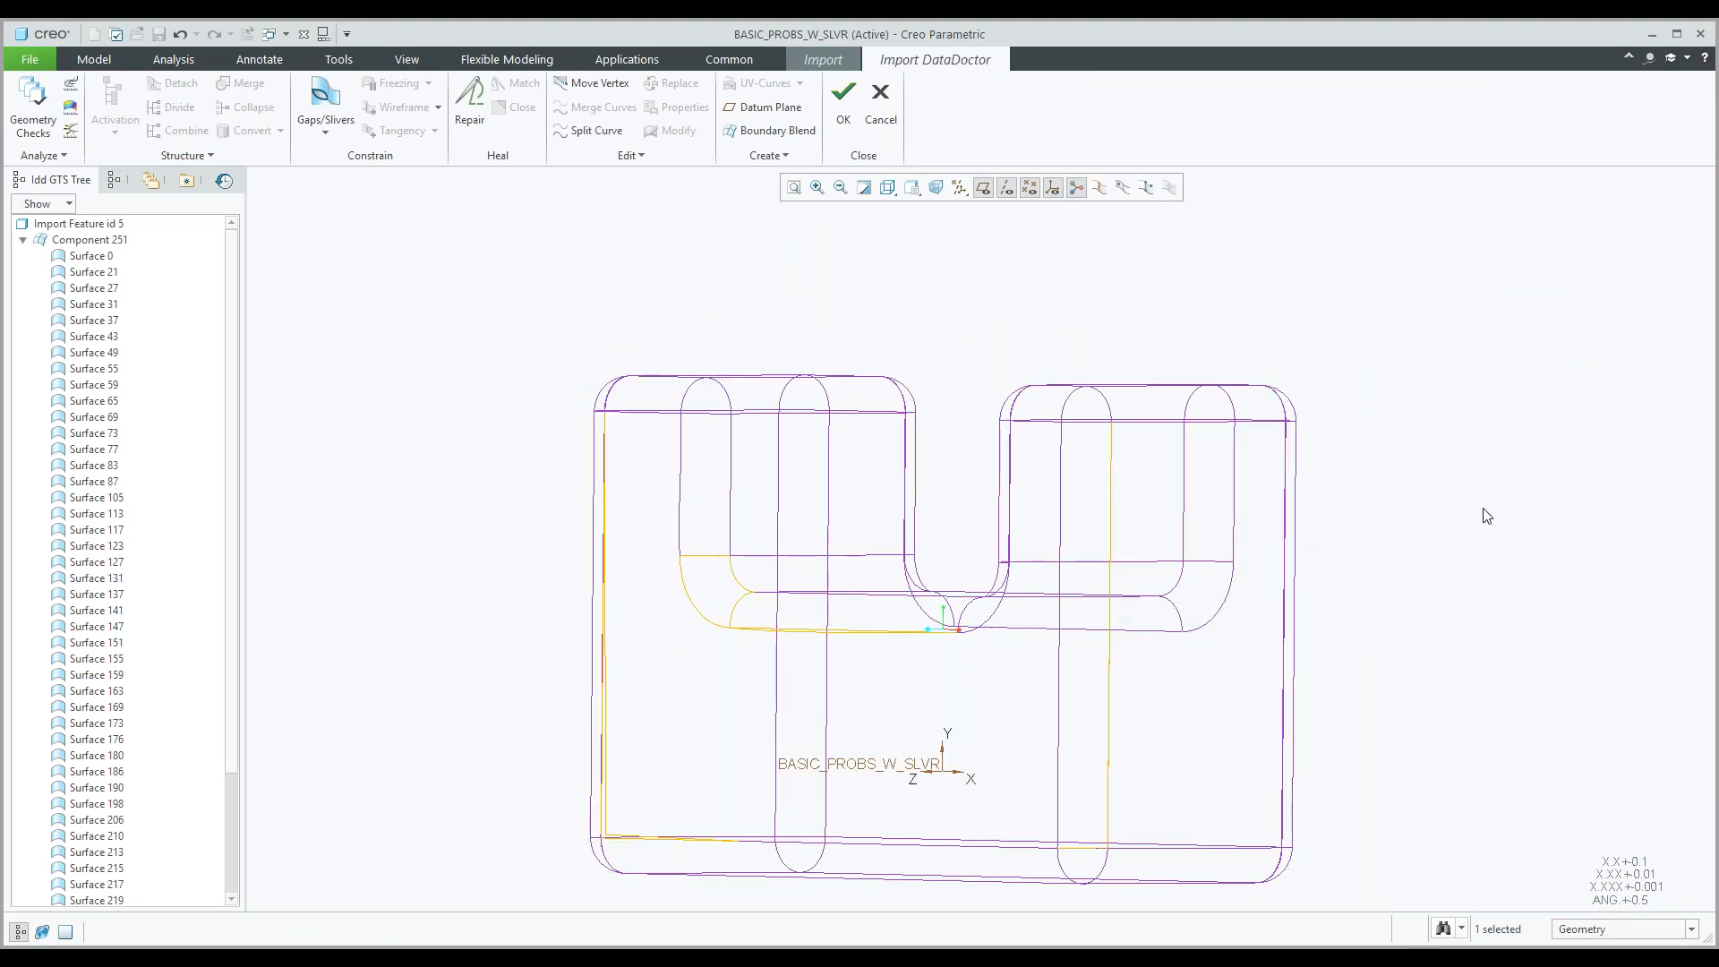
pyautogui.click(1084, 520)
pyautogui.keyDown('ctrl'); pyautogui.click(1082, 519); pyautogui.keyUp('ctrl')
pyautogui.click(469, 107)
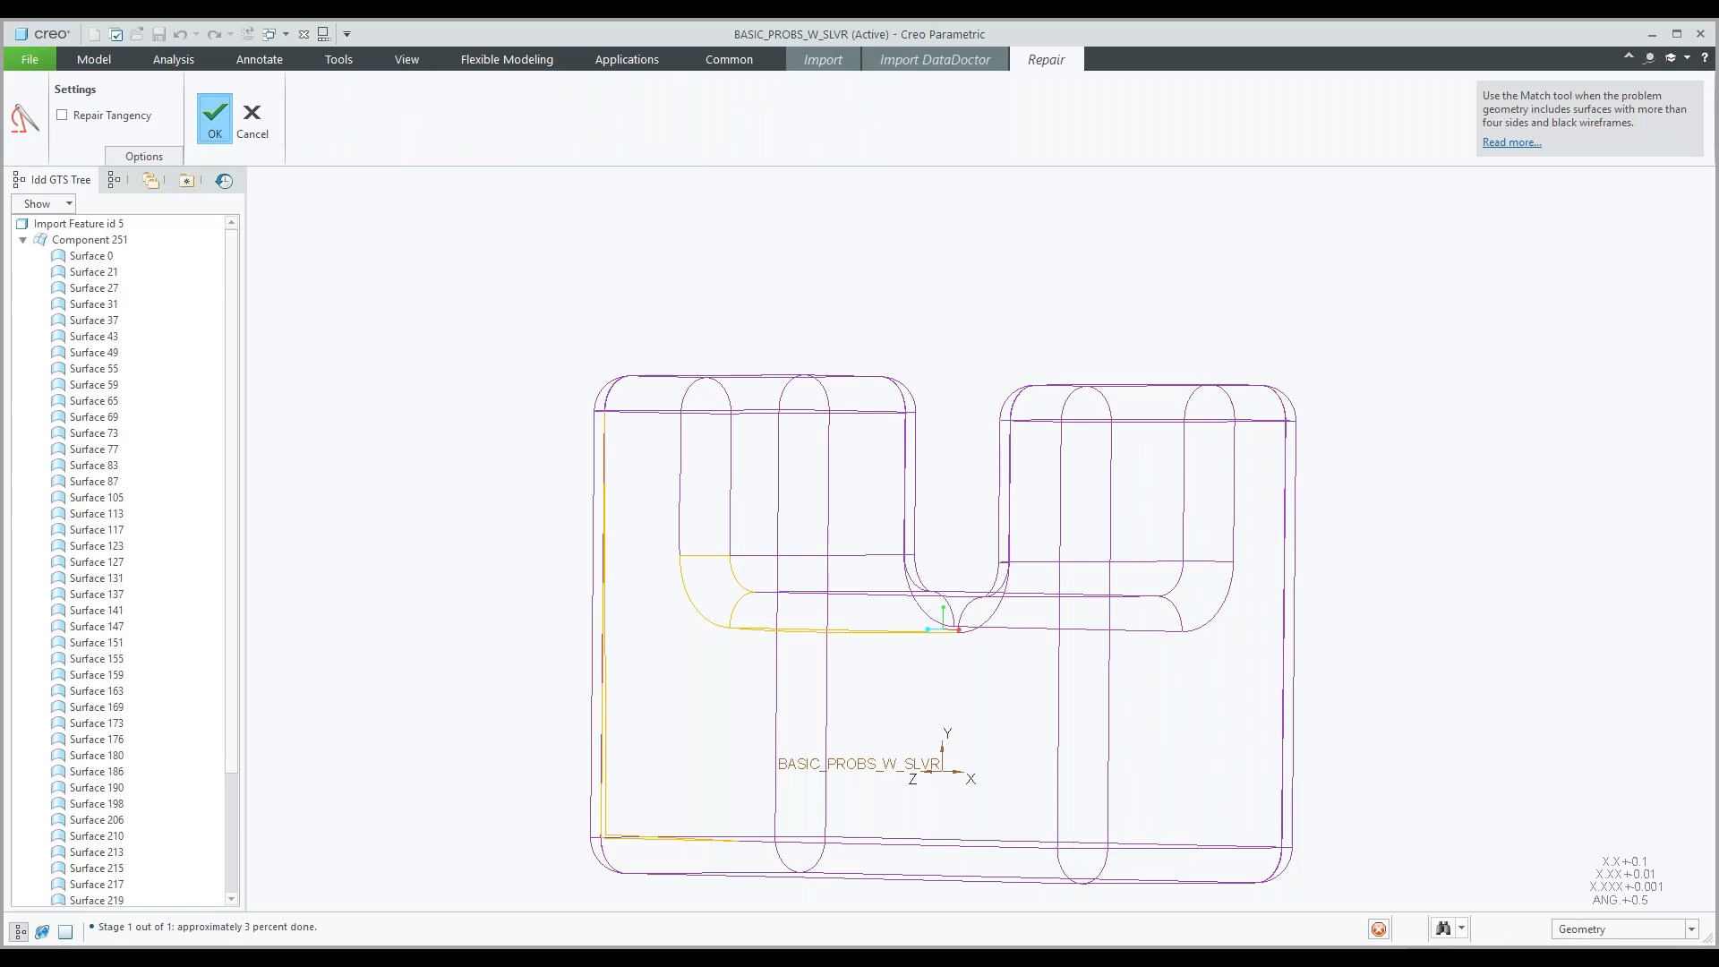
pyautogui.moveTo(670, 392); pyautogui.dragTo(887, 356, button='middle')
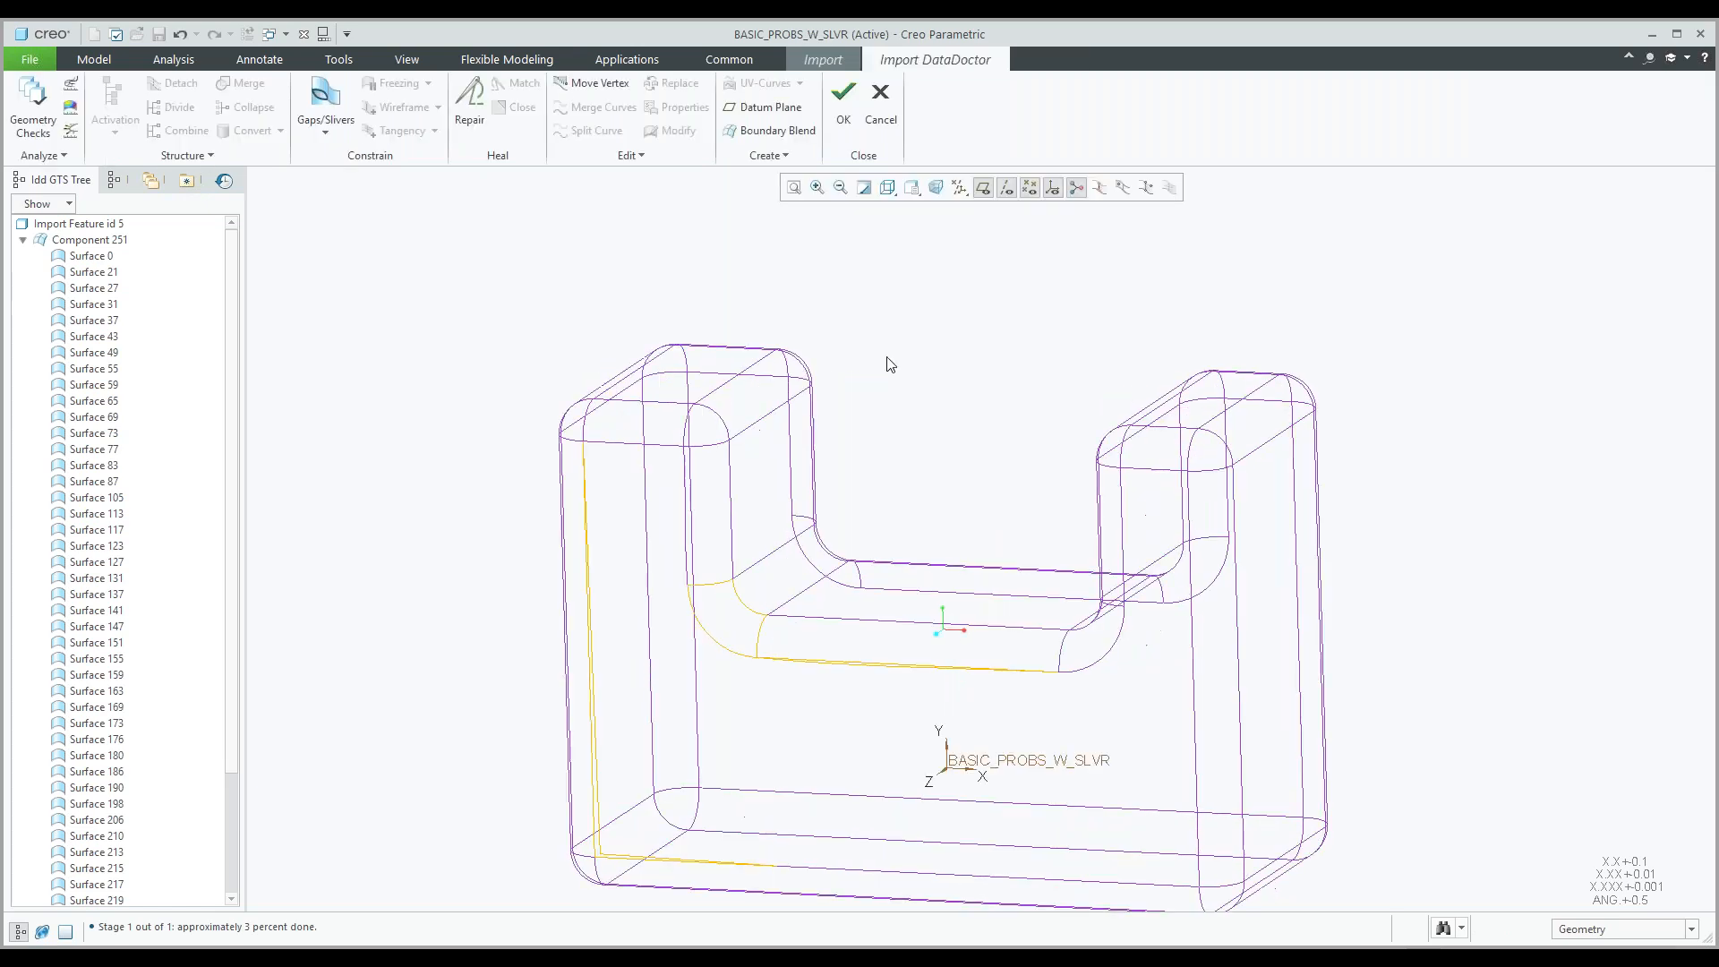
# Highlight all surfaces of Component 251, clear the selection and collapse the component's surface list.
pyautogui.click(73, 243)
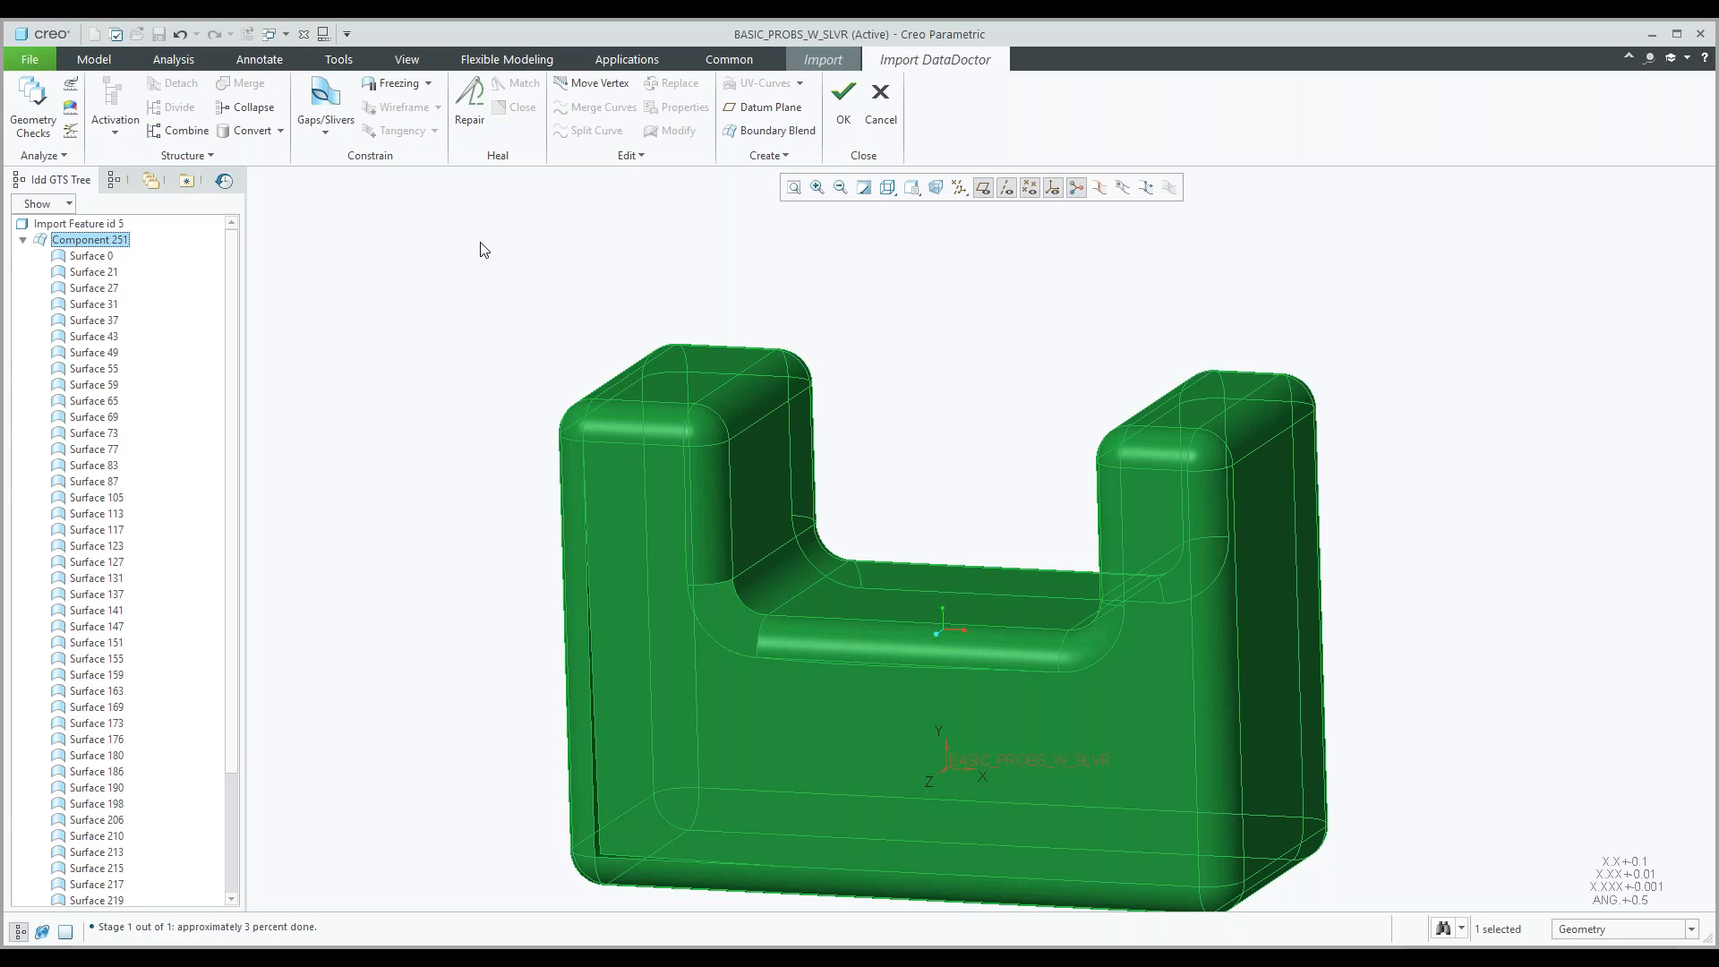
pyautogui.click(932, 428)
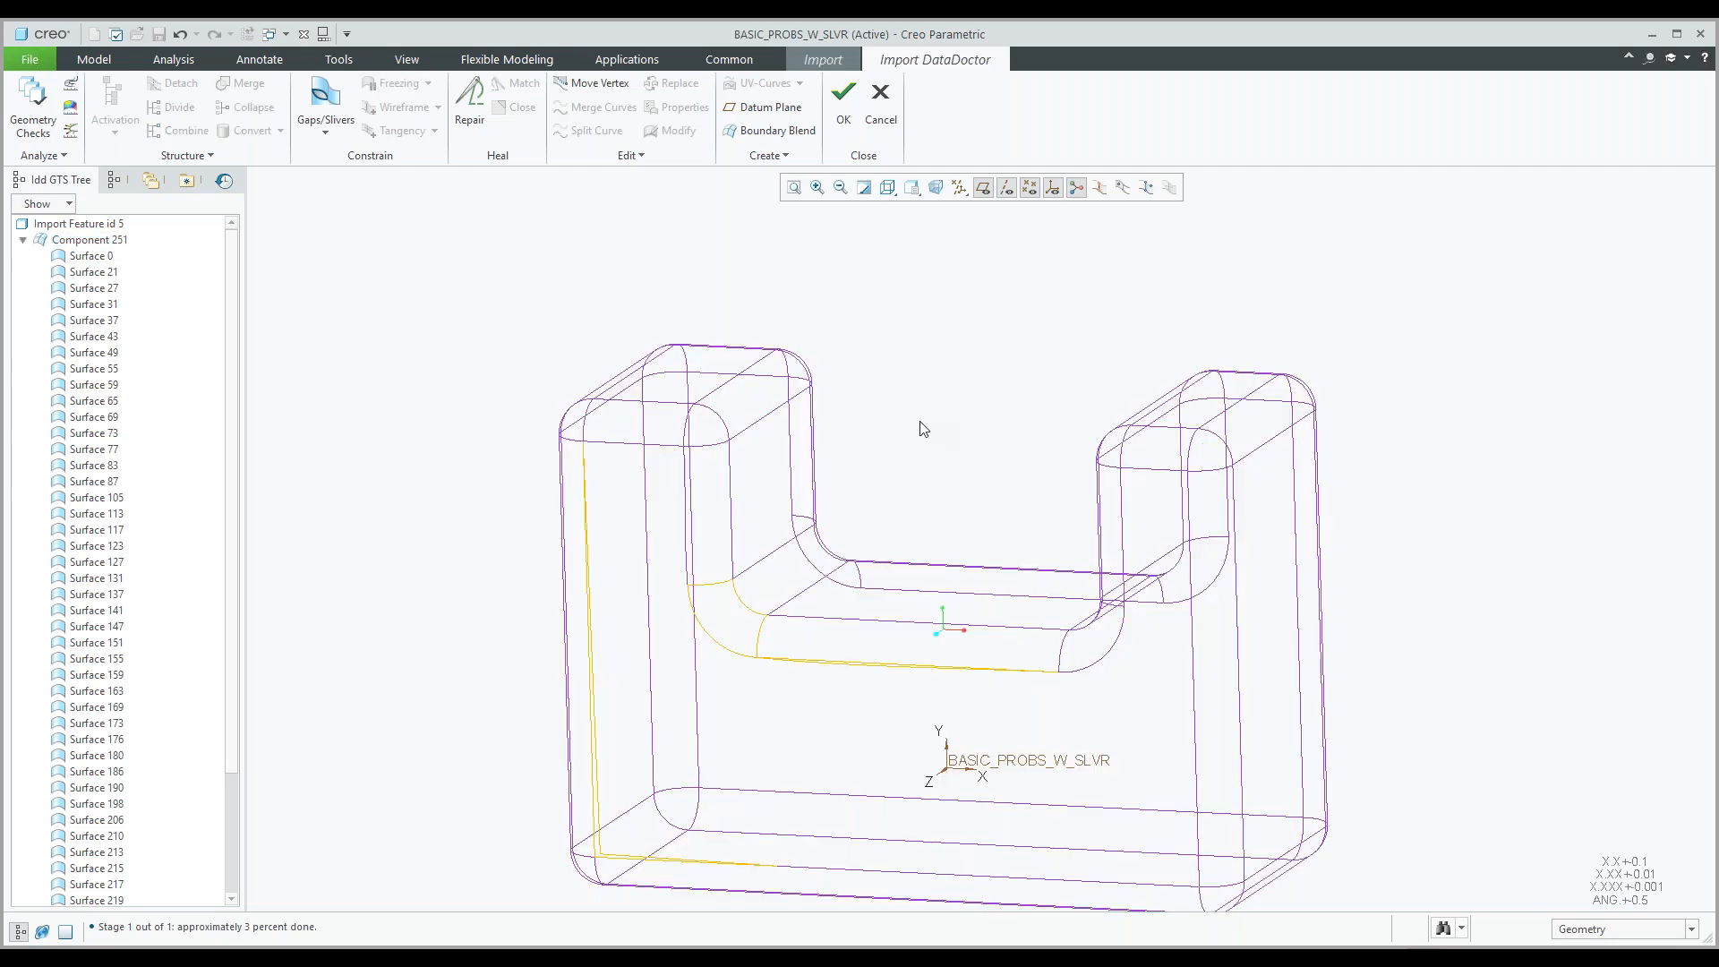
pyautogui.keyDown('shift'); pyautogui.moveTo(951, 528); pyautogui.dragTo(881, 436, button='middle'); pyautogui.keyUp('shift')
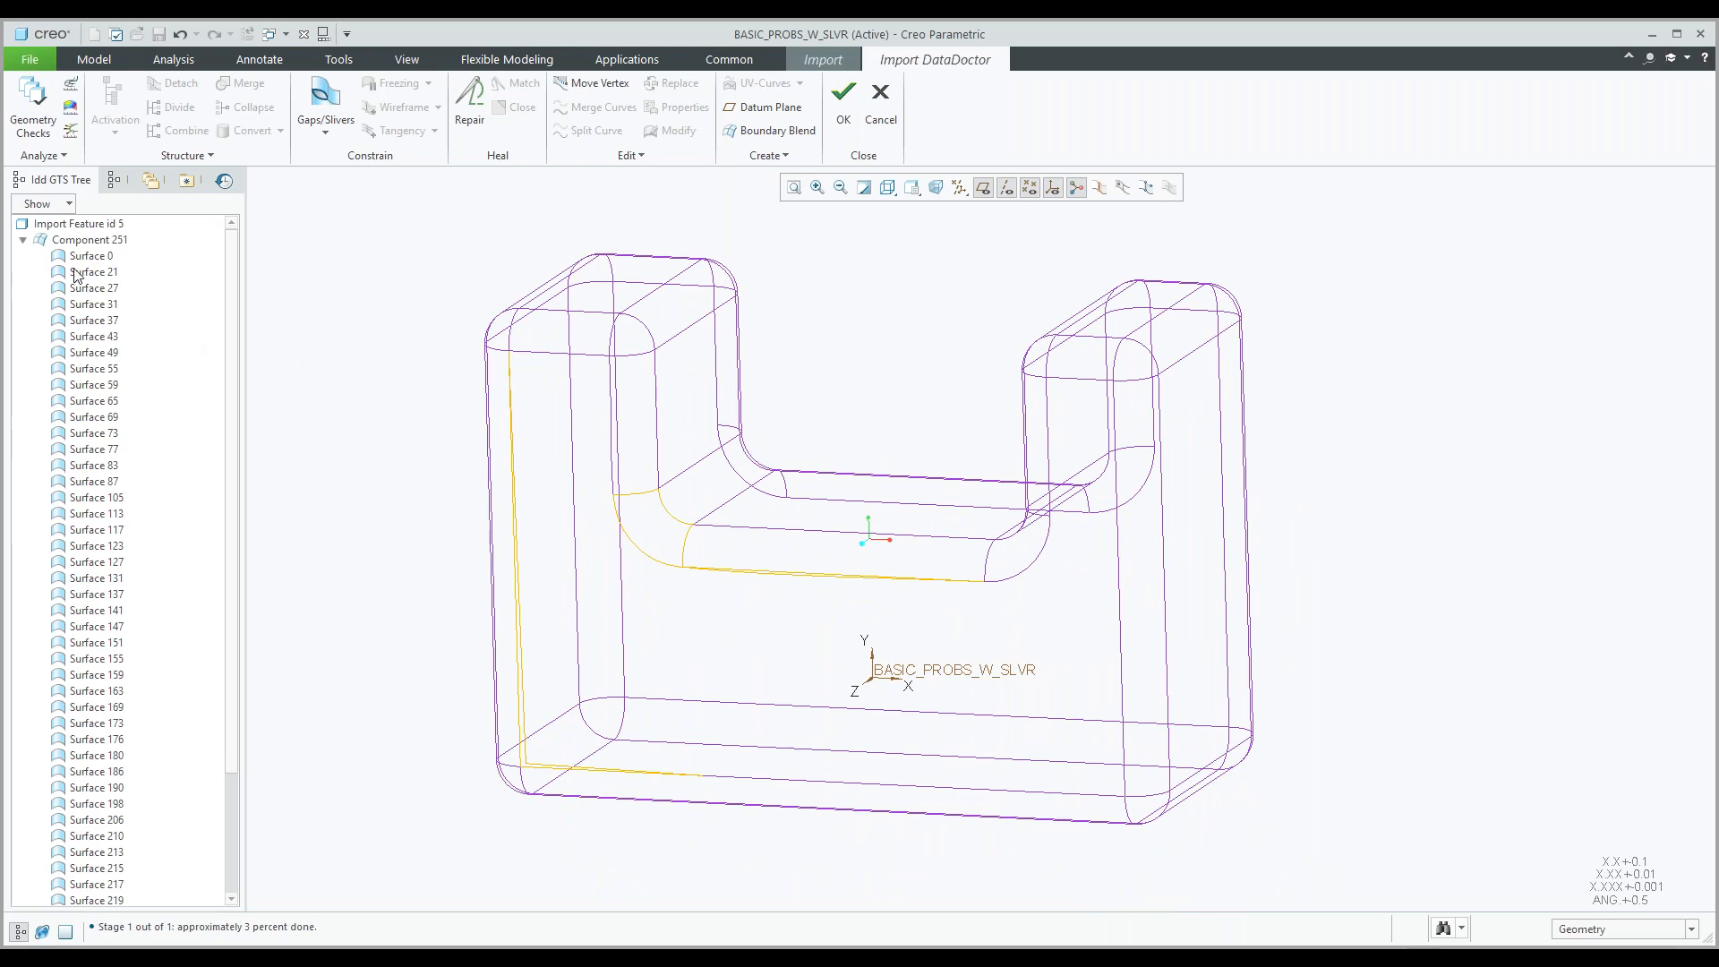
pyautogui.click(23, 240)
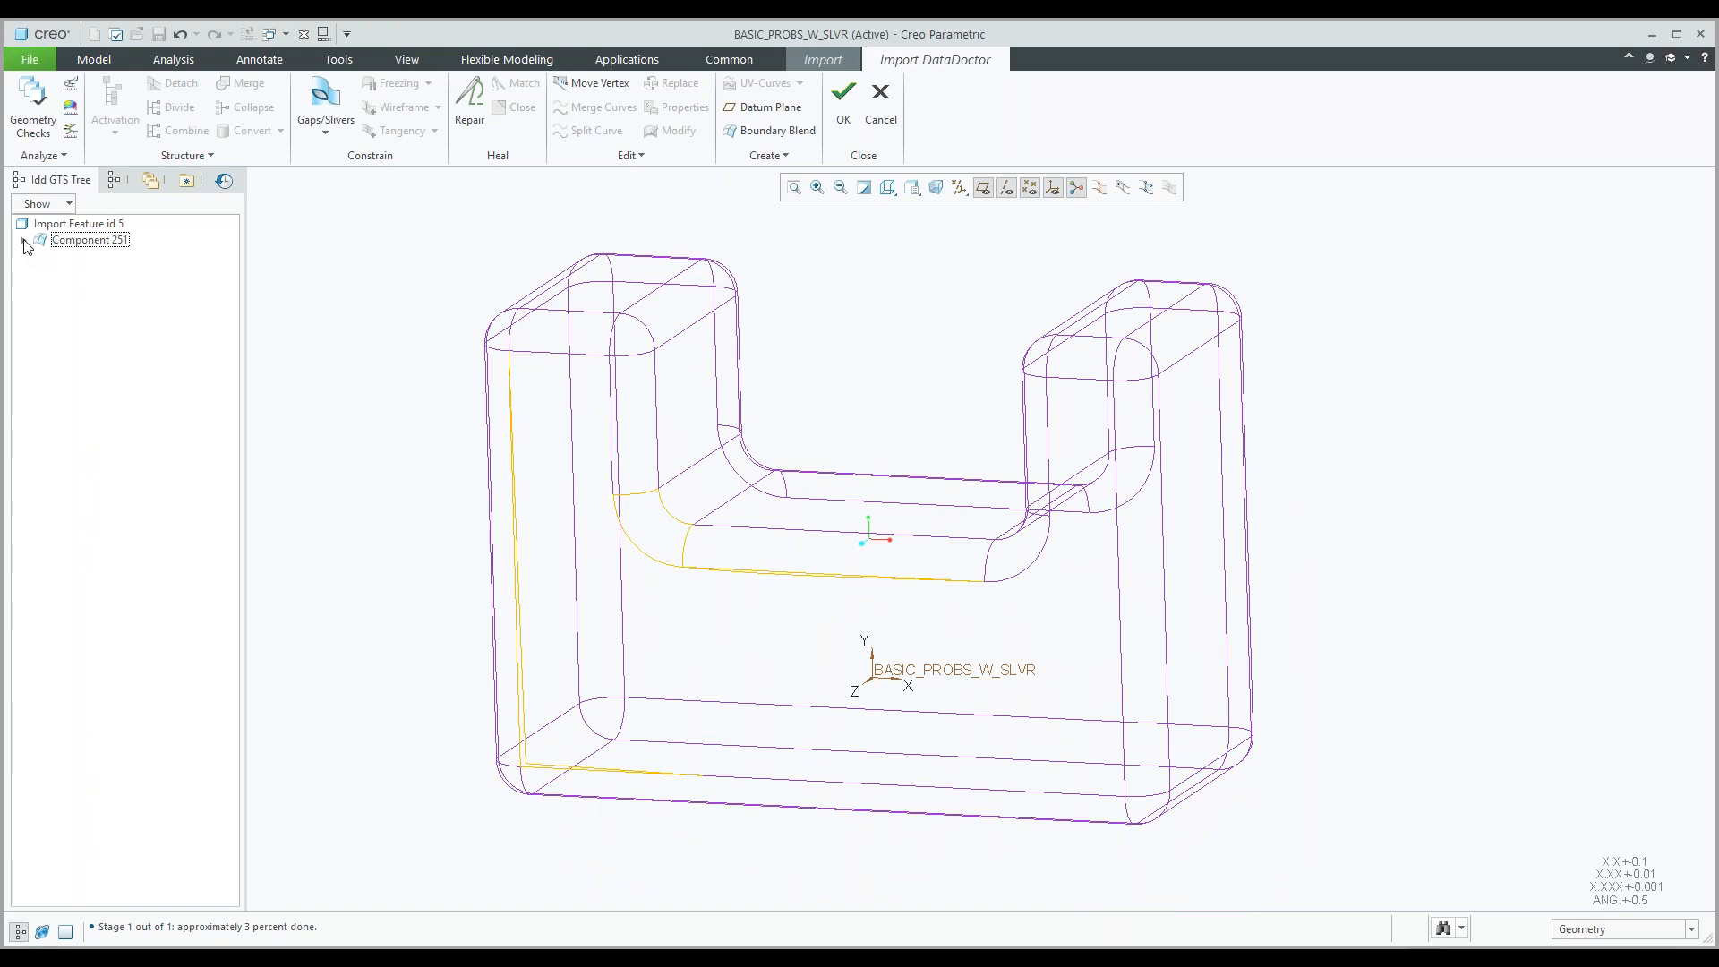
# Define a gap between the two one-sided vertical edges on the wider arm's outer side, with one edge per side.
pyautogui.click(324, 133)
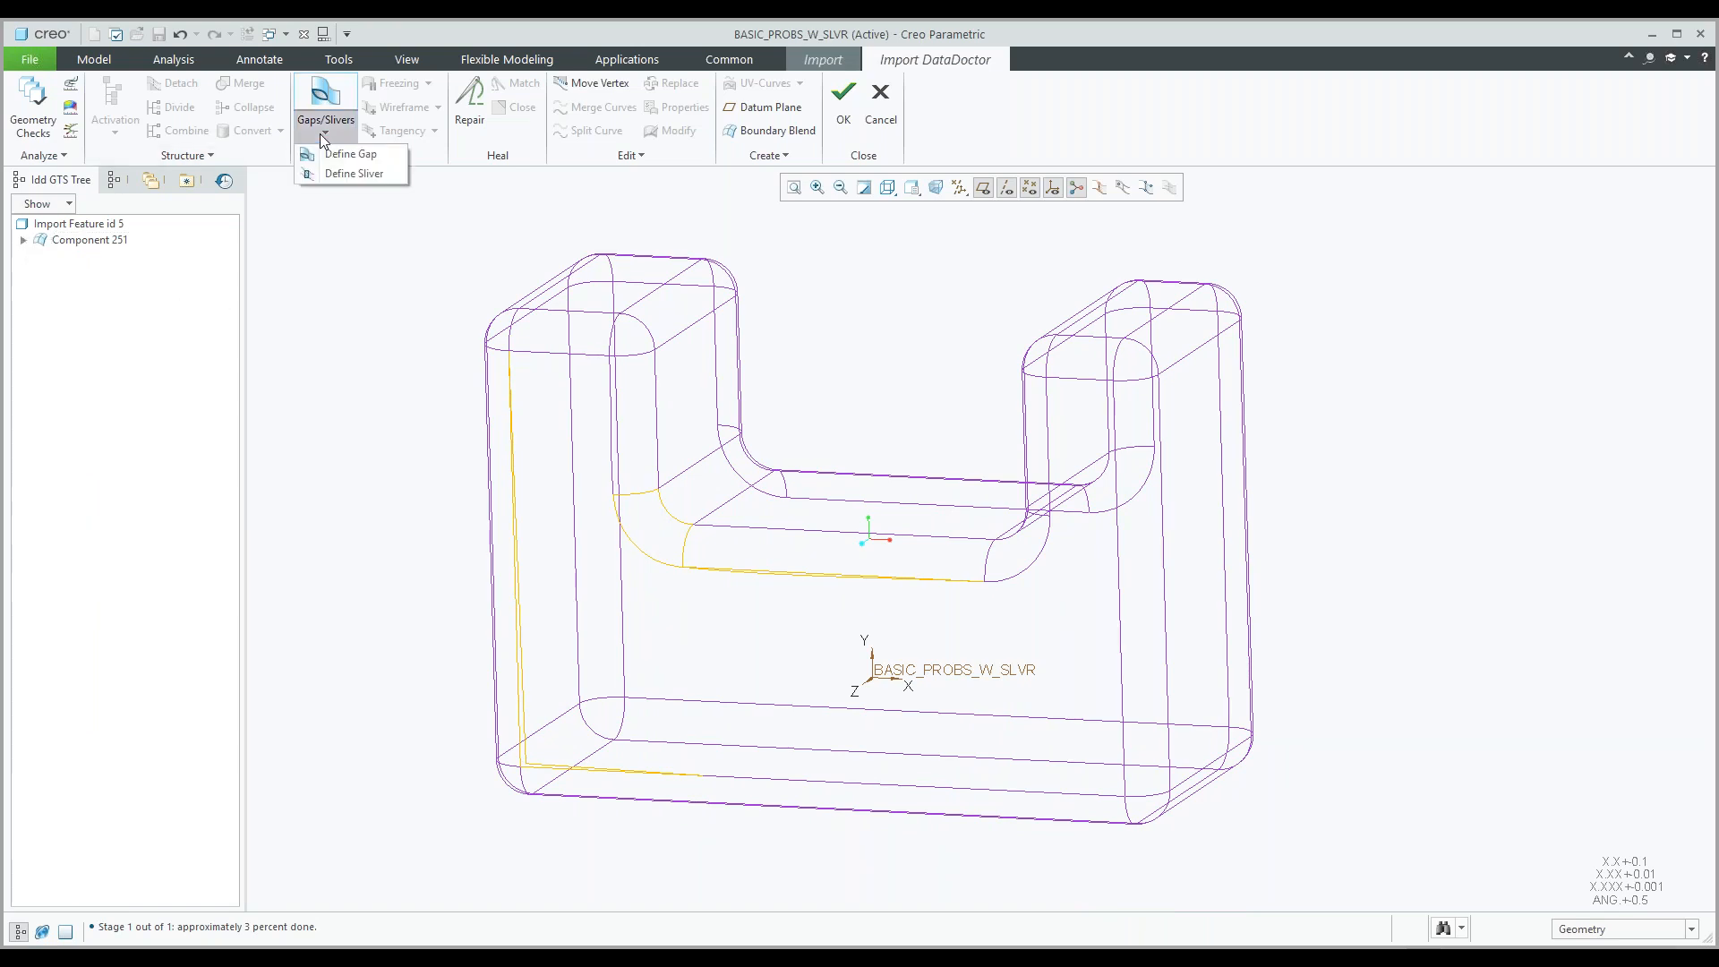
pyautogui.click(347, 154)
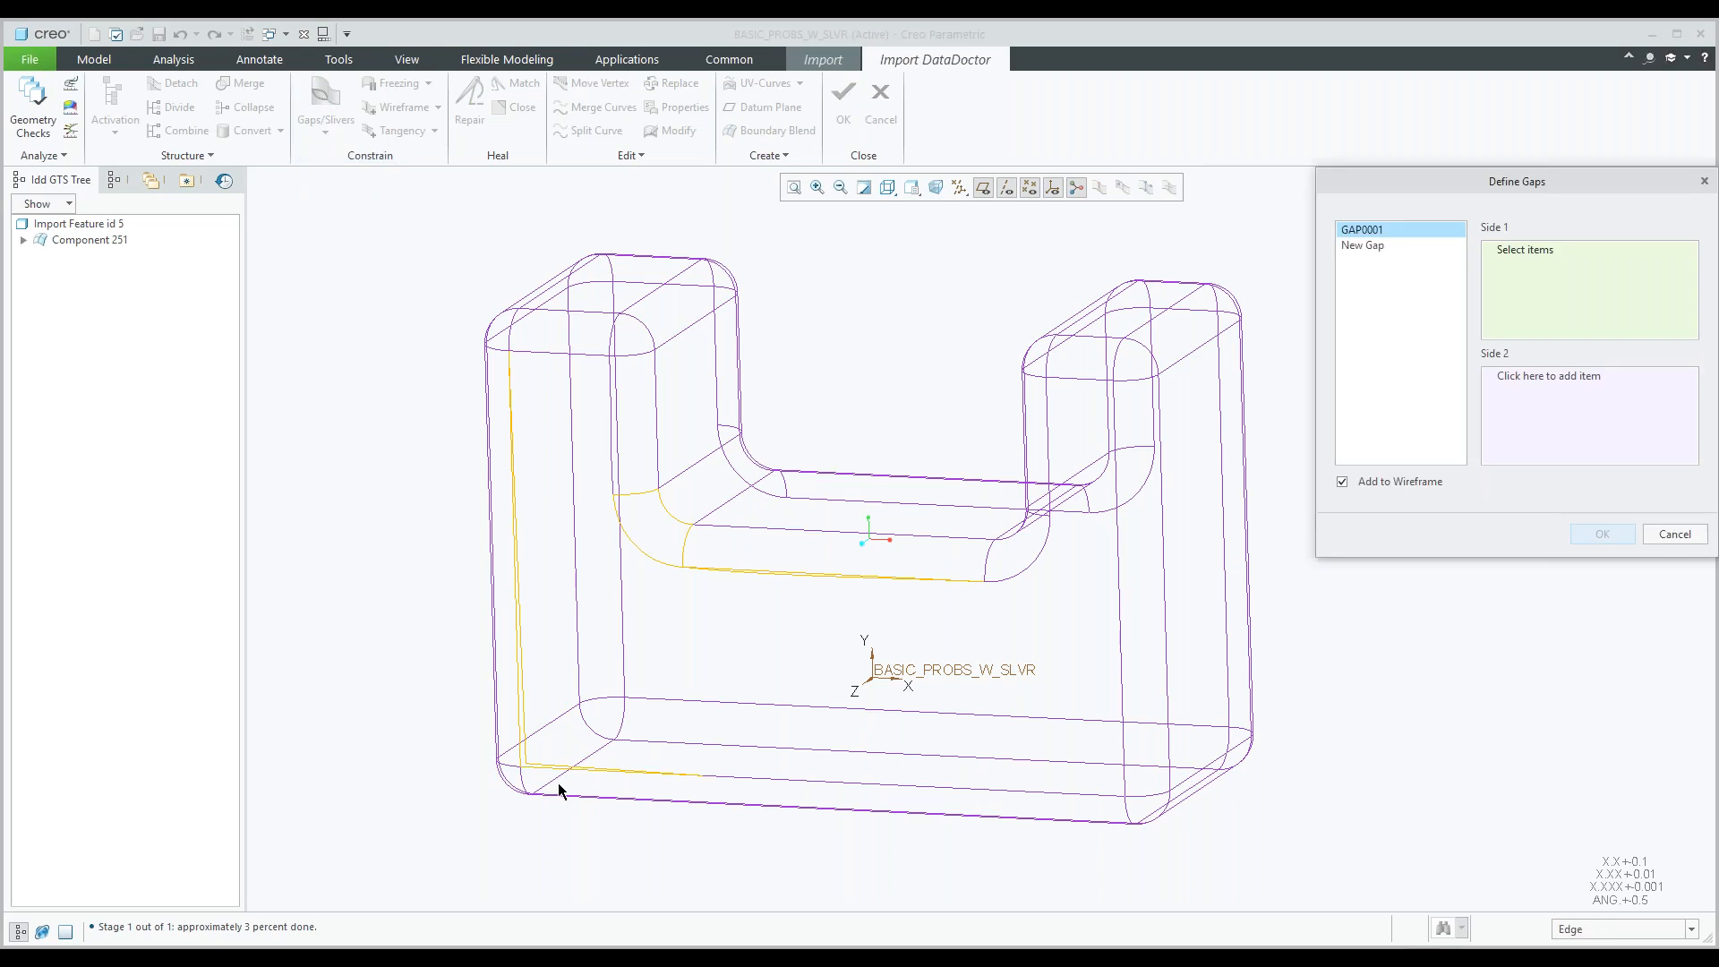
pyautogui.scroll(-5, 578, 791)
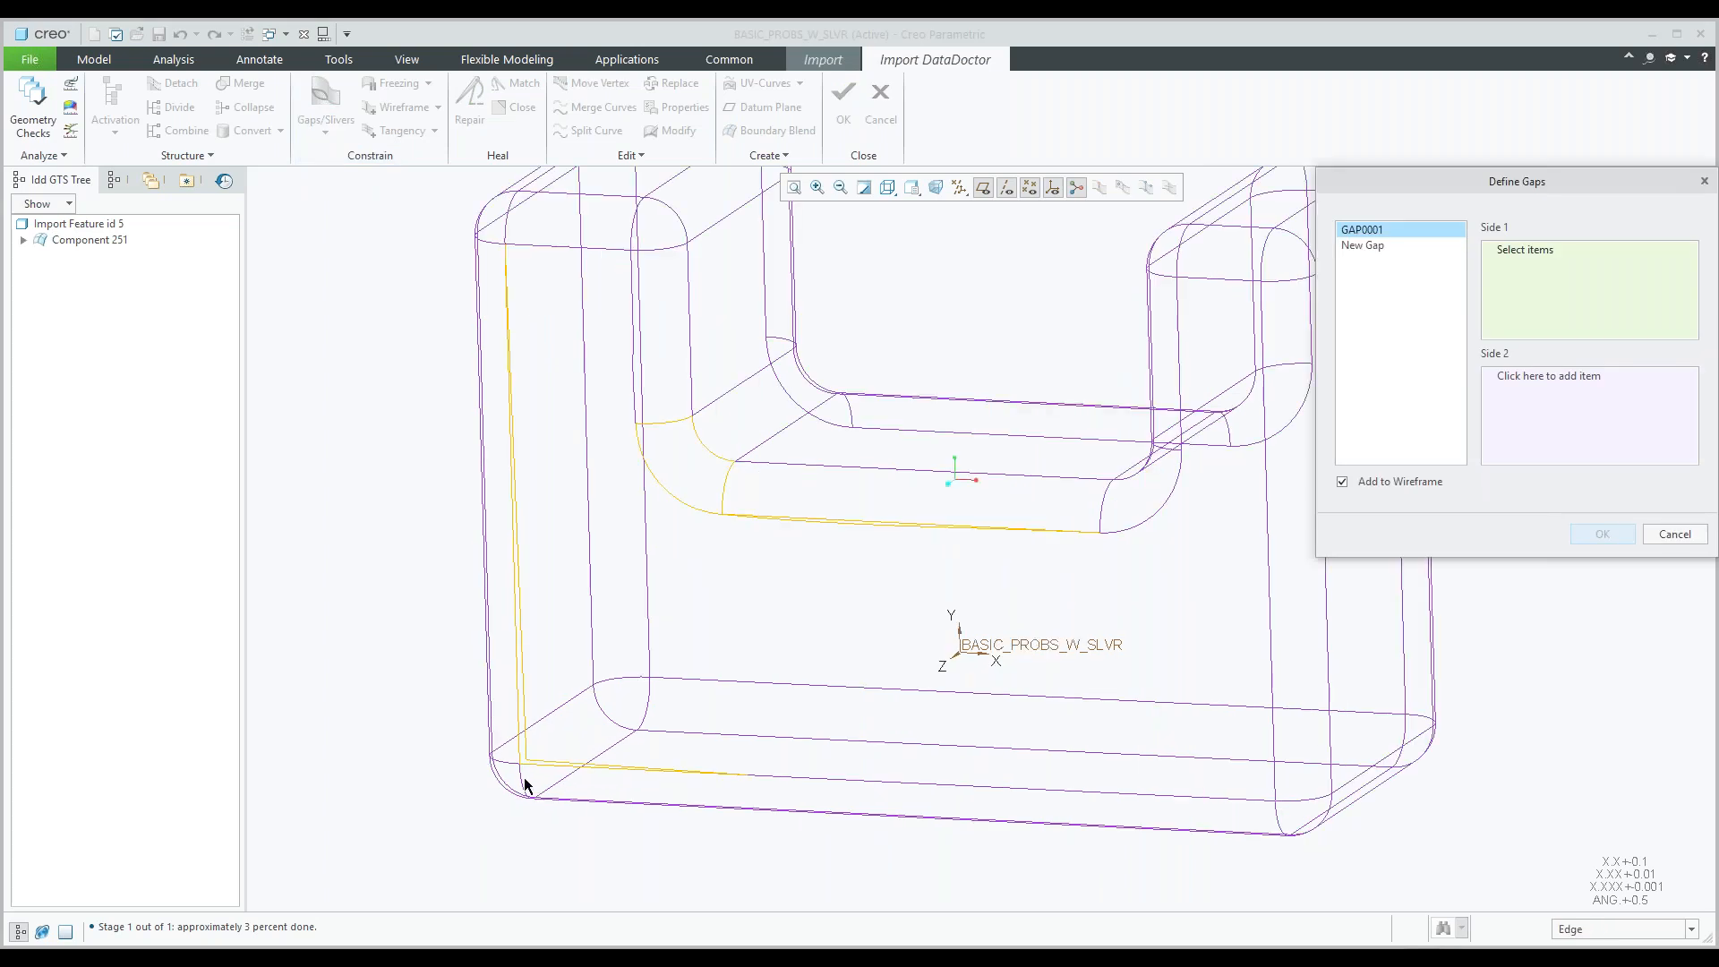
pyautogui.click(507, 594)
pyautogui.click(506, 603)
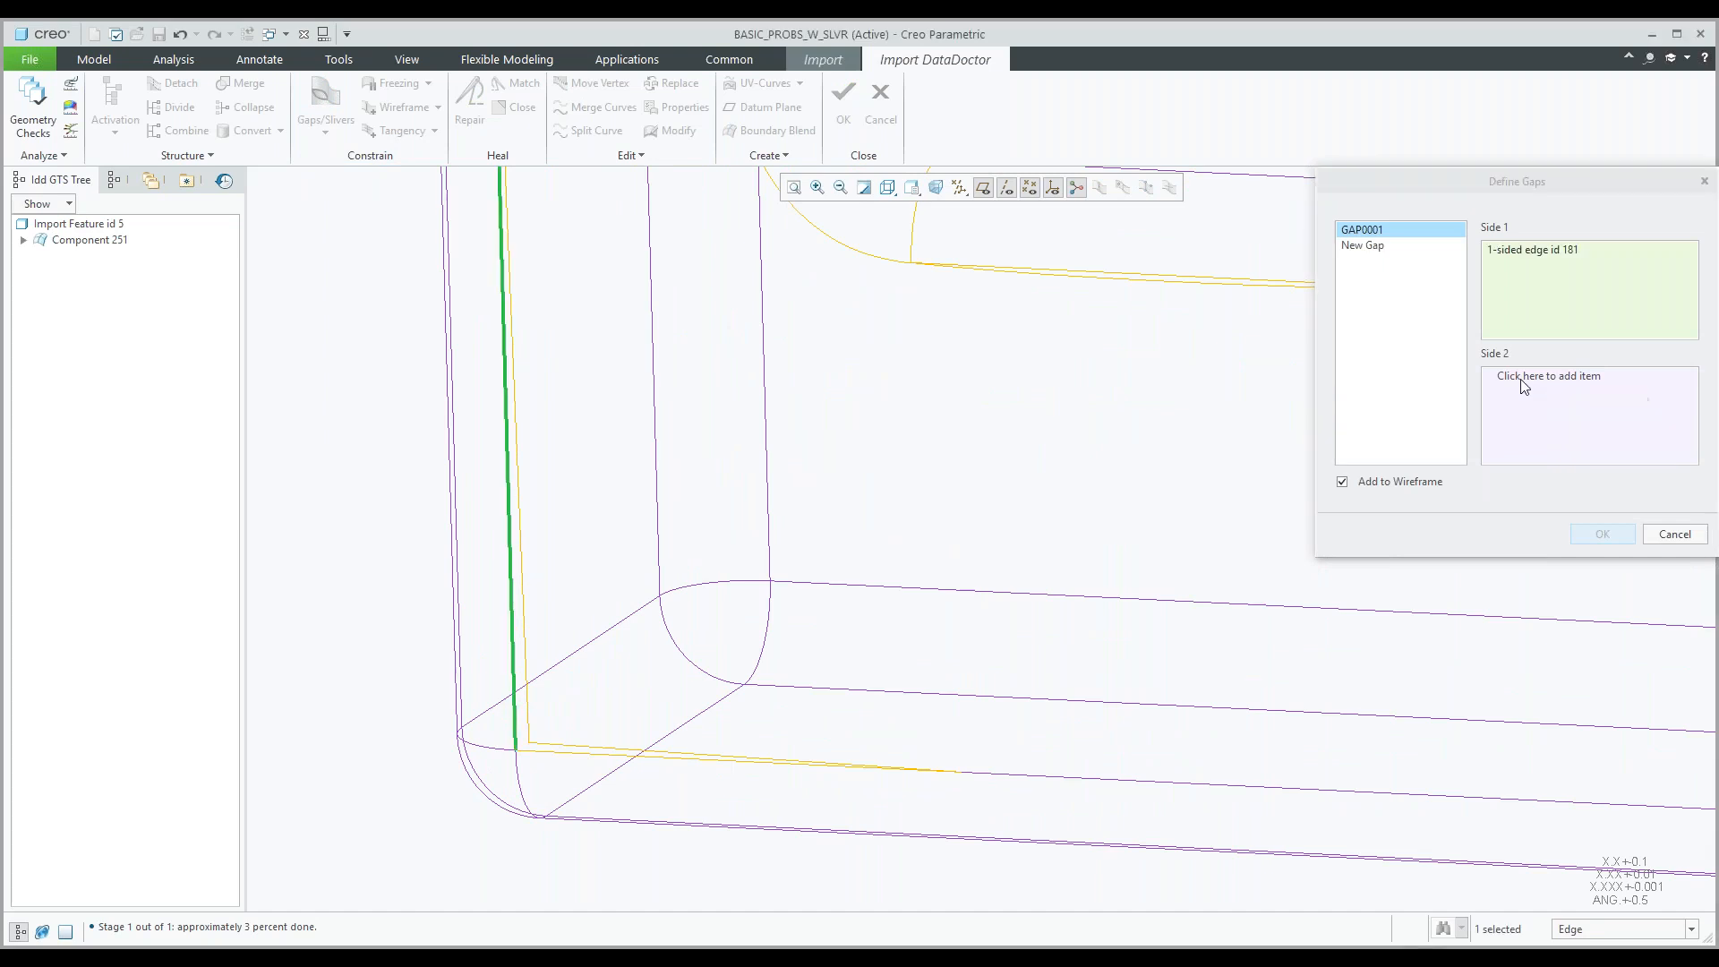
pyautogui.click(1525, 381)
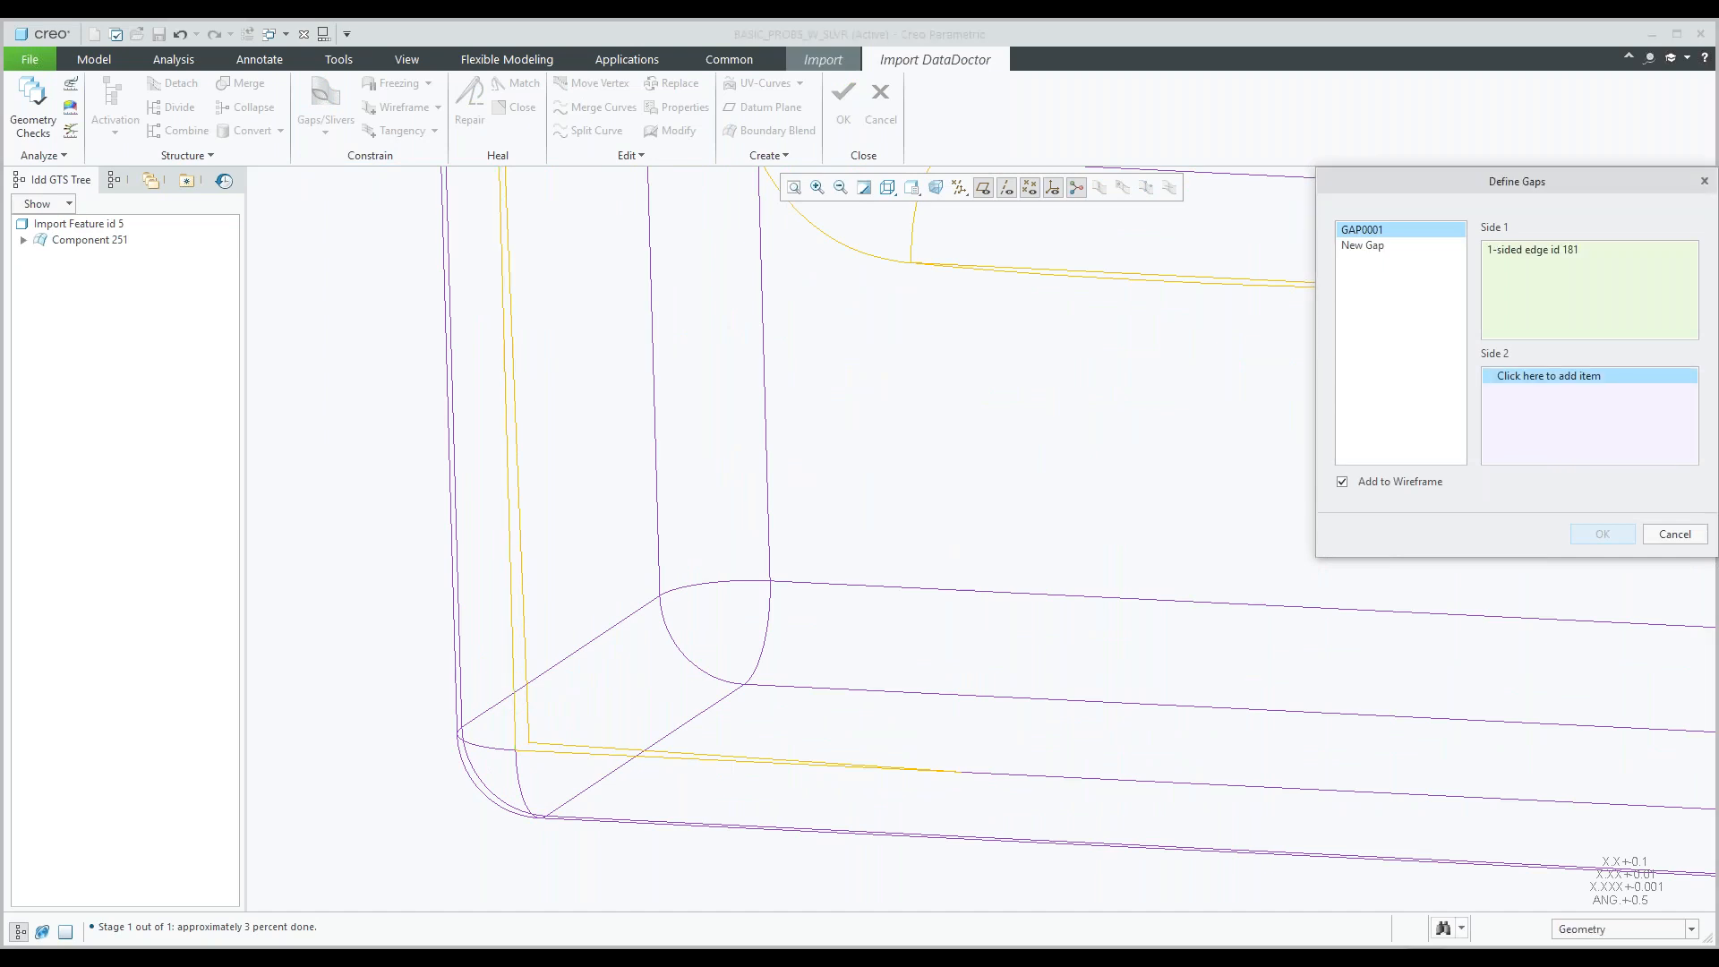
pyautogui.click(519, 556)
pyautogui.moveTo(519, 556); pyautogui.dragTo(779, 599, button='middle')
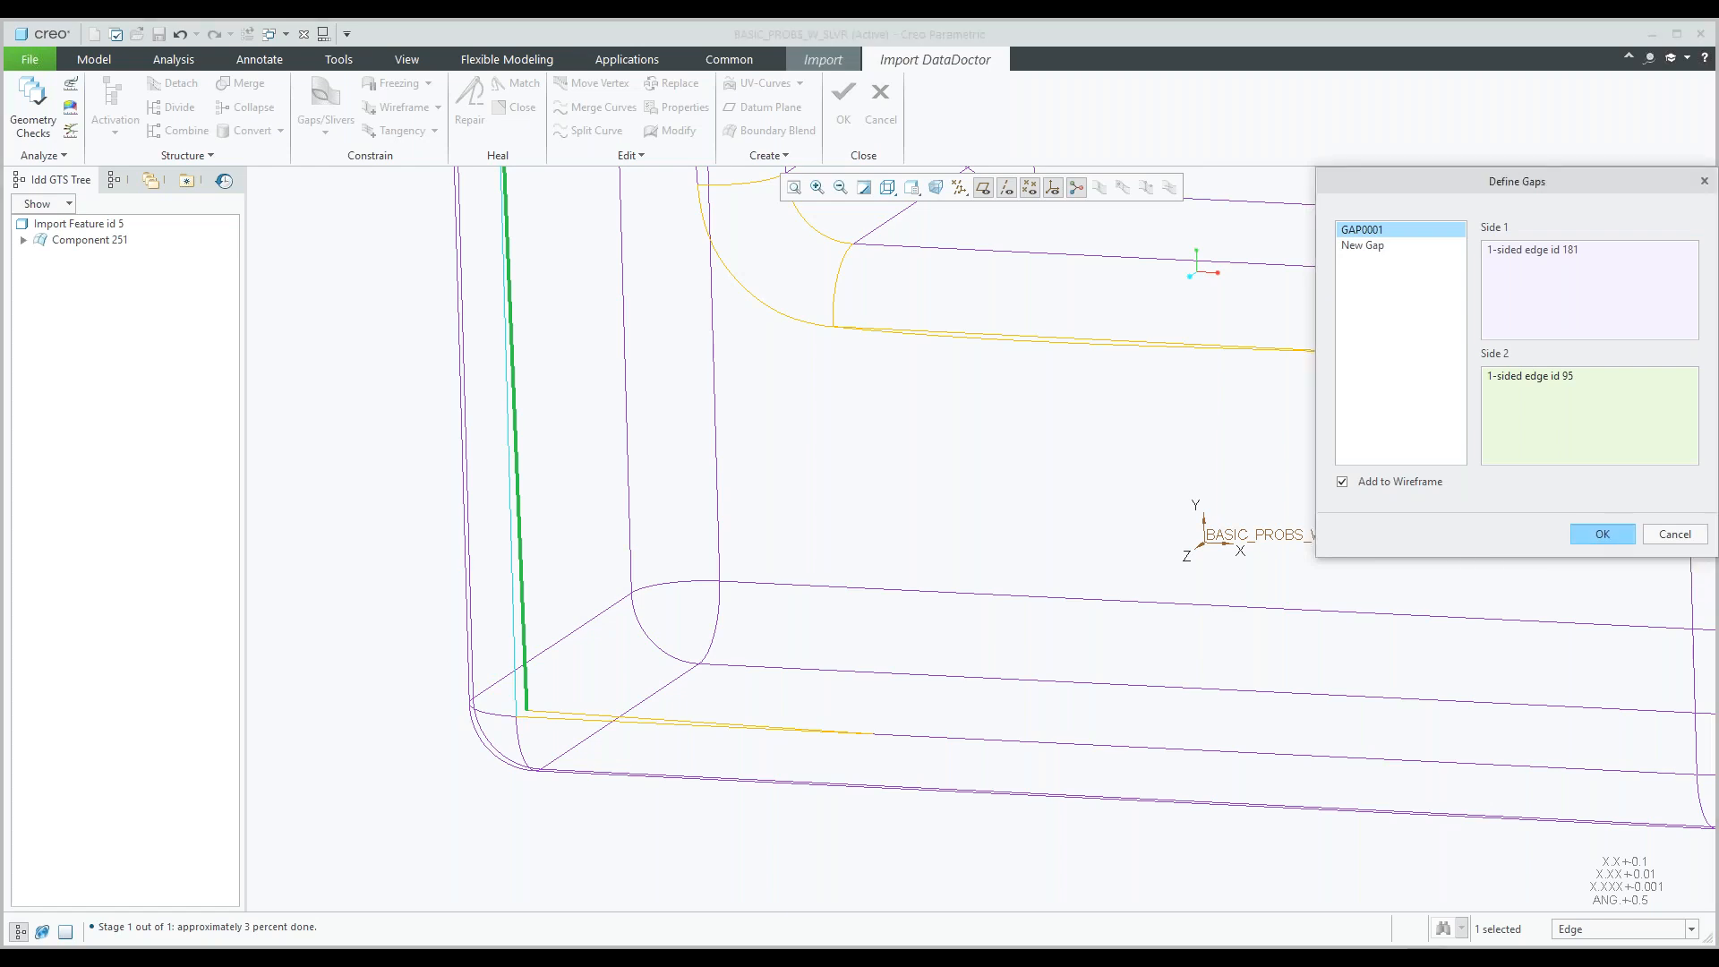
pyautogui.click(1604, 535)
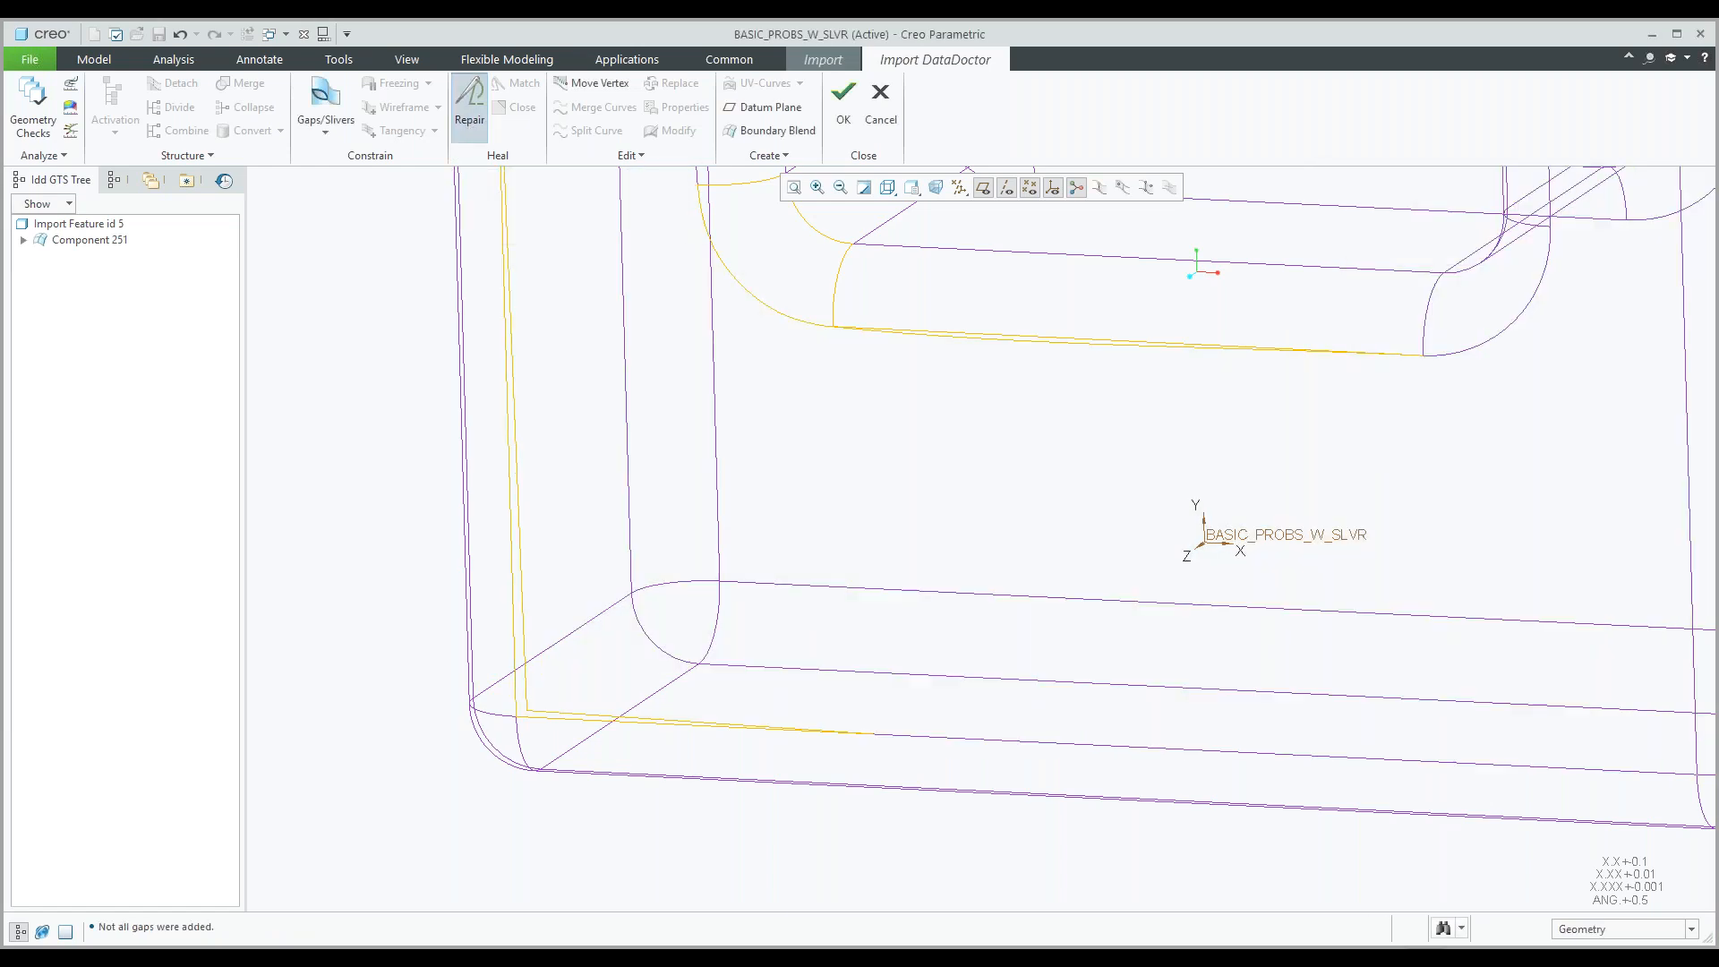
# Repair the gap along the wider arm's outer vertical edge without repairing tangency.
pyautogui.click(469, 107)
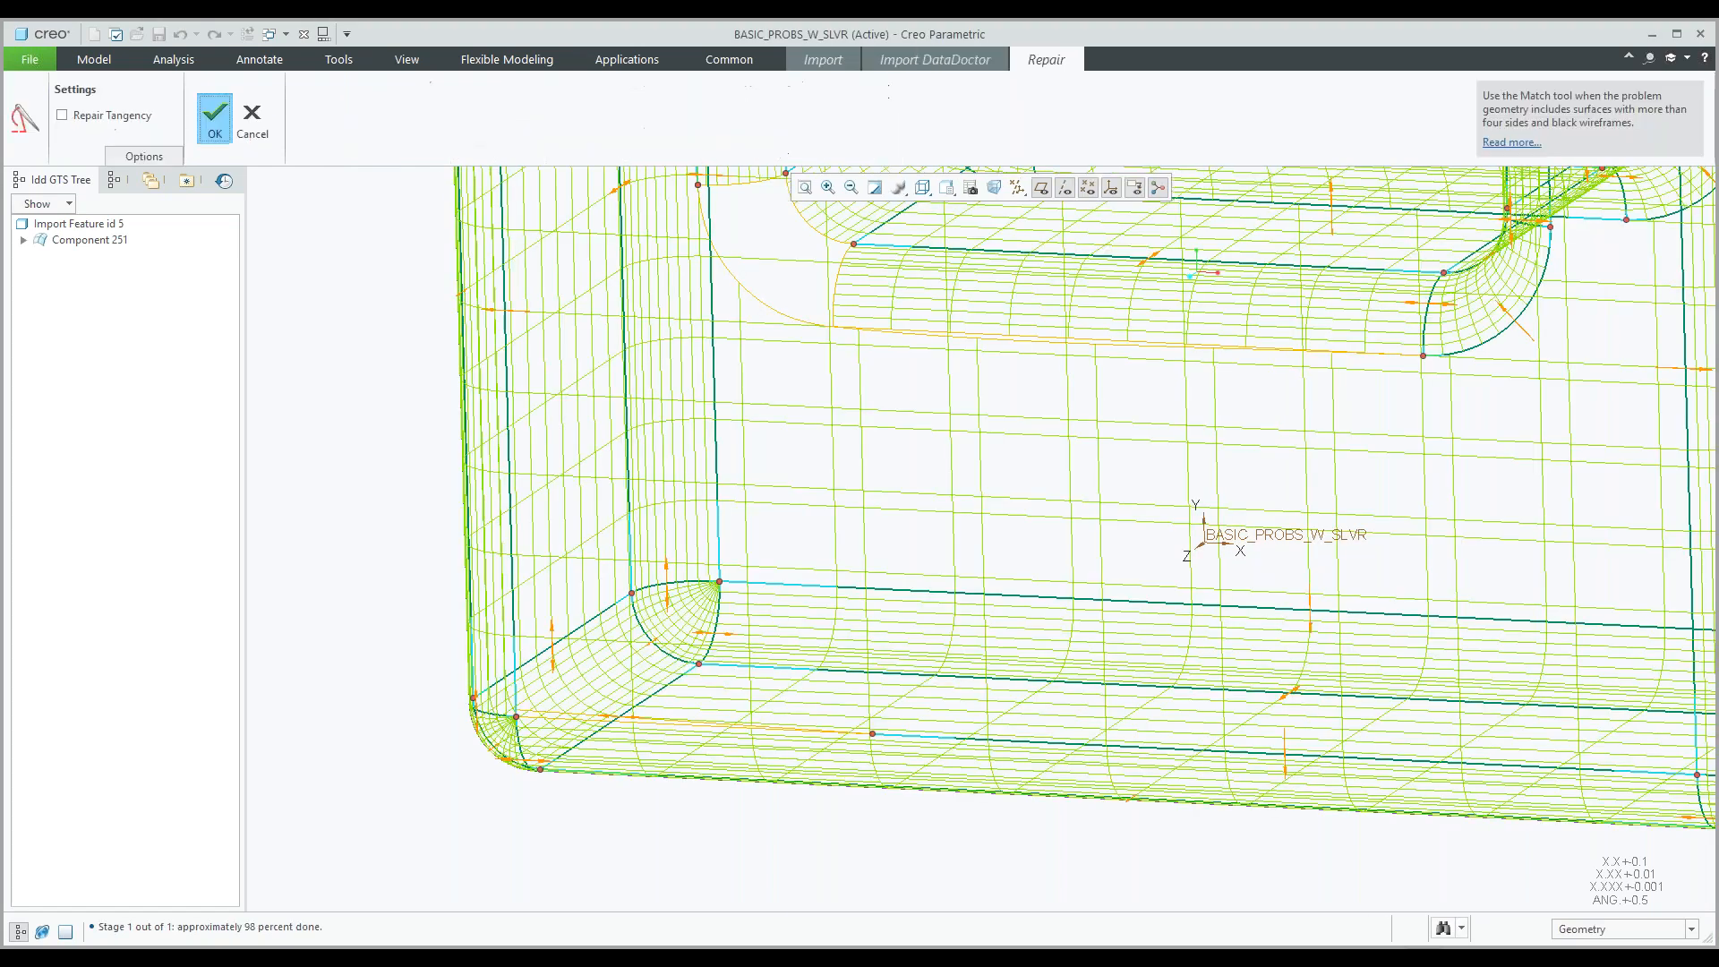
pyautogui.click(215, 116)
pyautogui.click(371, 584)
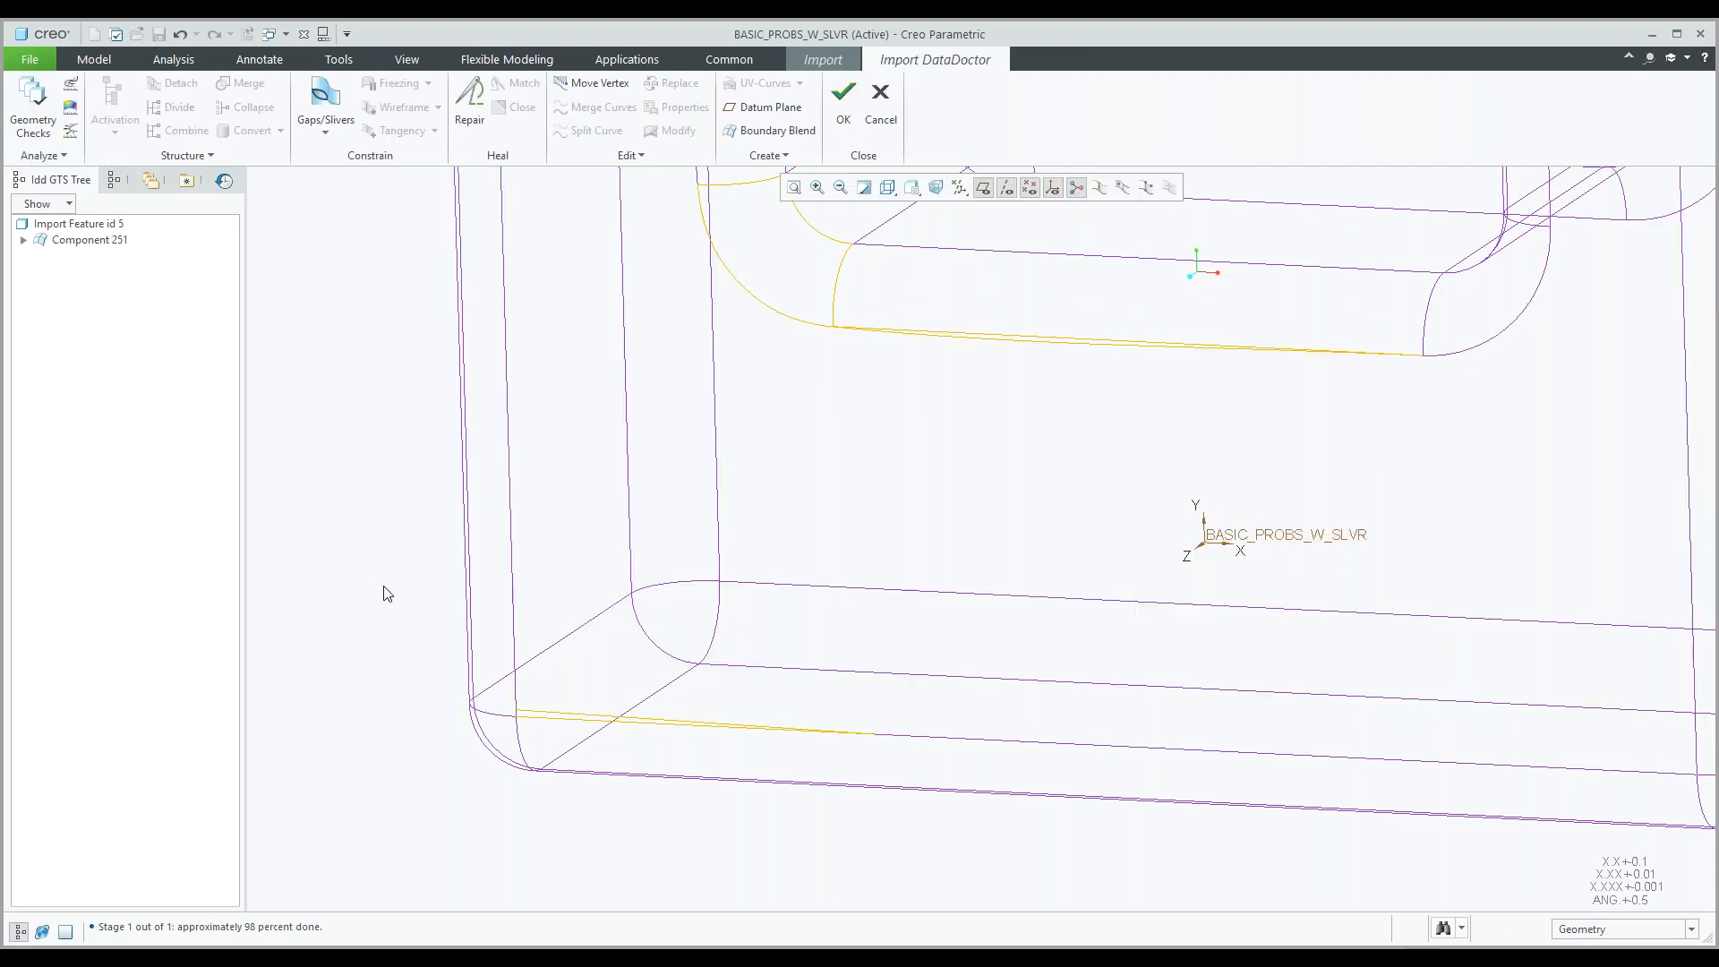
# Define a gap between the two one-sided edges along the front face's lower edge, near the wider arm's bottom corner.
pyautogui.scroll(3, 387, 593)
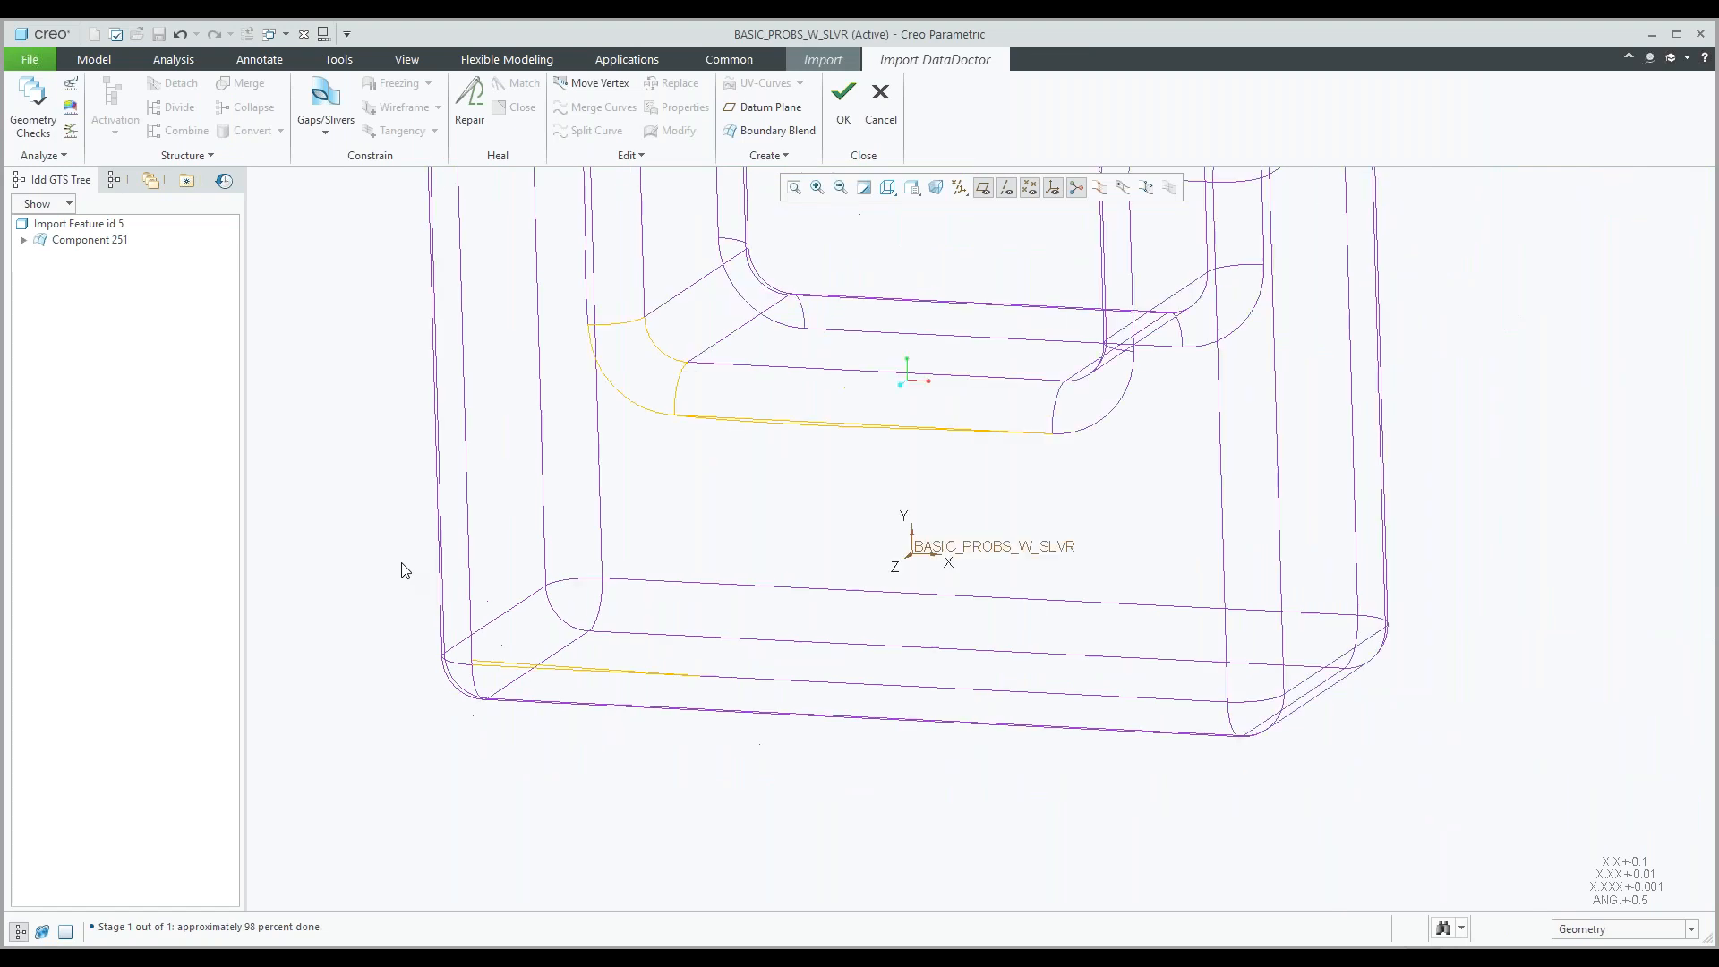
pyautogui.keyDown('shift'); pyautogui.moveTo(432, 510); pyautogui.dragTo(582, 658, button='middle'); pyautogui.keyUp('shift')
pyautogui.scroll(-3, 490, 727)
pyautogui.scroll(-2, 582, 659)
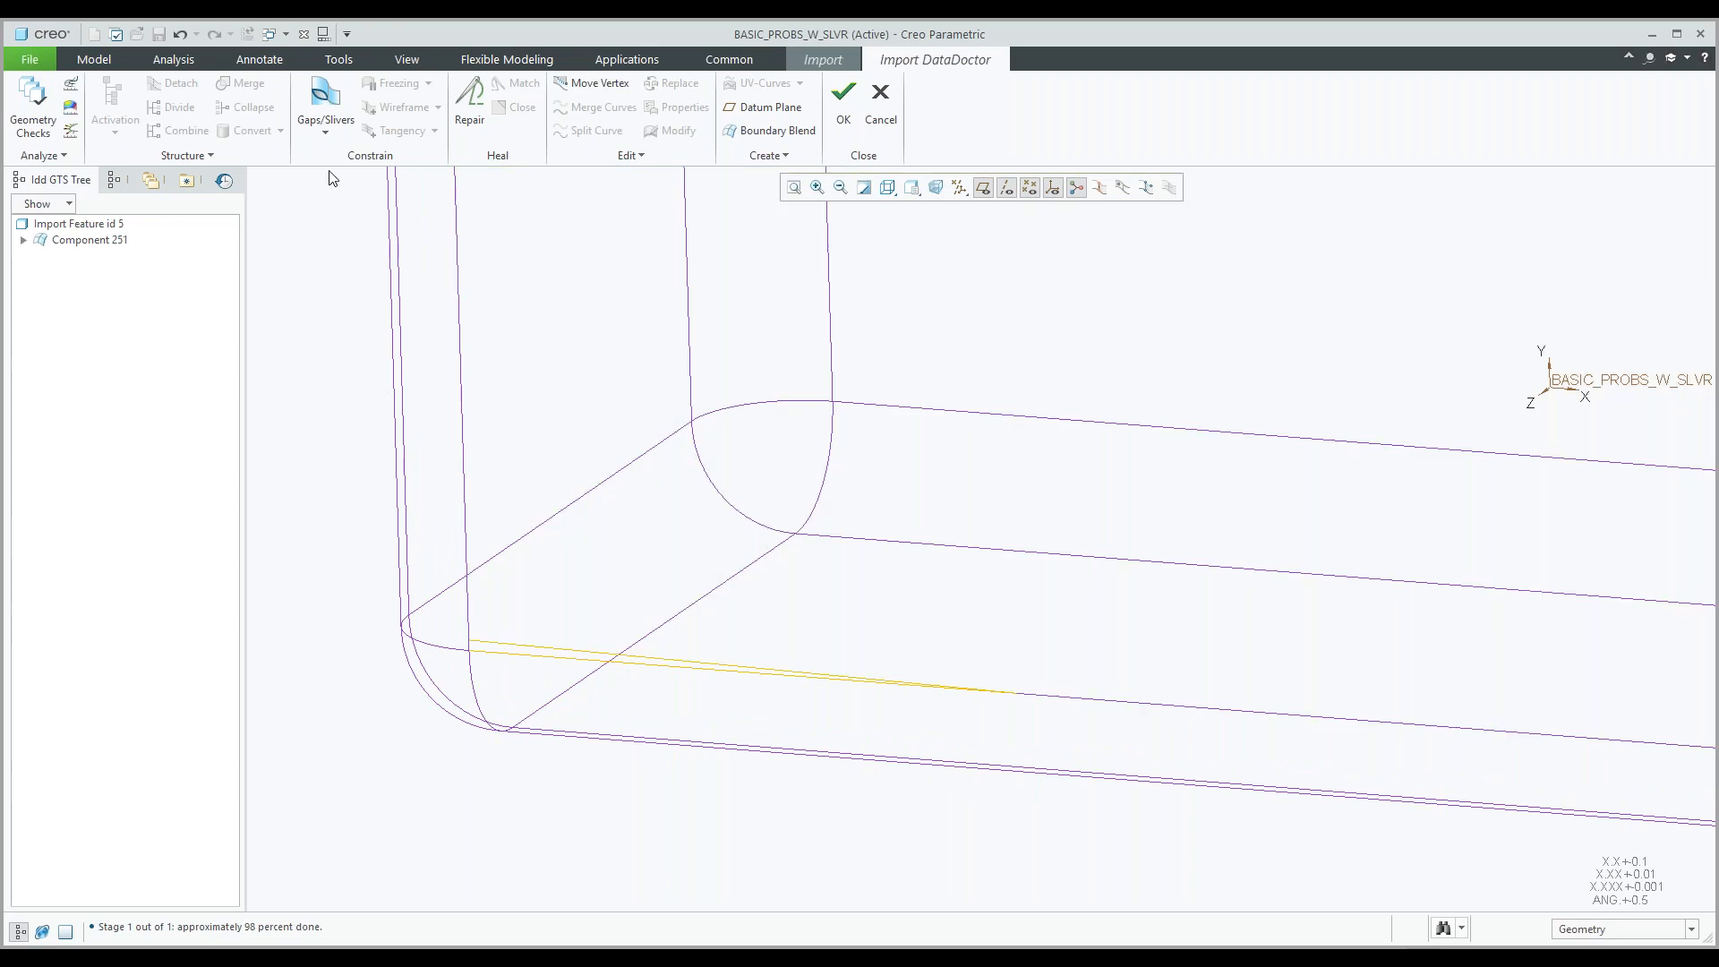
pyautogui.click(326, 131)
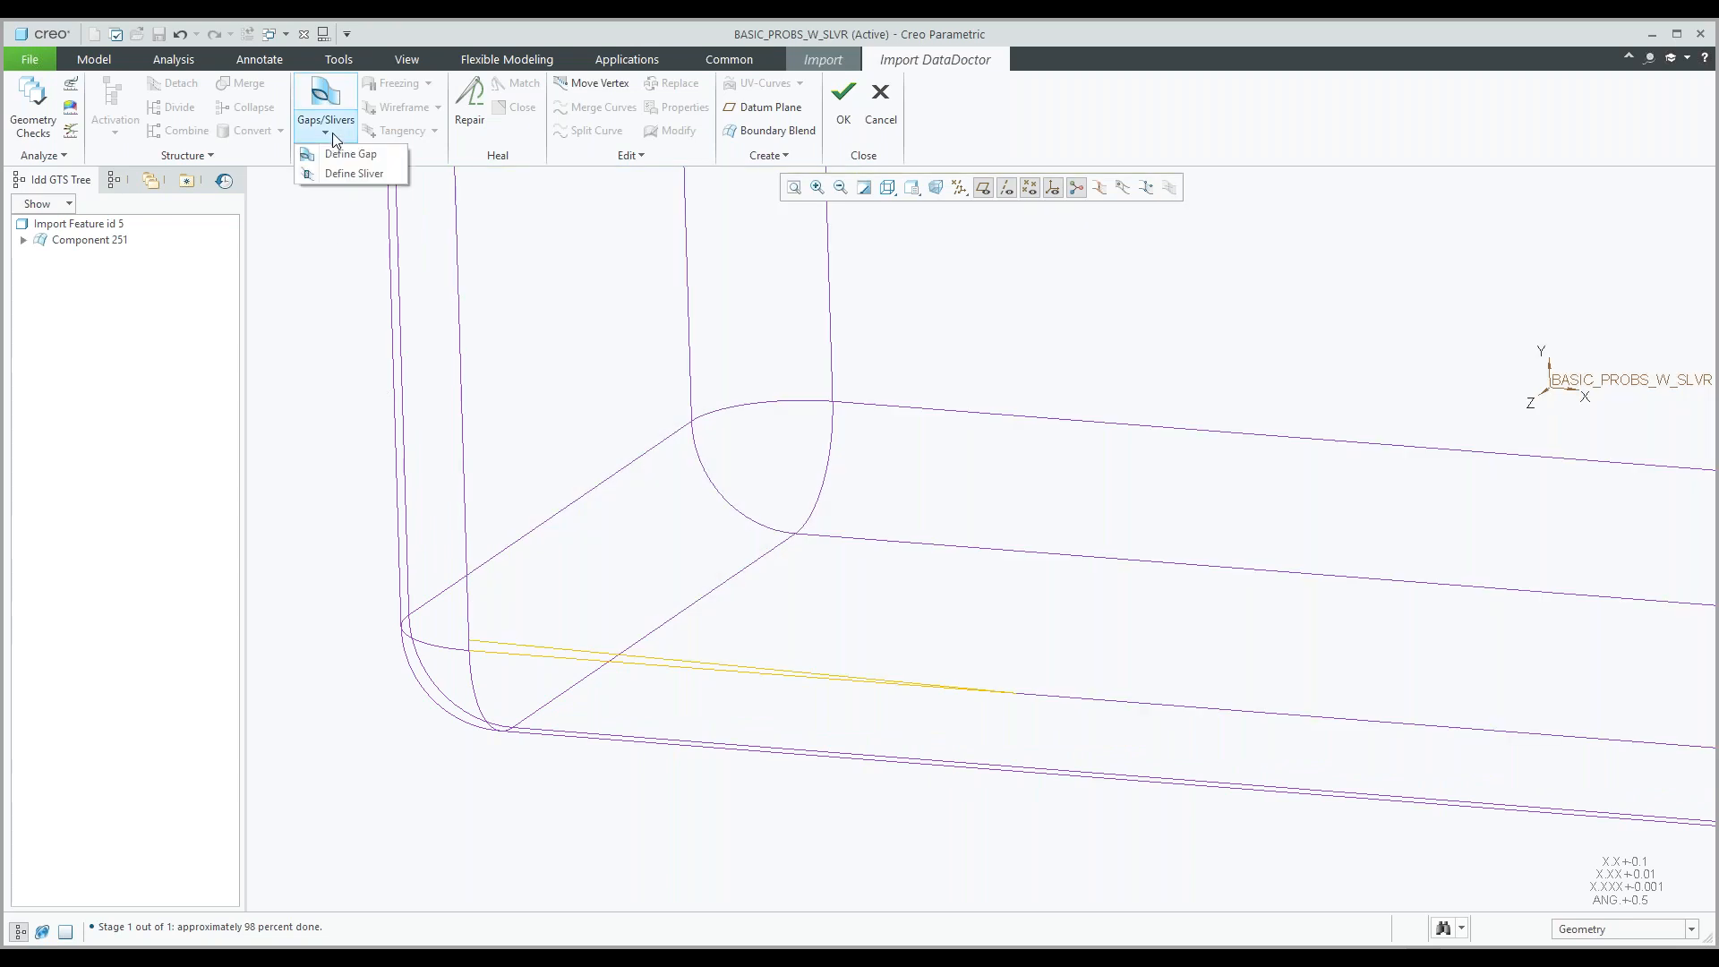
pyautogui.click(340, 154)
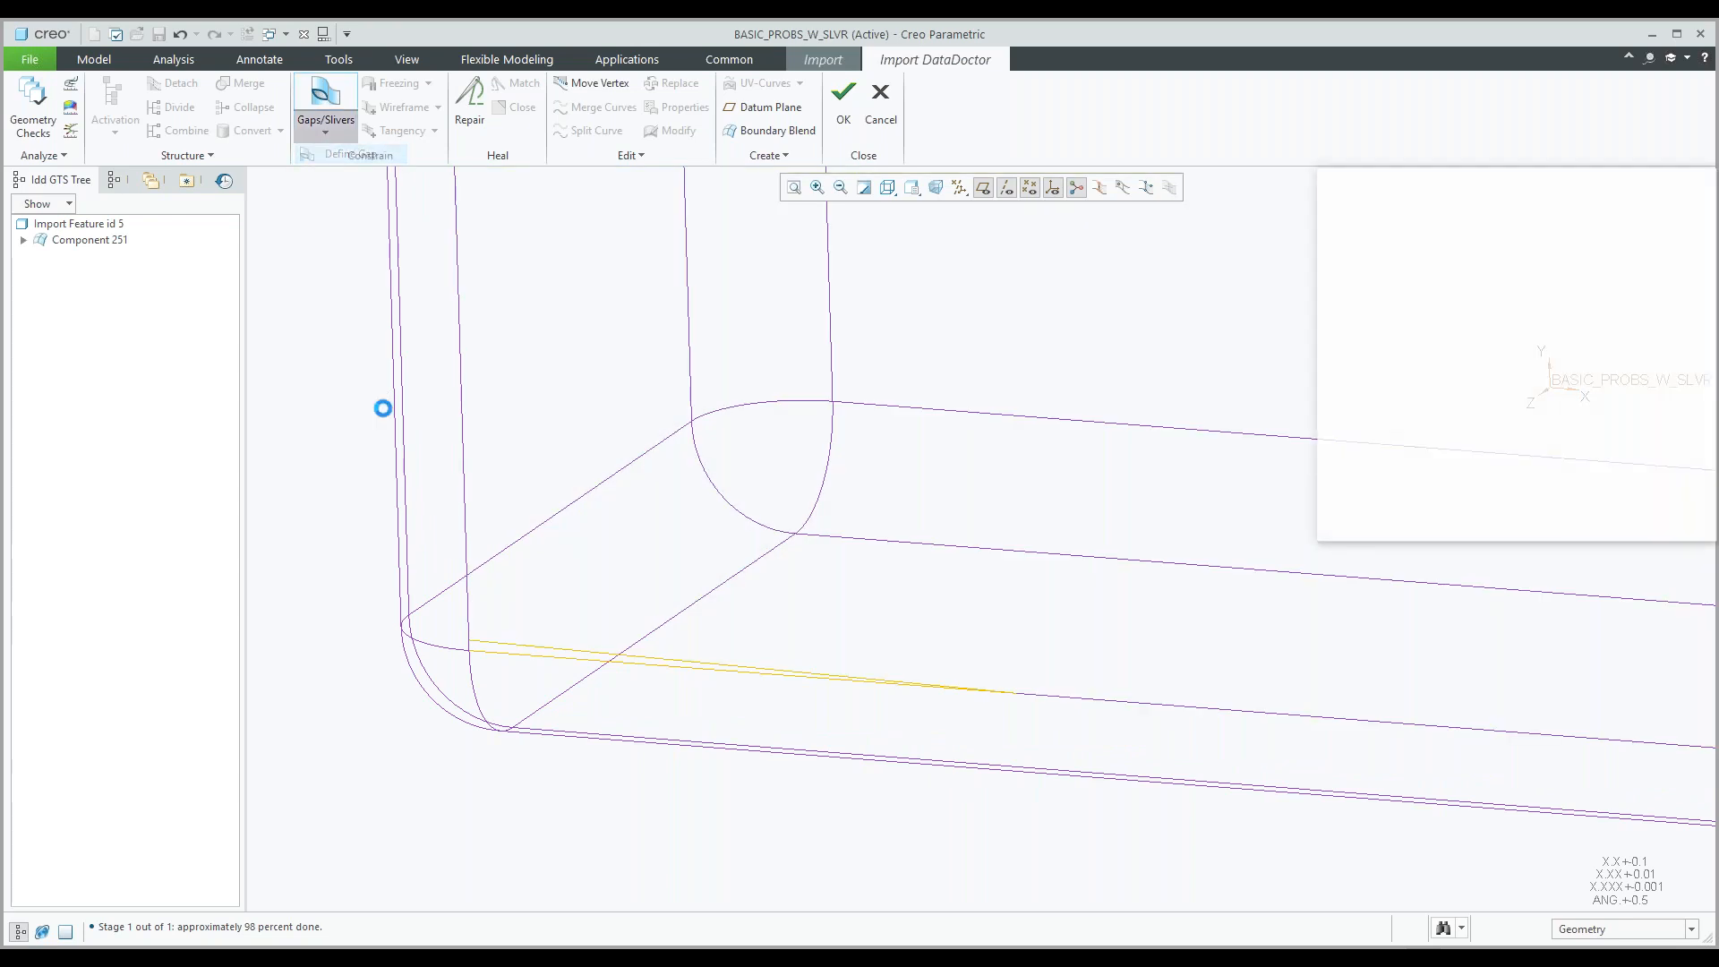
pyautogui.click(537, 662)
pyautogui.click(1516, 377)
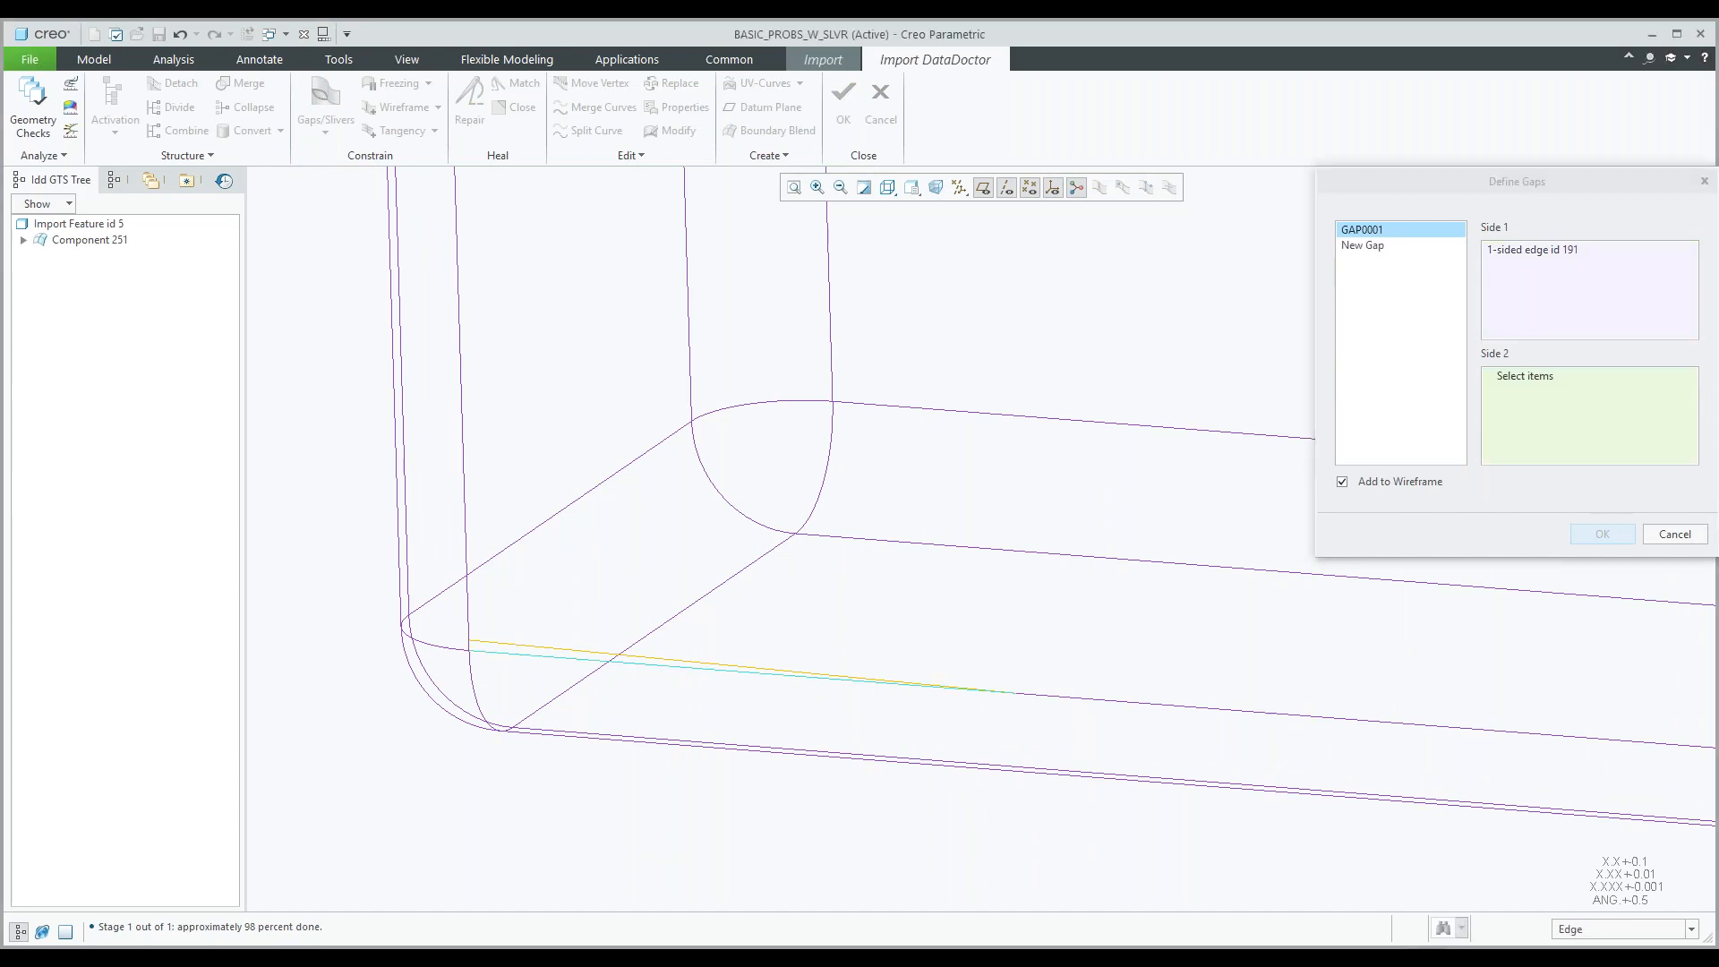
pyautogui.click(517, 645)
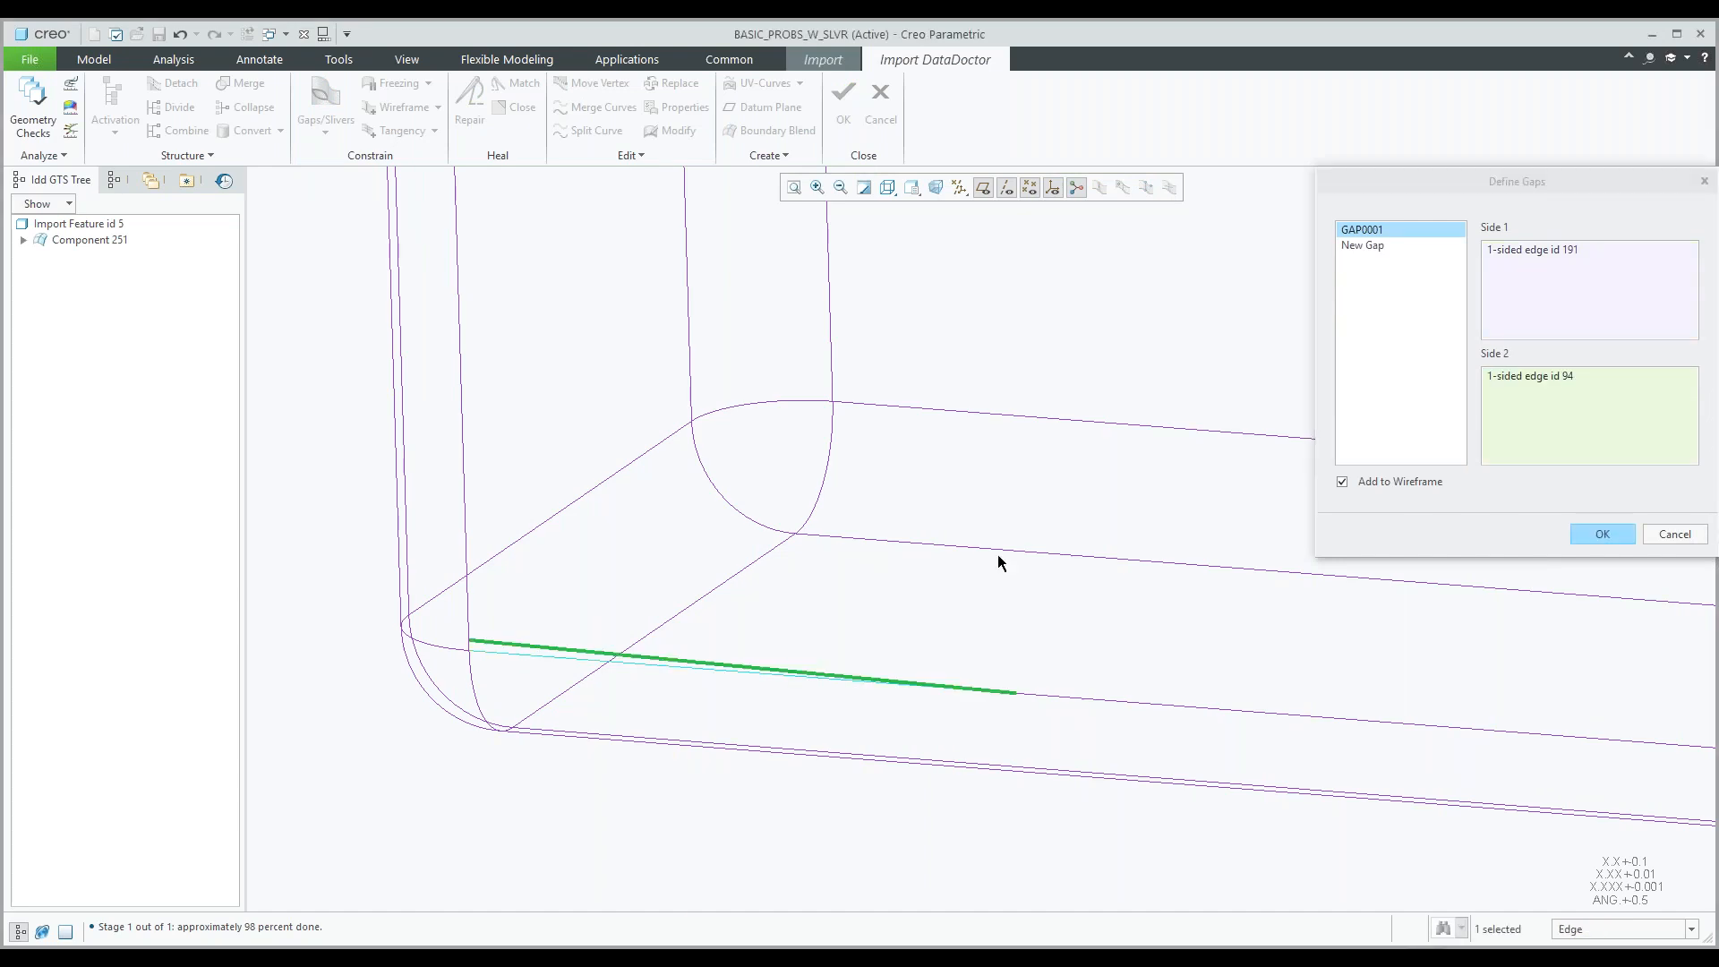
pyautogui.click(1591, 535)
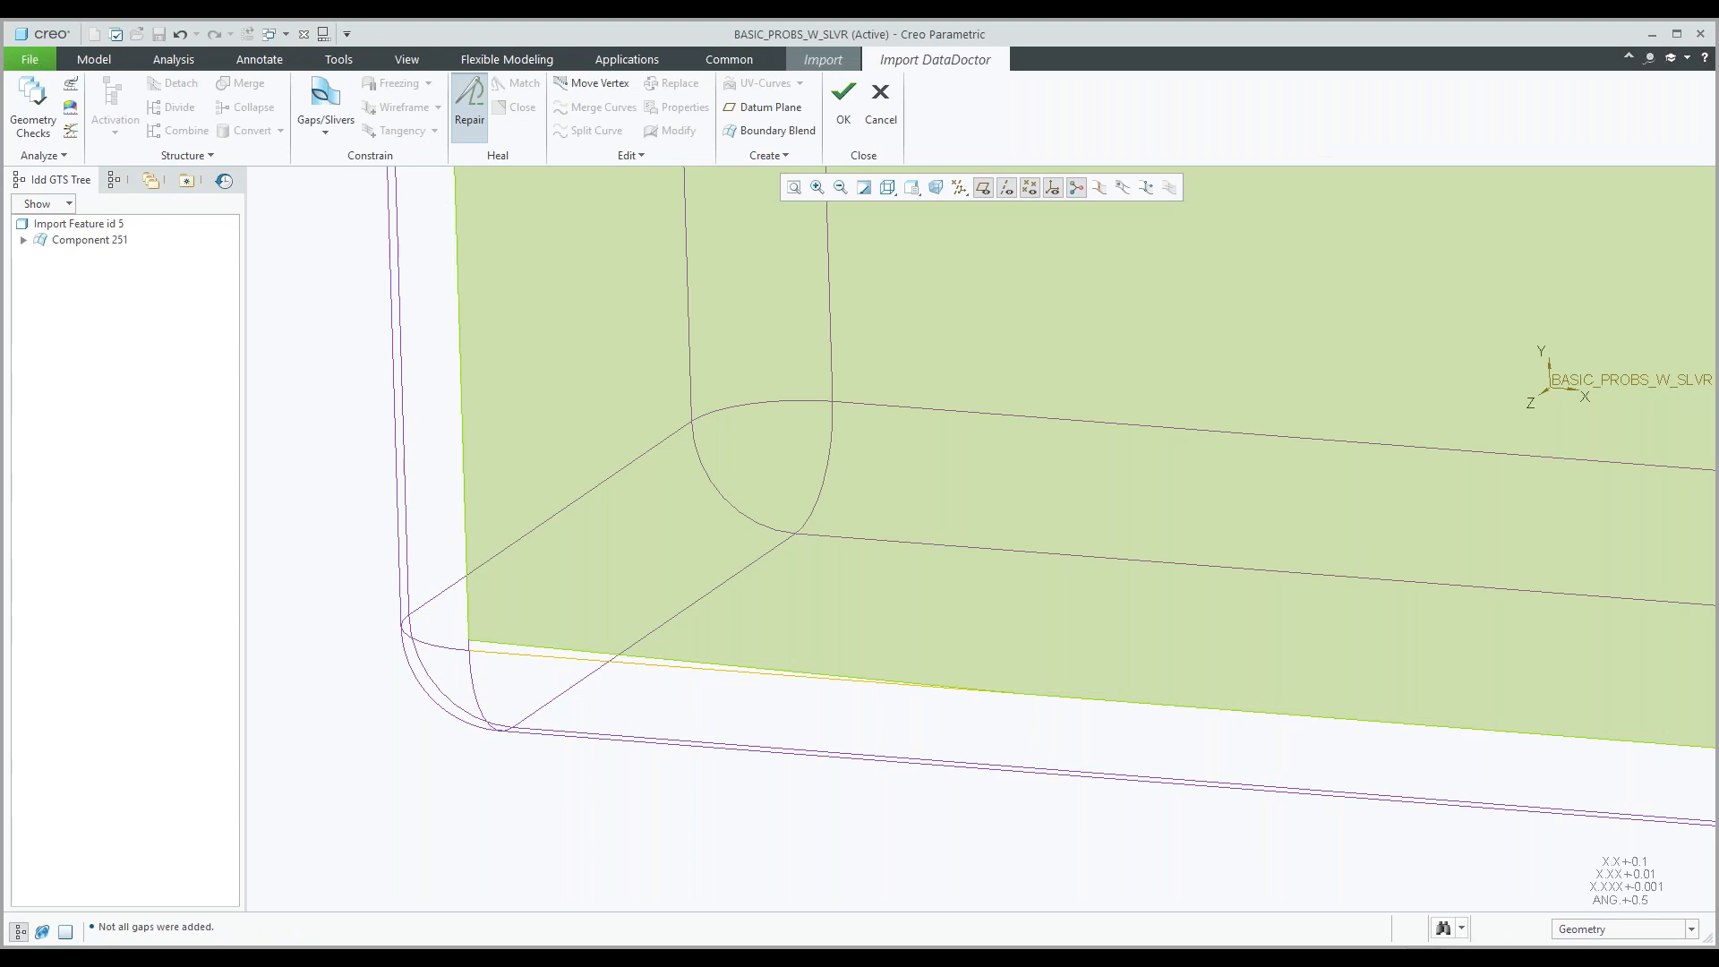
# Repair the gap along the front face's lower edge.
pyautogui.click(469, 108)
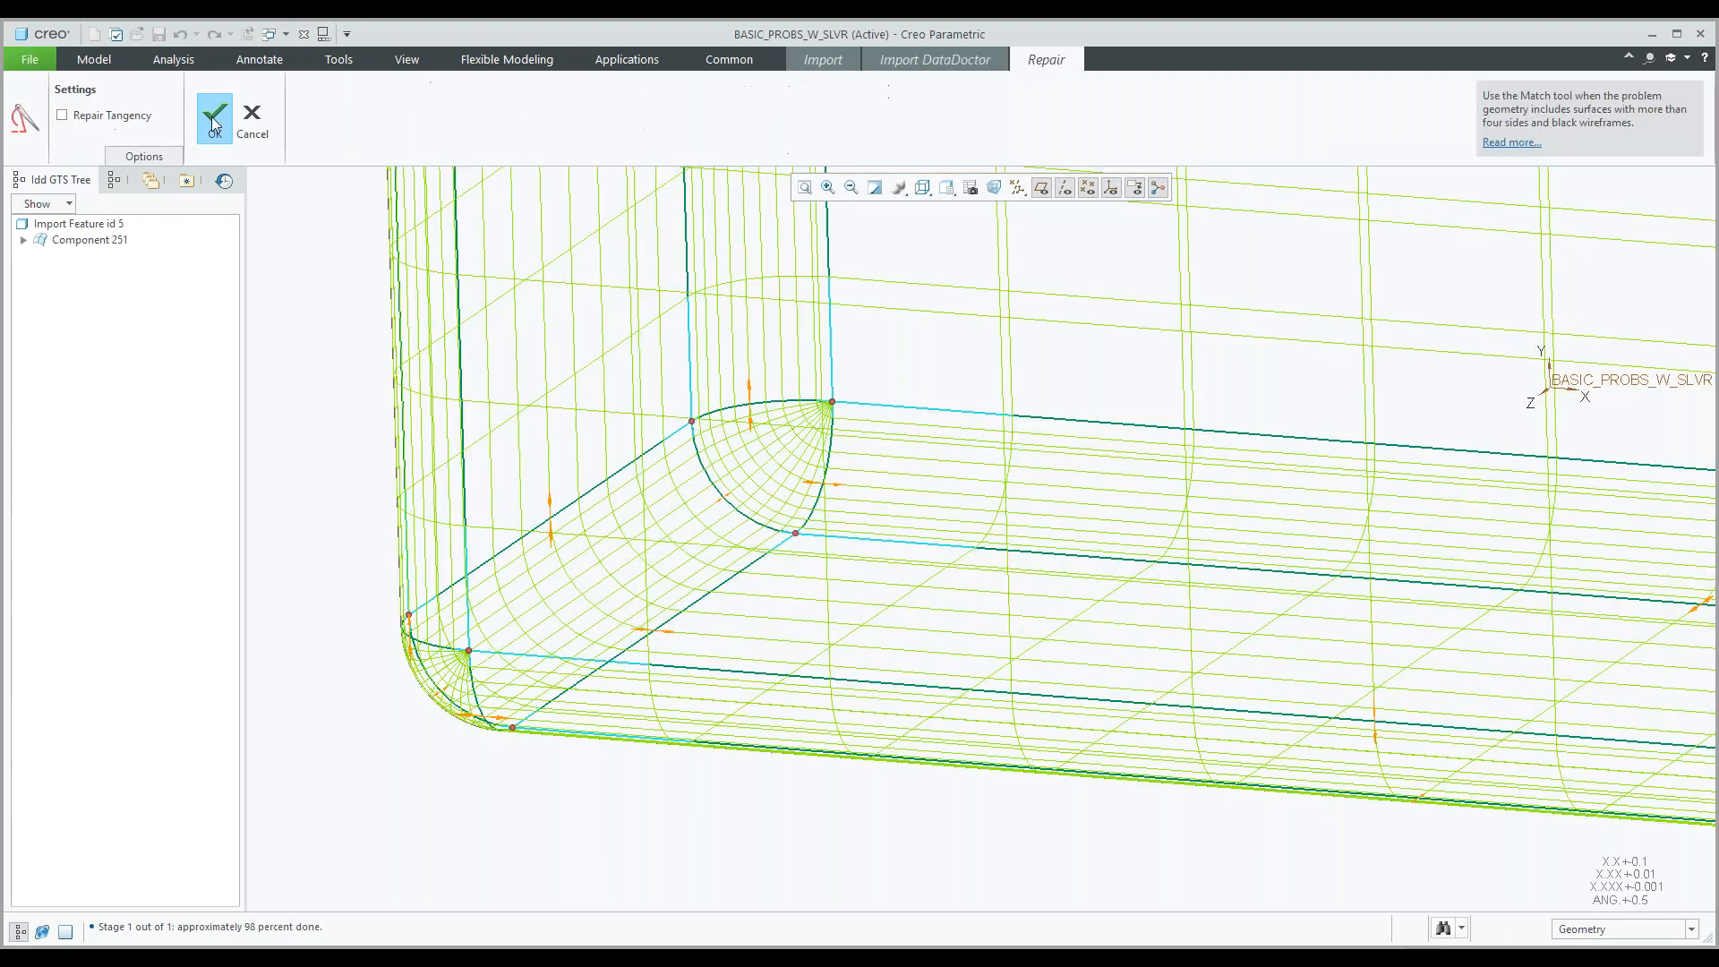
pyautogui.scroll(-3, 716, 681)
pyautogui.moveTo(804, 627)
pyautogui.keyDown('shift'); pyautogui.mouseDown(button='middle')
pyautogui.moveTo(752, 654)
pyautogui.moveTo(800, 491)
pyautogui.moveTo(788, 521)
pyautogui.mouseUp(button='middle'); pyautogui.keyUp('shift')
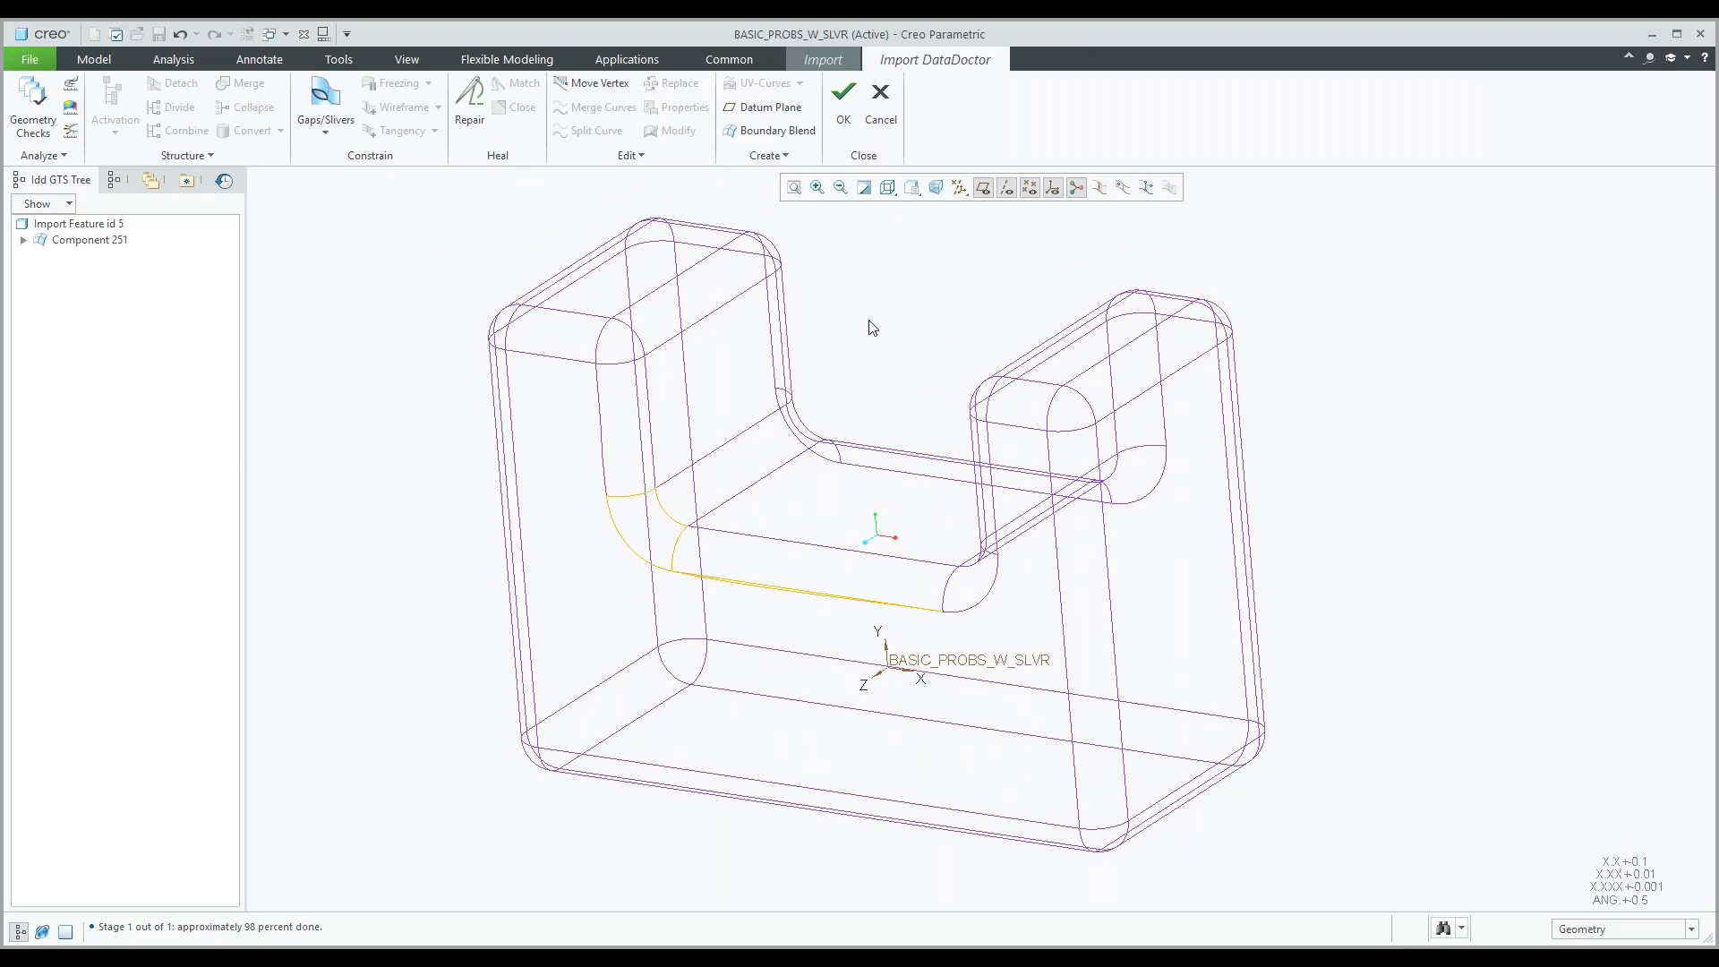
# Check the edit commands available for the front face and for its one-sided edge along the notch floor.
pyautogui.scroll(3, 788, 604)
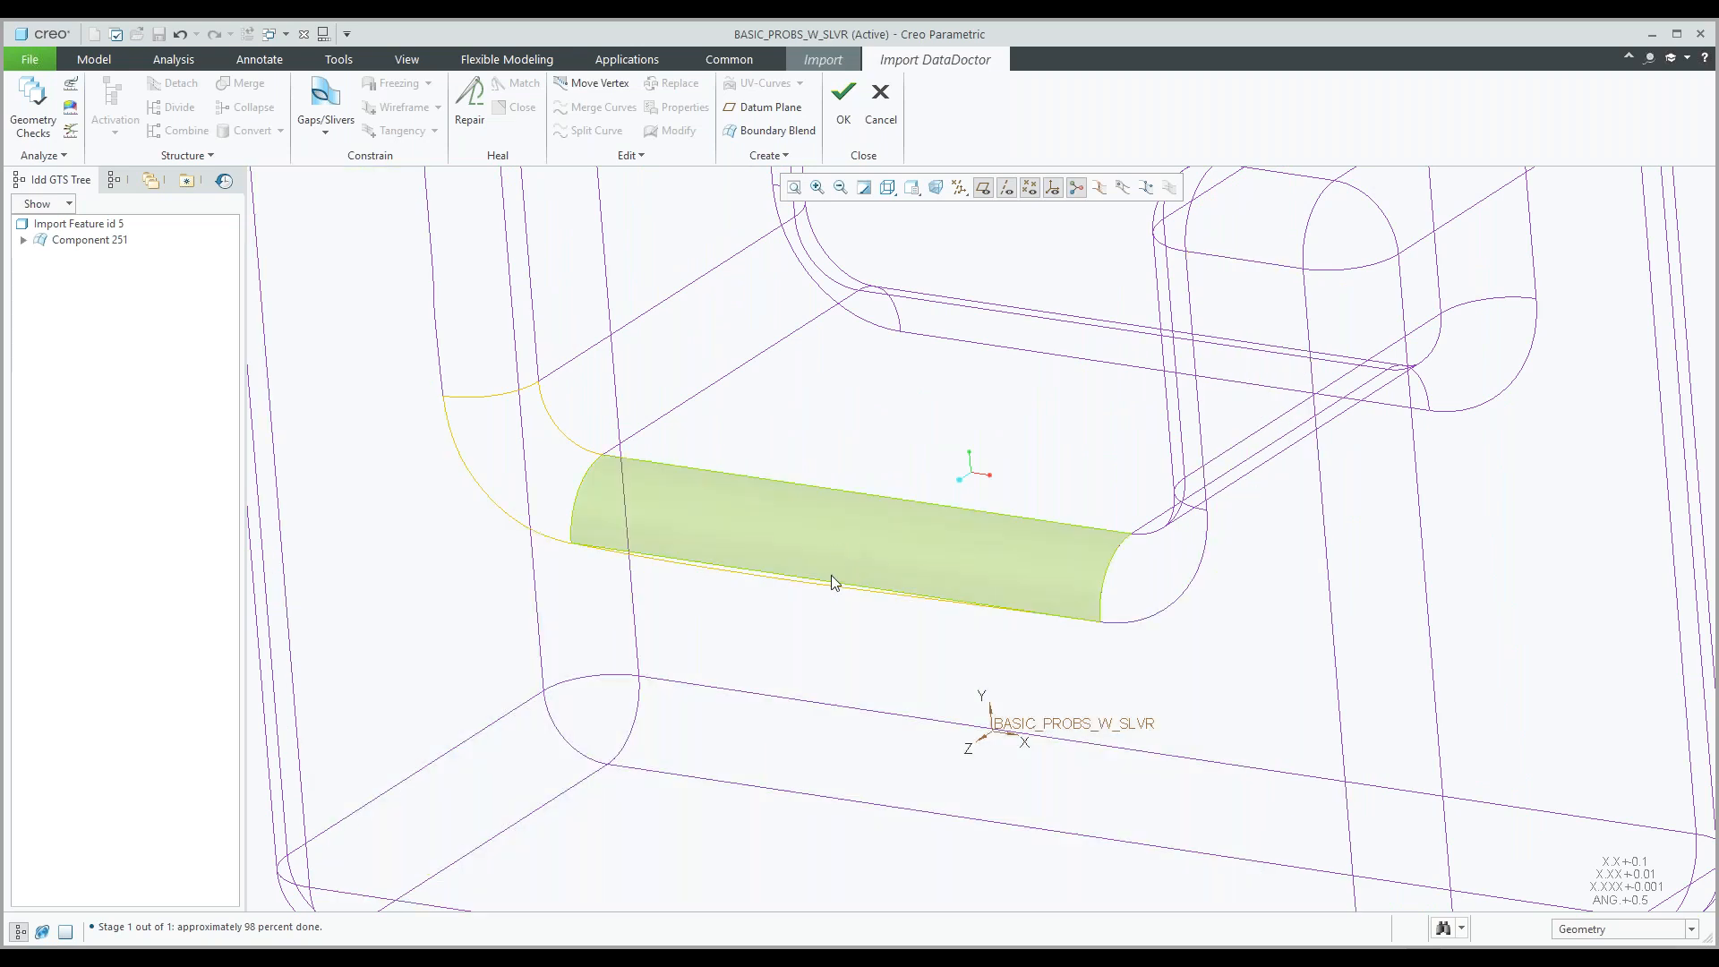
pyautogui.scroll(-2, 828, 587)
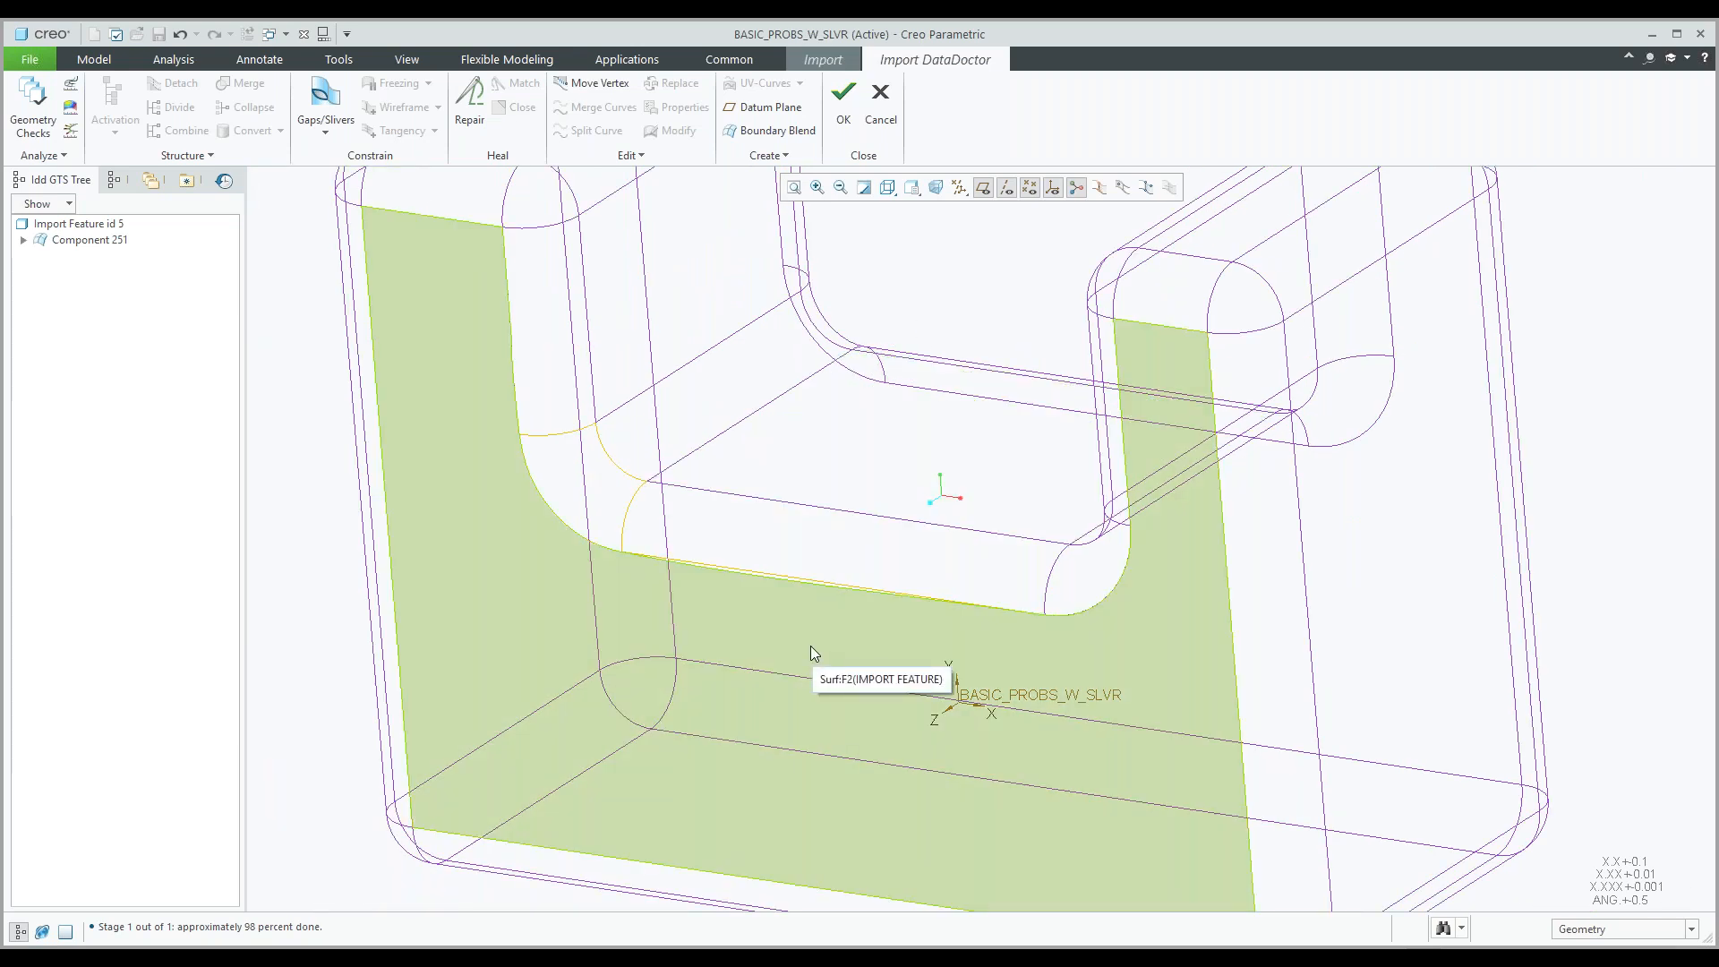
pyautogui.click(804, 588)
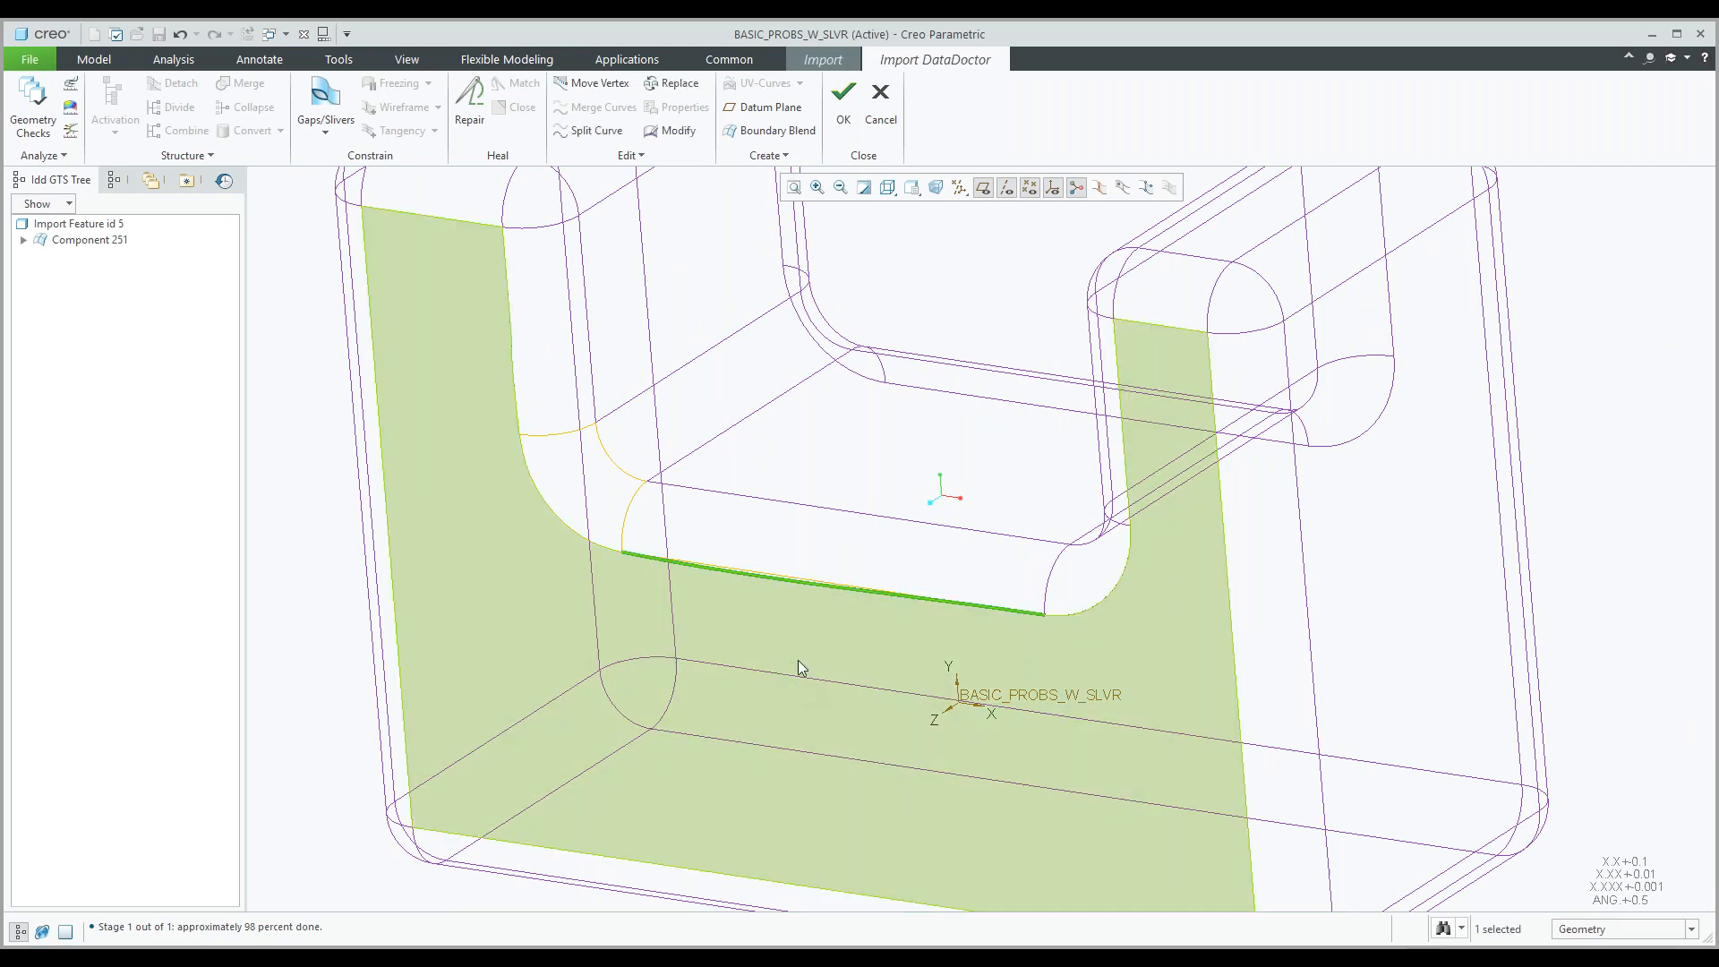
pyautogui.click(798, 659)
pyautogui.click(641, 155)
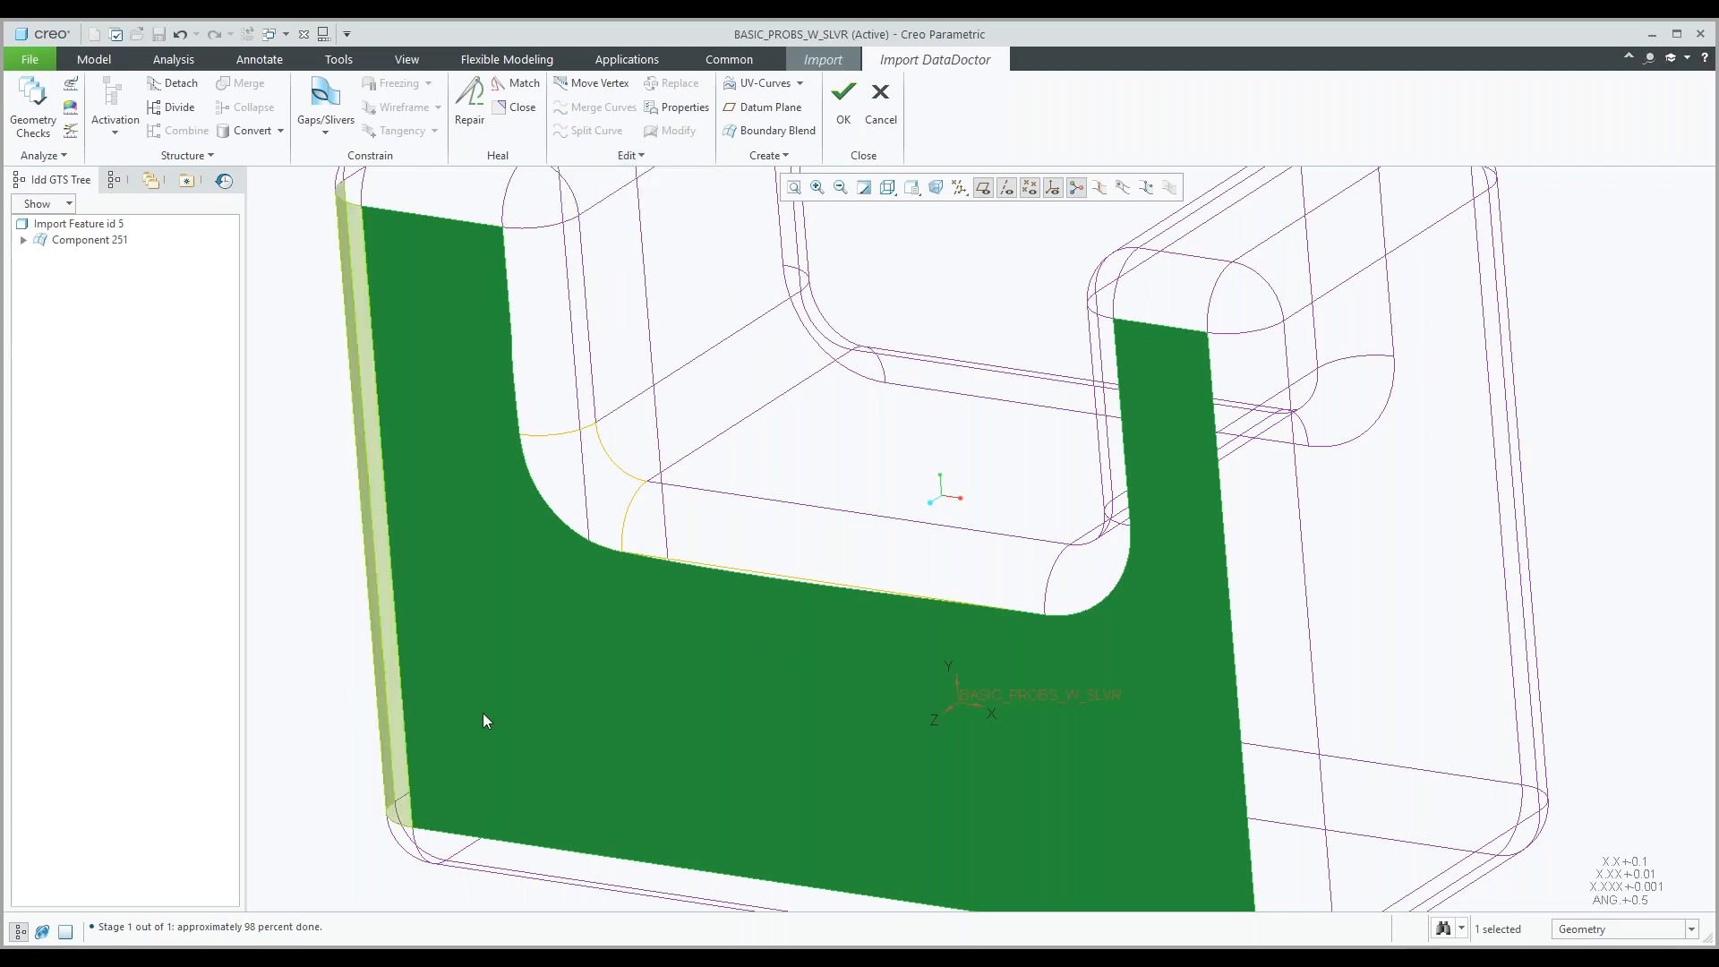
pyautogui.click(309, 619)
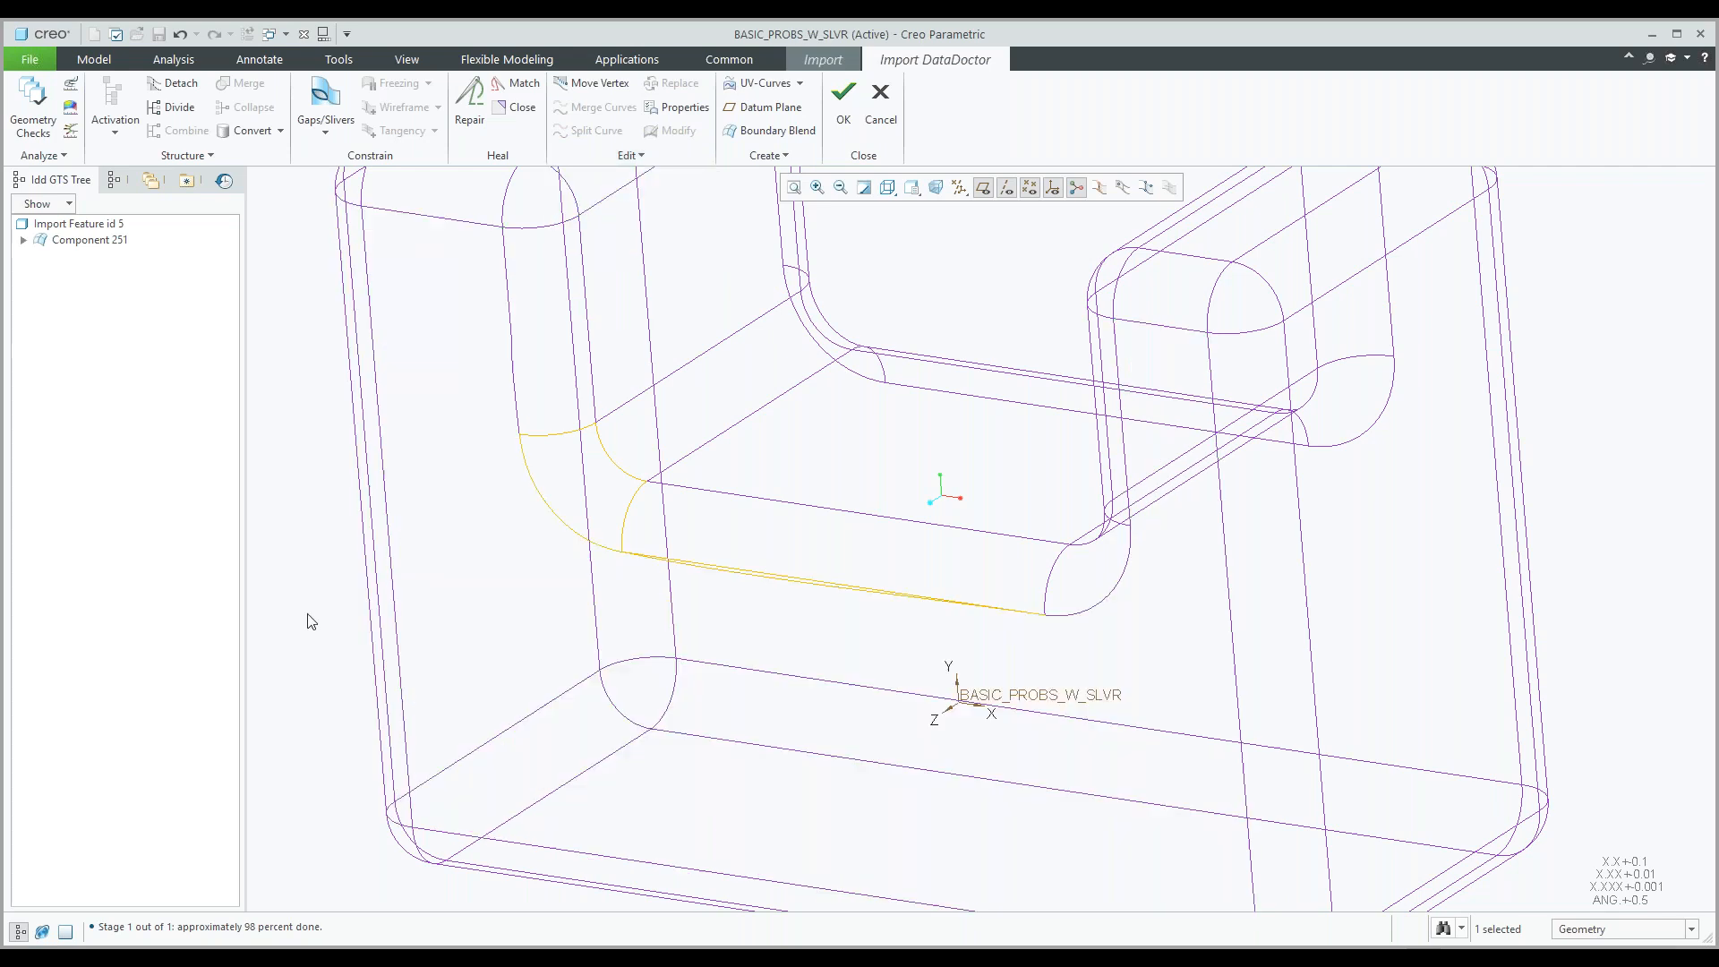
pyautogui.click(803, 580)
pyautogui.click(641, 158)
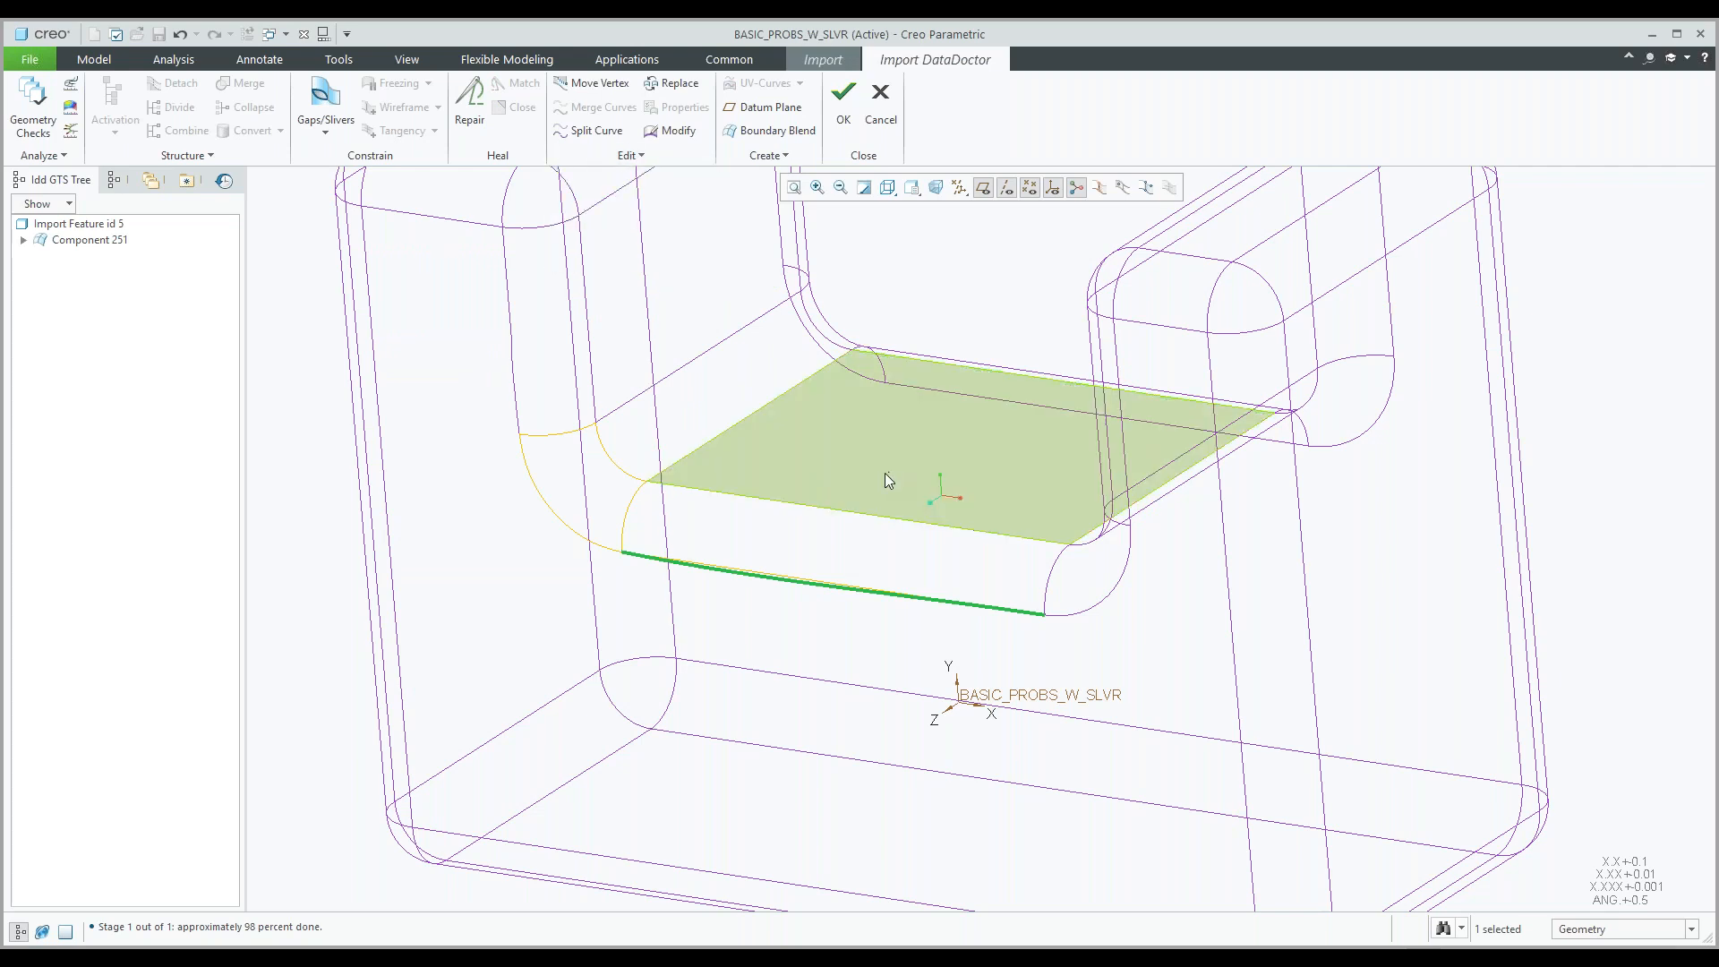
# Clear the selection and examine the one-sided edge pair between the front face and the notch floor's rounded surface.
pyautogui.scroll(4, 884, 475)
pyautogui.keyDown('shift'); pyautogui.moveTo(887, 476); pyautogui.dragTo(854, 544, button='middle'); pyautogui.keyUp('shift')
pyautogui.click(909, 402)
pyautogui.moveTo(908, 402)
pyautogui.mouseDown(button='middle')
pyautogui.moveTo(843, 432)
pyautogui.moveTo(901, 410)
pyautogui.mouseUp(button='middle')
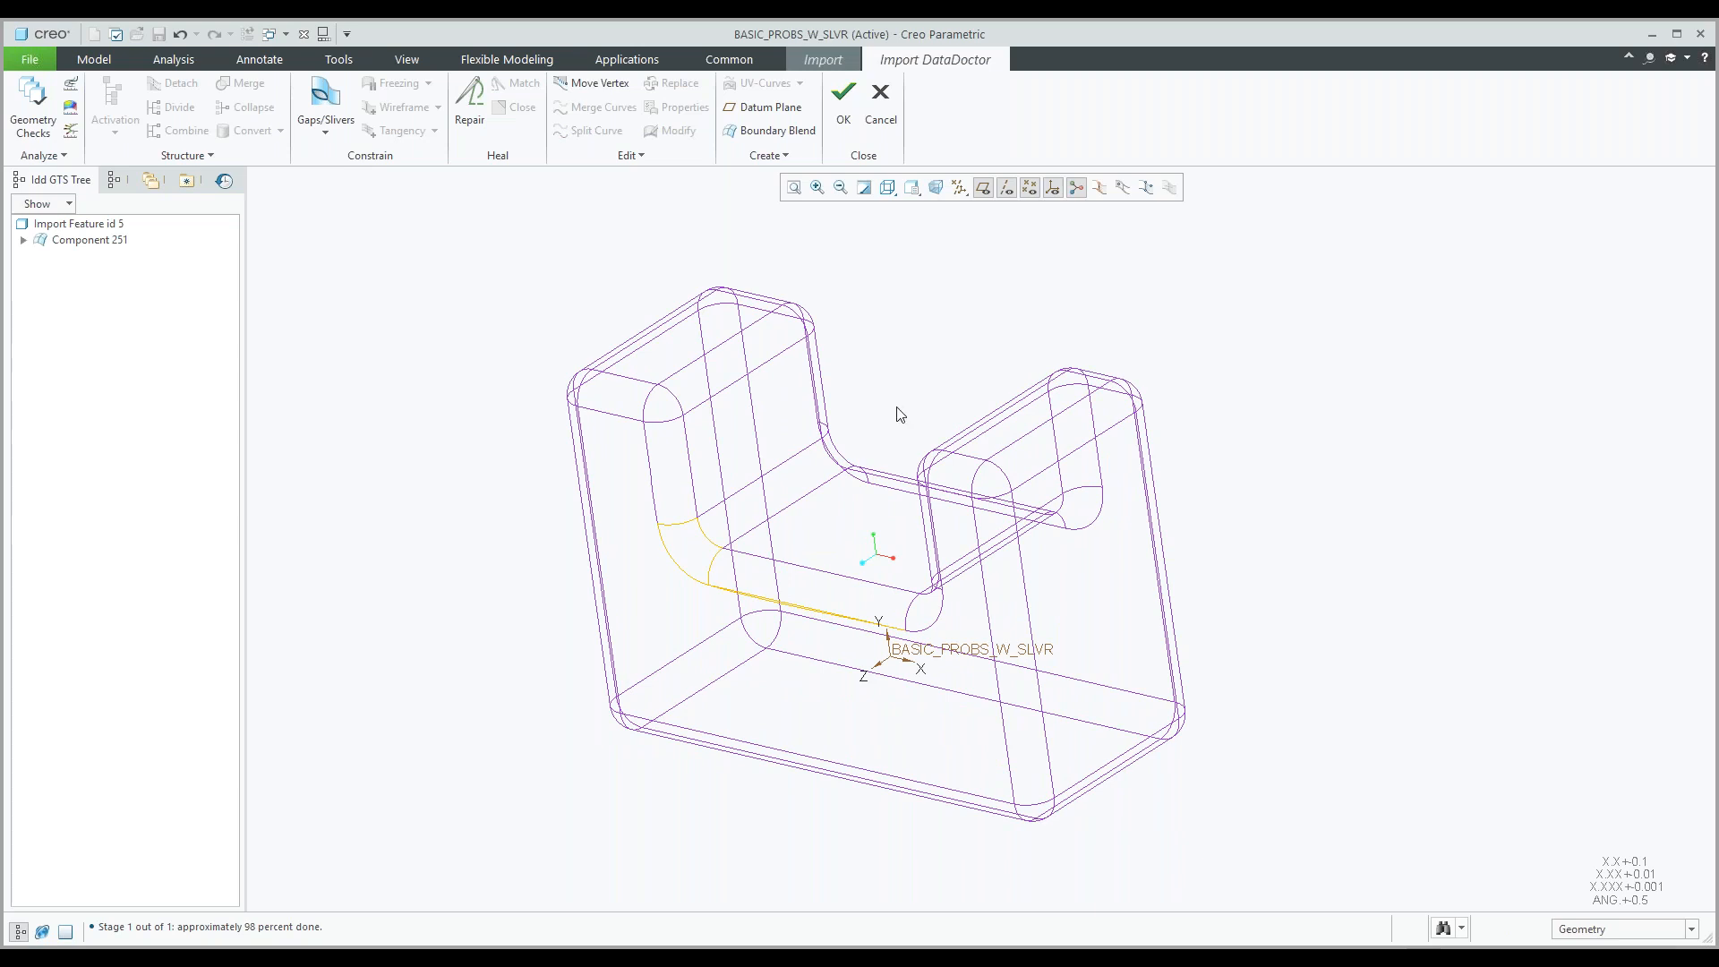
pyautogui.scroll(-1, 793, 629)
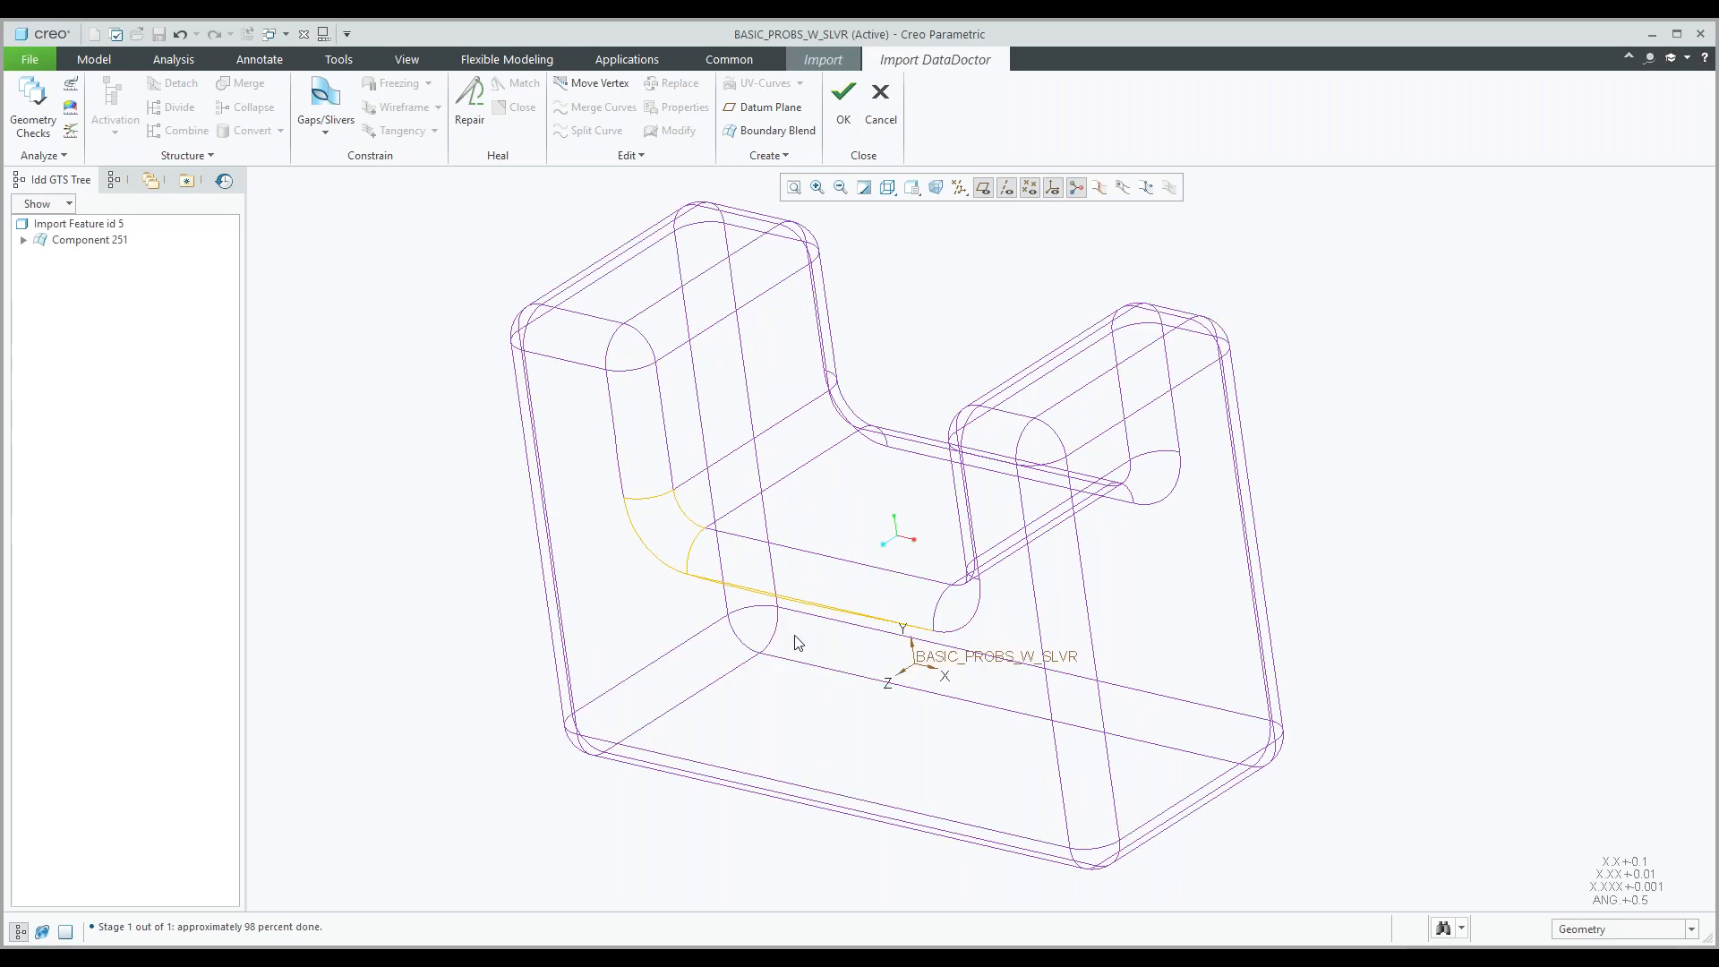
pyautogui.click(802, 646)
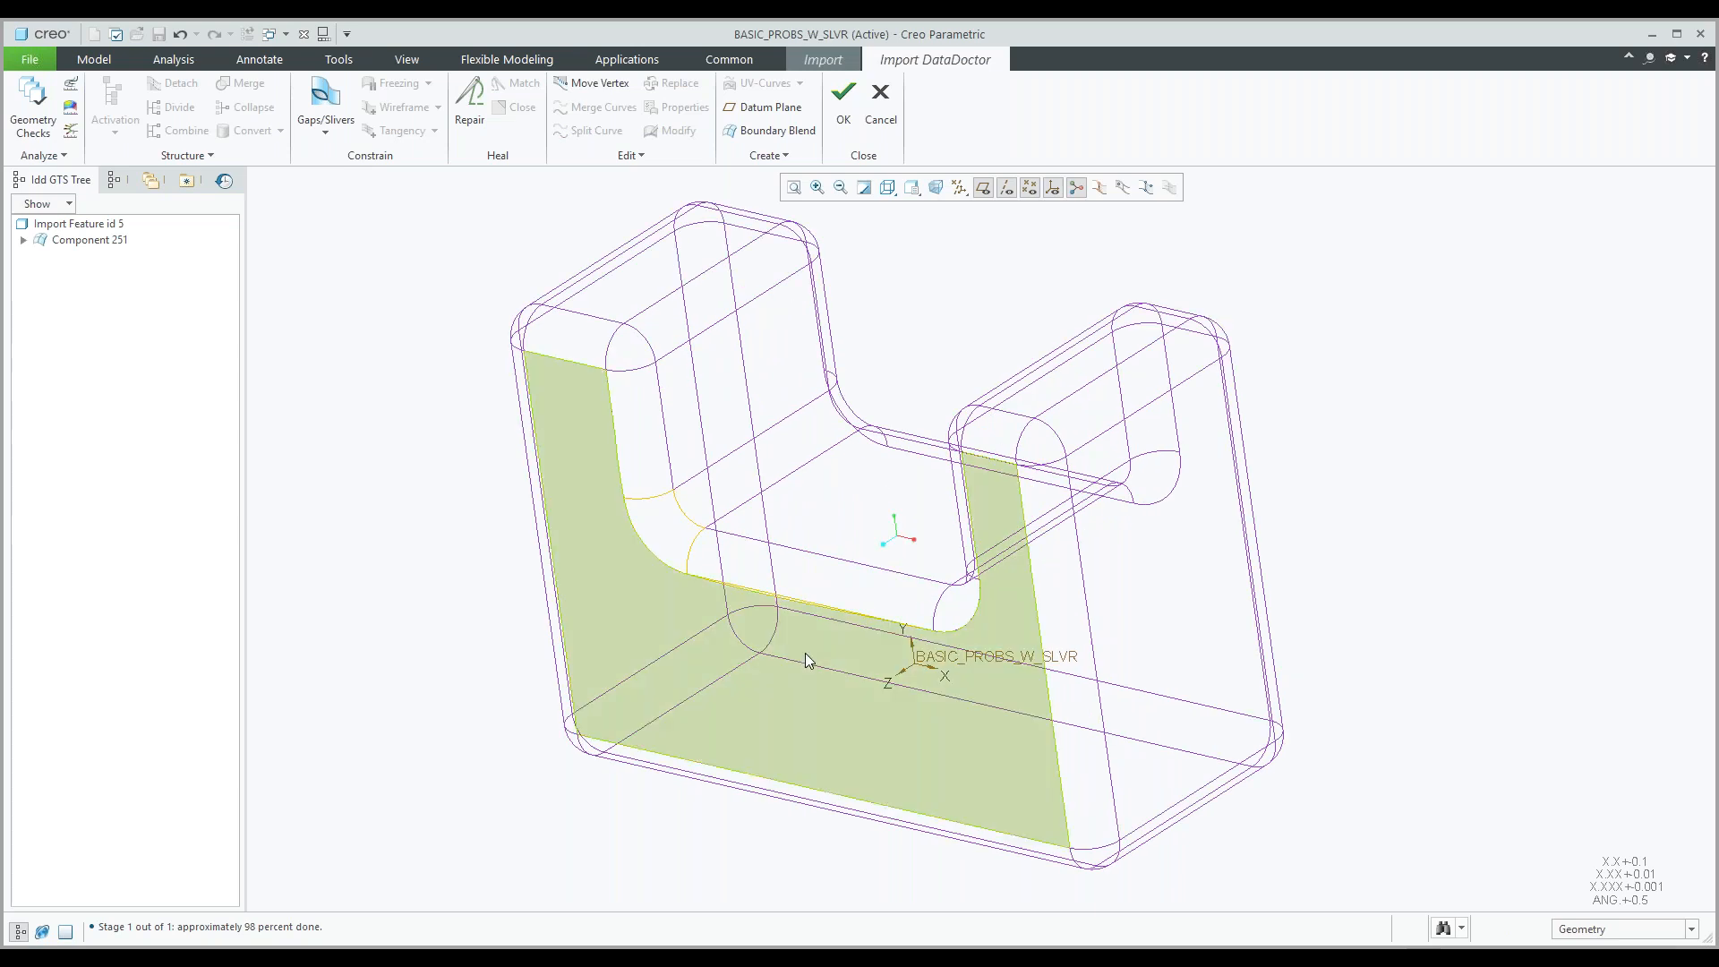
pyautogui.click(800, 607)
pyautogui.click(960, 383)
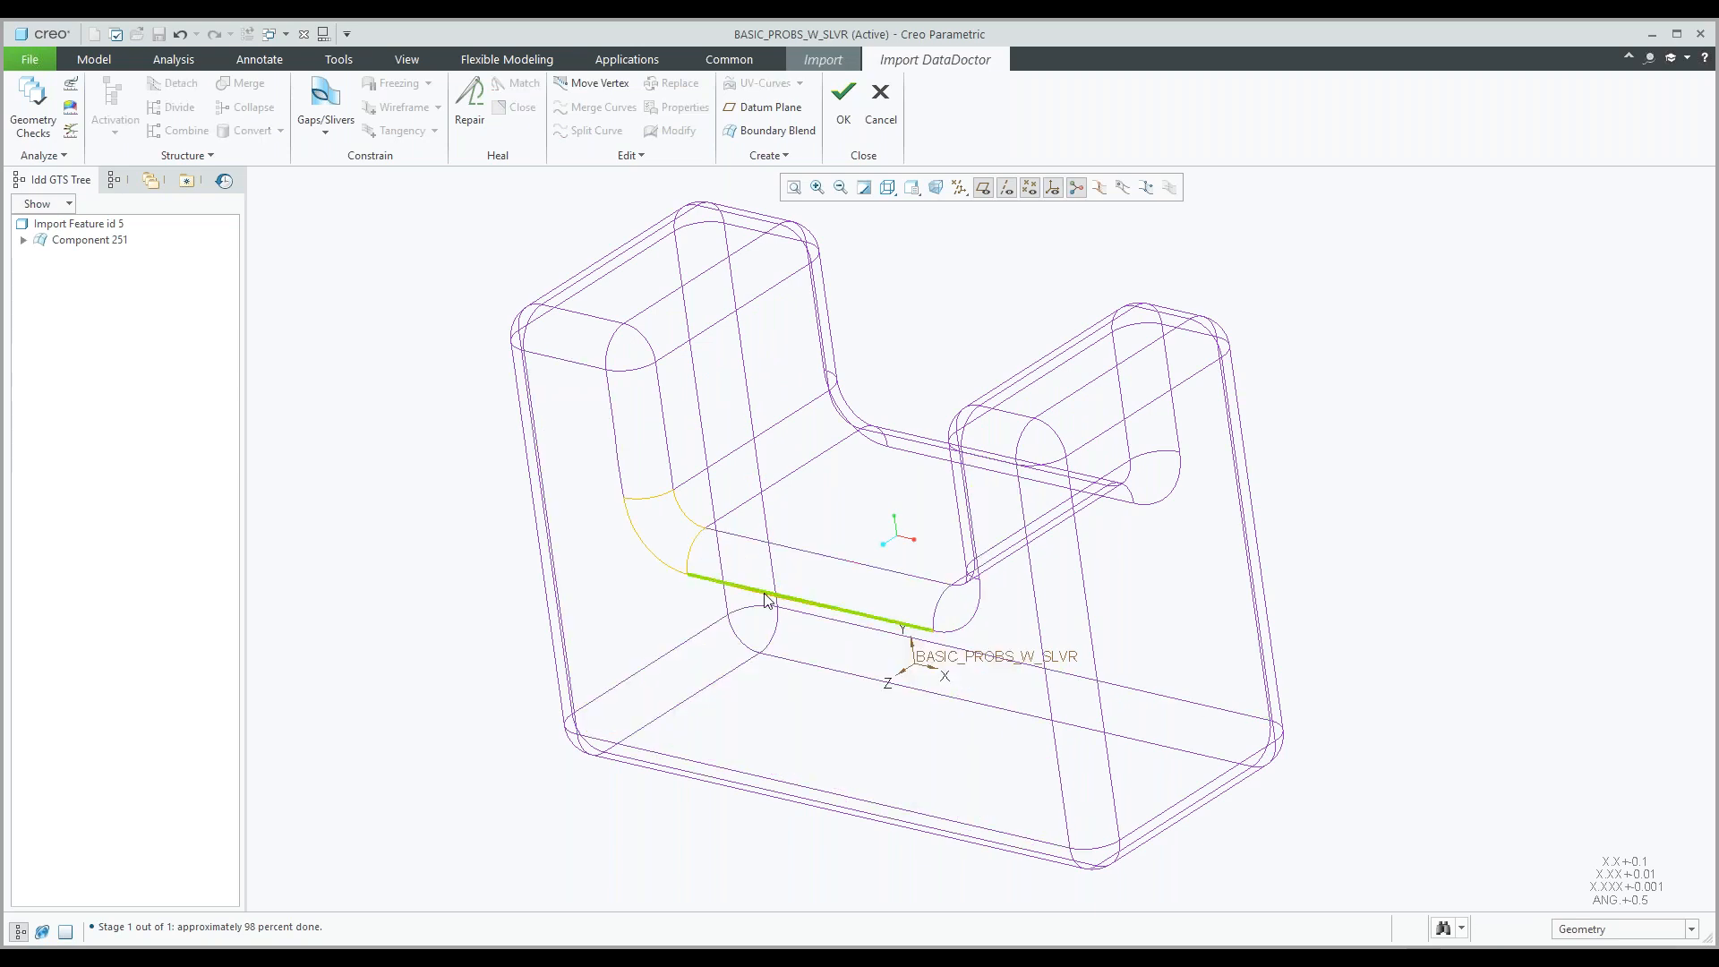
# Define a gap between the two one-sided edges along the front of the notch floor and repair it.
pyautogui.scroll(-2, 766, 602)
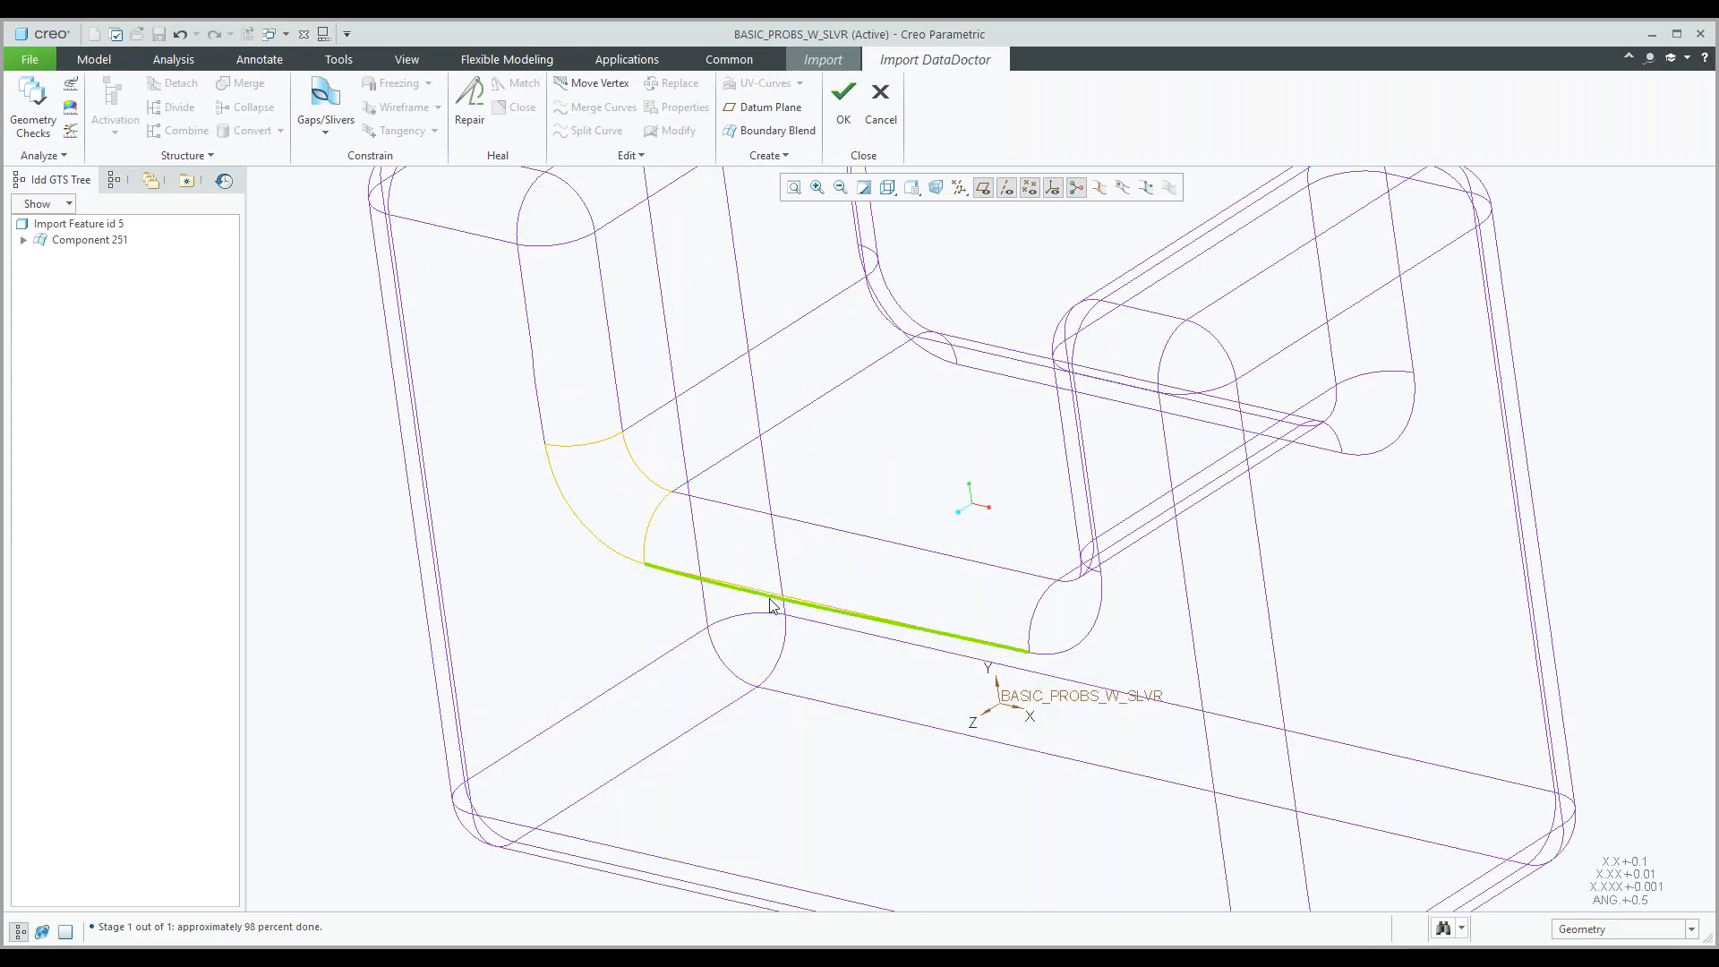
pyautogui.click(325, 131)
pyautogui.click(351, 153)
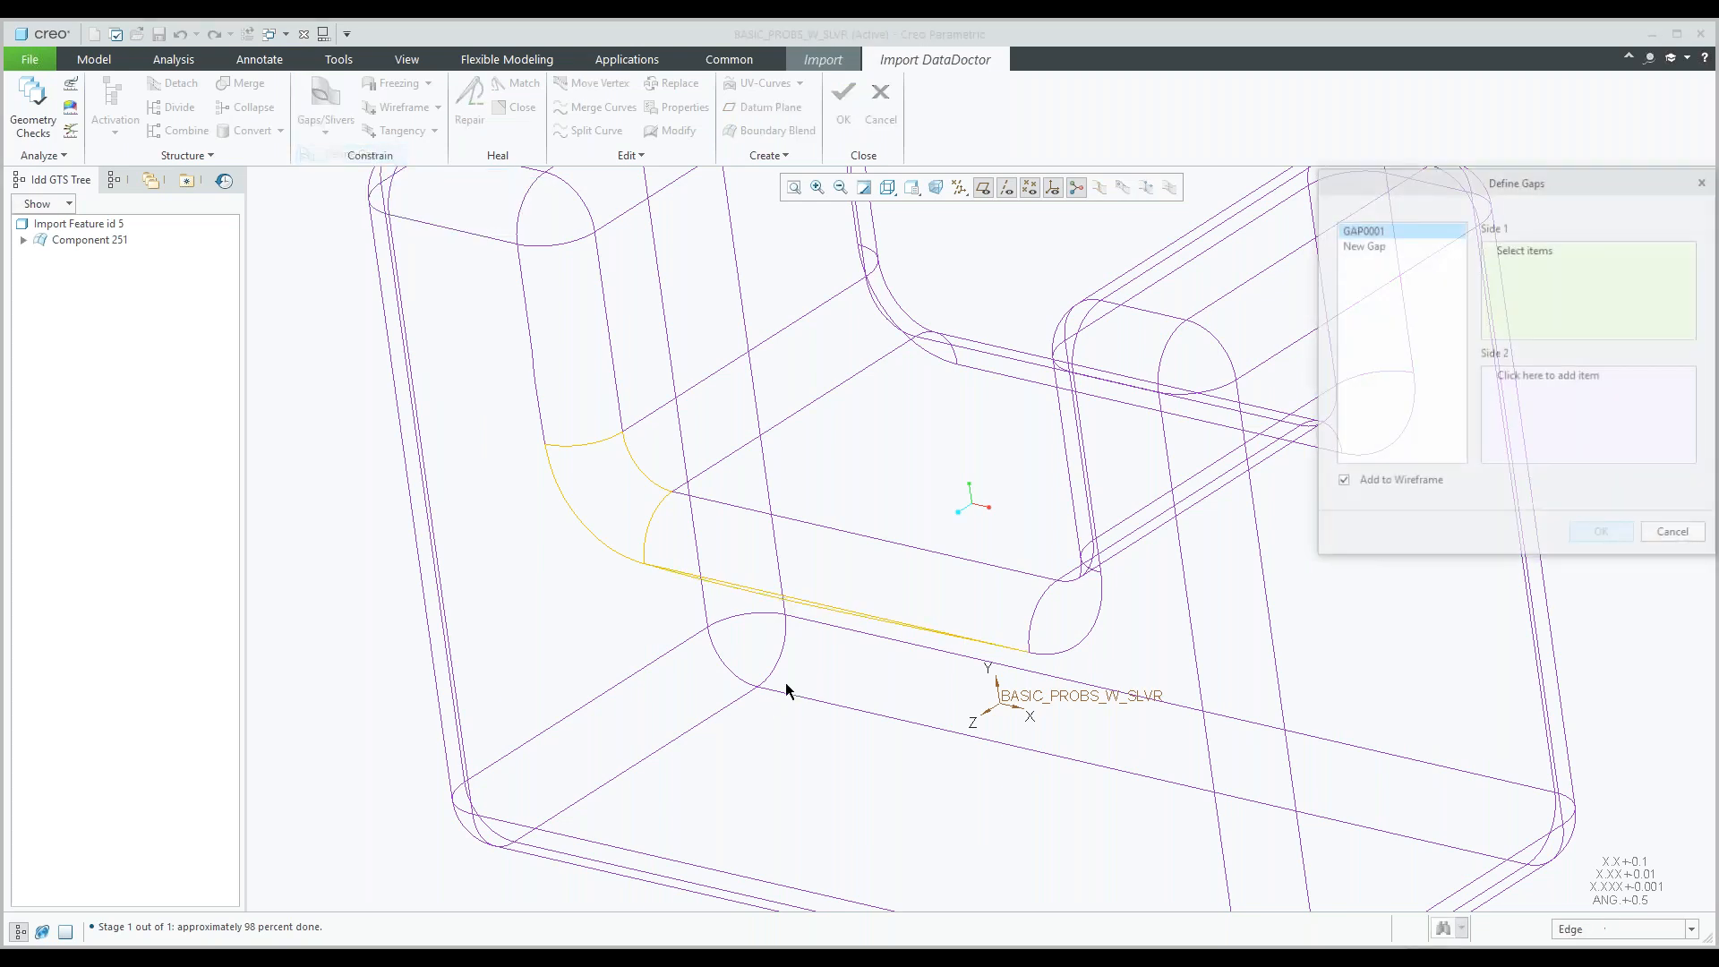
pyautogui.click(850, 611)
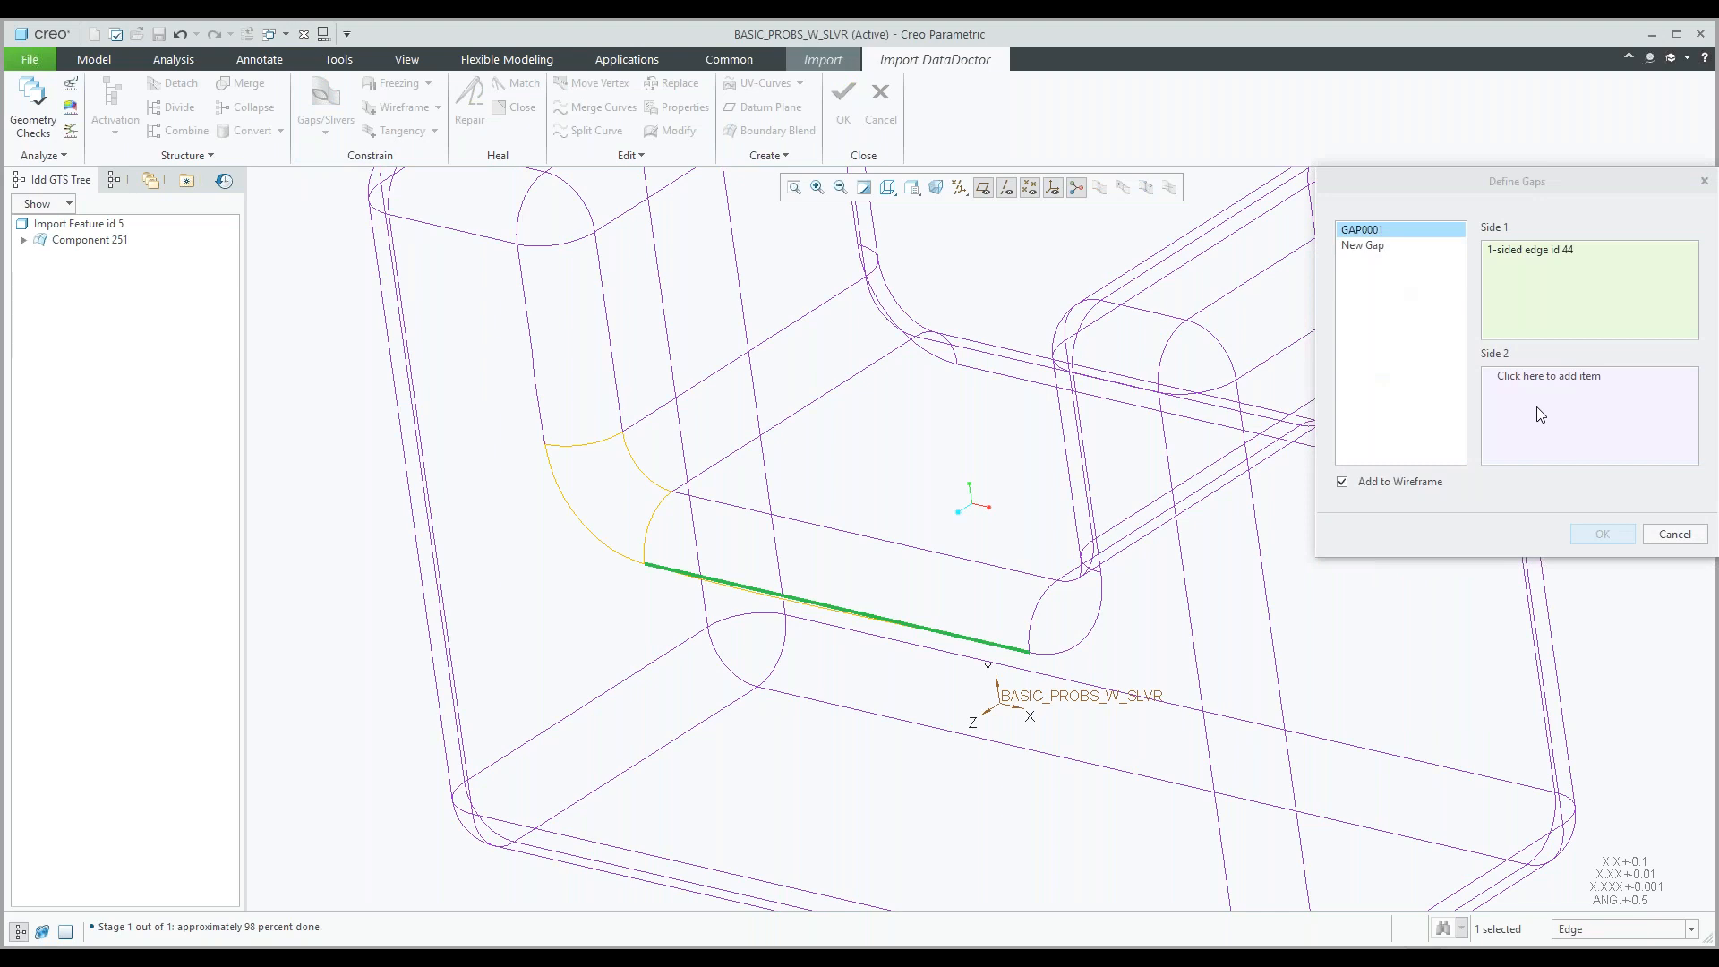
pyautogui.click(807, 614)
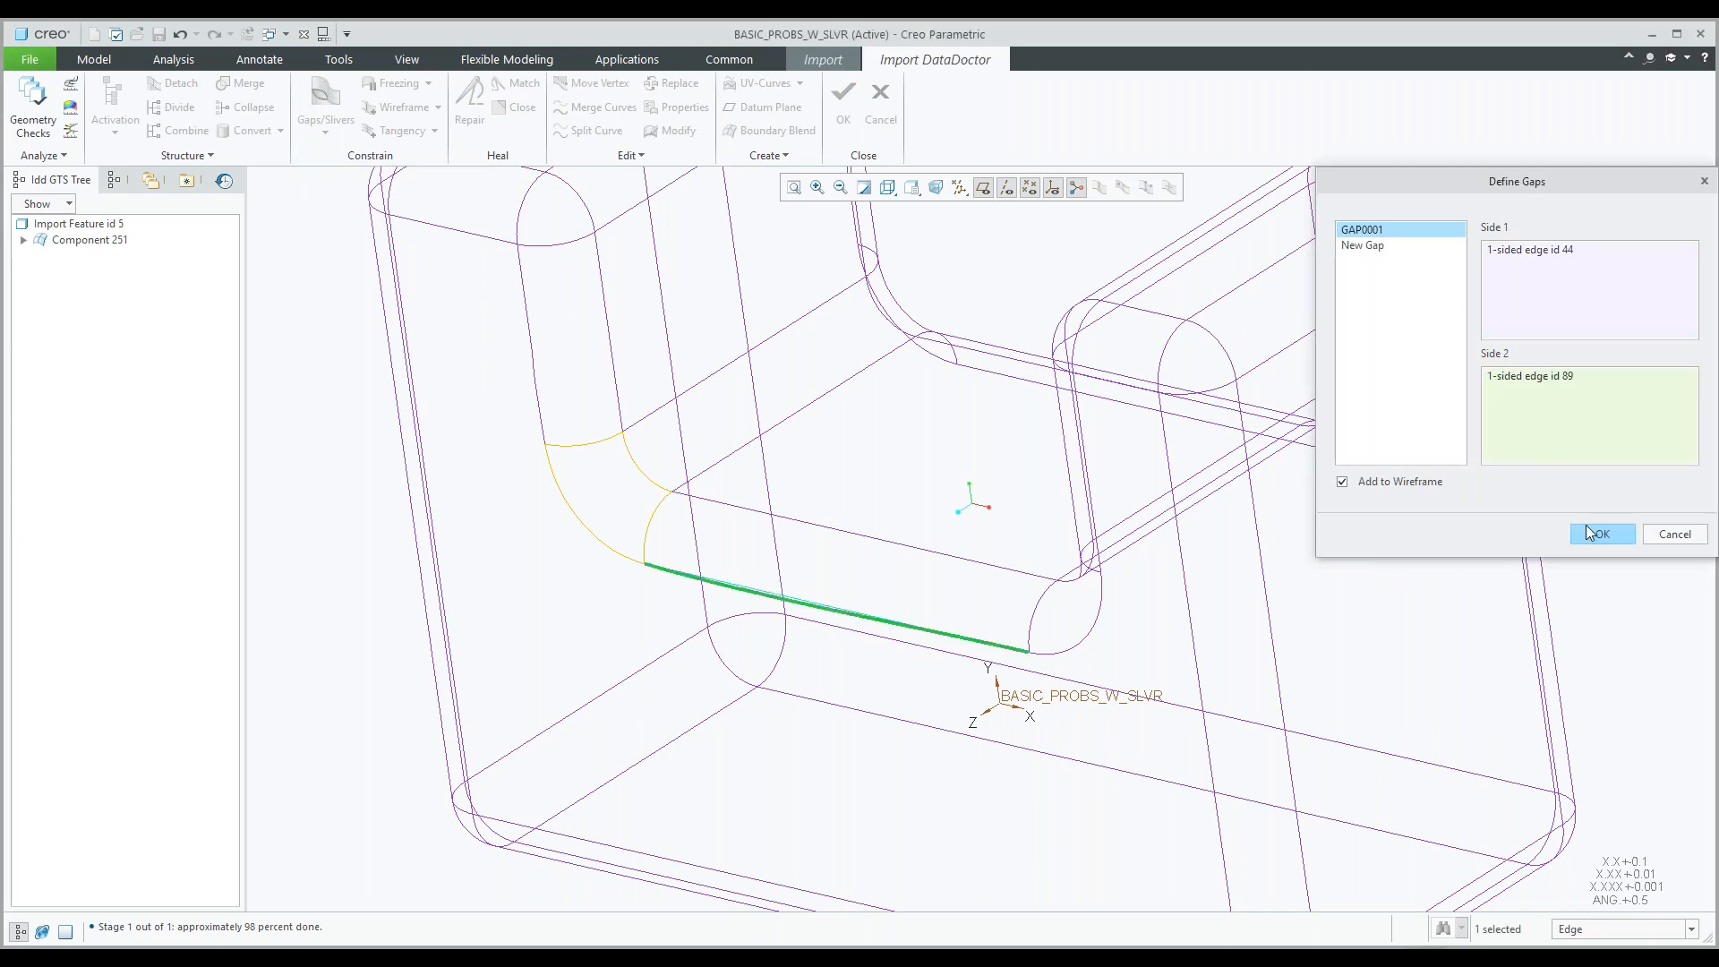
pyautogui.click(1590, 534)
pyautogui.click(460, 119)
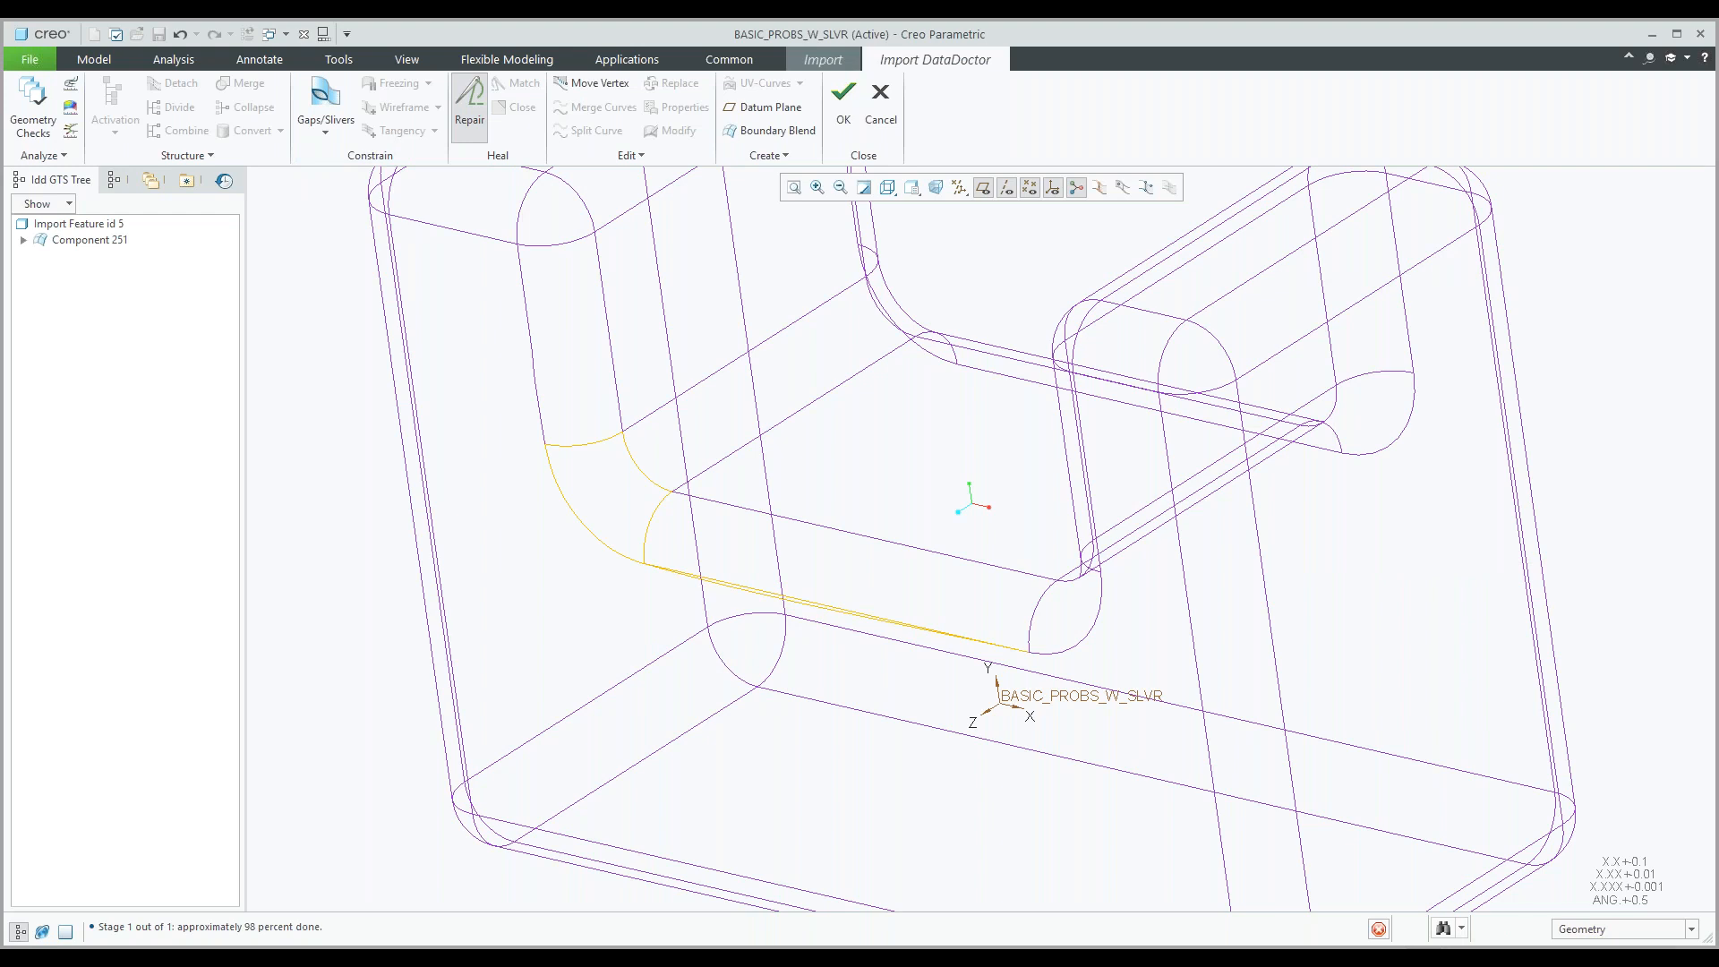
pyautogui.middleClick(561, 614)
# Display the model shaded with edges and examine the open rounded corner at the front of the notch.
pyautogui.keyDown('shift'); pyautogui.moveTo(561, 614); pyautogui.dragTo(601, 615, button='middle'); pyautogui.keyUp('shift')
pyautogui.scroll(2, 850, 672)
pyautogui.moveTo(849, 669)
pyautogui.keyDown('shift'); pyautogui.mouseDown(button='middle')
pyautogui.moveTo(741, 725)
pyautogui.moveTo(744, 710)
pyautogui.moveTo(606, 675)
pyautogui.moveTo(698, 654)
pyautogui.moveTo(802, 671)
pyautogui.moveTo(739, 686)
pyautogui.mouseUp(button='middle'); pyautogui.keyUp('shift')
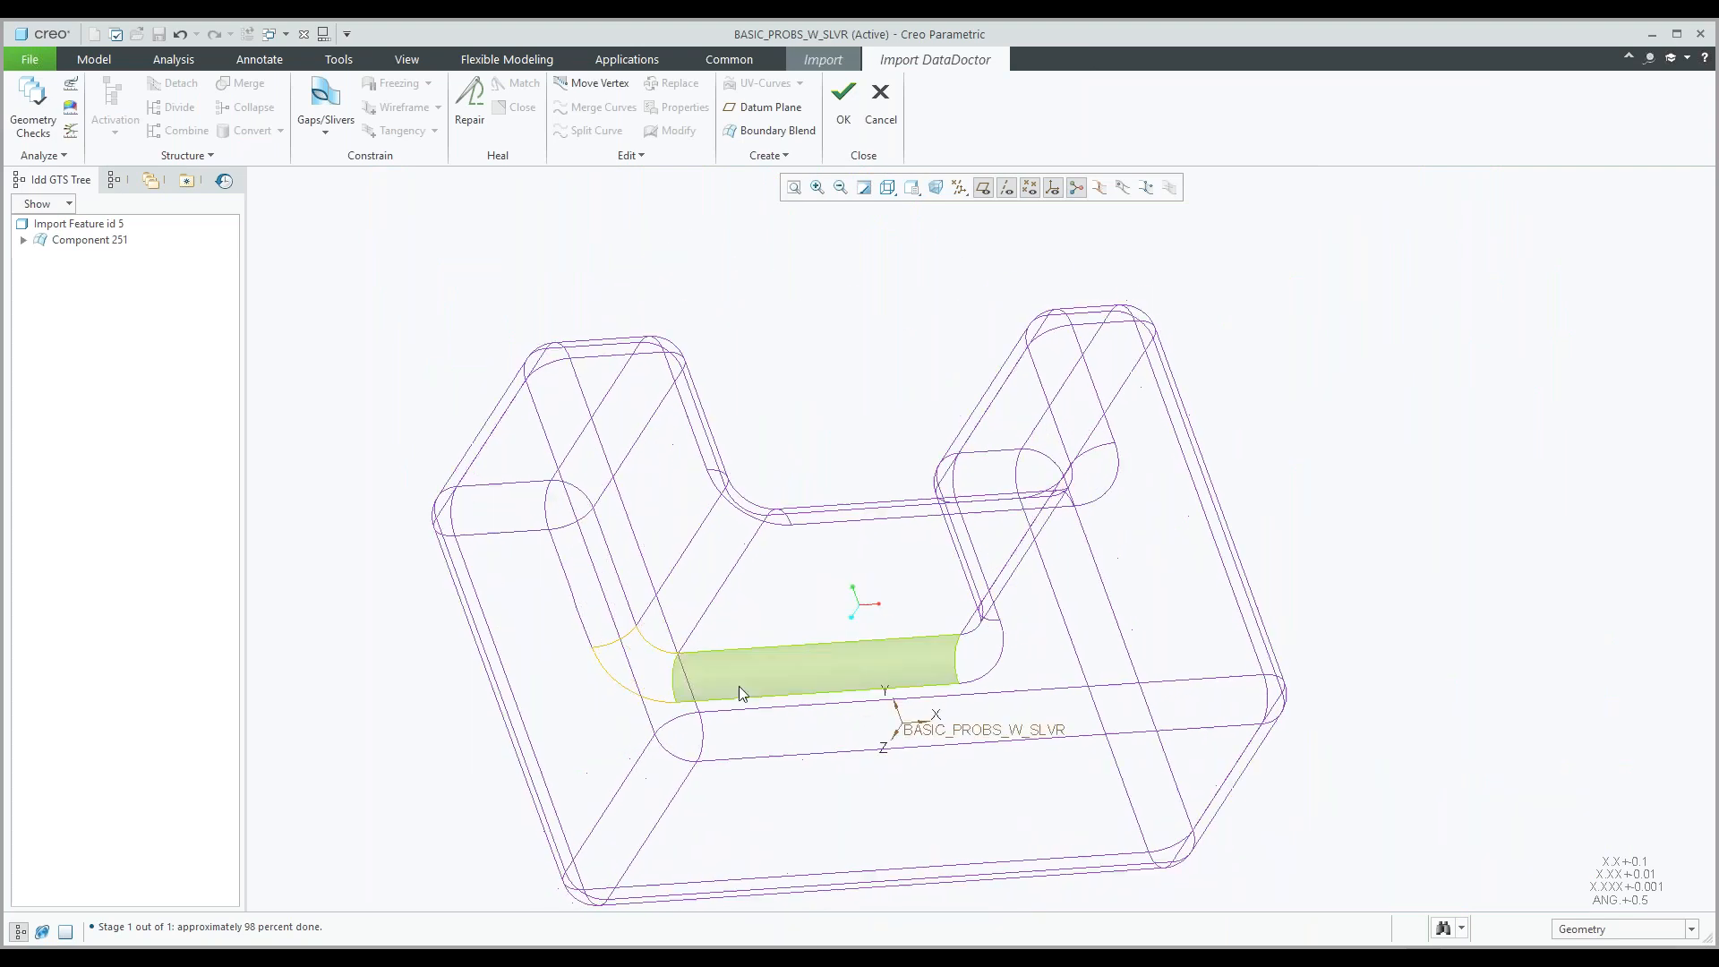
pyautogui.click(890, 190)
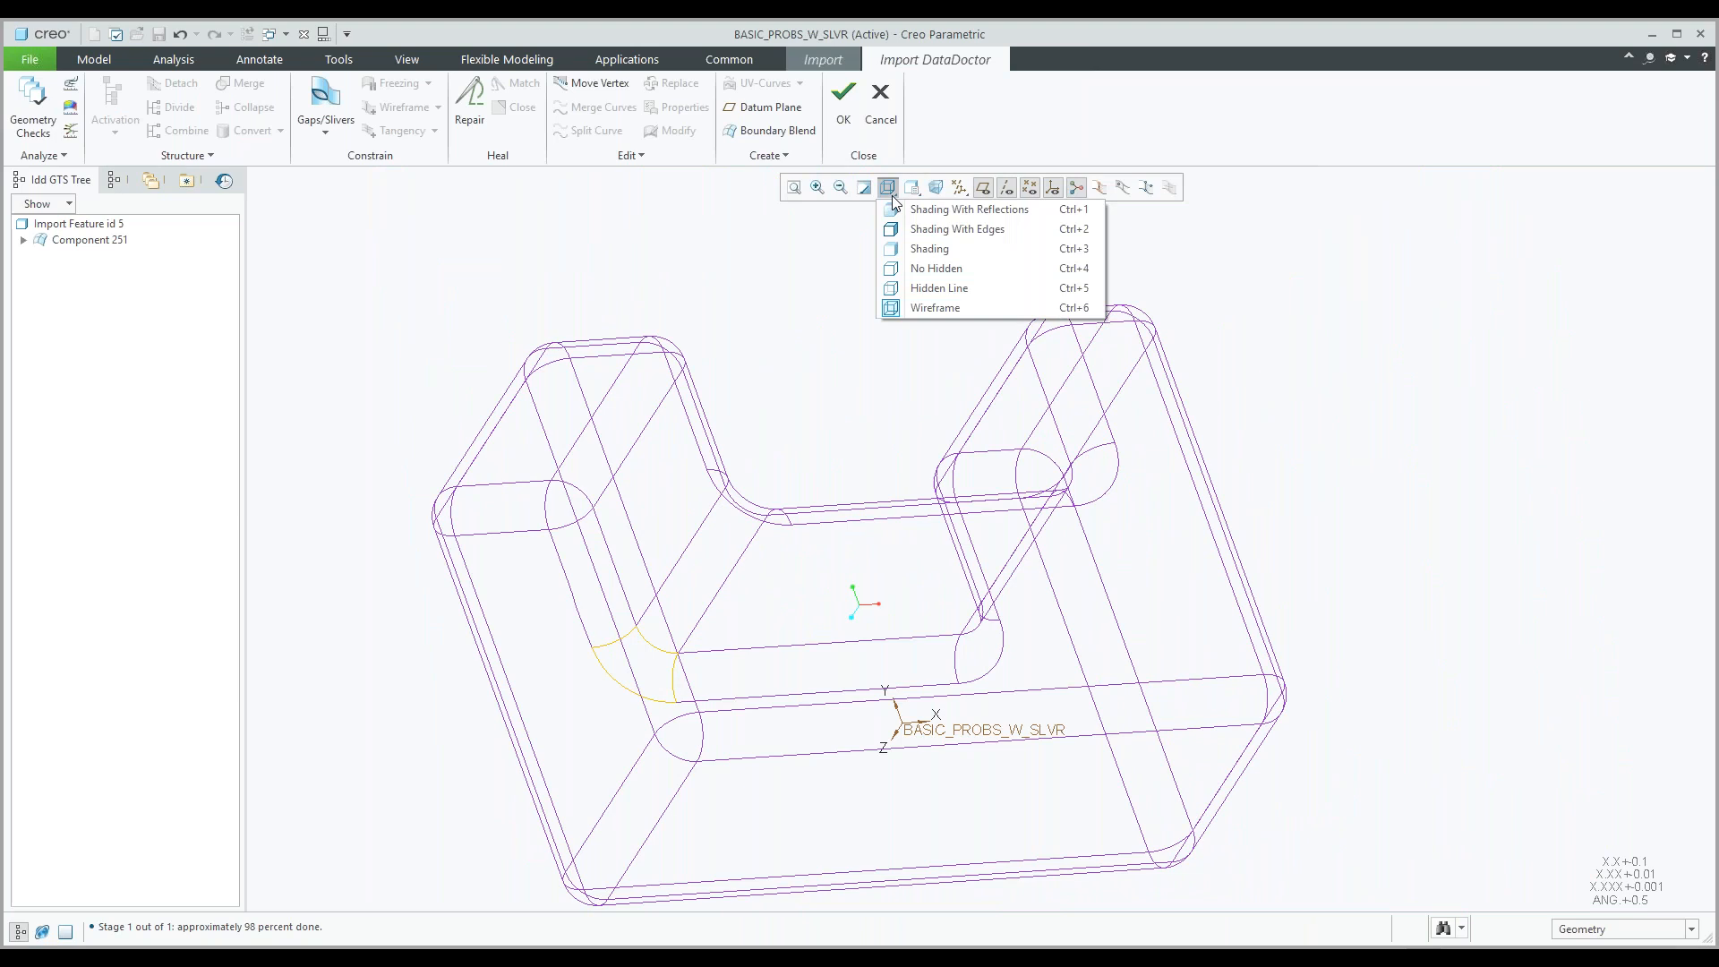
pyautogui.click(931, 235)
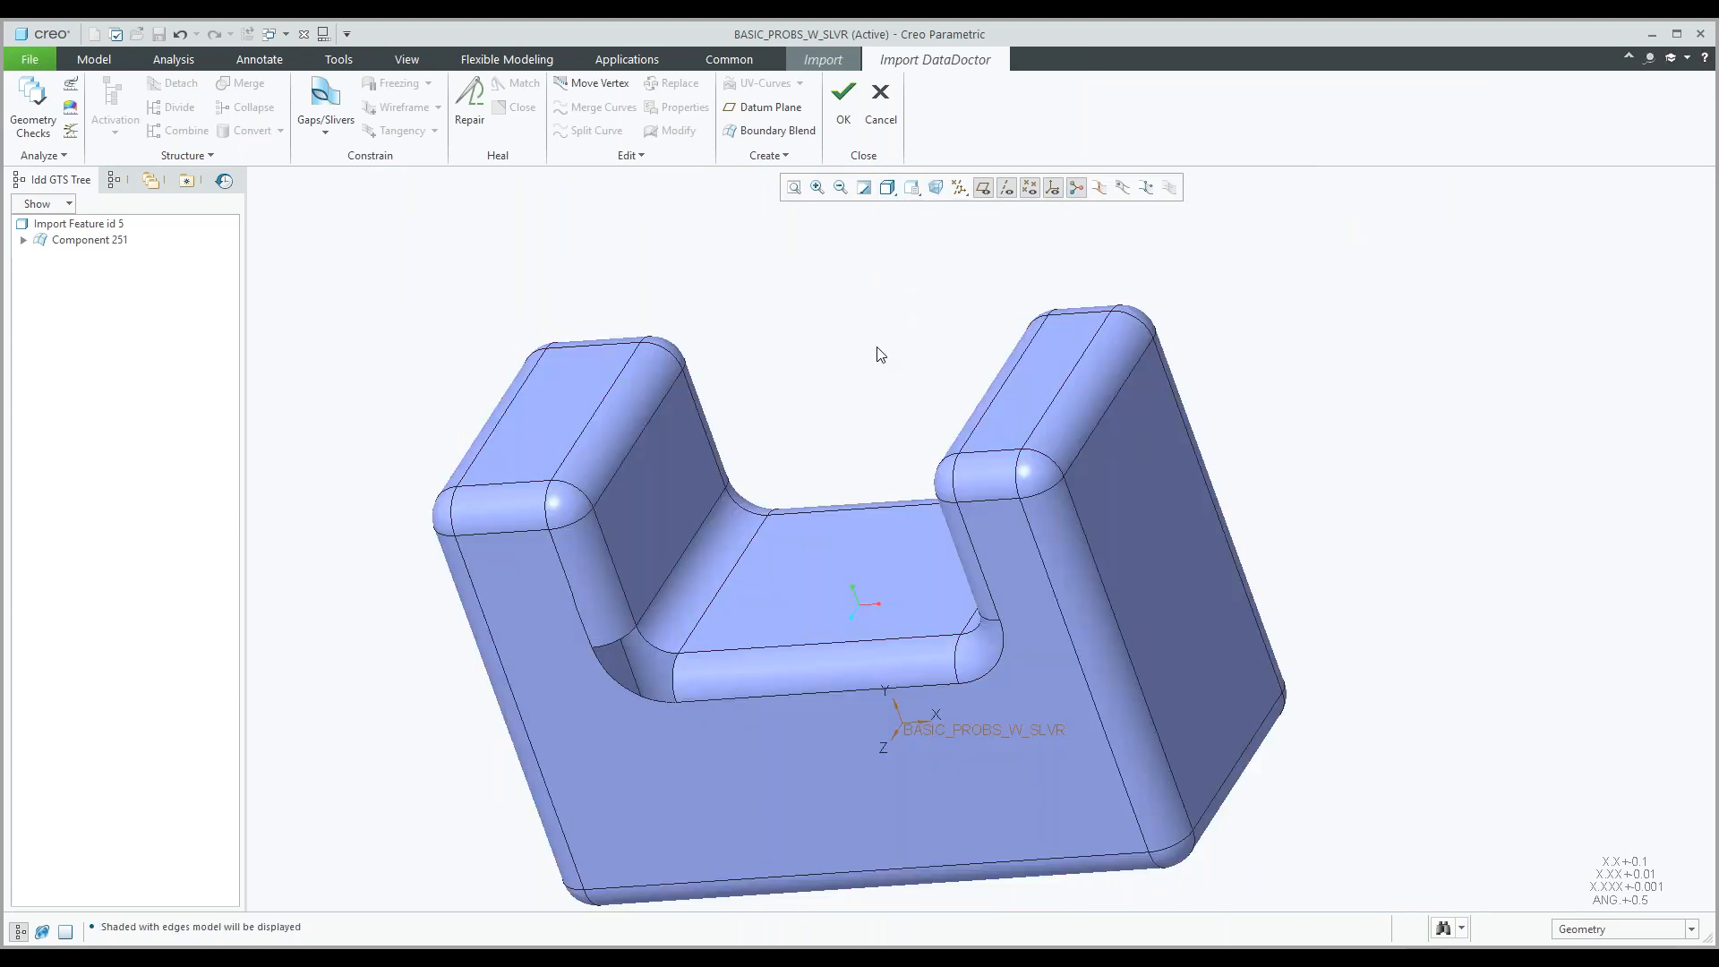
pyautogui.moveTo(790, 445)
pyautogui.mouseDown(button='middle')
pyautogui.moveTo(790, 410)
pyautogui.moveTo(764, 414)
pyautogui.moveTo(779, 452)
pyautogui.mouseUp(button='middle')
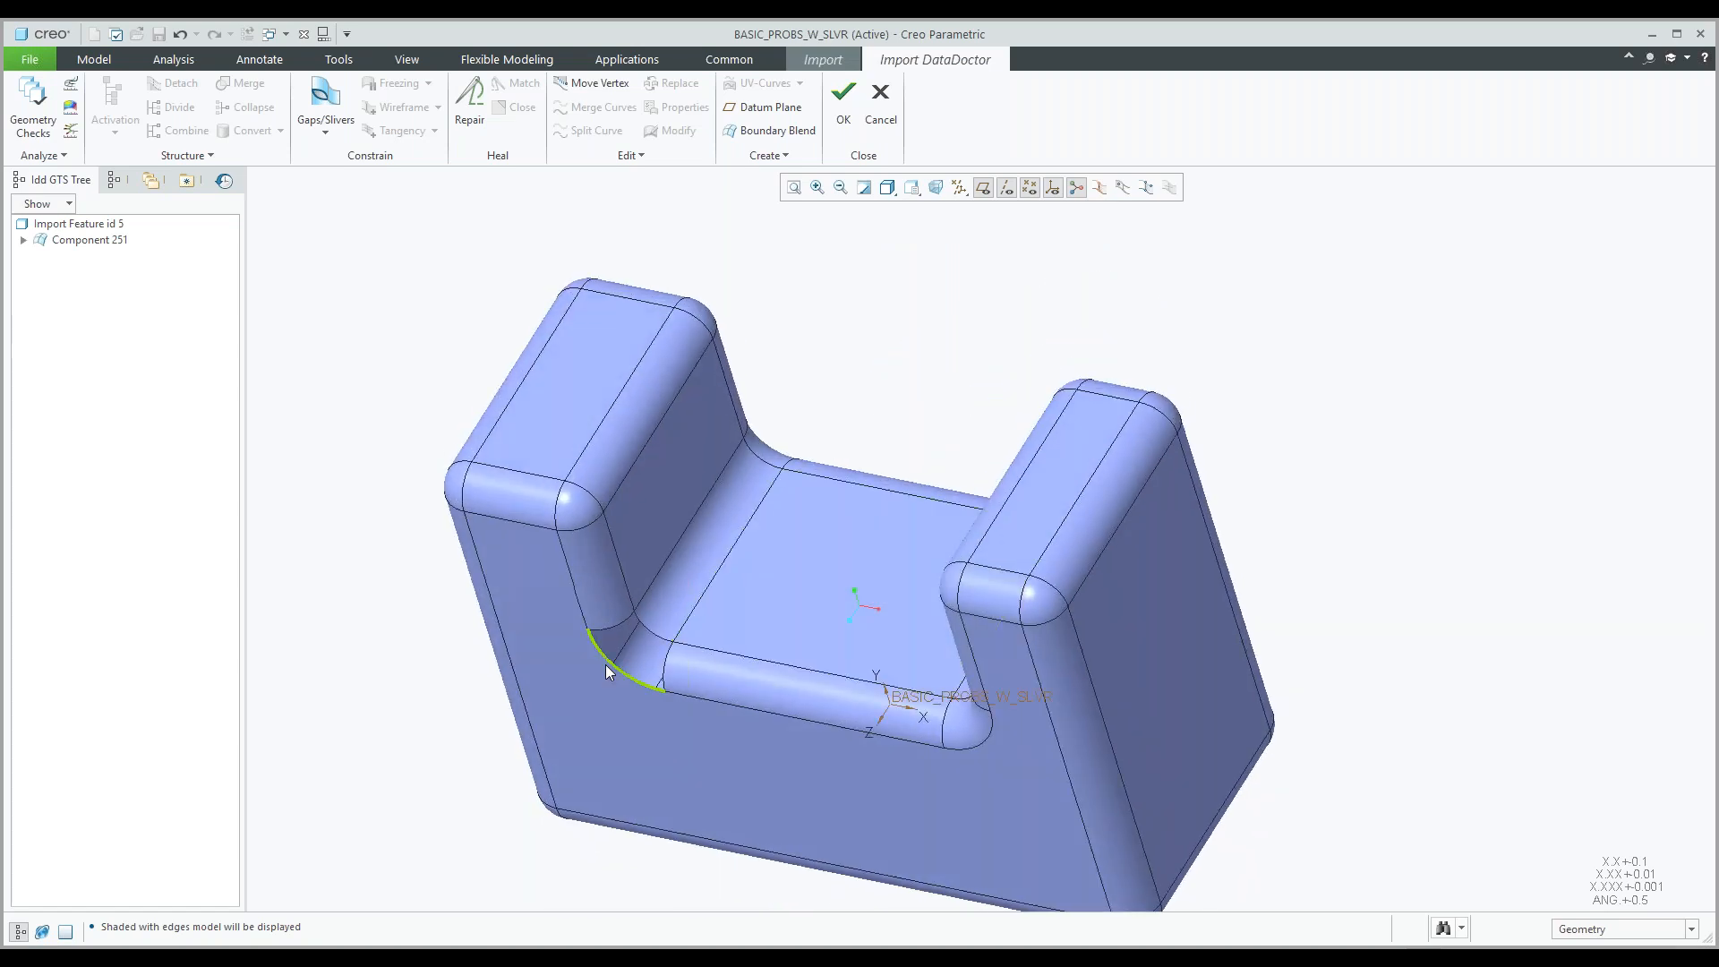
pyautogui.scroll(-4, 667, 647)
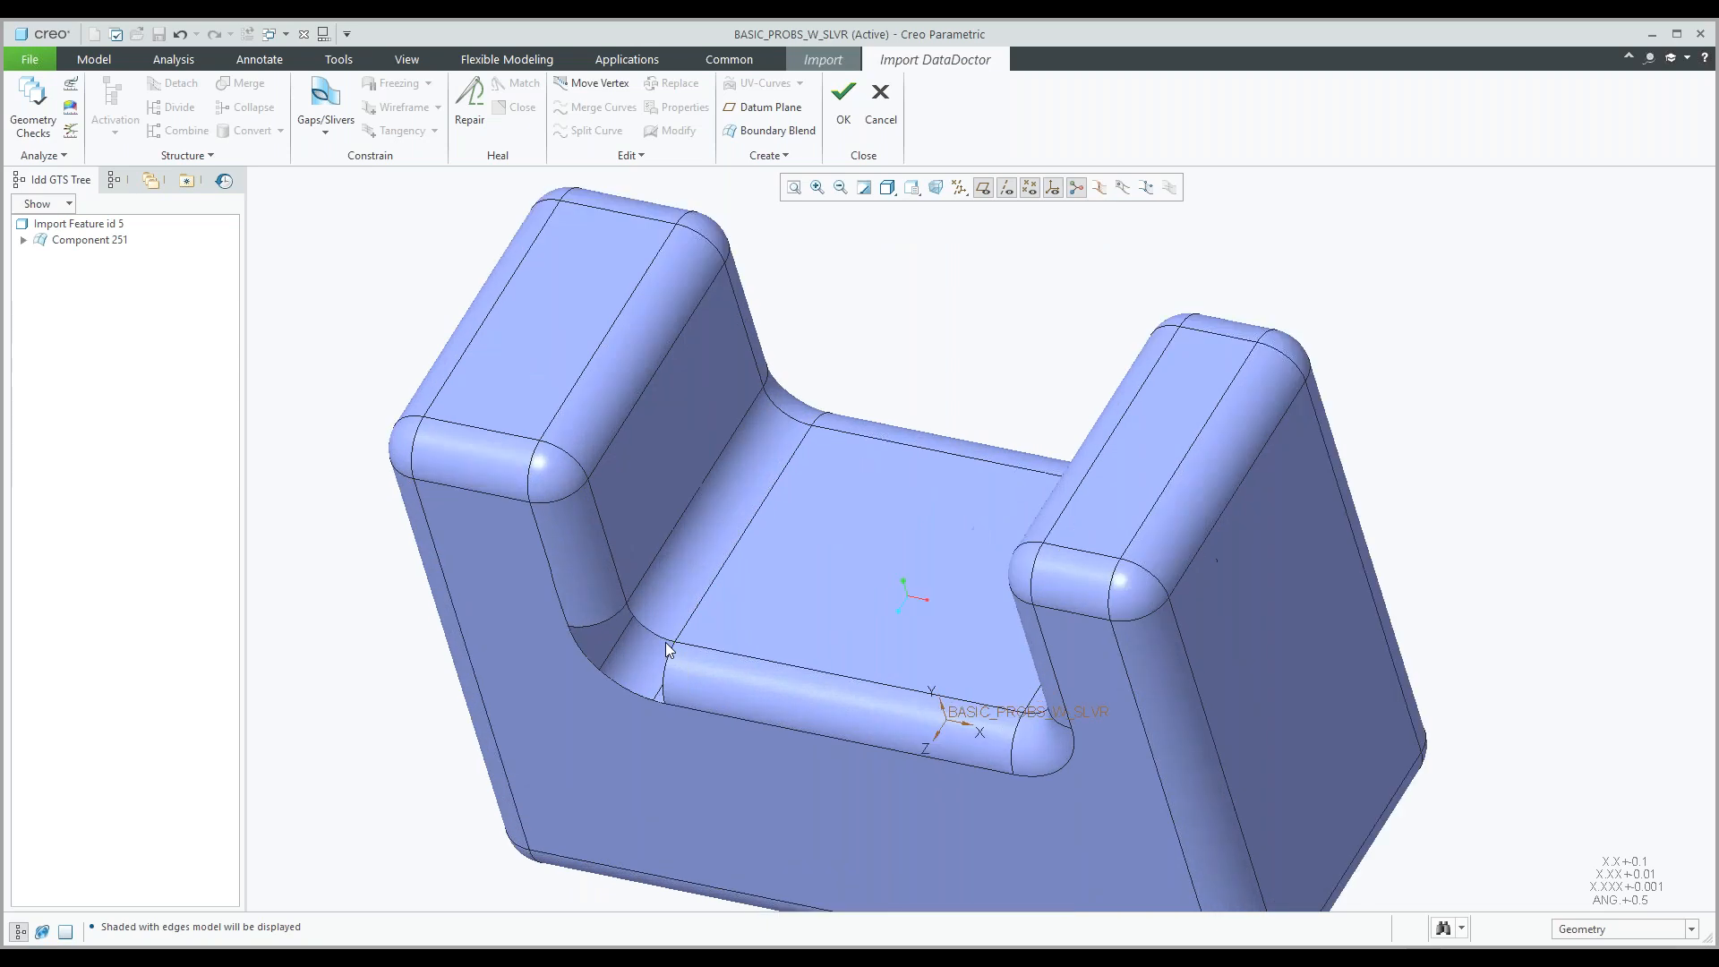
pyautogui.scroll(5, 667, 647)
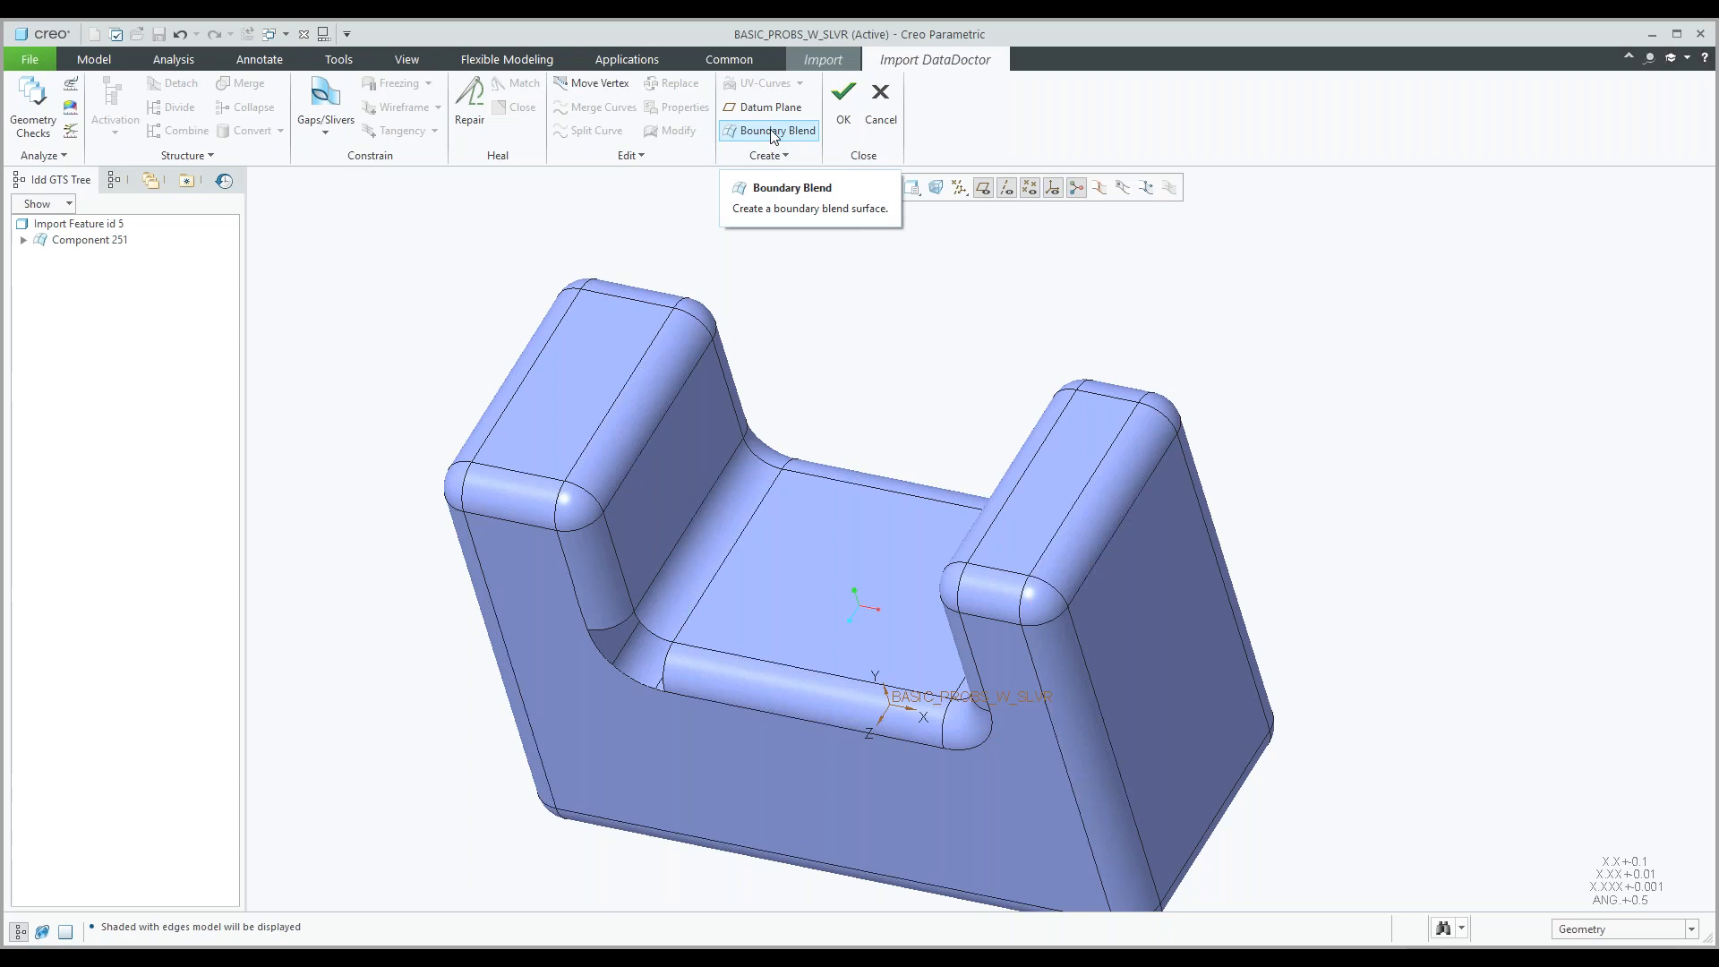
# Start a boundary blend over the open notch corner, using its two opposite fillet-end arcs as the first direction.
pyautogui.click(785, 156)
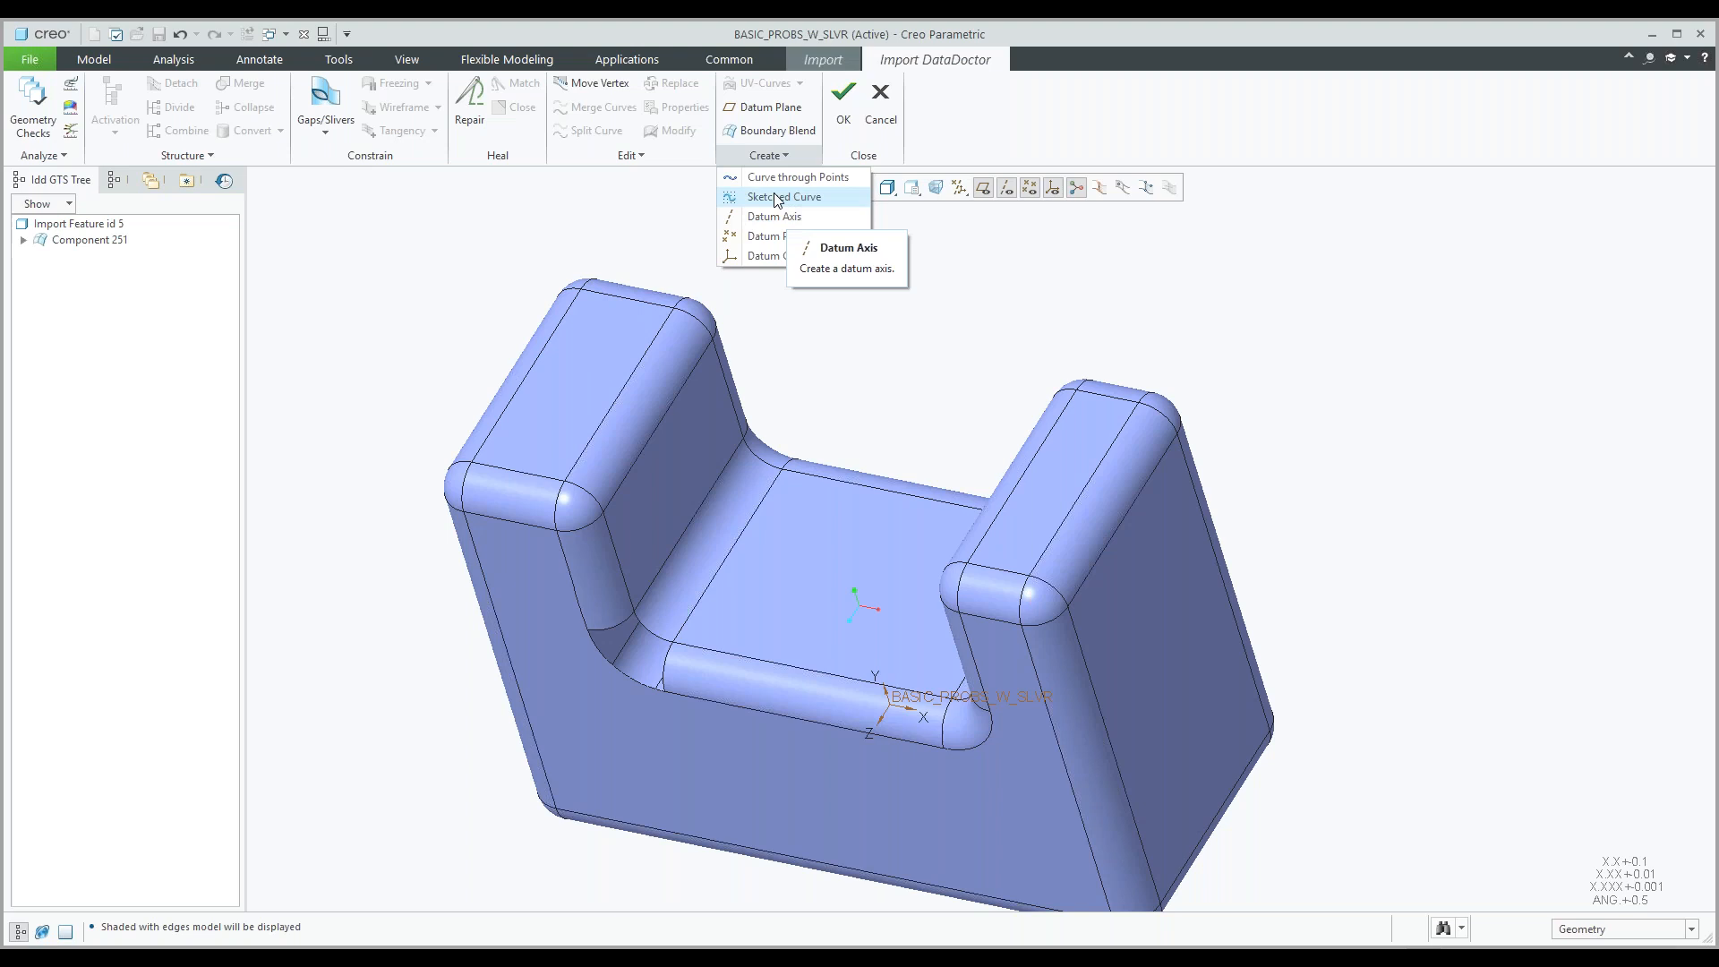
pyautogui.click(775, 136)
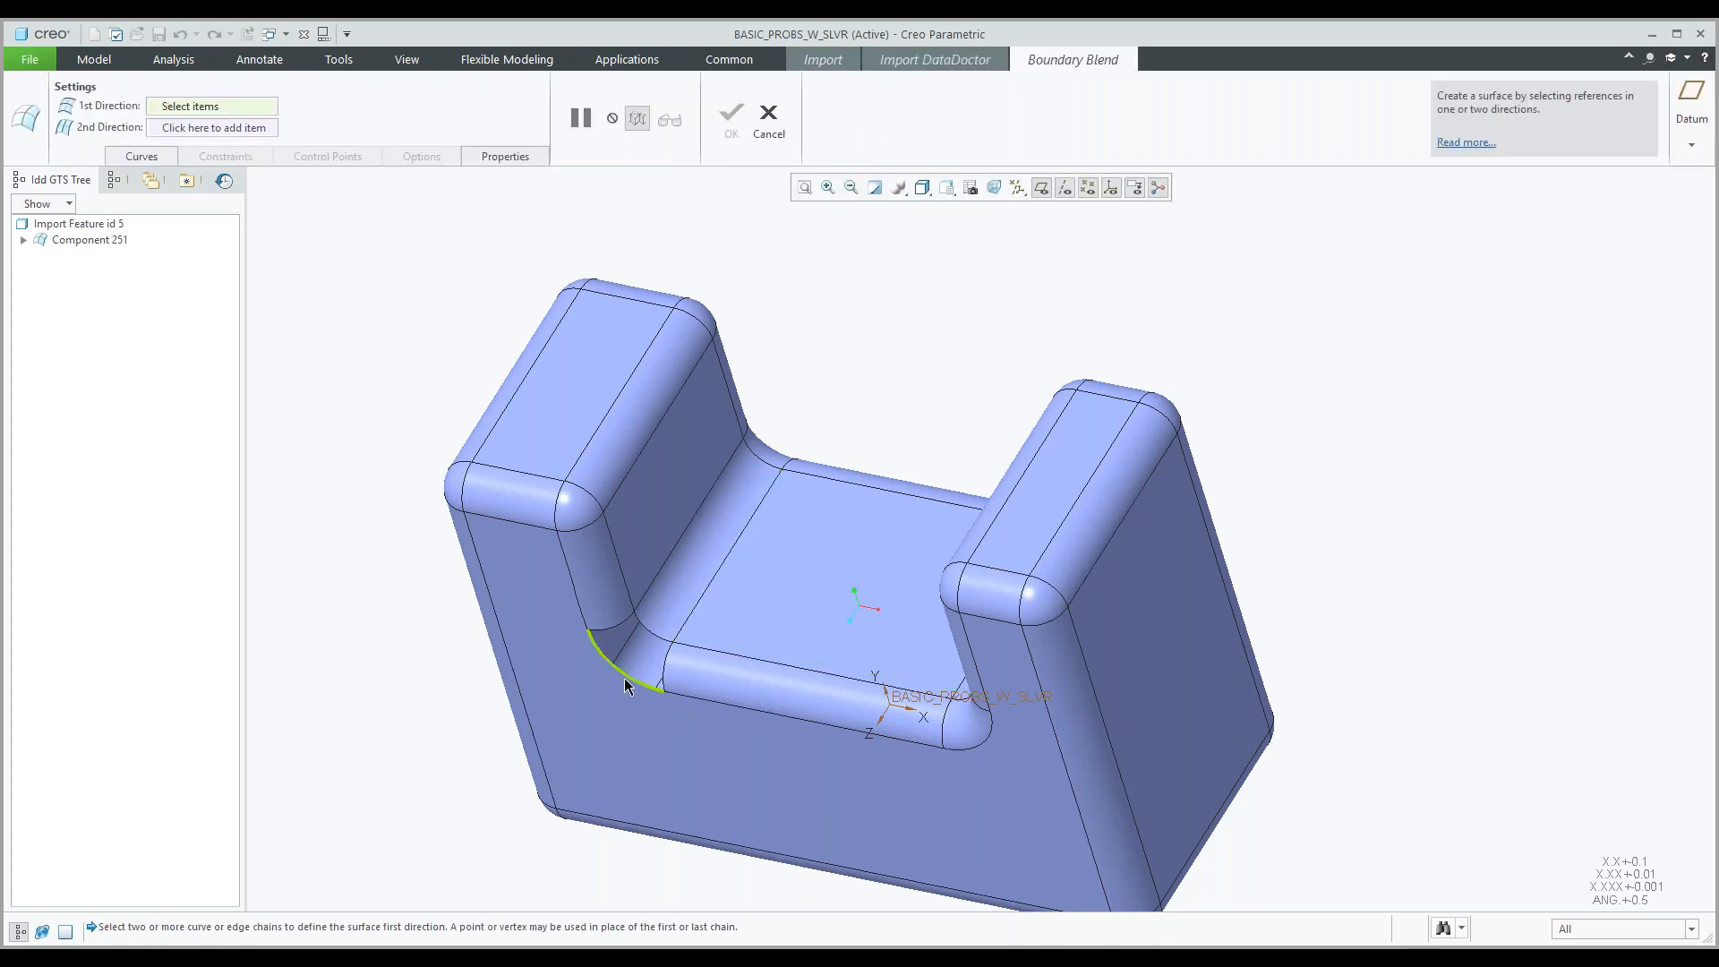
pyautogui.scroll(-2, 625, 686)
pyautogui.scroll(-2, 625, 685)
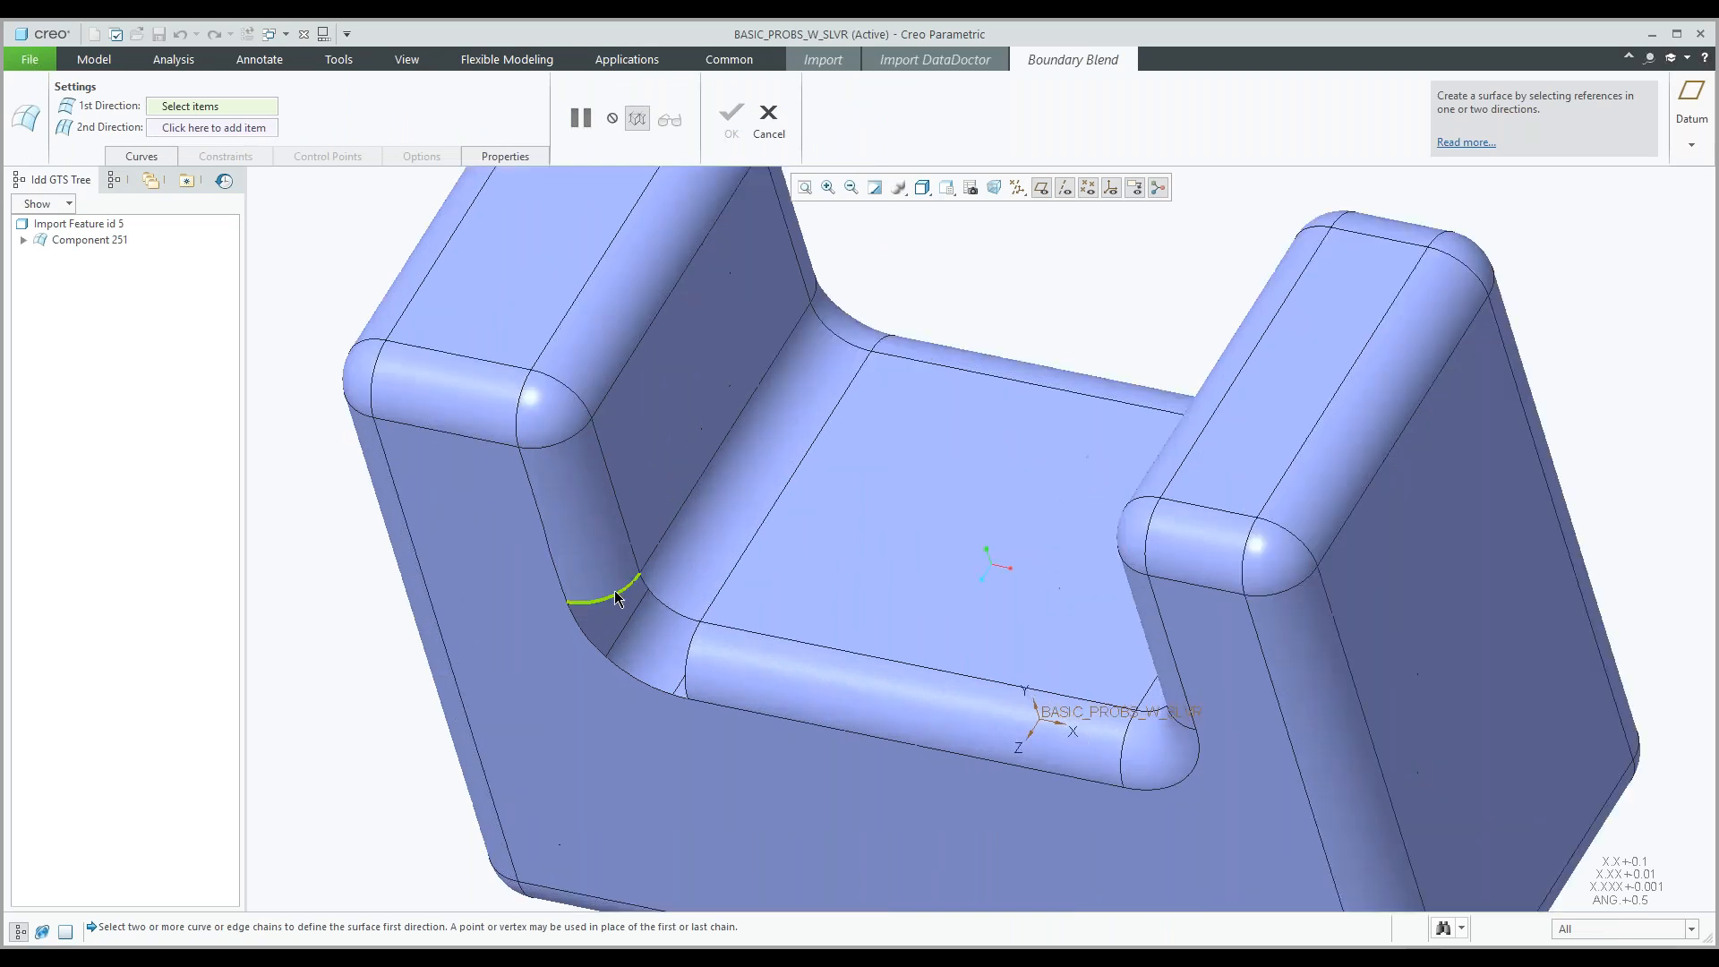
pyautogui.click(612, 596)
pyautogui.keyDown('ctrl'); pyautogui.click(688, 648); pyautogui.keyUp('ctrl')
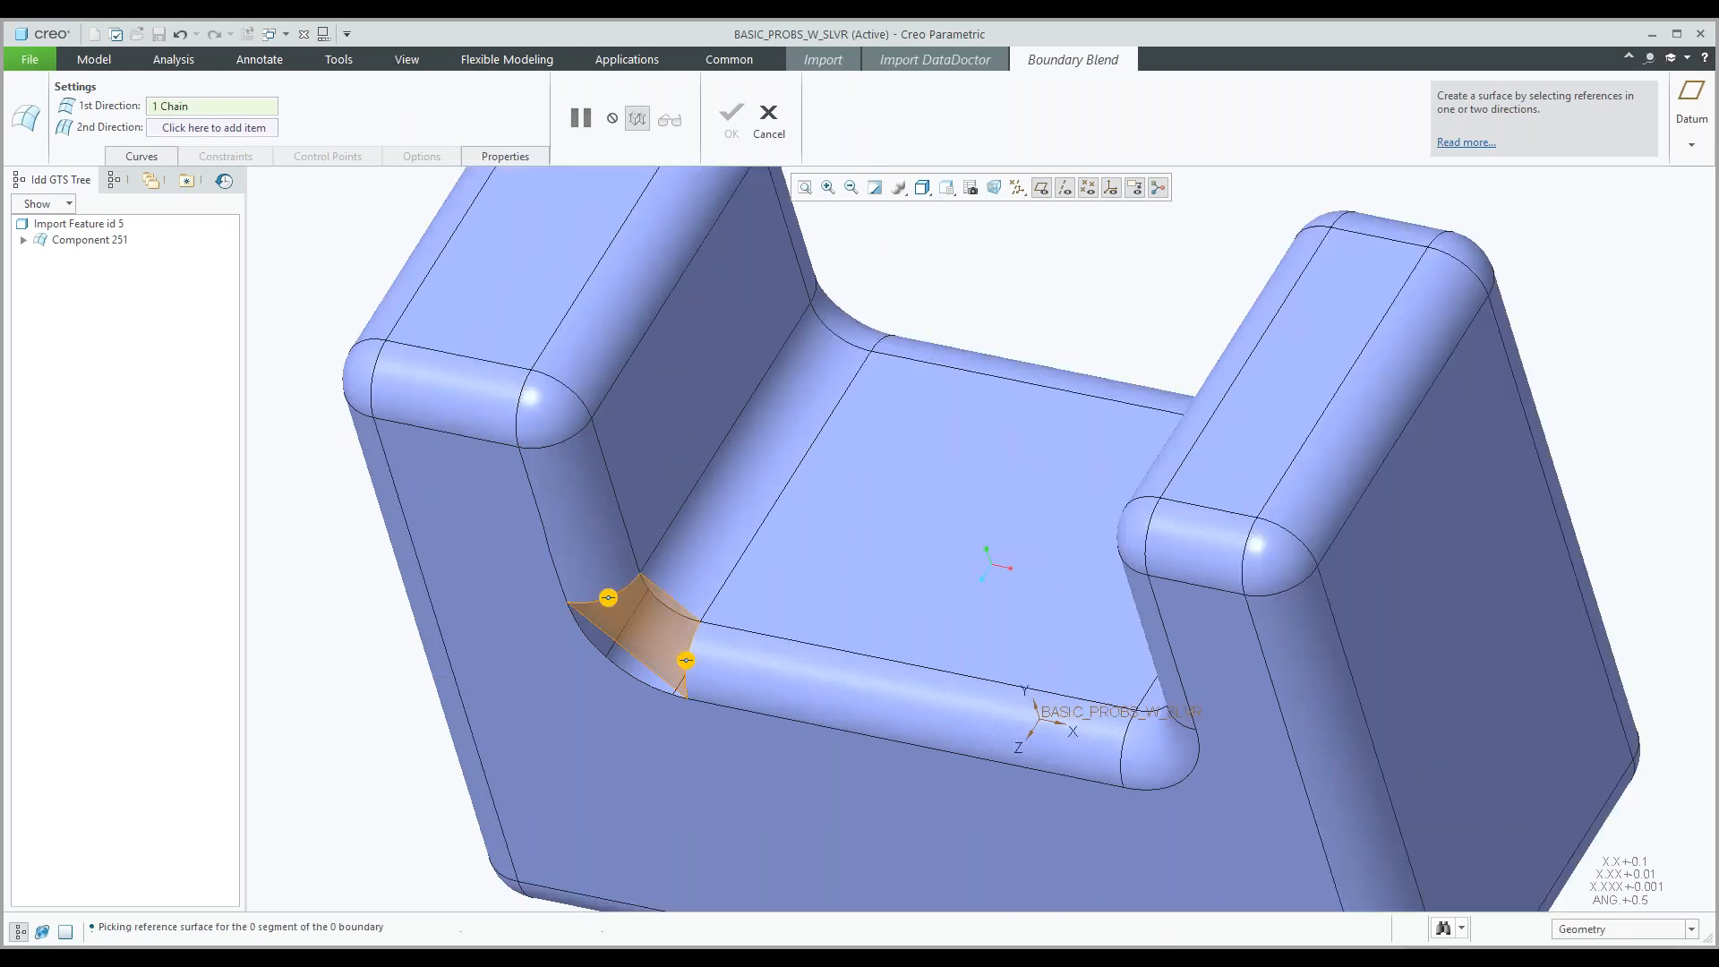
# Add the corner's inner and outer edges as the second direction and complete the boundary blend surface.
pyautogui.click(214, 129)
pyautogui.click(215, 129)
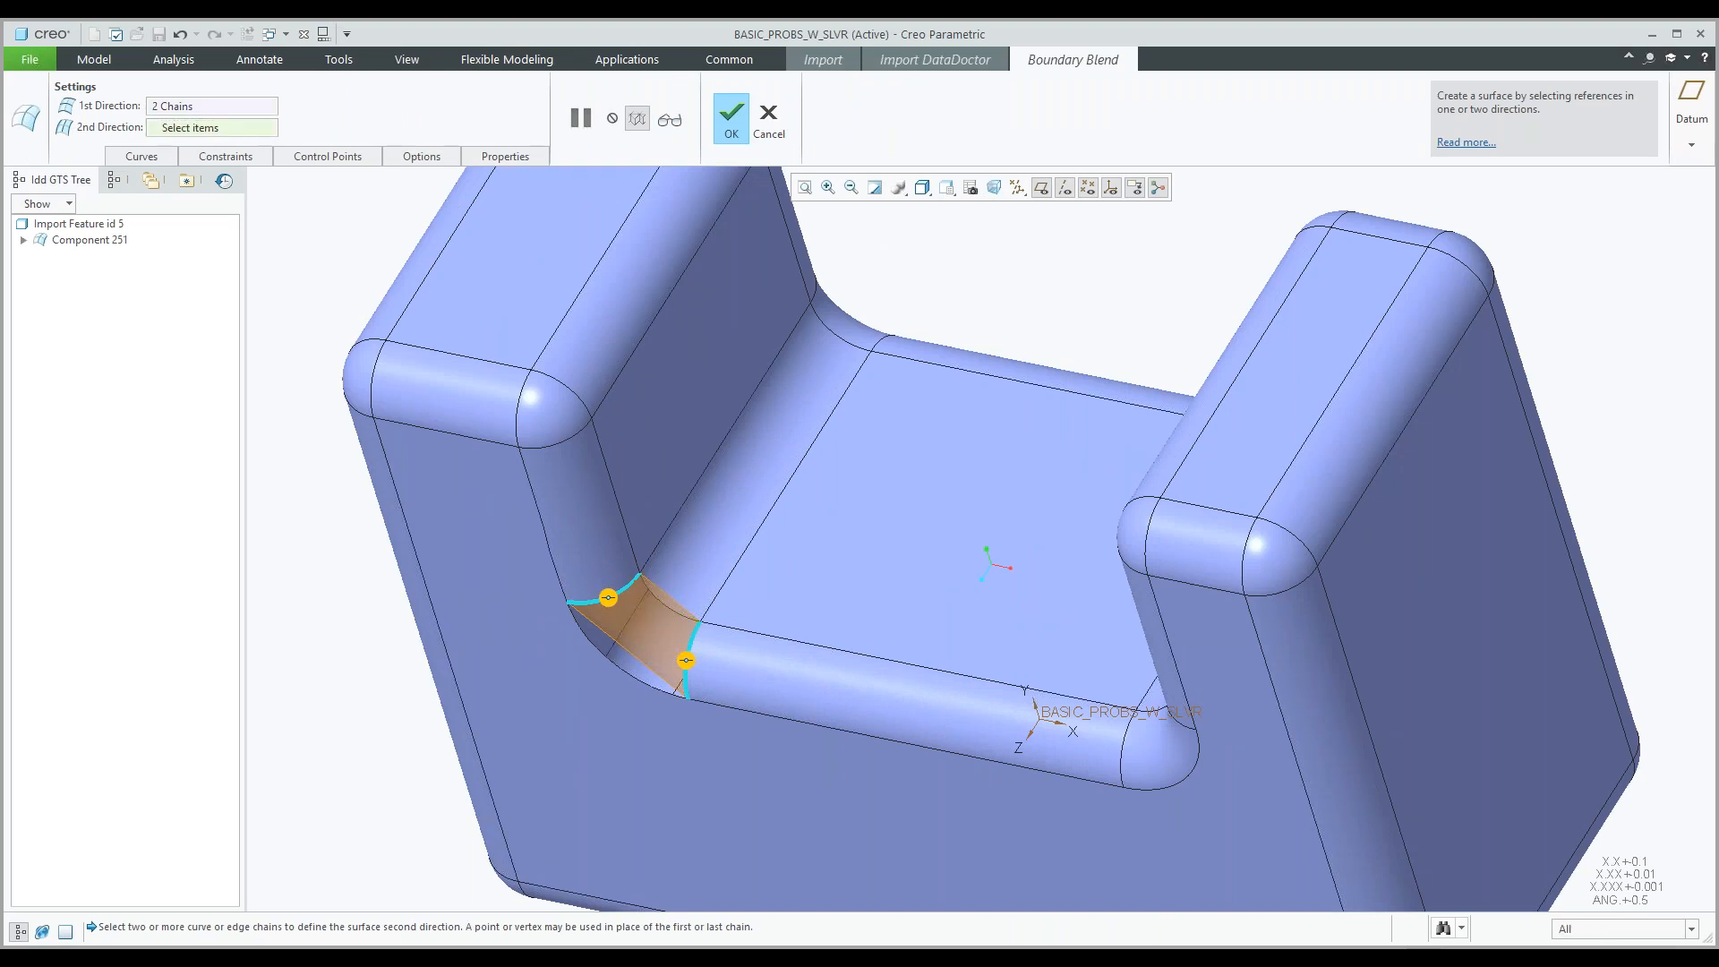
pyautogui.click(663, 605)
pyautogui.keyDown('ctrl'); pyautogui.click(630, 675); pyautogui.keyUp('ctrl')
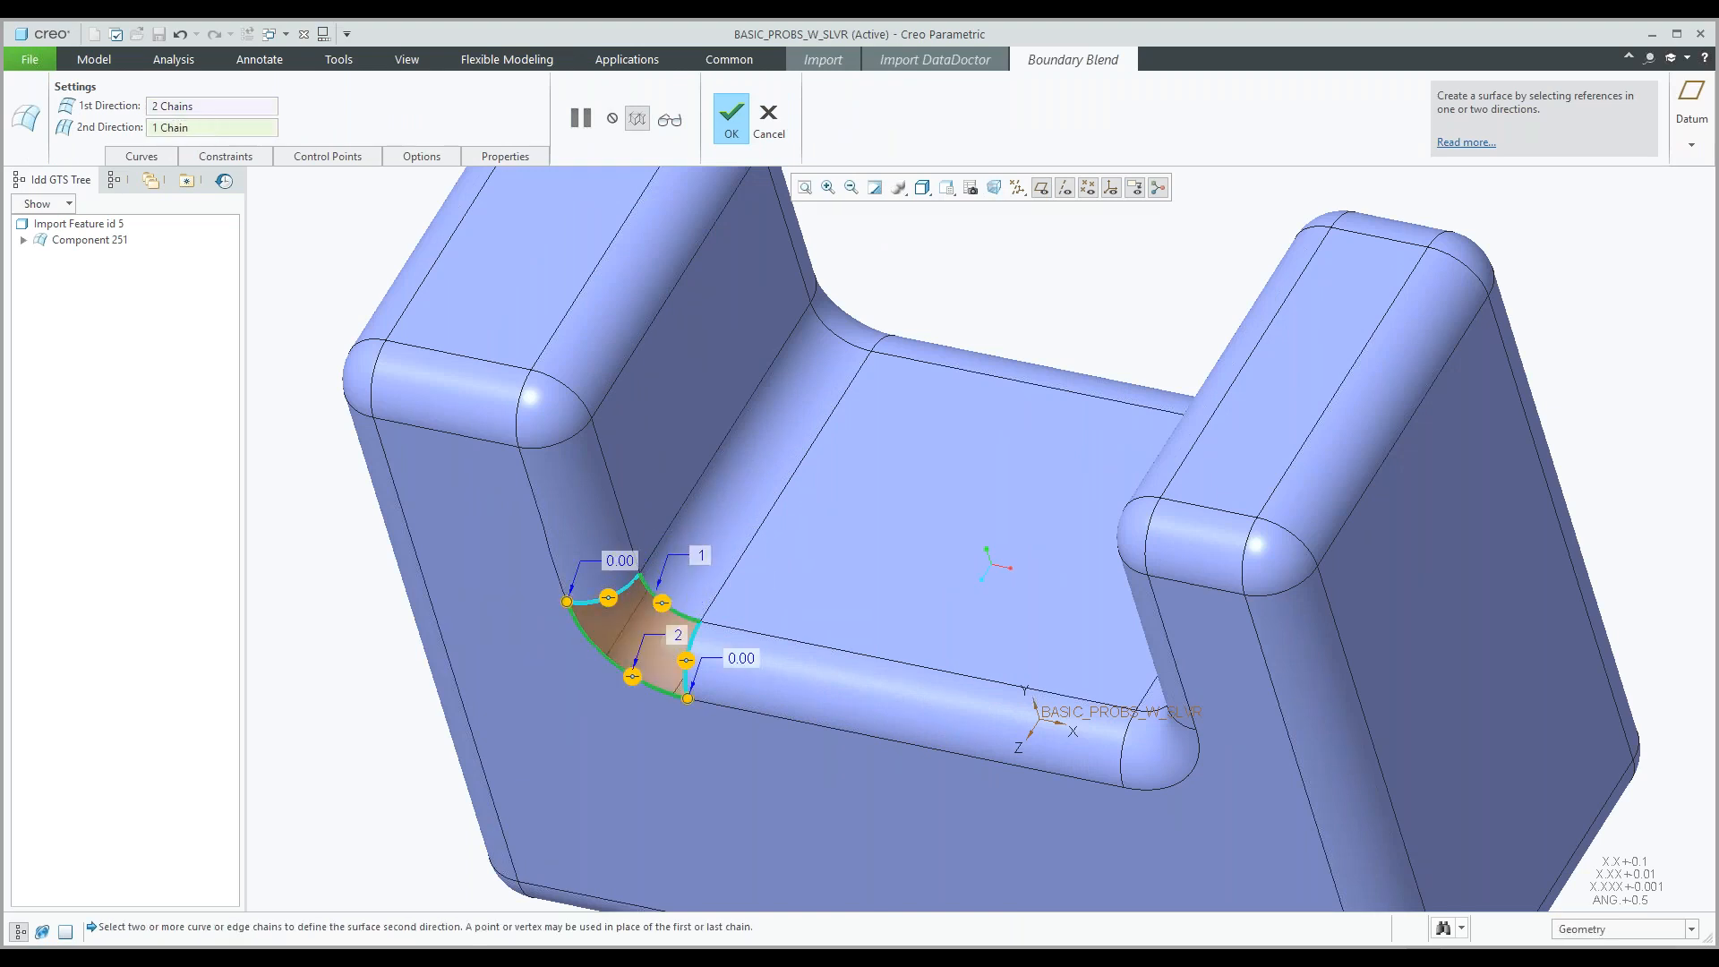
pyautogui.click(732, 121)
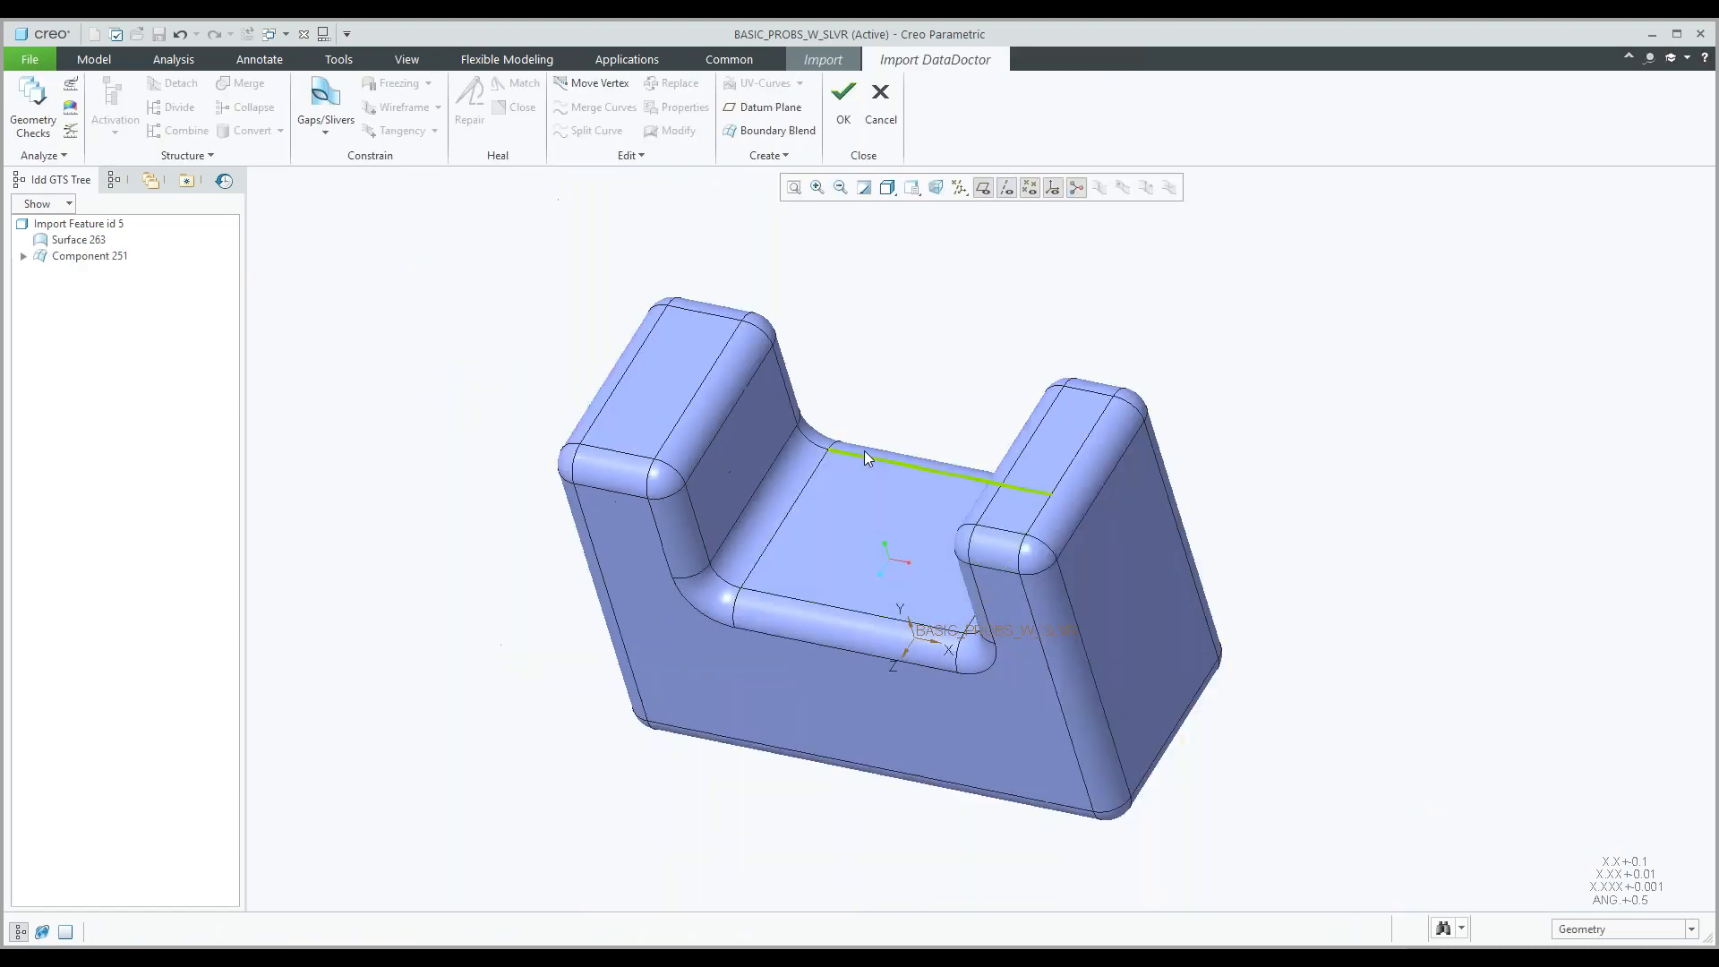
# Move the new blend surface into Component 251 so it belongs to the imported quilt, and clear the selection.
pyautogui.click(65, 242)
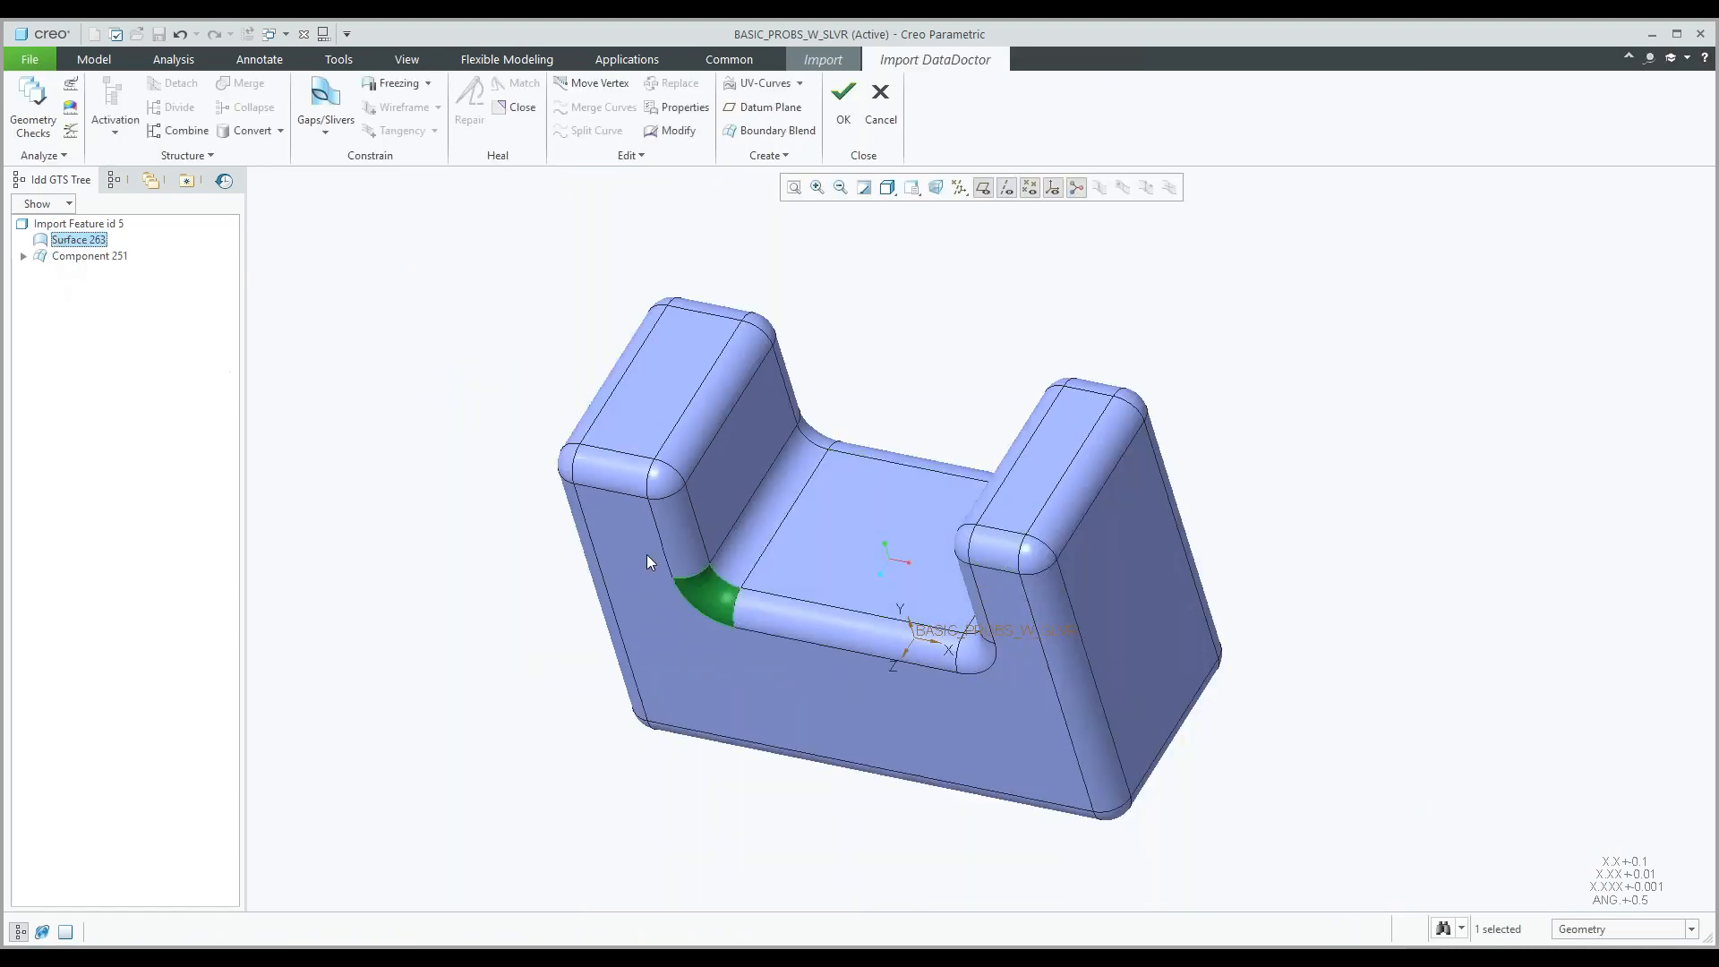
pyautogui.moveTo(639, 548); pyautogui.dragTo(647, 461, button='middle')
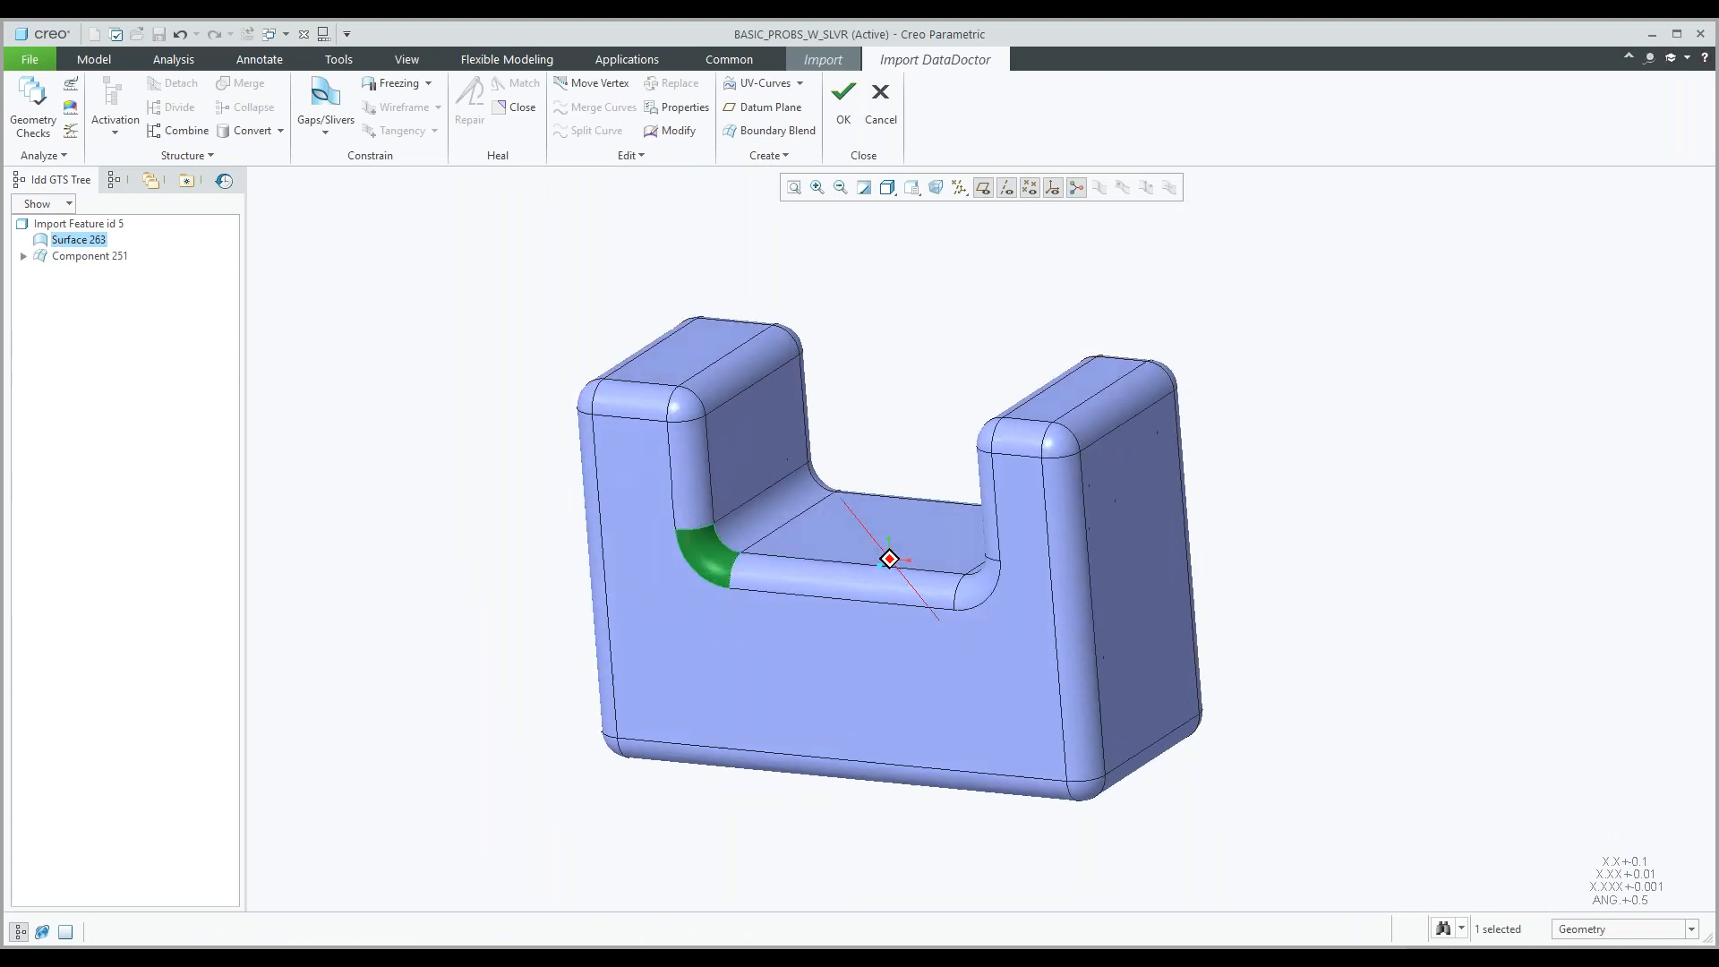
pyautogui.click(23, 257)
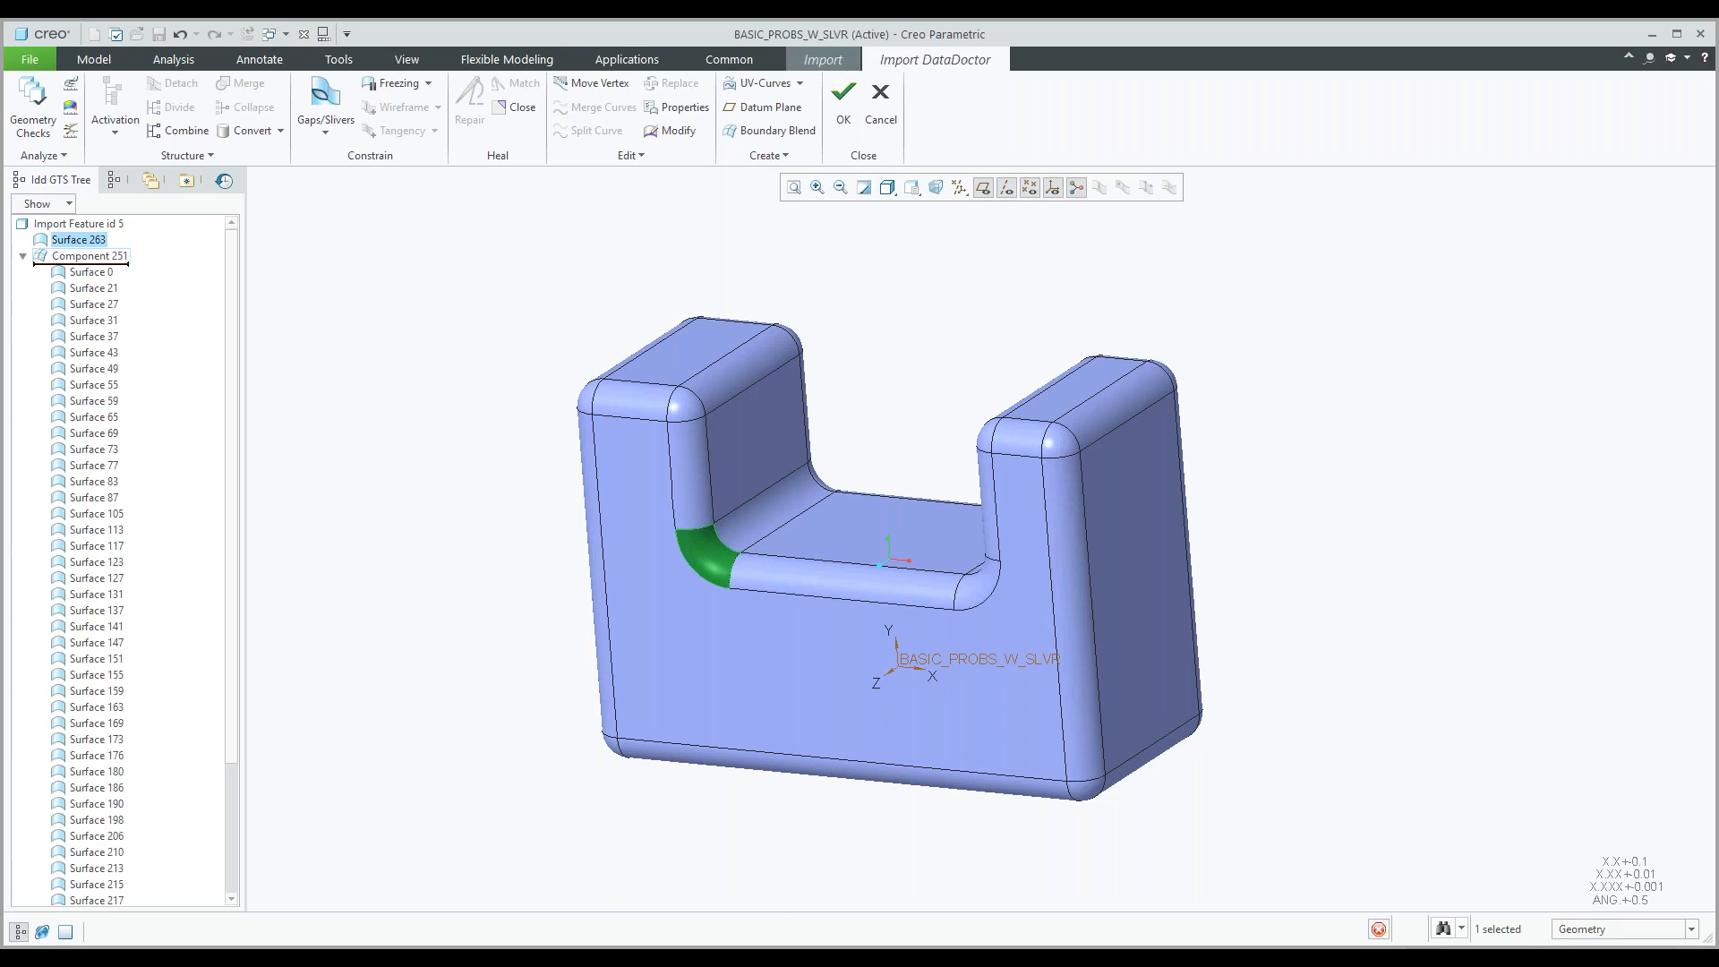
pyautogui.moveTo(79, 239); pyautogui.dragTo(89, 256)
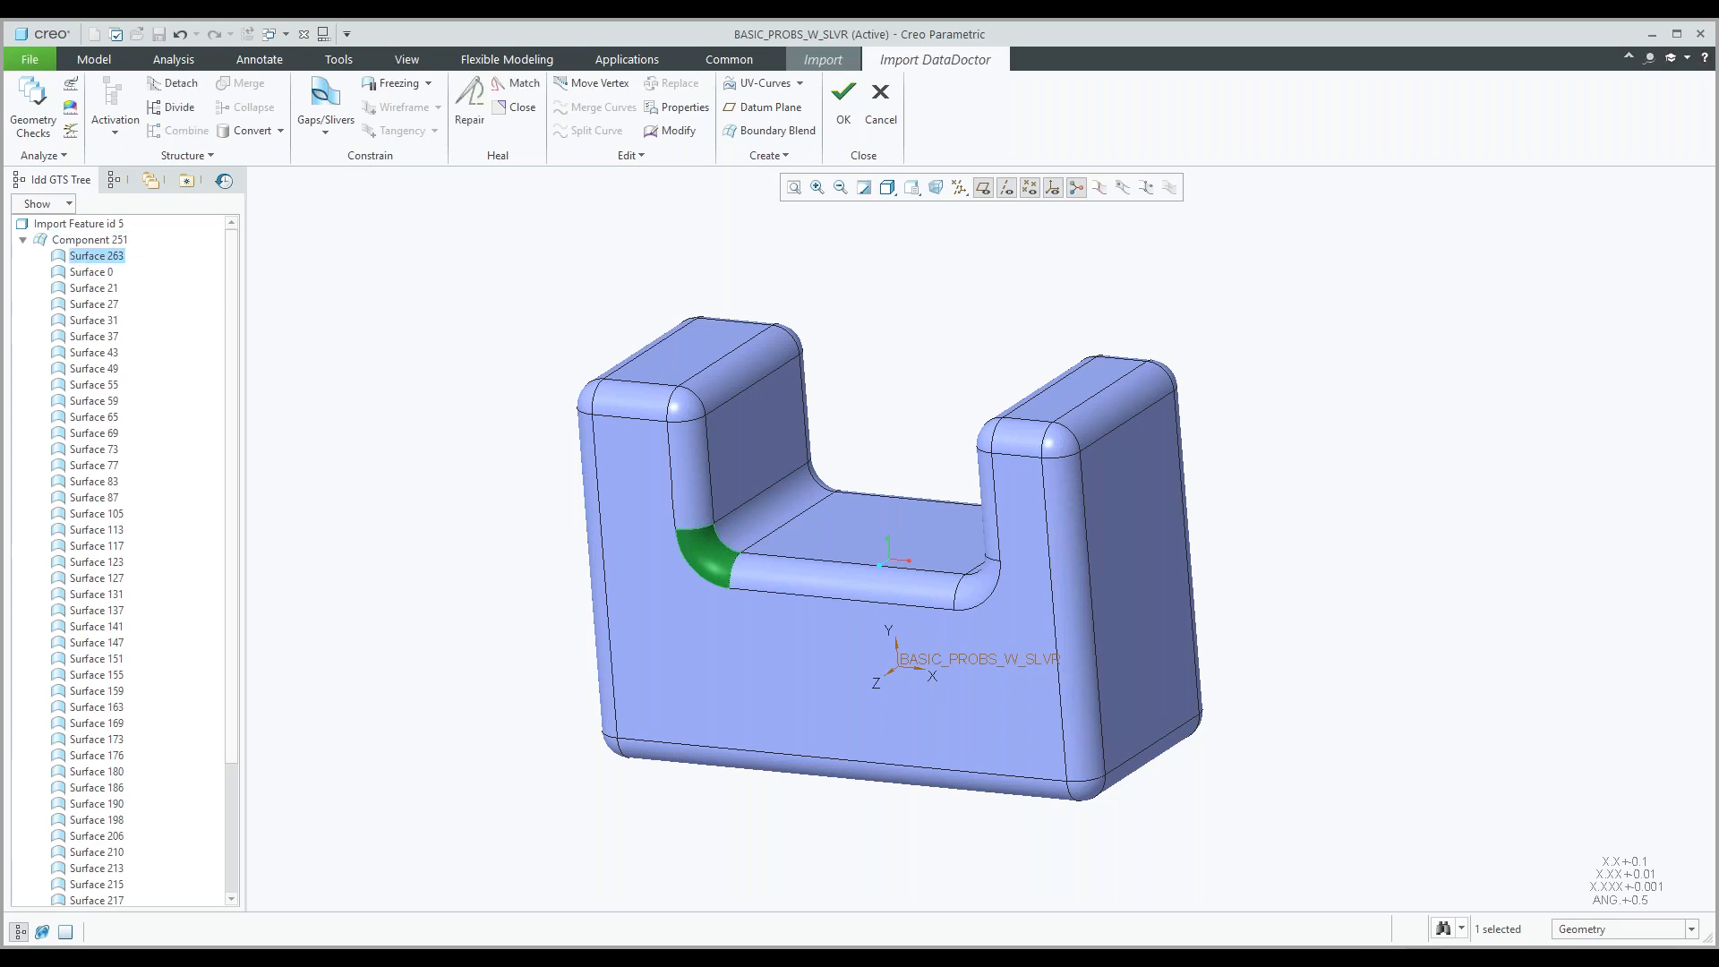
pyautogui.click(528, 374)
# Display the model in wireframe and check its edges around the patched notch corner.
pyautogui.click(889, 187)
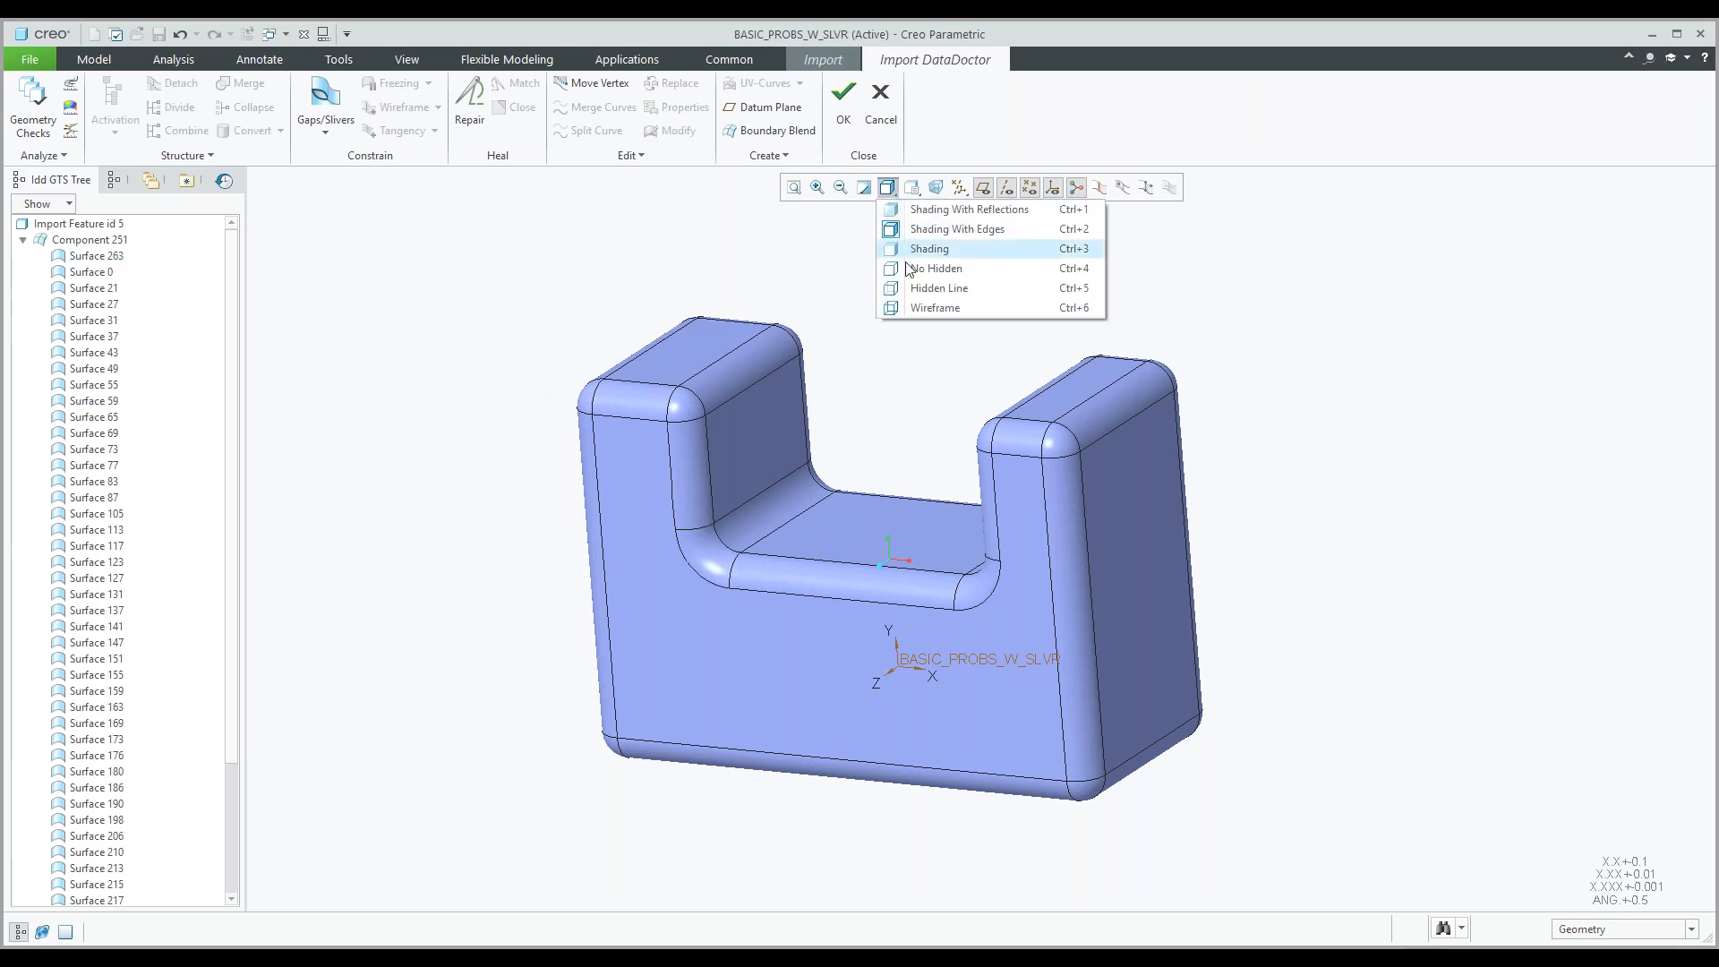
pyautogui.click(911, 308)
pyautogui.moveTo(911, 313); pyautogui.dragTo(961, 360, button='middle')
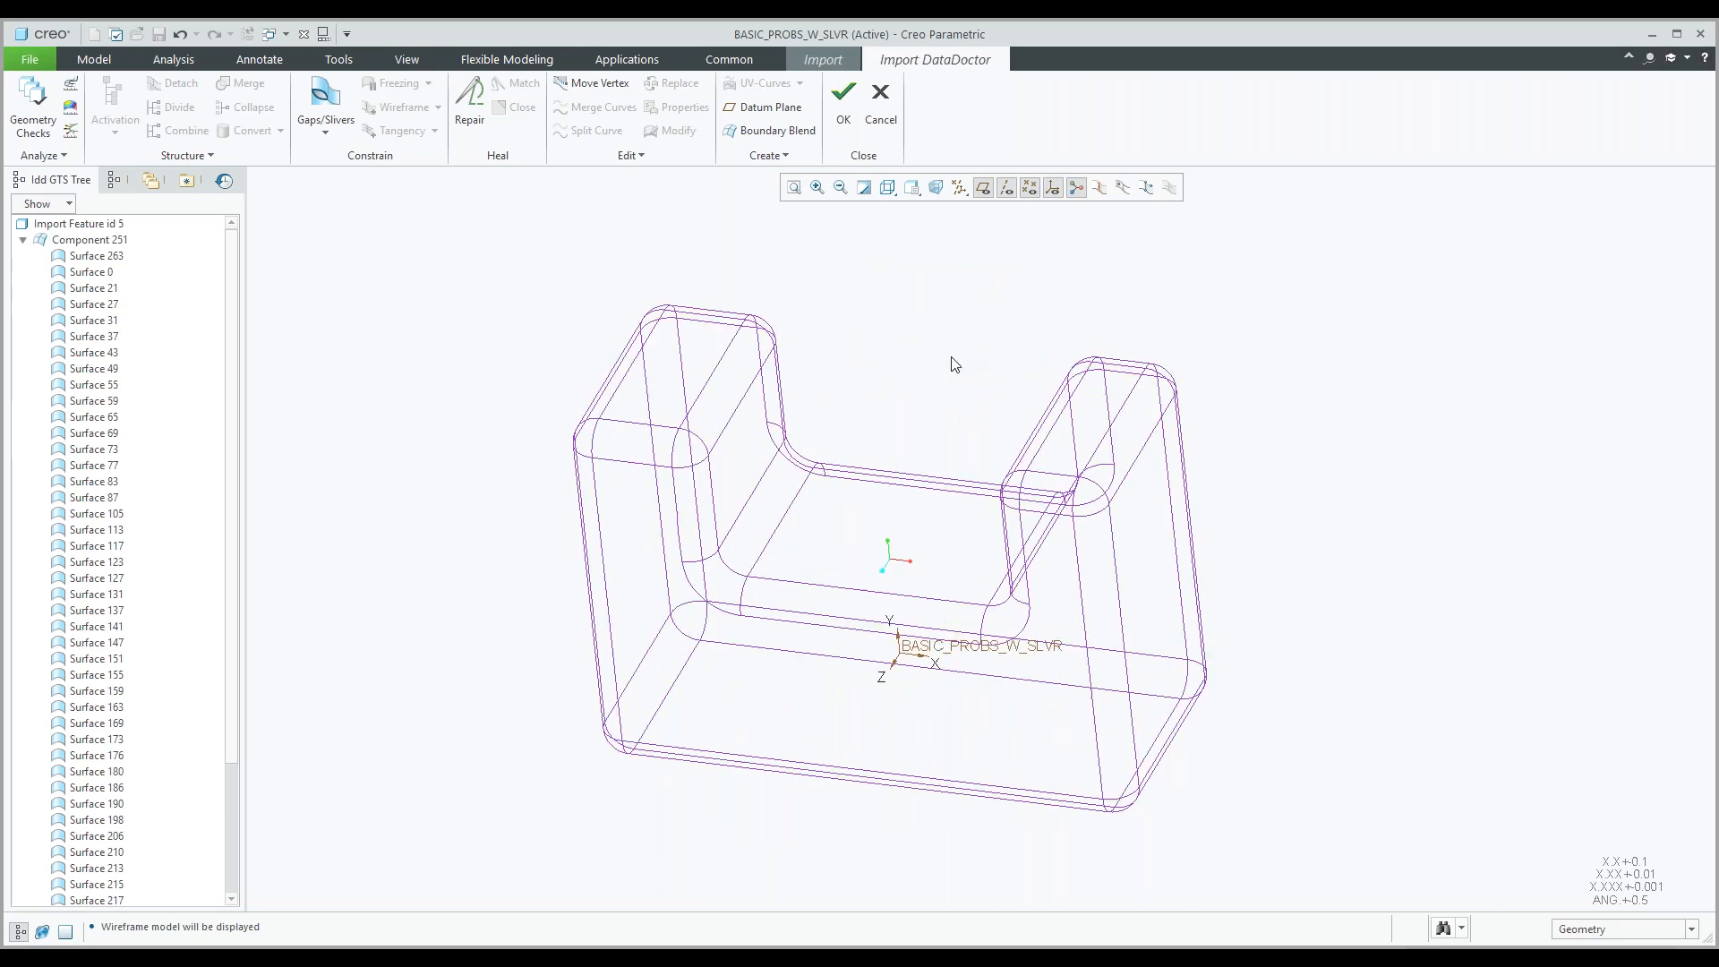
# Accept the DataDoctor repairs and the redefined import feature, and display the part shaded with edges.
pyautogui.click(847, 125)
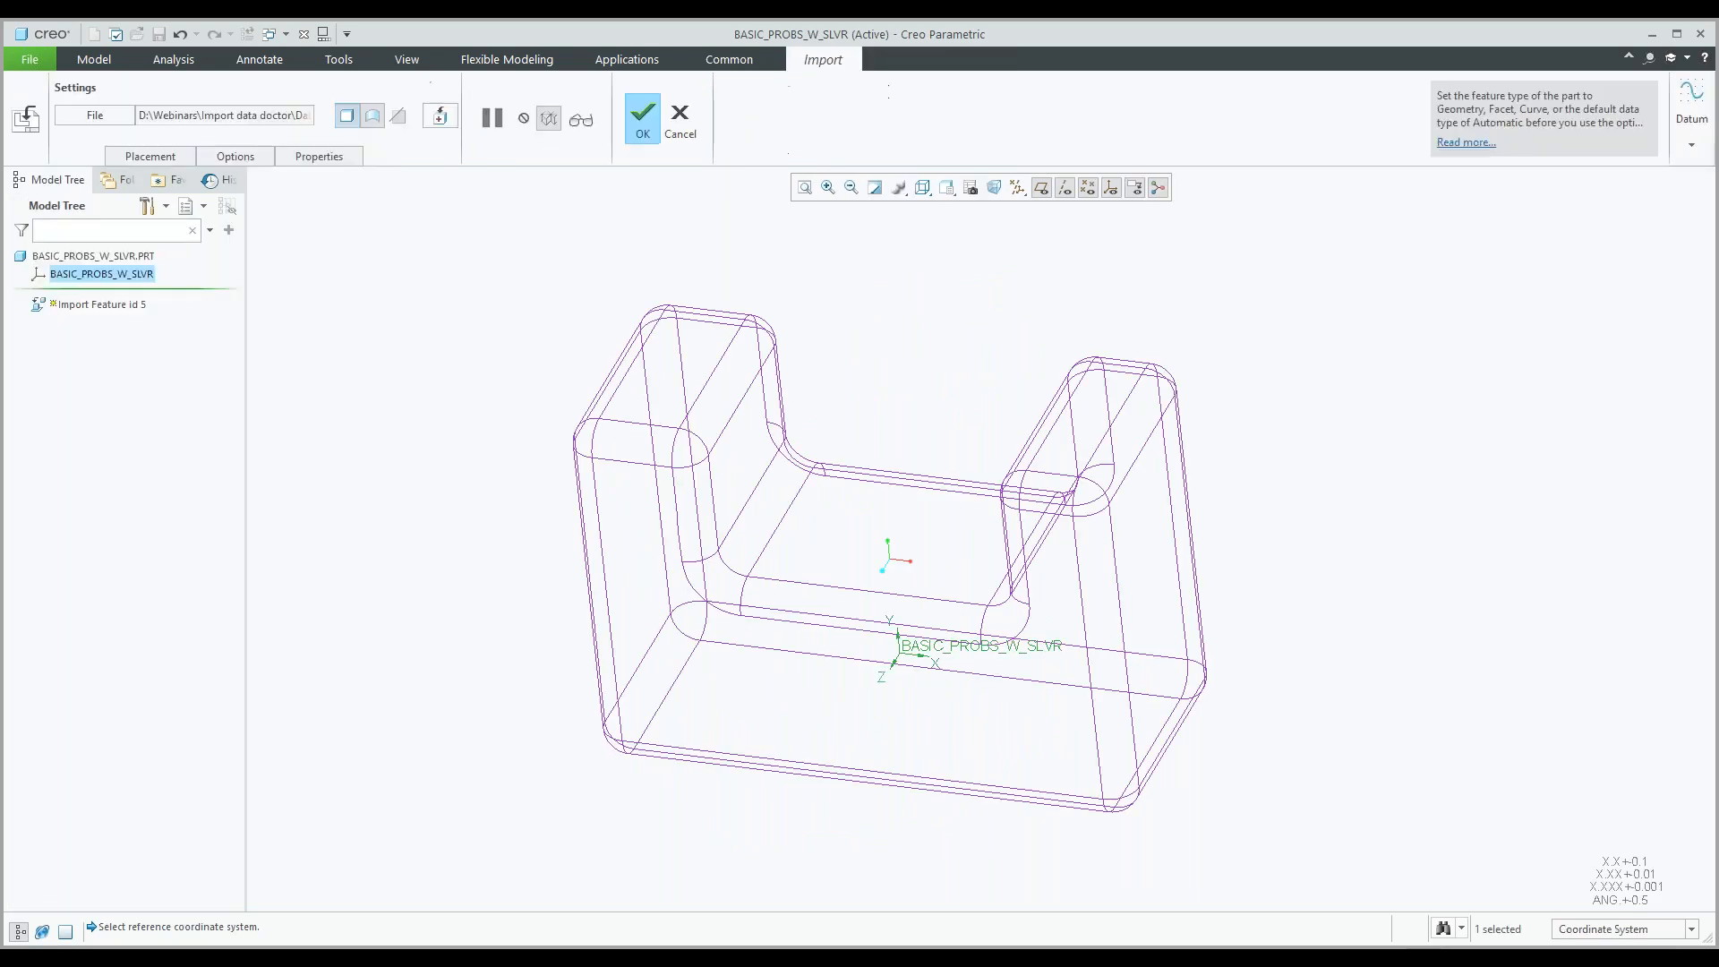
pyautogui.click(641, 123)
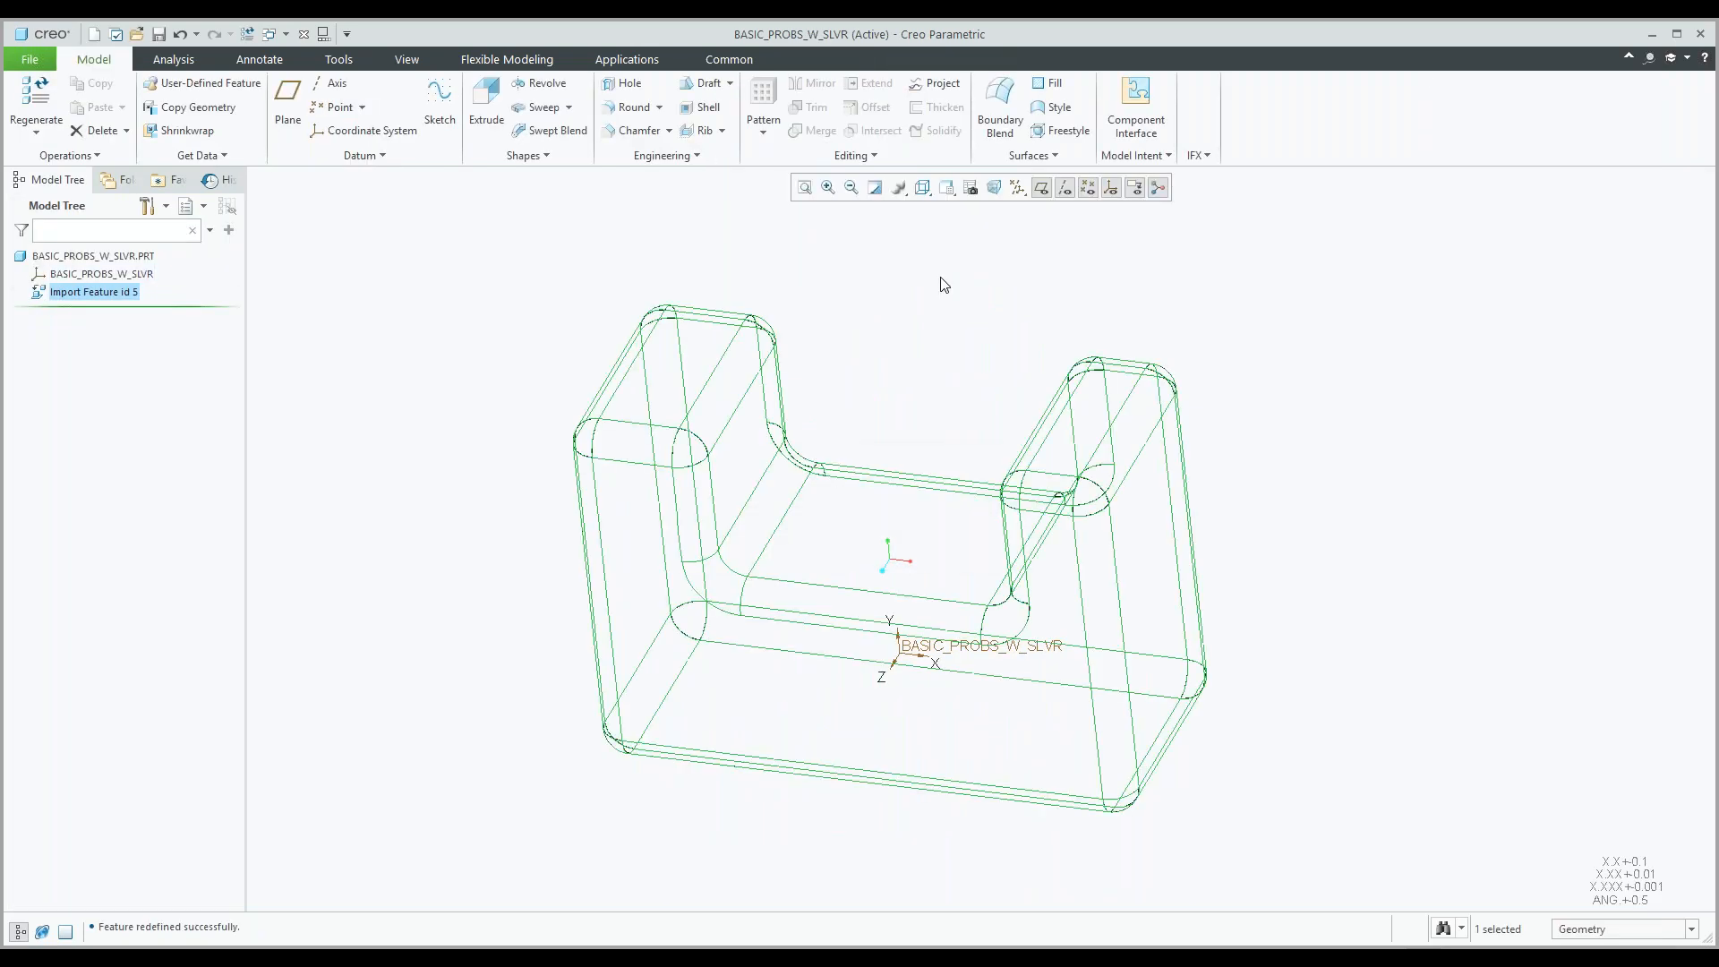
pyautogui.click(924, 191)
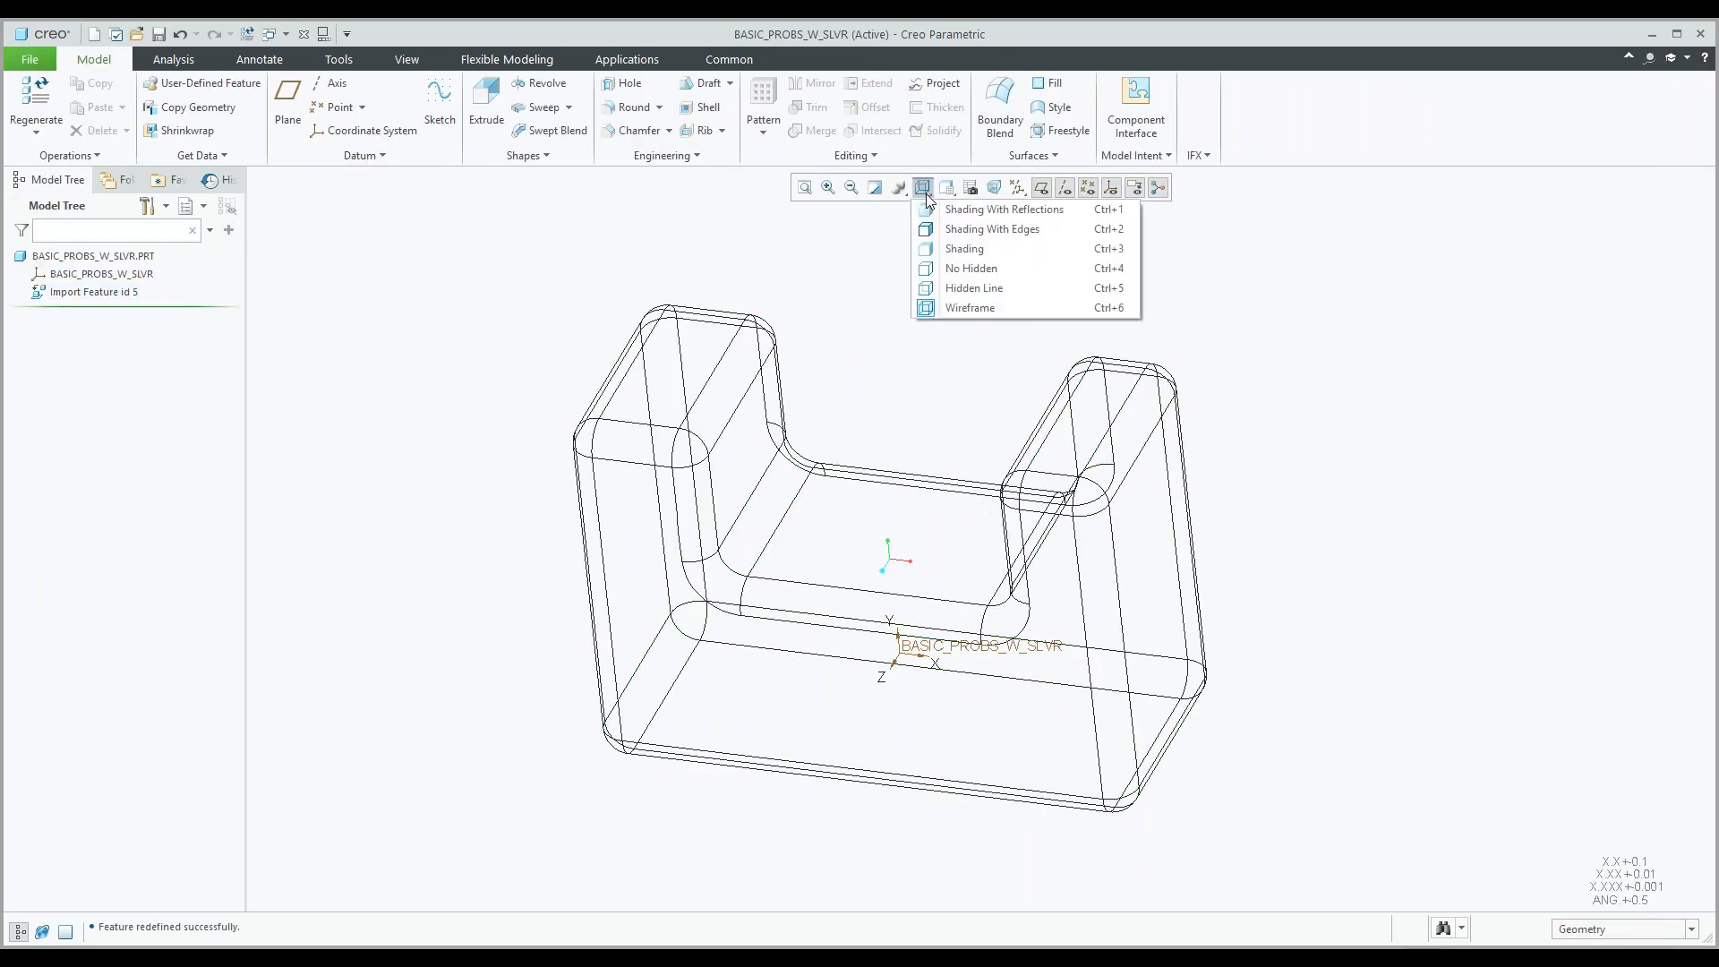
pyautogui.click(958, 234)
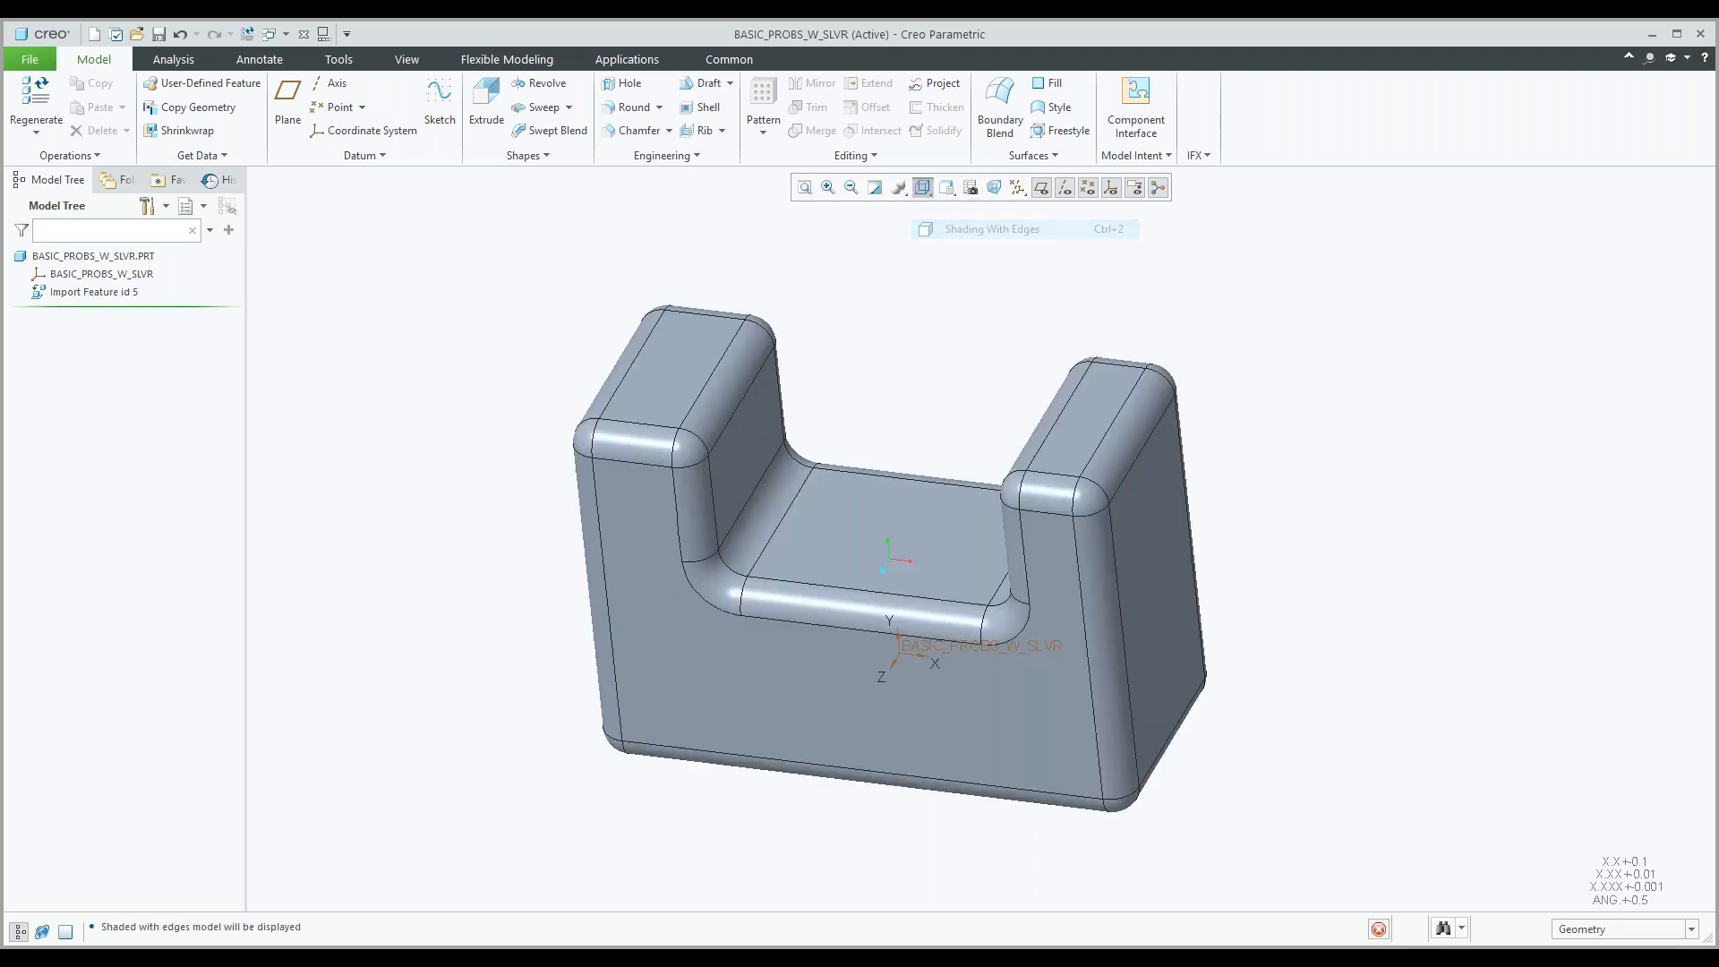
# Preview a planar section referenced to the front face to check that the part is solid, and discard the section.
pyautogui.click(408, 59)
pyautogui.click(570, 712)
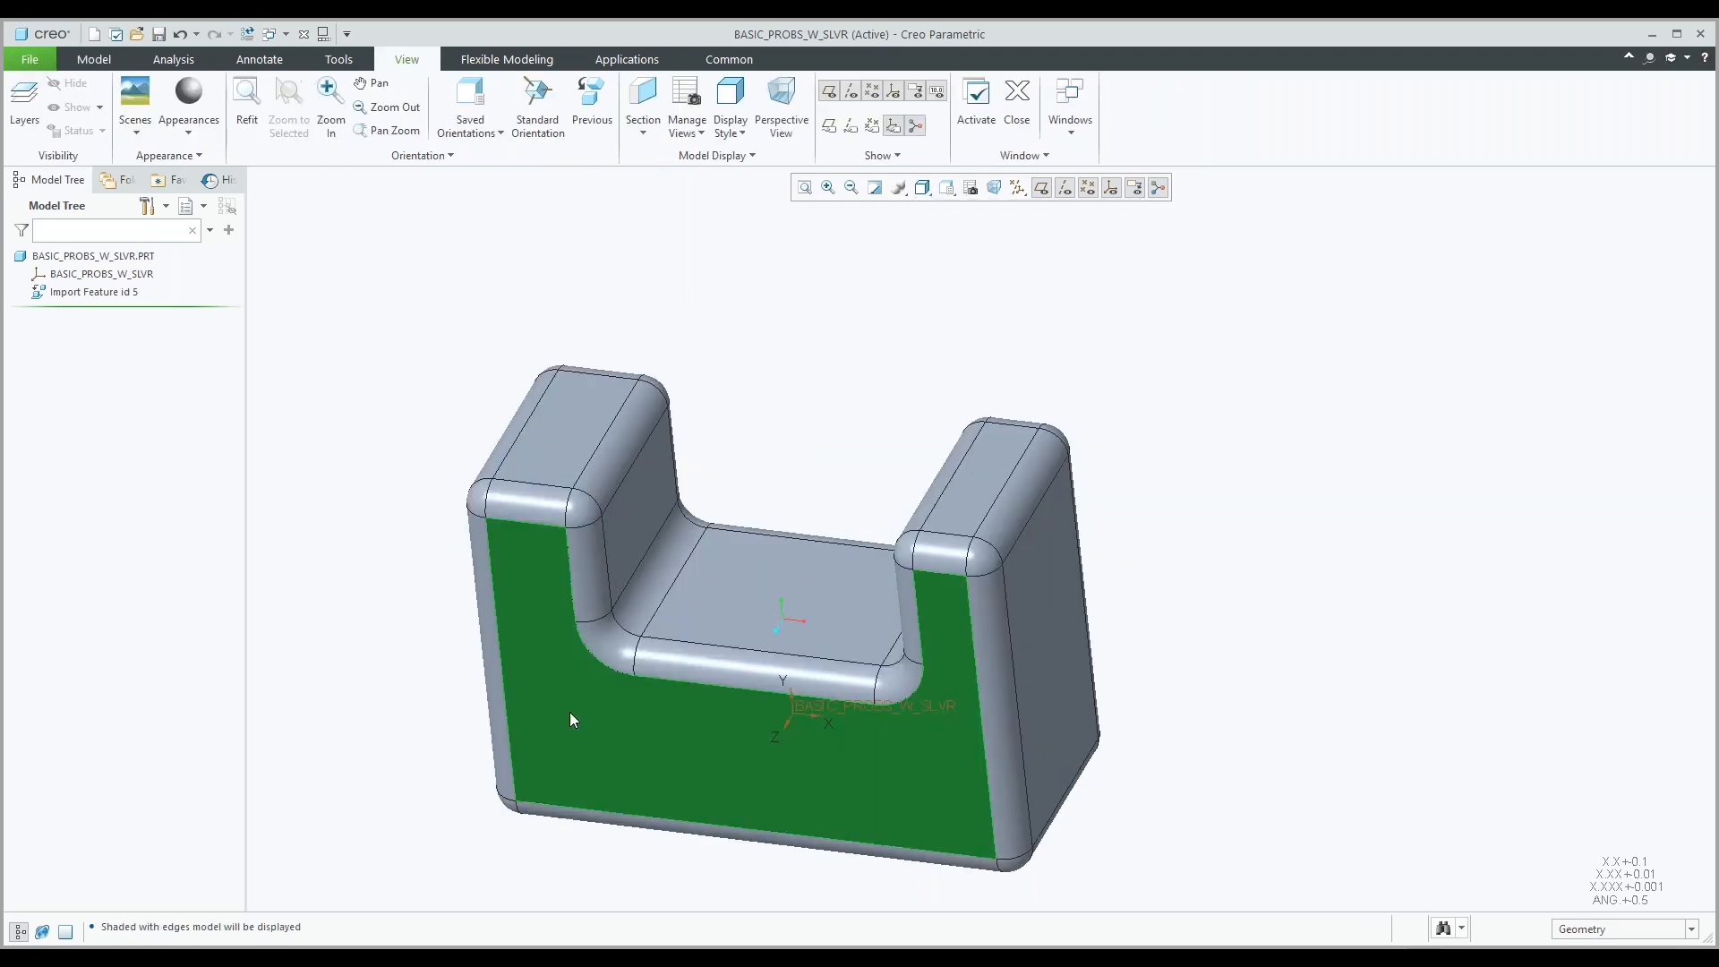
pyautogui.click(767, 326)
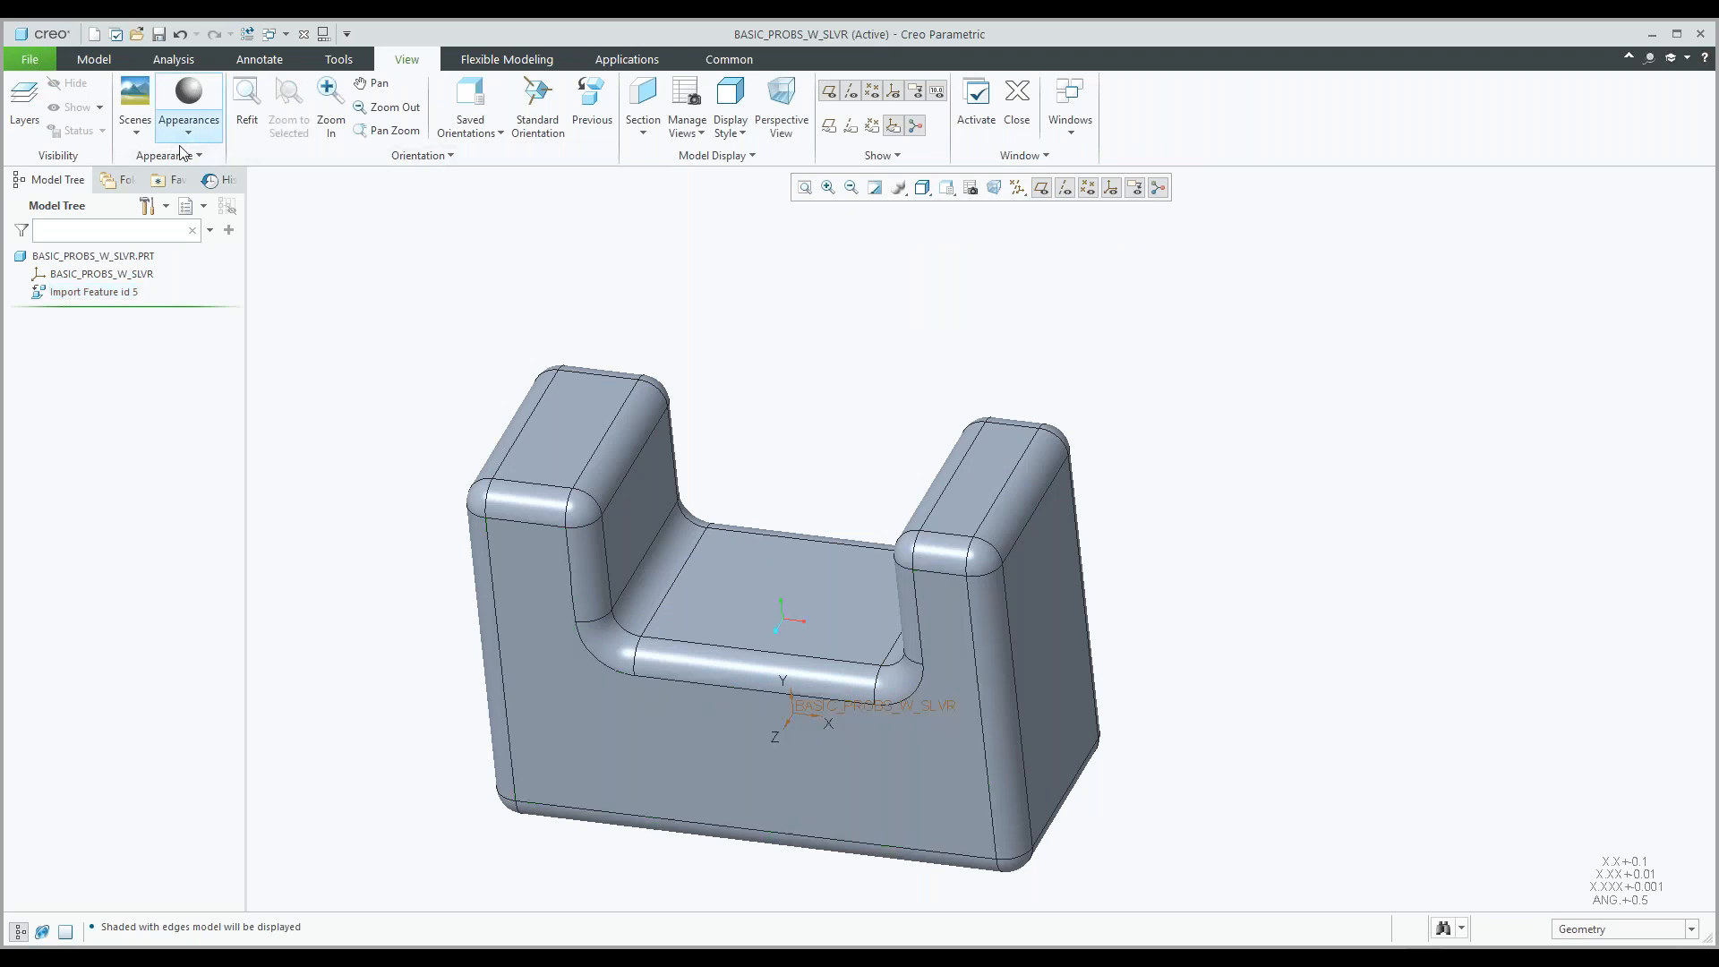
pyautogui.click(643, 133)
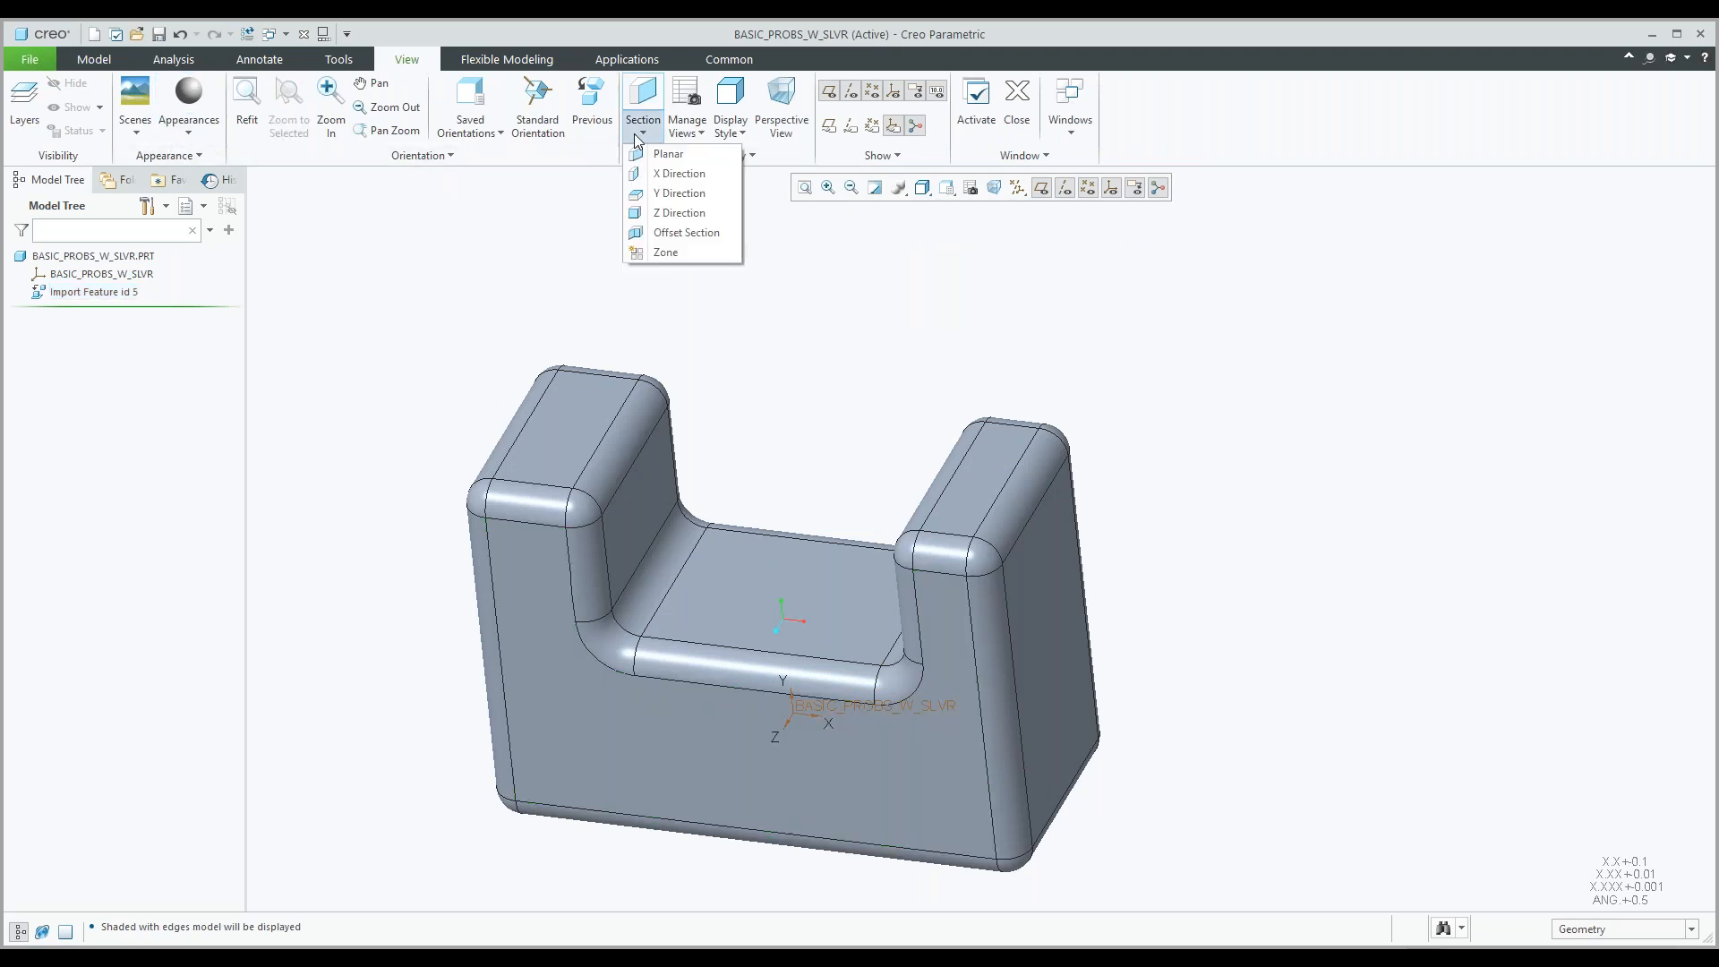
pyautogui.click(649, 154)
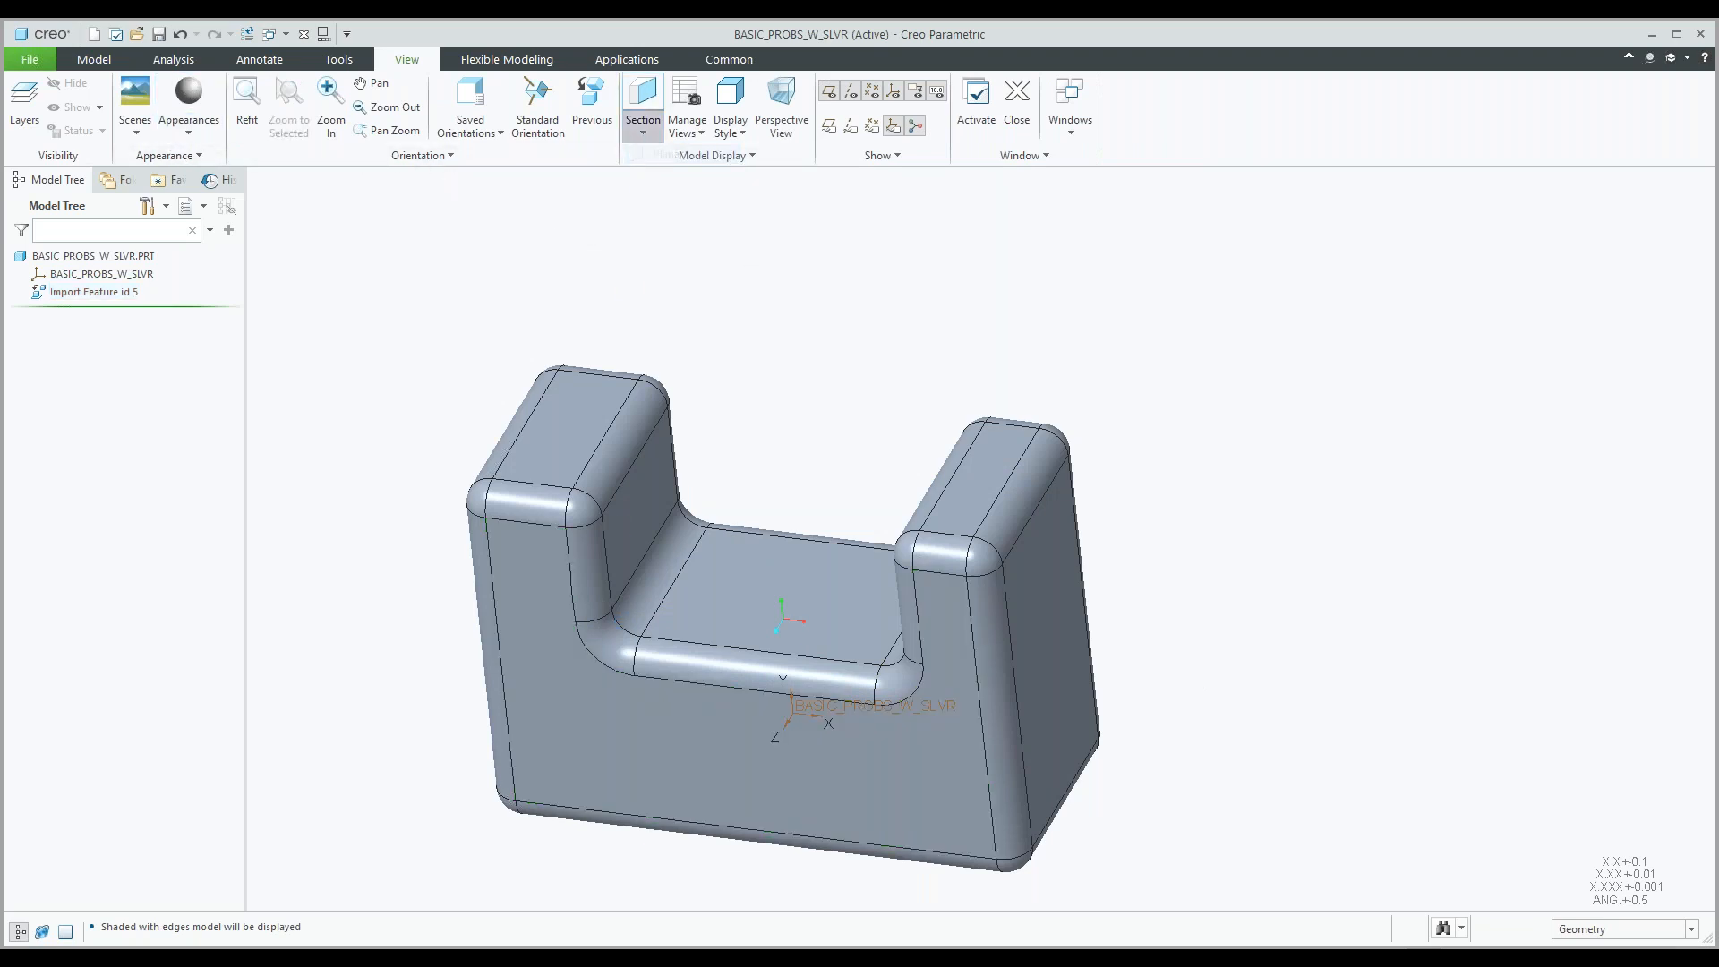
pyautogui.click(599, 705)
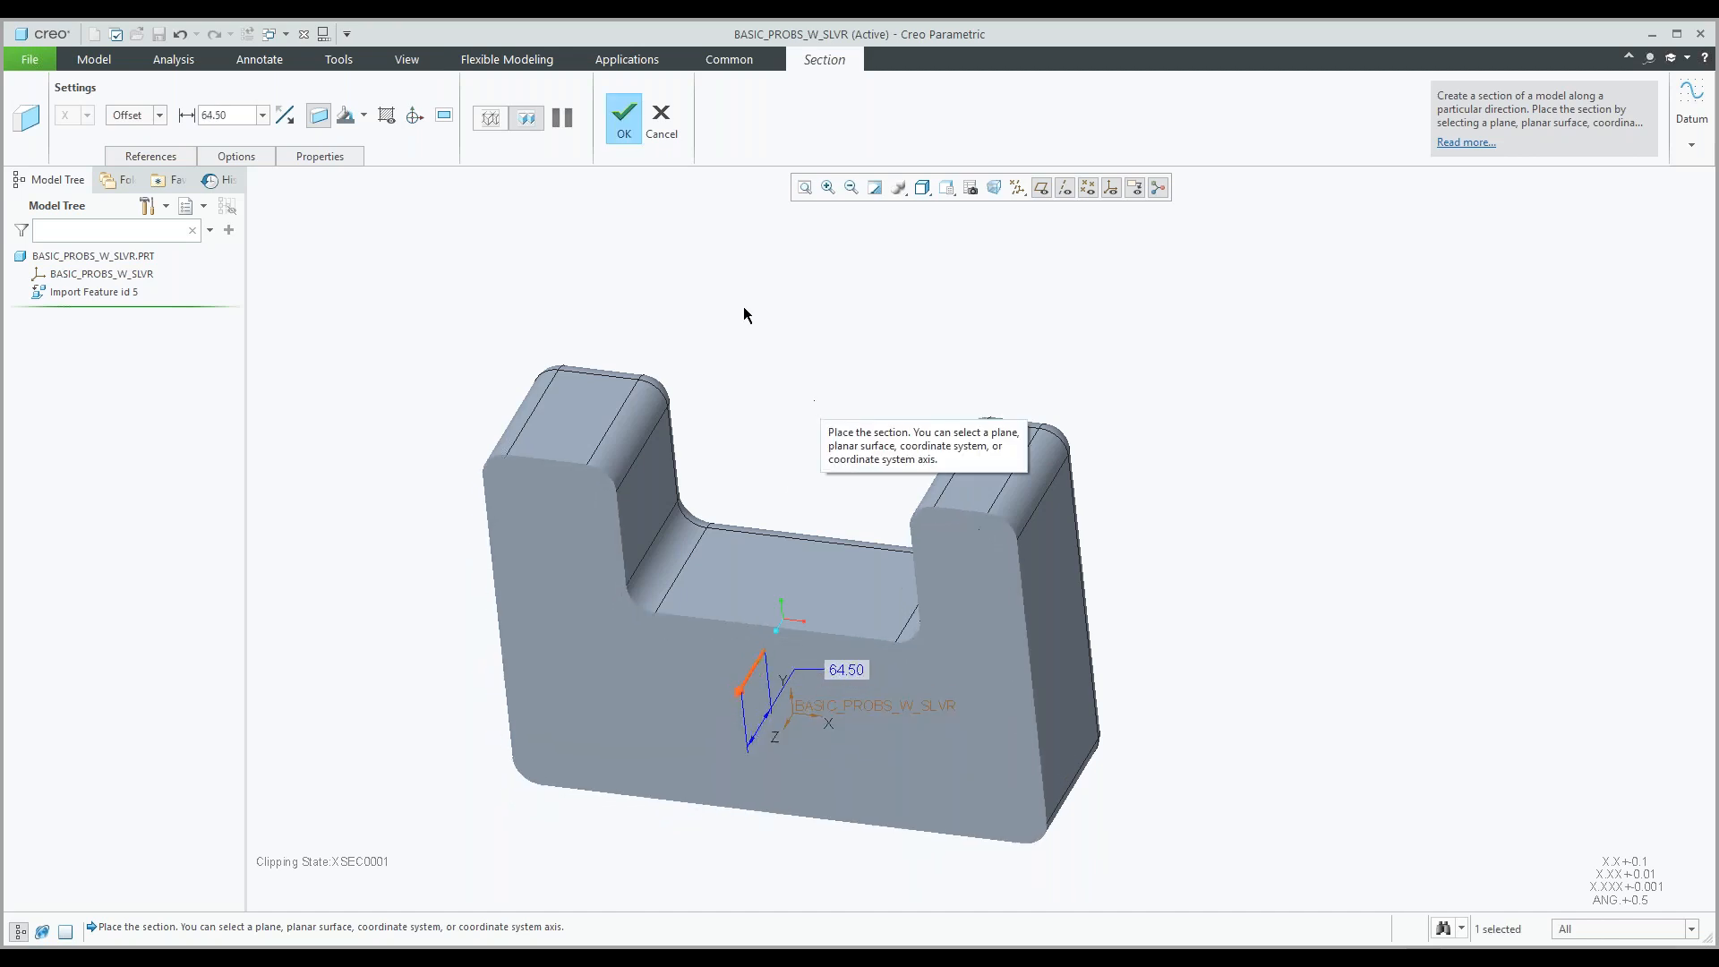
pyautogui.click(675, 135)
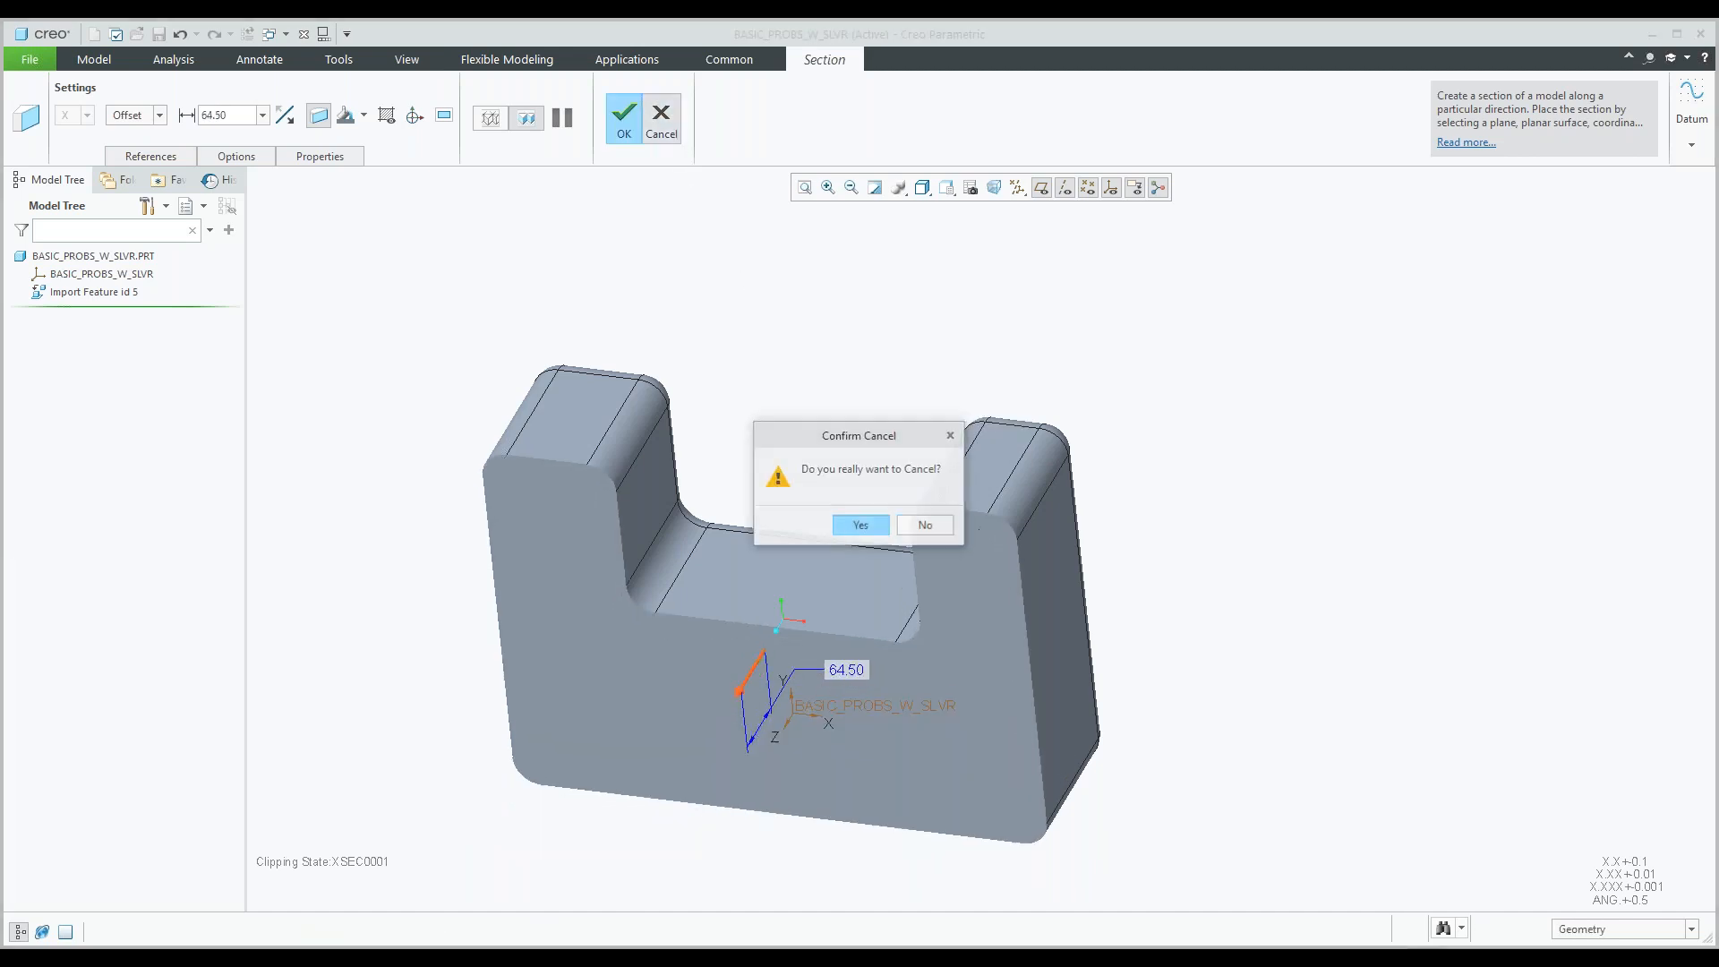
pyautogui.click(851, 521)
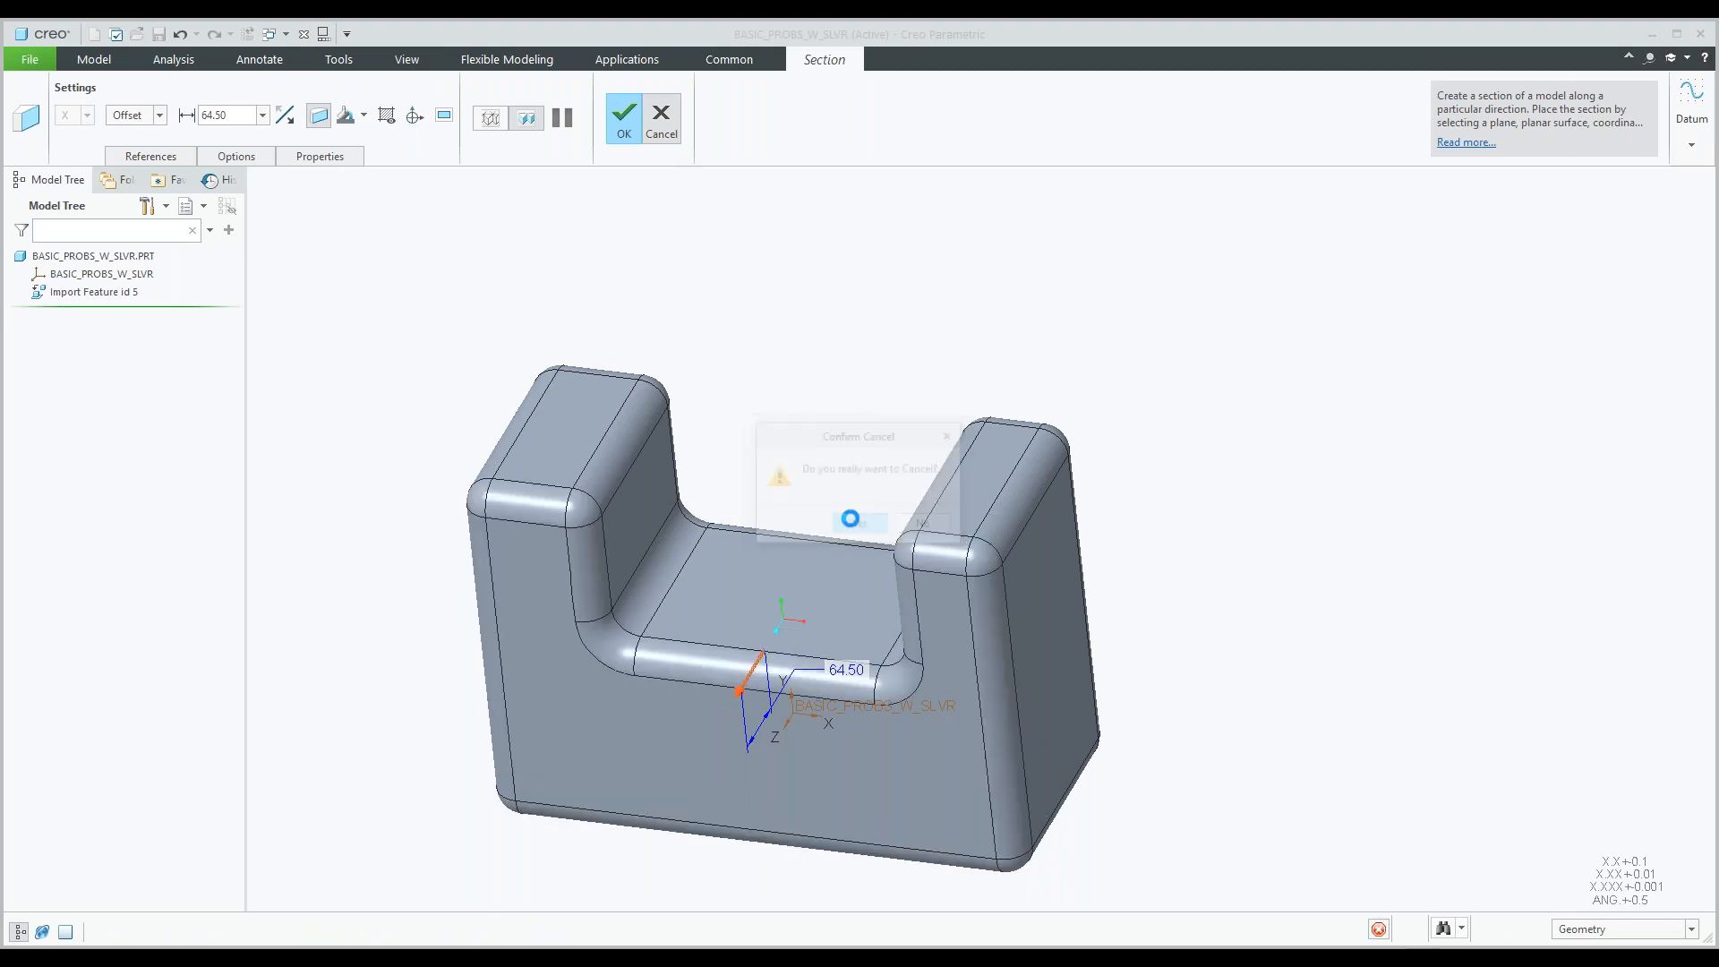
# Redefine the import feature and reopen its geometry in Import DataDoctor.
pyautogui.click(82, 293)
pyautogui.click(133, 179)
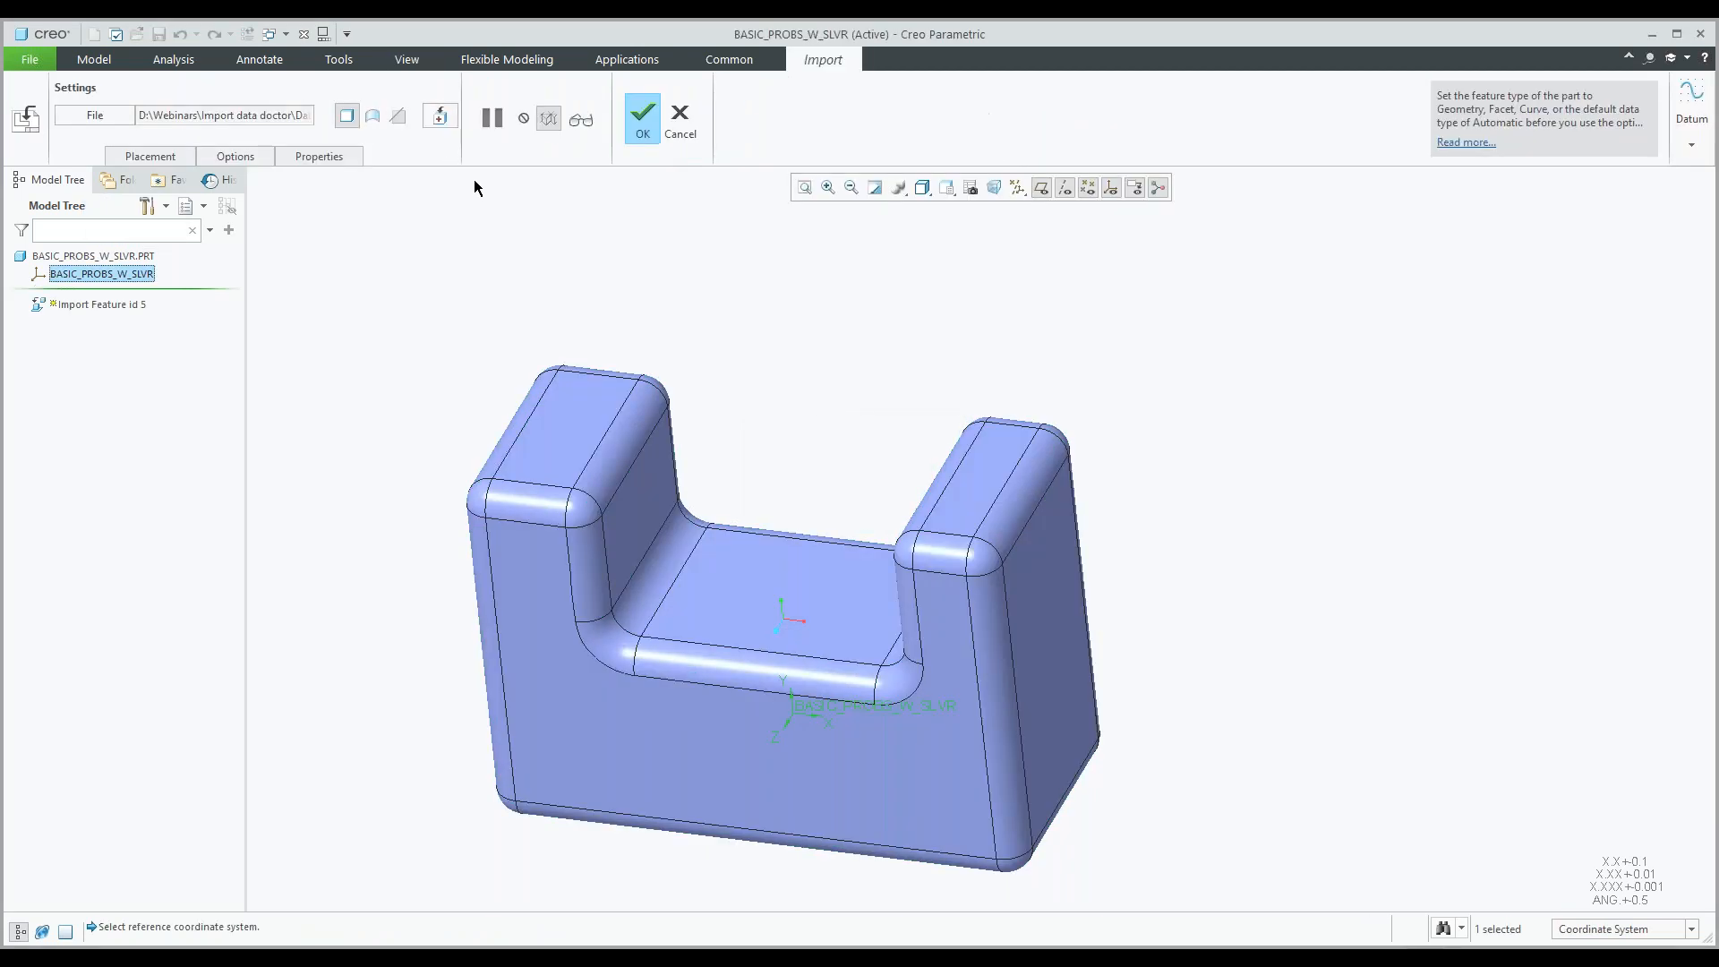
pyautogui.click(440, 116)
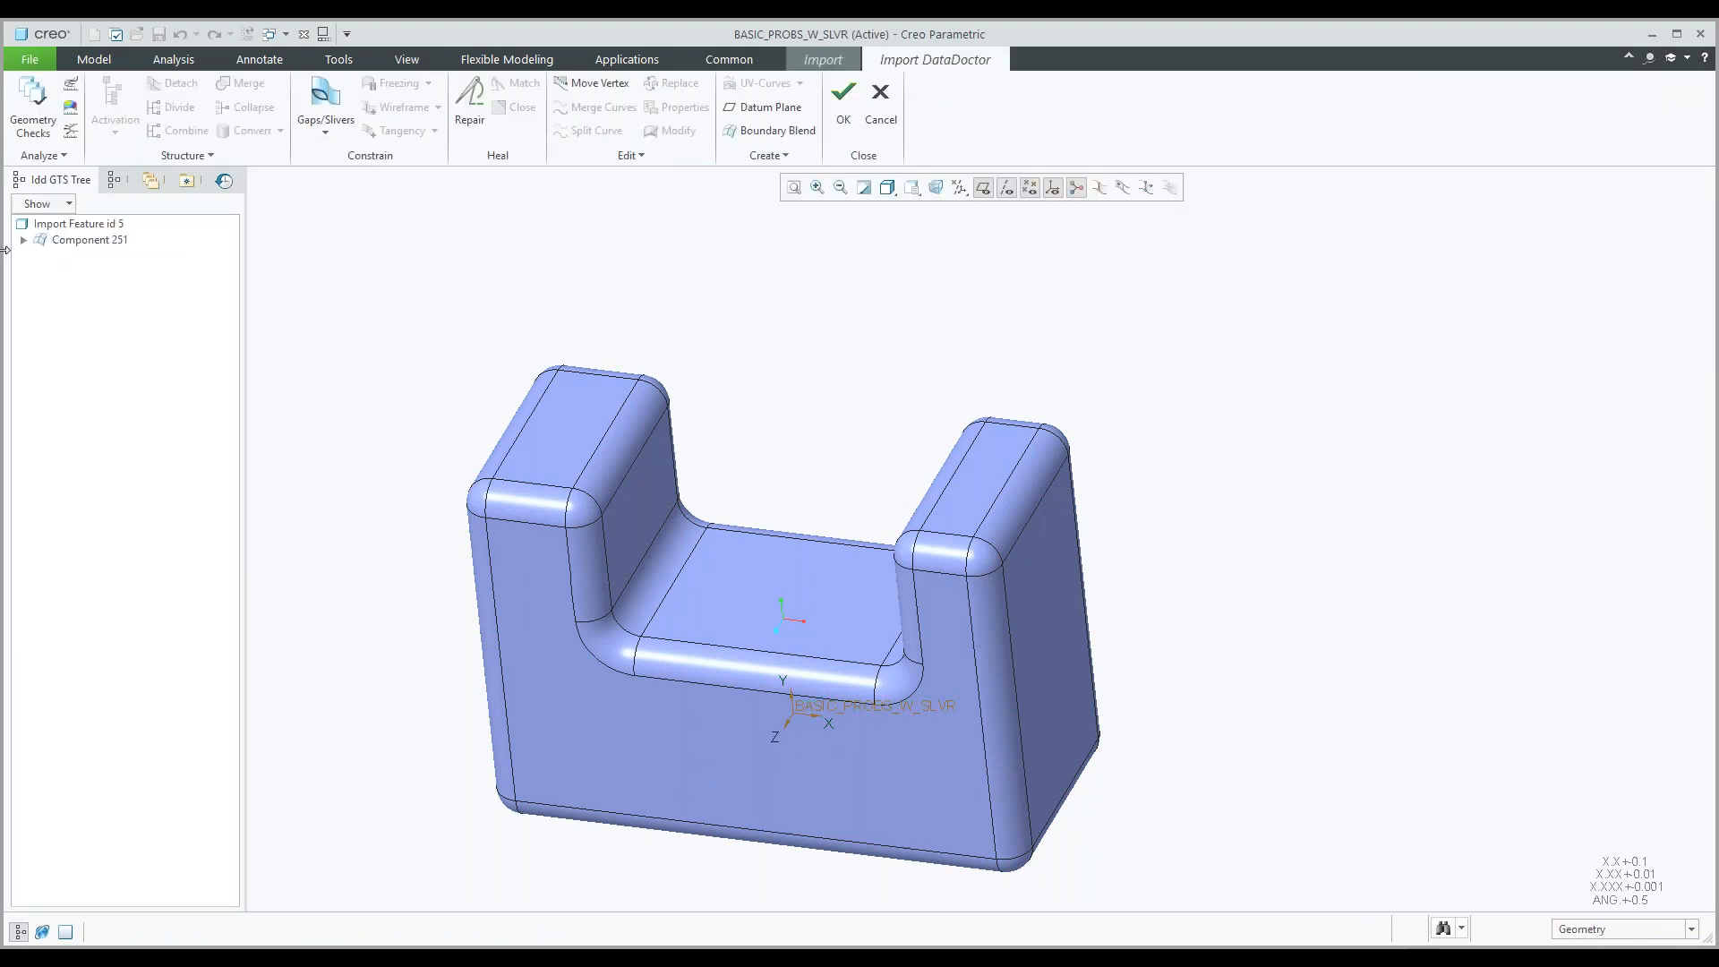
# Delete the blend surface at the front notch corner from Component 251 and accept the DataDoctor changes.
pyautogui.click(22, 240)
pyautogui.click(92, 257)
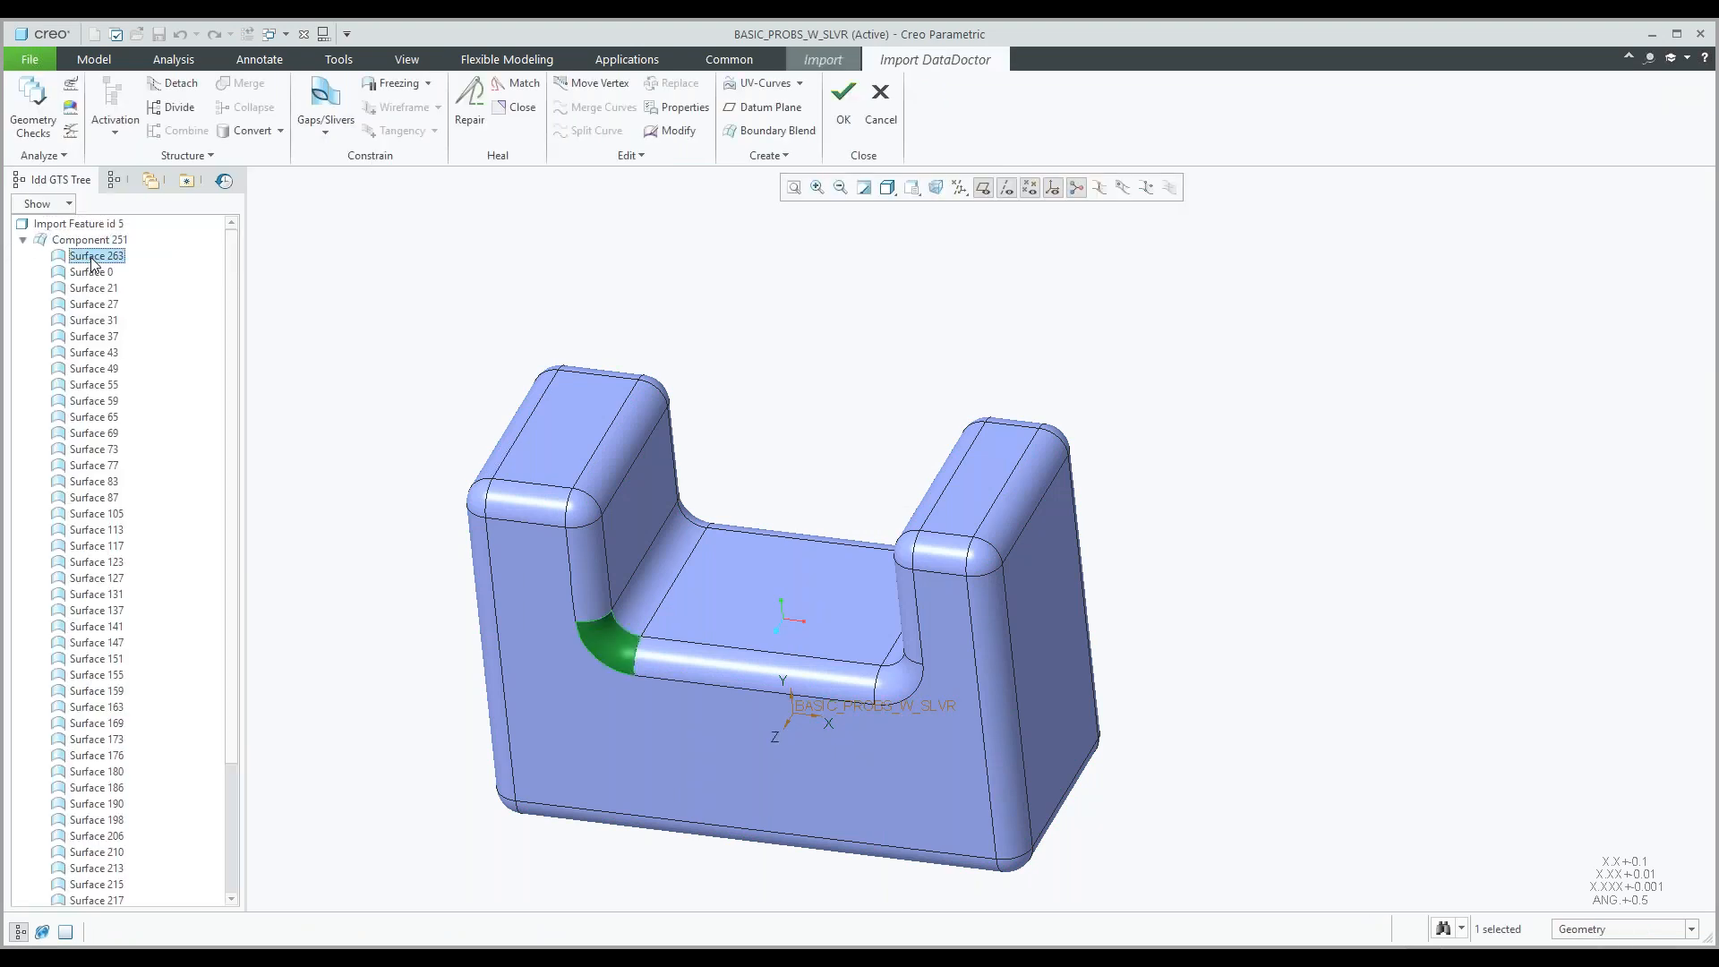
pyautogui.rightClick(91, 261)
pyautogui.click(134, 320)
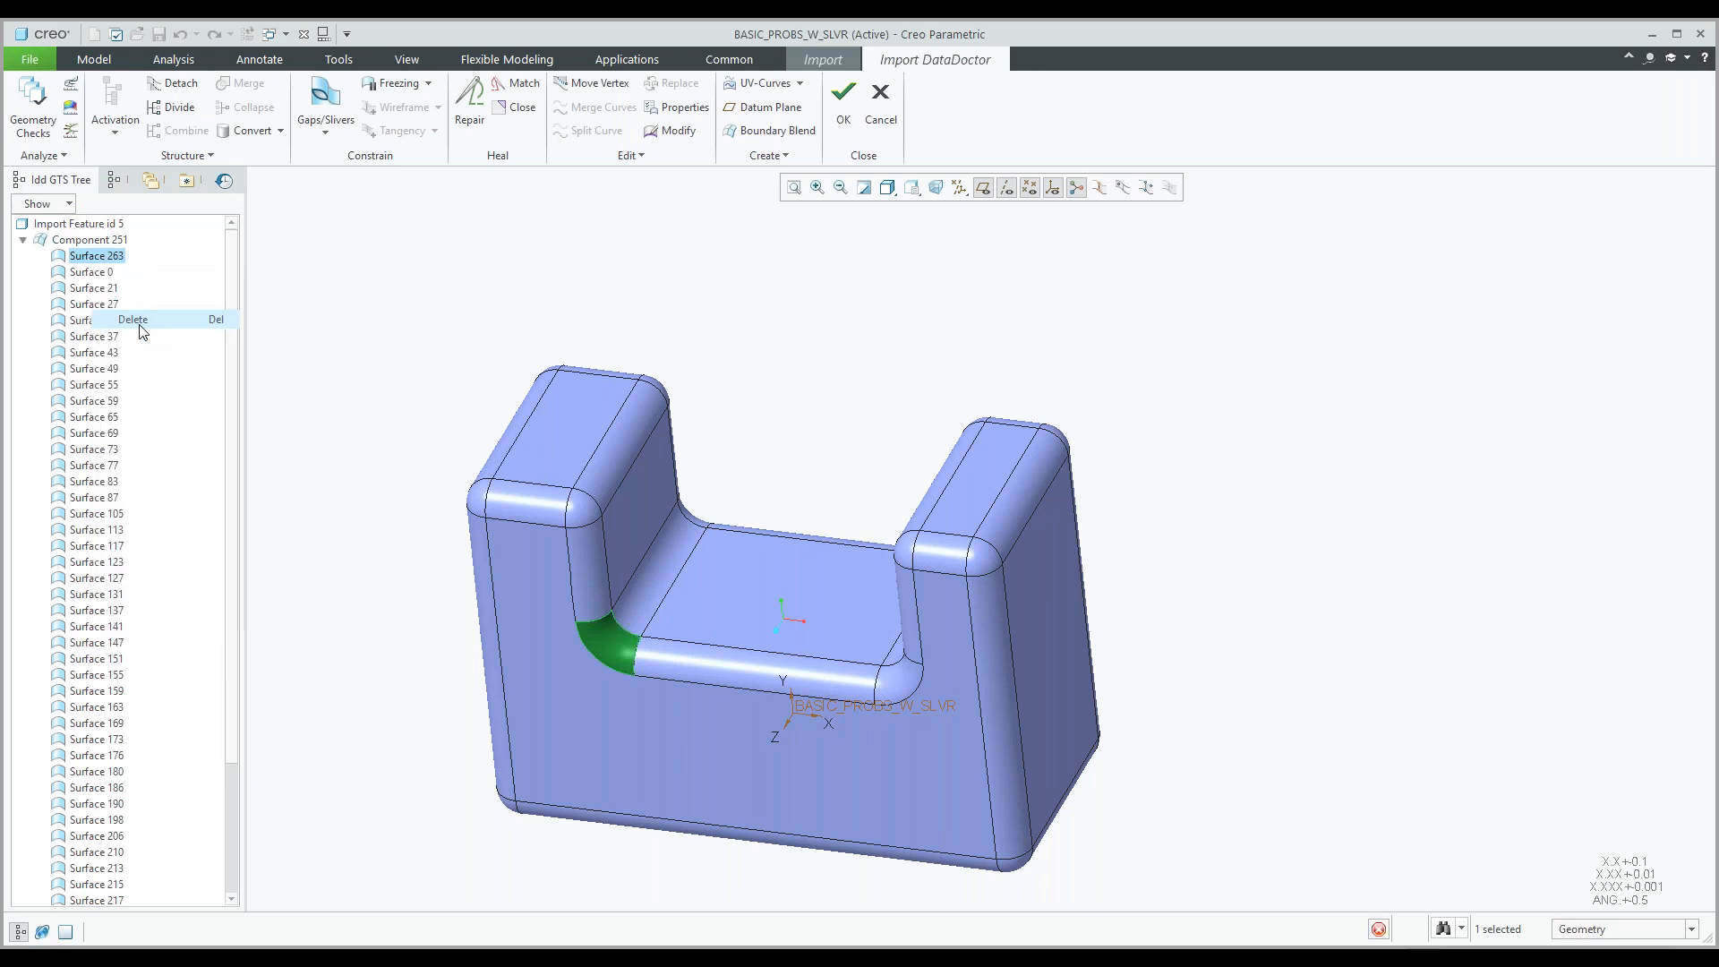
pyautogui.click(843, 103)
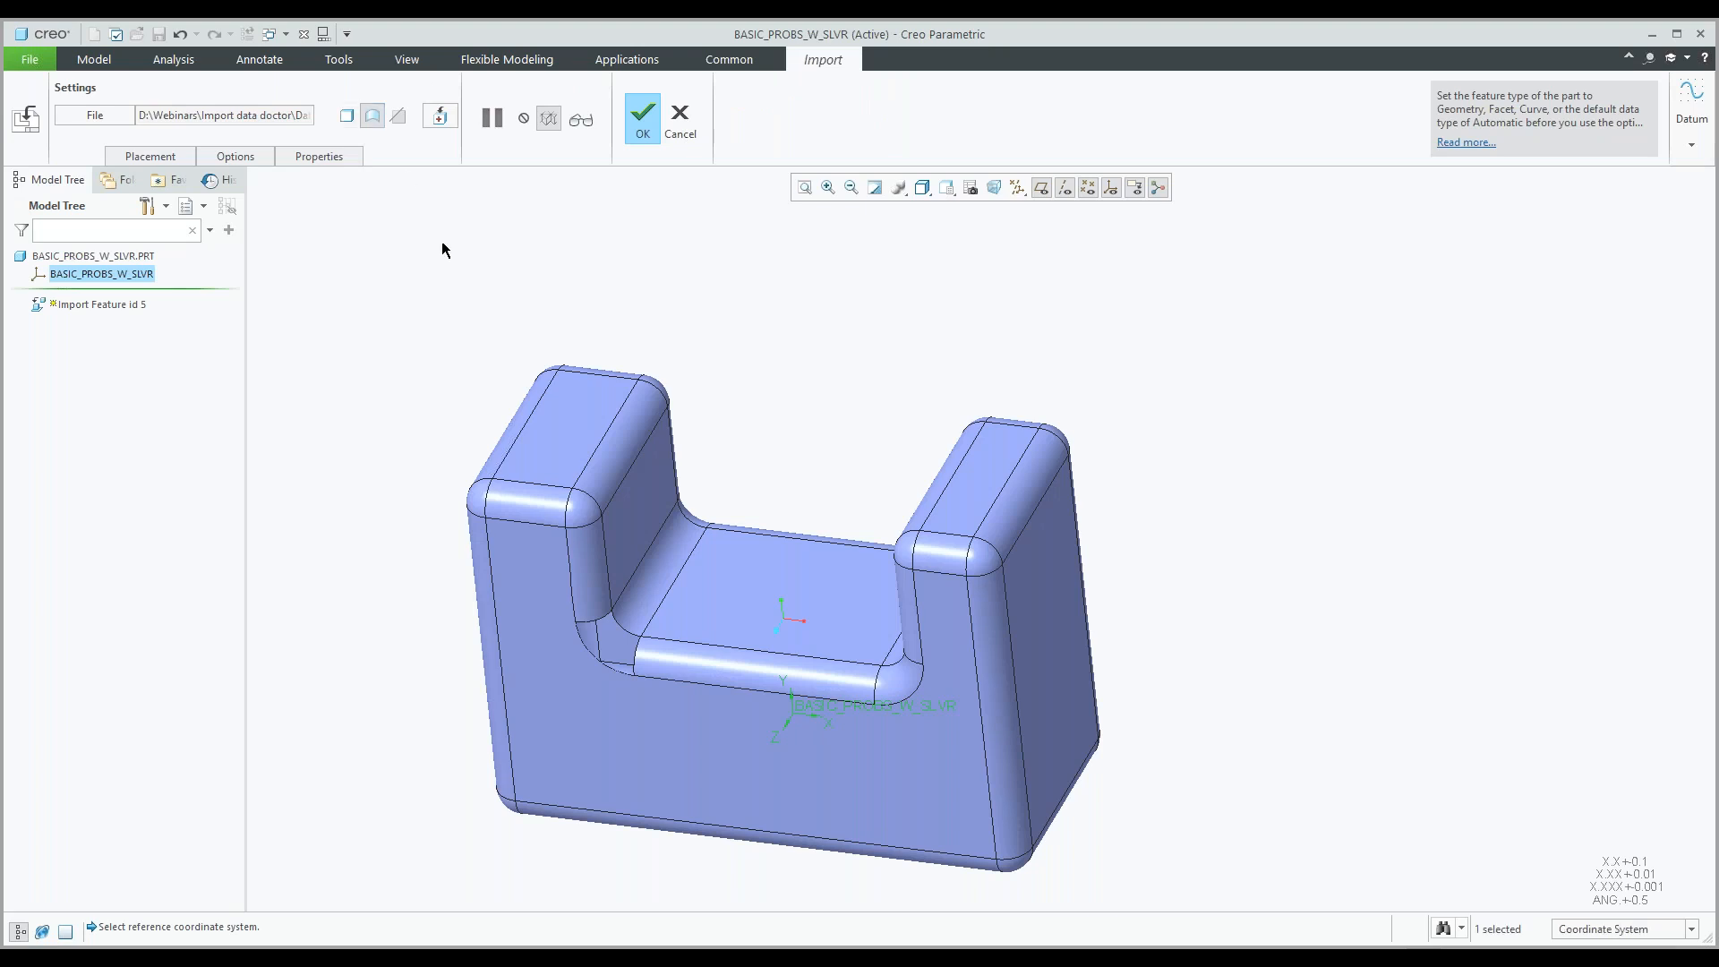
# Accept the redefined import feature with the front notch corner left open.
pyautogui.click(643, 117)
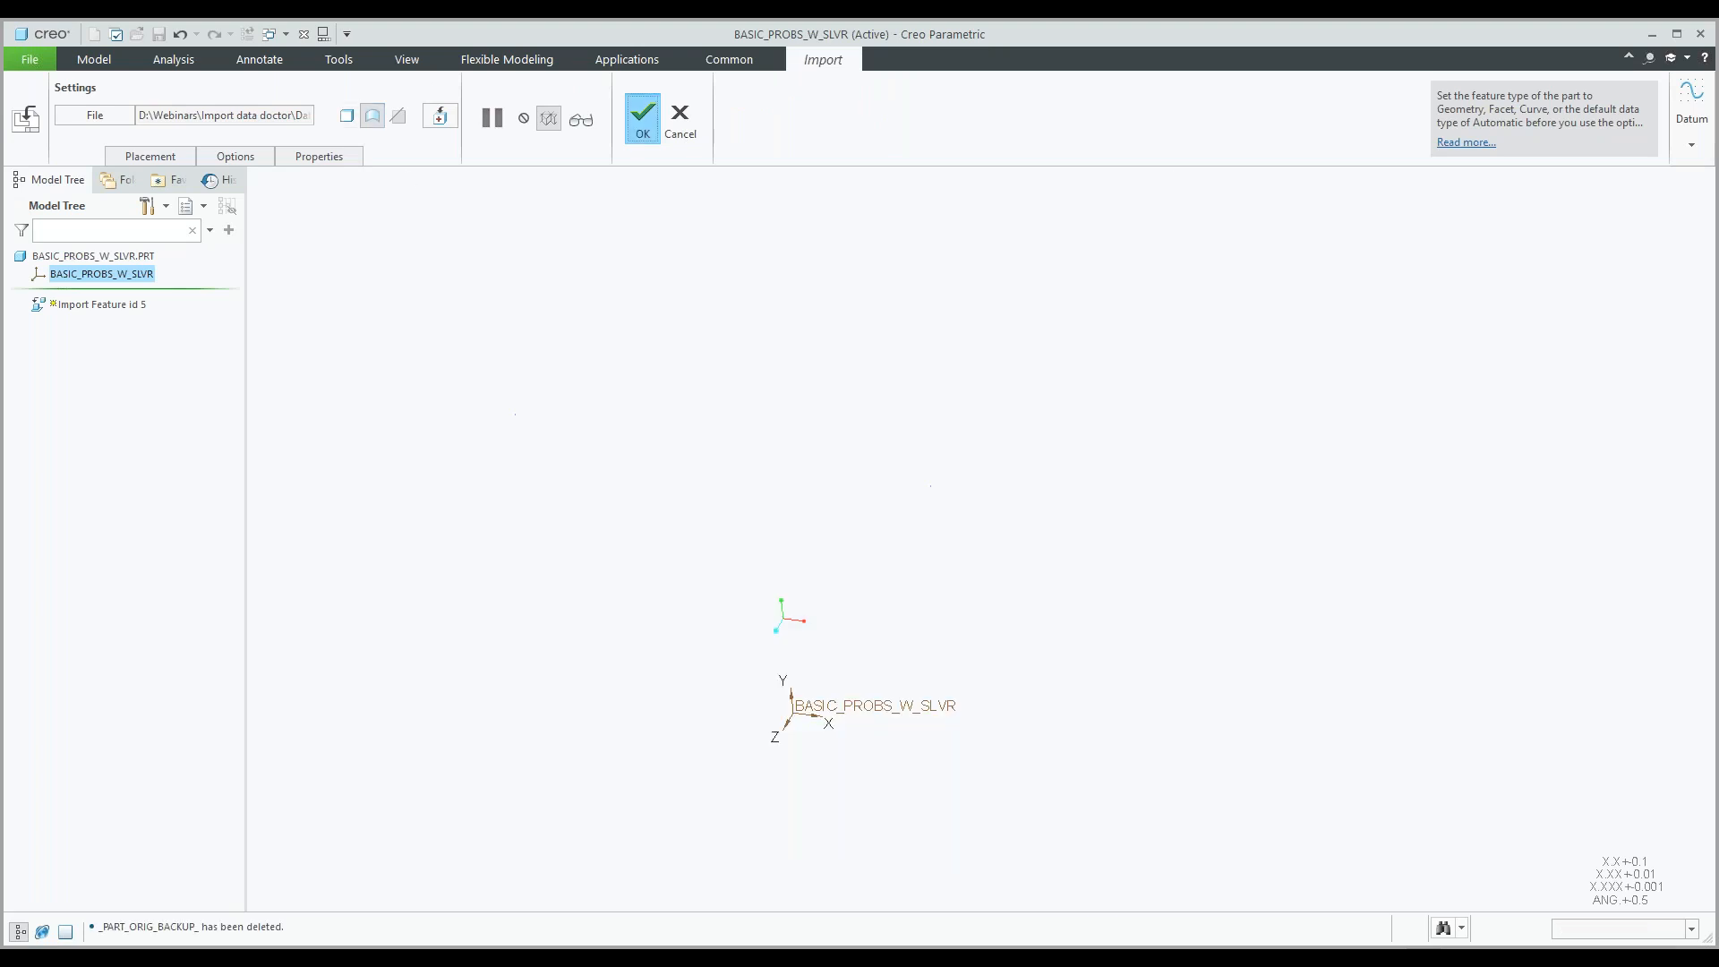
pyautogui.moveTo(778, 403); pyautogui.dragTo(736, 419, button='middle')
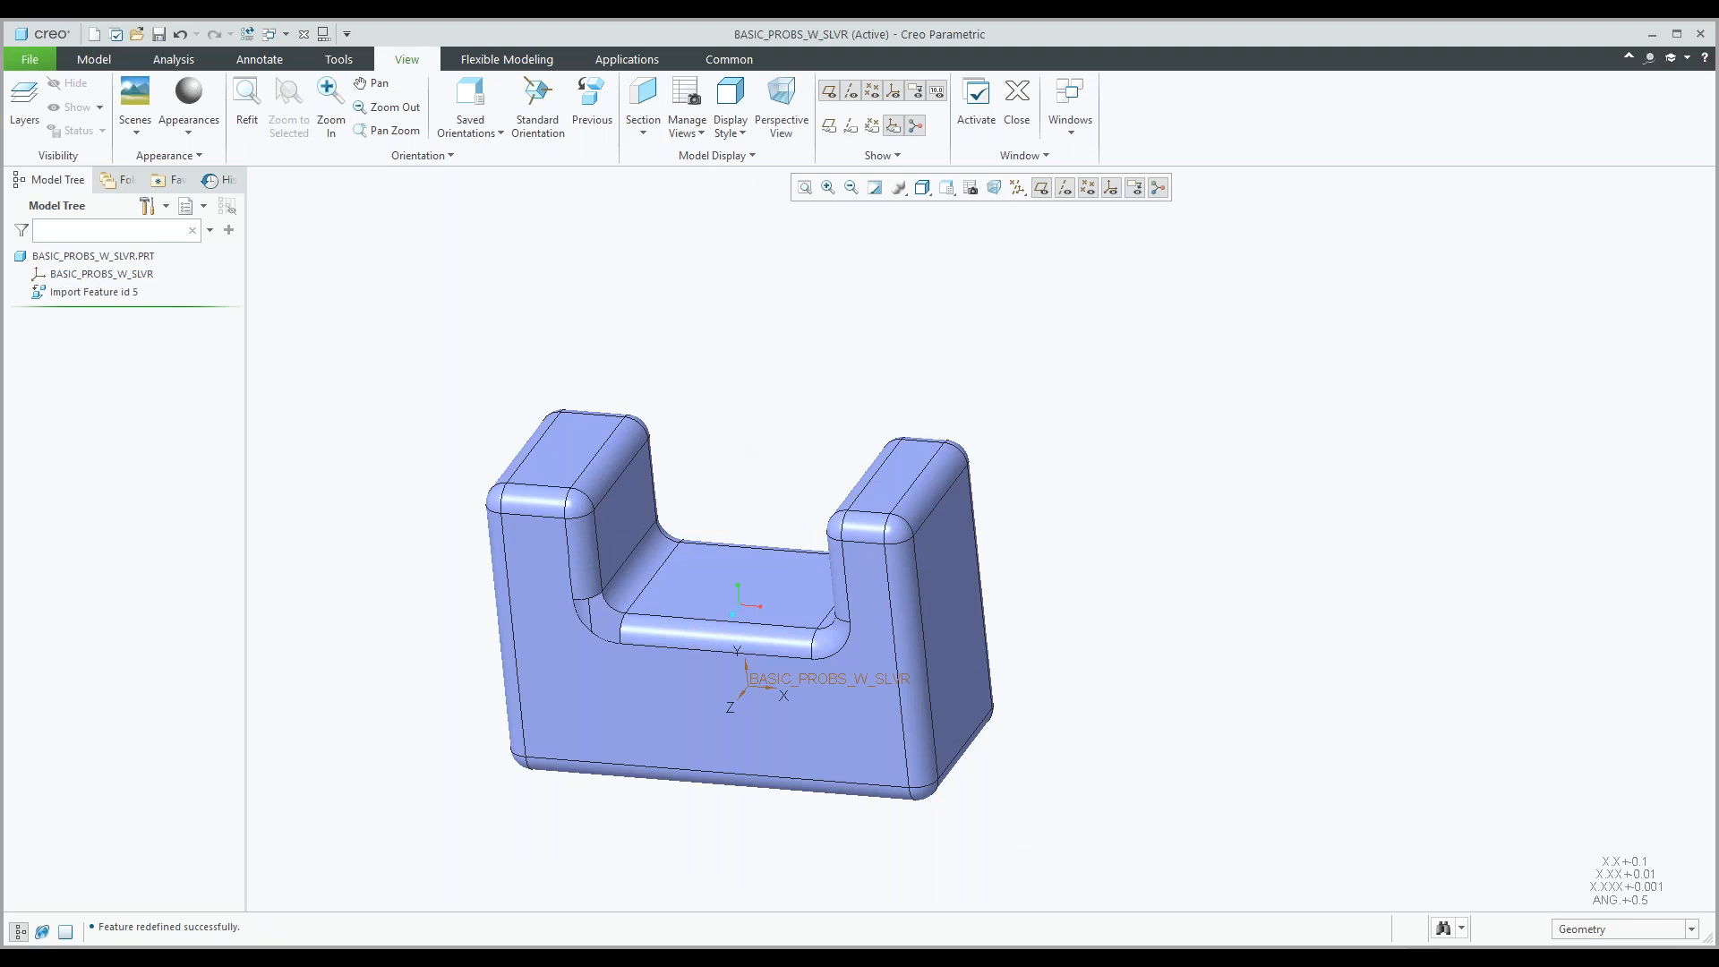
pyautogui.click(94, 60)
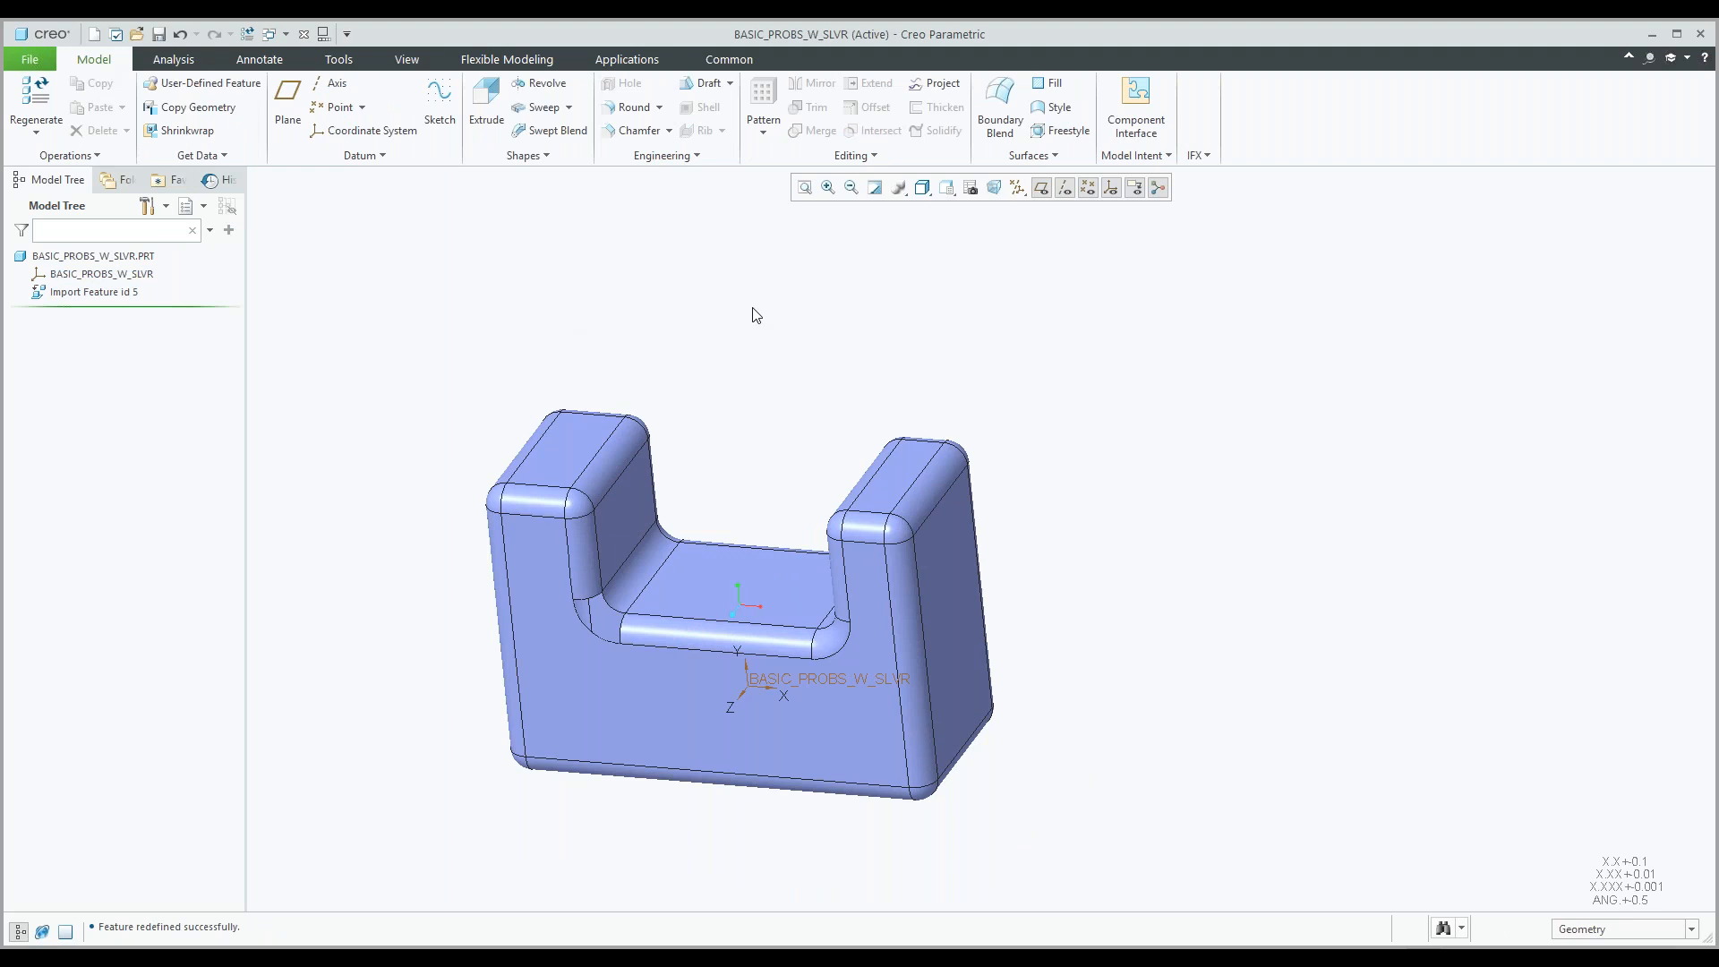
pyautogui.click(872, 157)
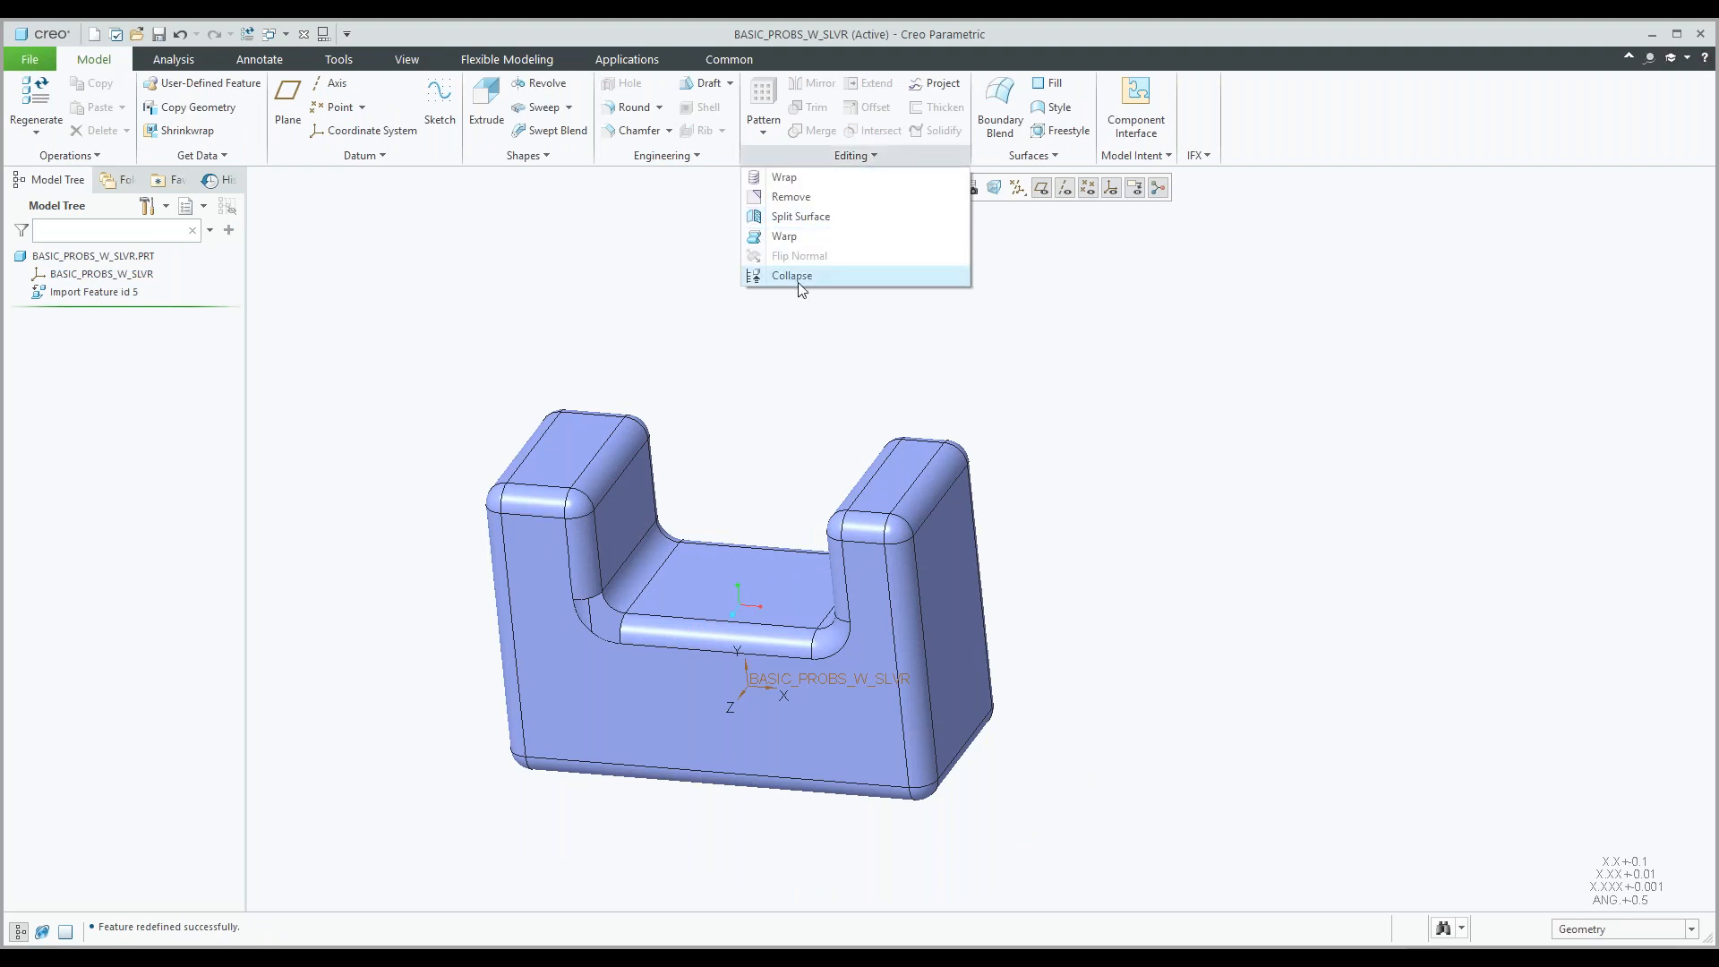
pyautogui.click(737, 362)
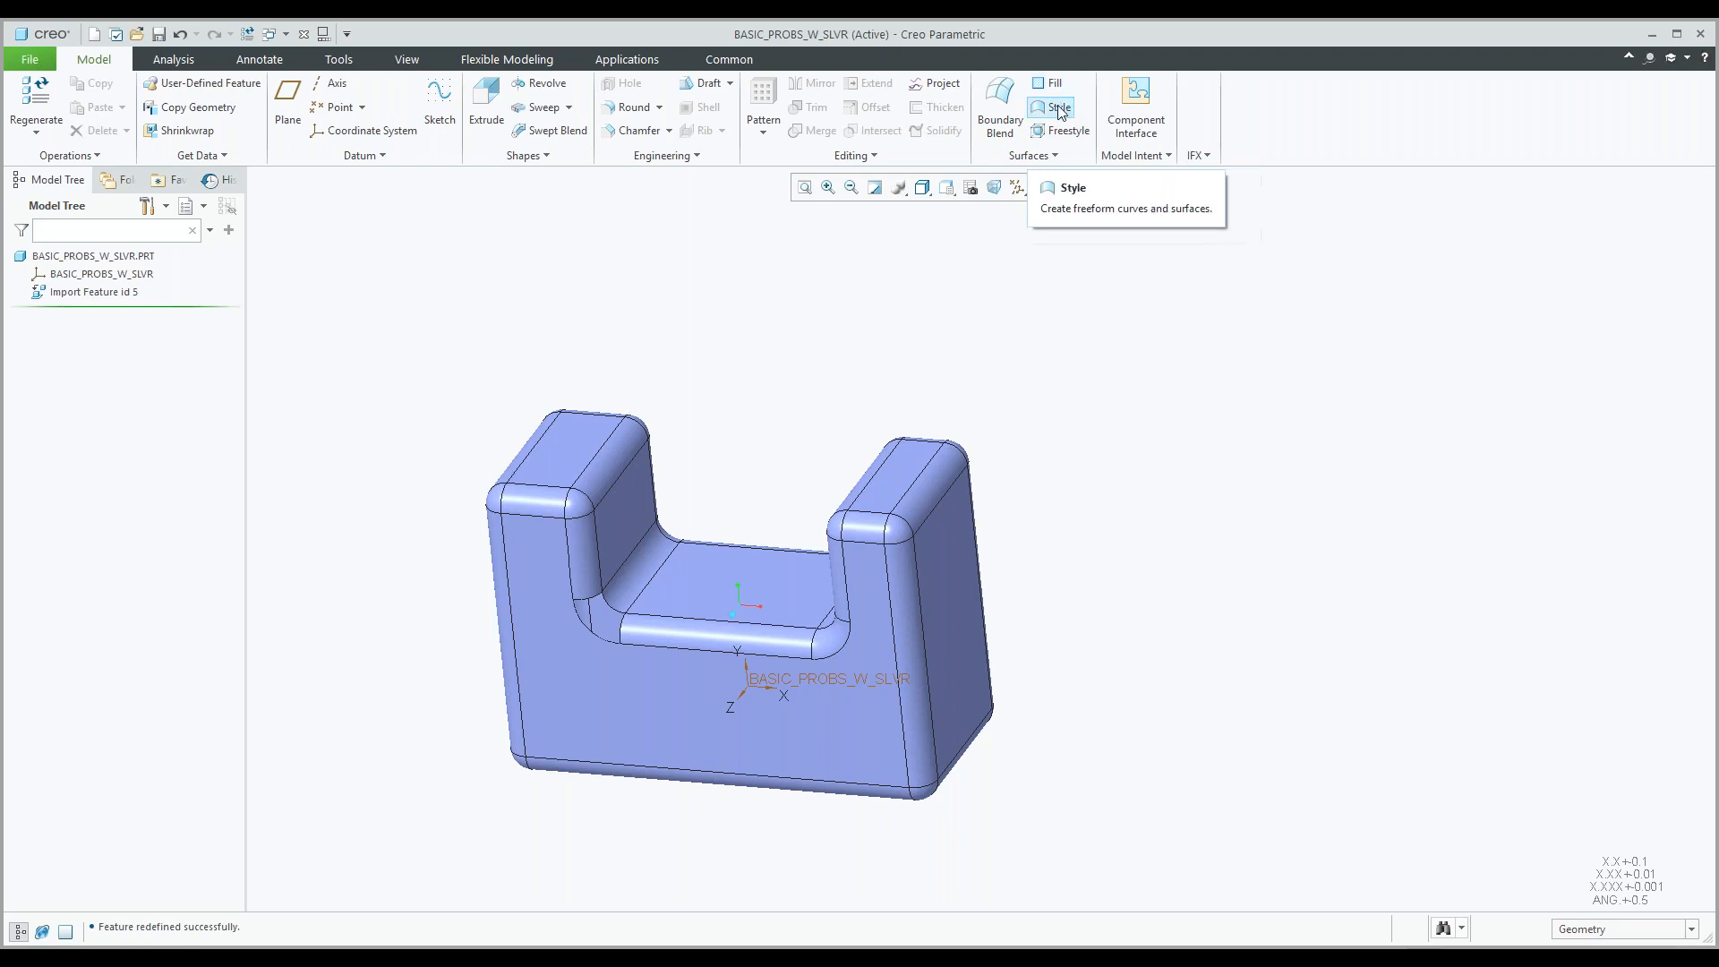
pyautogui.click(1030, 156)
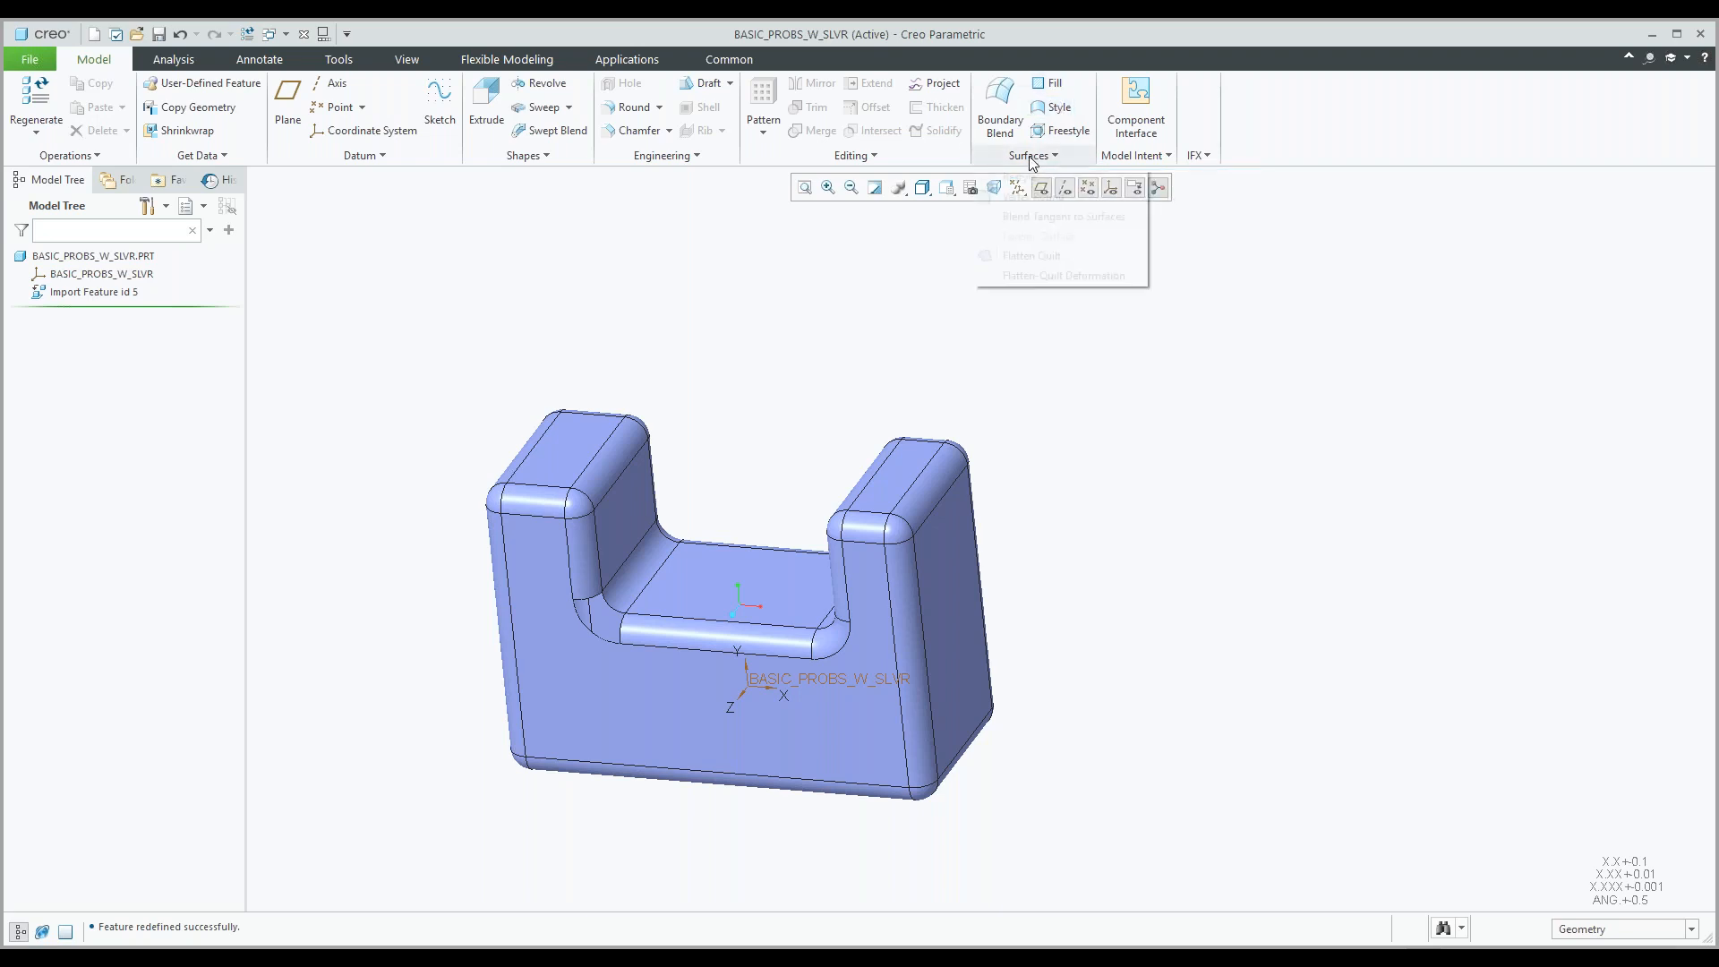
pyautogui.click(1009, 361)
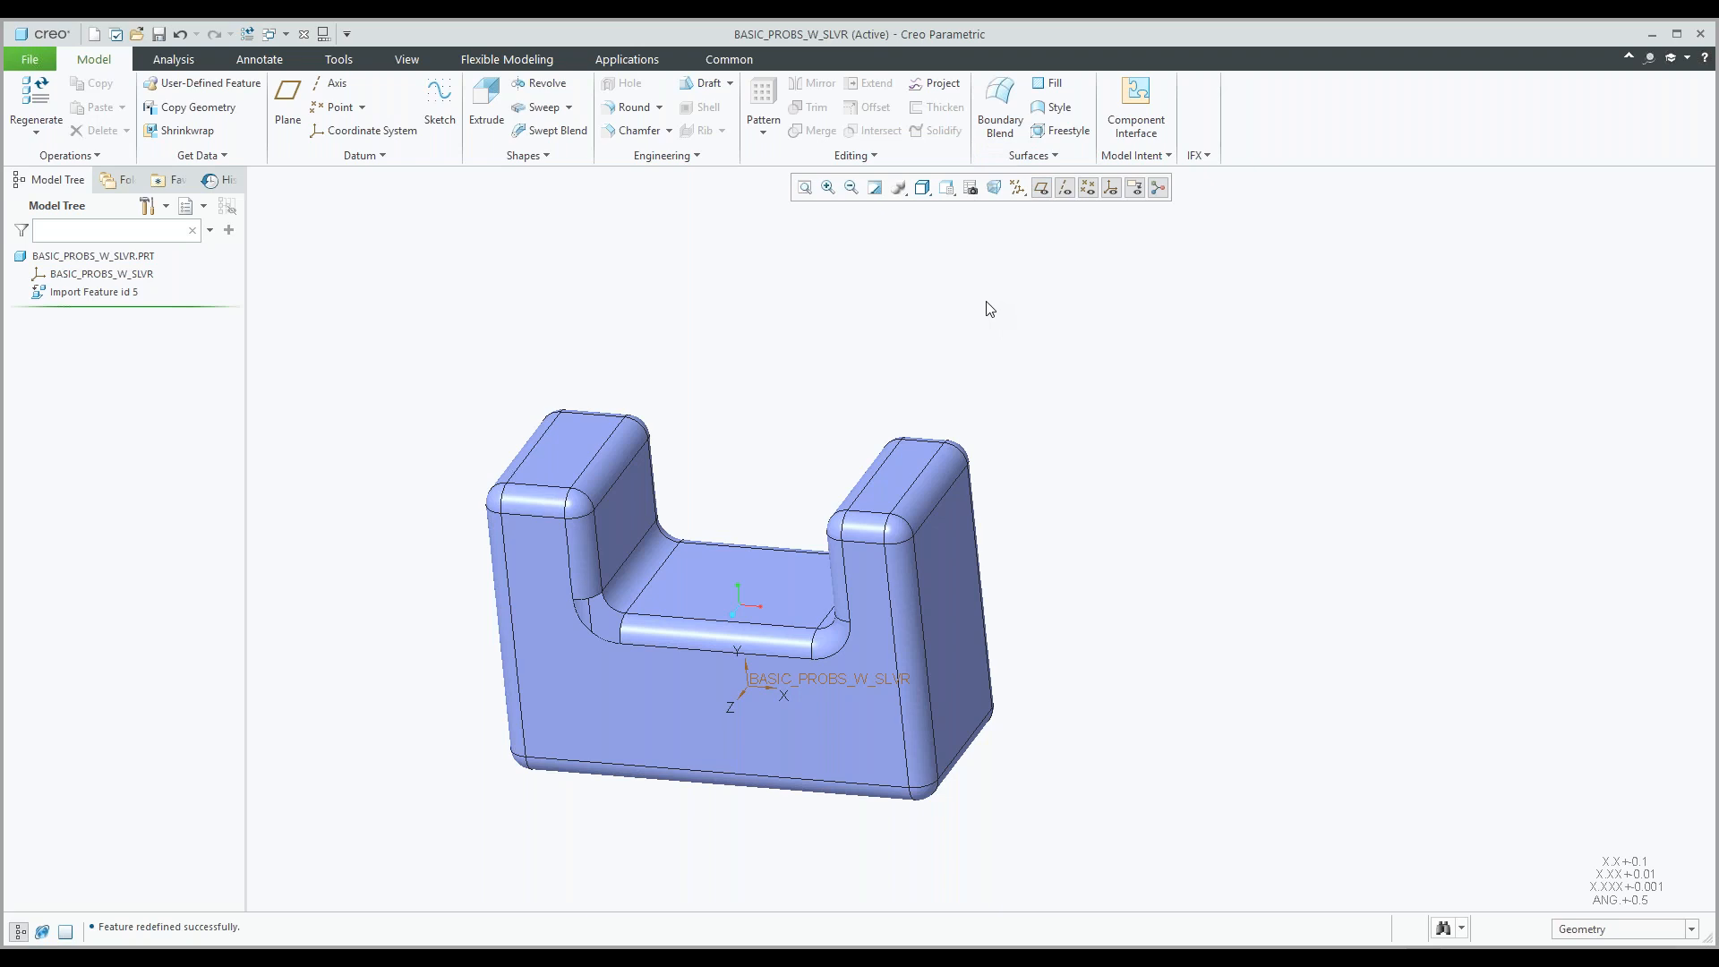
# Create a boundary blend over the open front notch corner, using its two end arcs as first direction and its two curved side edges as second direction.
pyautogui.click(1000, 110)
pyautogui.scroll(3, 580, 641)
pyautogui.click(591, 545)
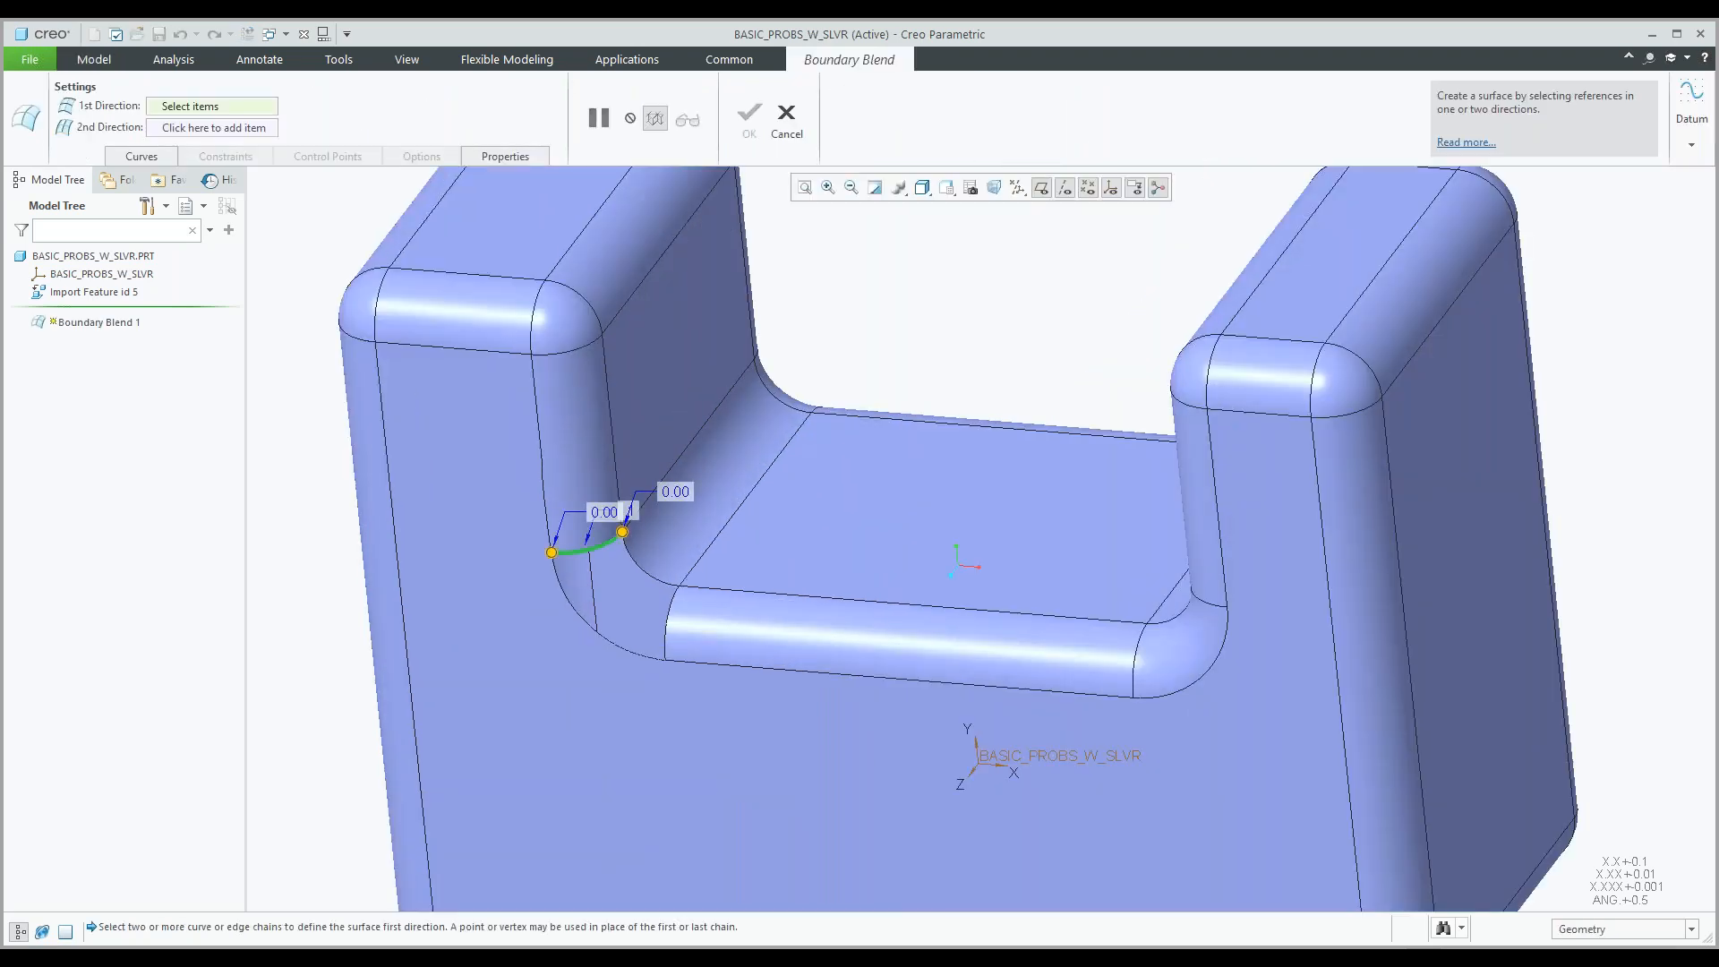
pyautogui.keyDown('ctrl'); pyautogui.click(660, 595); pyautogui.keyUp('ctrl')
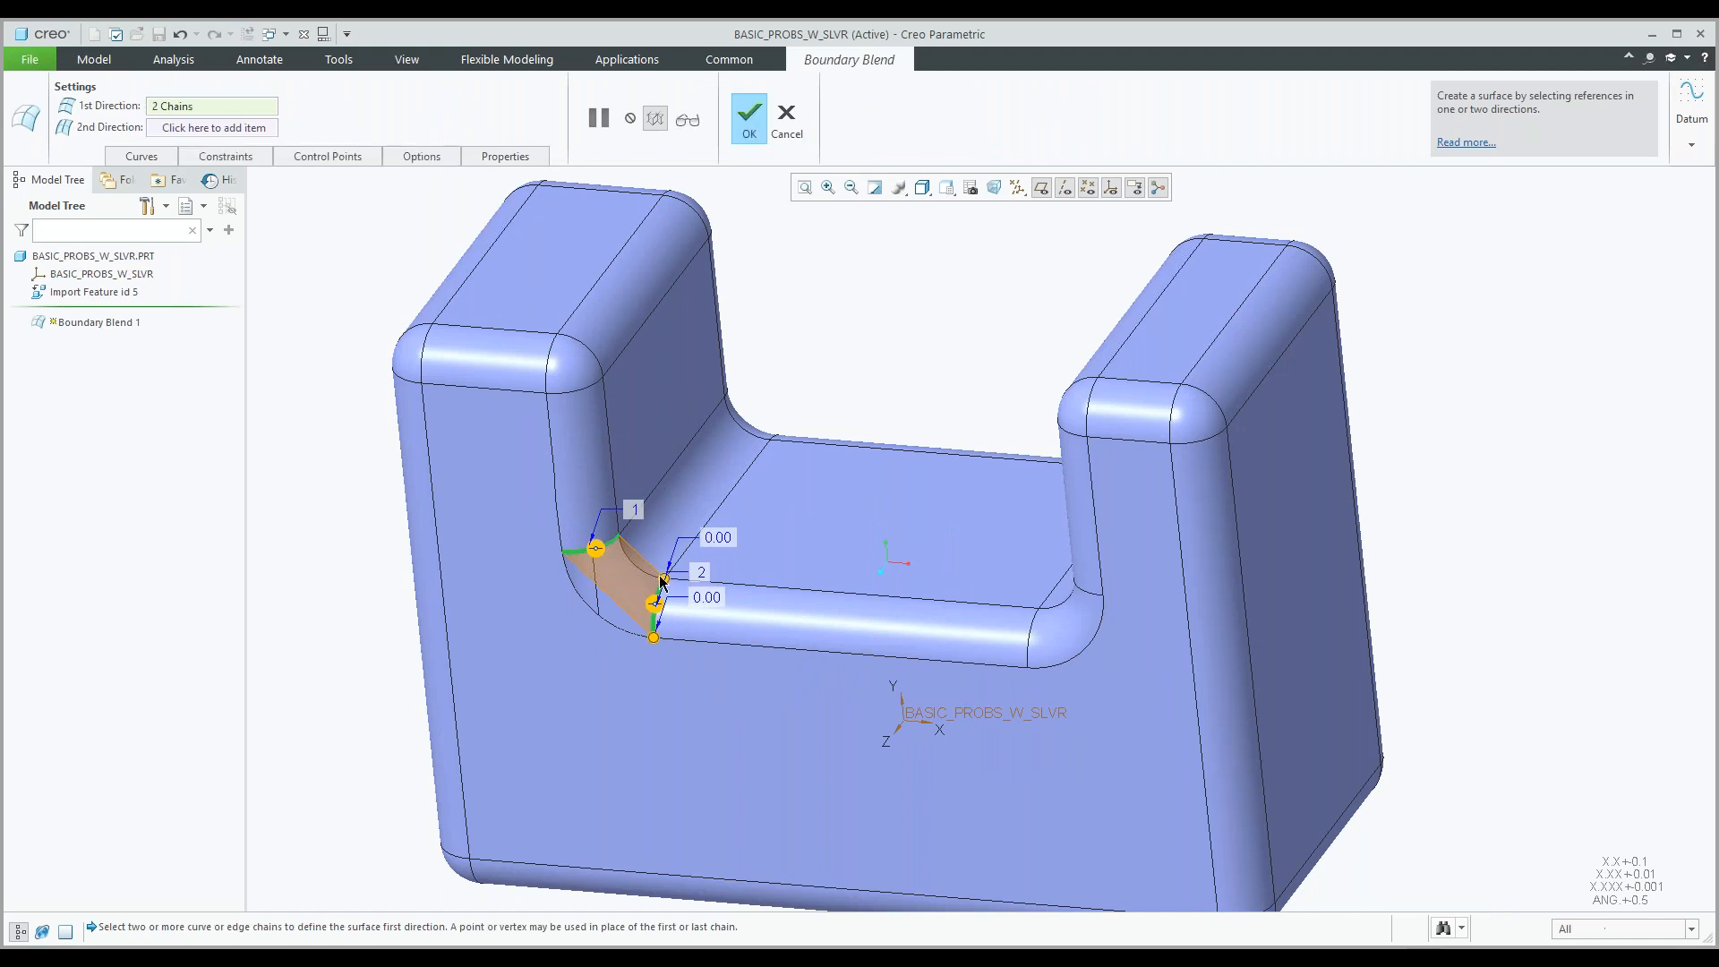
pyautogui.rightClick(808, 405)
pyautogui.click(822, 425)
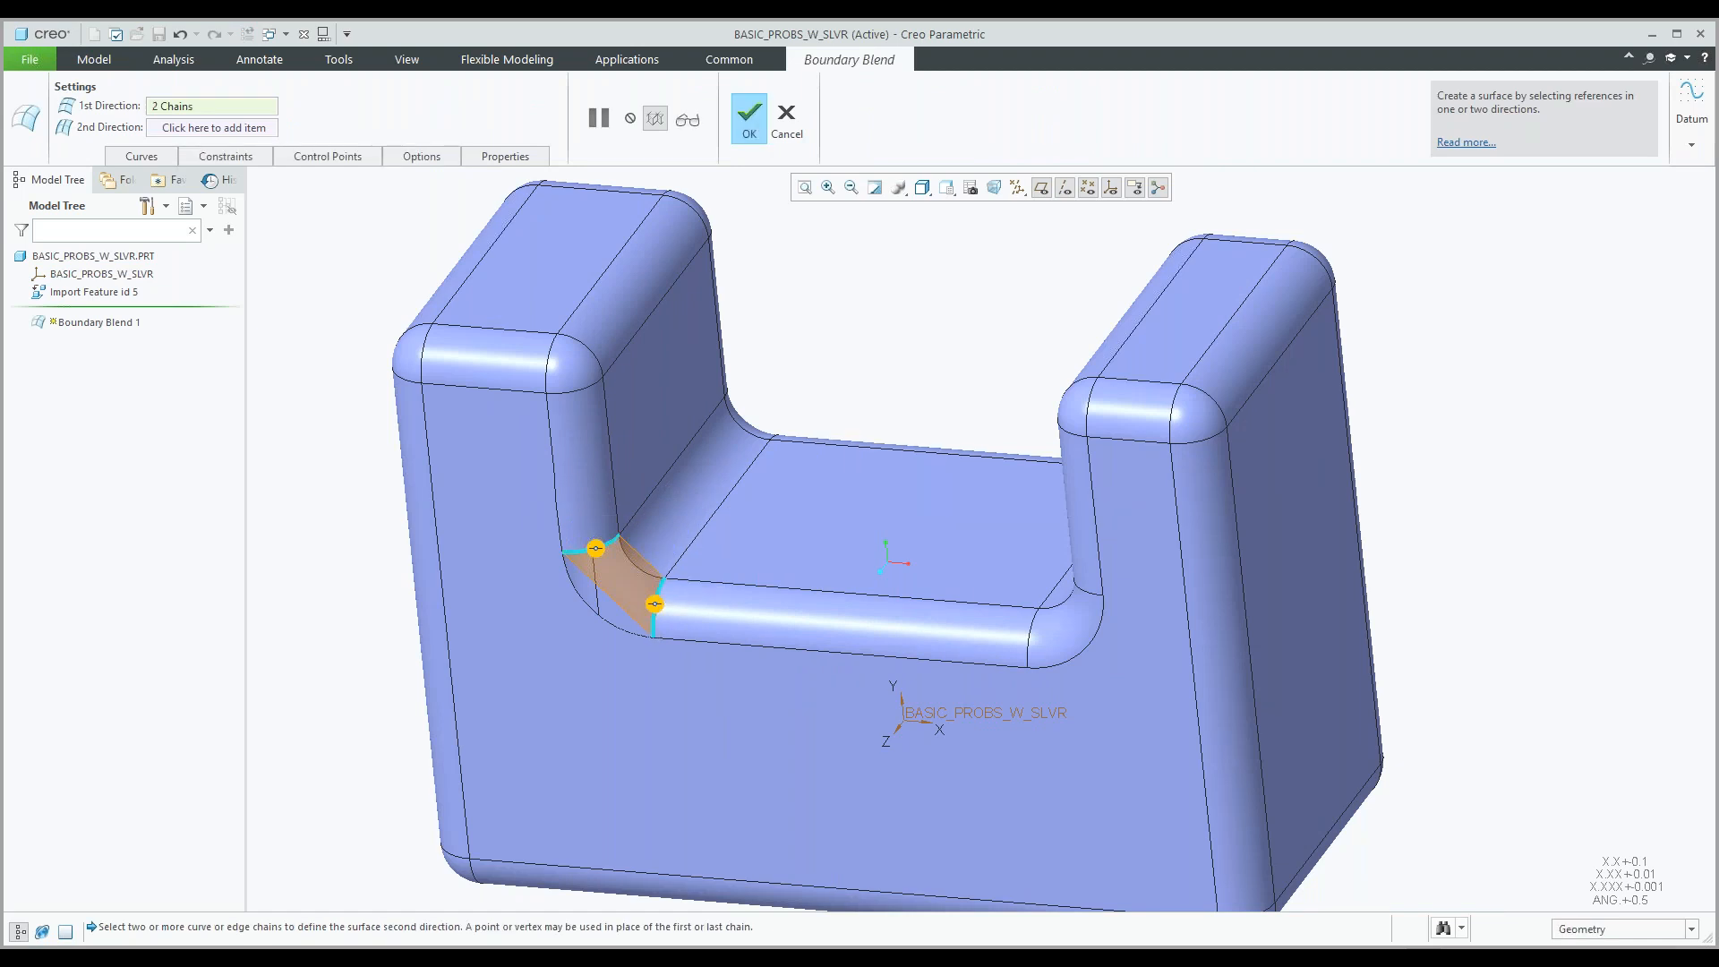
pyautogui.click(640, 574)
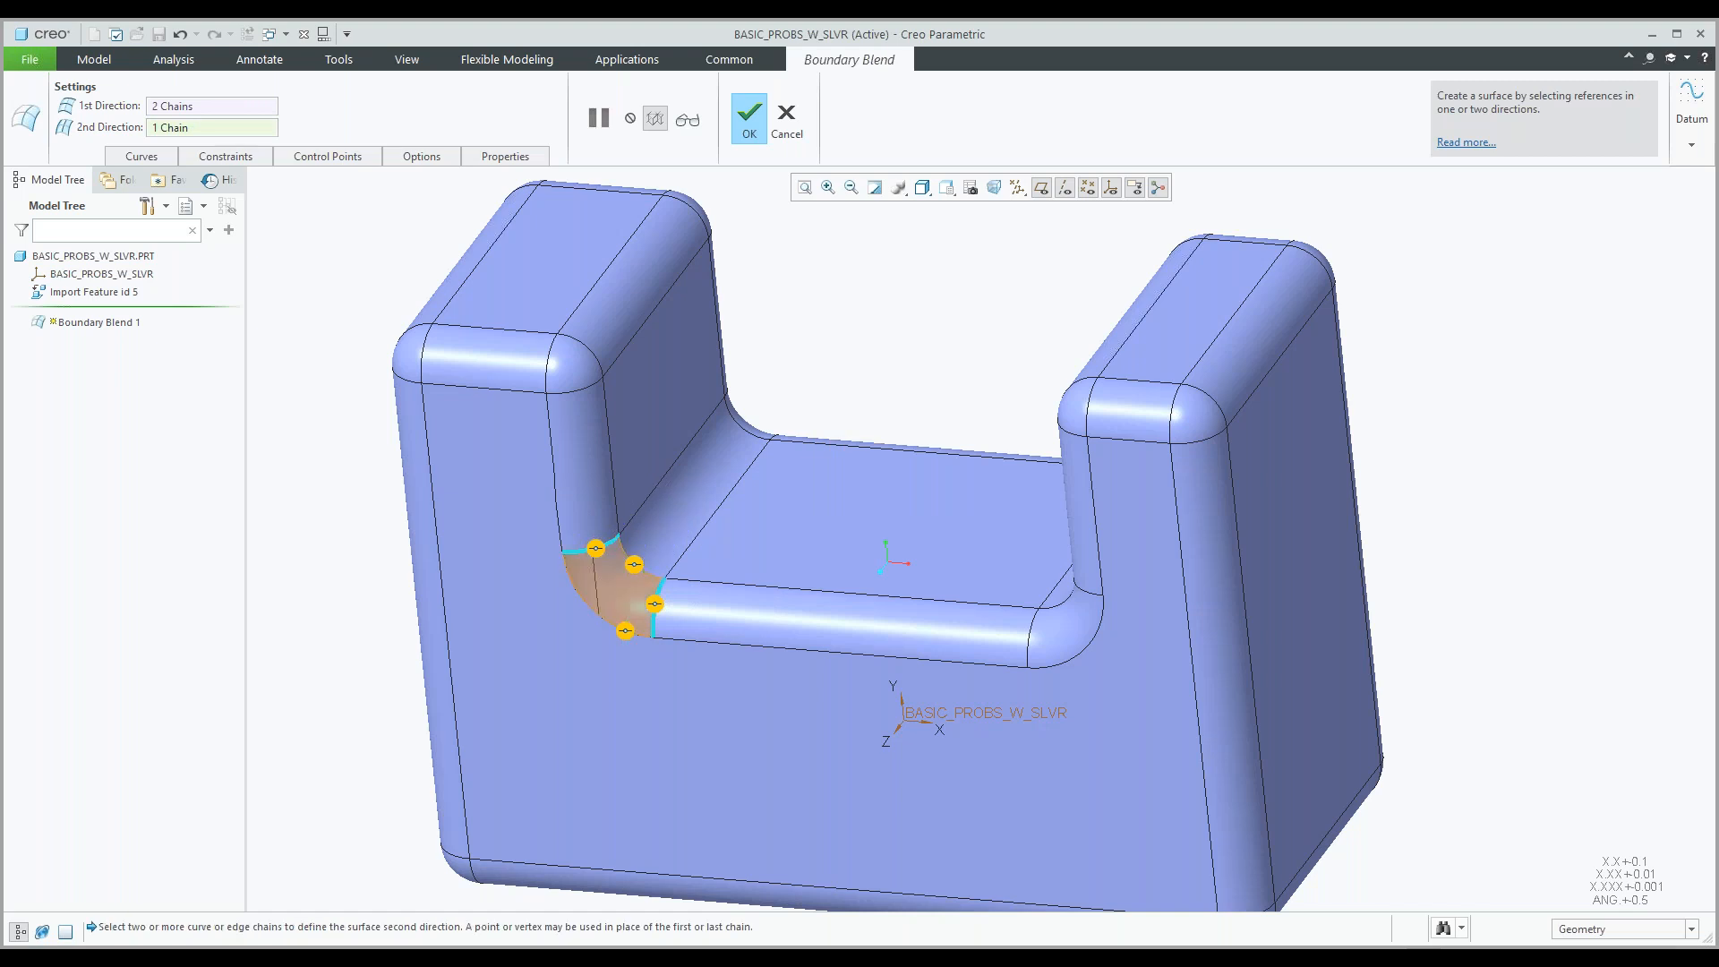
pyautogui.keyDown('ctrl'); pyautogui.click(609, 616); pyautogui.keyUp('ctrl')
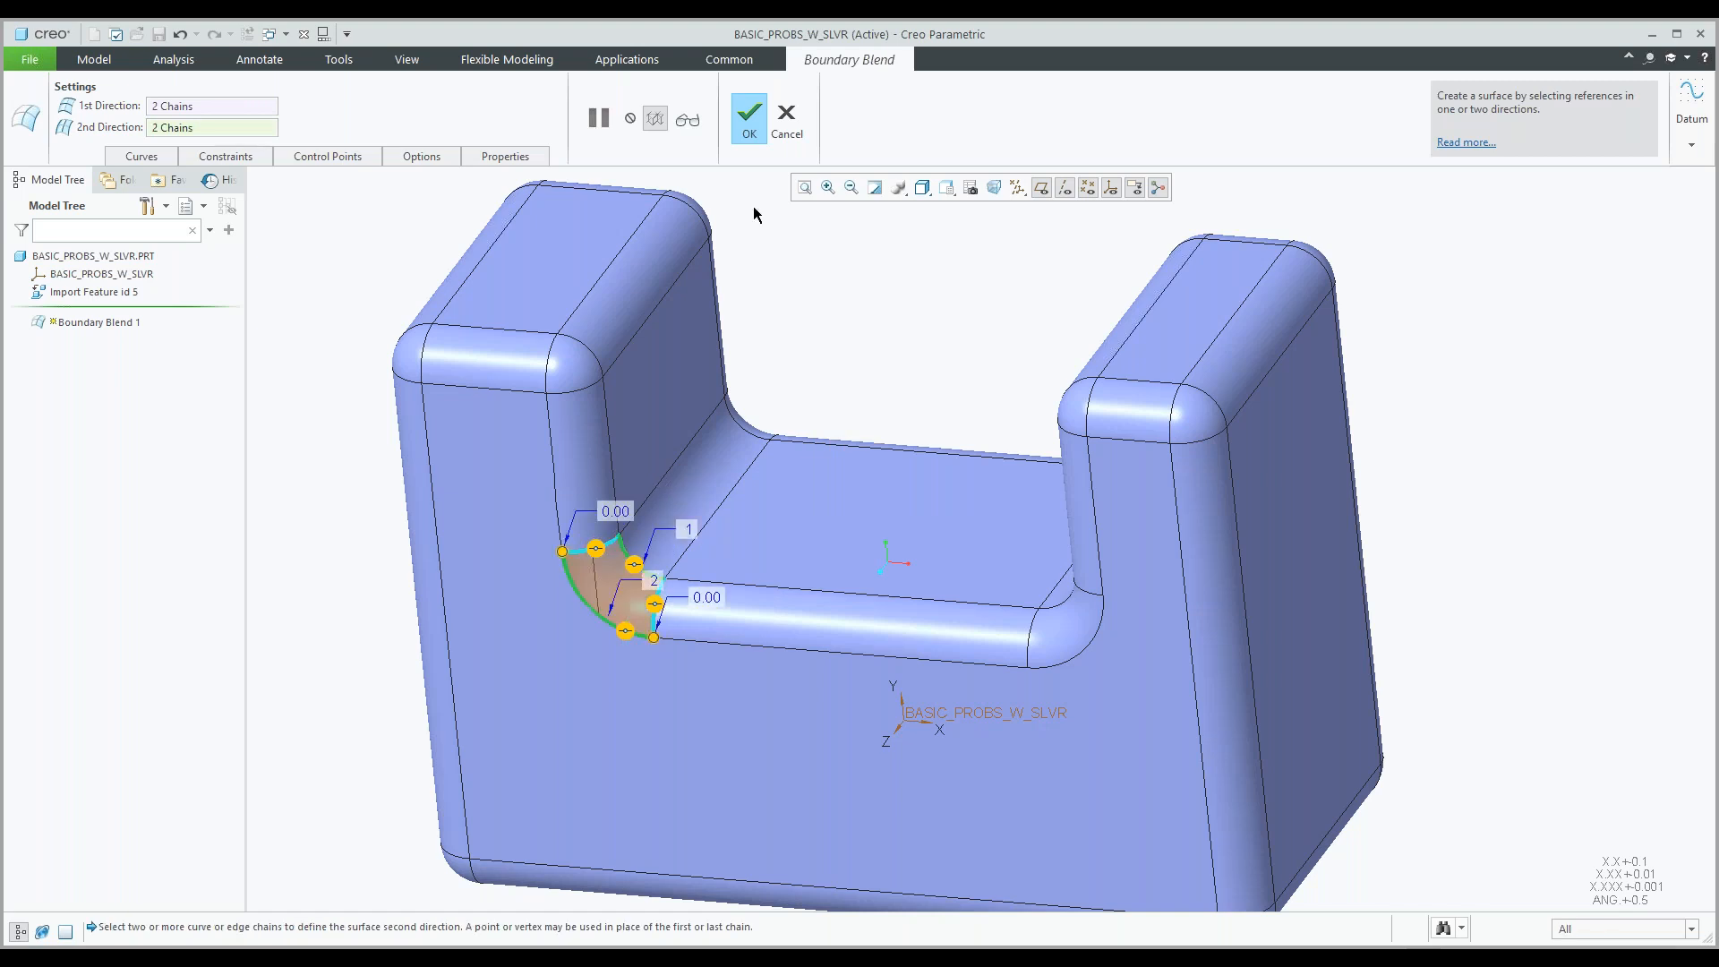
pyautogui.middleClick(758, 176)
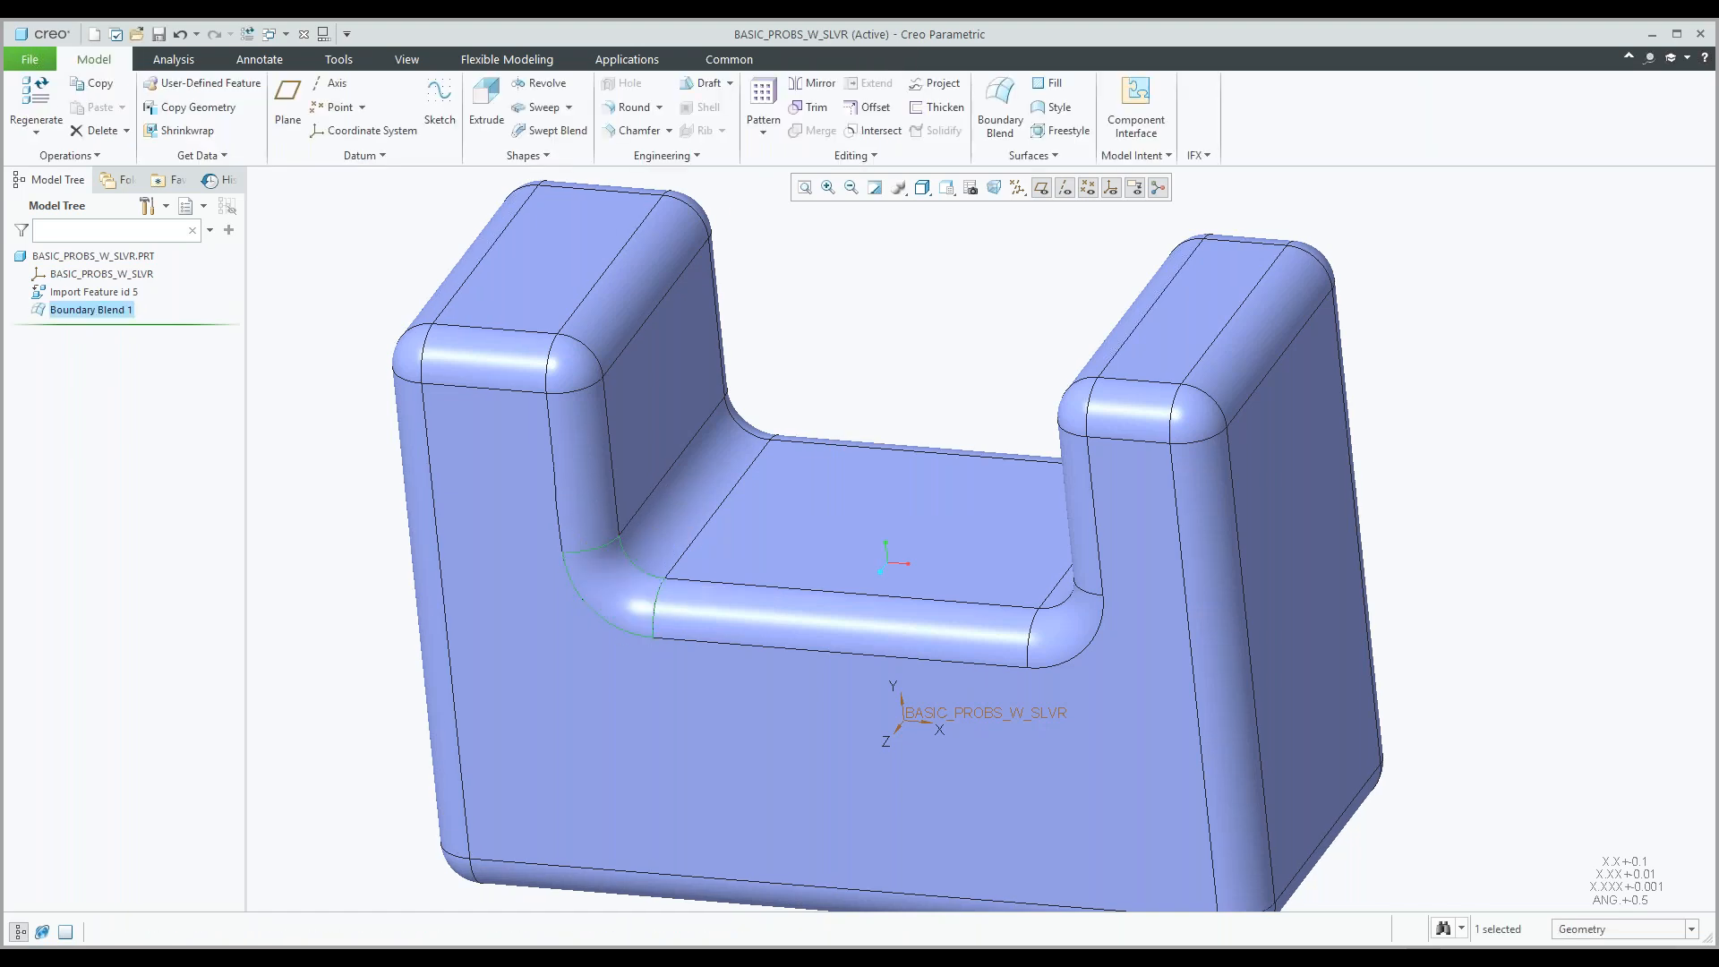
# Try to collapse all geometrically related features with the import feature selected.
pyautogui.click(102, 312)
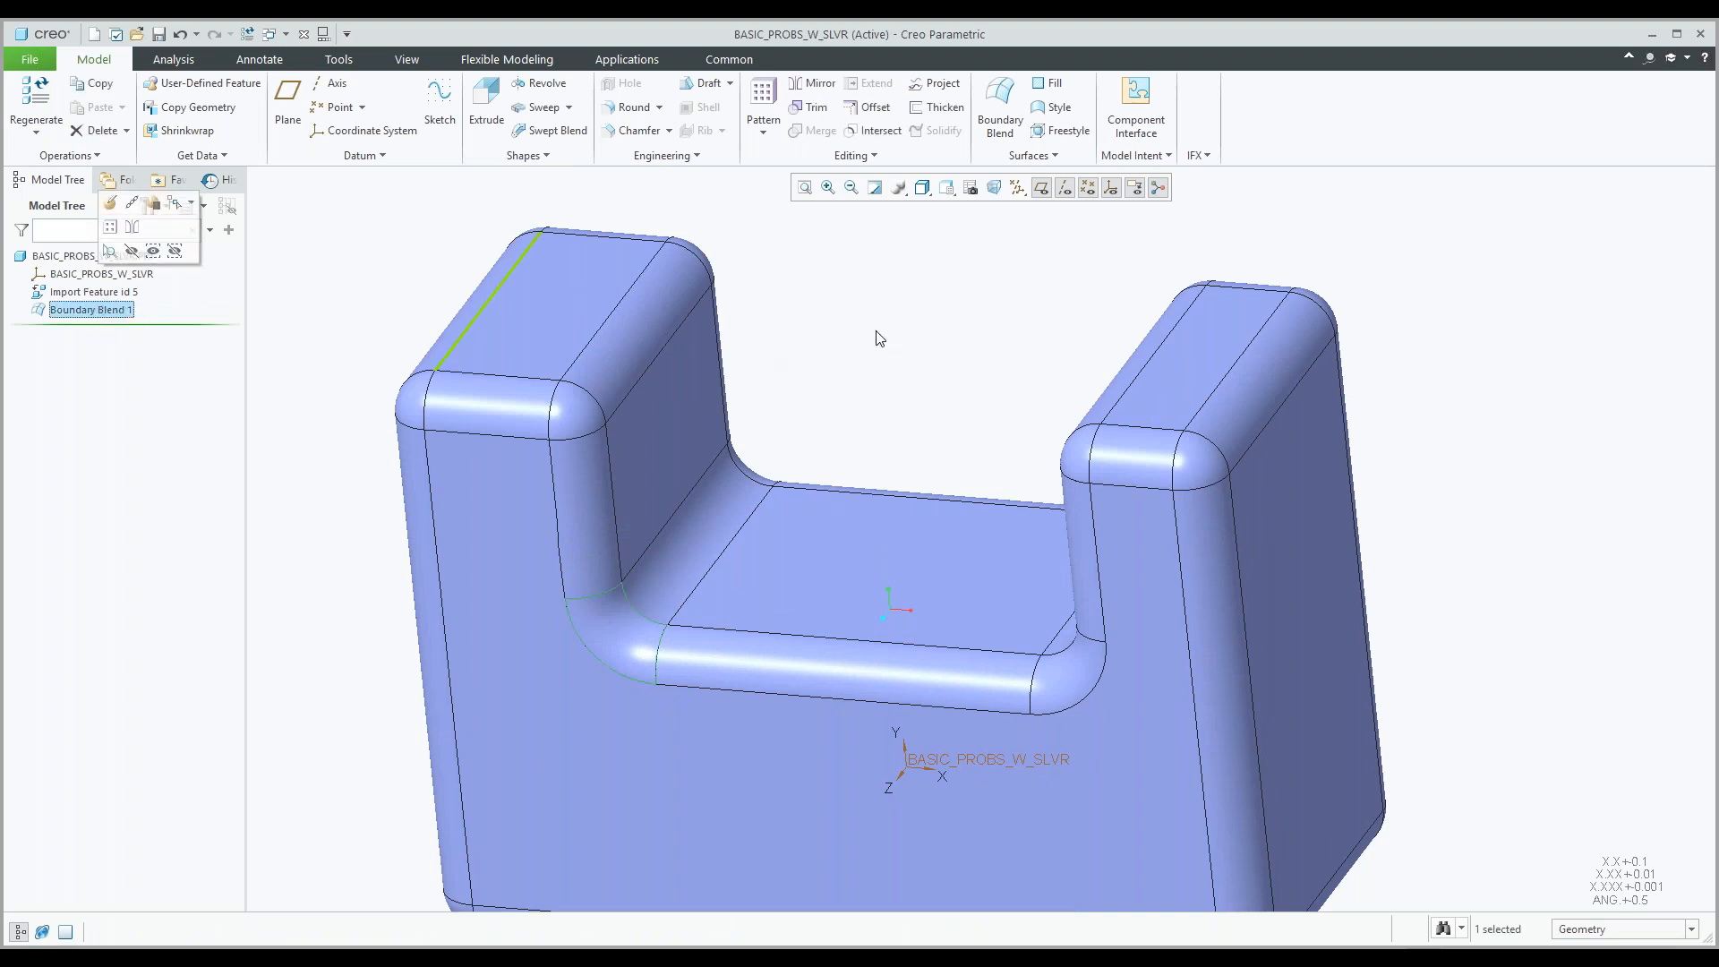
pyautogui.click(855, 155)
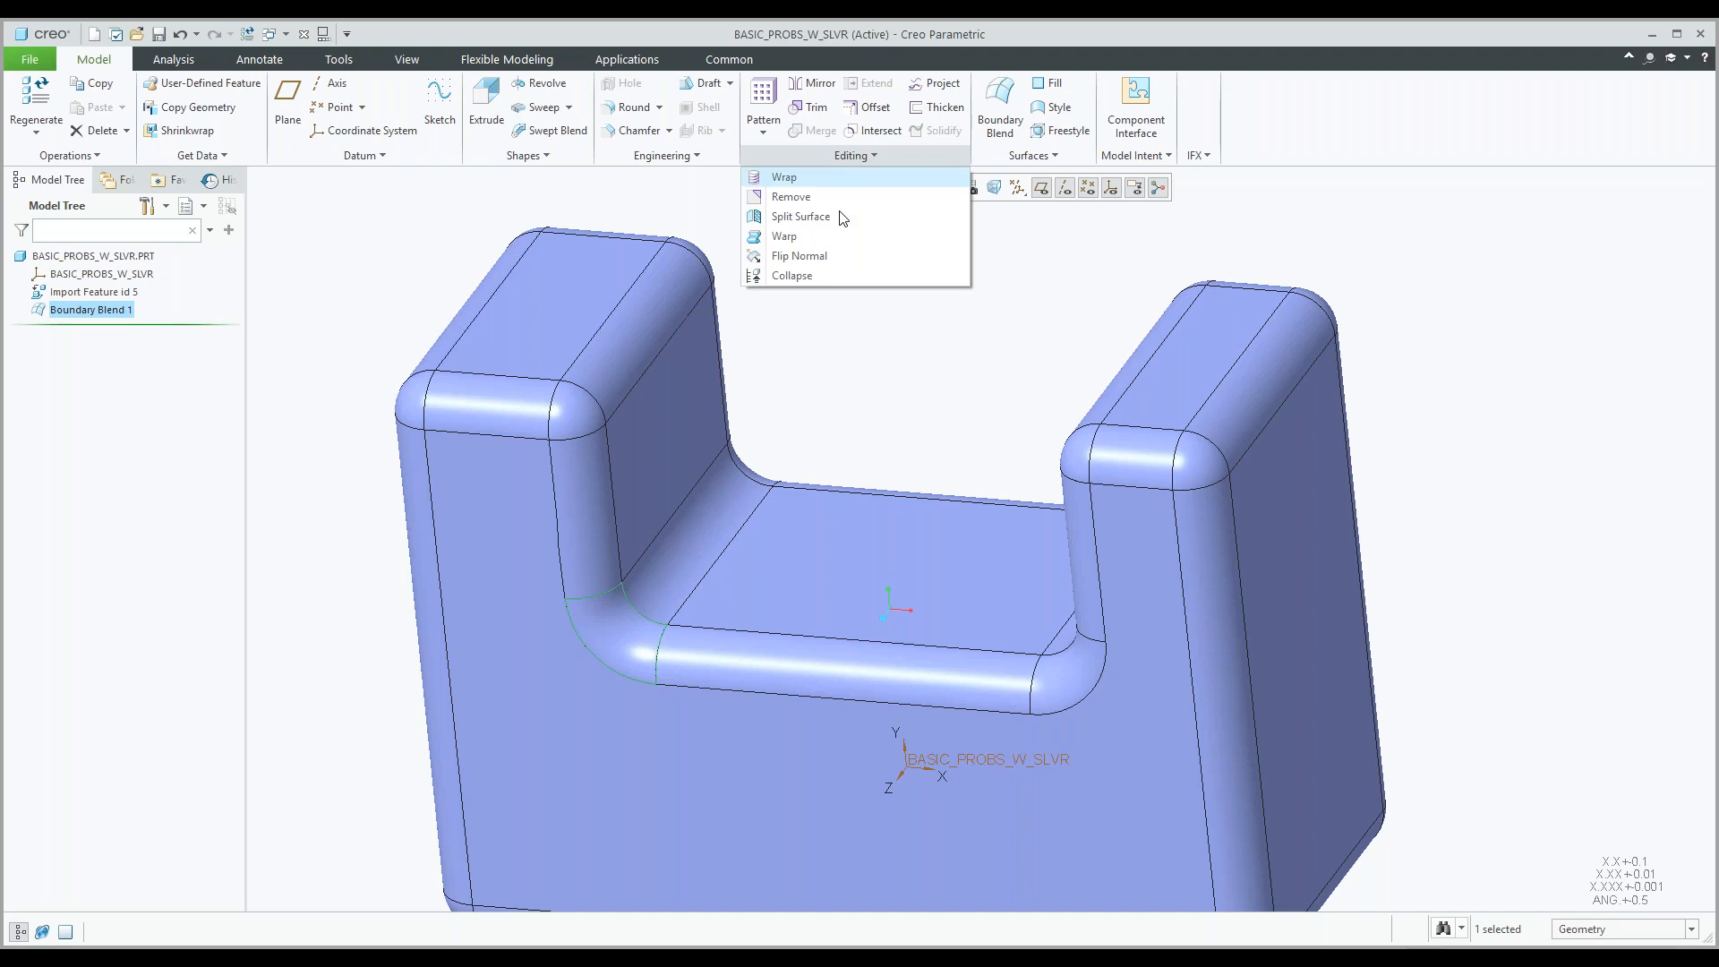
pyautogui.click(787, 275)
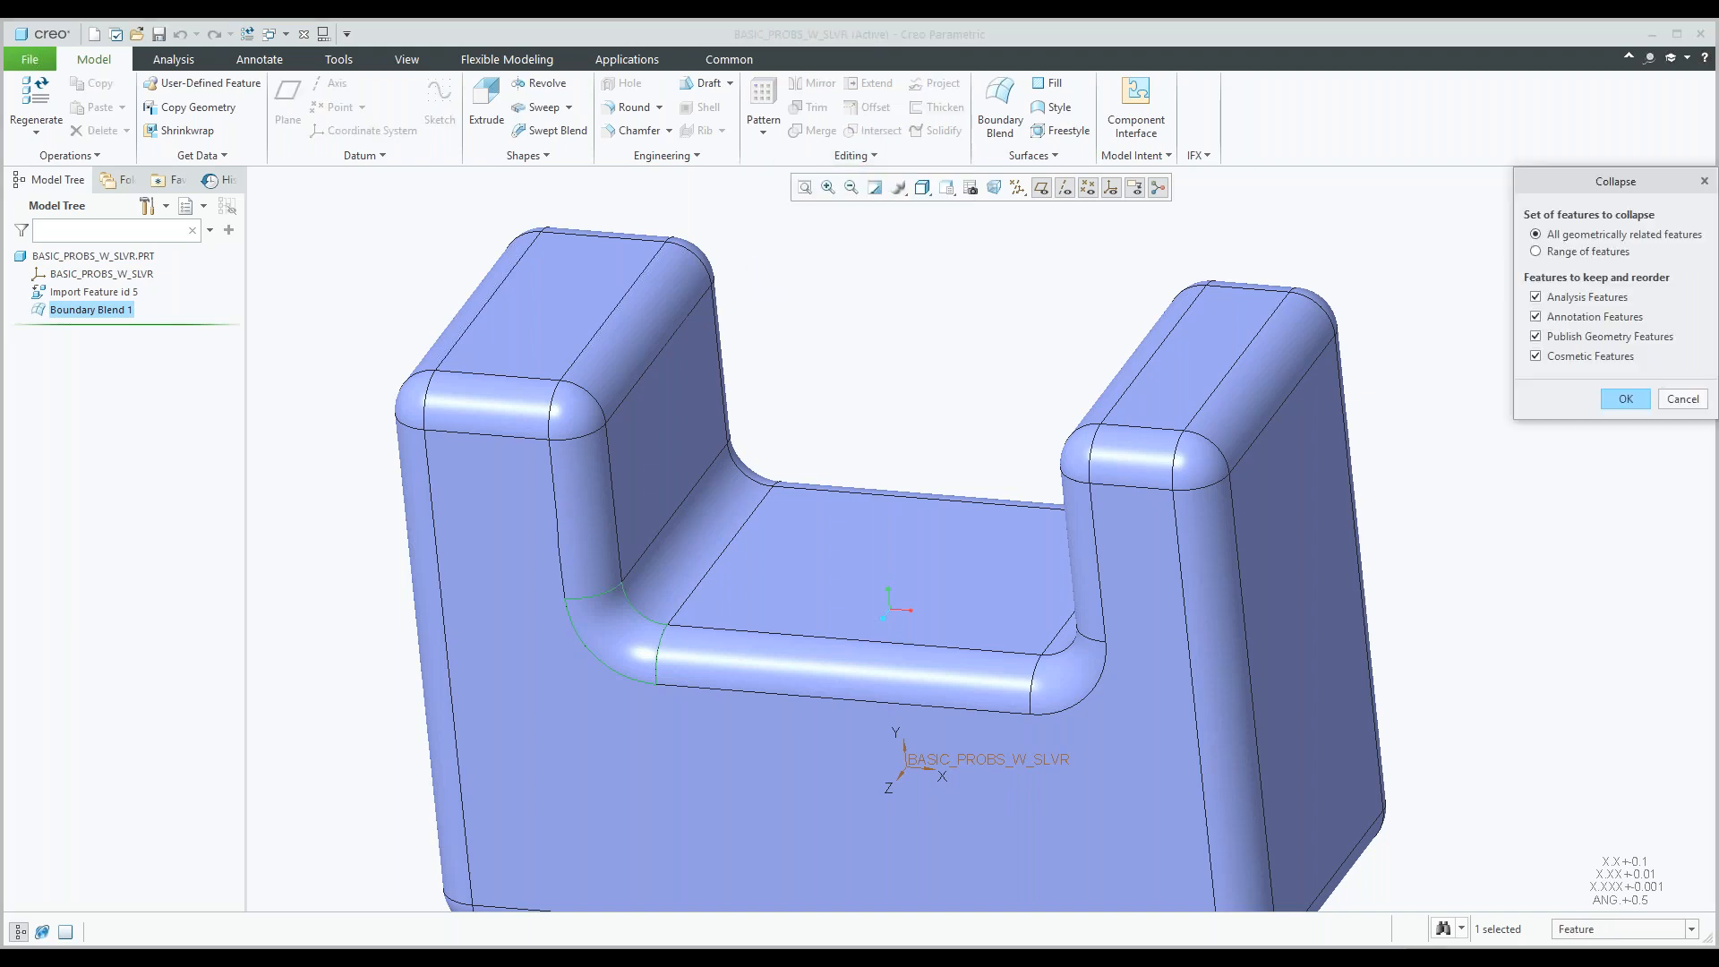
pyautogui.click(106, 294)
pyautogui.click(1625, 400)
pyautogui.click(953, 525)
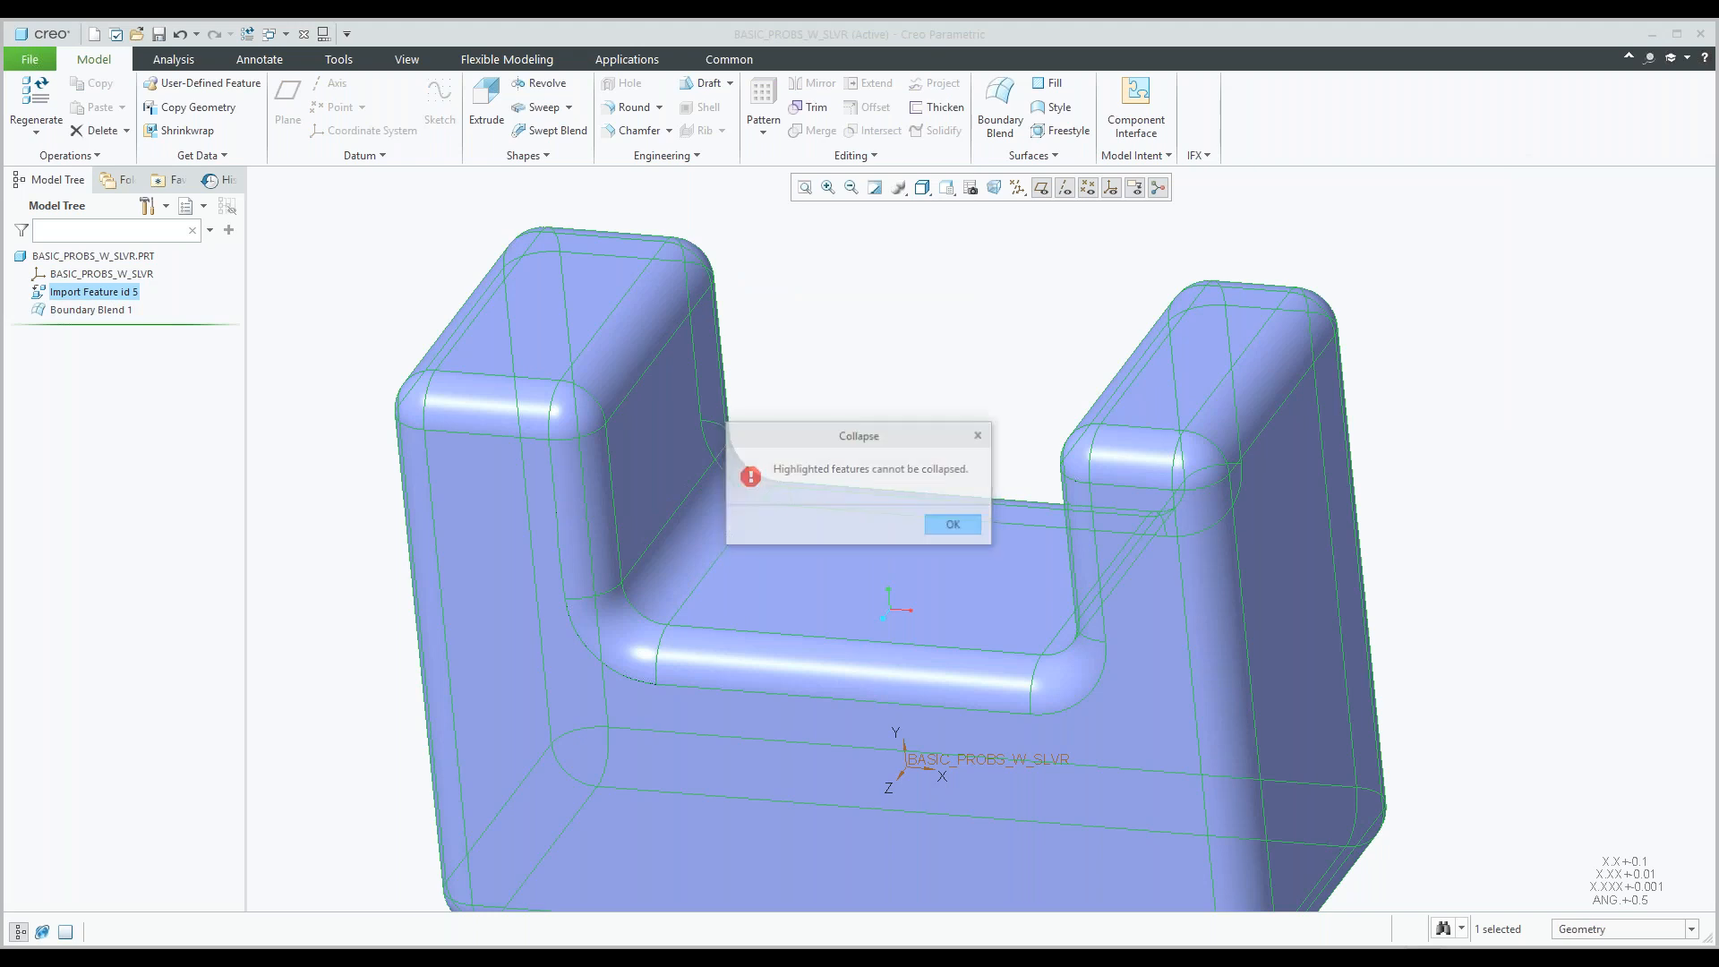
# Collapse Boundary Blend 1 with the Collapse command, keeping and reordering analysis, annotation, publish geometry and cosmetic features.
pyautogui.click(63, 311)
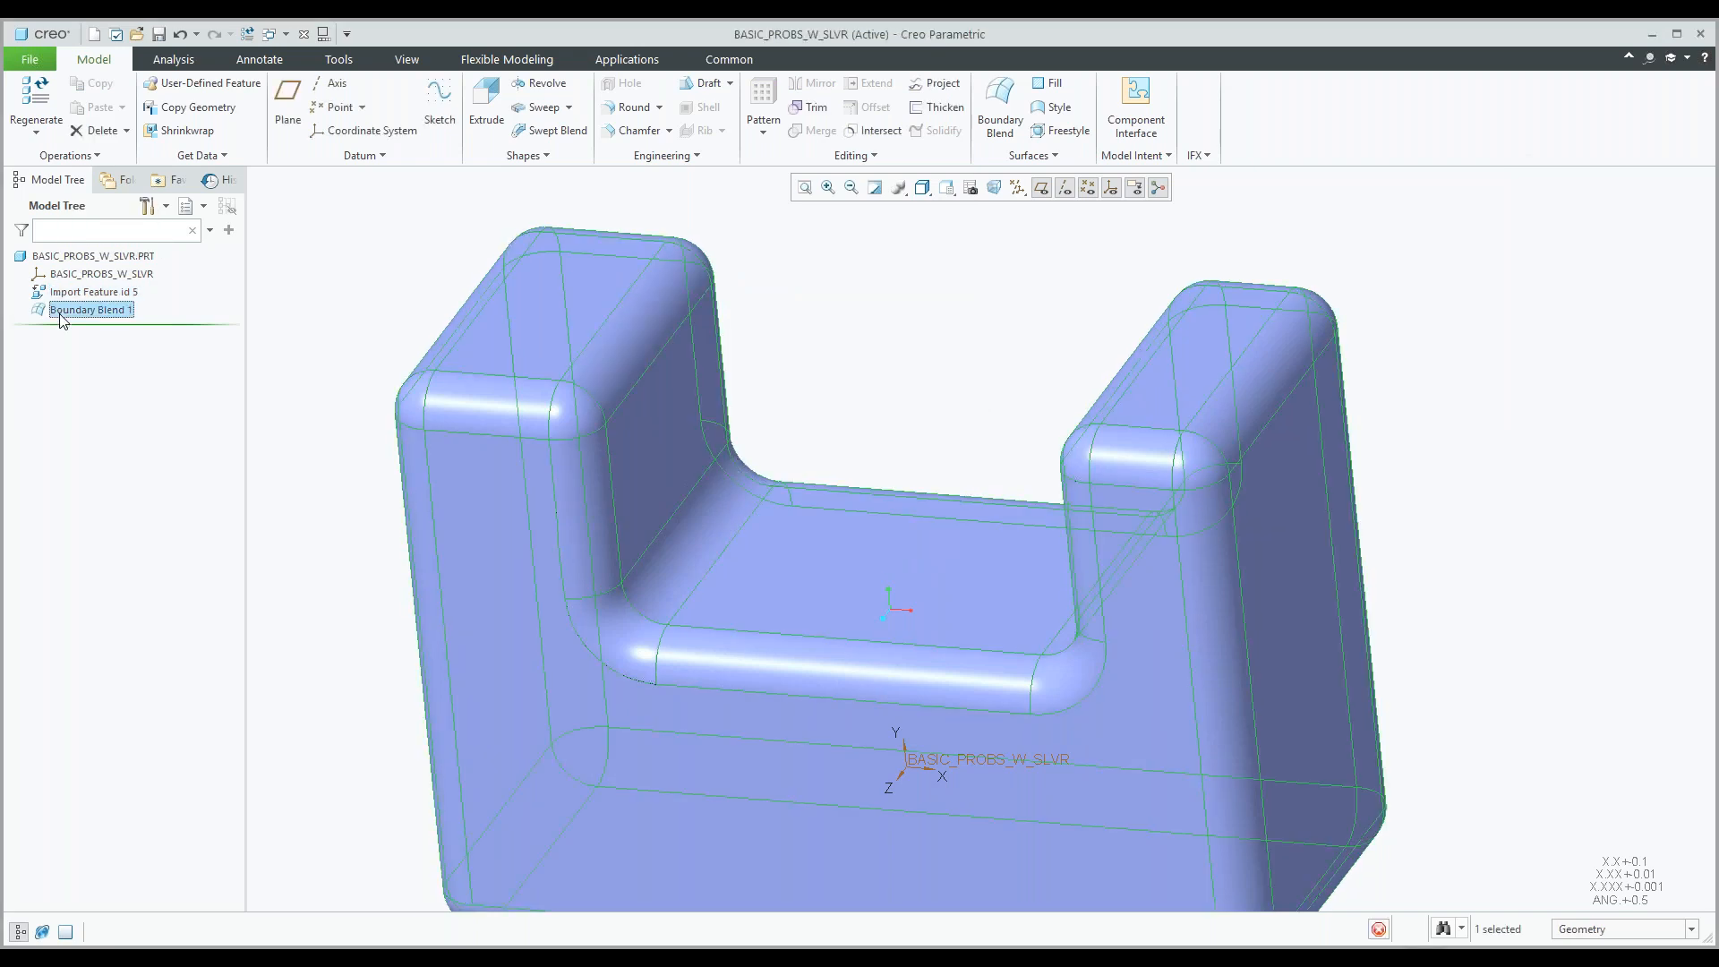
pyautogui.click(855, 155)
pyautogui.click(899, 271)
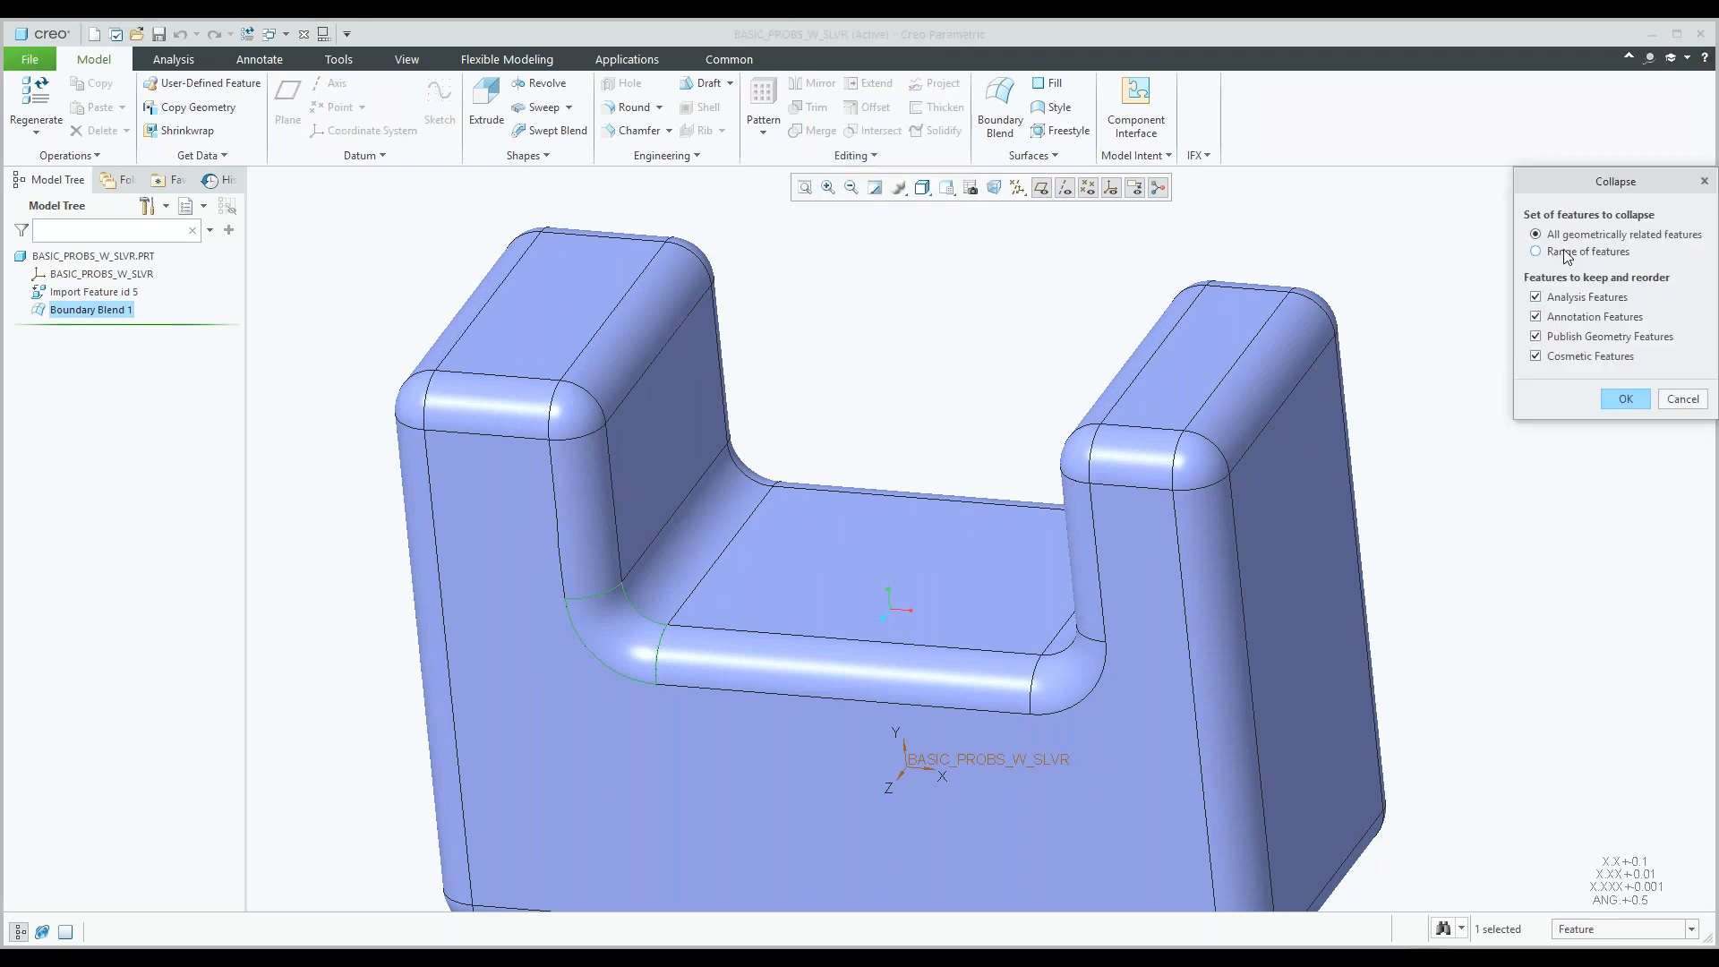
pyautogui.click(1625, 399)
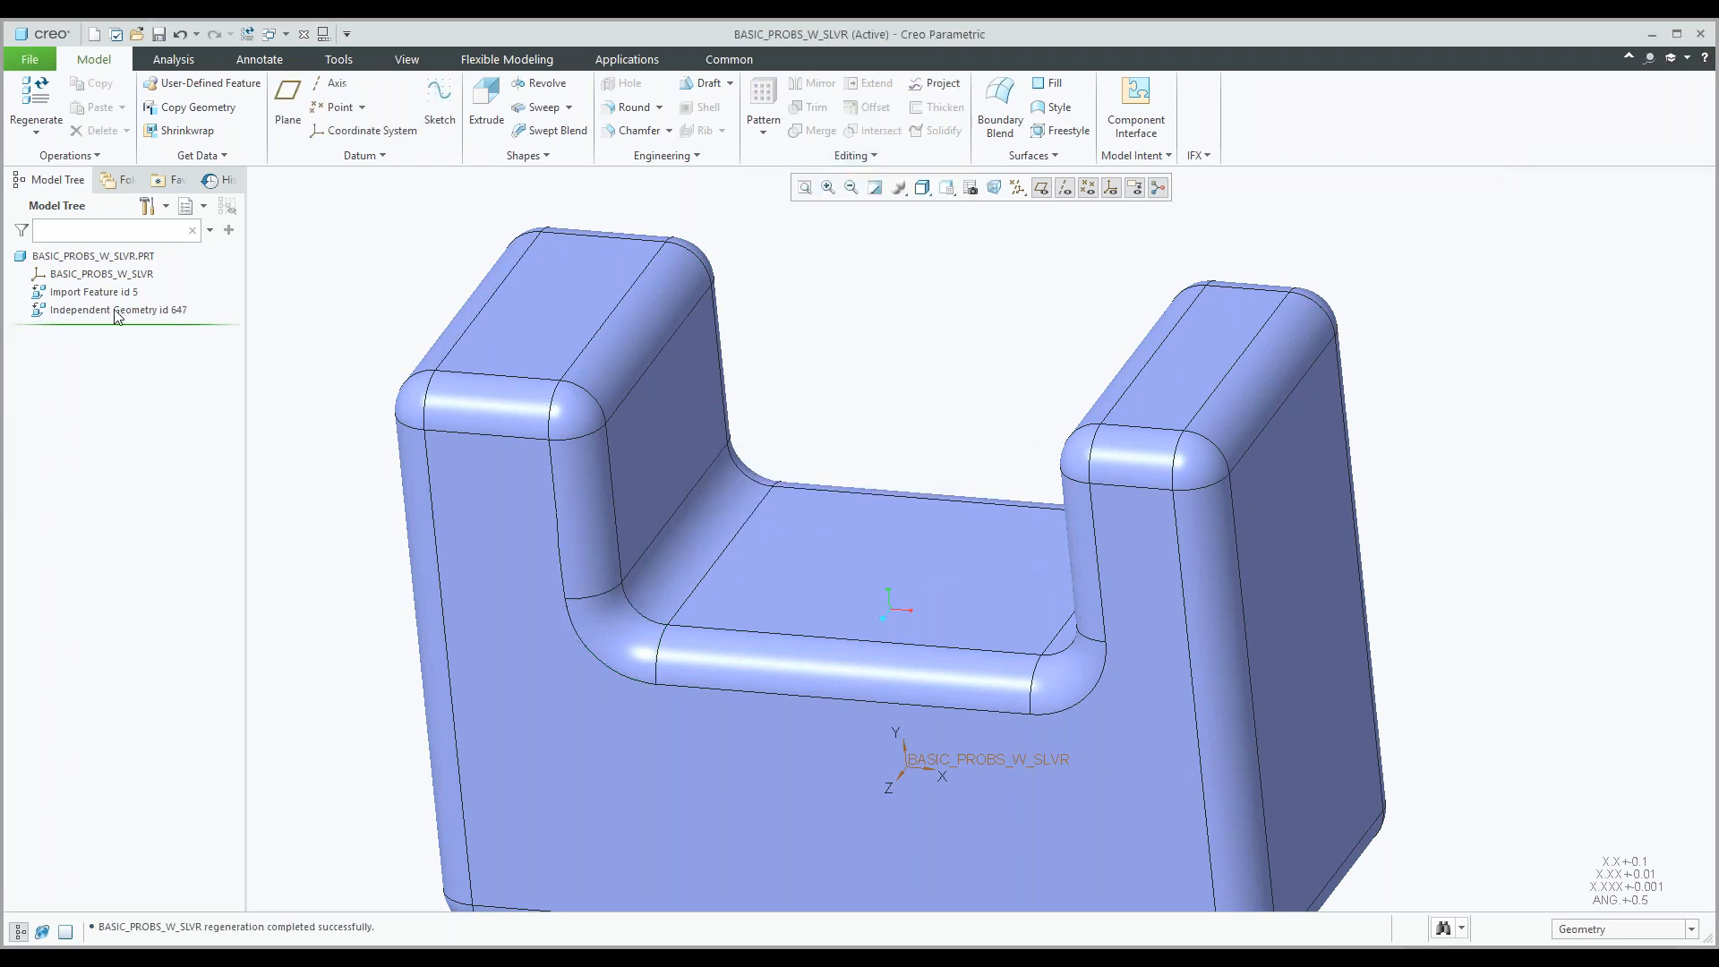
# Delete the collapsed independent geometry feature at the notch corner.
pyautogui.click(116, 313)
pyautogui.rightClick(120, 313)
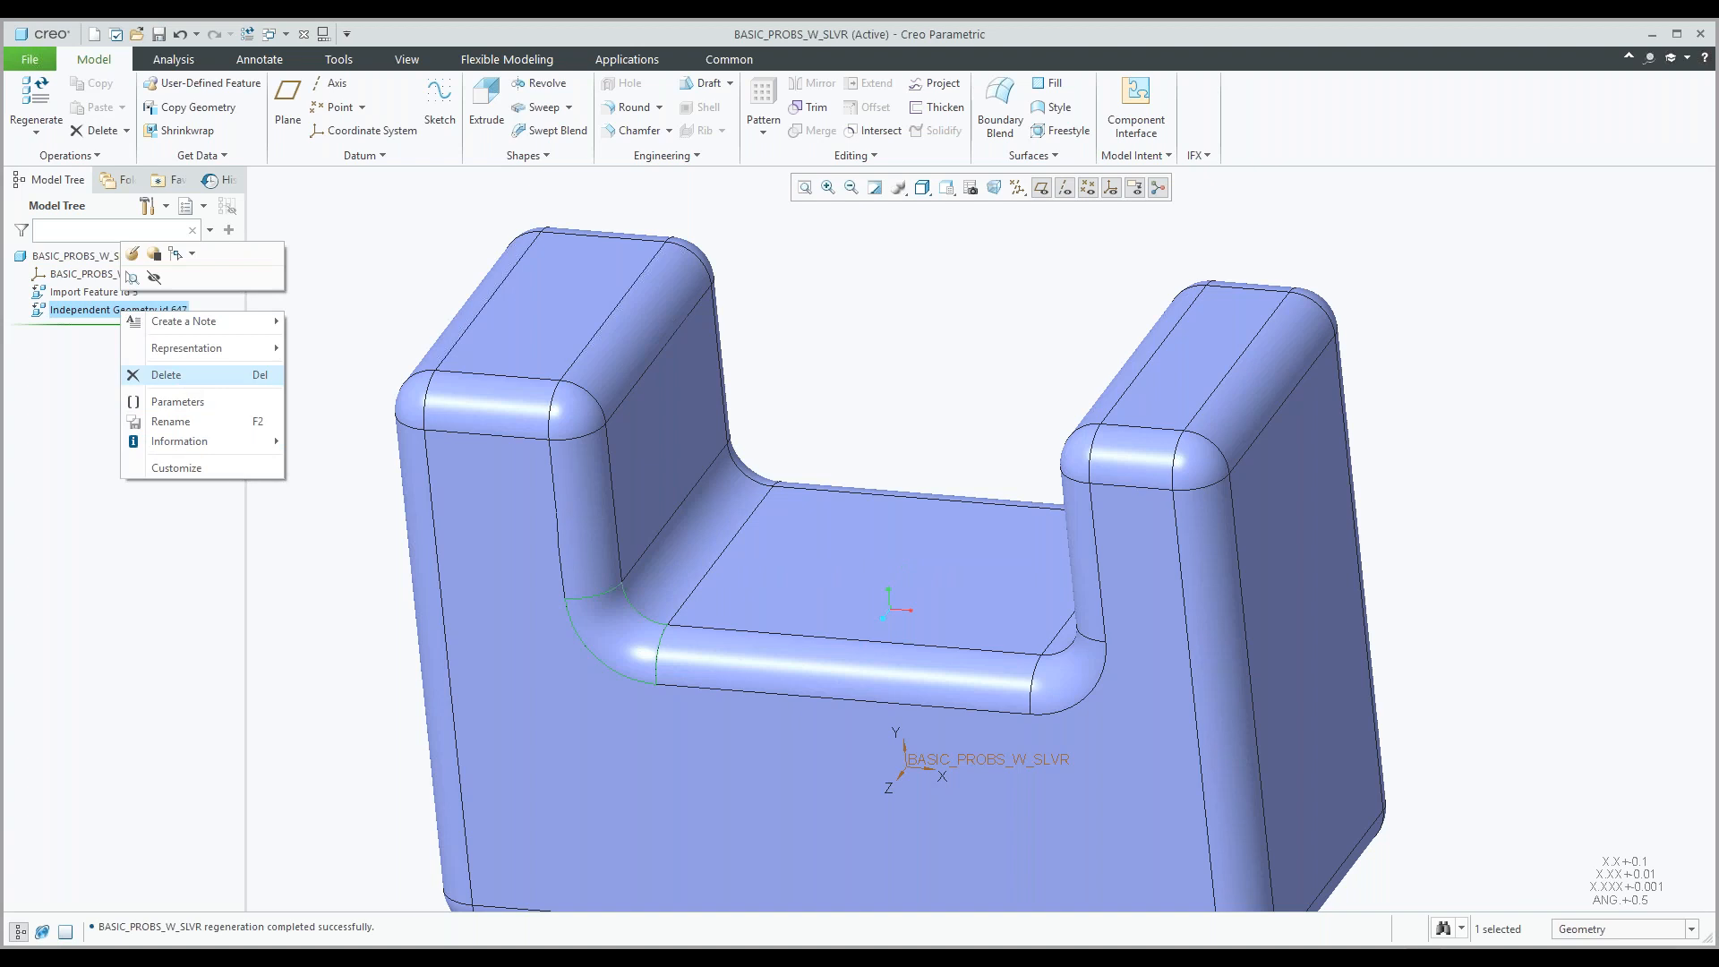
pyautogui.click(166, 375)
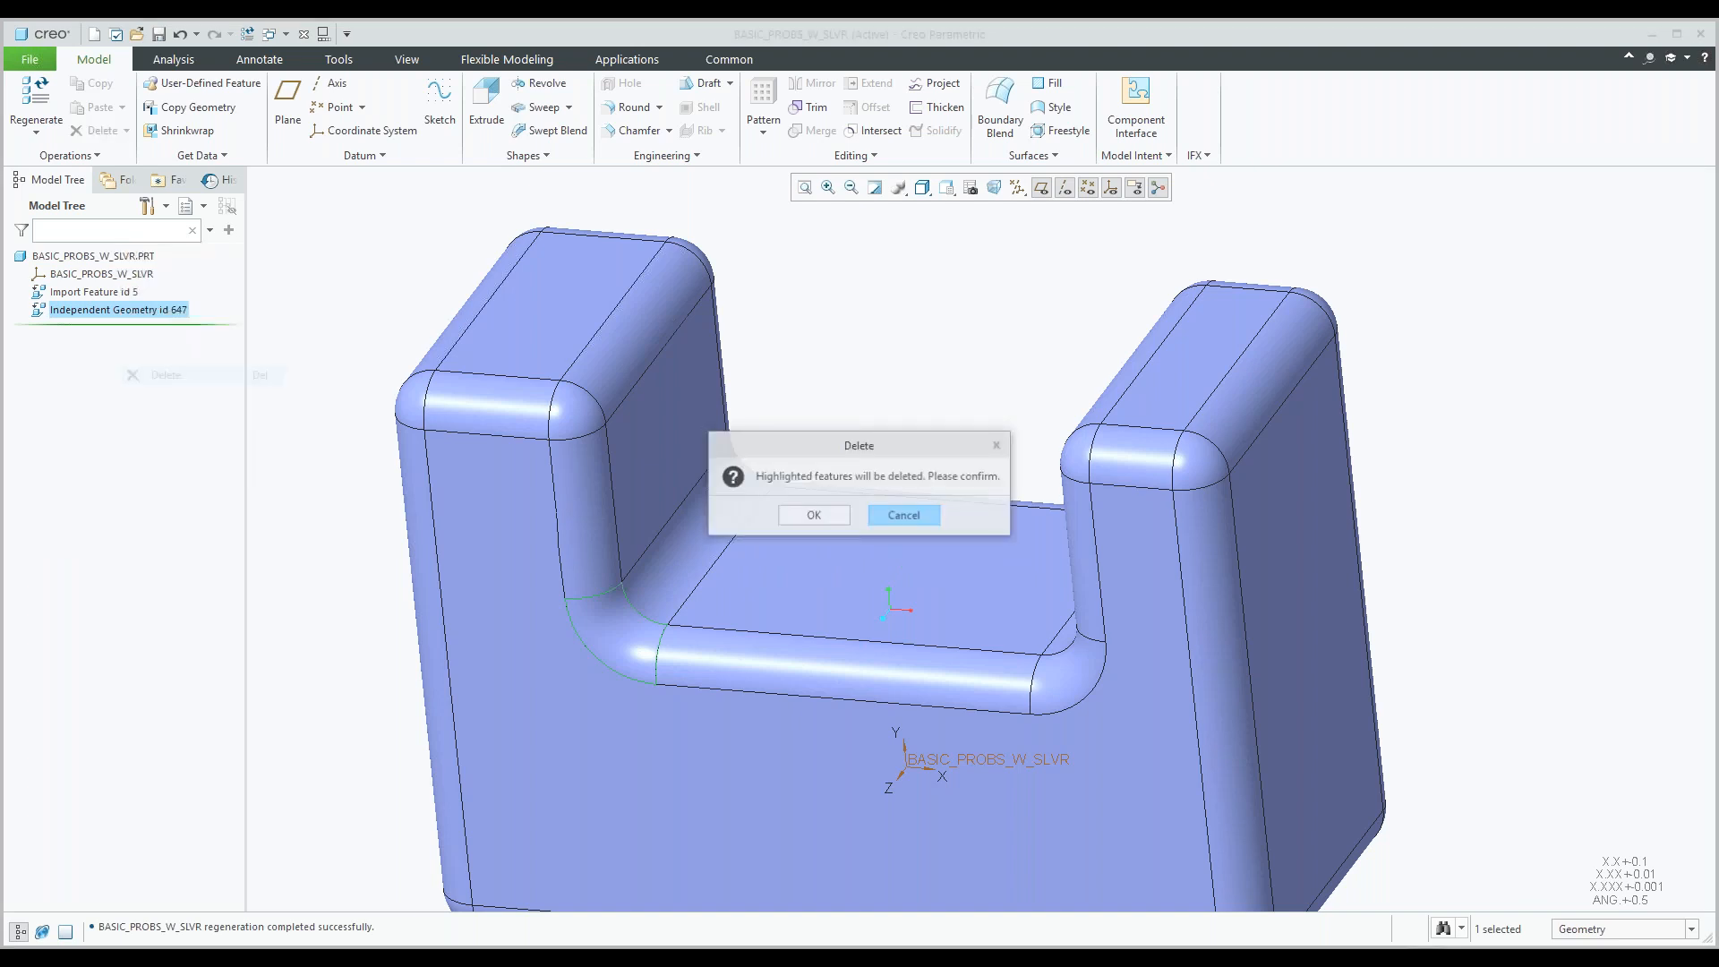
pyautogui.click(814, 515)
# Start a boundary blend at the open front notch corner with its two end arcs as first-direction chains.
pyautogui.click(1000, 108)
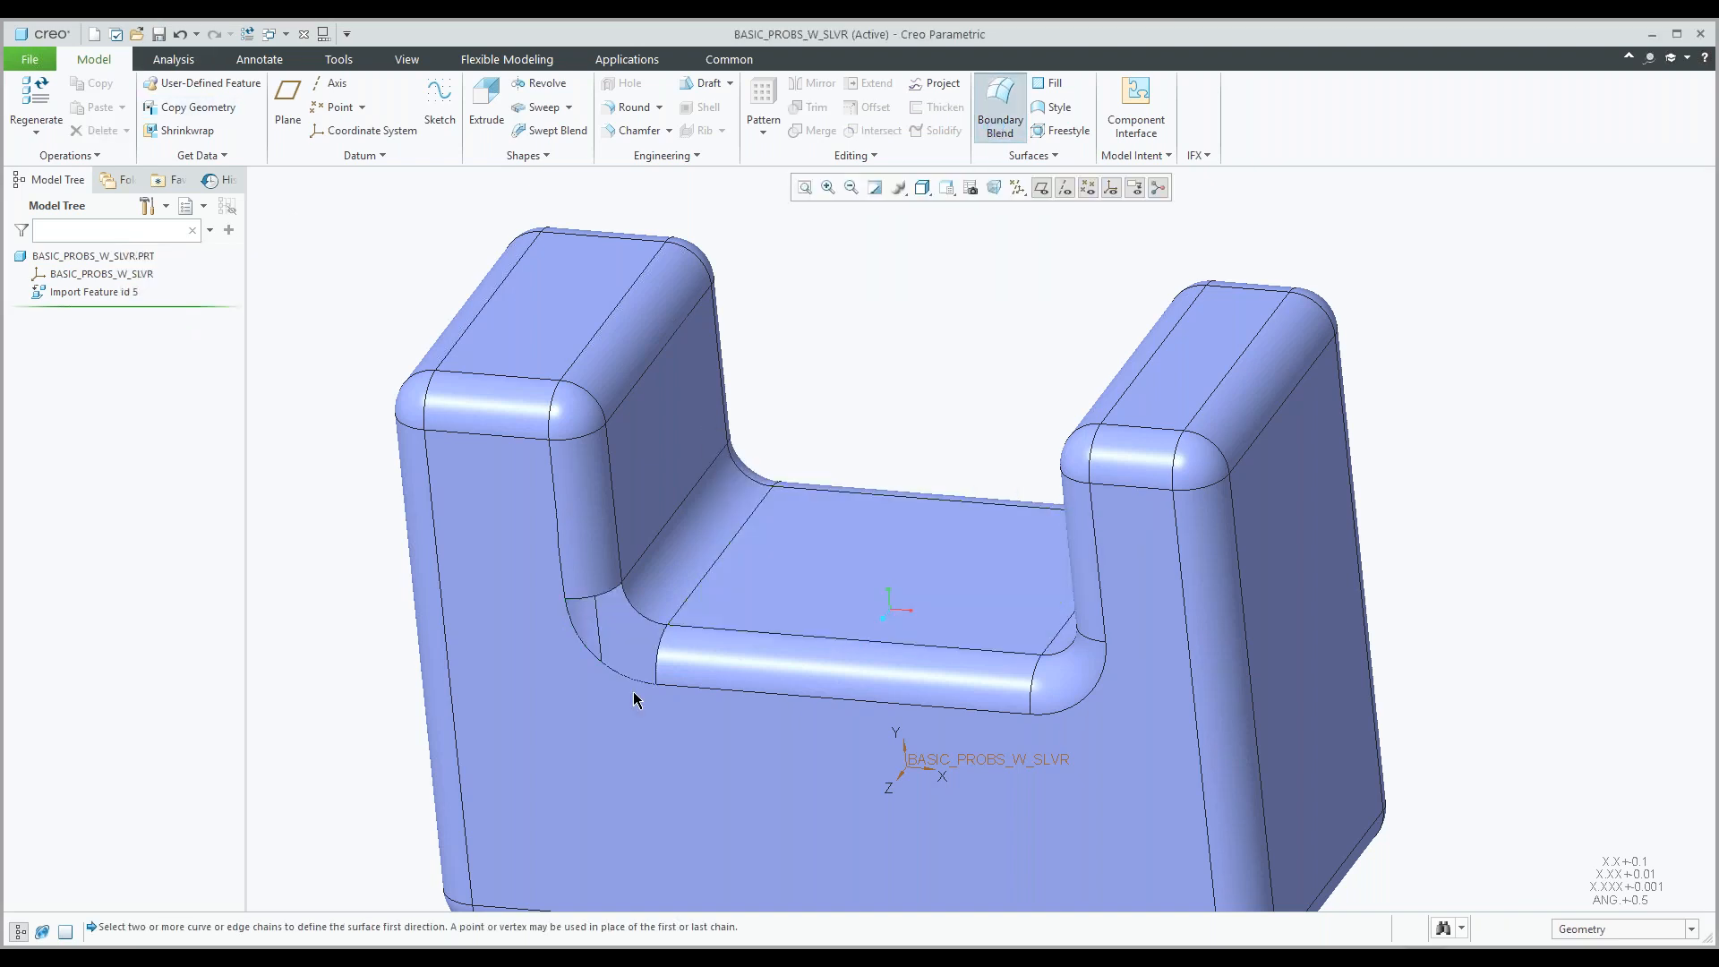
pyautogui.click(593, 592)
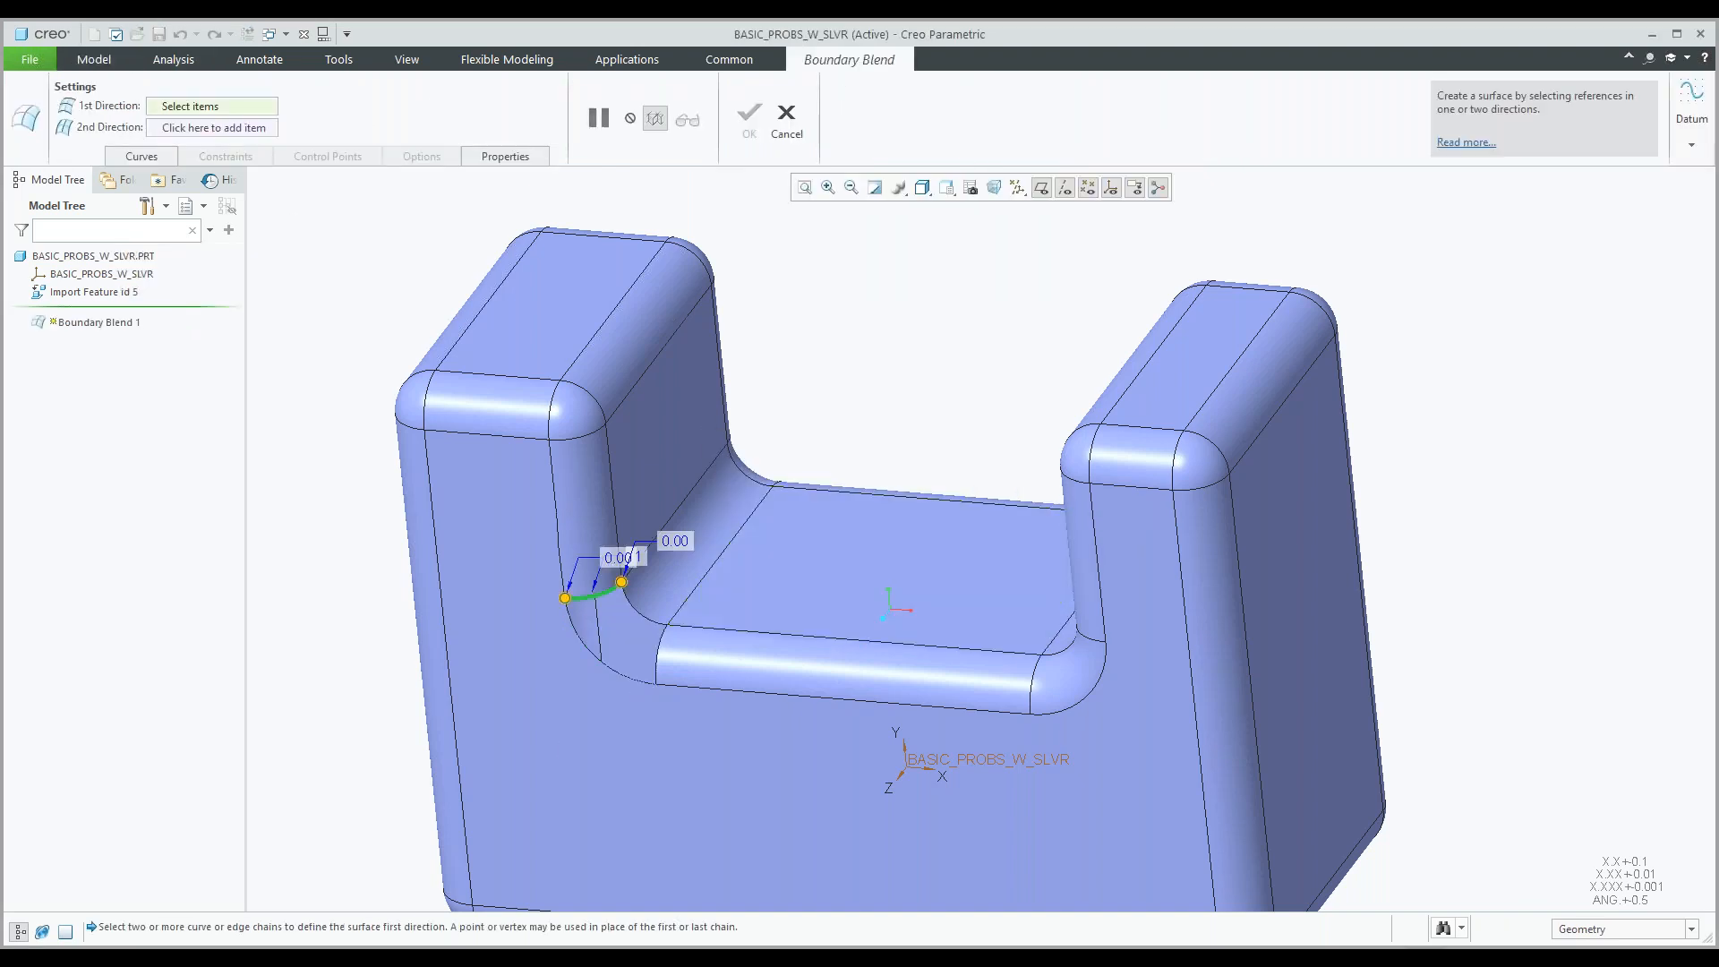
pyautogui.rightClick(889, 376)
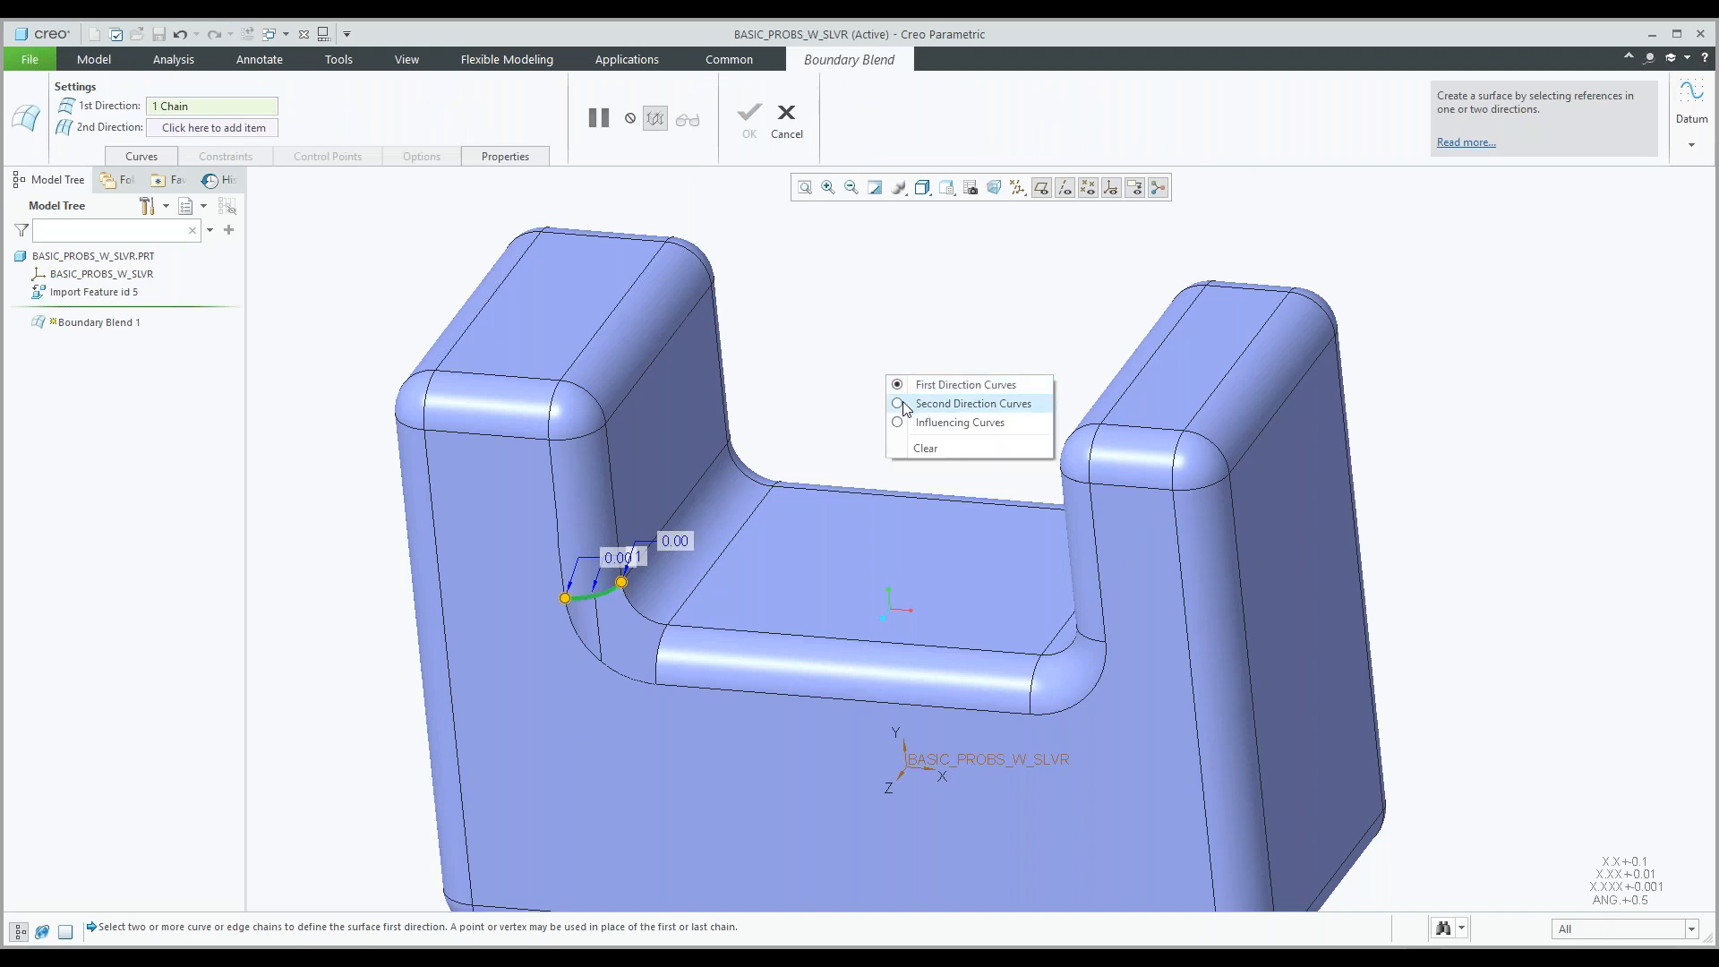
pyautogui.click(971, 403)
pyautogui.click(660, 653)
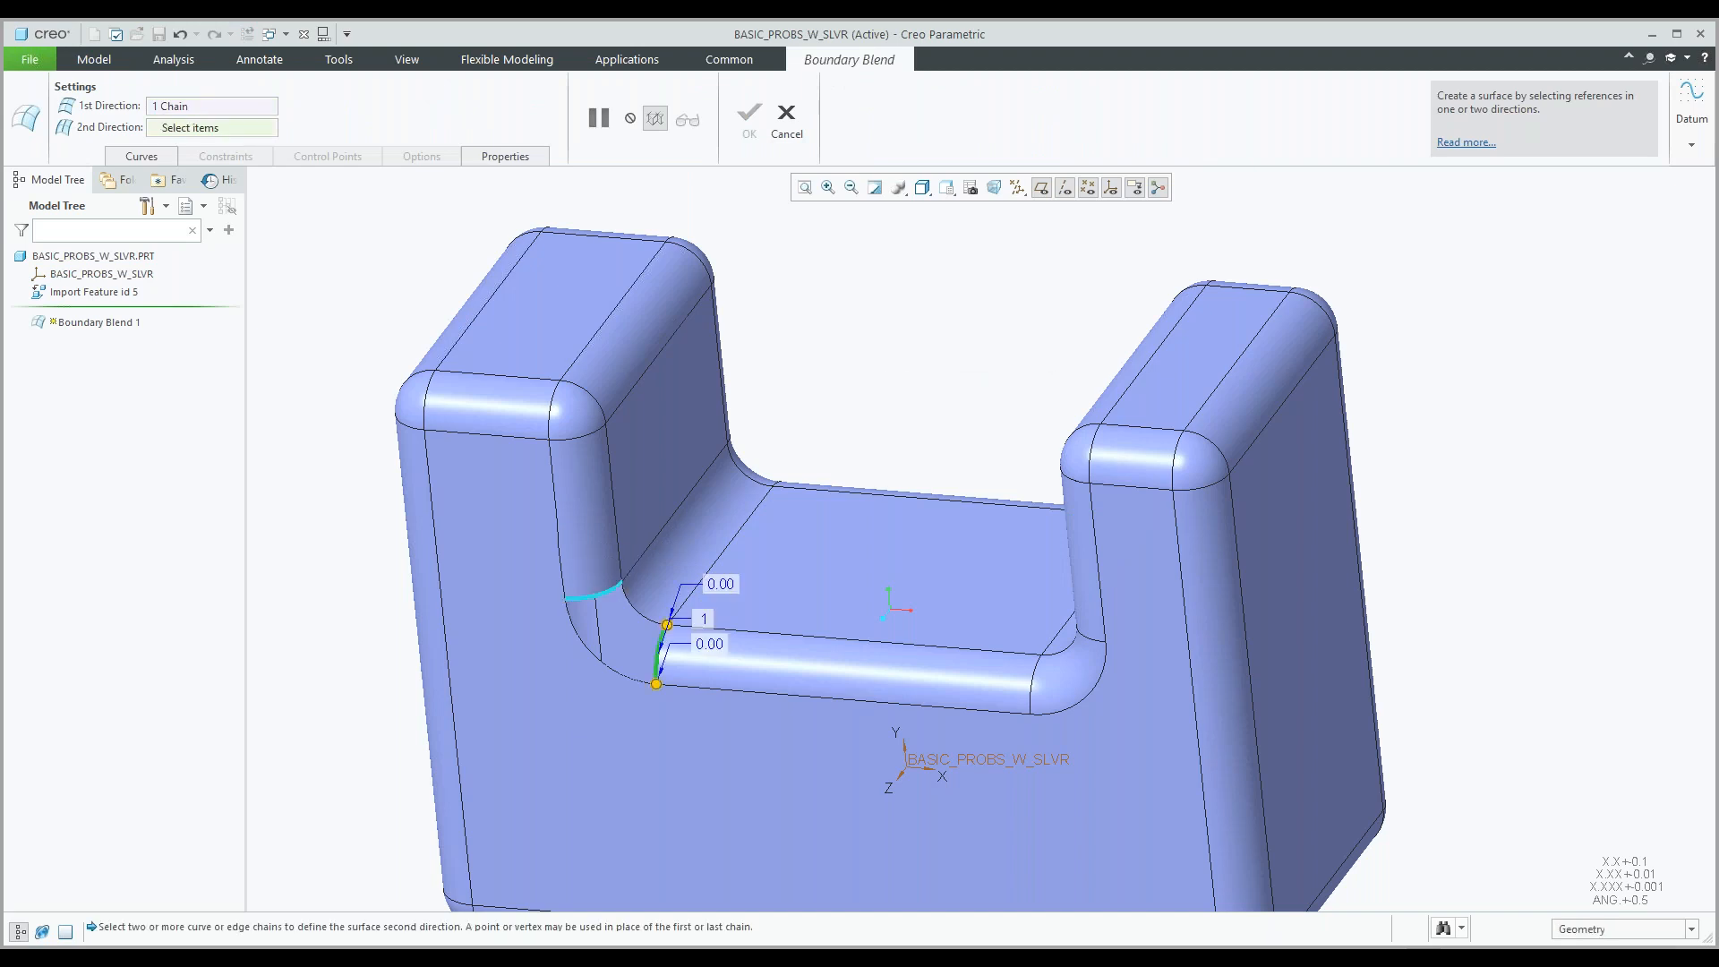
pyautogui.rightClick(895, 374)
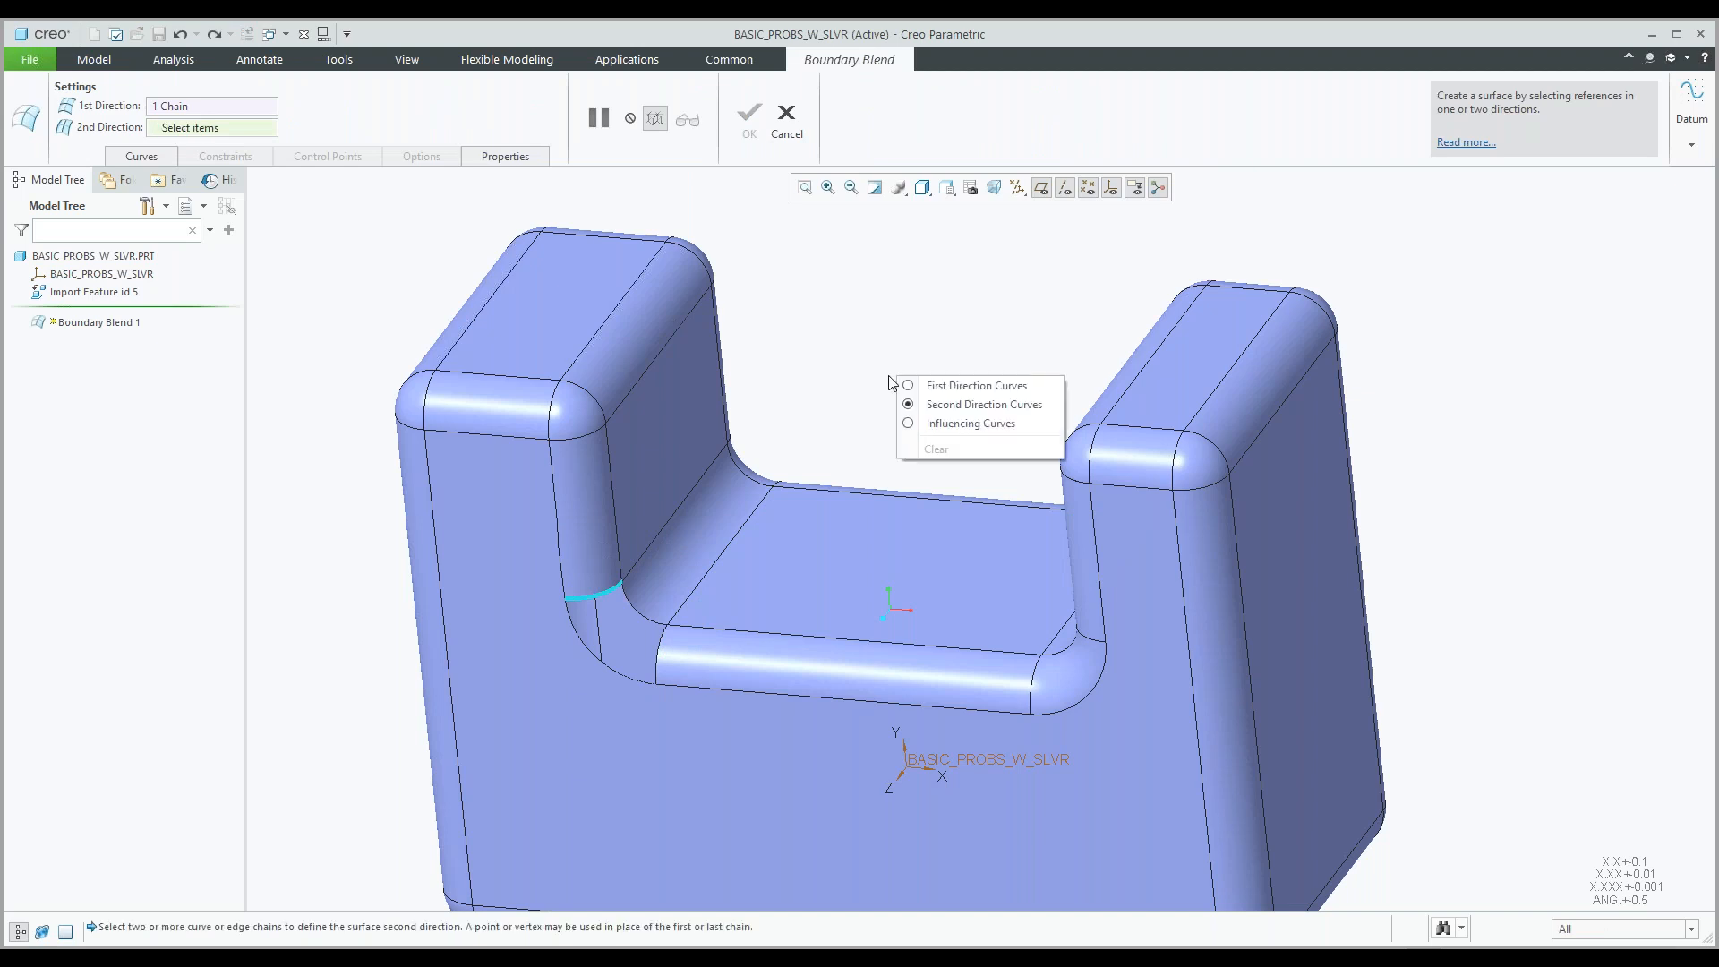
pyautogui.click(949, 386)
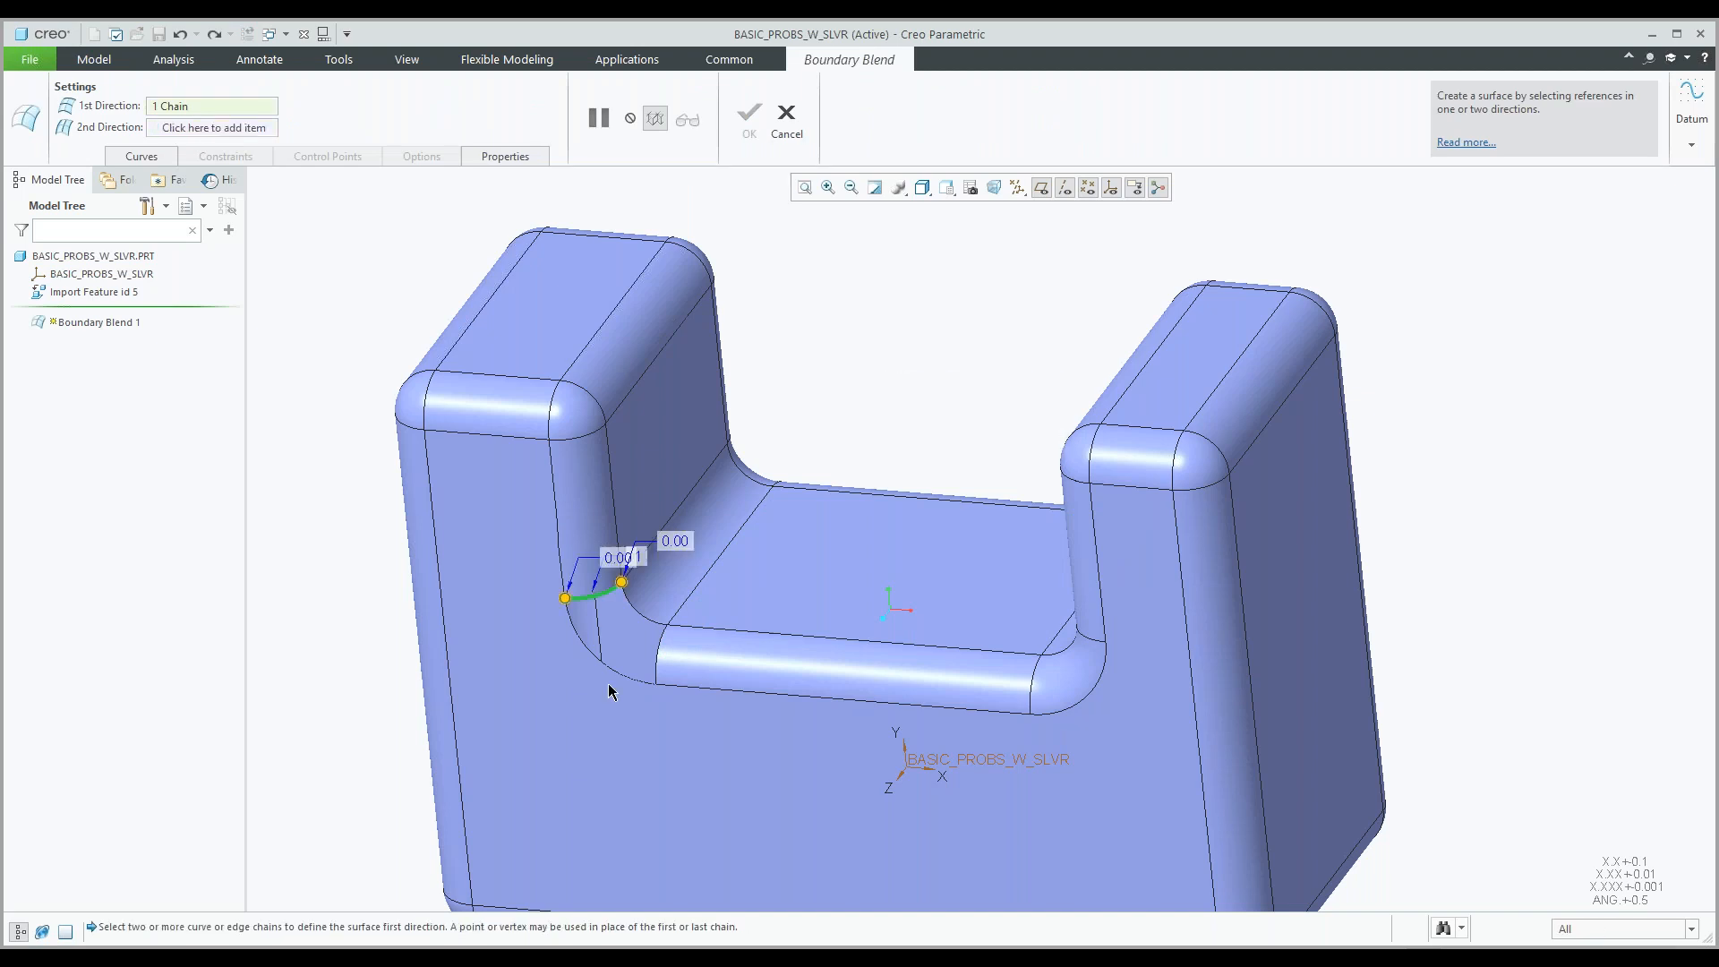
pyautogui.keyDown('ctrl'); pyautogui.click(656, 667); pyautogui.keyUp('ctrl')
# Add the corner's inner and outer curved edges as second-direction chains and complete the boundary blend.
pyautogui.rightClick(837, 349)
pyautogui.click(895, 374)
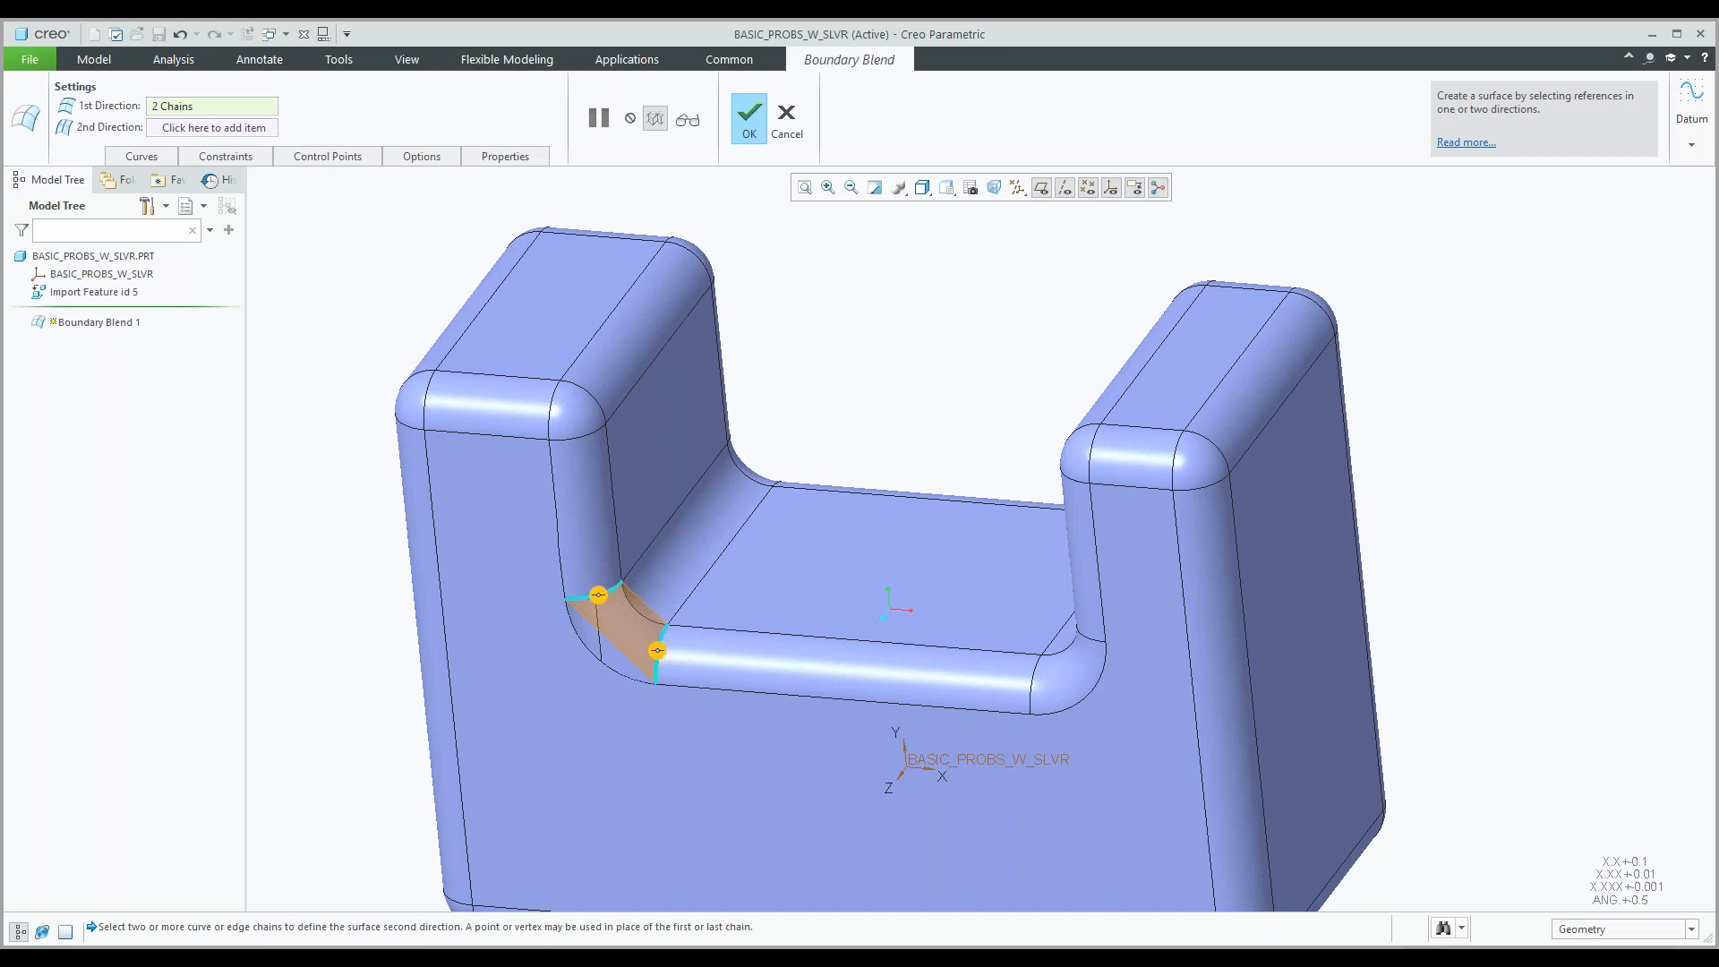
pyautogui.click(640, 612)
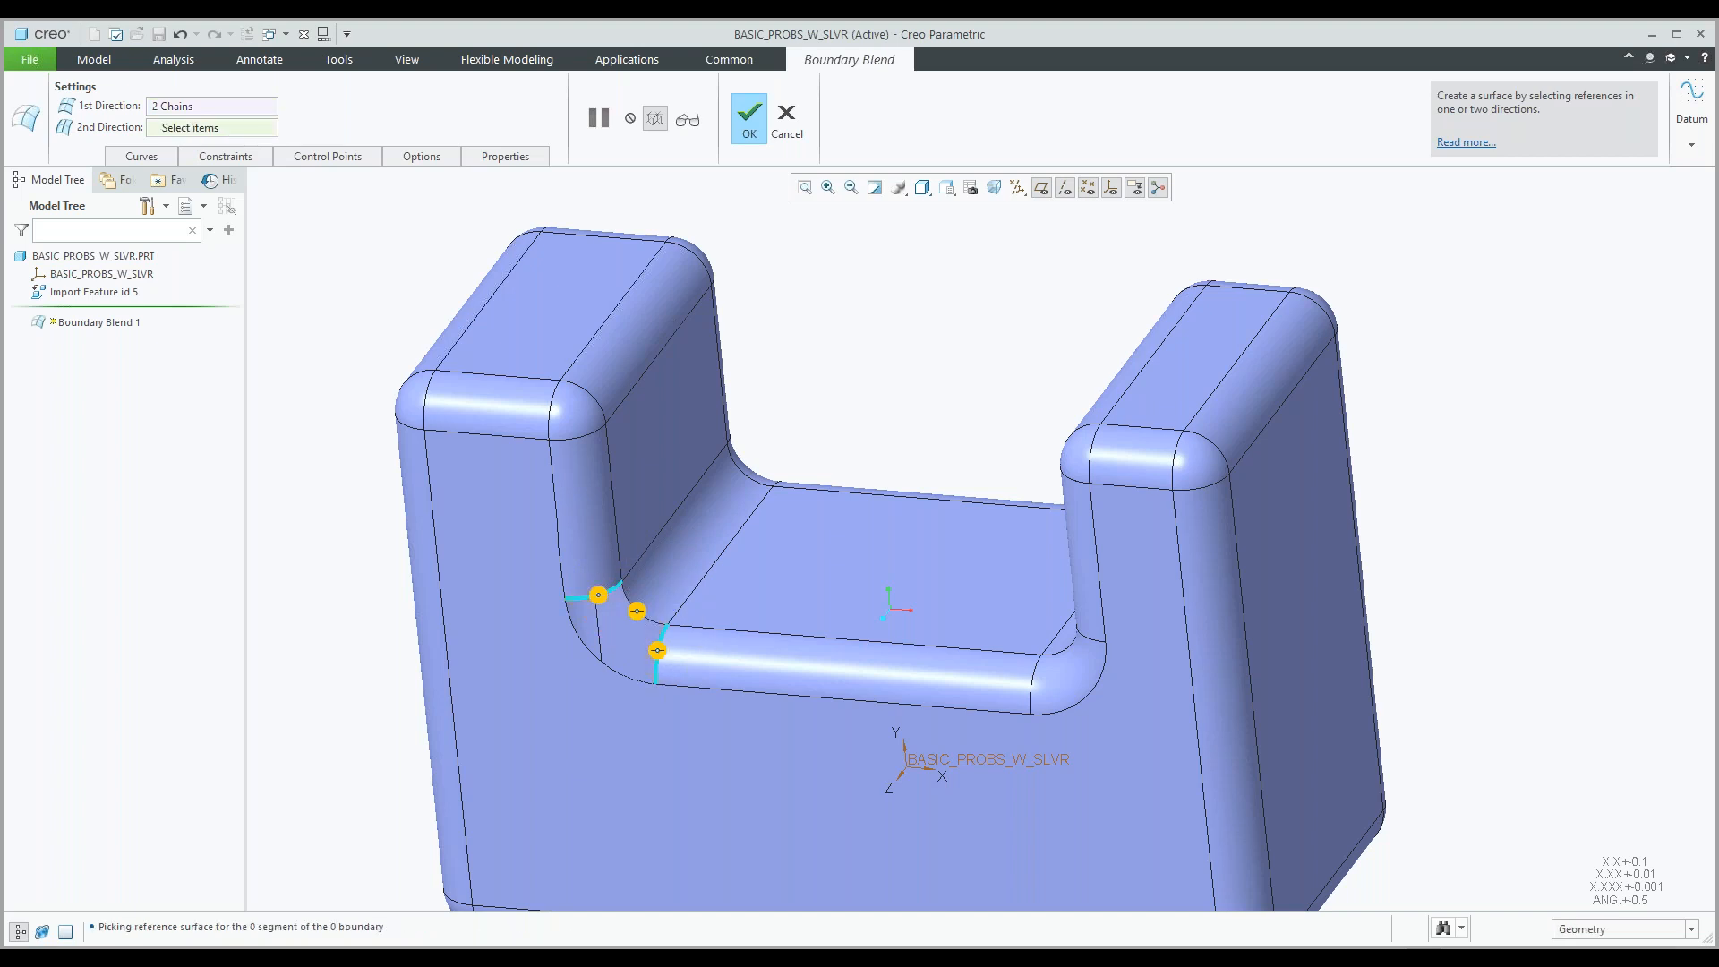
pyautogui.keyDown('ctrl'); pyautogui.click(615, 676); pyautogui.keyUp('ctrl')
pyautogui.middleClick(685, 518)
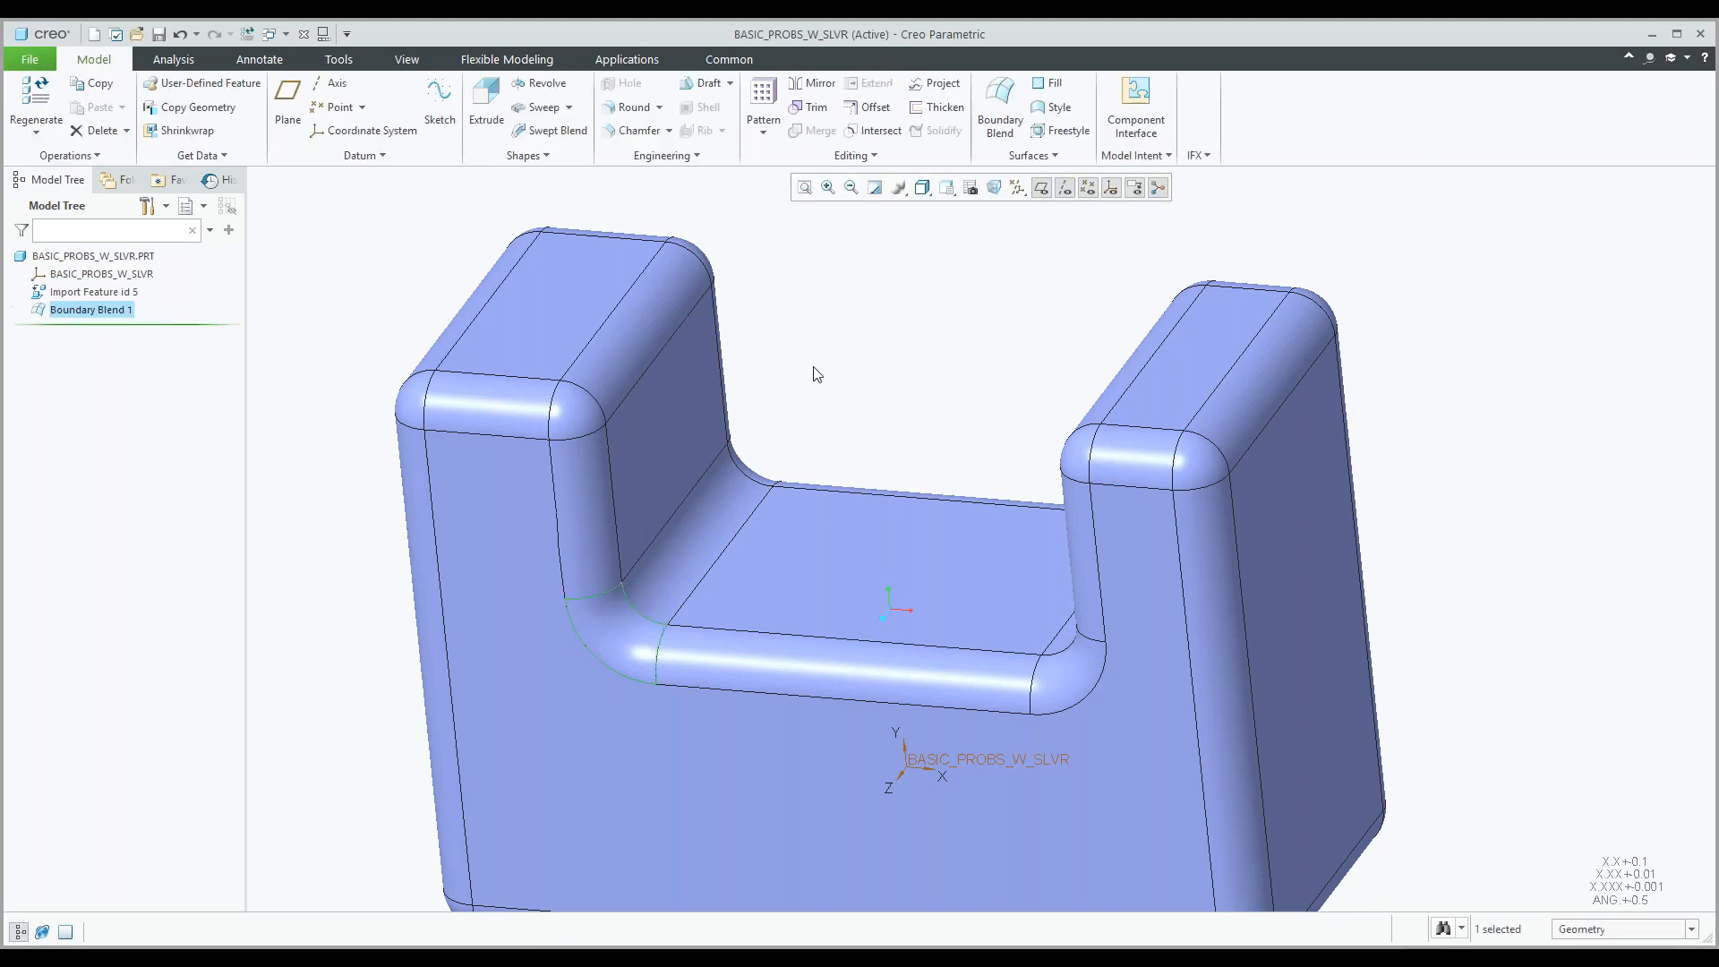
# Collapse the new boundary blend into independent geometry.
pyautogui.click(870, 157)
pyautogui.click(865, 157)
pyautogui.click(841, 276)
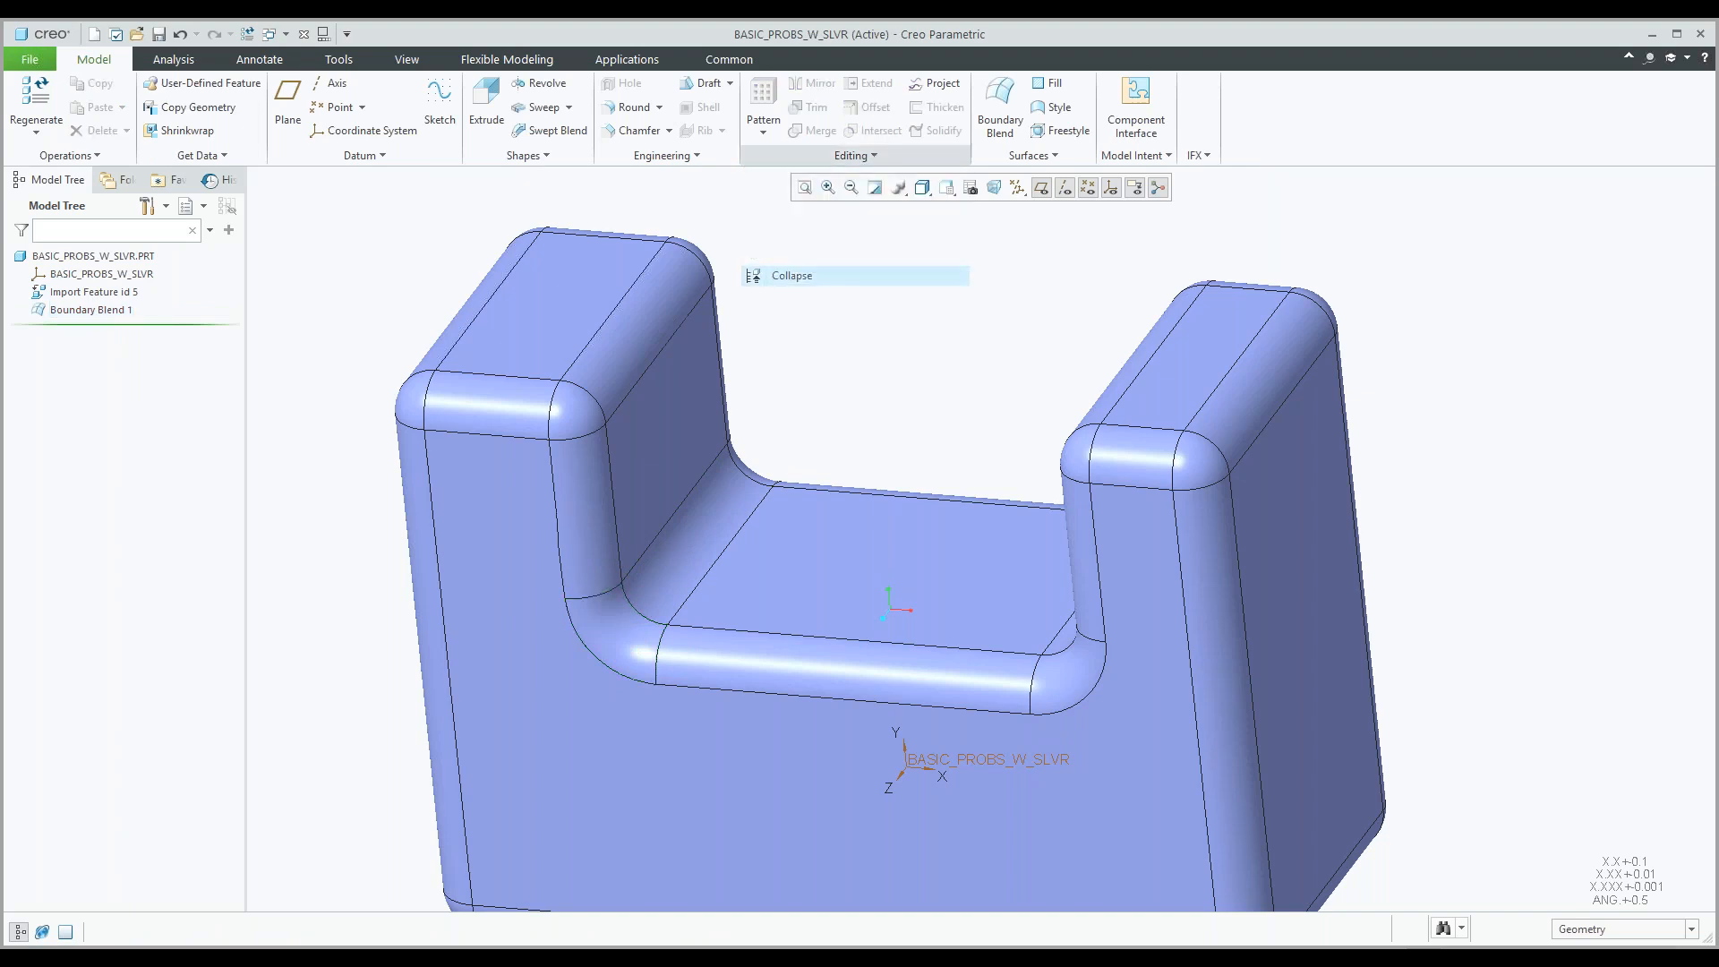
pyautogui.click(90, 308)
pyautogui.click(1623, 399)
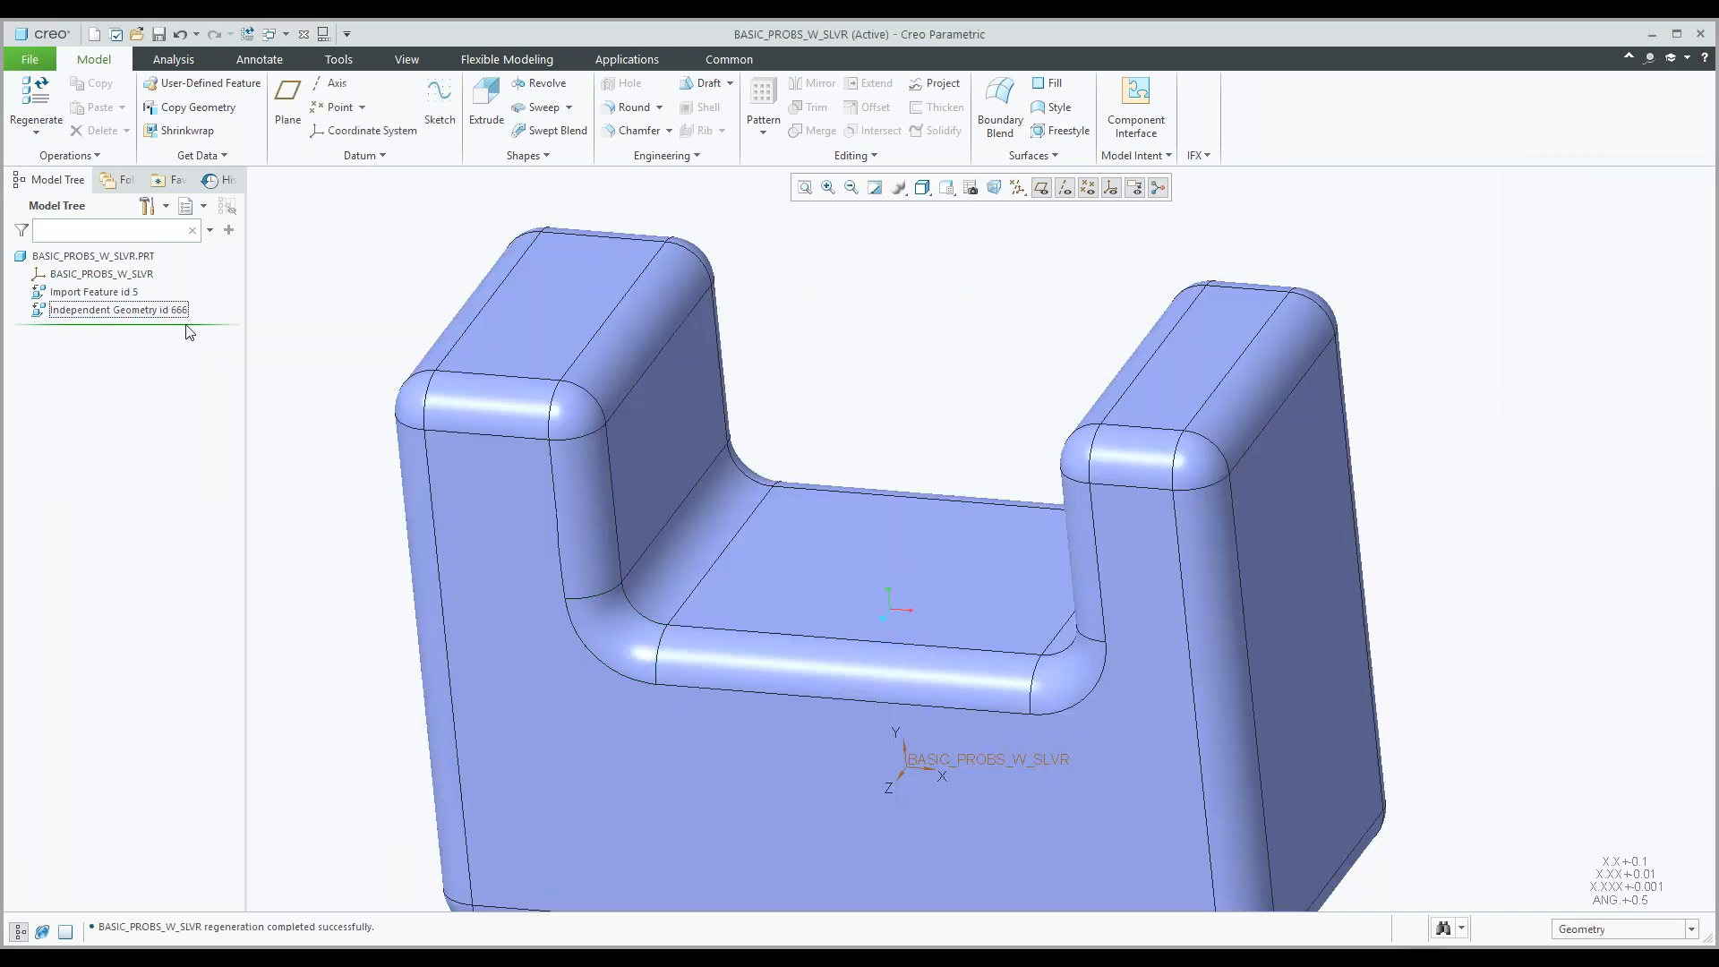
# Delete the independent geometry feature that fills the front notch corner.
pyautogui.rightClick(81, 310)
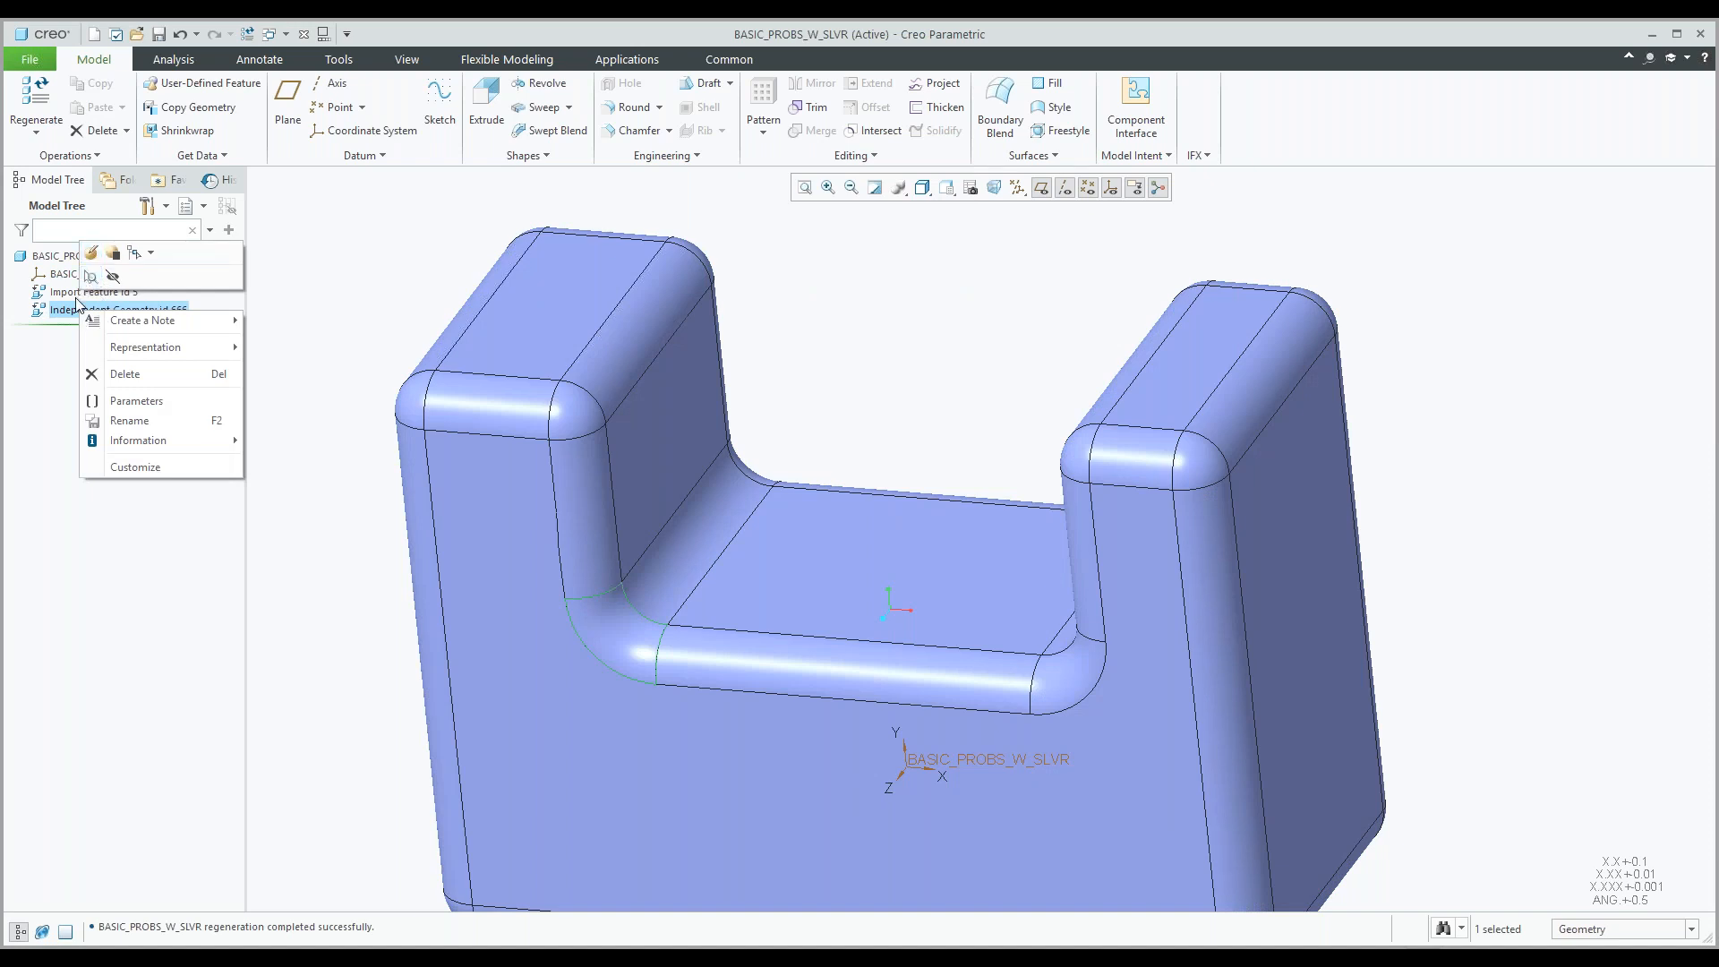
pyautogui.rightClick(65, 308)
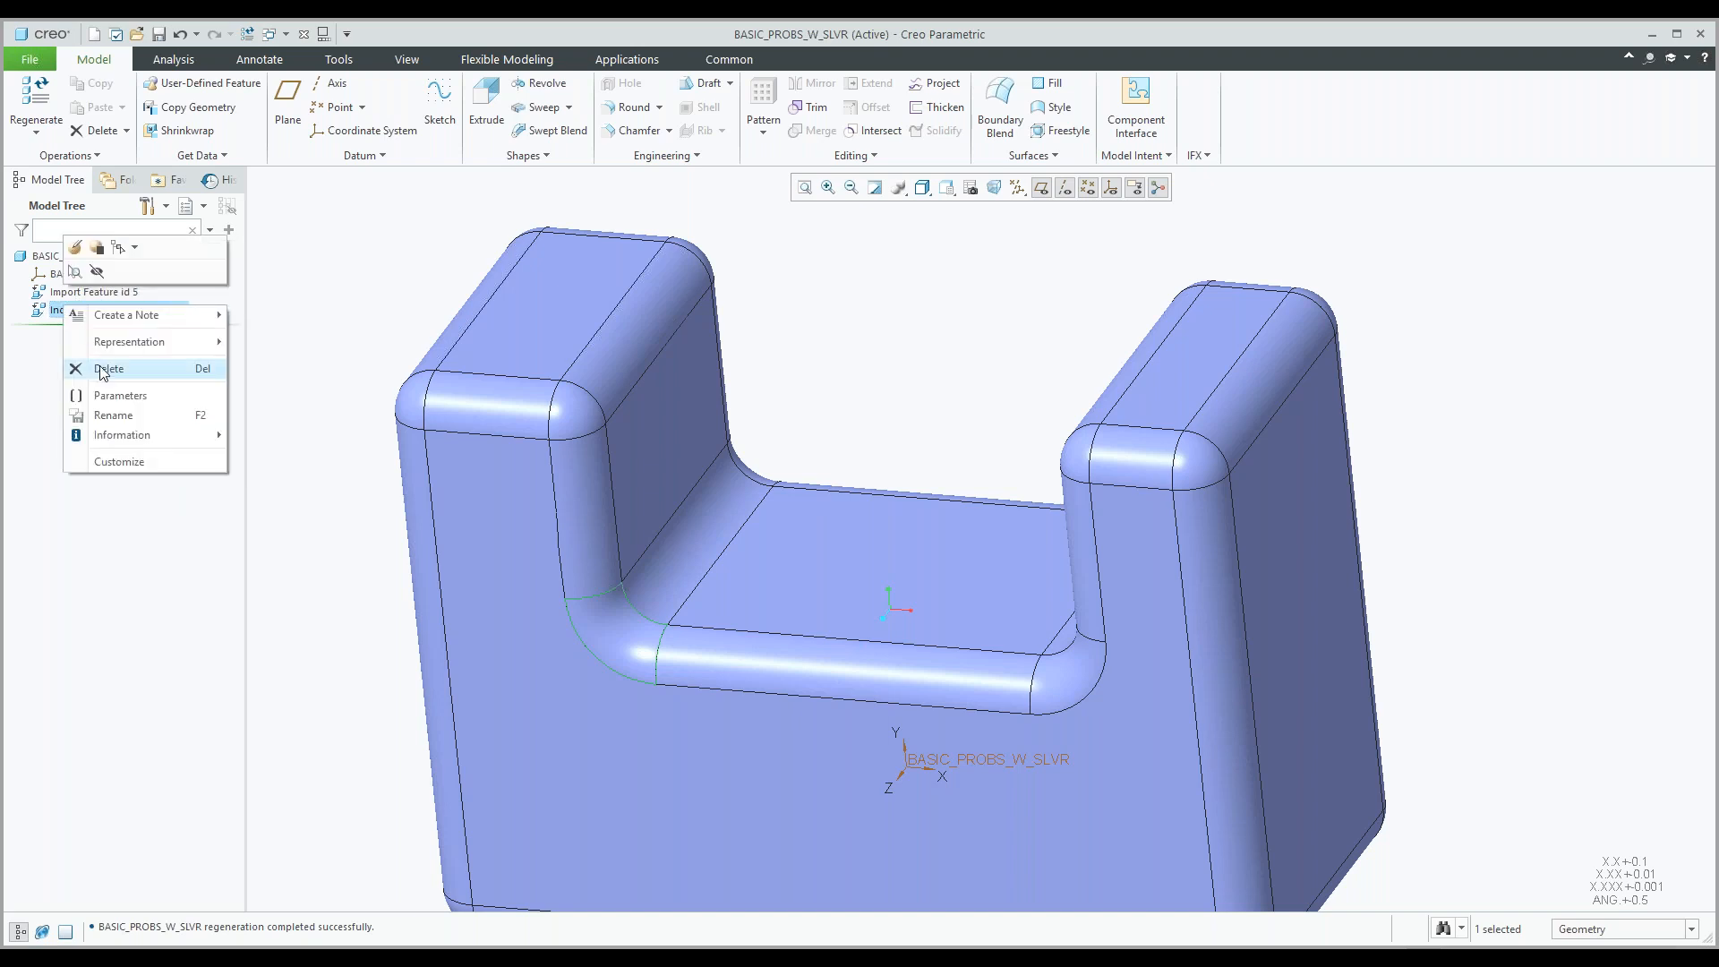
pyautogui.click(104, 369)
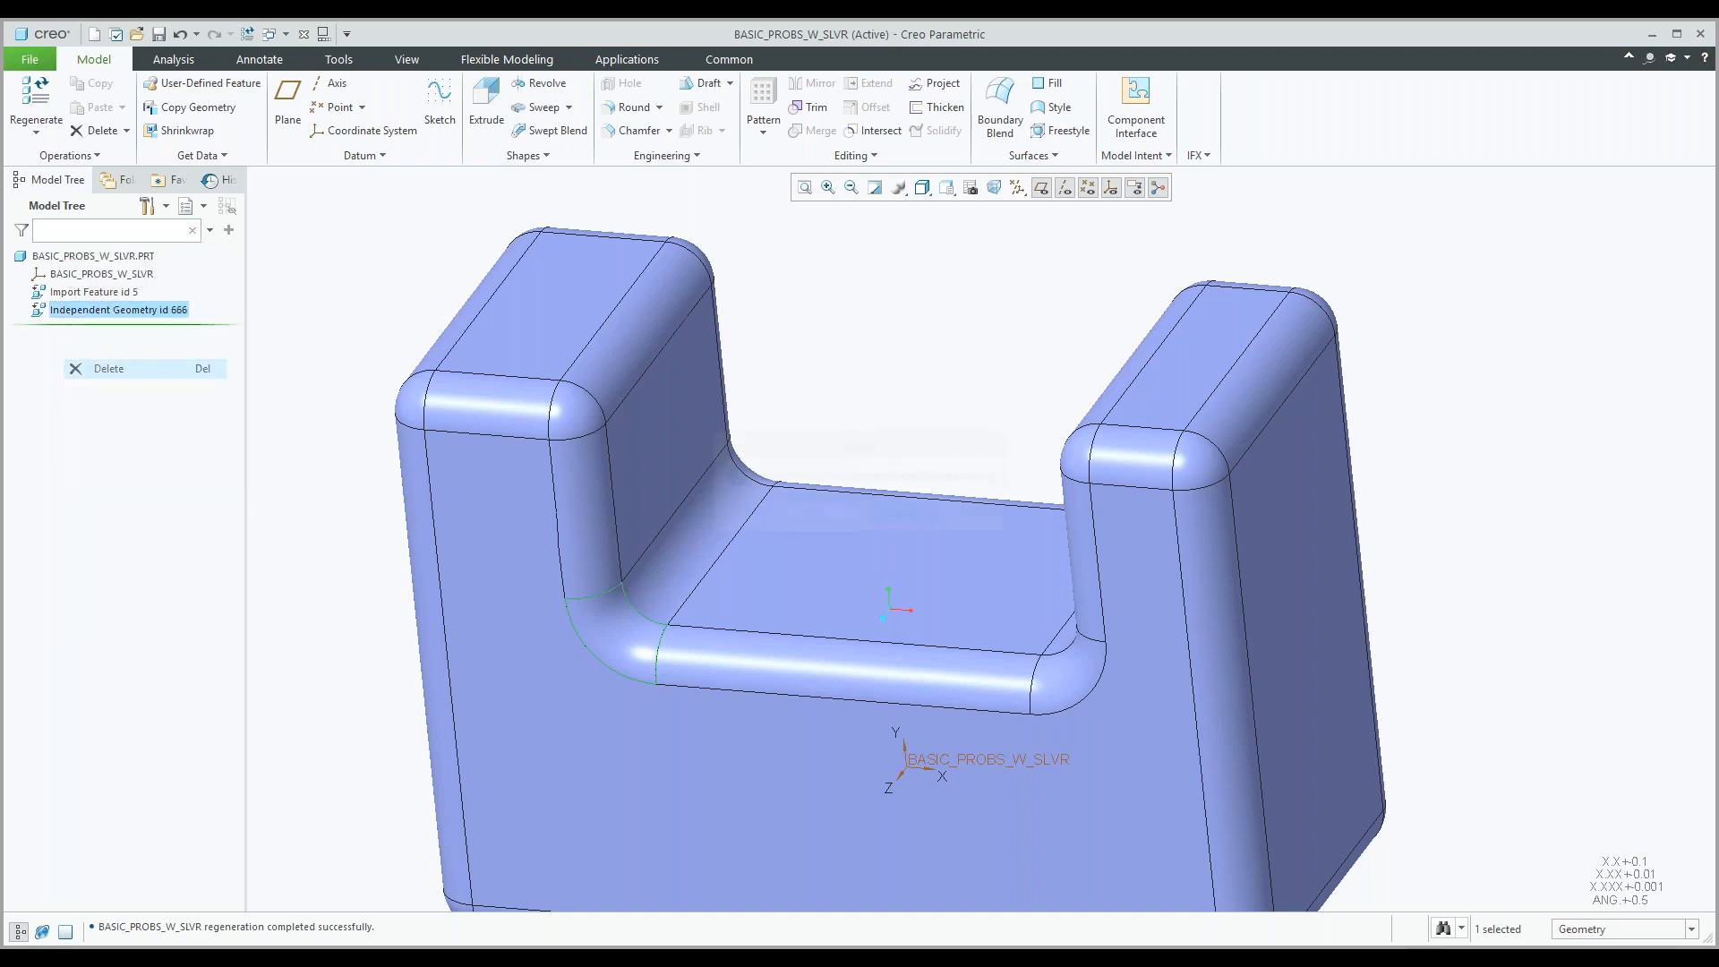
pyautogui.click(814, 515)
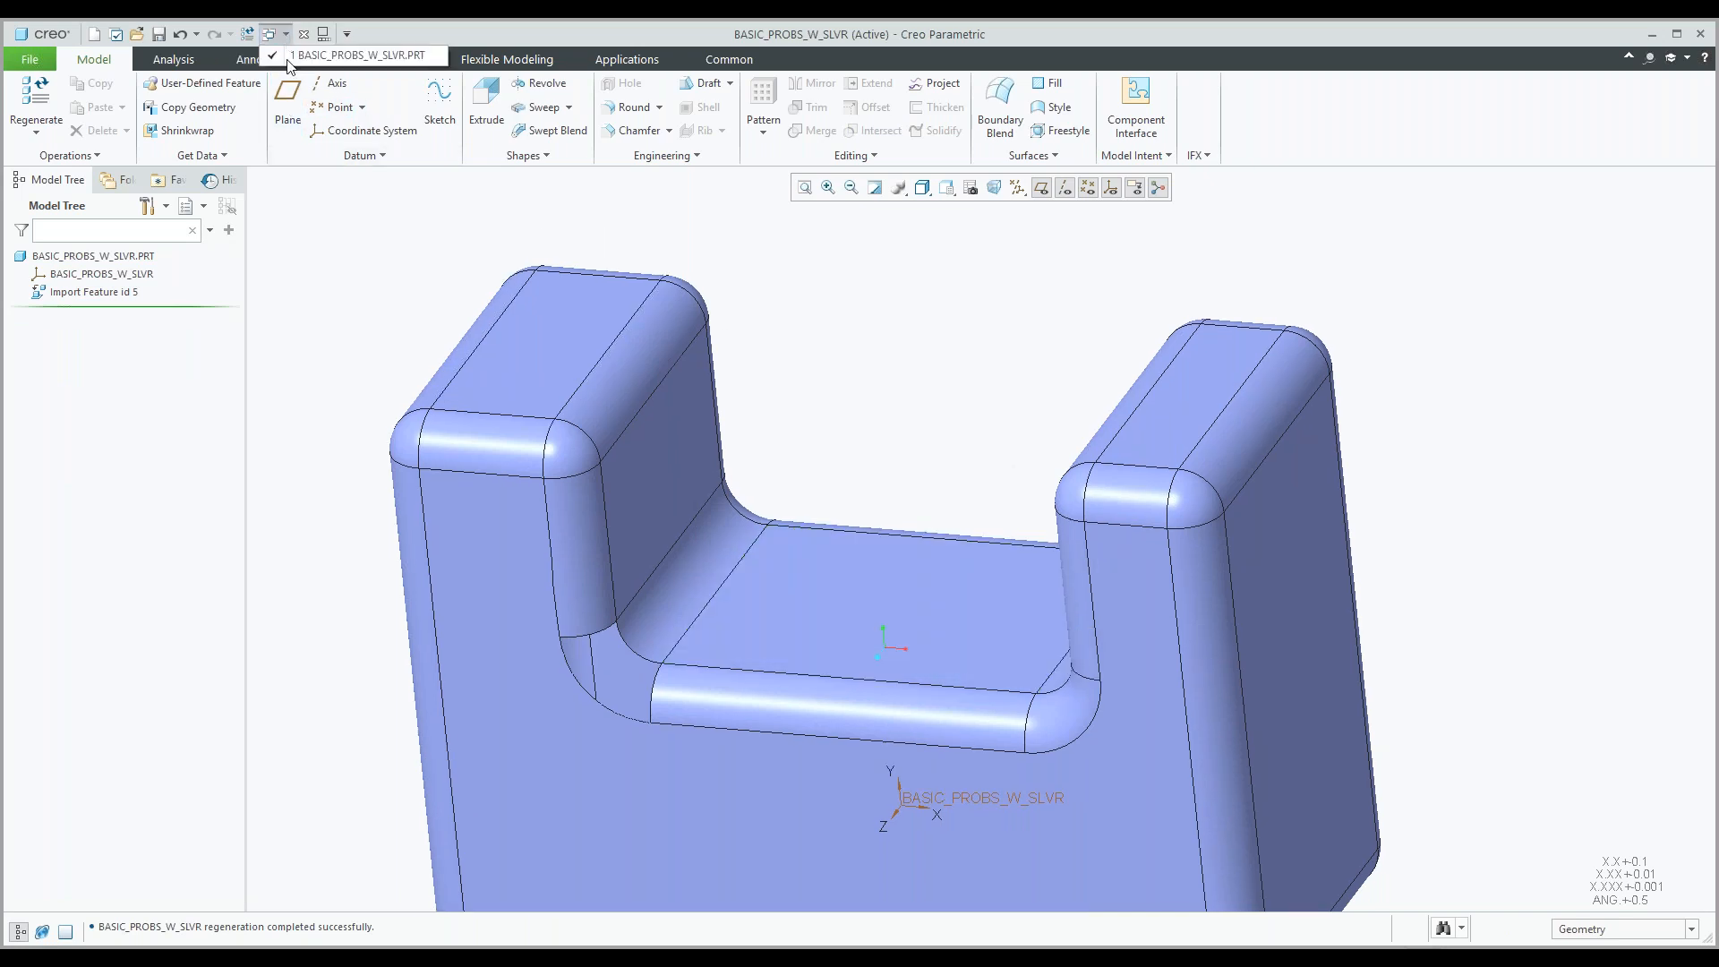
# Import big_gap.igs as a new part named big_gap with the Automatic import type.
pyautogui.click(137, 36)
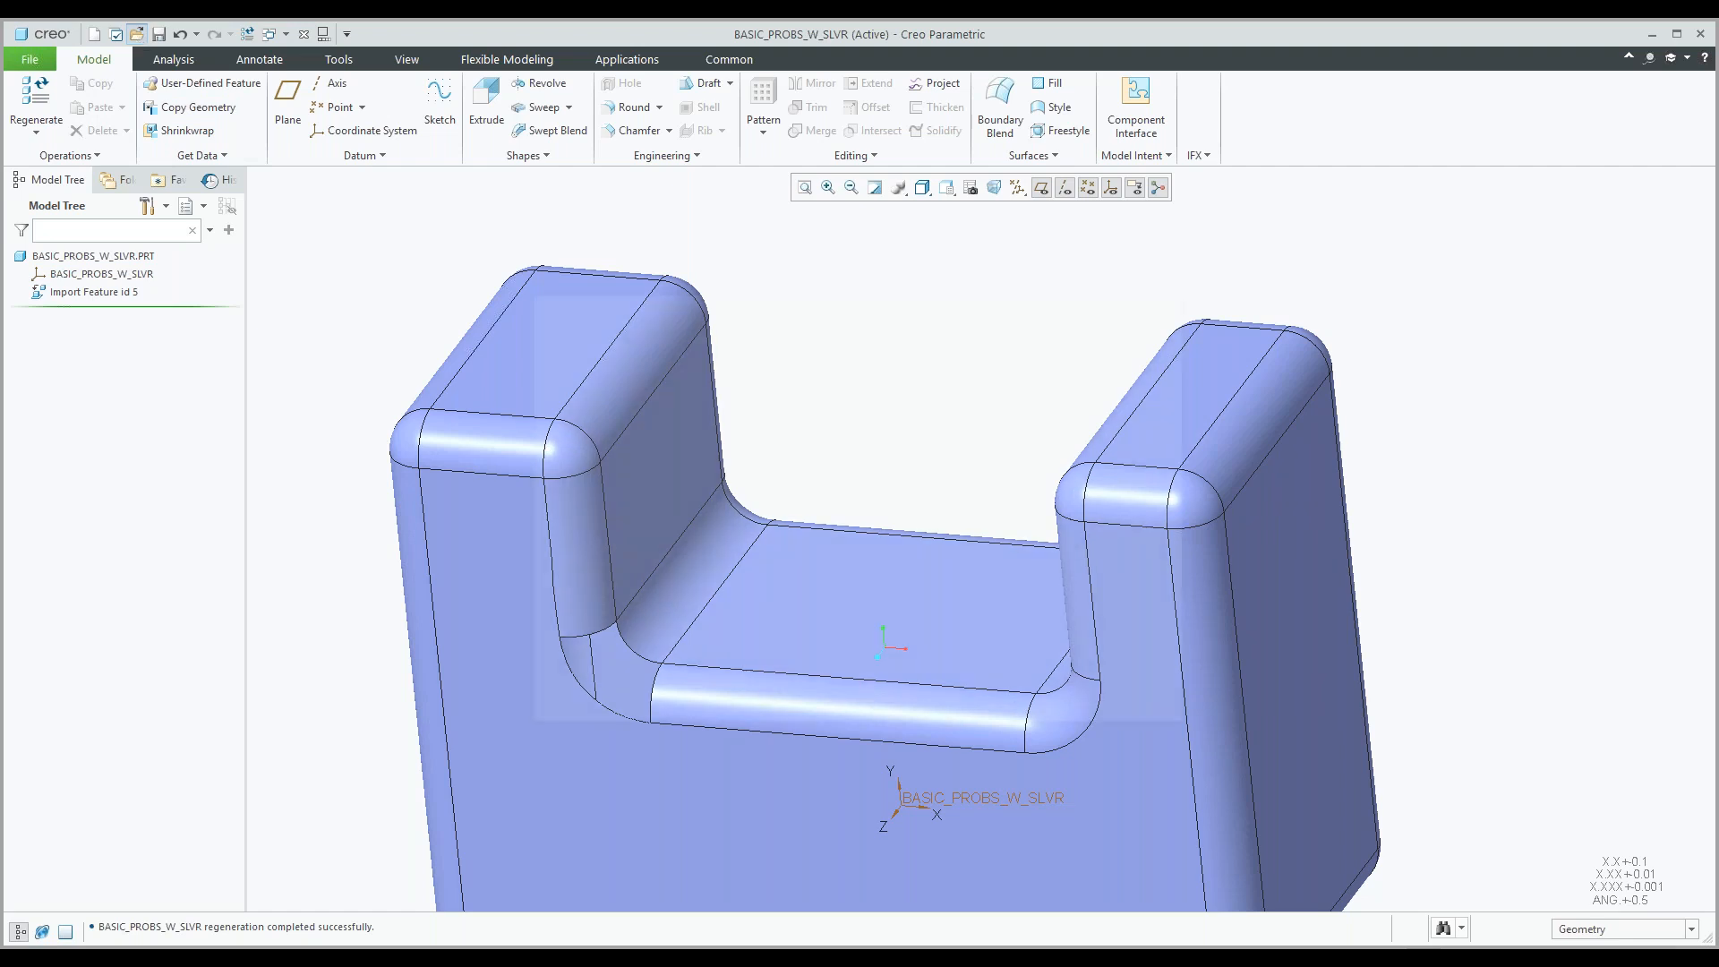
pyautogui.click(994, 694)
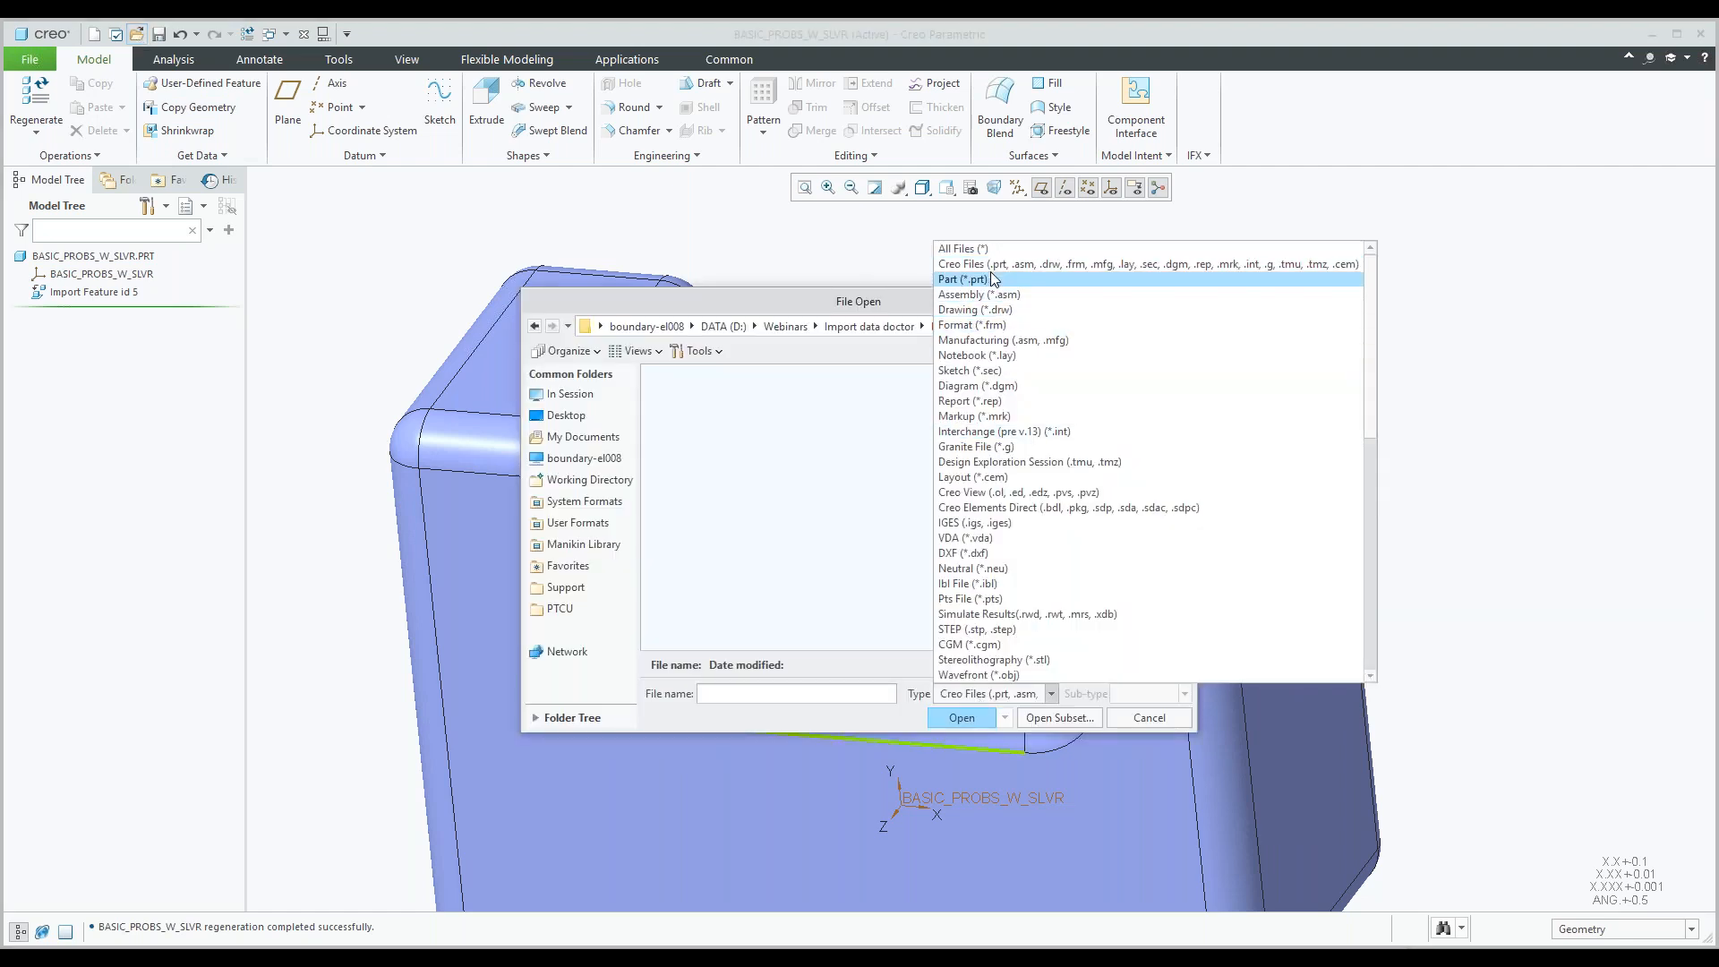
pyautogui.click(963, 249)
pyautogui.click(691, 410)
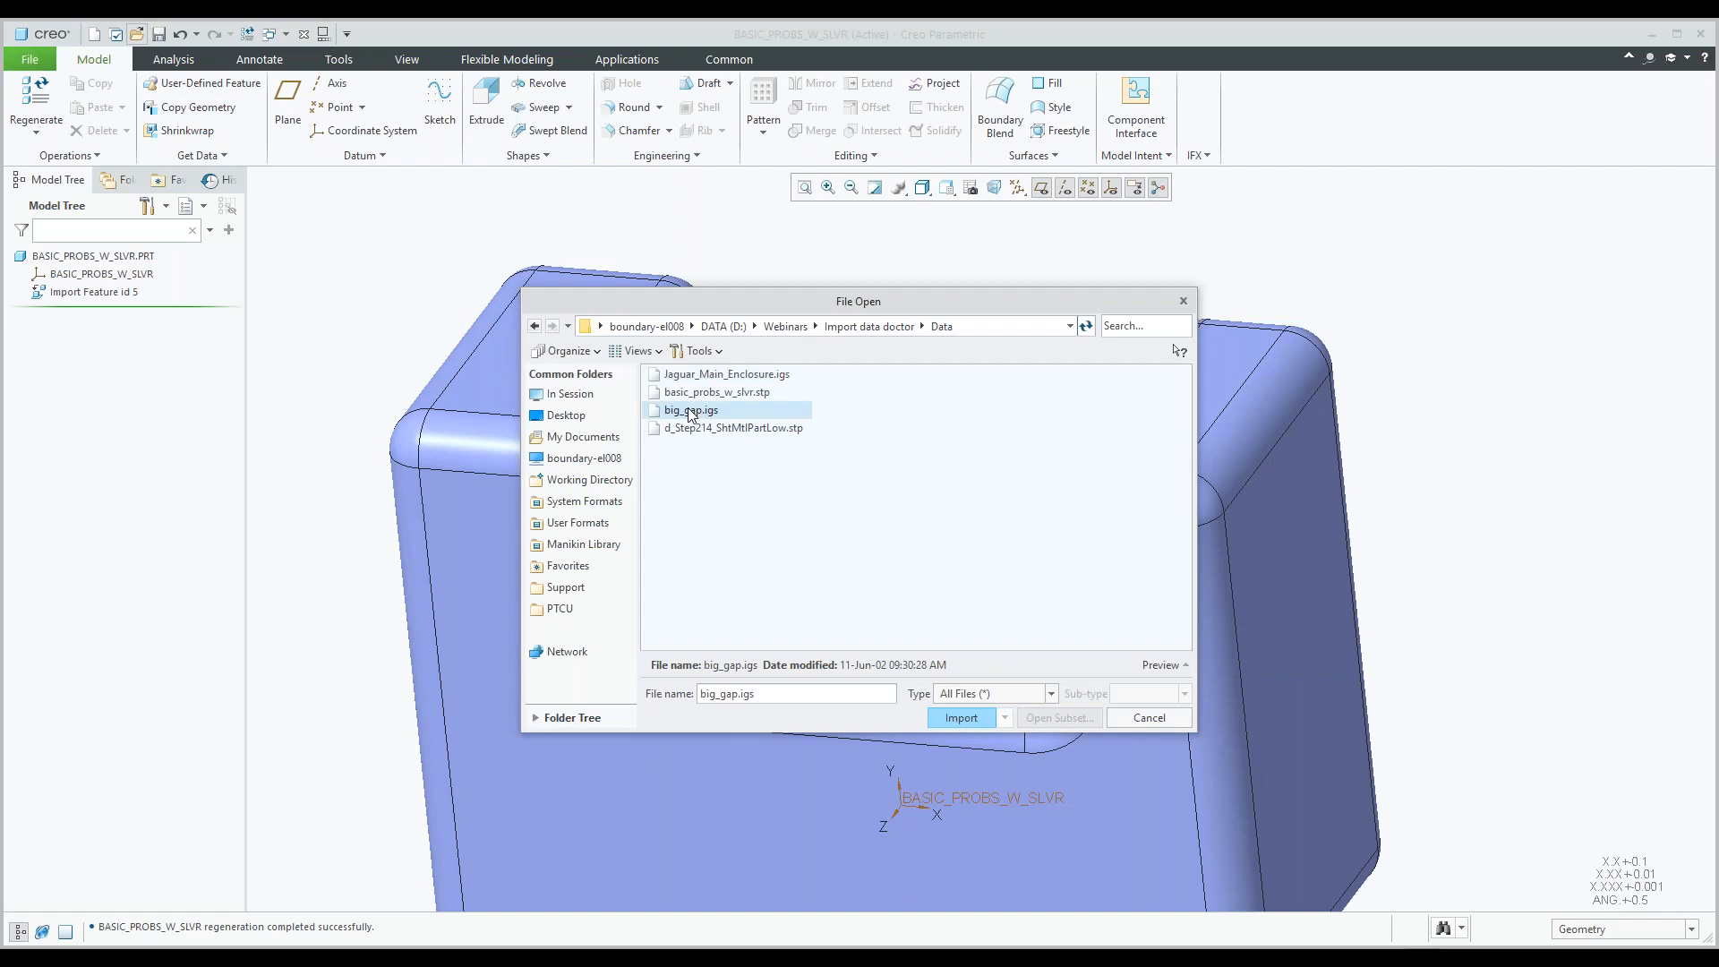
pyautogui.click(960, 716)
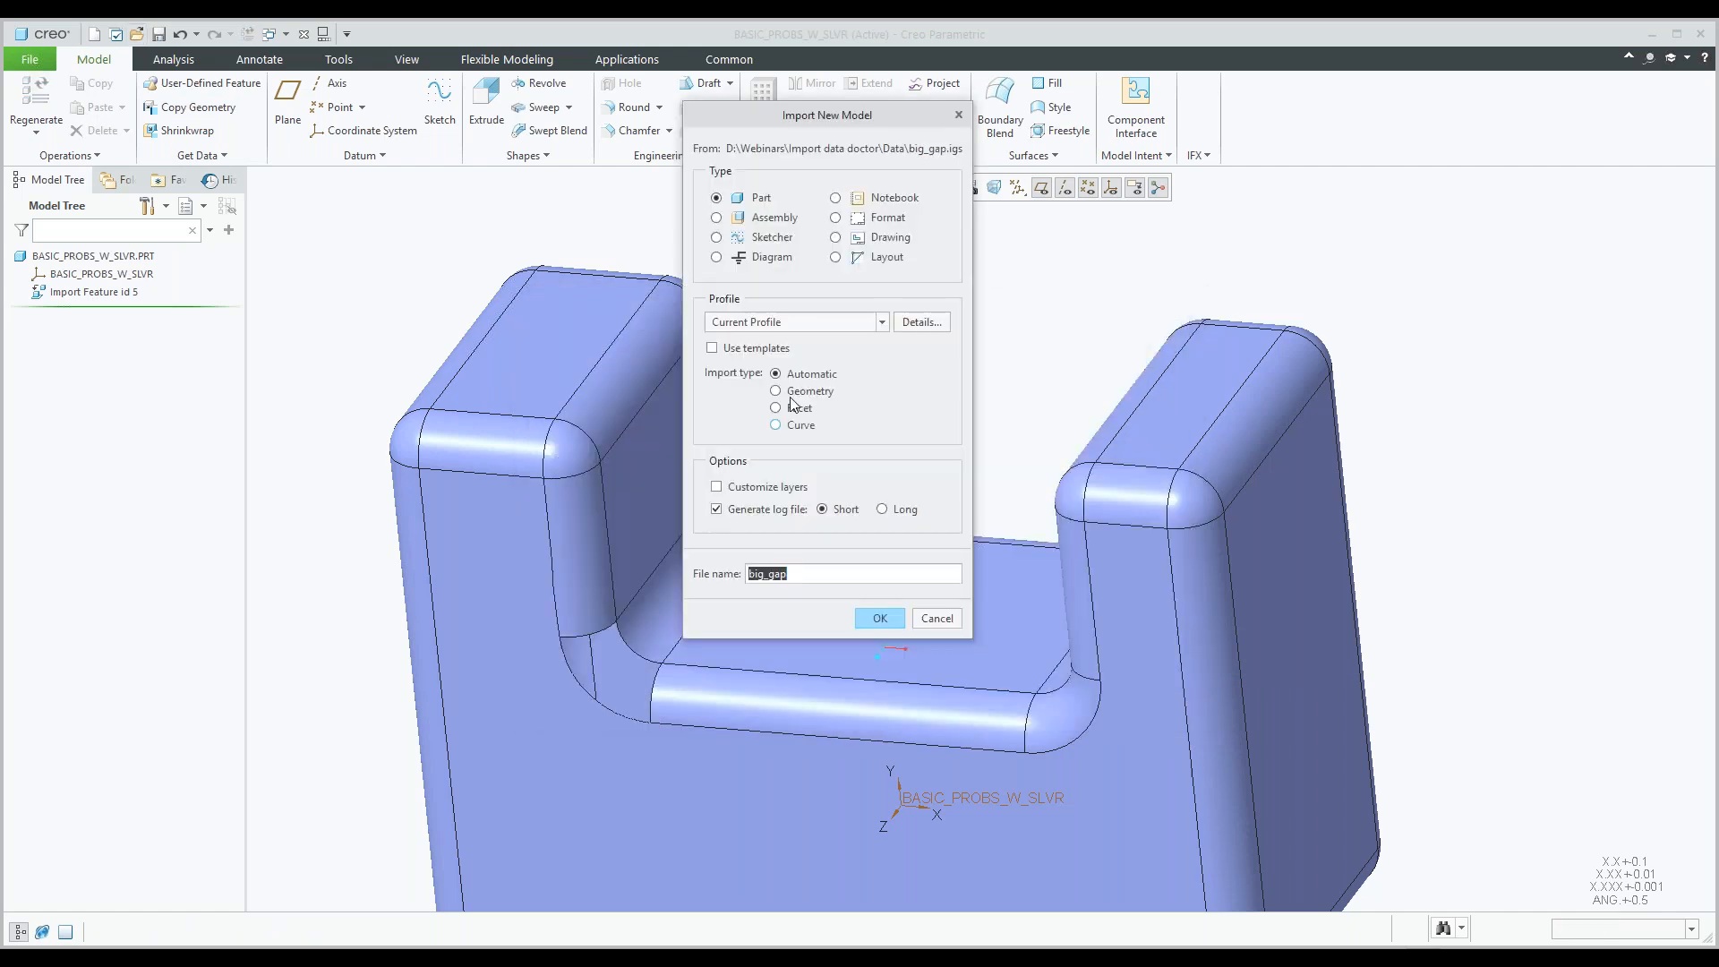
pyautogui.click(881, 617)
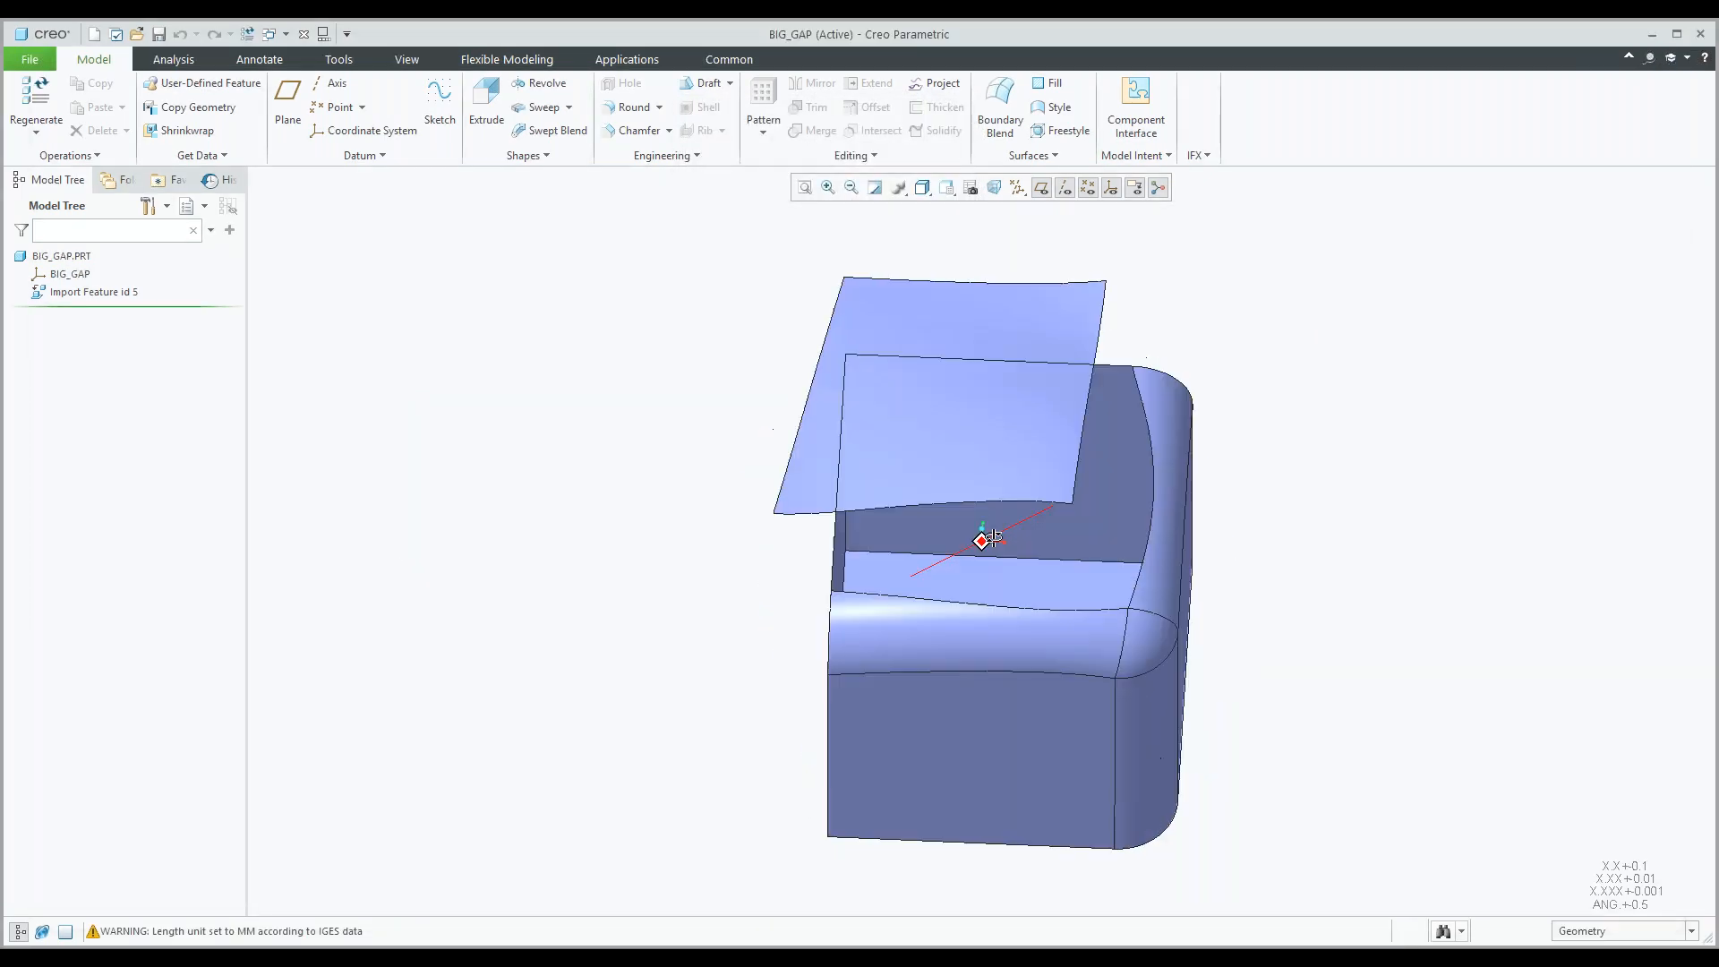
# Edit the definition of big_gap's import feature and start Import DataDoctor on it.
pyautogui.moveTo(992, 537)
pyautogui.mouseDown(button='middle')
pyautogui.moveTo(940, 591)
pyautogui.moveTo(1026, 564)
pyautogui.moveTo(933, 579)
pyautogui.moveTo(895, 537)
pyautogui.moveTo(900, 490)
pyautogui.moveTo(1012, 457)
pyautogui.moveTo(1024, 502)
pyautogui.mouseUp(button='middle')
pyautogui.click(115, 289)
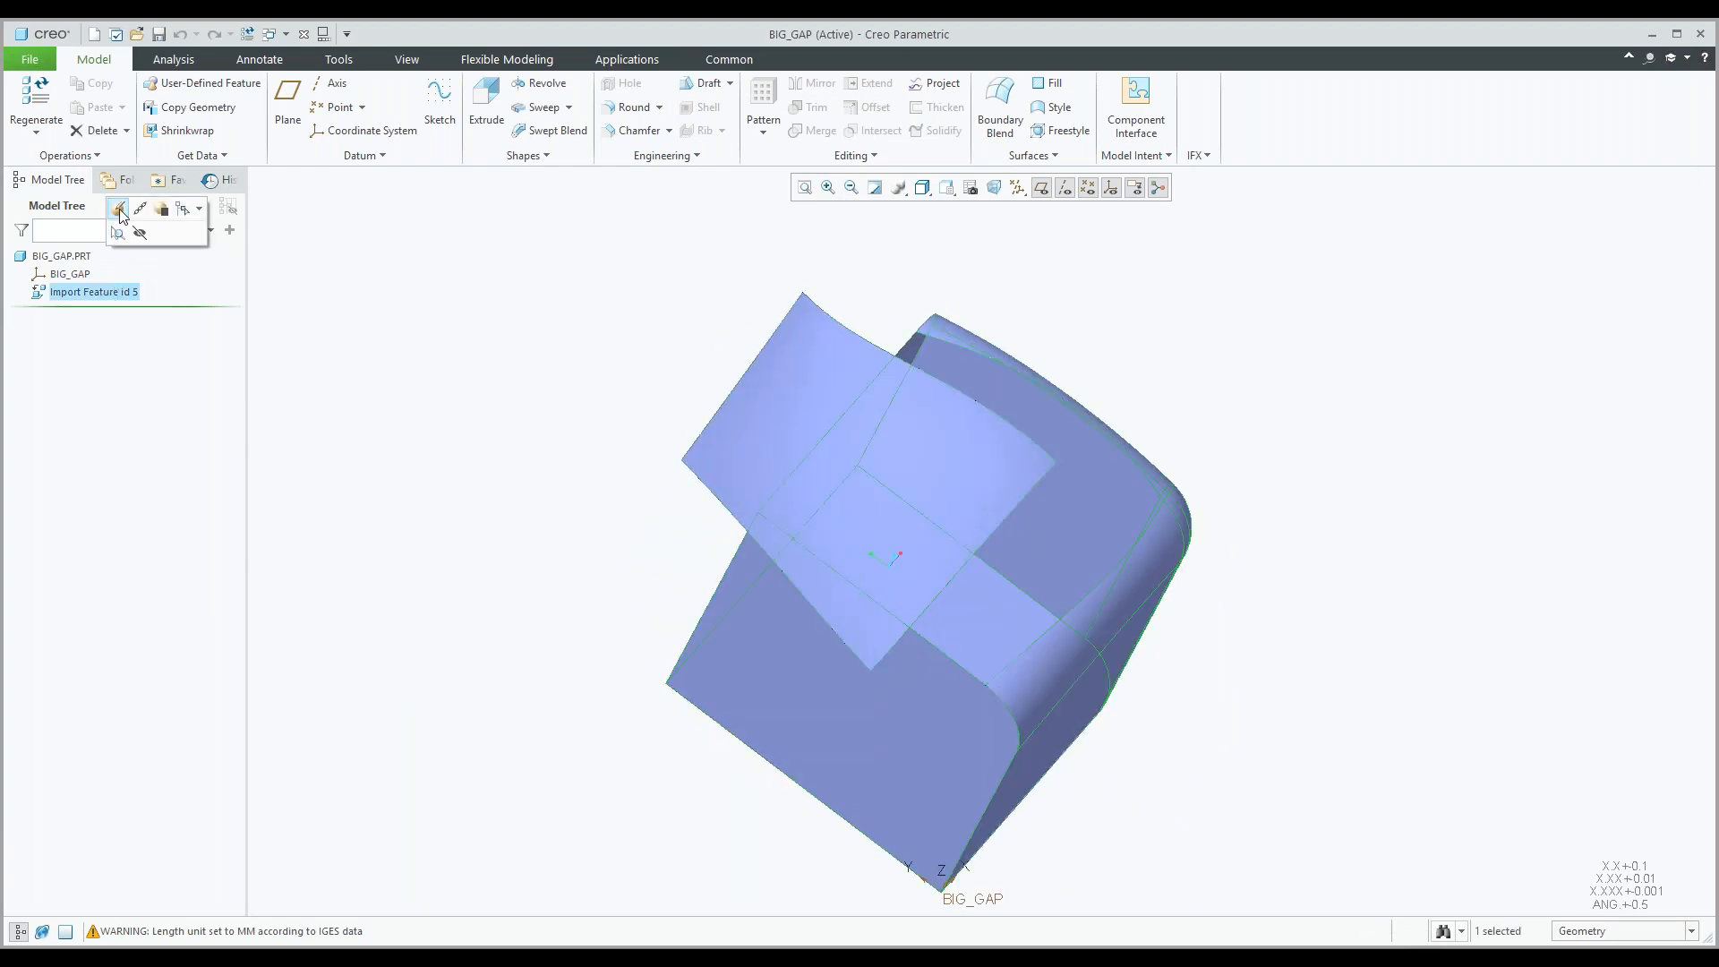
pyautogui.click(119, 212)
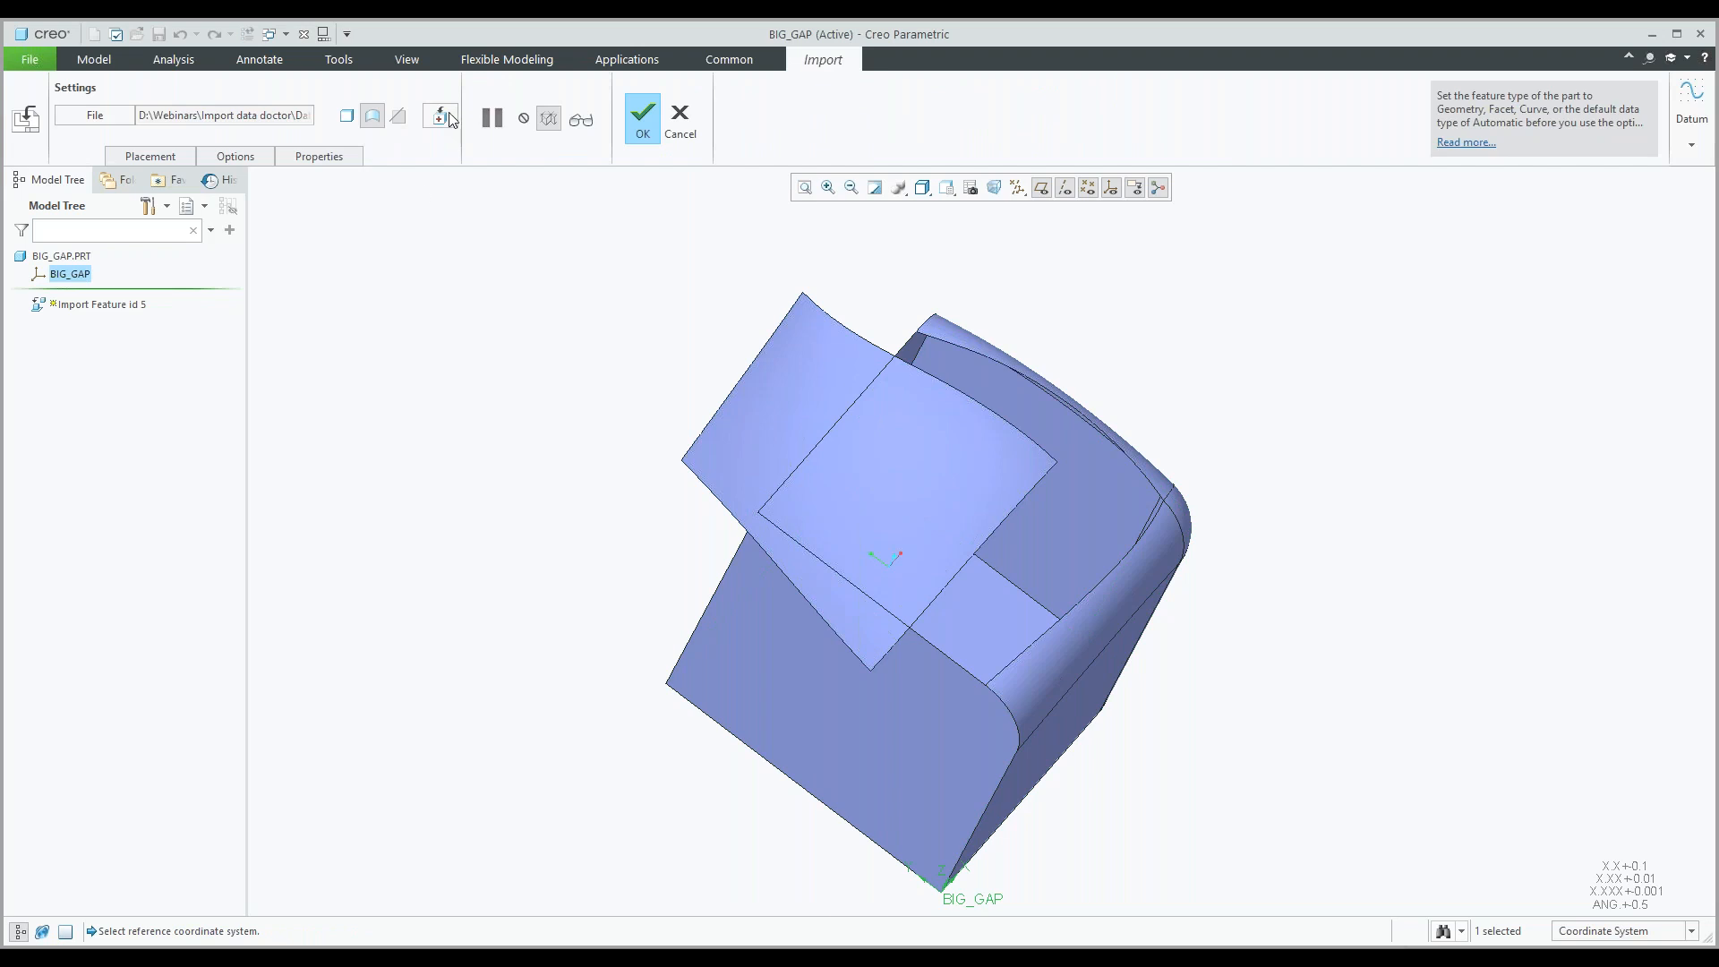
pyautogui.click(440, 116)
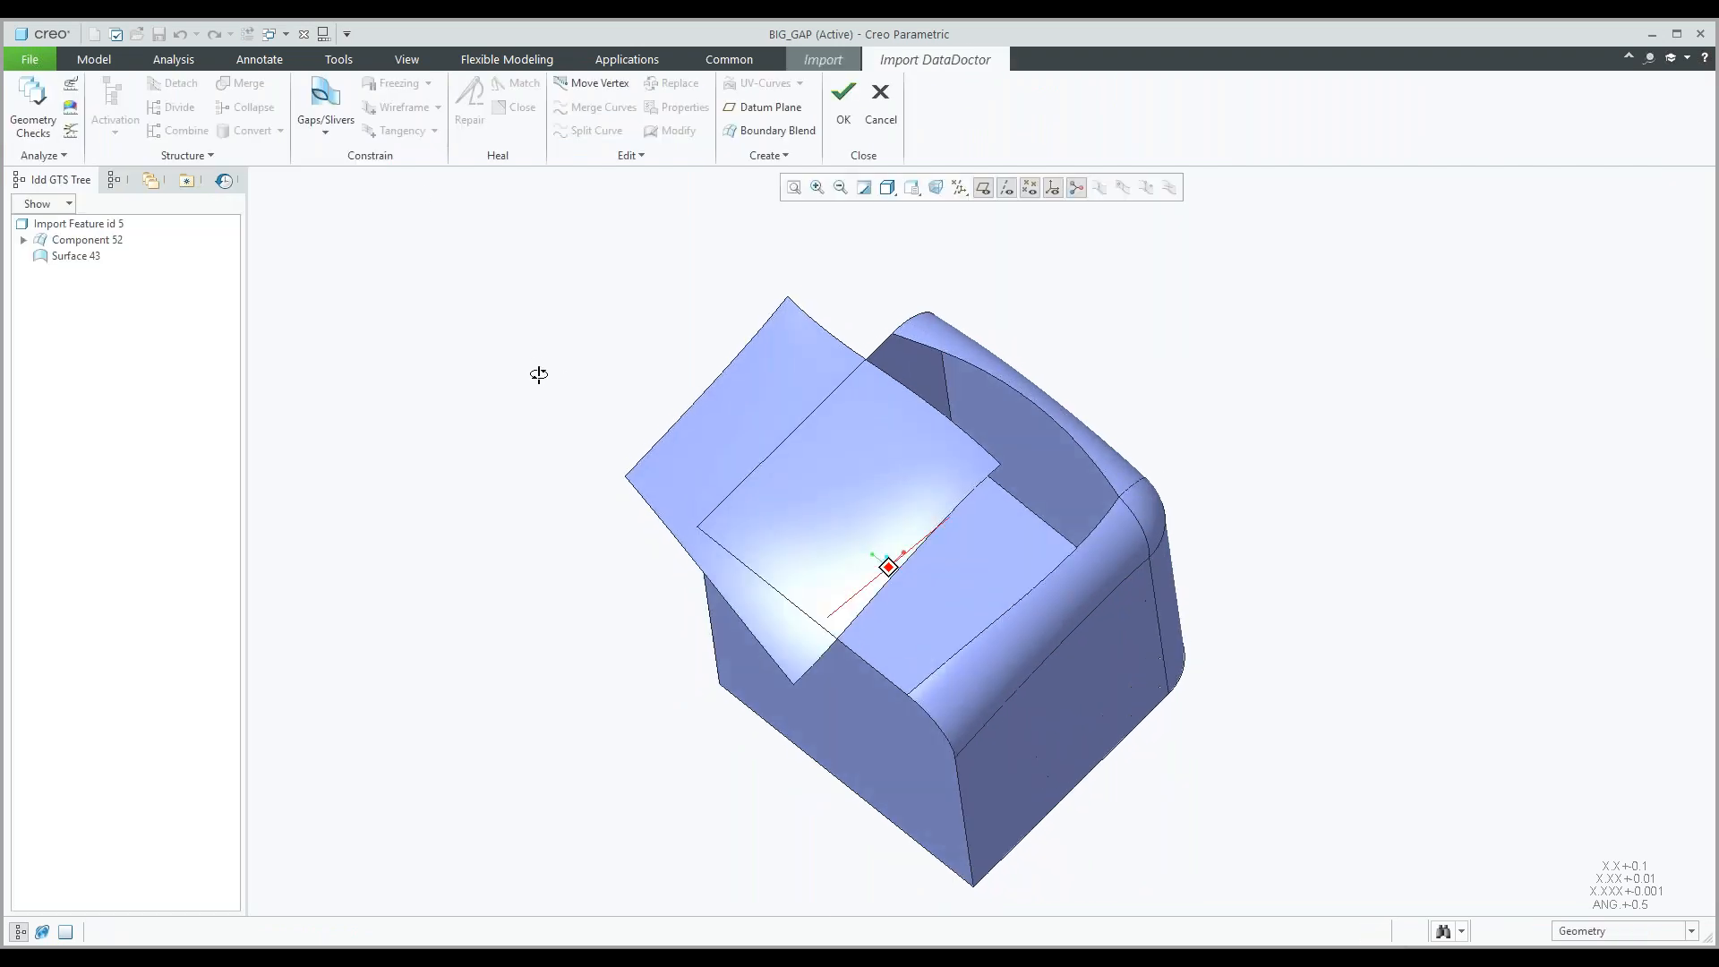
# Move the loose Surface 43 into Component 52 in the geometry structure.
pyautogui.click(73, 257)
pyautogui.click(24, 240)
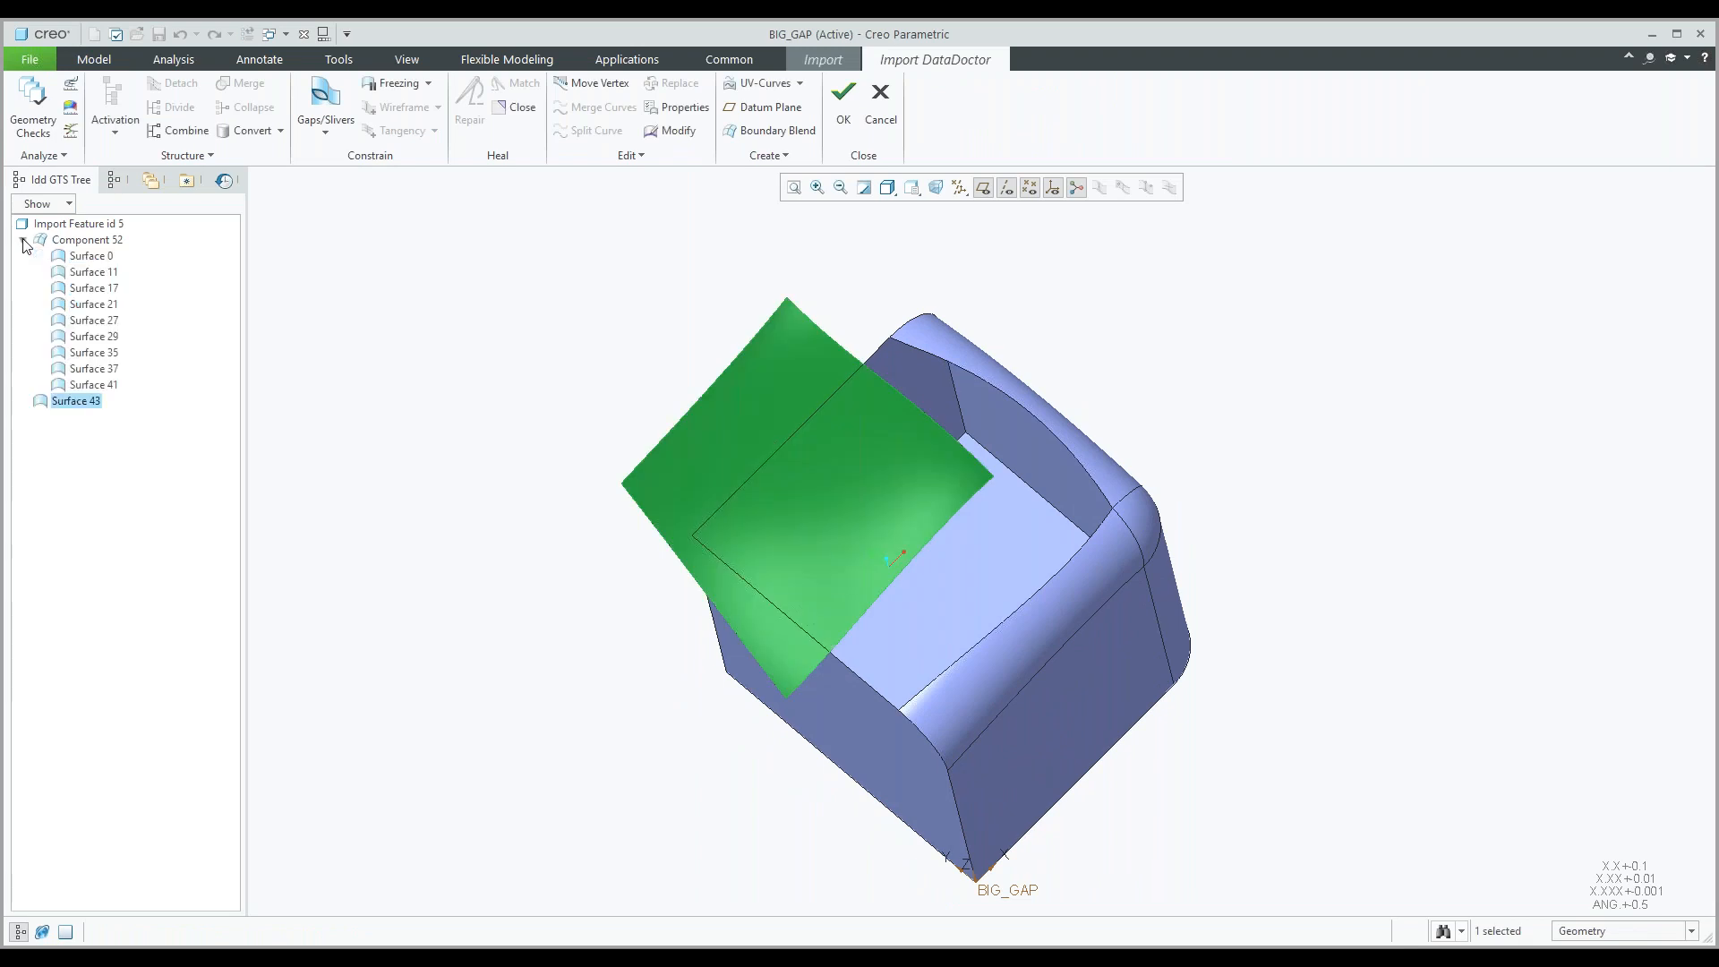
pyautogui.moveTo(82, 420); pyautogui.dragTo(88, 248)
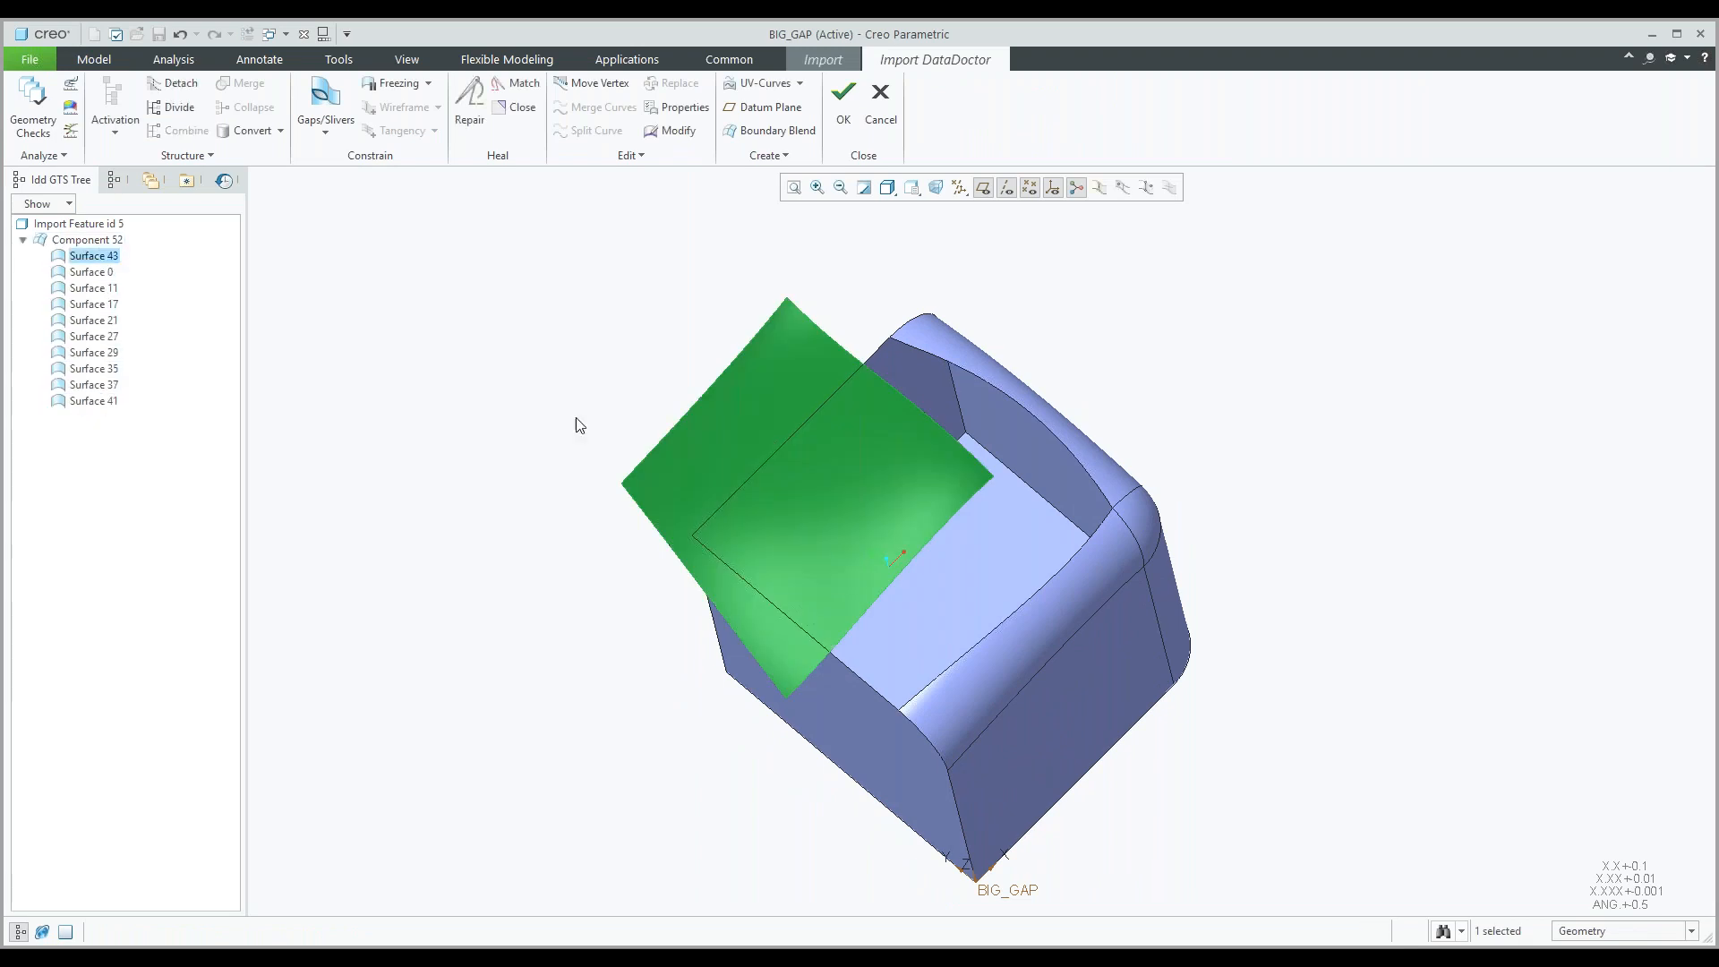
pyautogui.click(576, 419)
# Delete Surface 43's boundary edge that faces the gap beside the long rounded edge.
pyautogui.click(870, 604)
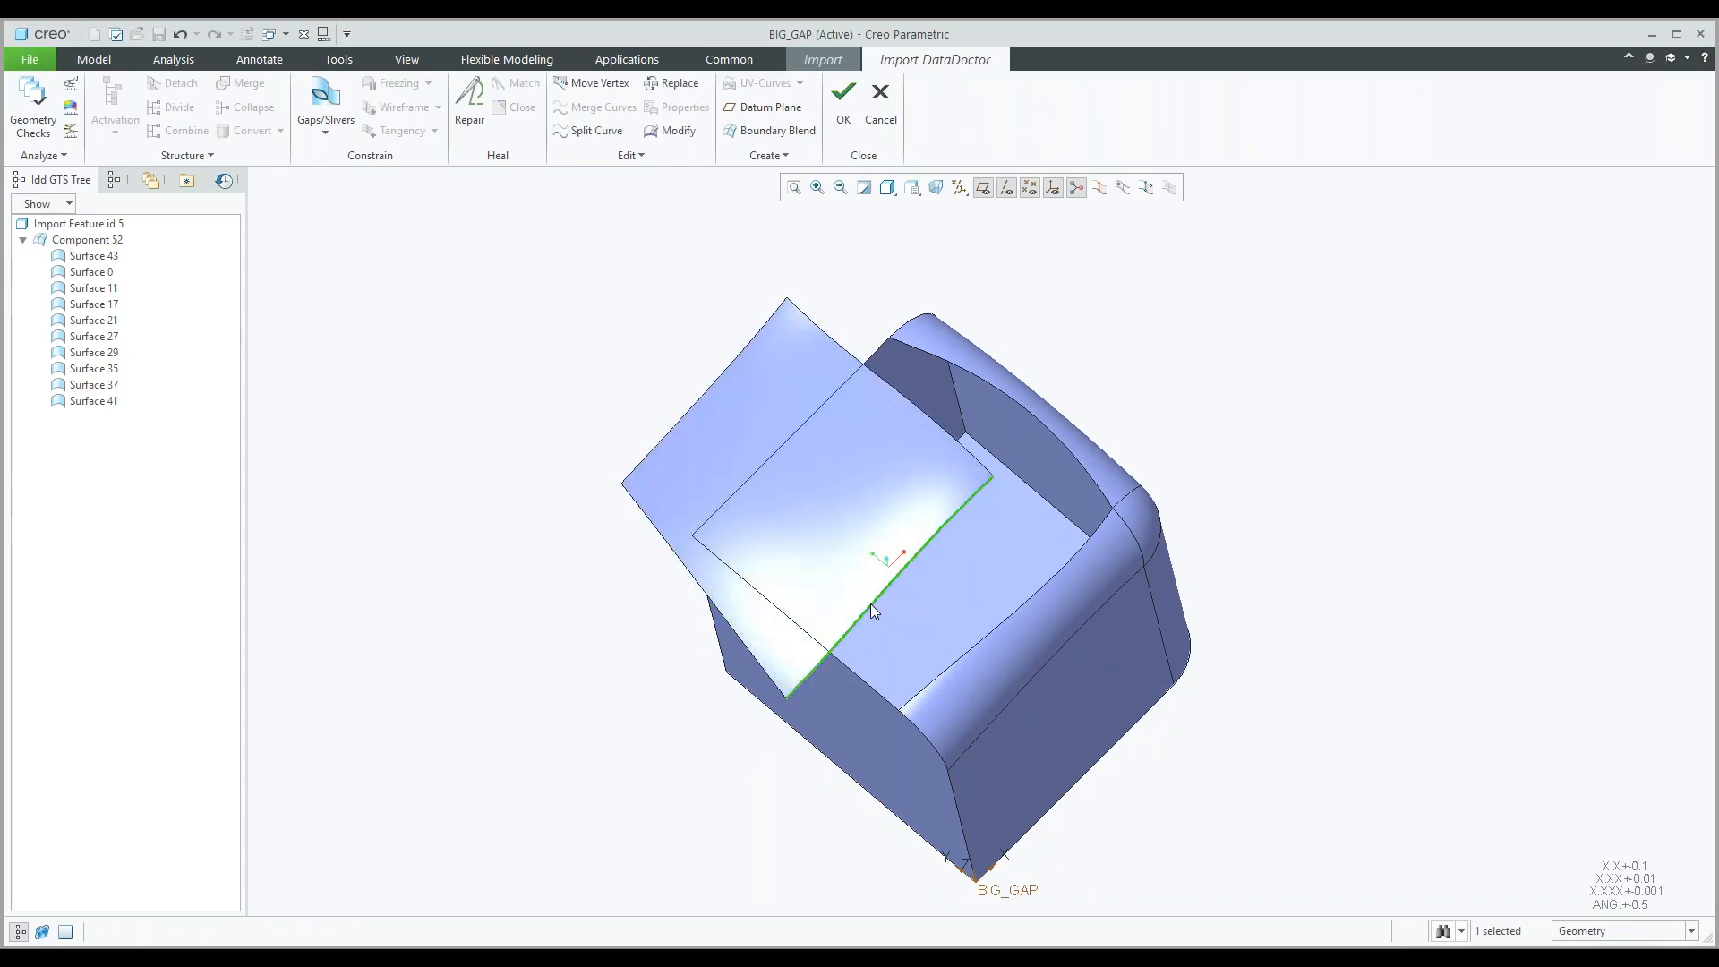
pyautogui.press('Delete')
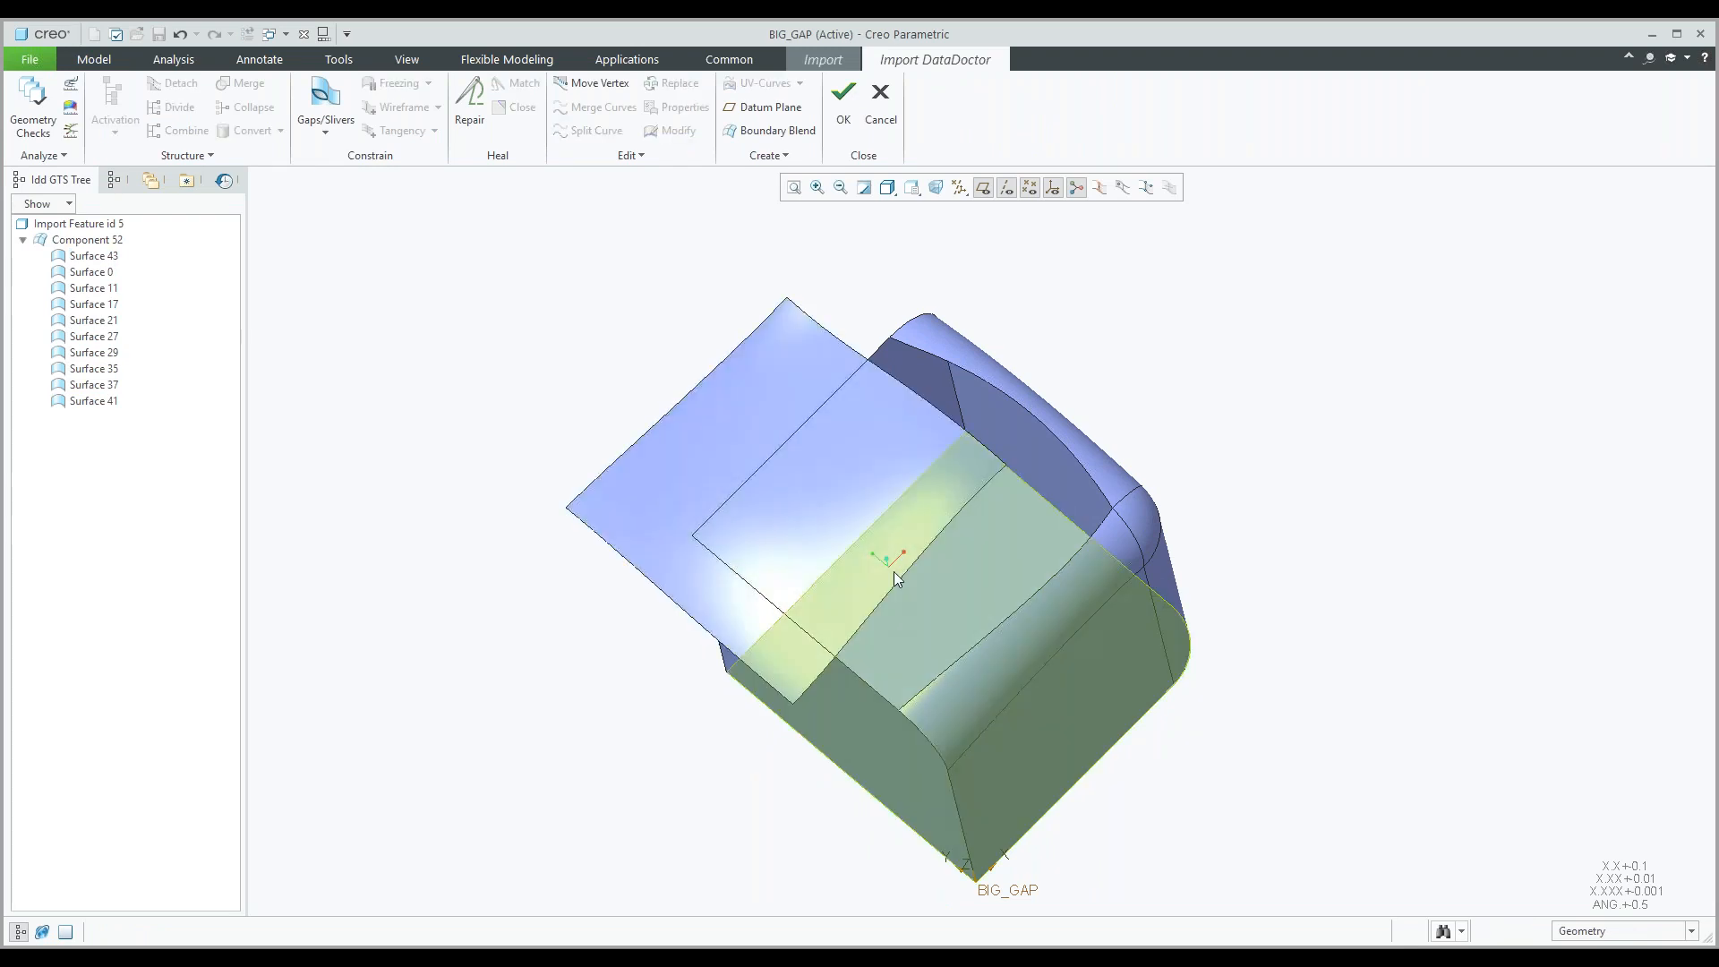
pyautogui.moveTo(843, 487); pyautogui.dragTo(741, 527, button='middle')
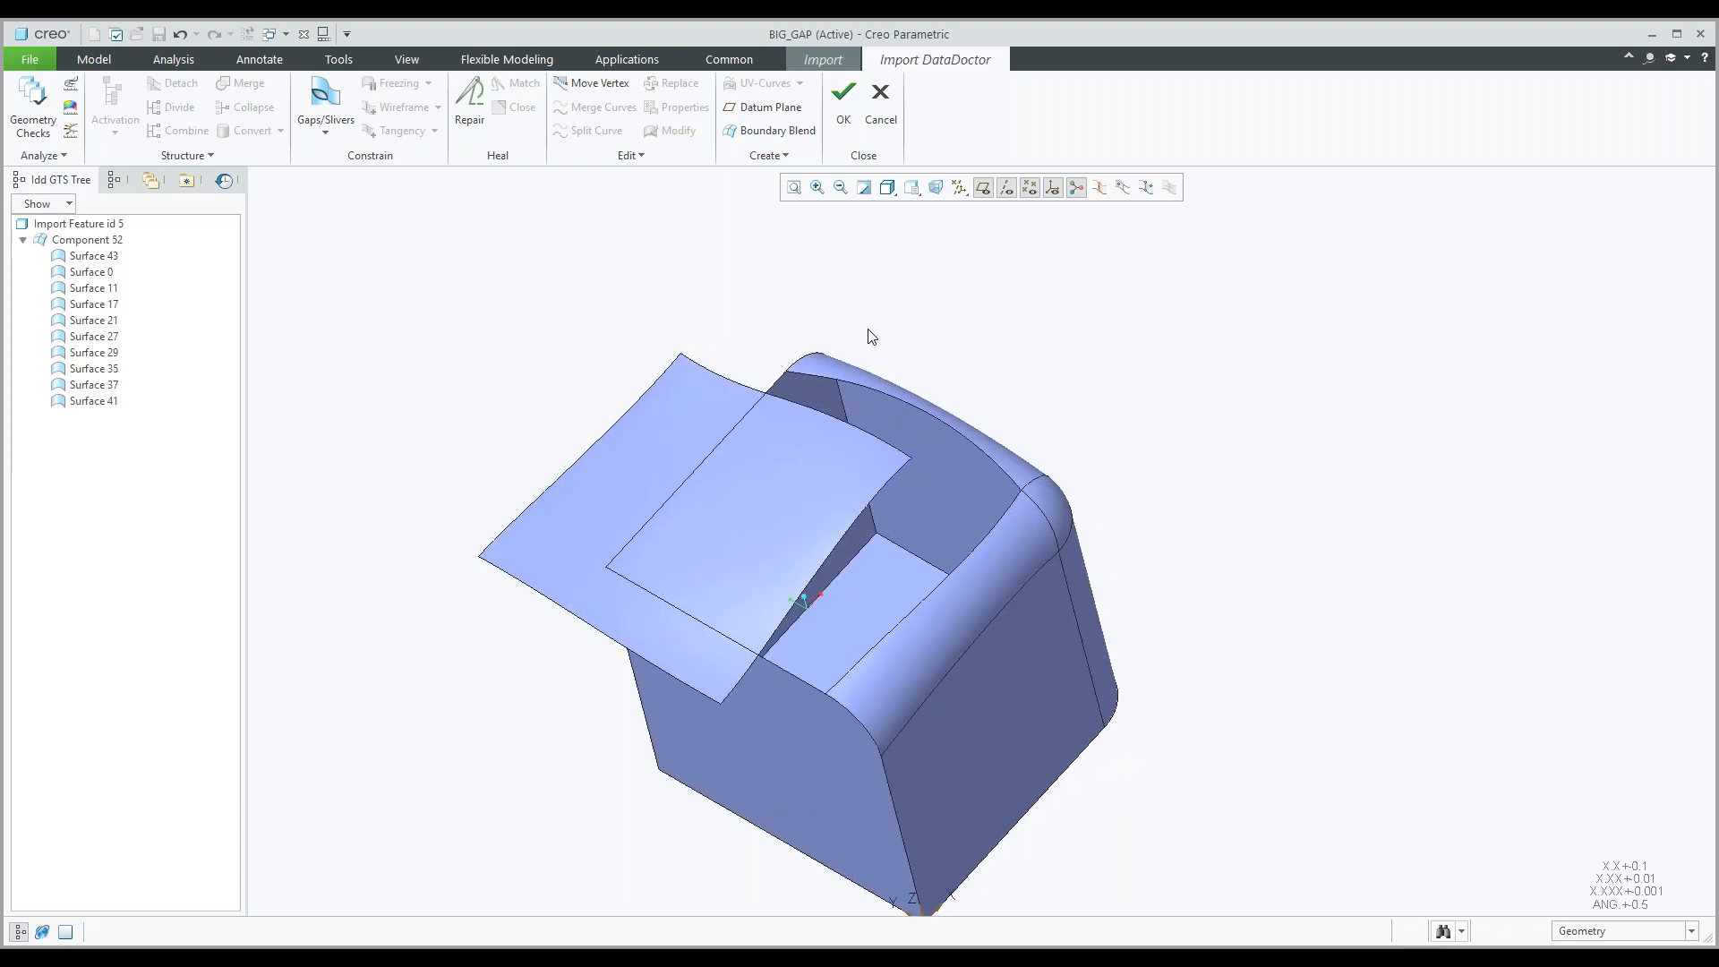
# Display the vertices and try to move Surface 43's four corner vertices onto the corners of the box opening.
pyautogui.click(656, 427)
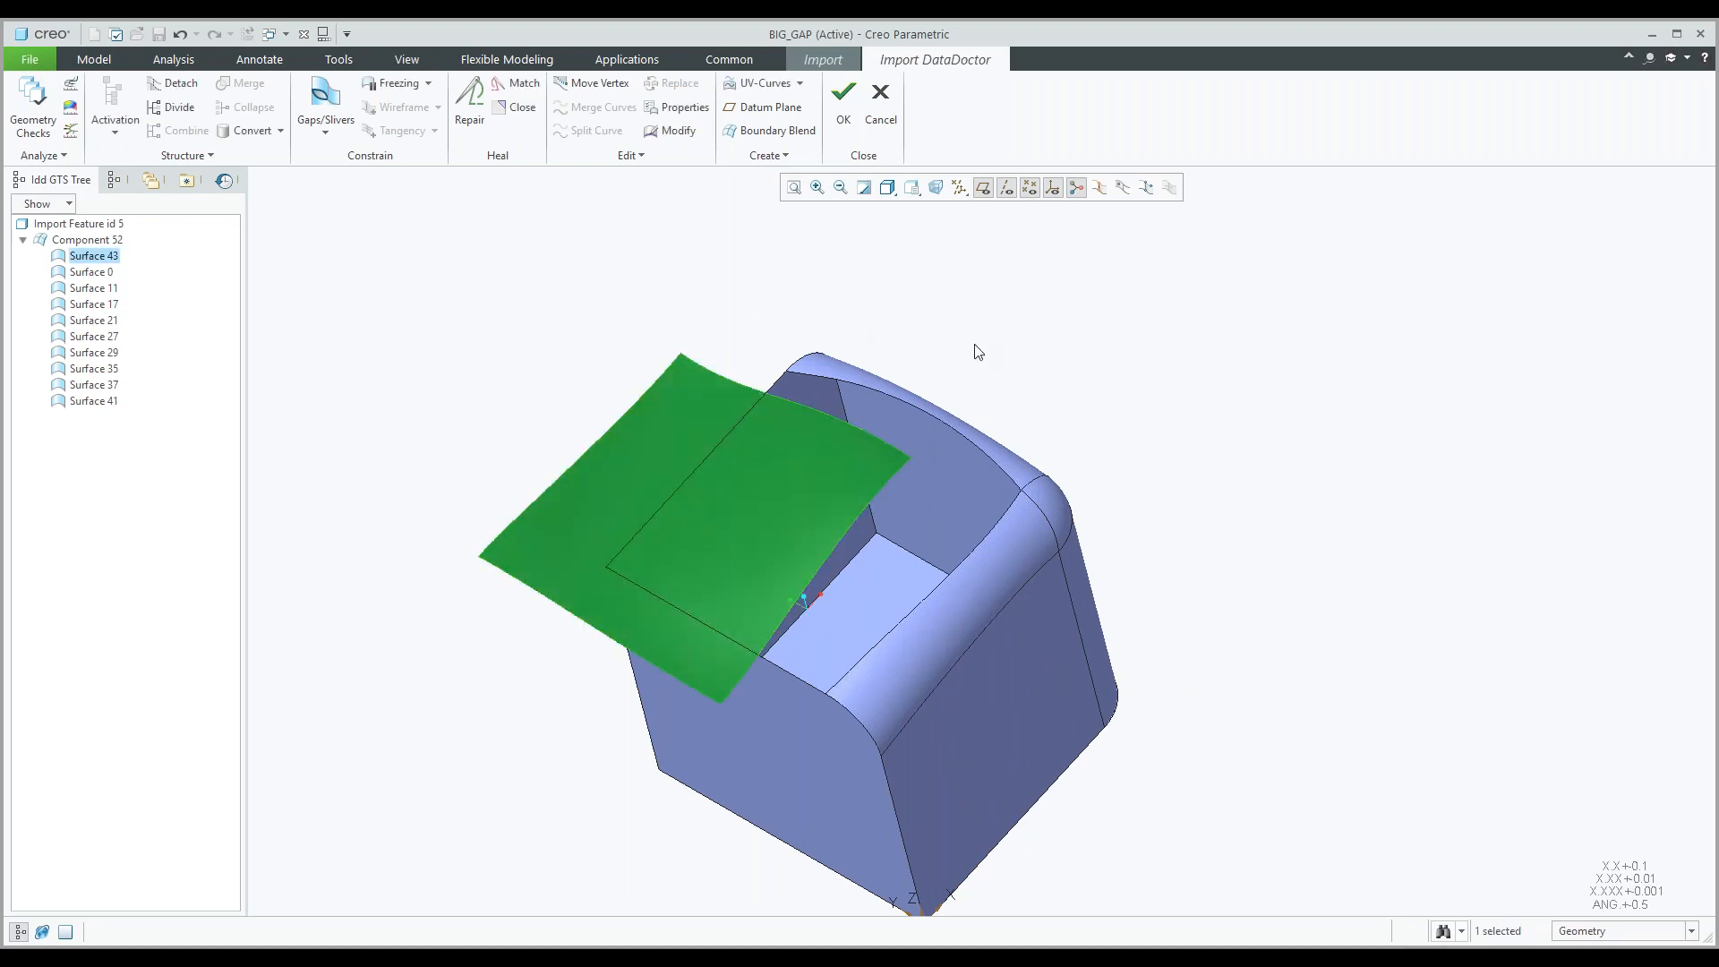
pyautogui.click(1143, 188)
pyautogui.click(595, 85)
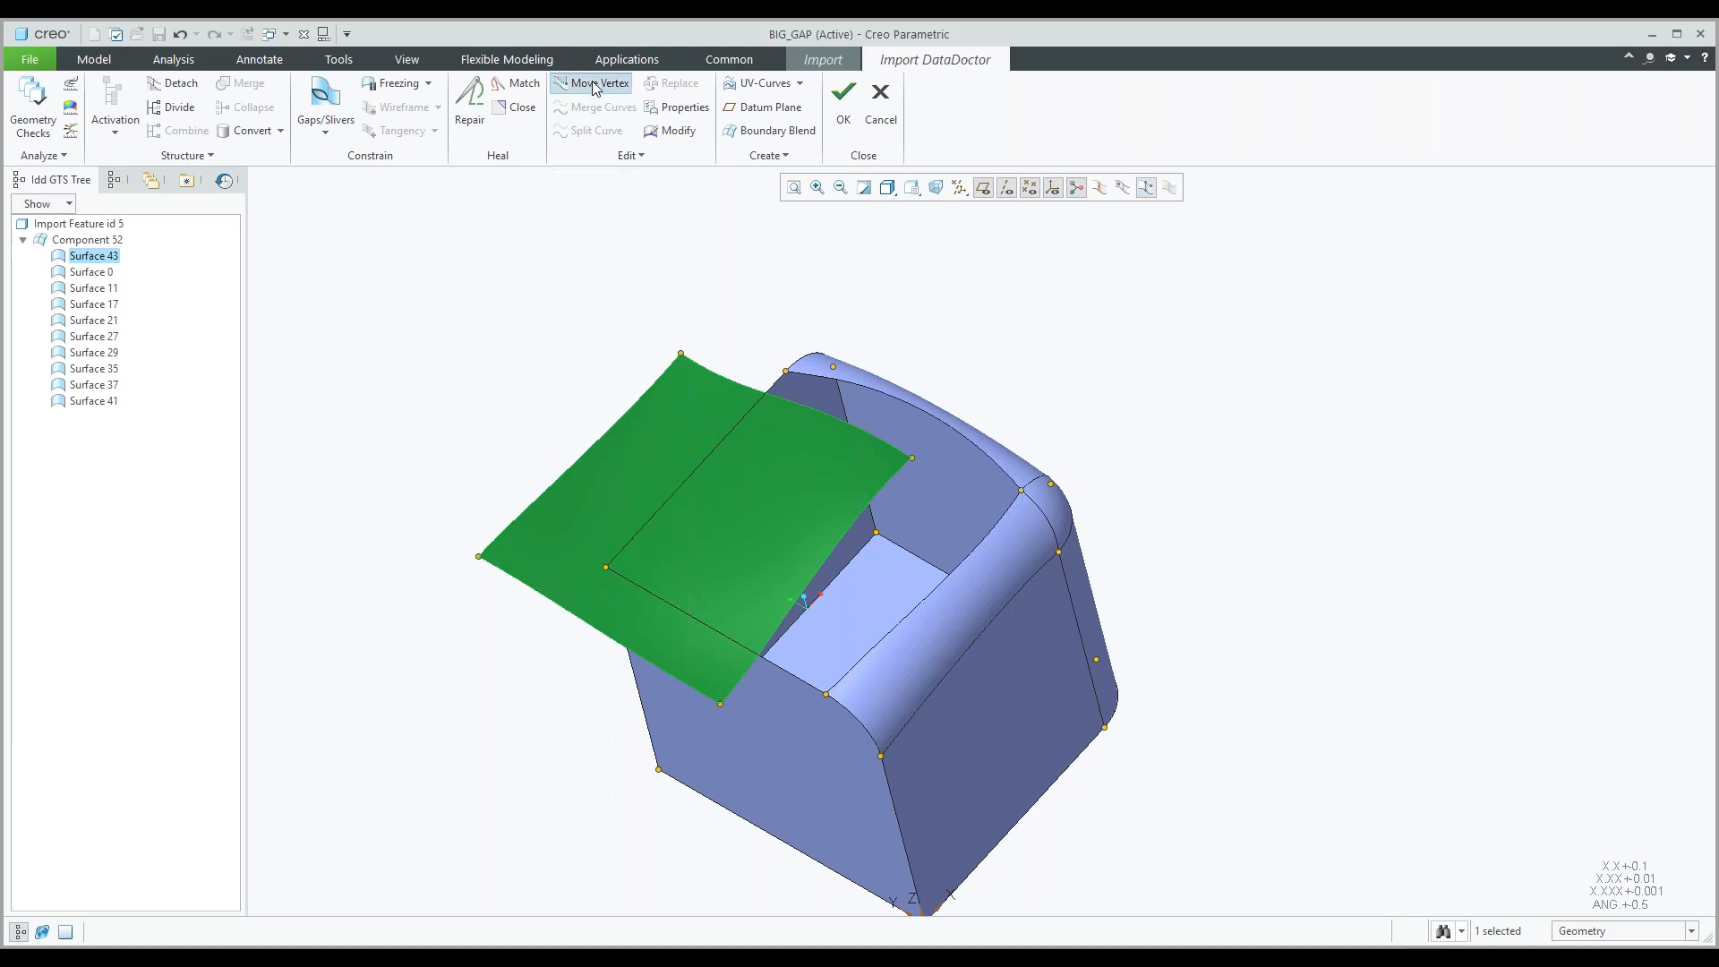
pyautogui.moveTo(915, 458); pyautogui.dragTo(1017, 502)
pyautogui.moveTo(681, 360); pyautogui.dragTo(788, 383)
pyautogui.moveTo(479, 556); pyautogui.dragTo(607, 567)
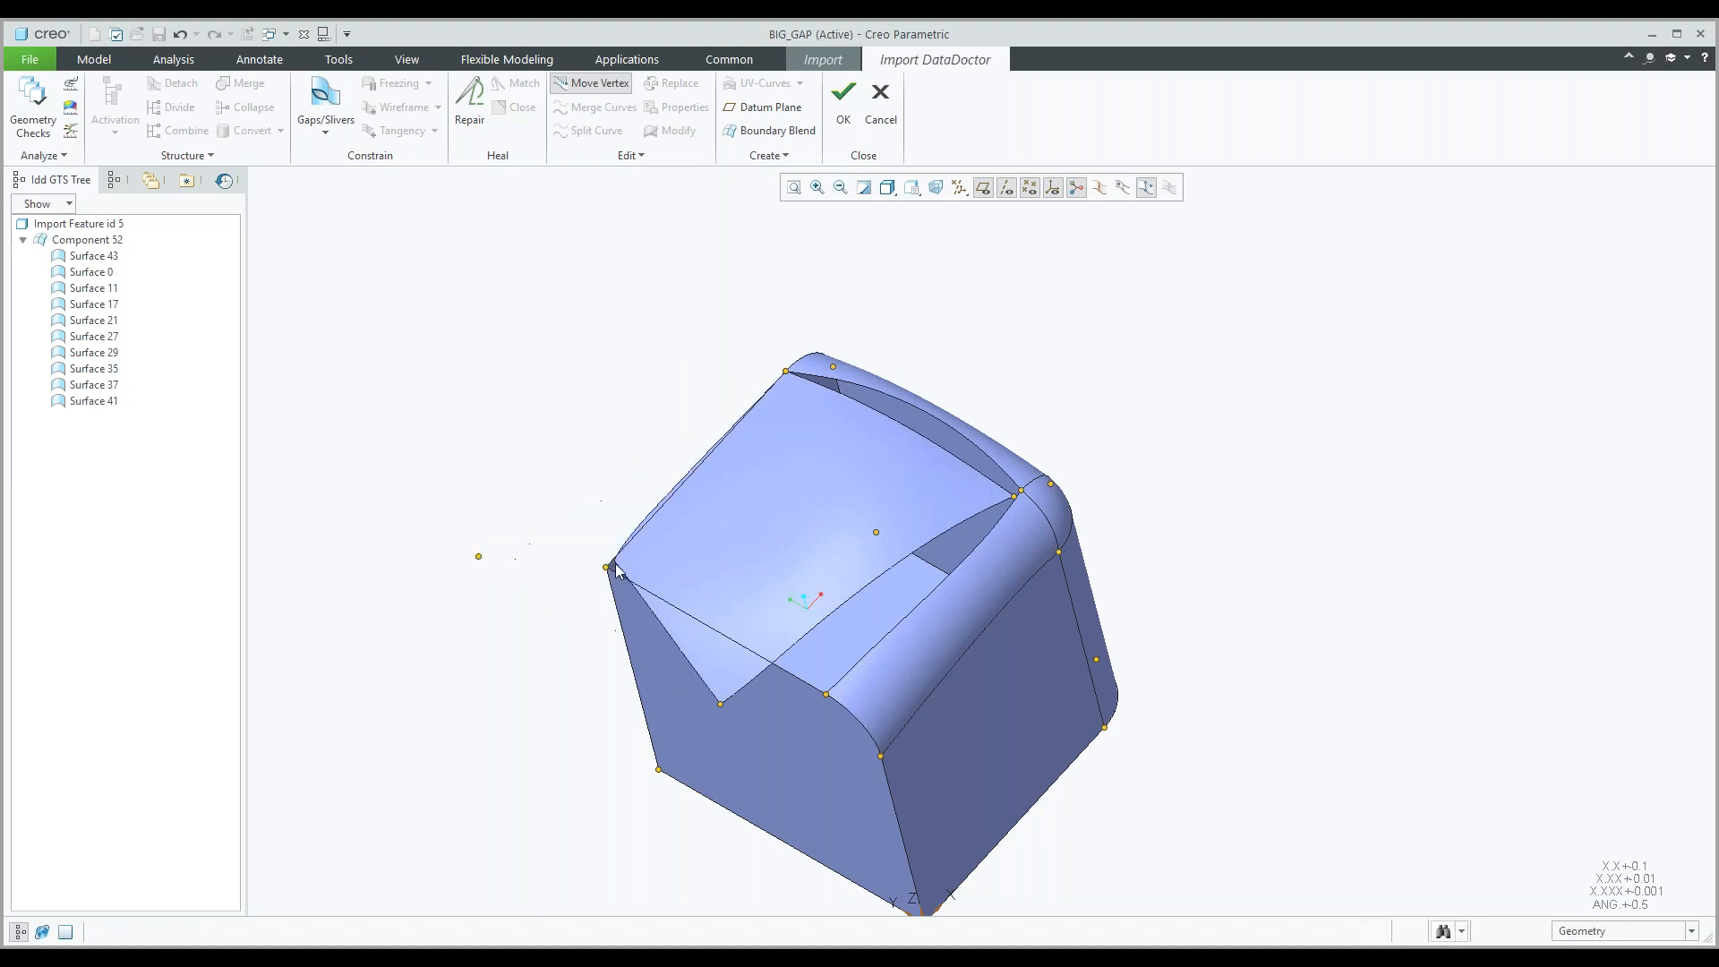
pyautogui.moveTo(720, 703); pyautogui.dragTo(826, 693)
pyautogui.moveTo(874, 519); pyautogui.dragTo(900, 546, button='middle')
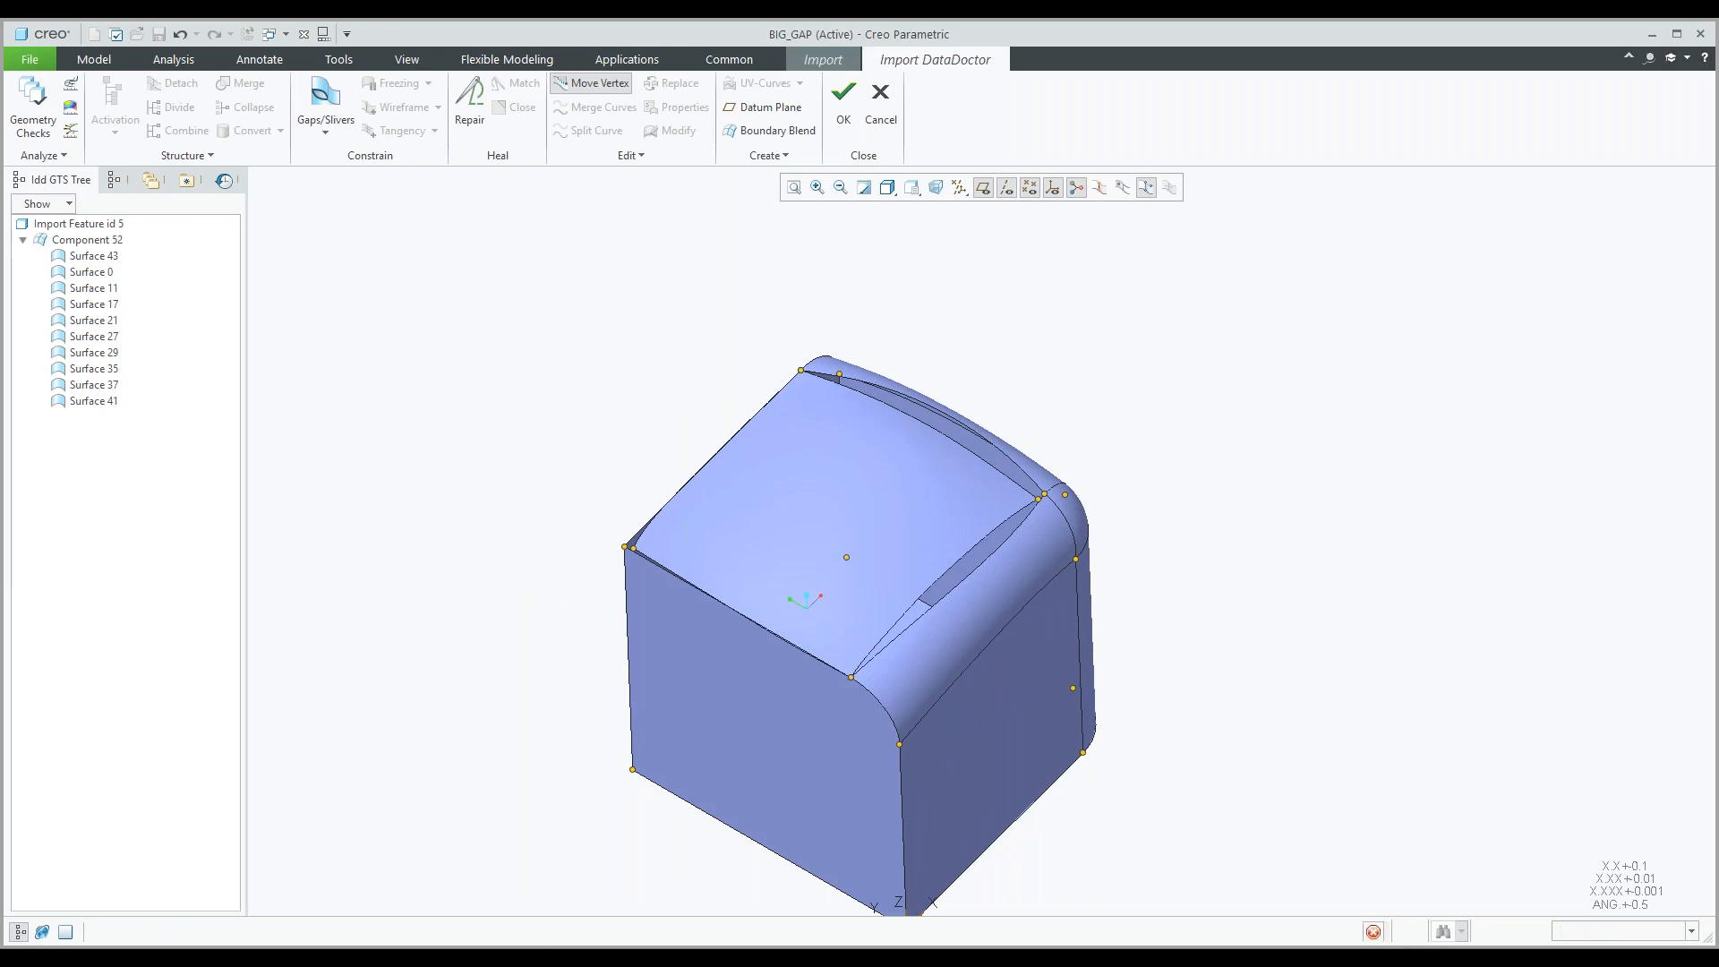
# Undo all the vertex moves on Surface 43.
pyautogui.hotkey('ctrl', 'z')
pyautogui.hotkey('ctrl', 'z')
pyautogui.hotkey('ctrl', 'y')
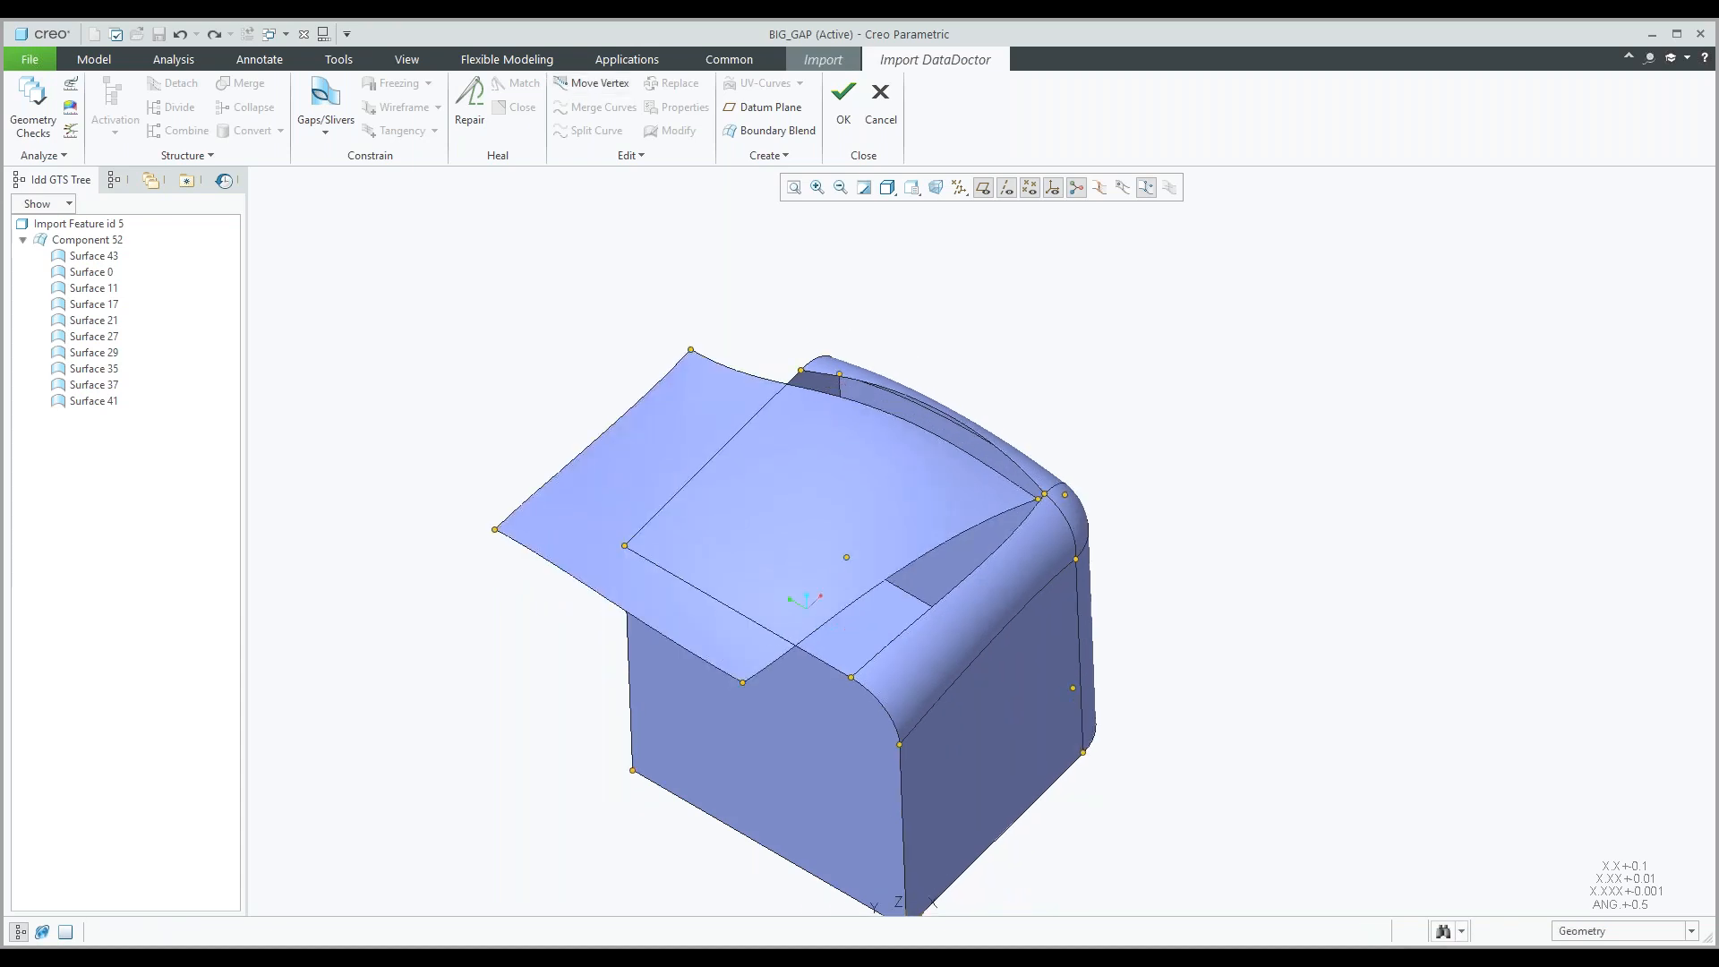
pyautogui.hotkey('ctrl', 'y')
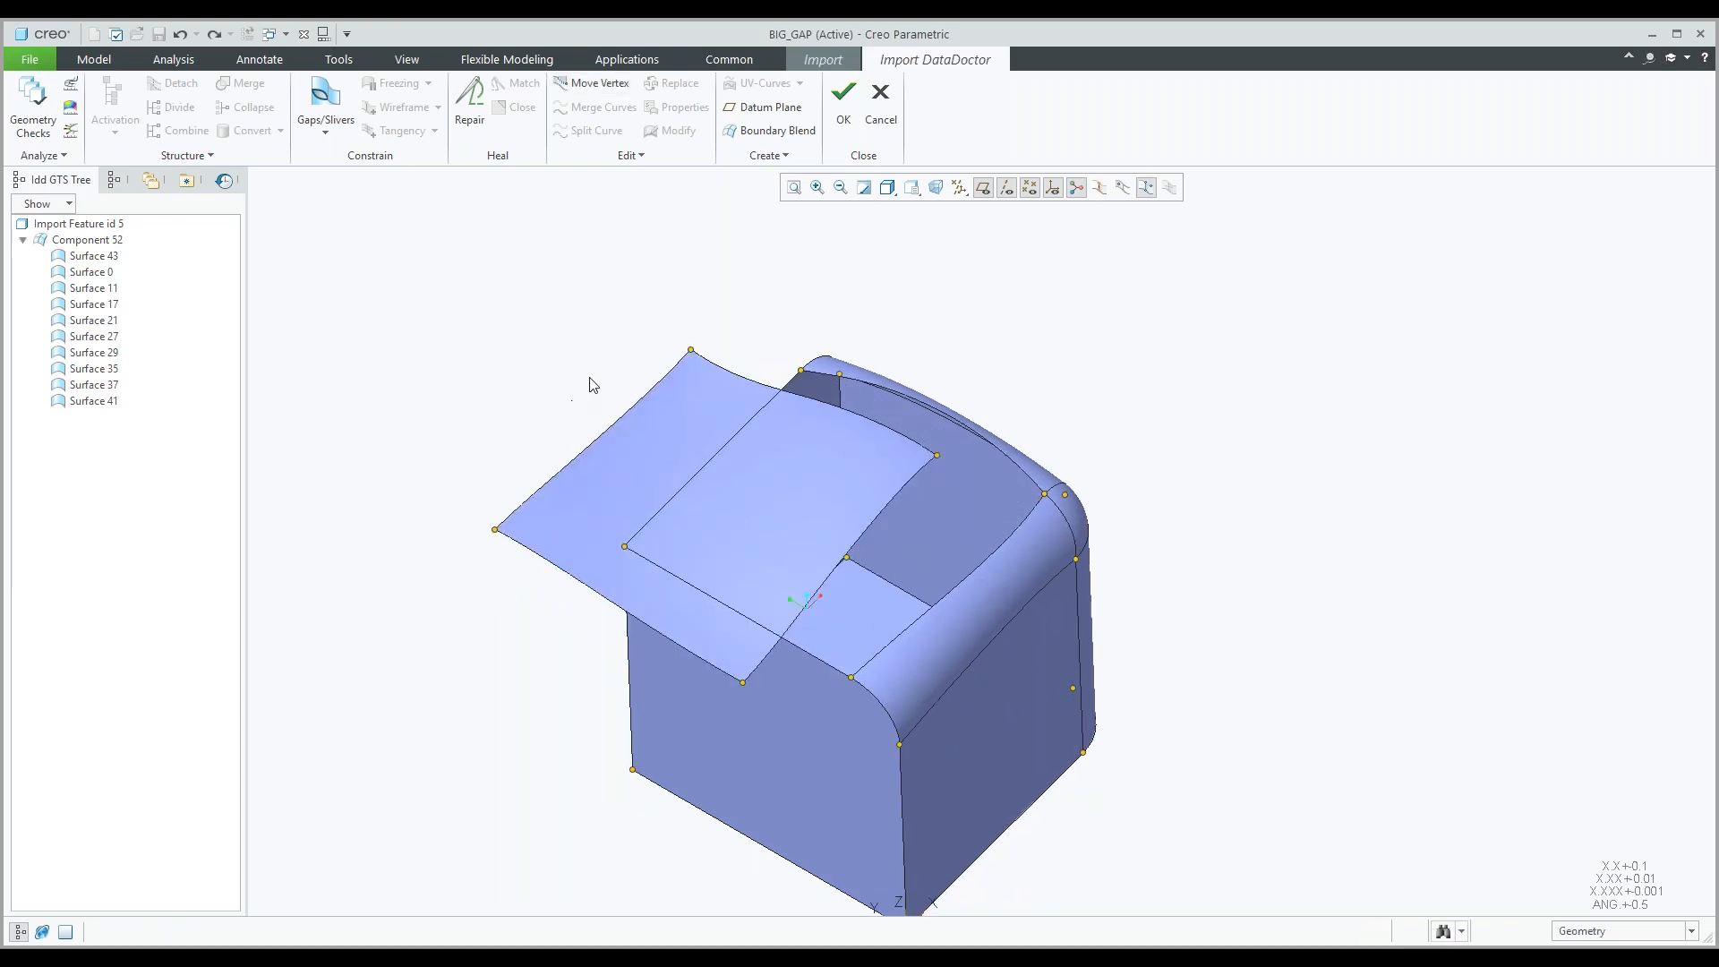
pyautogui.moveTo(590, 385)
pyautogui.mouseDown(button='middle')
pyautogui.moveTo(592, 404)
pyautogui.moveTo(587, 319)
pyautogui.mouseUp(button='middle')
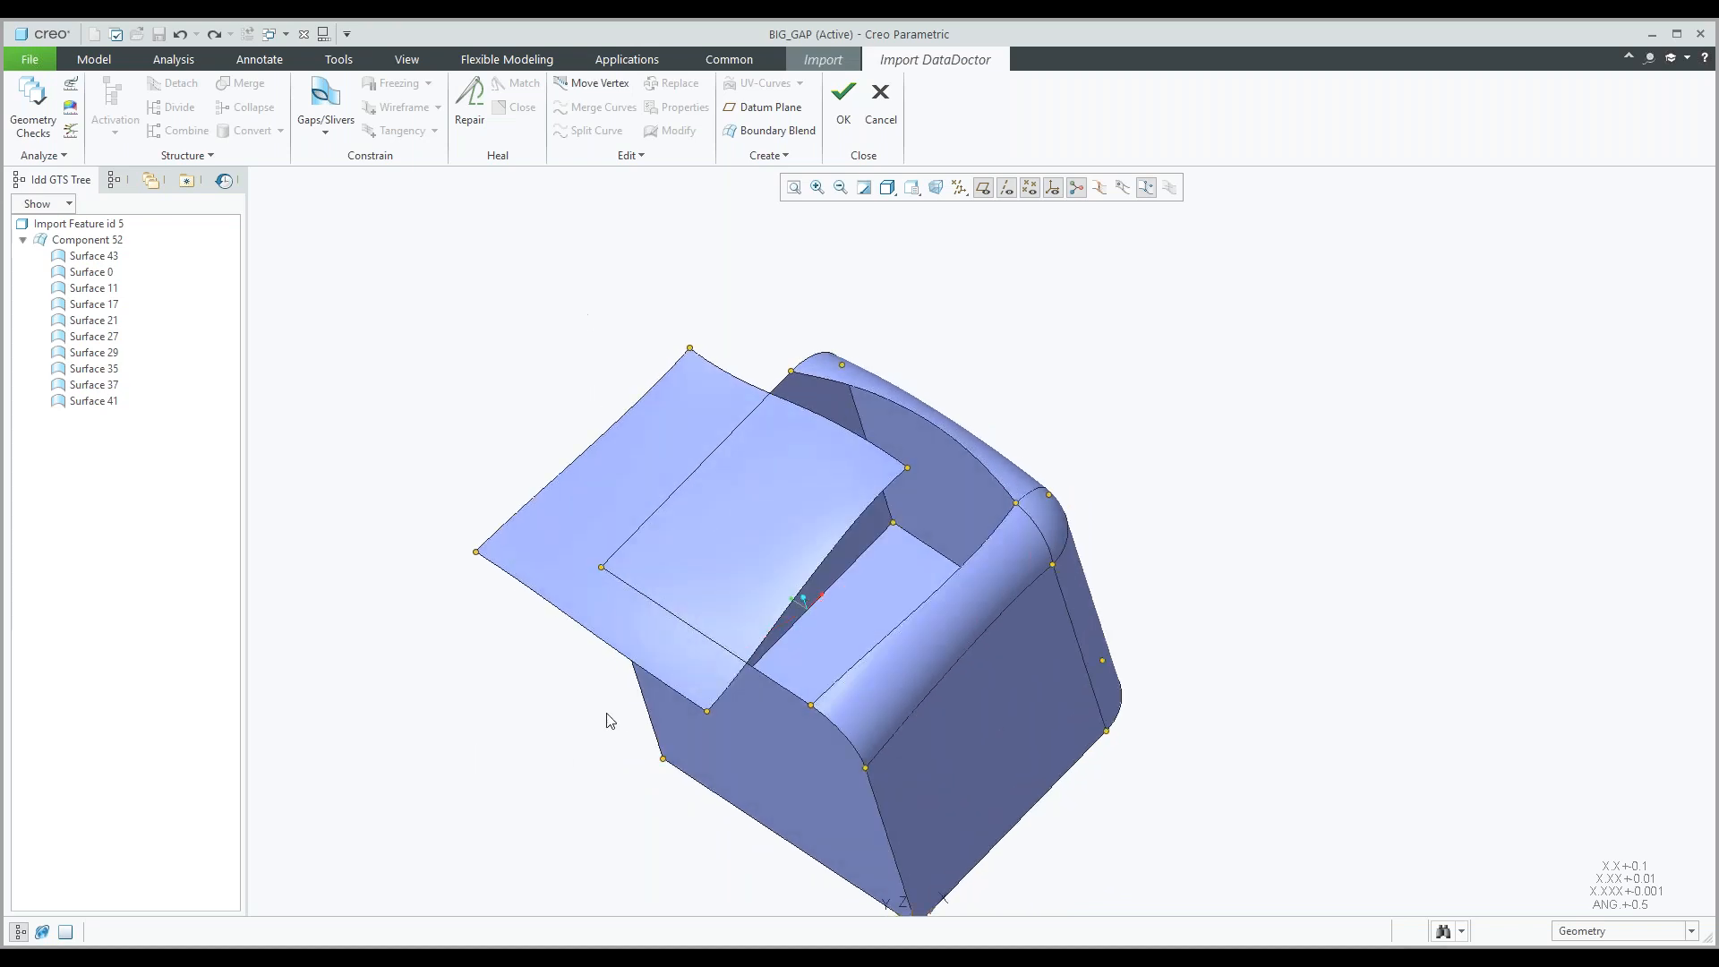
pyautogui.click(616, 649)
pyautogui.click(631, 155)
pyautogui.click(632, 473)
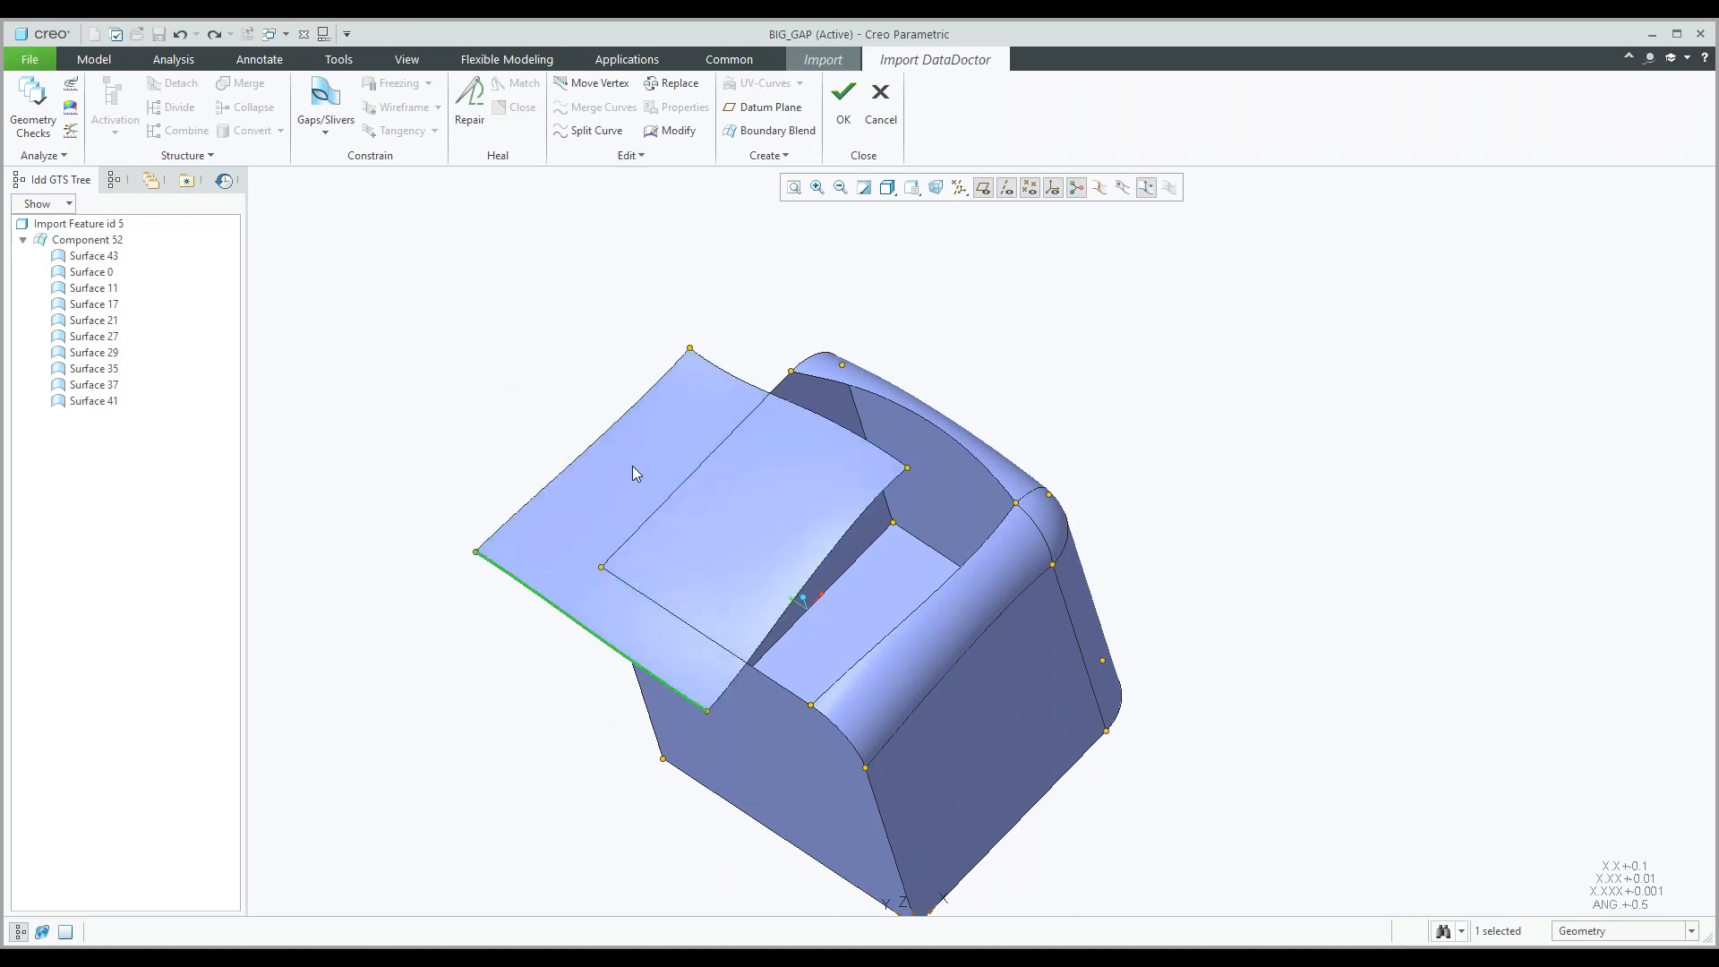
# Start the Align operation on Surface 43 and show its surface sides, keeping side 1 set to Tangent.
pyautogui.click(633, 468)
pyautogui.click(631, 155)
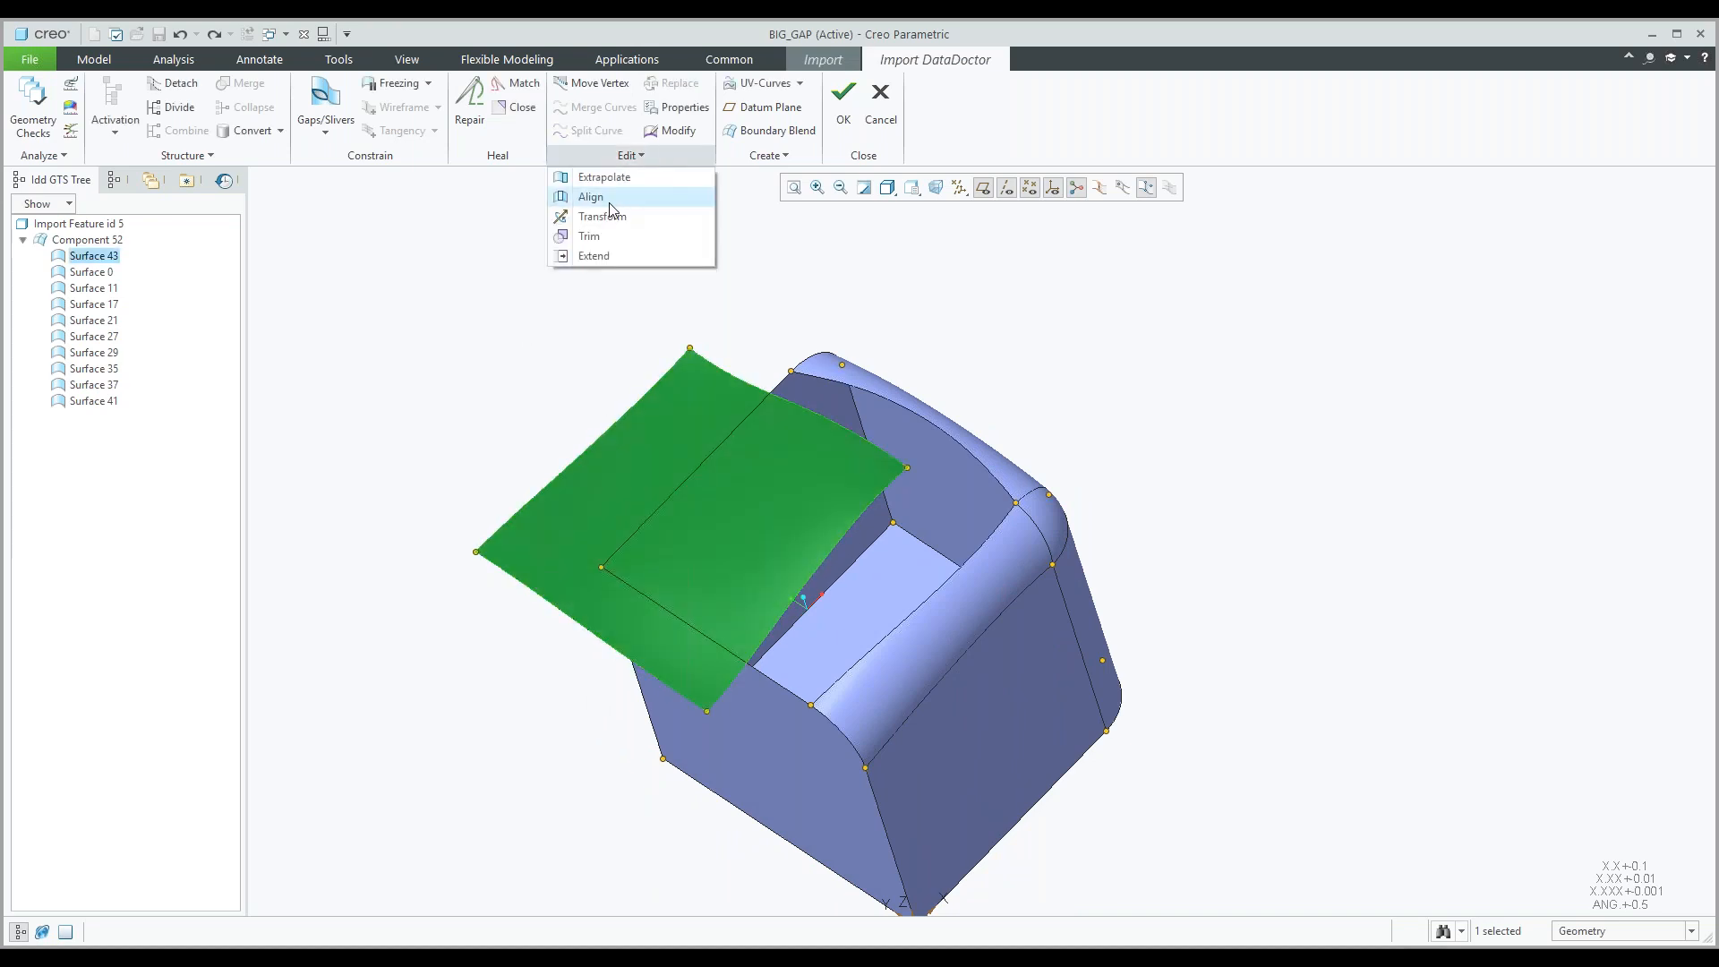
pyautogui.click(611, 197)
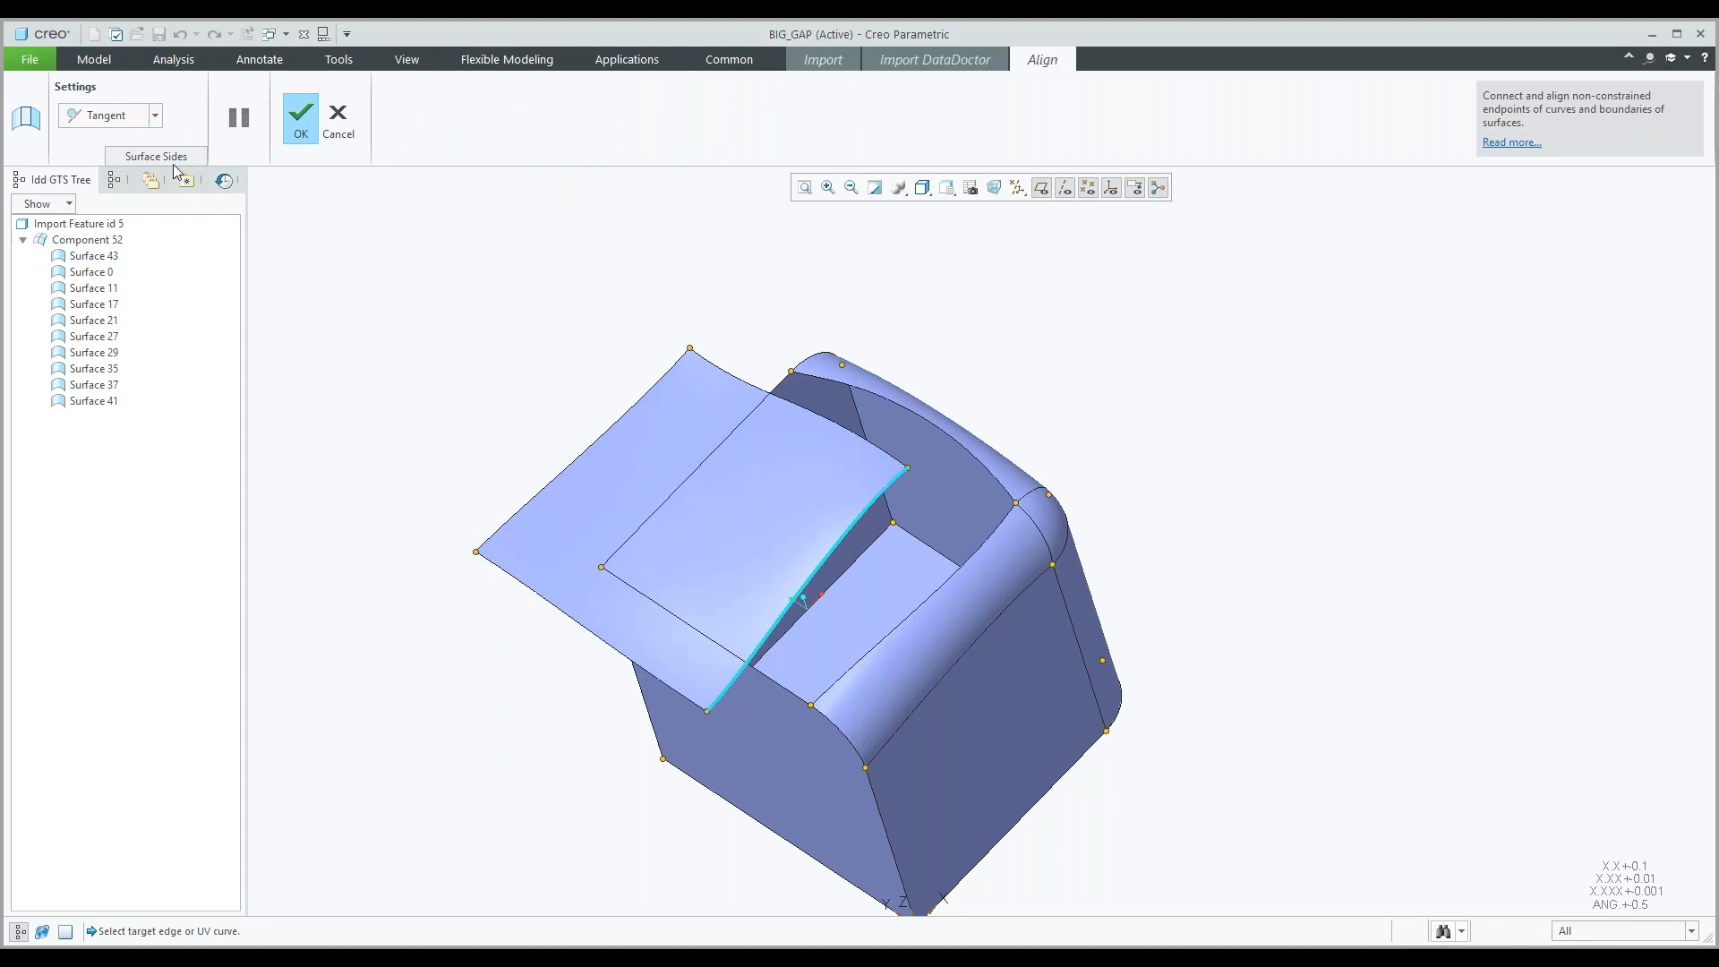
pyautogui.click(165, 157)
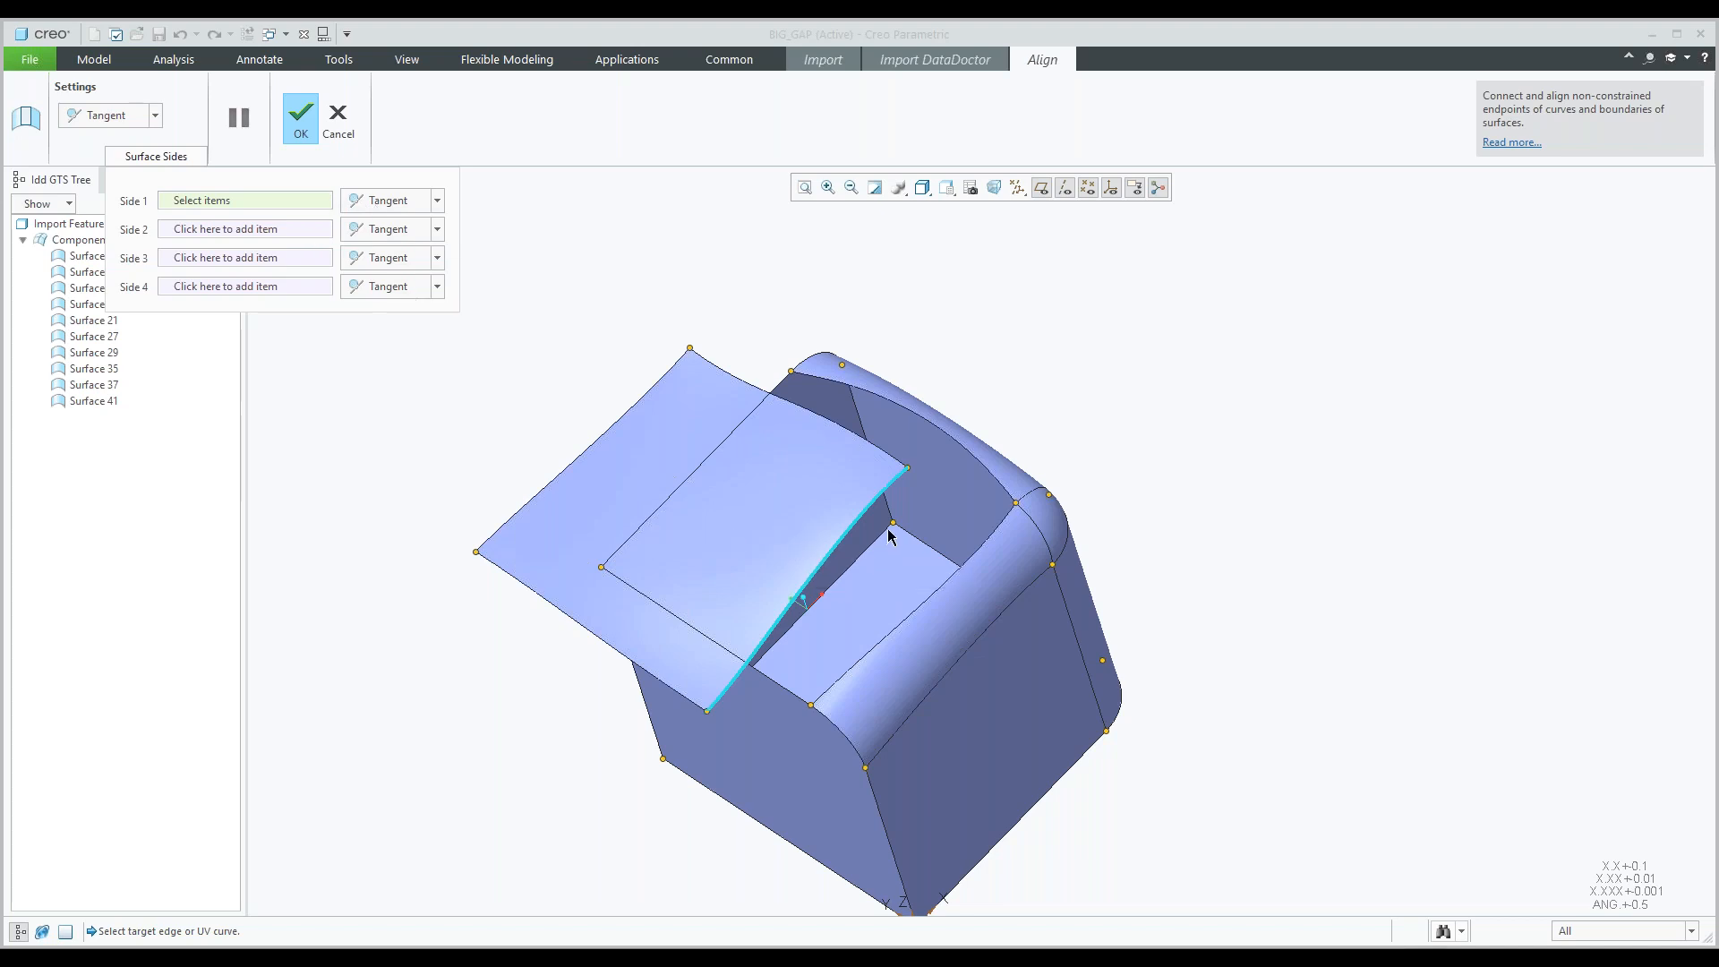
pyautogui.click(437, 200)
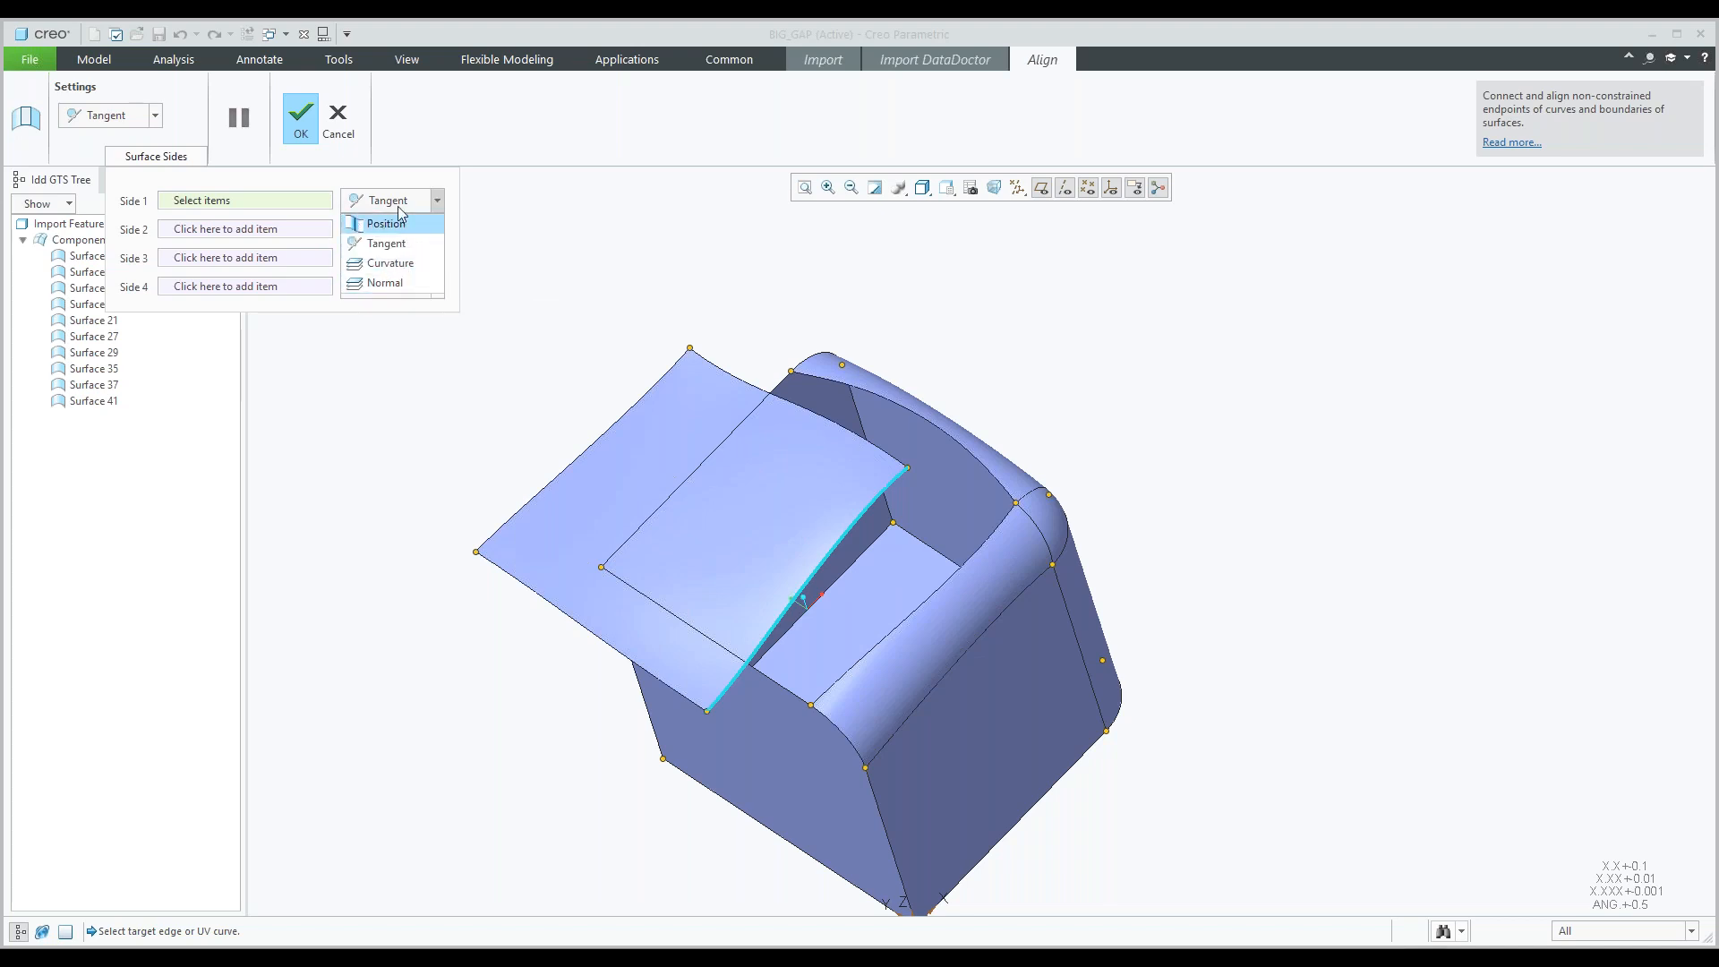
pyautogui.click(404, 202)
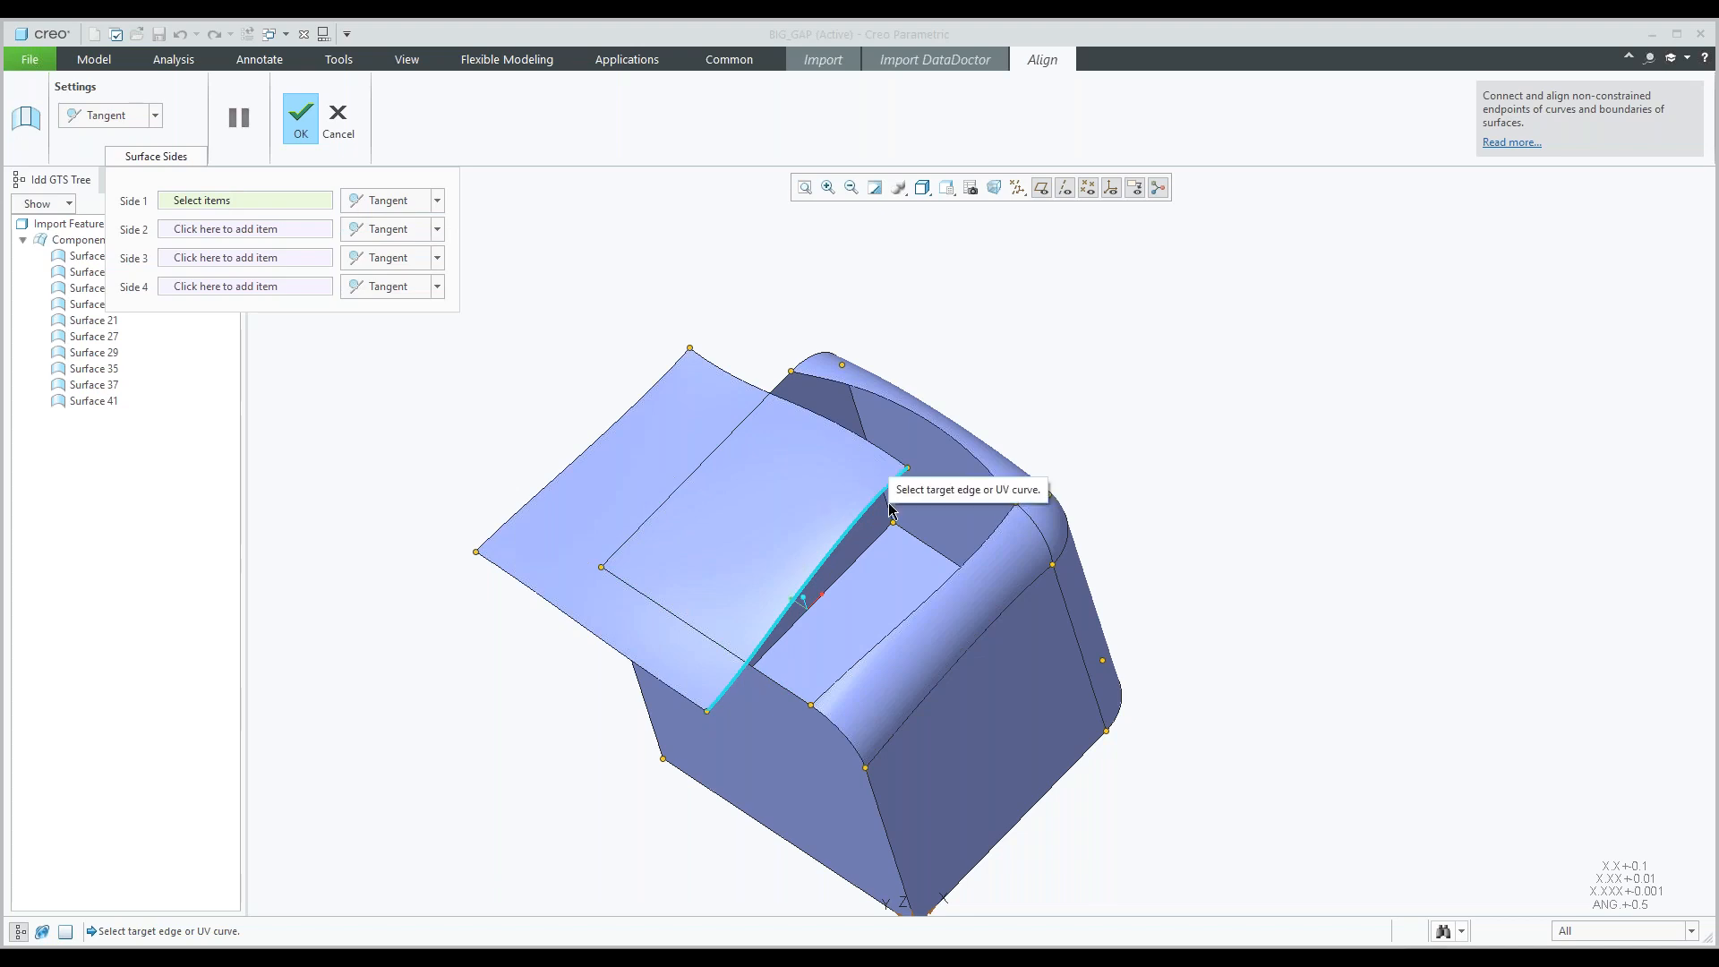
# Align side 1 to the long rounded edge of the opening, with its ends at that edge's two vertices.
pyautogui.click(947, 590)
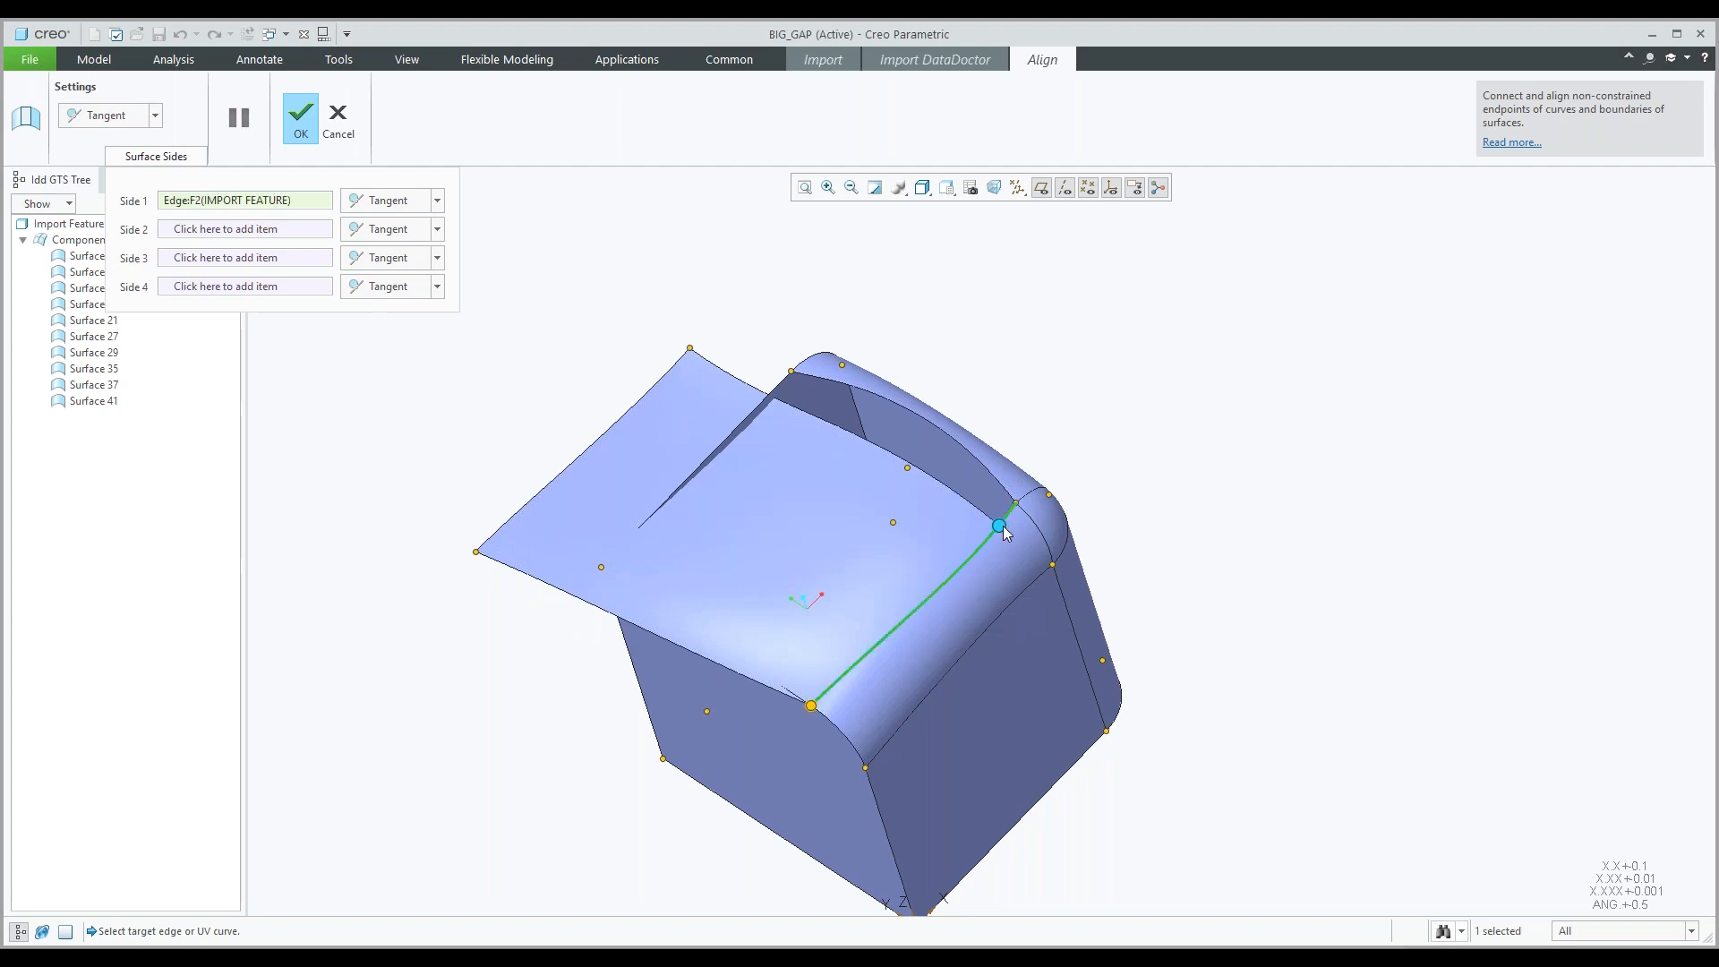
pyautogui.moveTo(1008, 525); pyautogui.dragTo(969, 562)
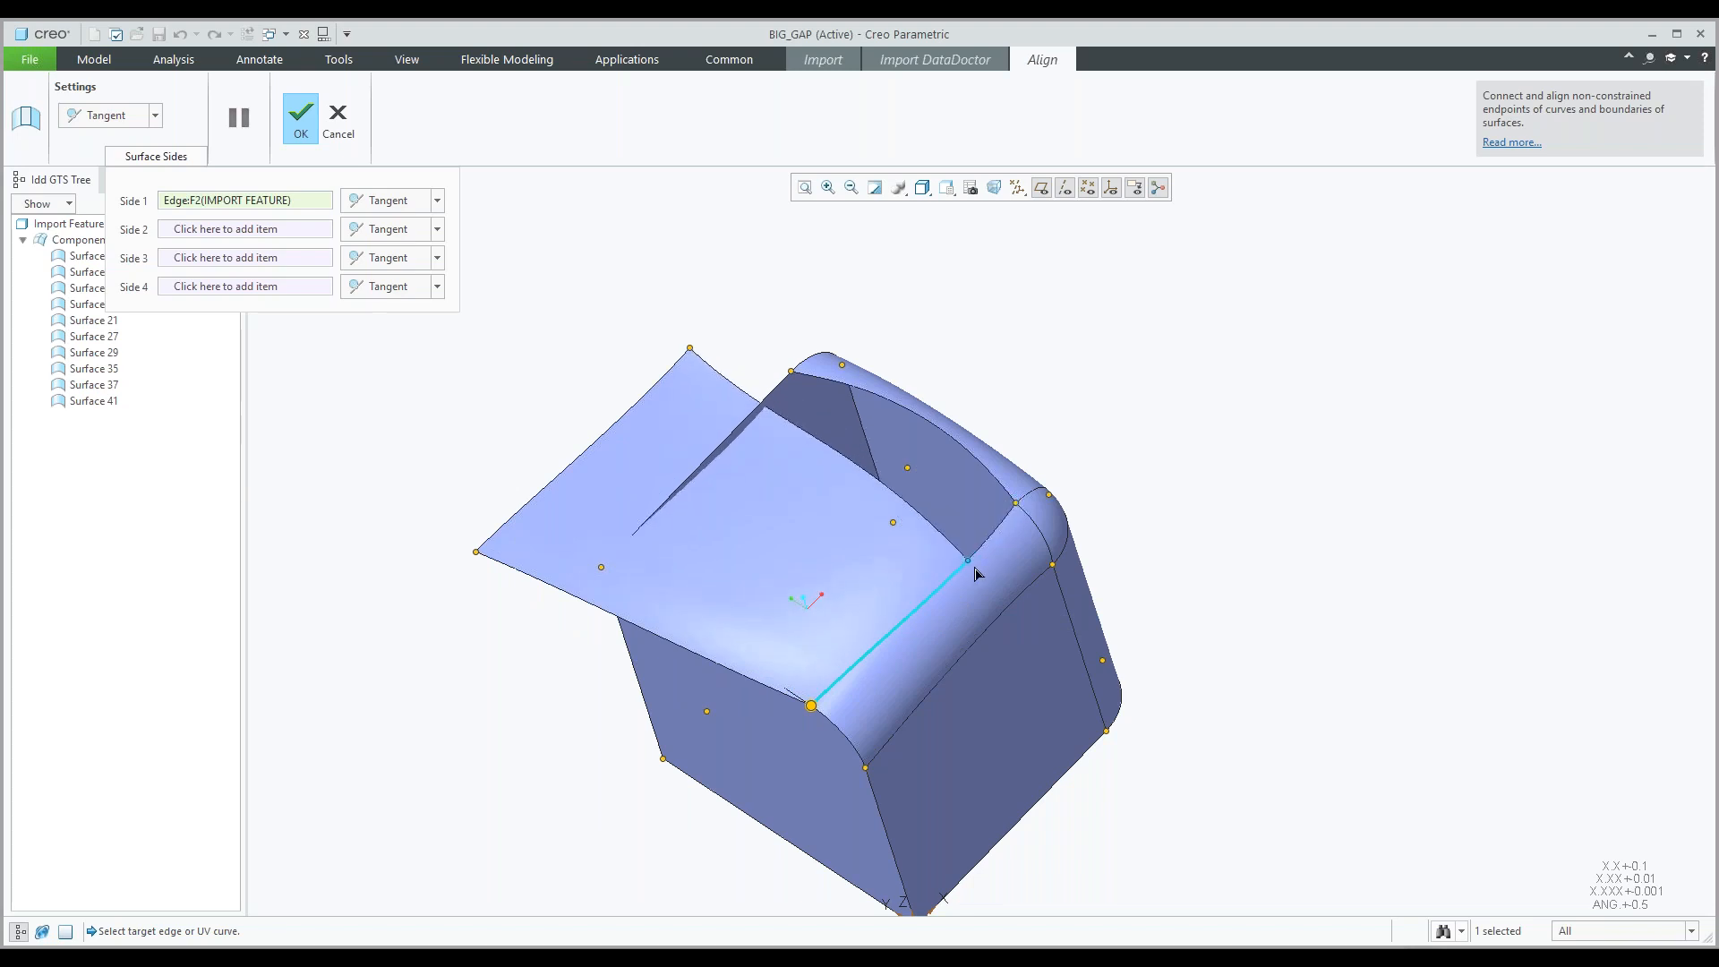
pyautogui.moveTo(831, 697)
pyautogui.mouseDown()
pyautogui.moveTo(910, 621)
pyautogui.moveTo(816, 708)
pyautogui.mouseUp()
pyautogui.moveTo(968, 561); pyautogui.dragTo(1016, 503)
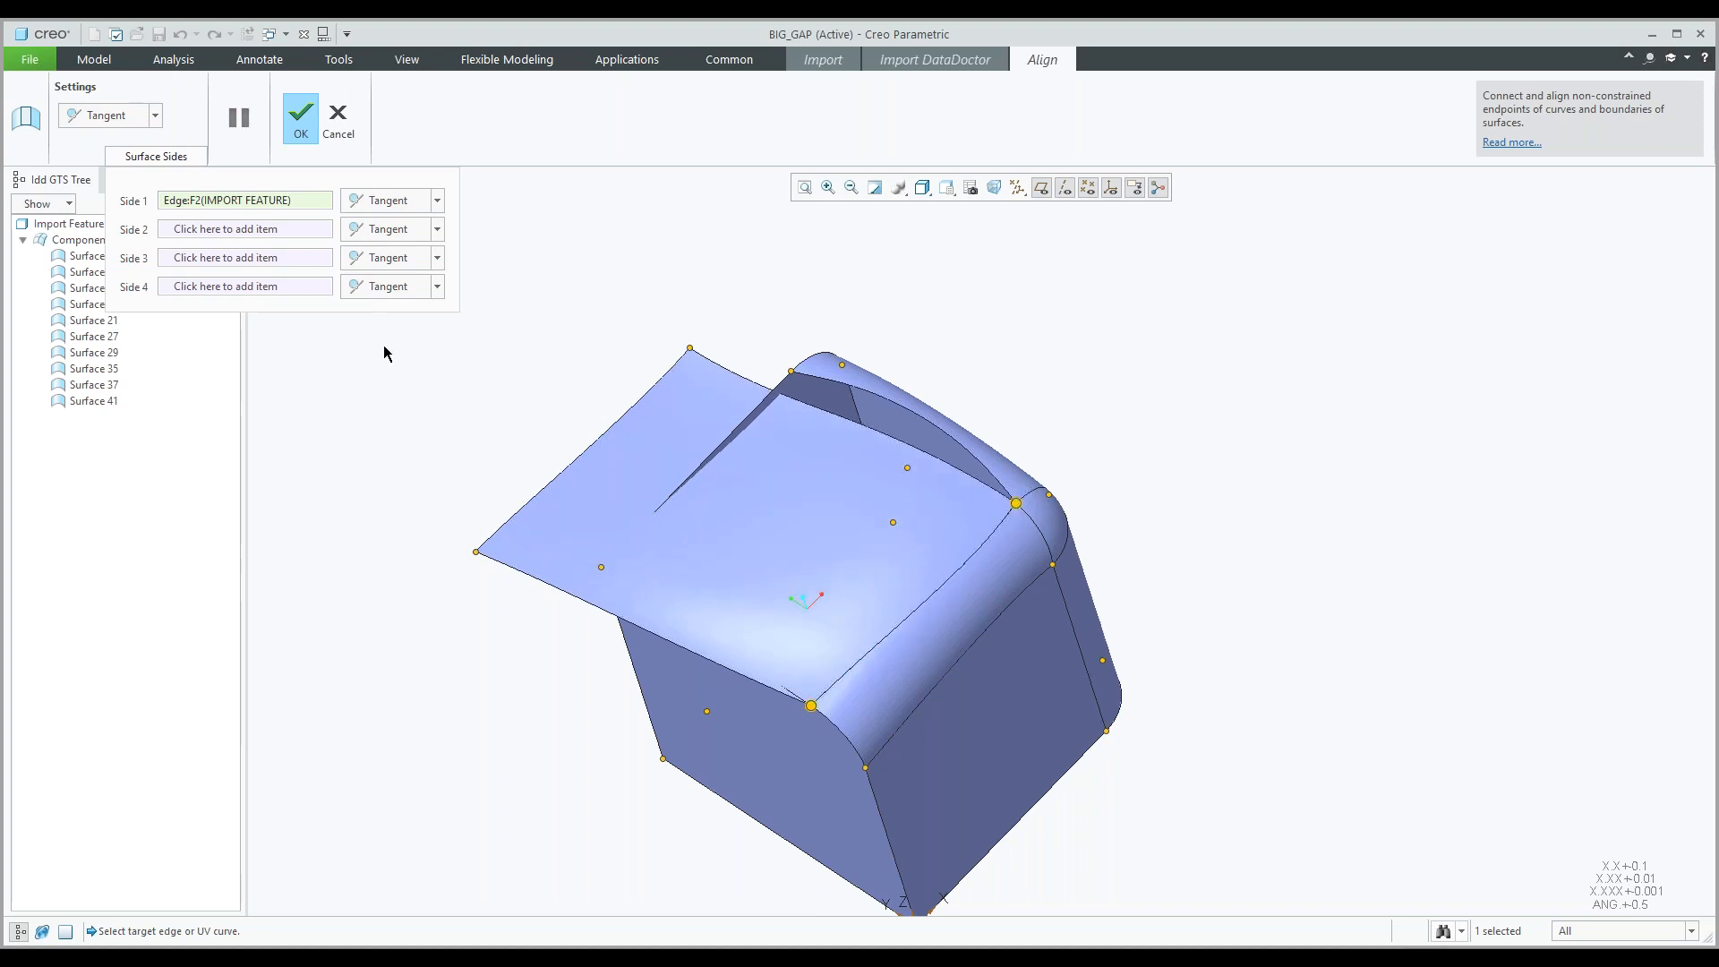
# Align side 3 tangentially to the curved rear edge of the box opening.
pyautogui.click(309, 231)
pyautogui.click(185, 259)
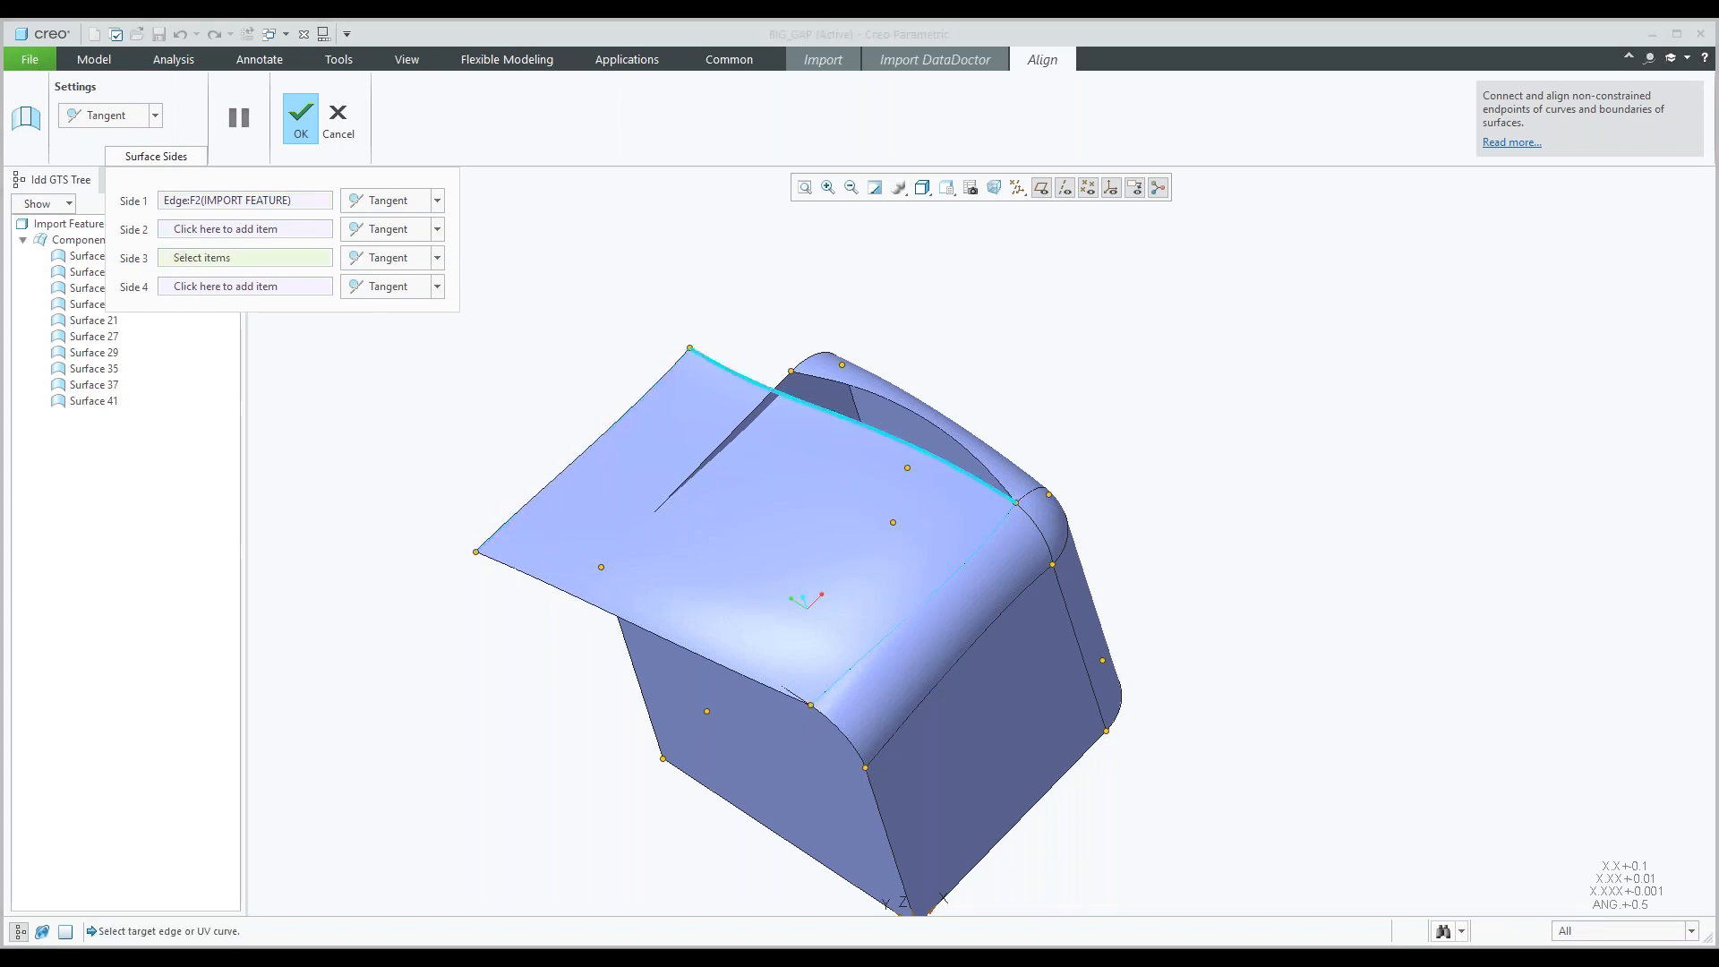
pyautogui.click(872, 401)
pyautogui.moveTo(872, 401); pyautogui.dragTo(879, 460, button='middle')
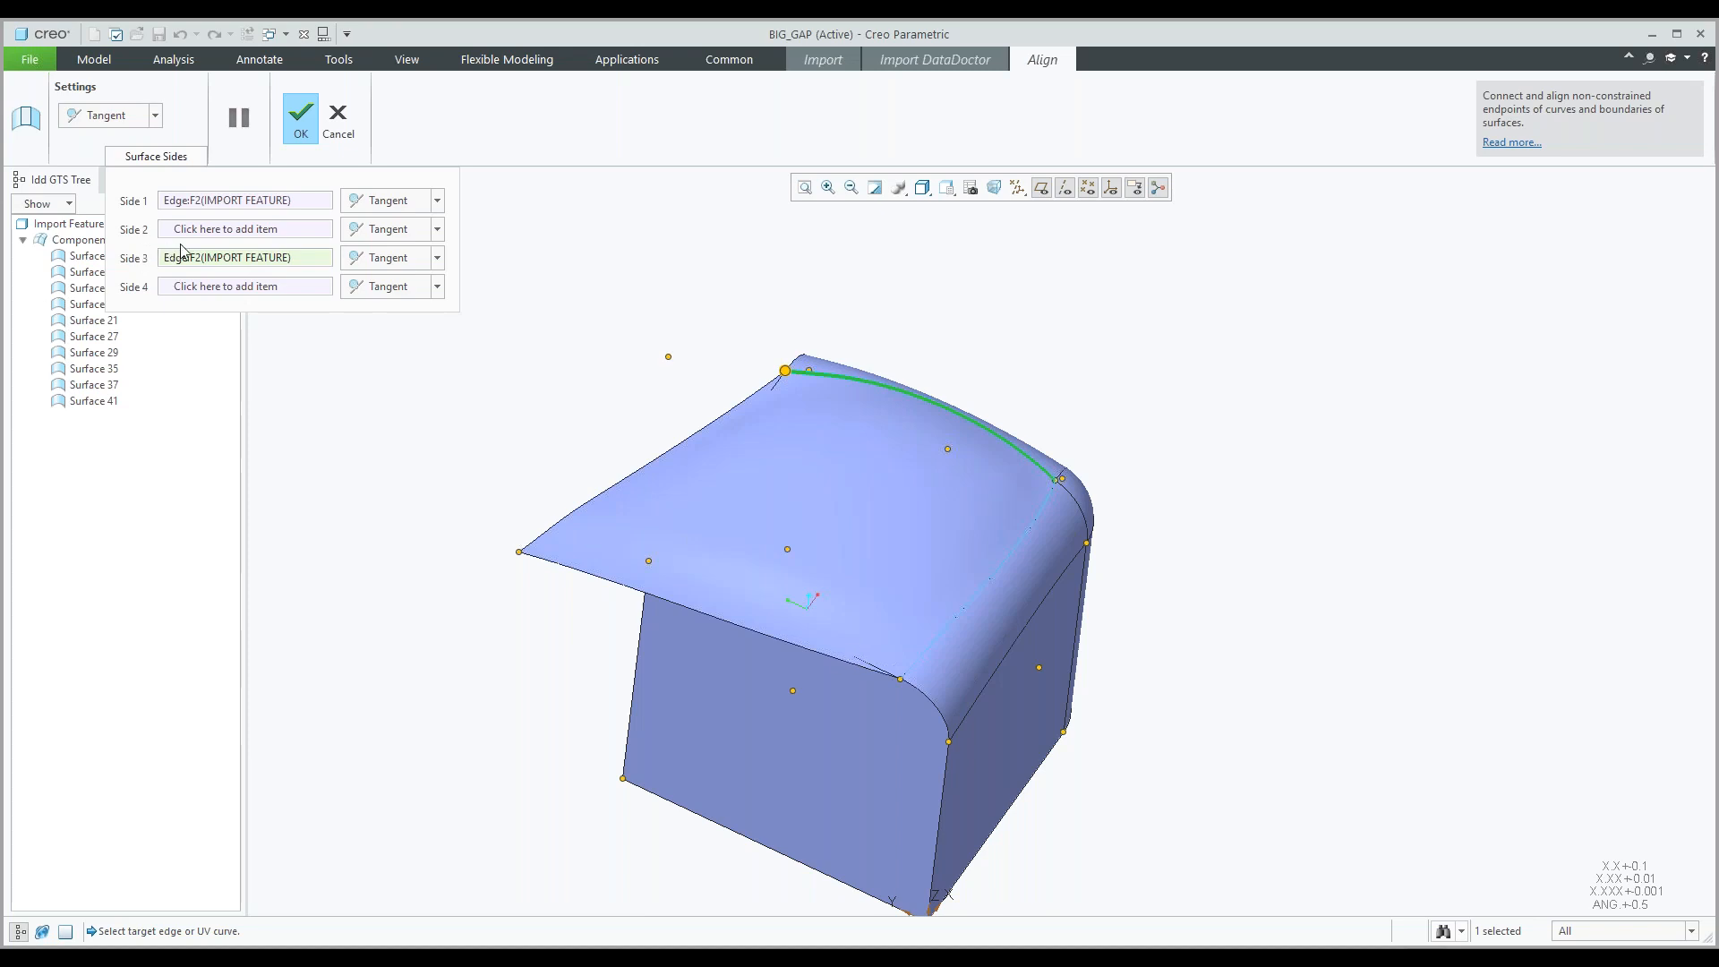
# Activate side 4 of the Surface 43 alignment and set its condition to Position.
pyautogui.click(227, 290)
pyautogui.click(226, 288)
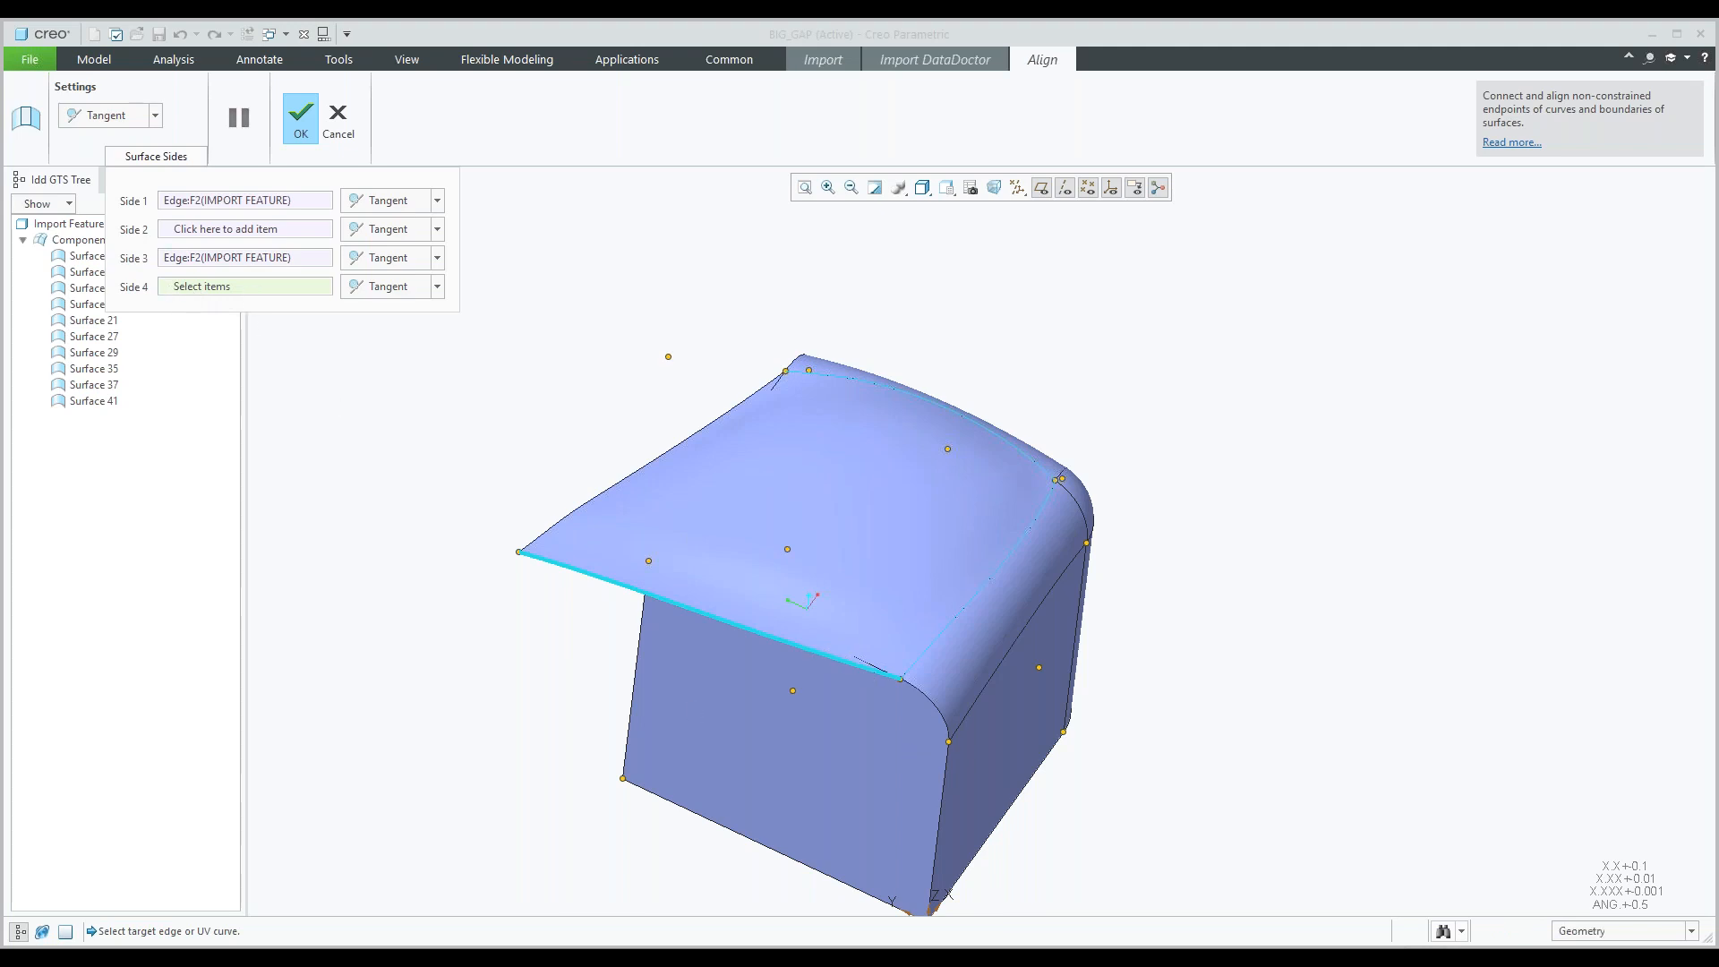
pyautogui.scroll(-2, 852, 665)
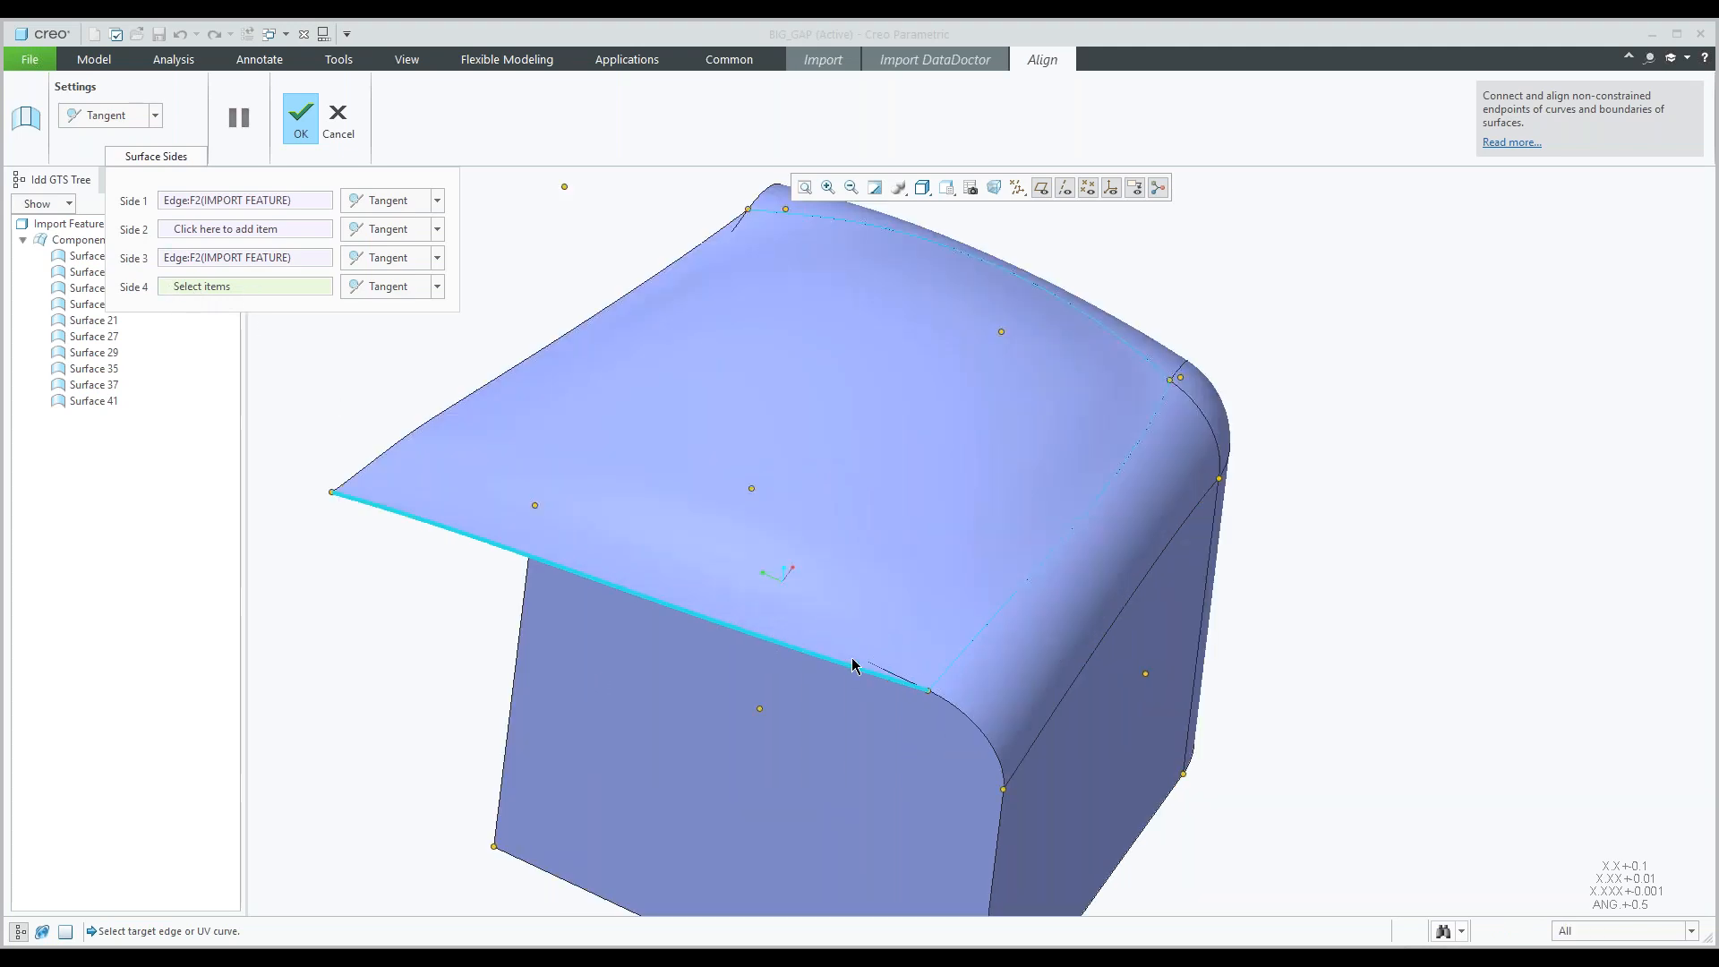
pyautogui.scroll(-2, 852, 664)
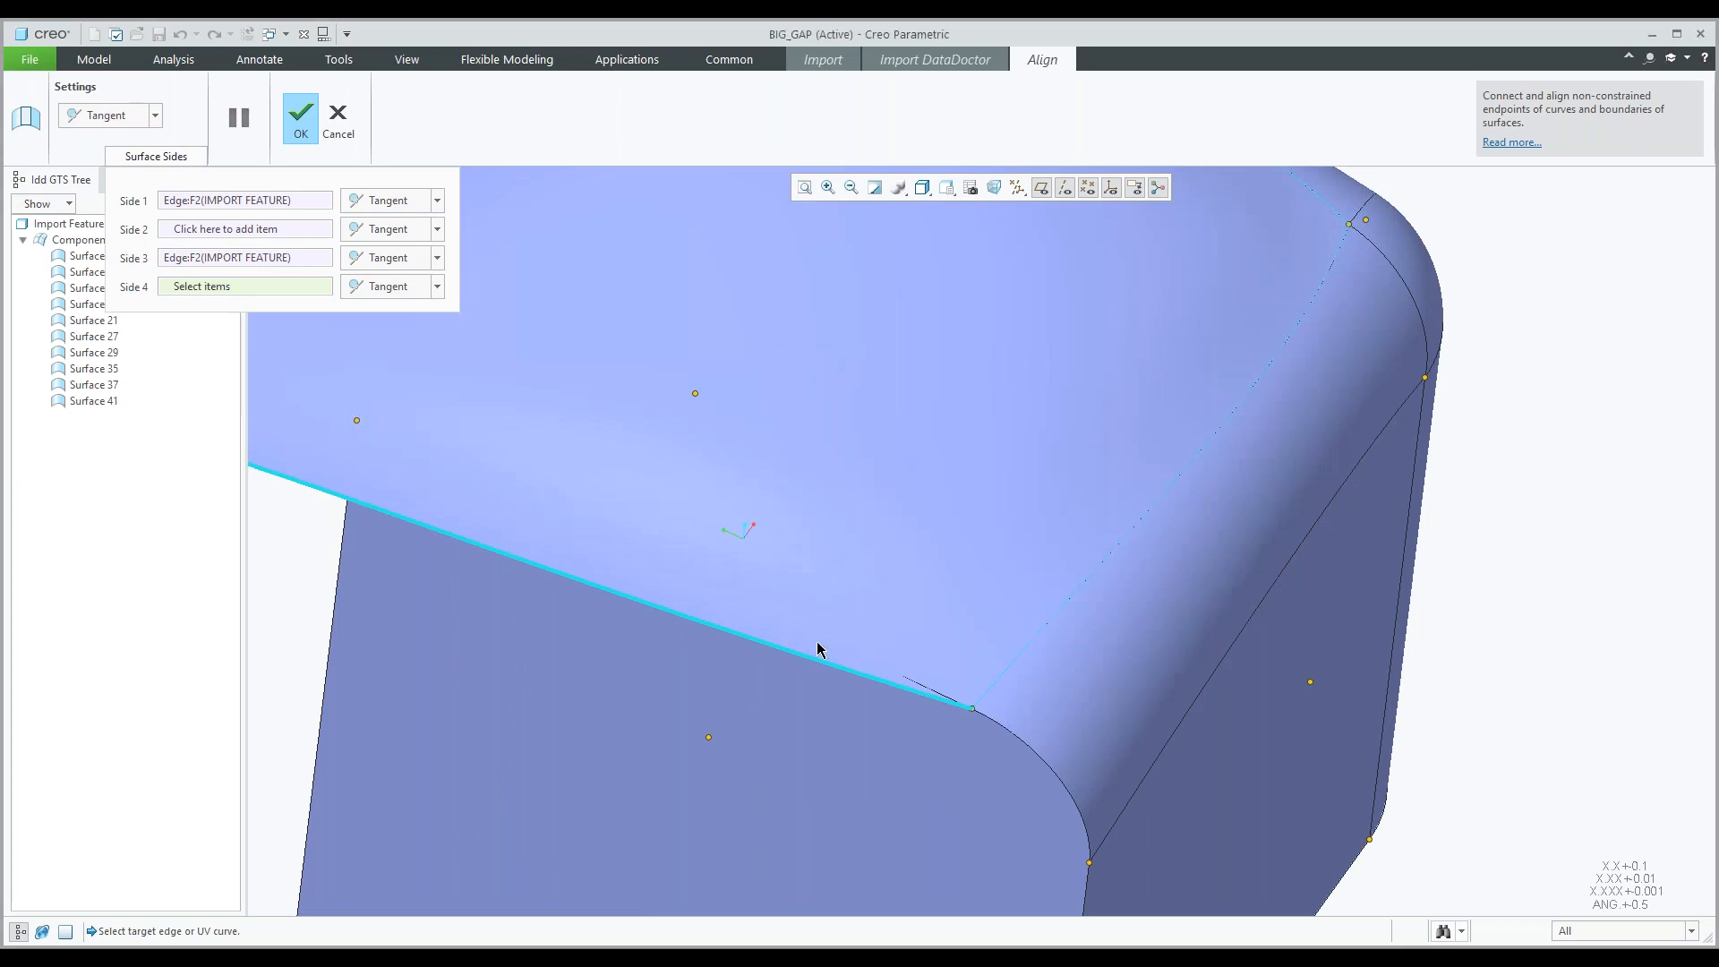
pyautogui.scroll(3, 784, 556)
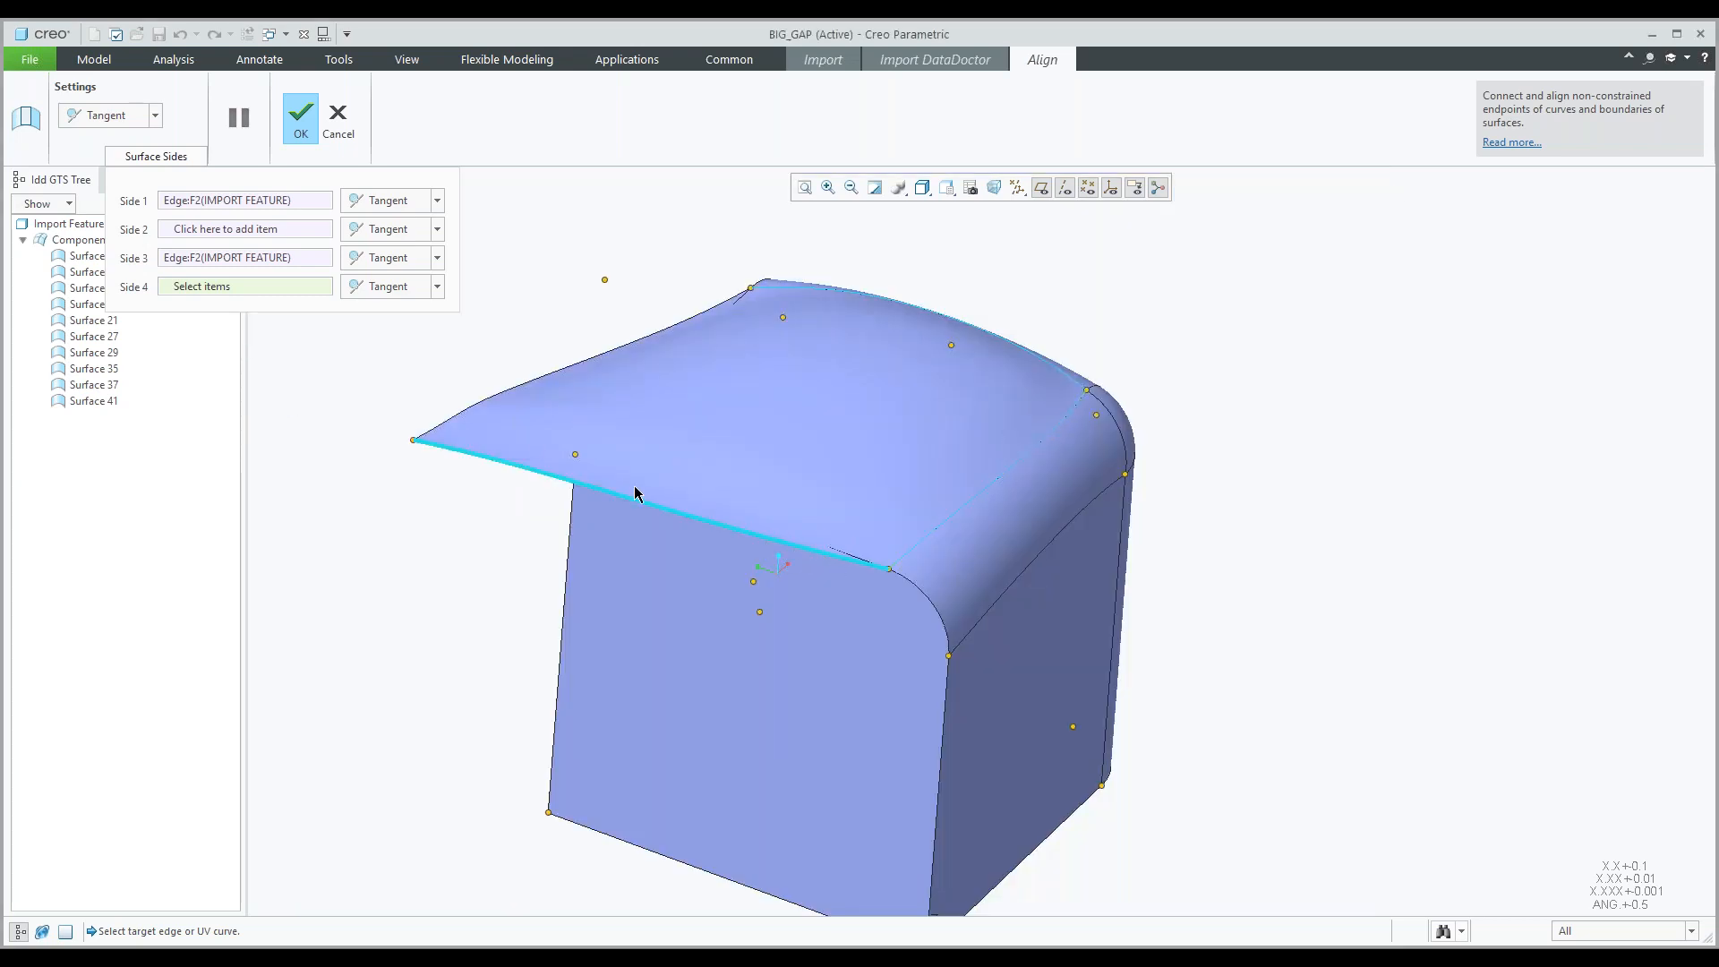
pyautogui.click(438, 288)
pyautogui.click(421, 309)
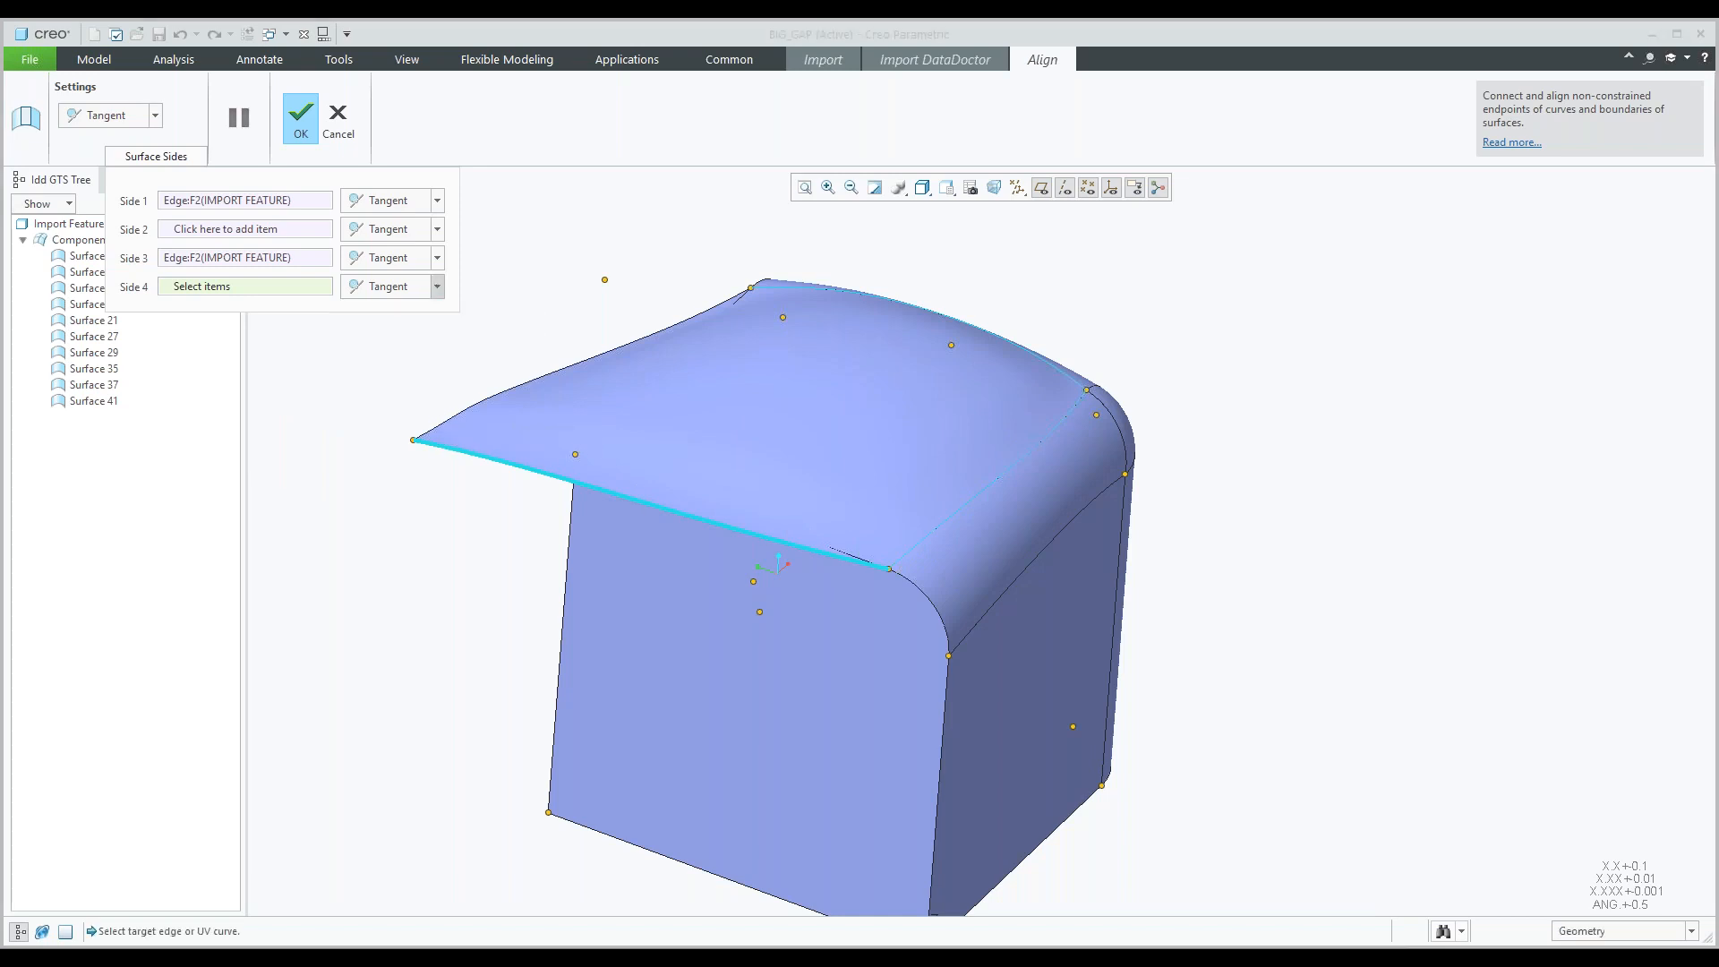
pyautogui.scroll(-2, 859, 564)
pyautogui.scroll(4, 853, 562)
pyautogui.moveTo(782, 533); pyautogui.dragTo(882, 570, button='middle')
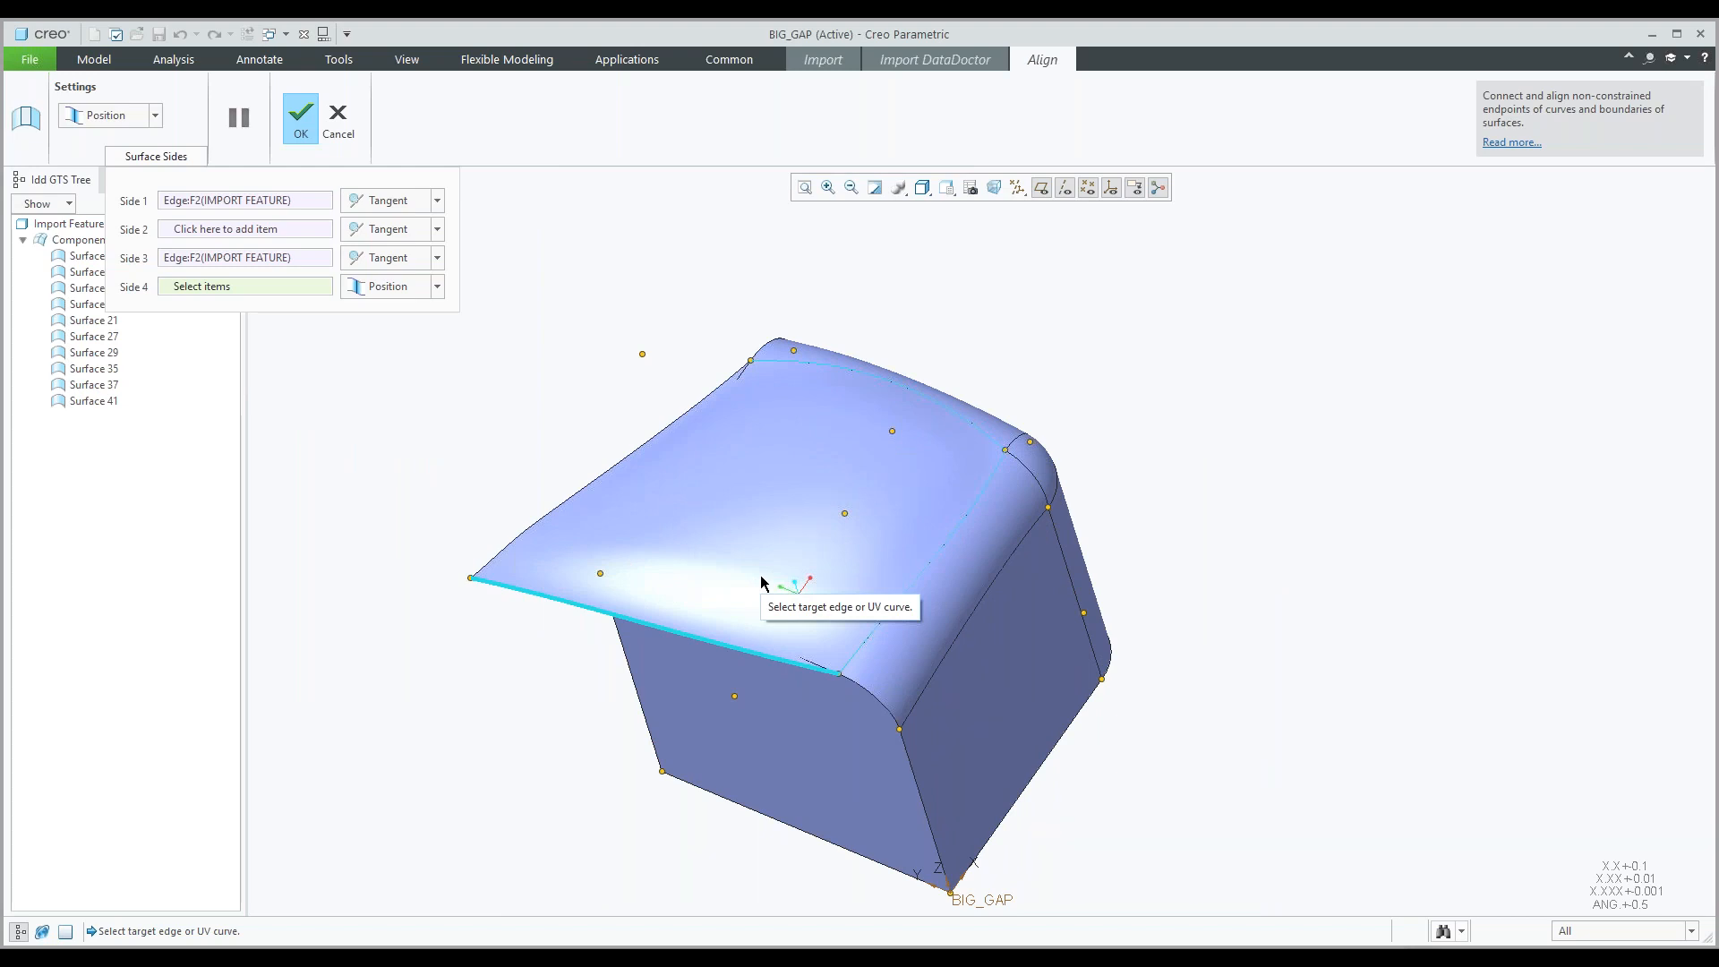
# Set sides 1 and 3 to Position and align side 4 to the straight front edge of the box opening.
pyautogui.click(437, 200)
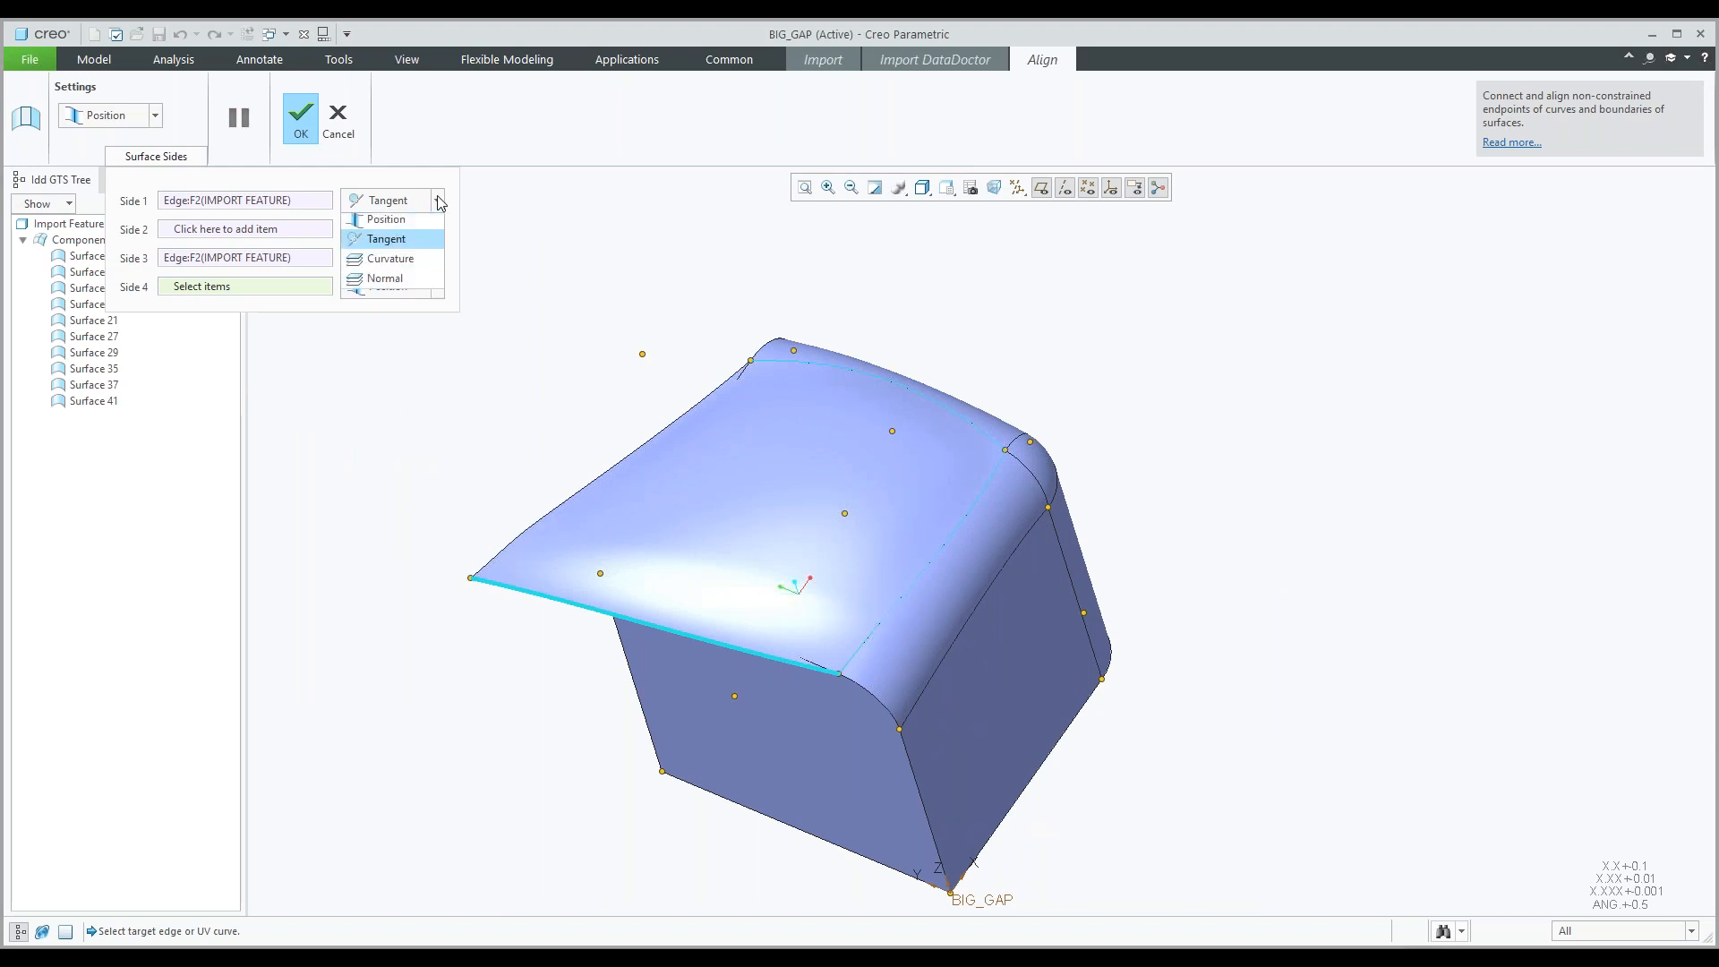
pyautogui.click(419, 220)
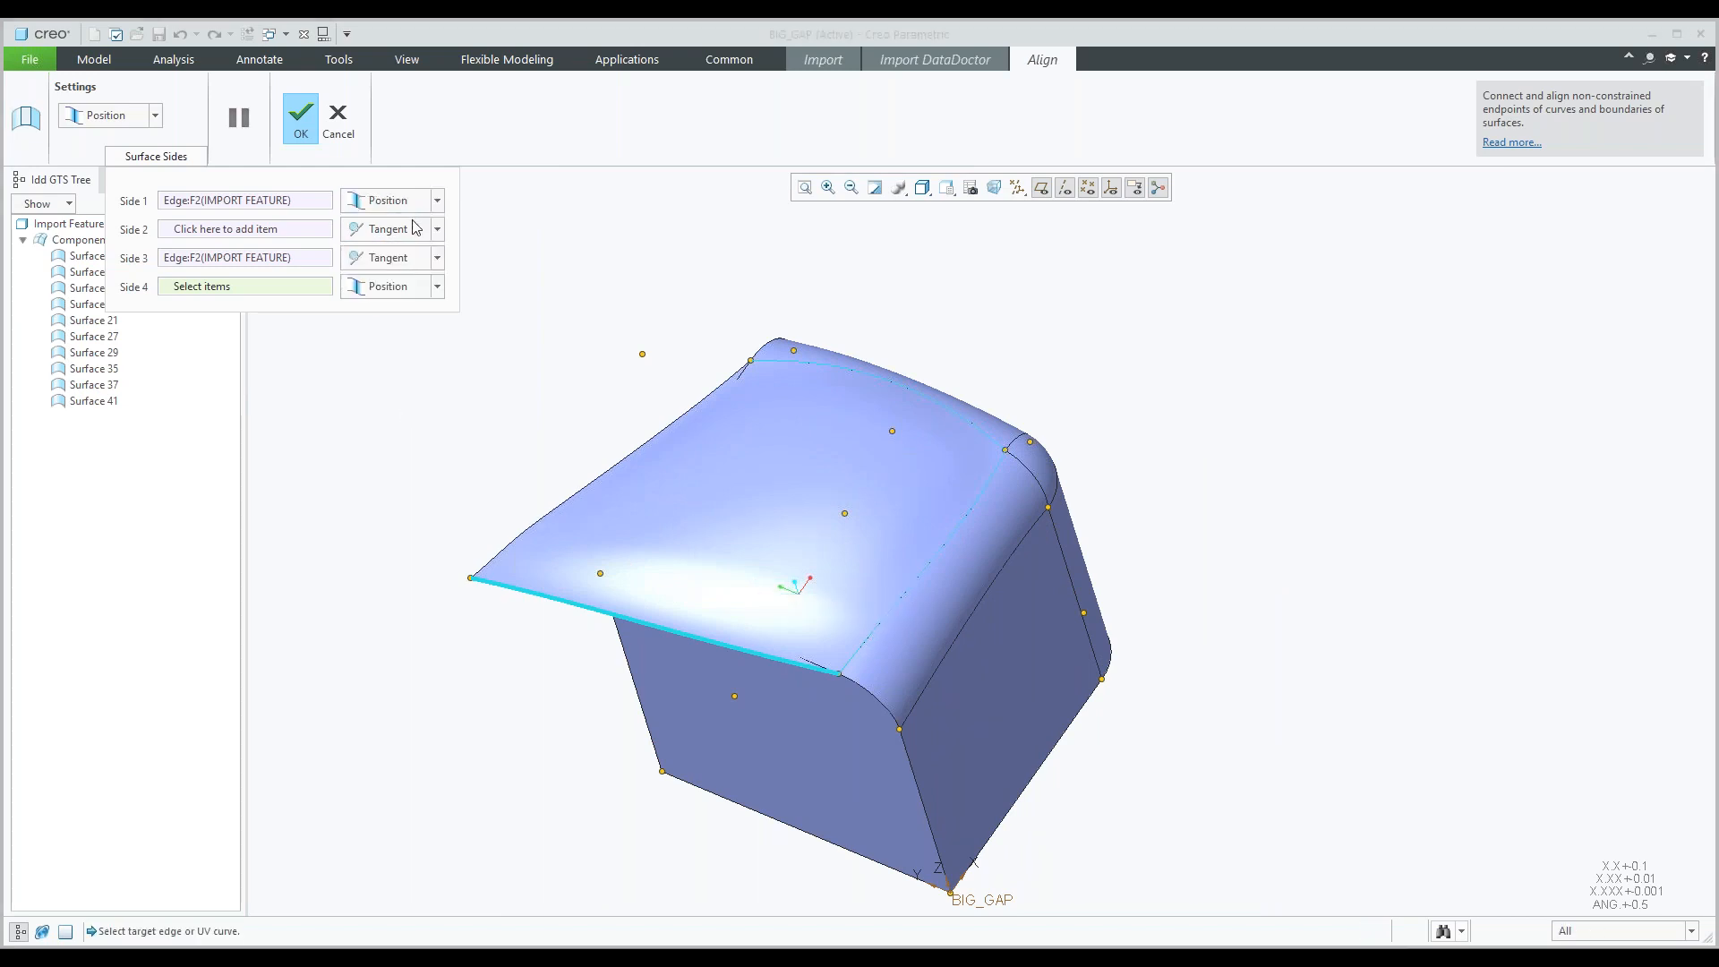
pyautogui.click(437, 259)
pyautogui.click(406, 281)
pyautogui.click(787, 658)
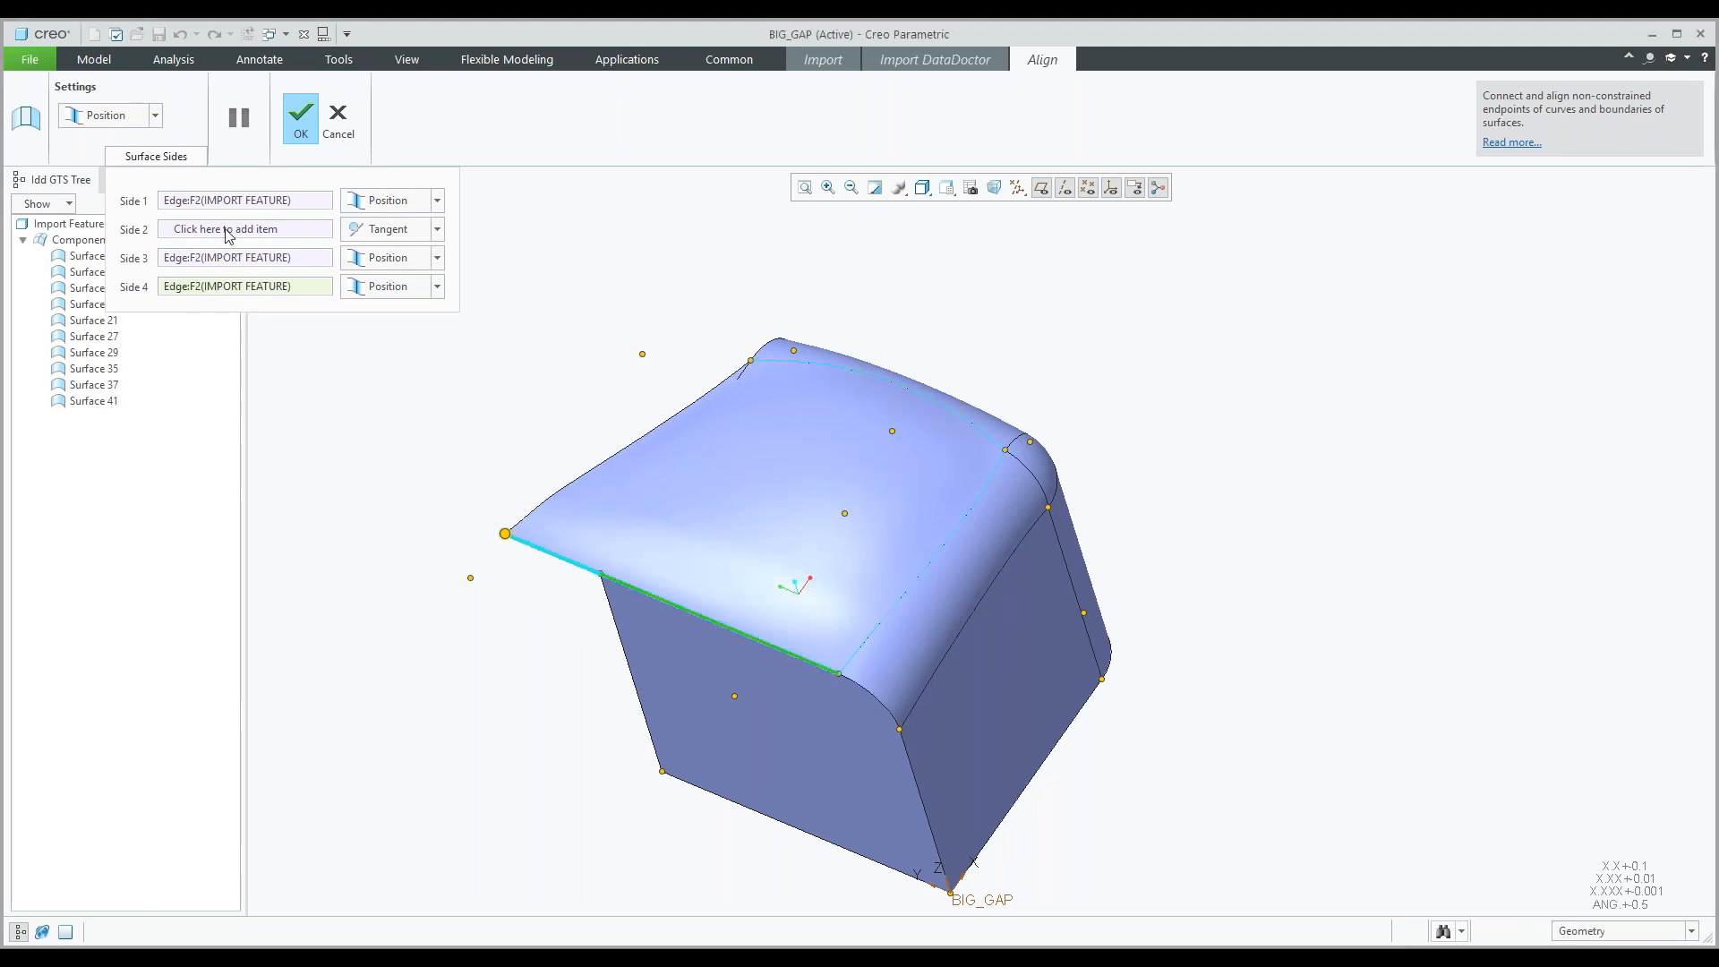
# Set side 2 to Position without choosing a target edge and accept the Surface 43 alignment.
pyautogui.scroll(2, 725, 403)
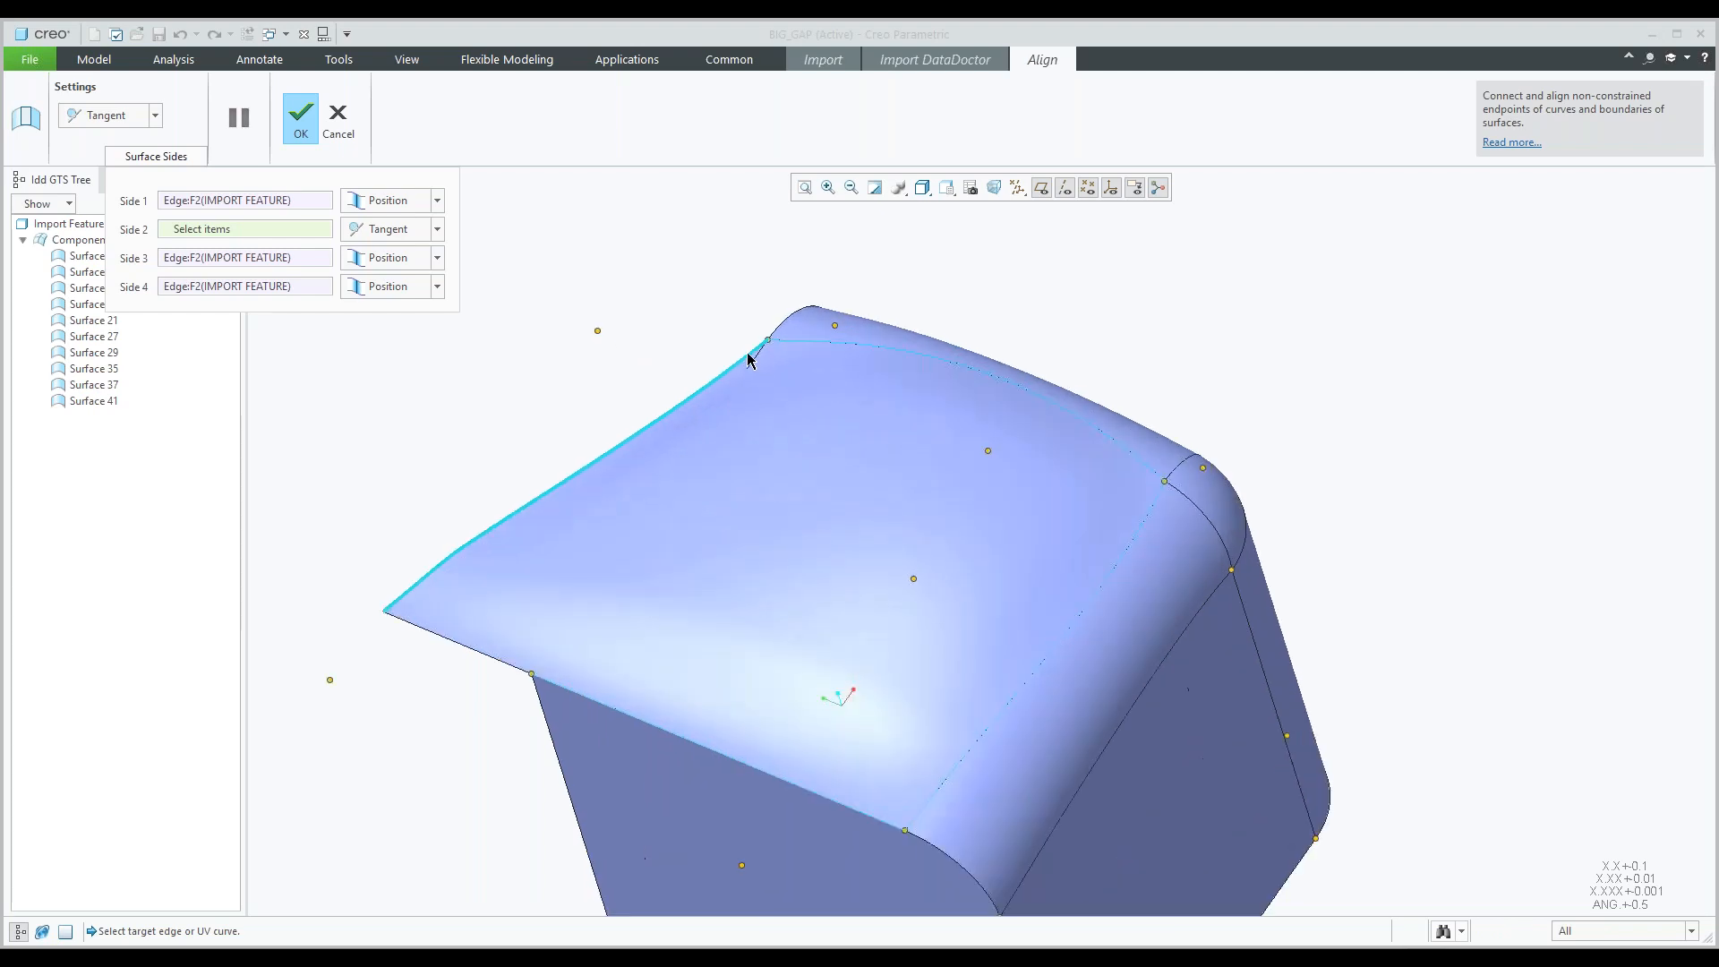
pyautogui.click(390, 231)
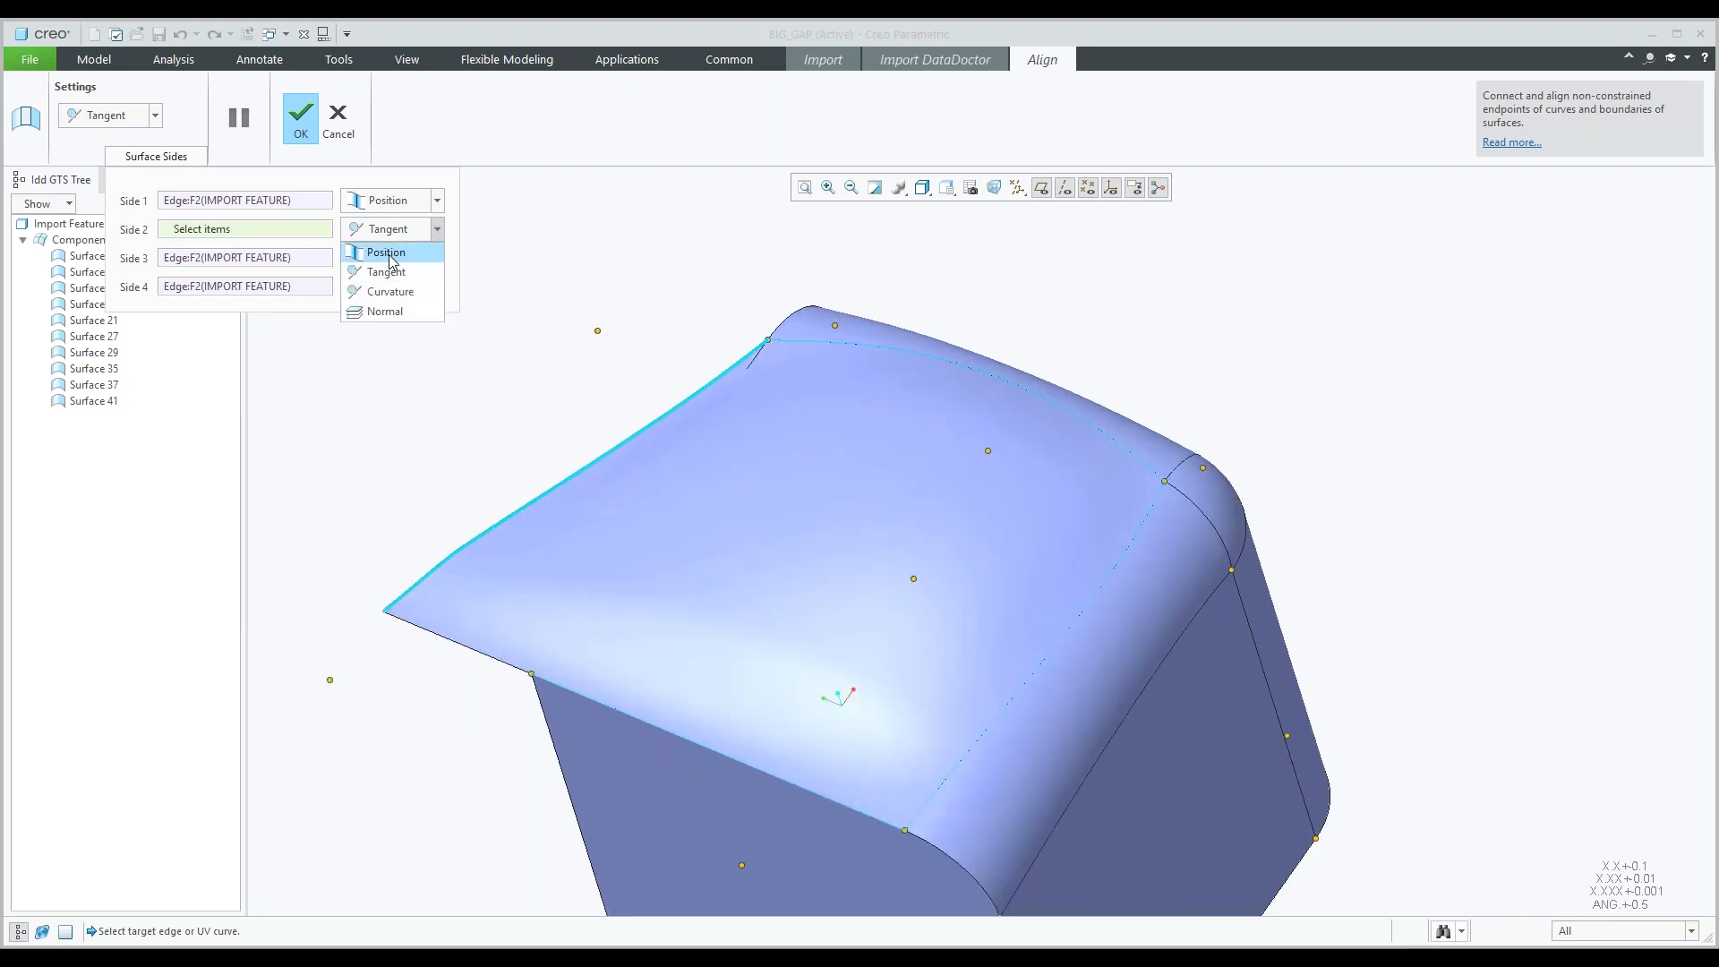
pyautogui.click(388, 254)
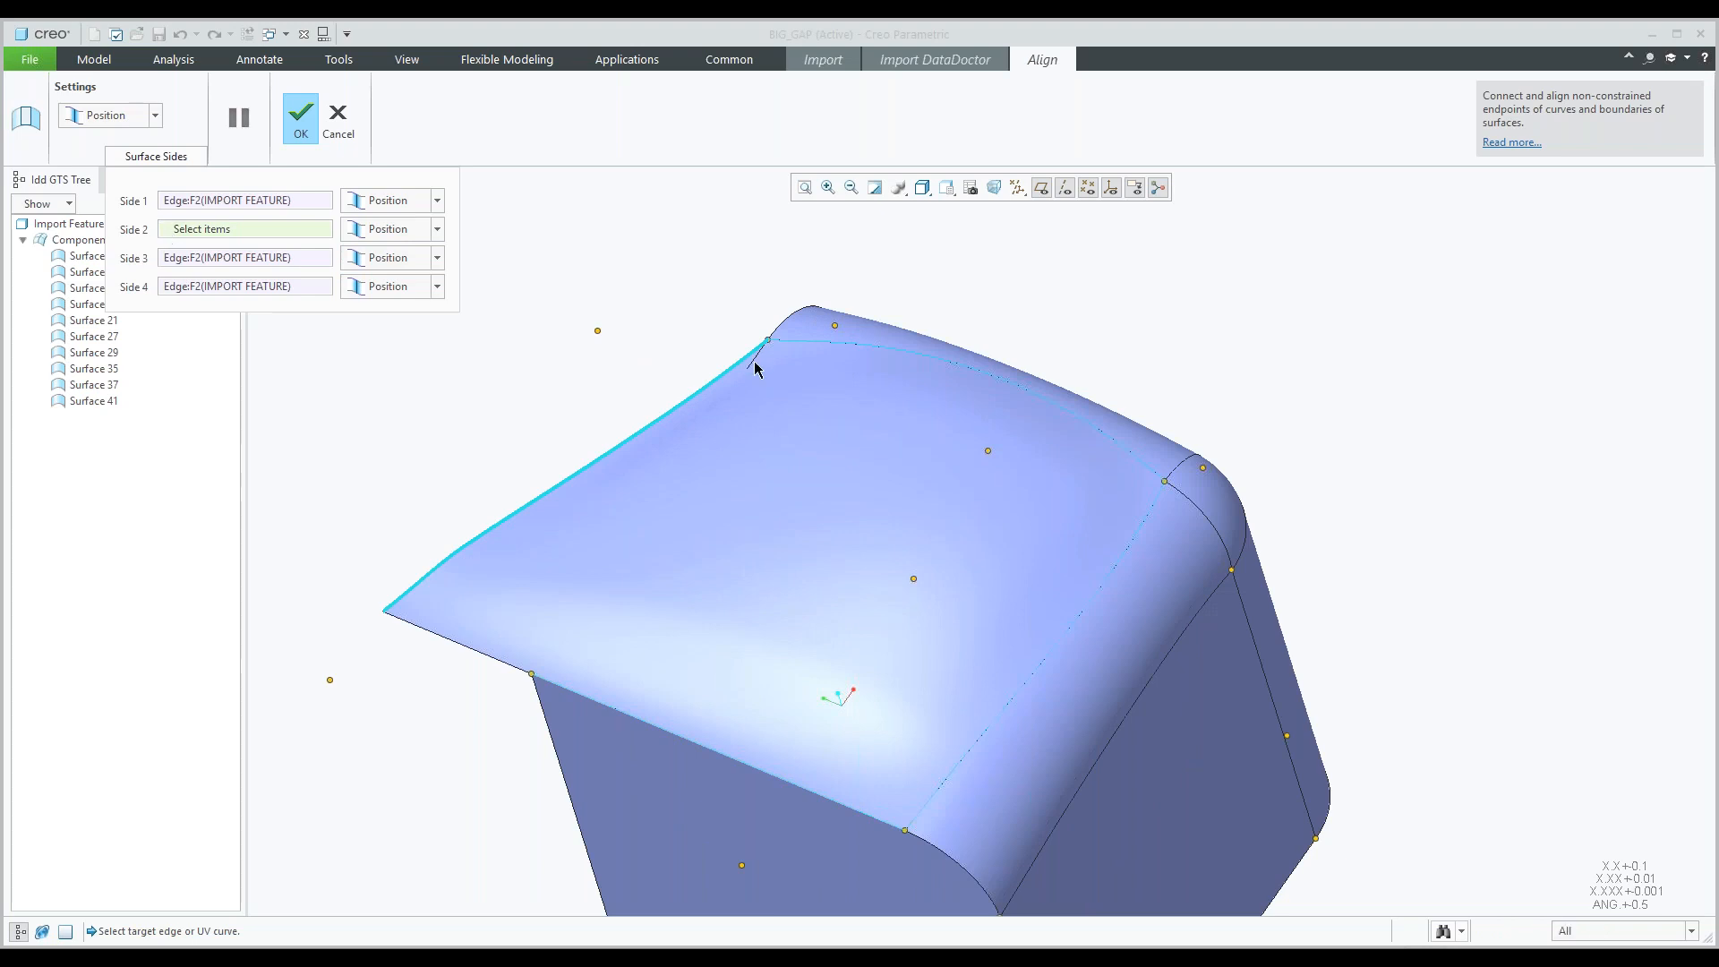
pyautogui.moveTo(755, 365); pyautogui.dragTo(868, 430, button='middle')
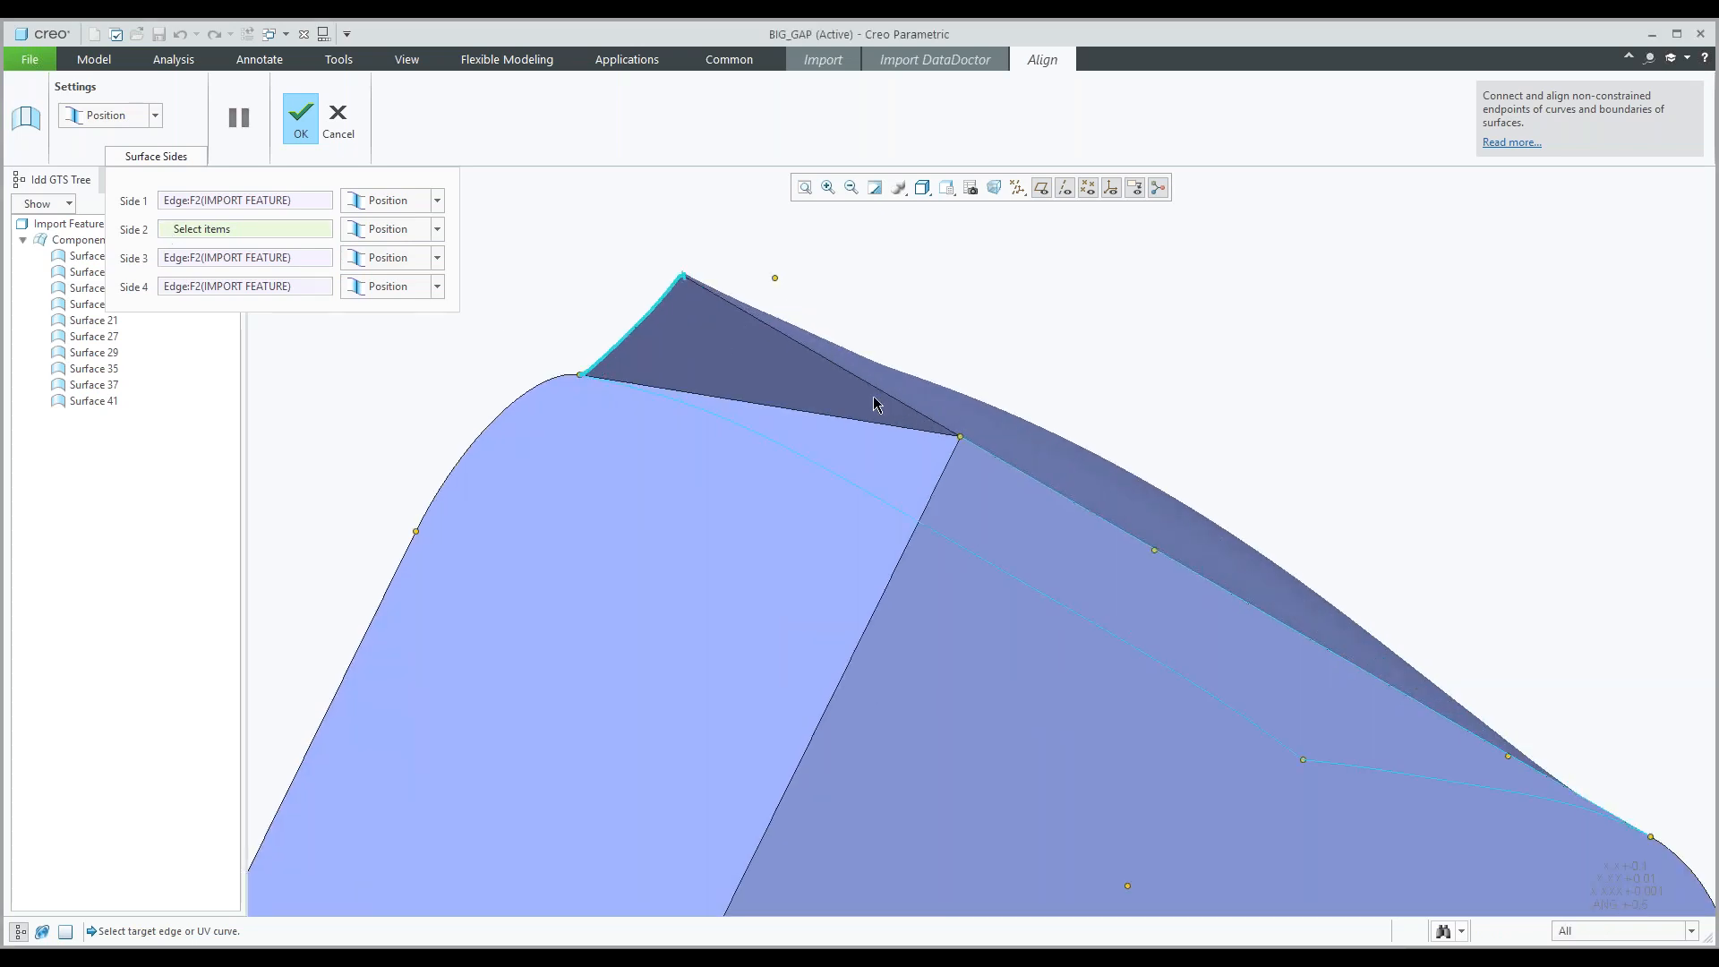
pyautogui.moveTo(846, 539)
pyautogui.mouseDown(button='middle')
pyautogui.moveTo(702, 564)
pyautogui.moveTo(683, 518)
pyautogui.mouseUp(button='middle')
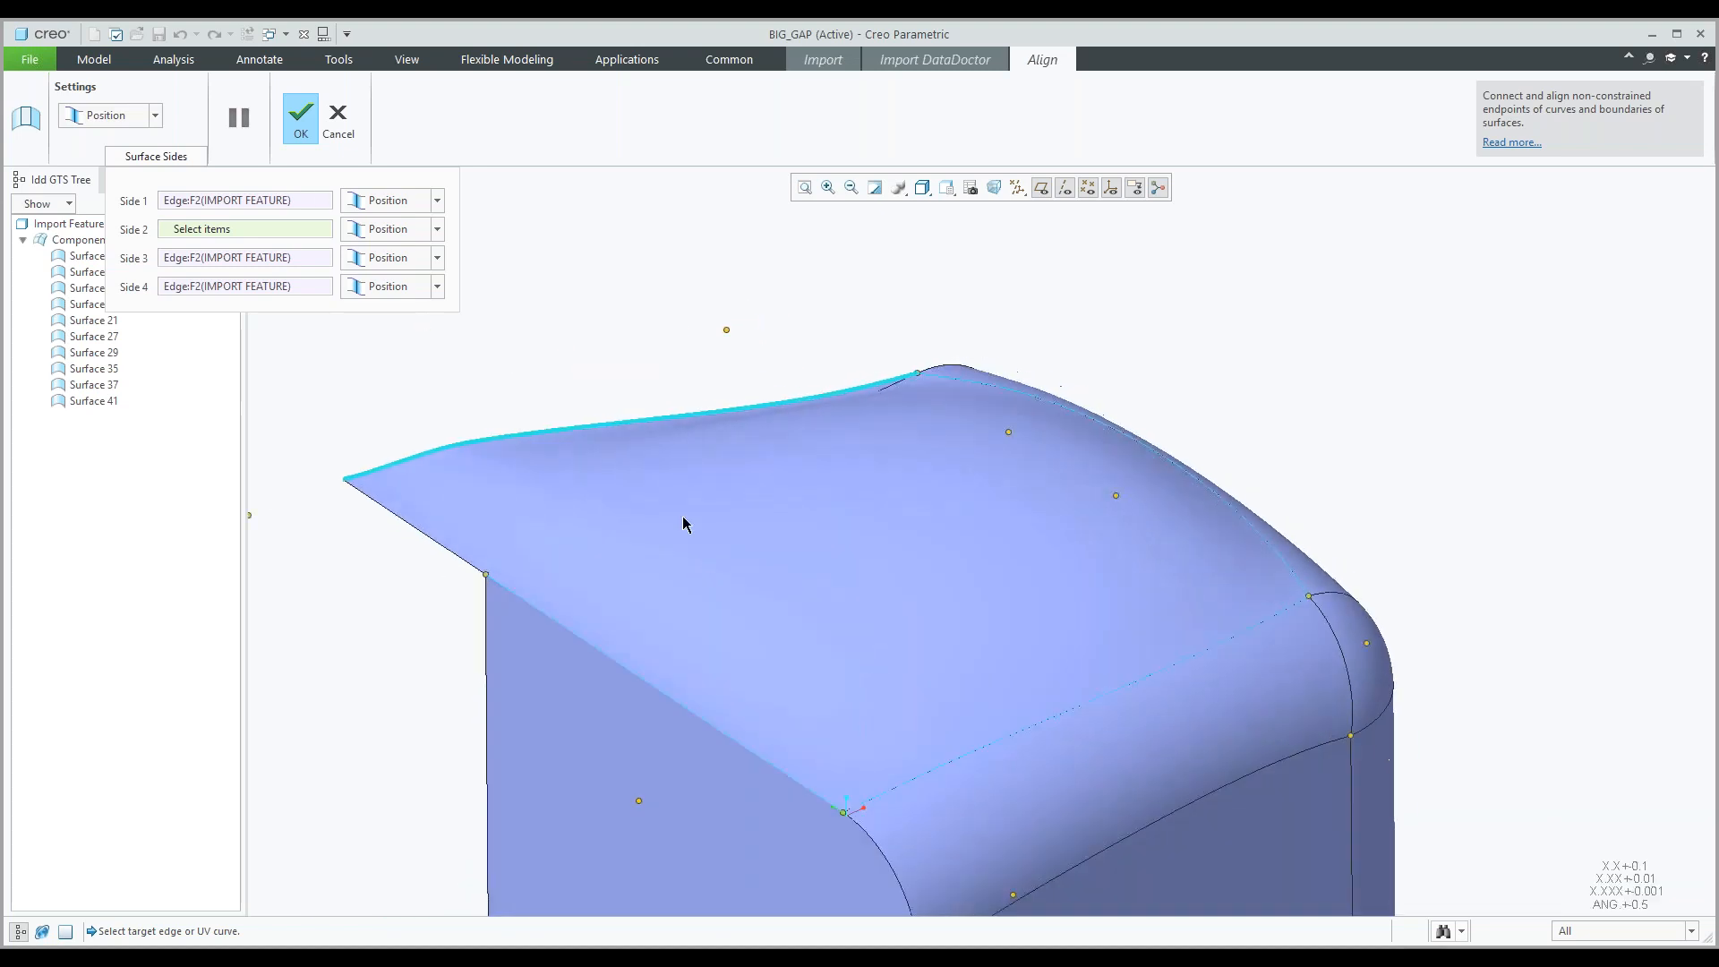
pyautogui.click(301, 117)
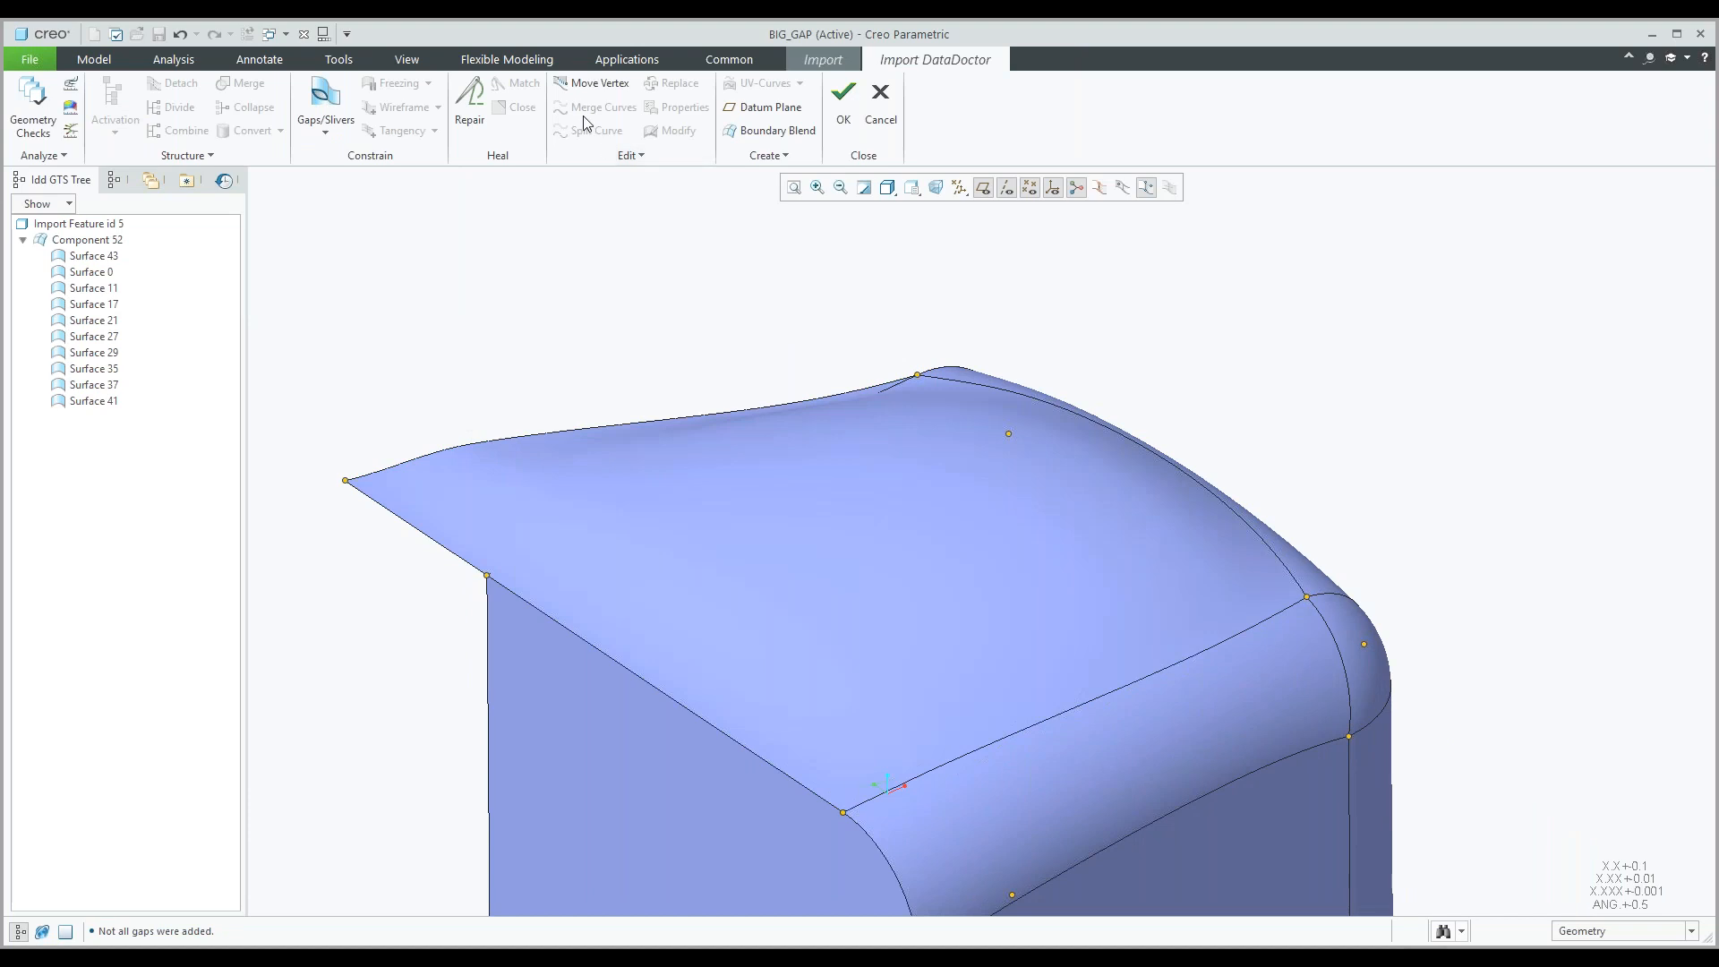
# Use Move Vertex to pull the overhanging corner of Surface 43 onto the front corner of the box opening.
pyautogui.click(591, 83)
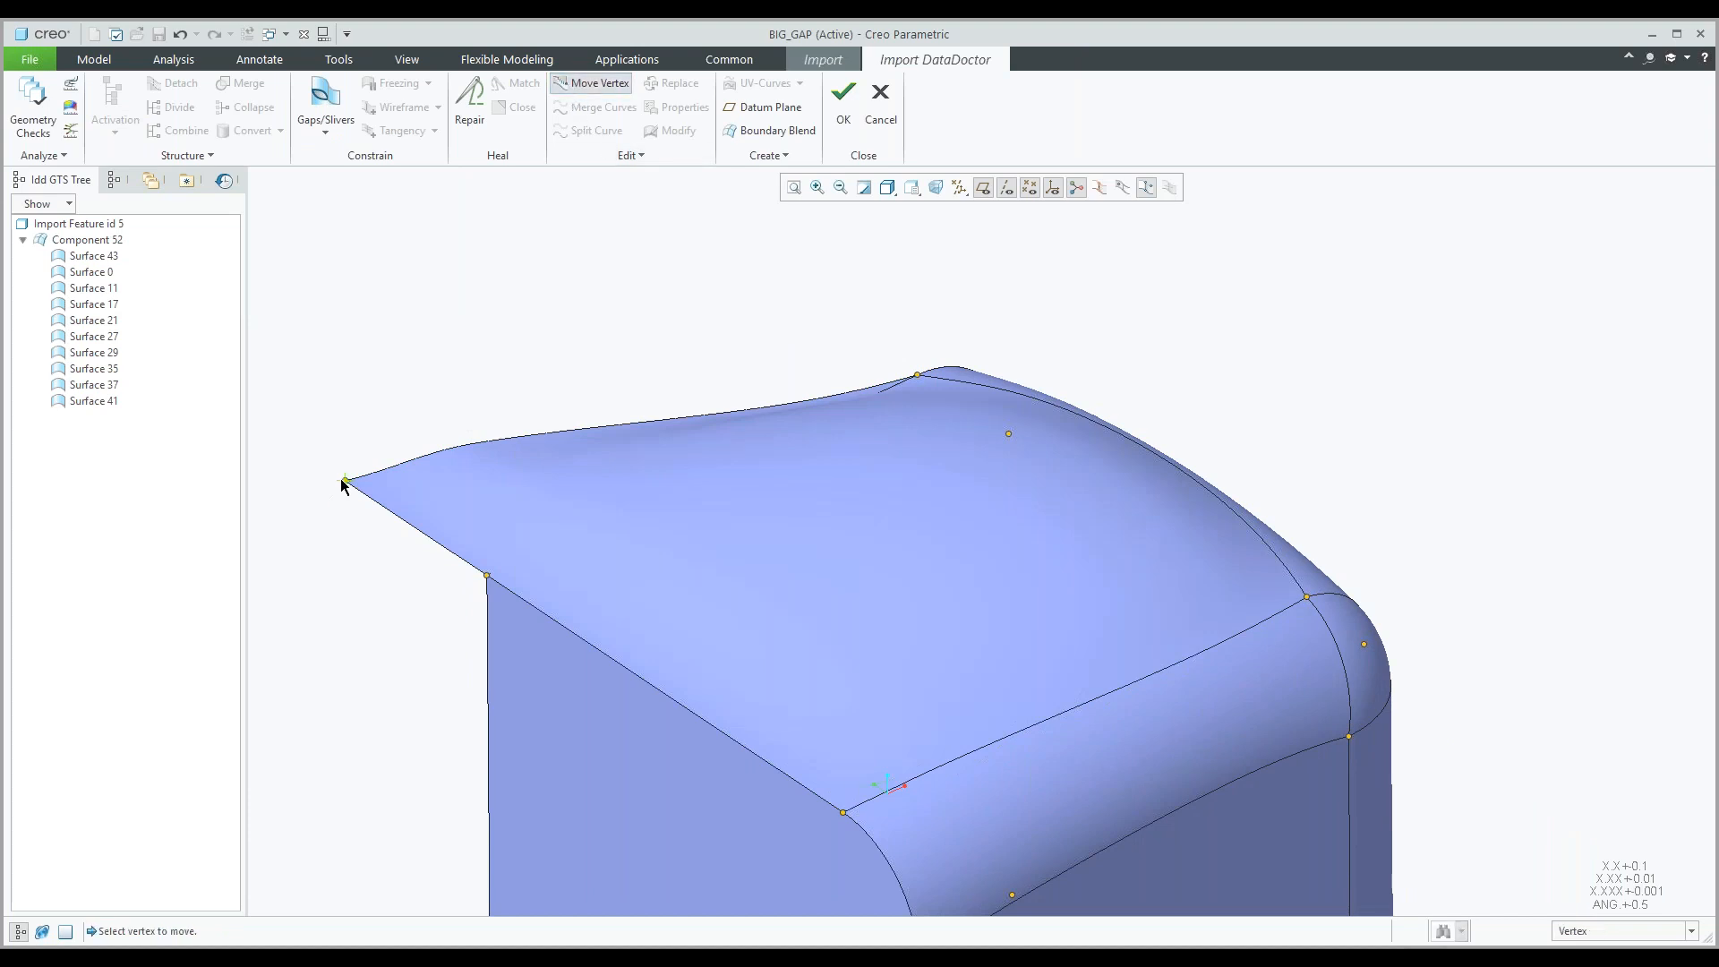
pyautogui.moveTo(344, 480); pyautogui.dragTo(518, 562)
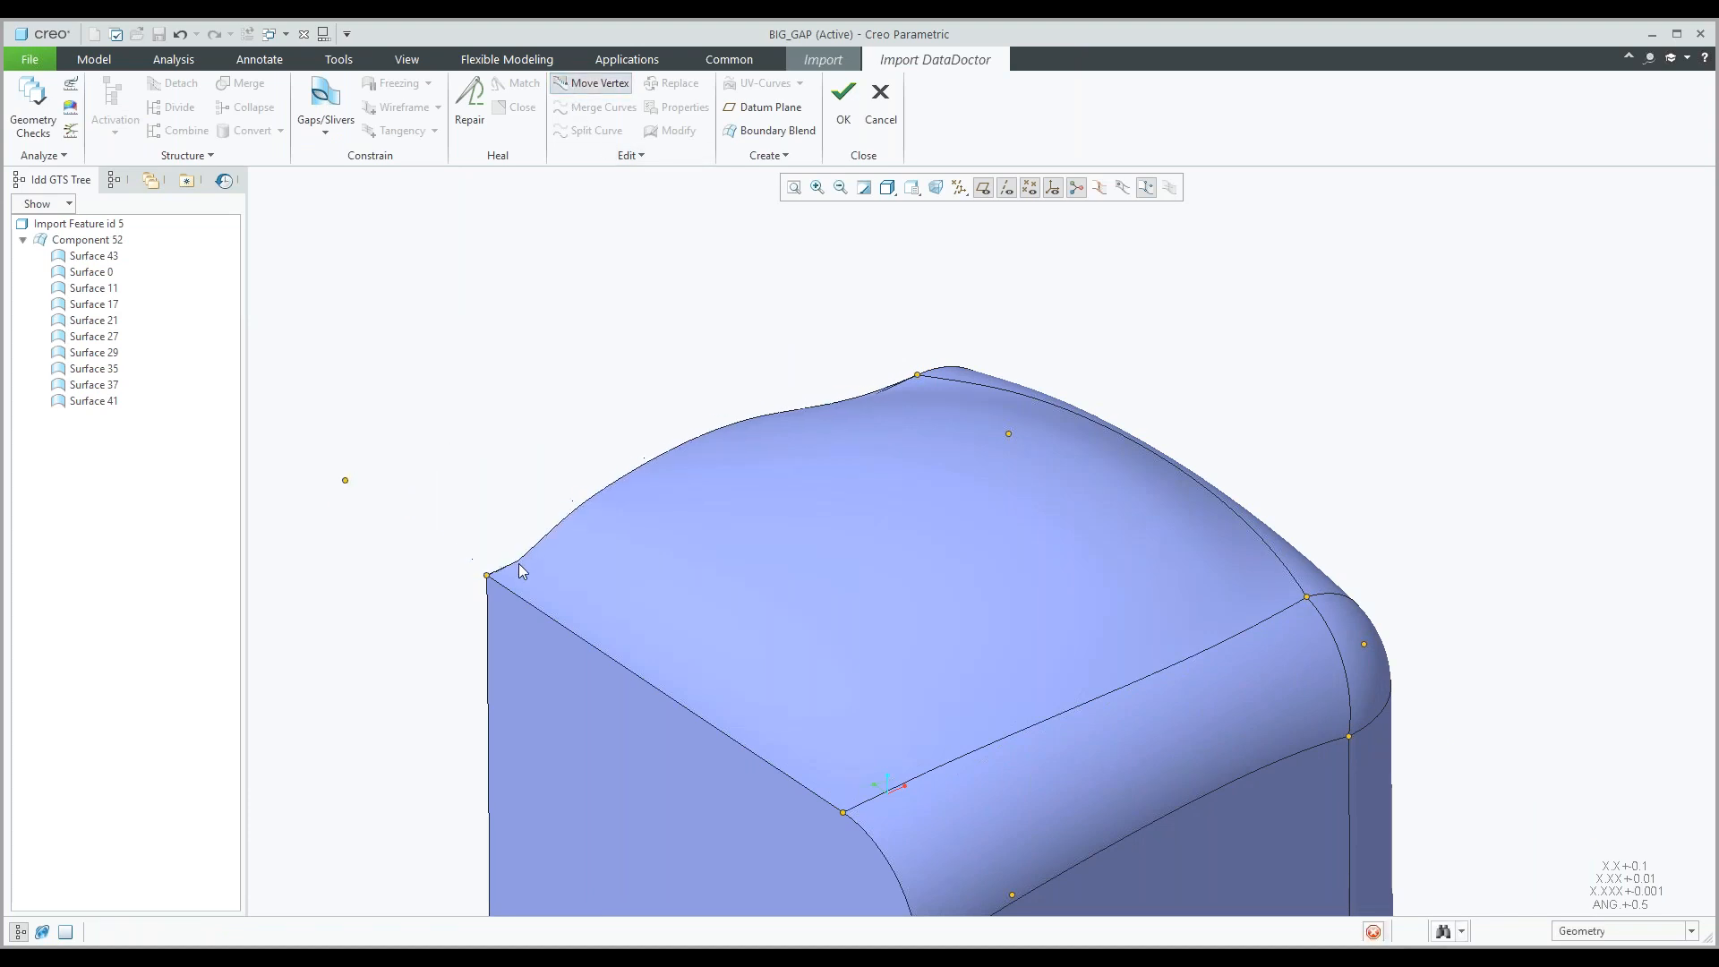
pyautogui.moveTo(741, 407); pyautogui.dragTo(895, 695, button='middle')
pyautogui.moveTo(862, 675); pyautogui.dragTo(775, 637)
pyautogui.moveTo(775, 637); pyautogui.dragTo(759, 606, button='middle')
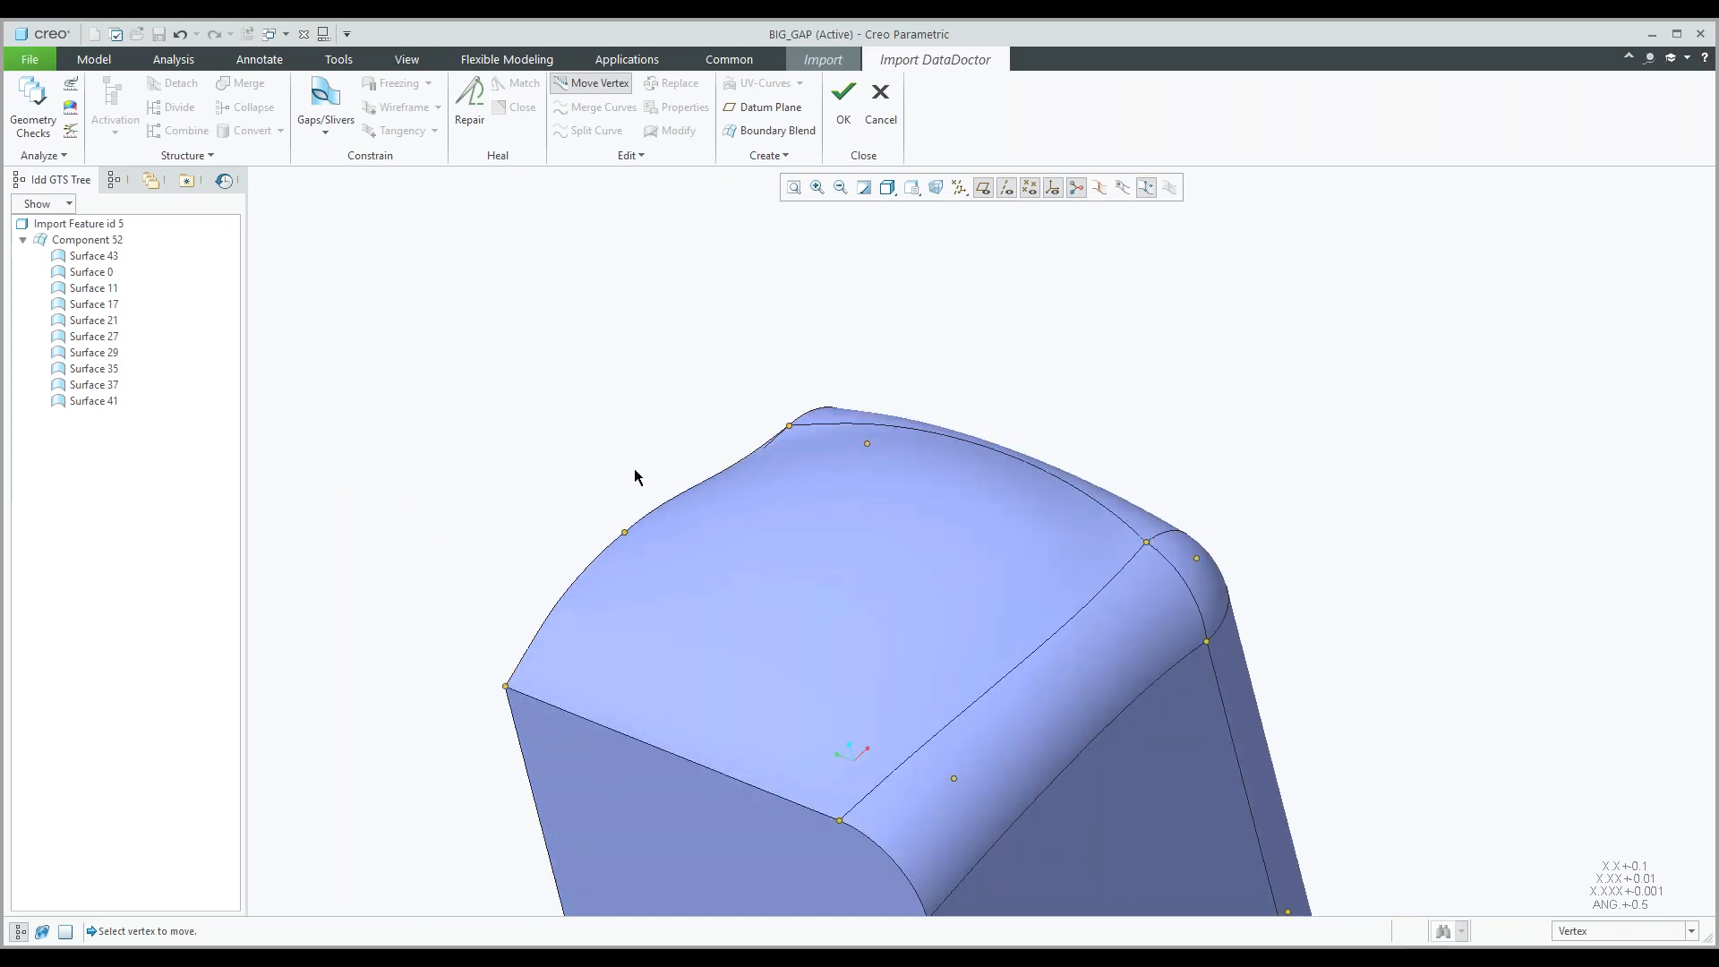
pyautogui.moveTo(660, 502); pyautogui.dragTo(735, 511, button='middle')
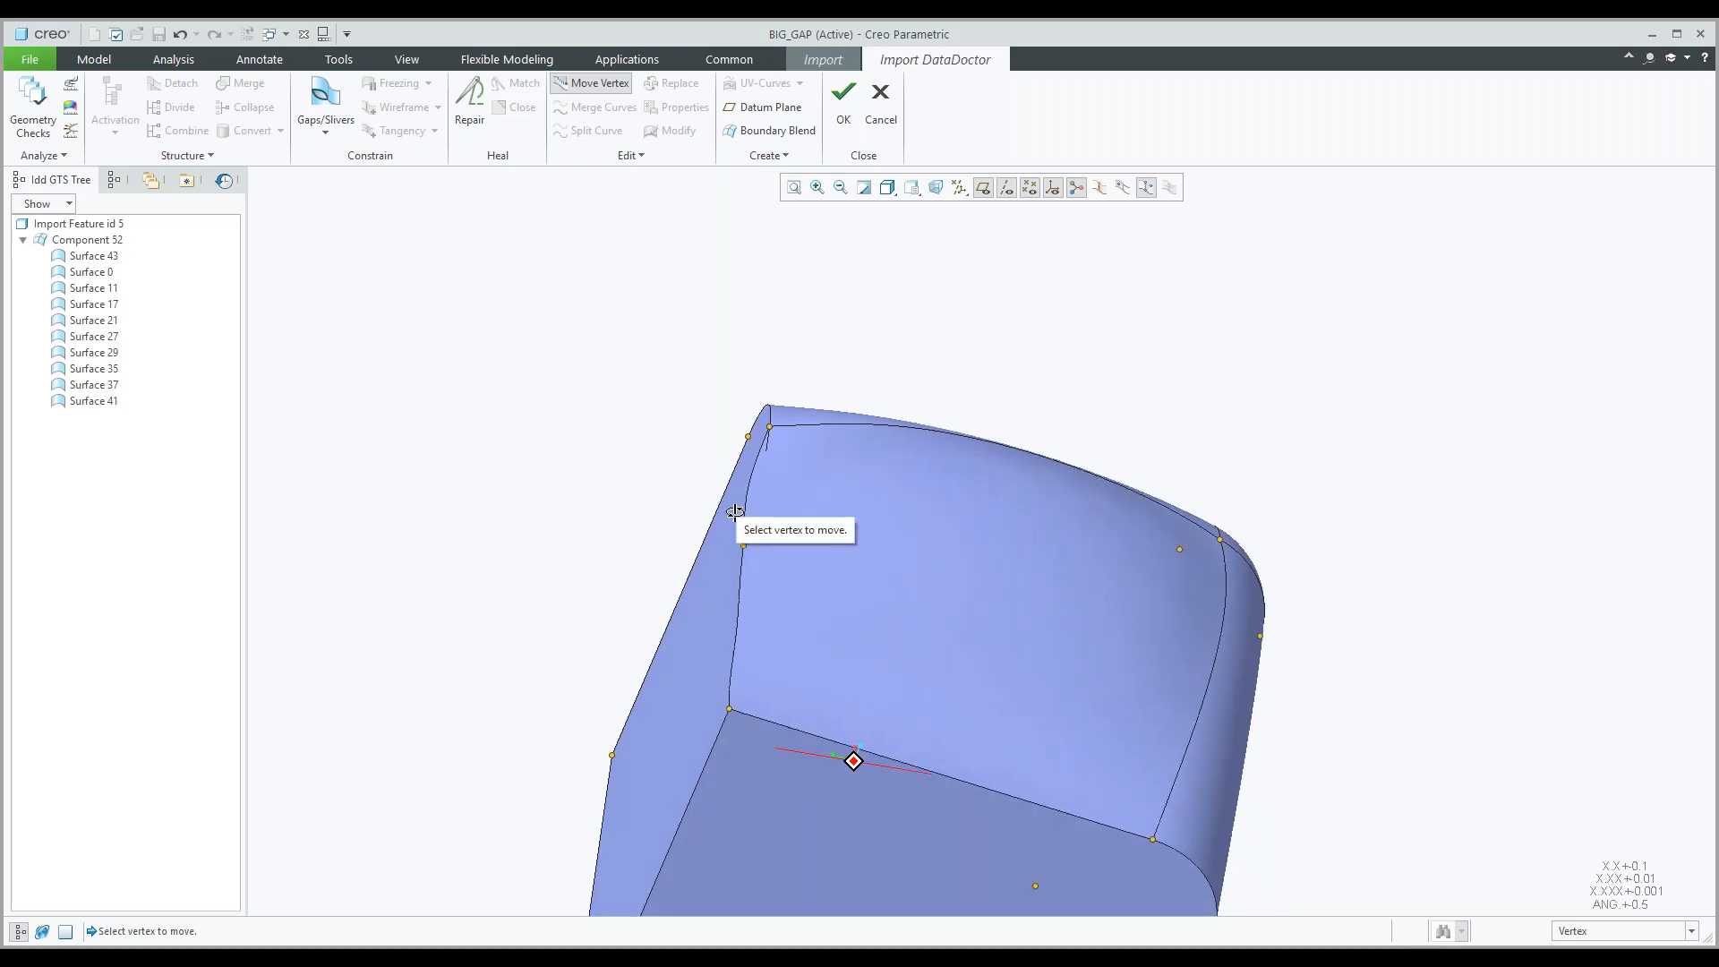
pyautogui.click(641, 158)
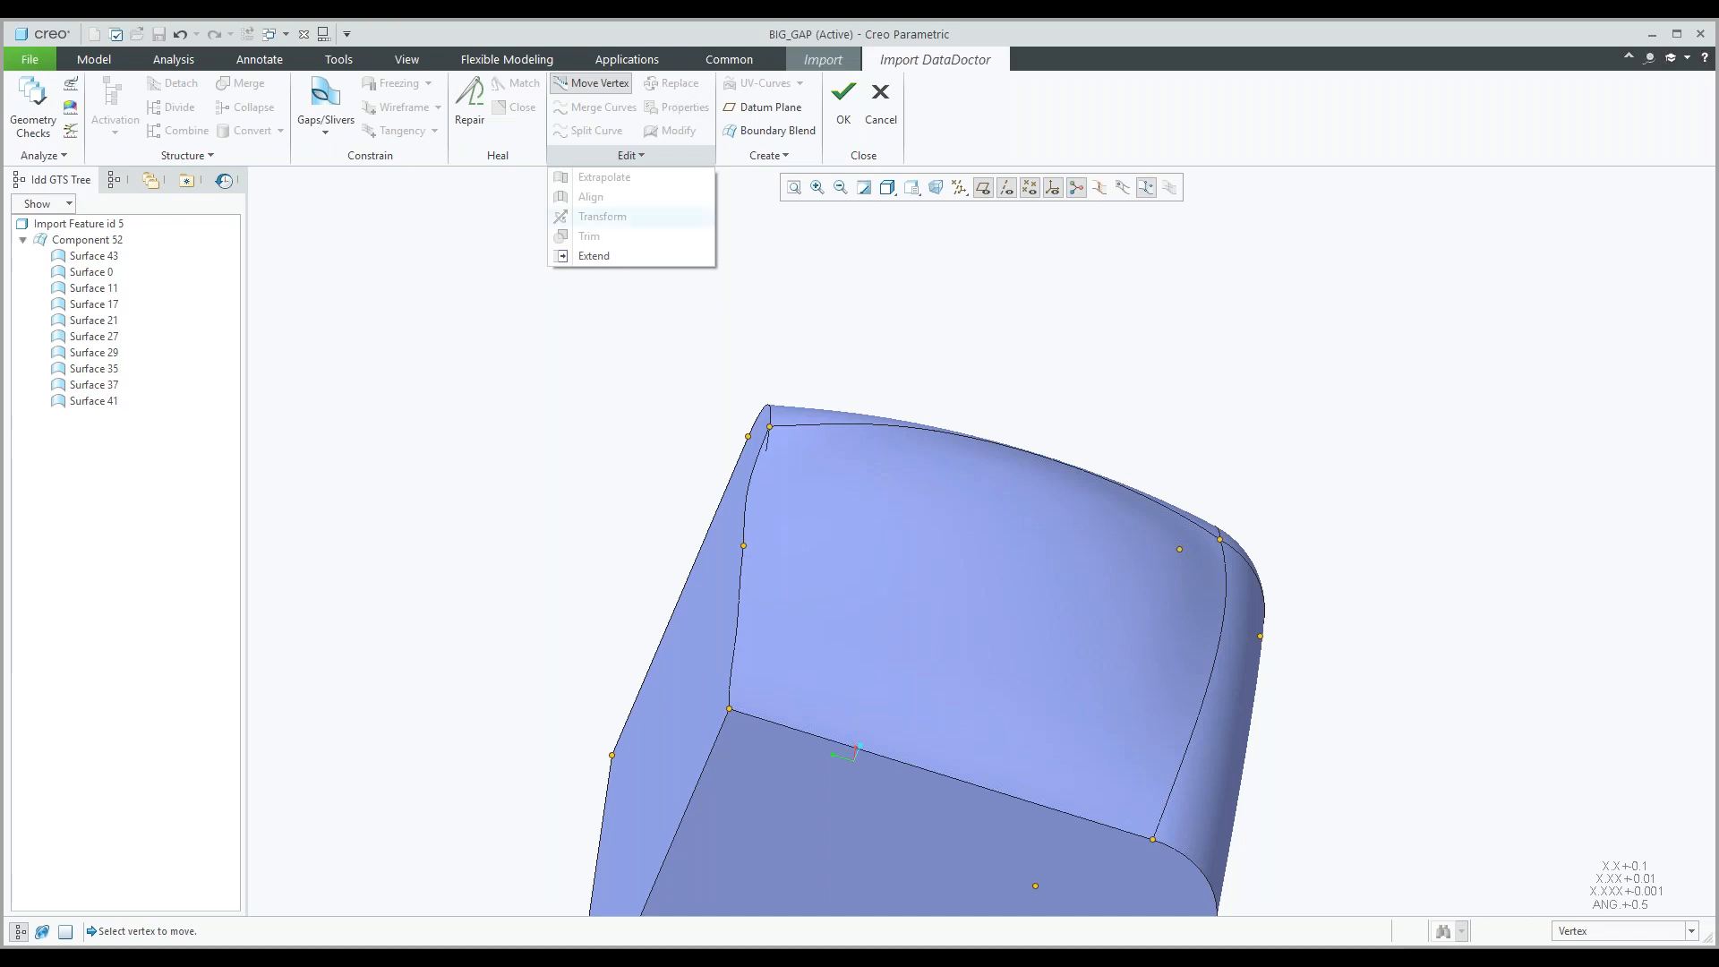
pyautogui.click(676, 374)
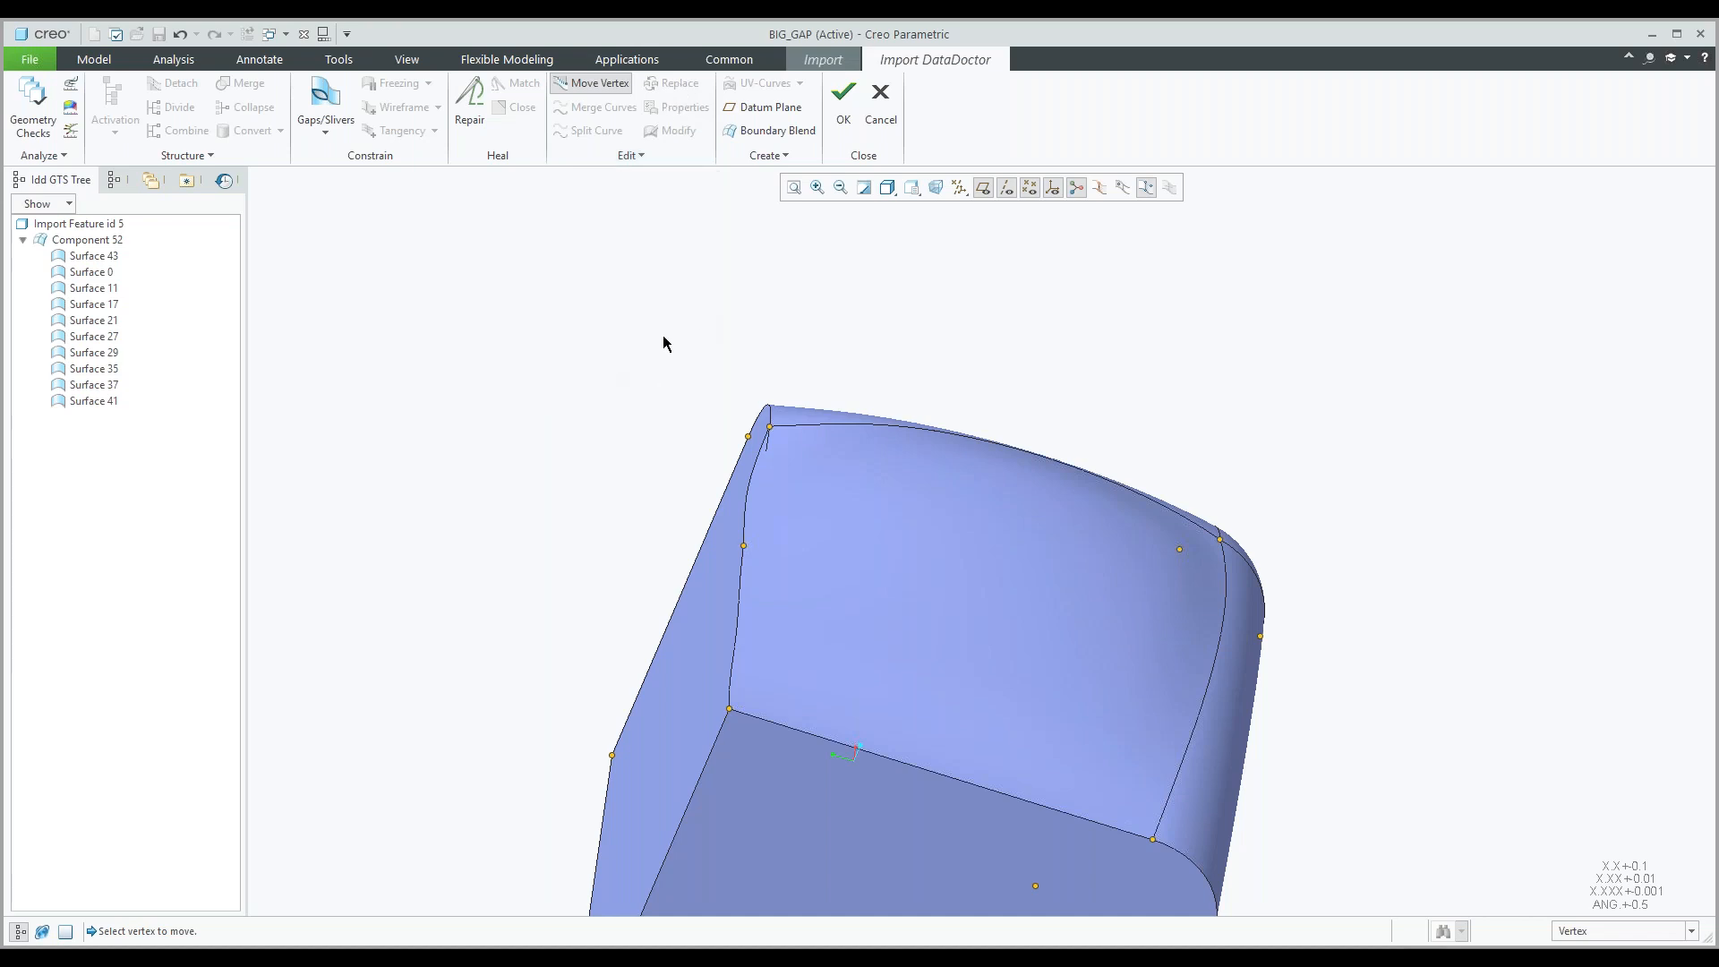
pyautogui.moveTo(675, 339)
pyautogui.mouseDown(button='middle')
pyautogui.moveTo(621, 338)
pyautogui.moveTo(657, 334)
pyautogui.moveTo(582, 292)
pyautogui.mouseUp(button='middle')
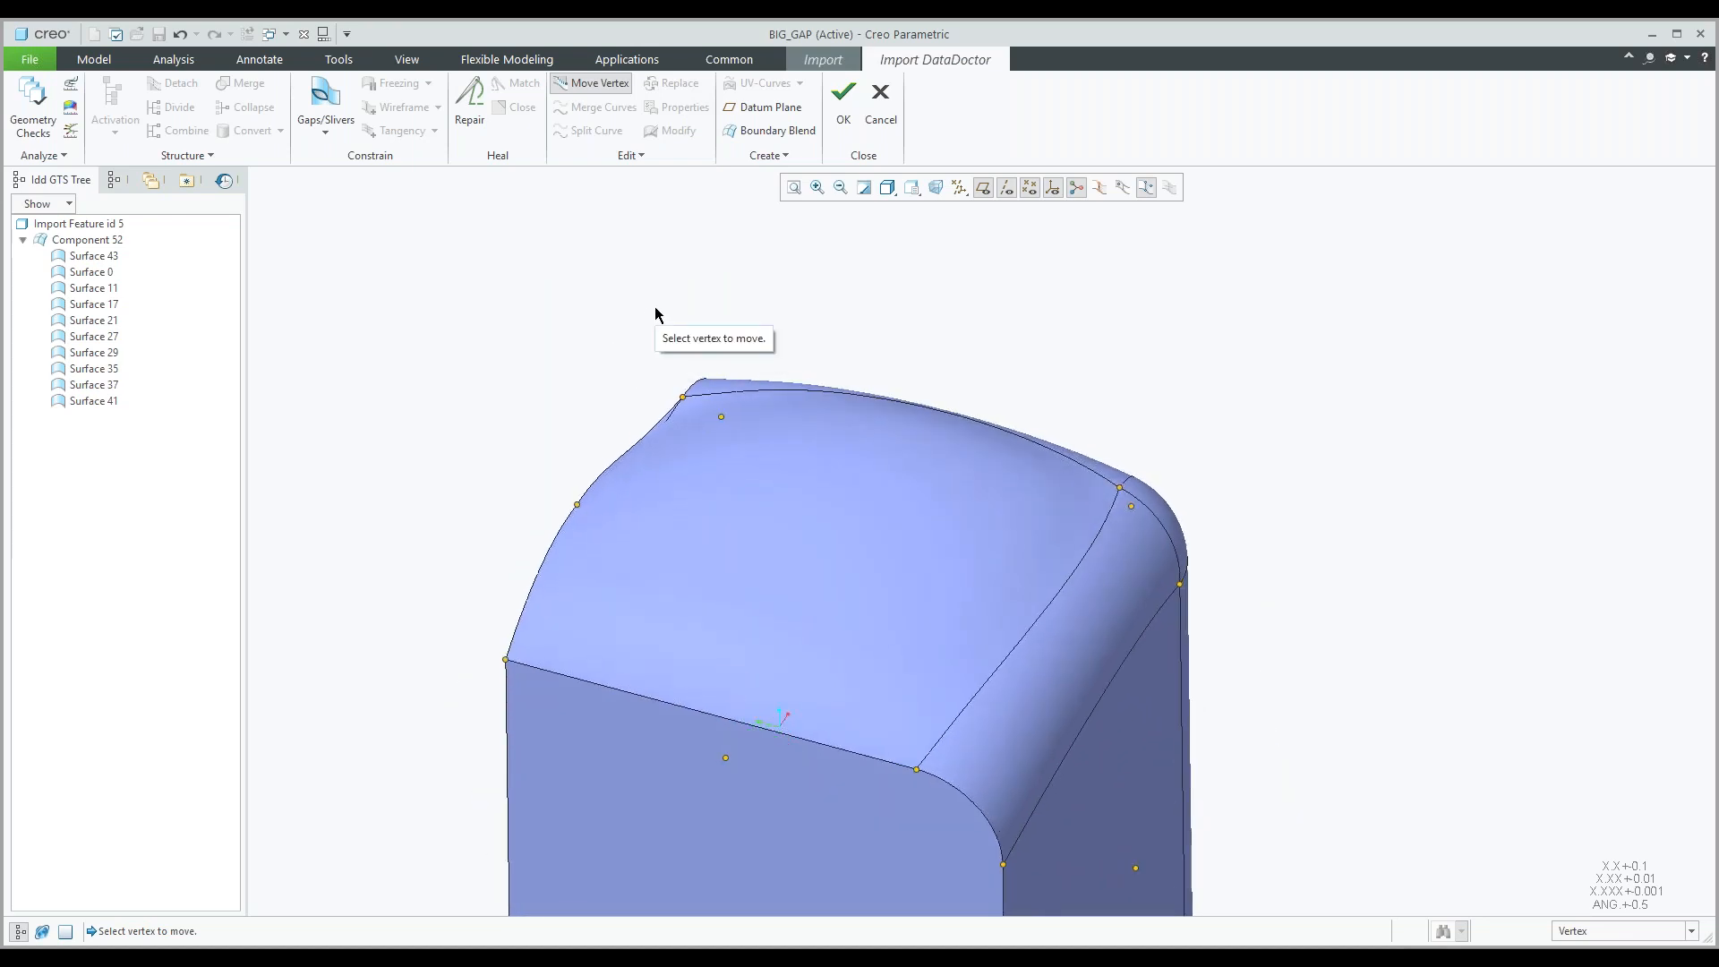
pyautogui.click(647, 158)
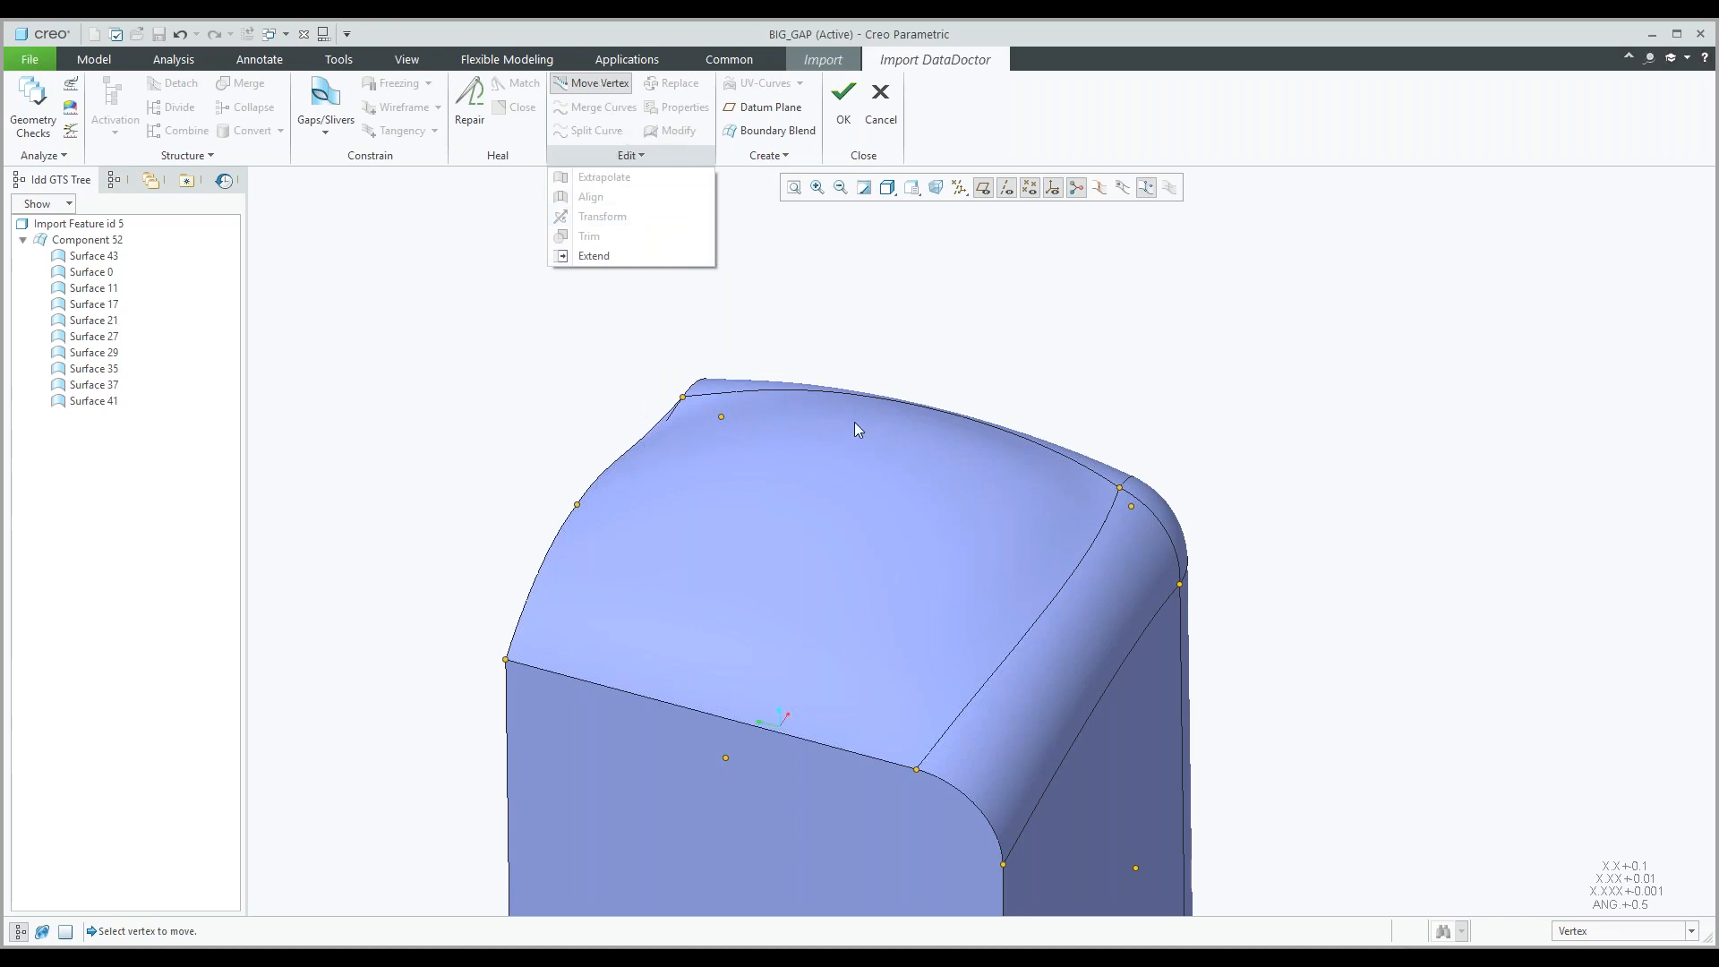
pyautogui.click(912, 462)
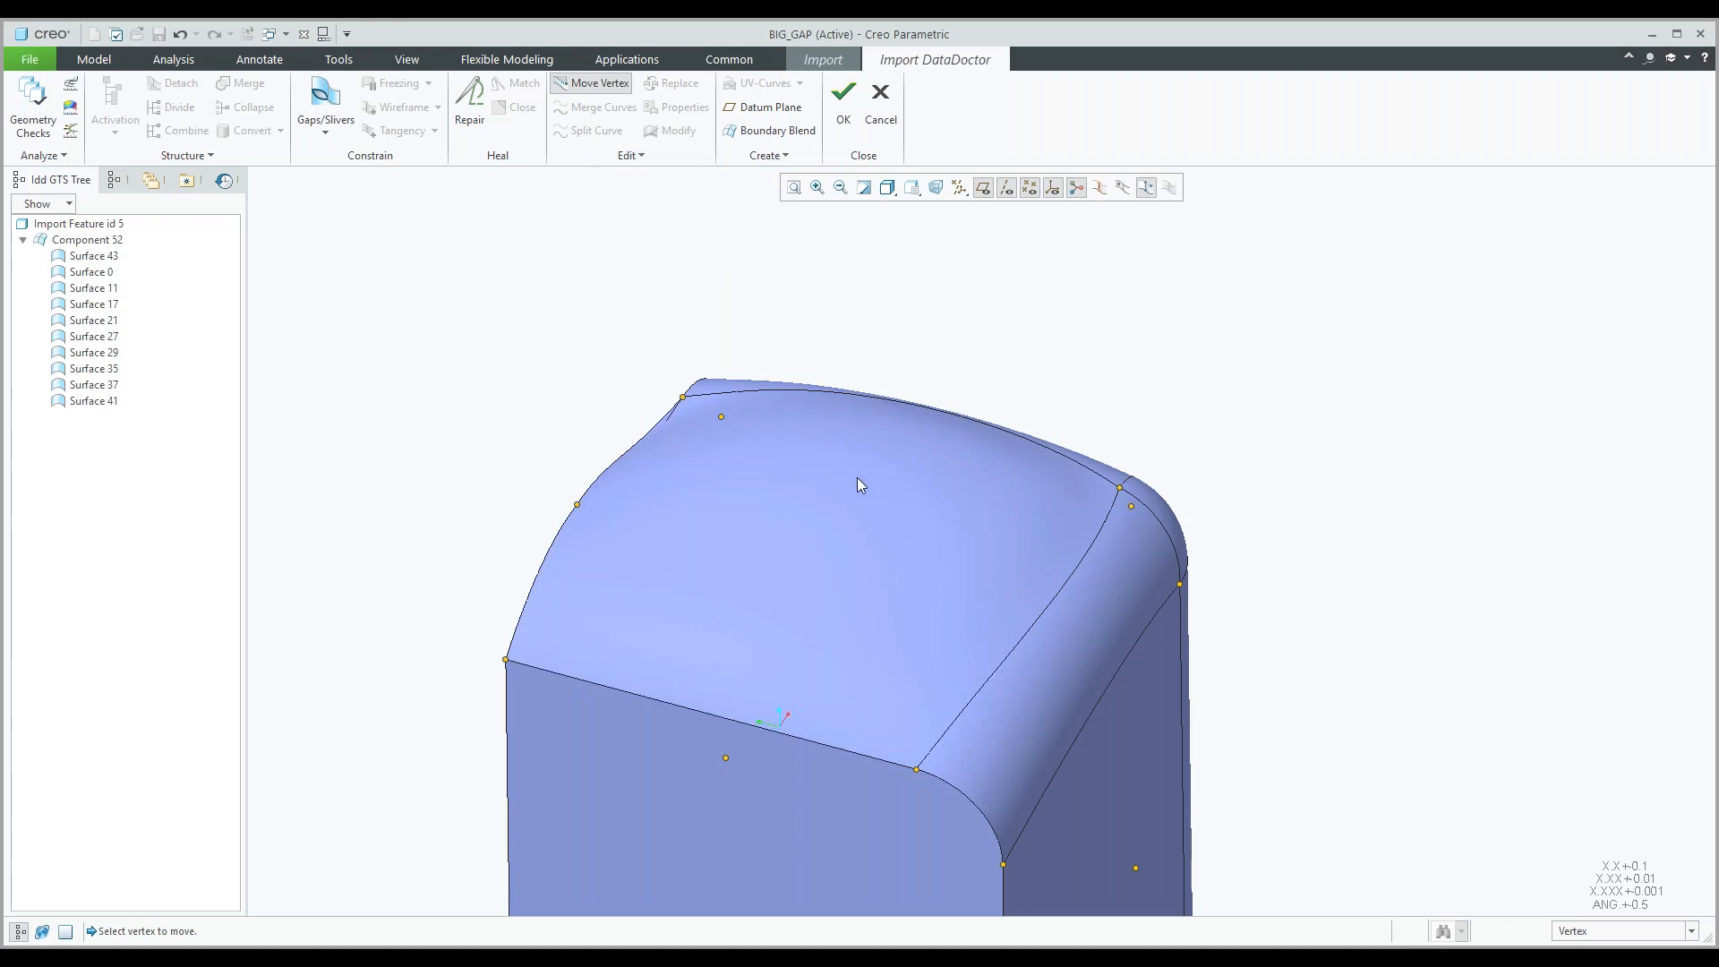
pyautogui.moveTo(860, 470); pyautogui.dragTo(906, 370, button='middle')
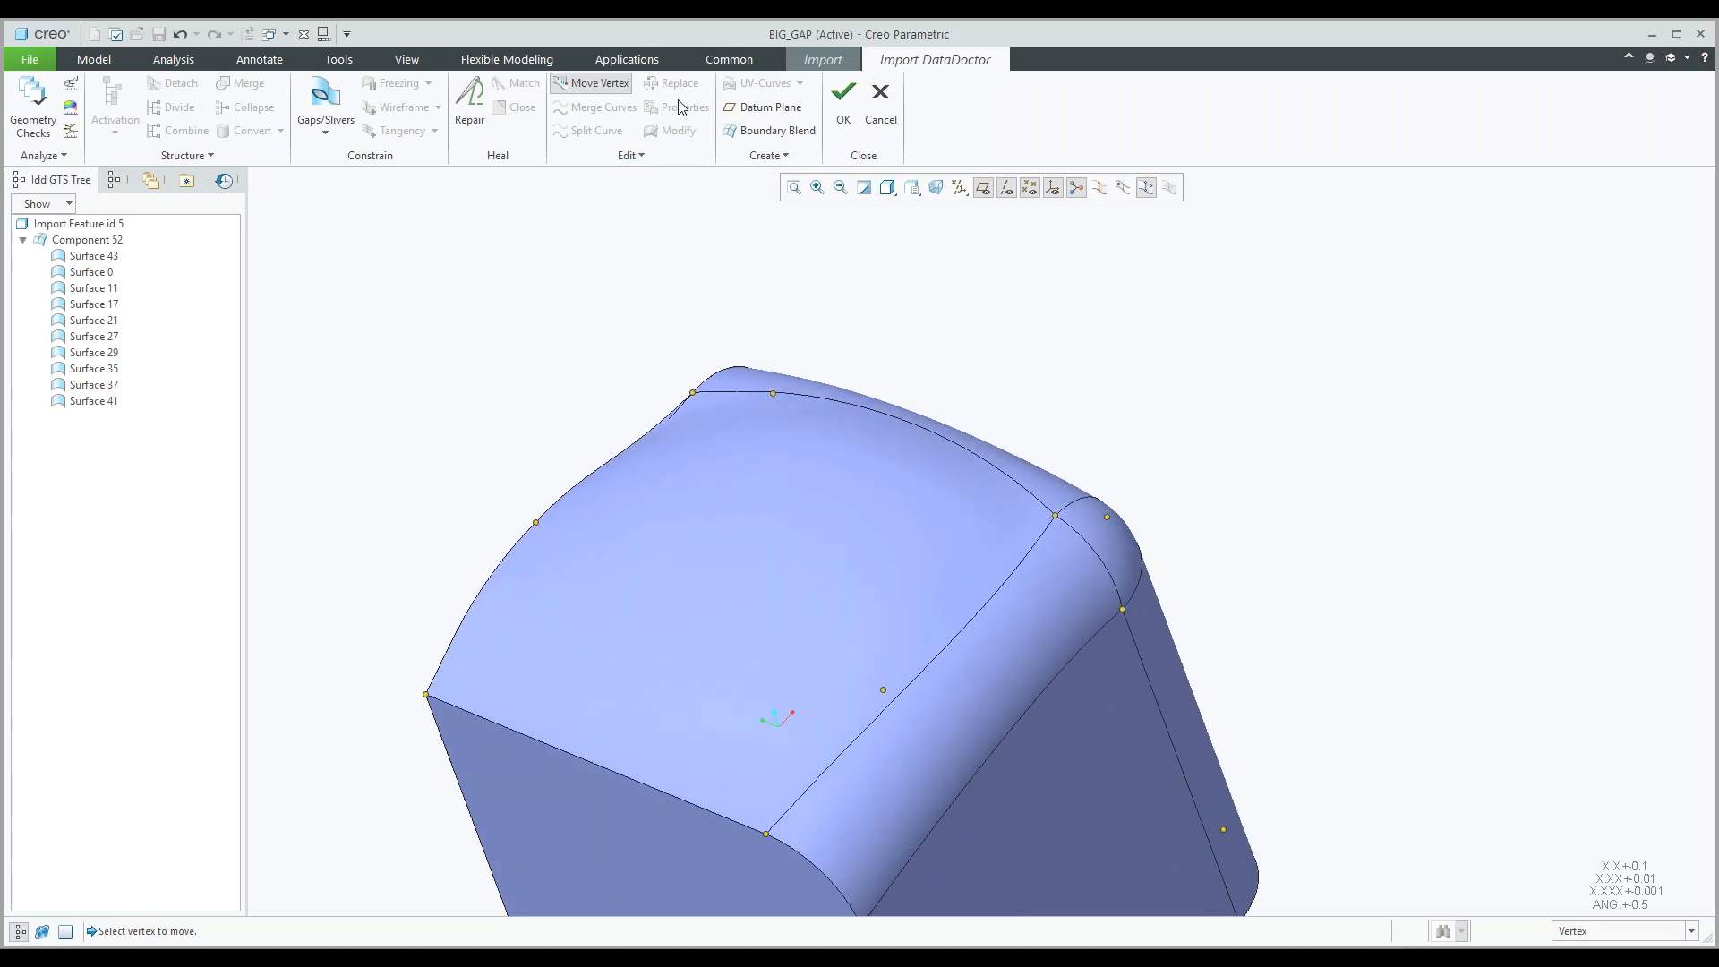
pyautogui.click(639, 156)
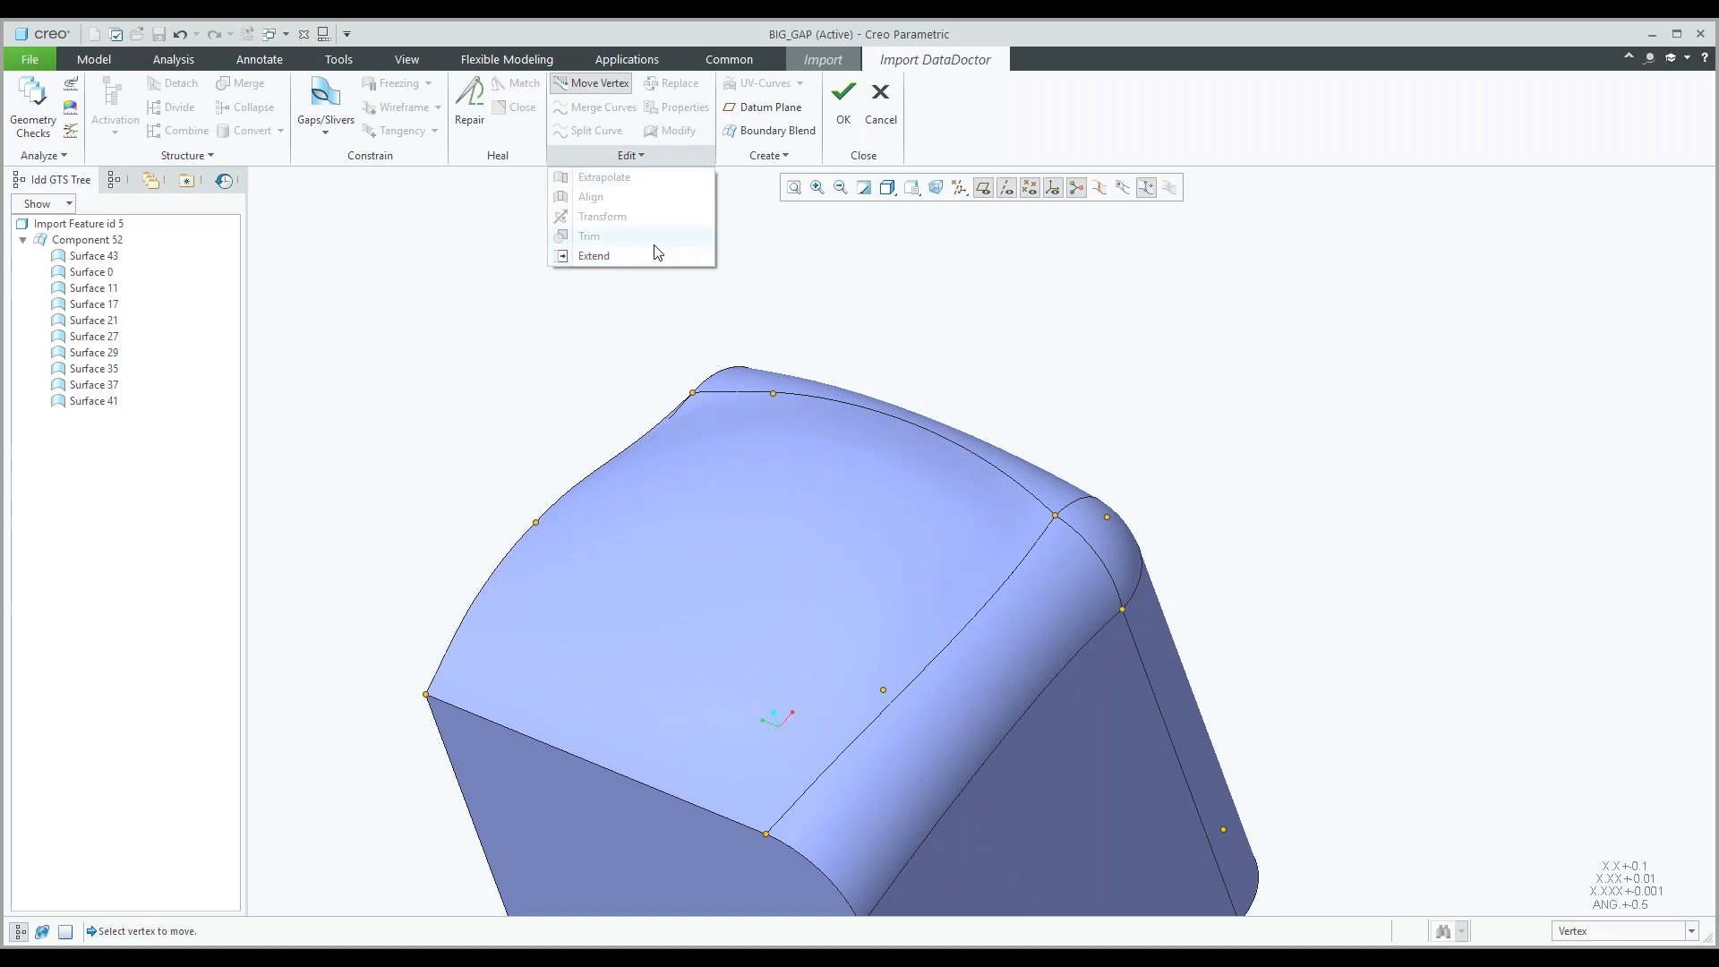
pyautogui.click(326, 136)
pyautogui.click(326, 138)
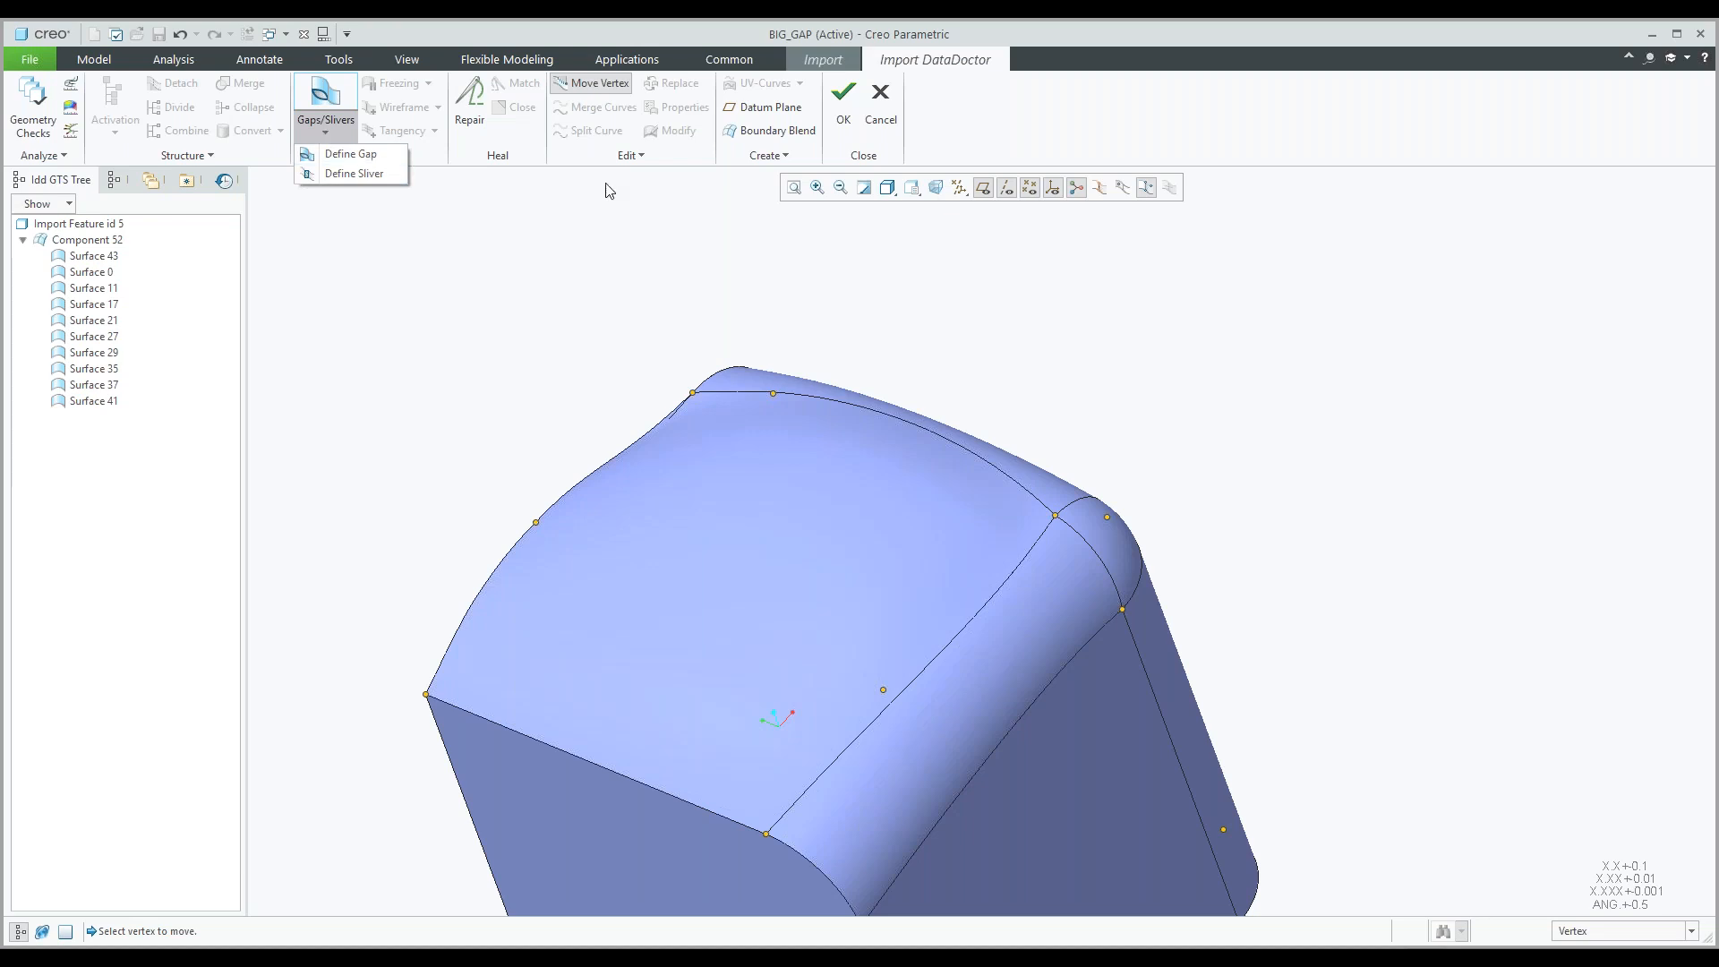
pyautogui.click(641, 159)
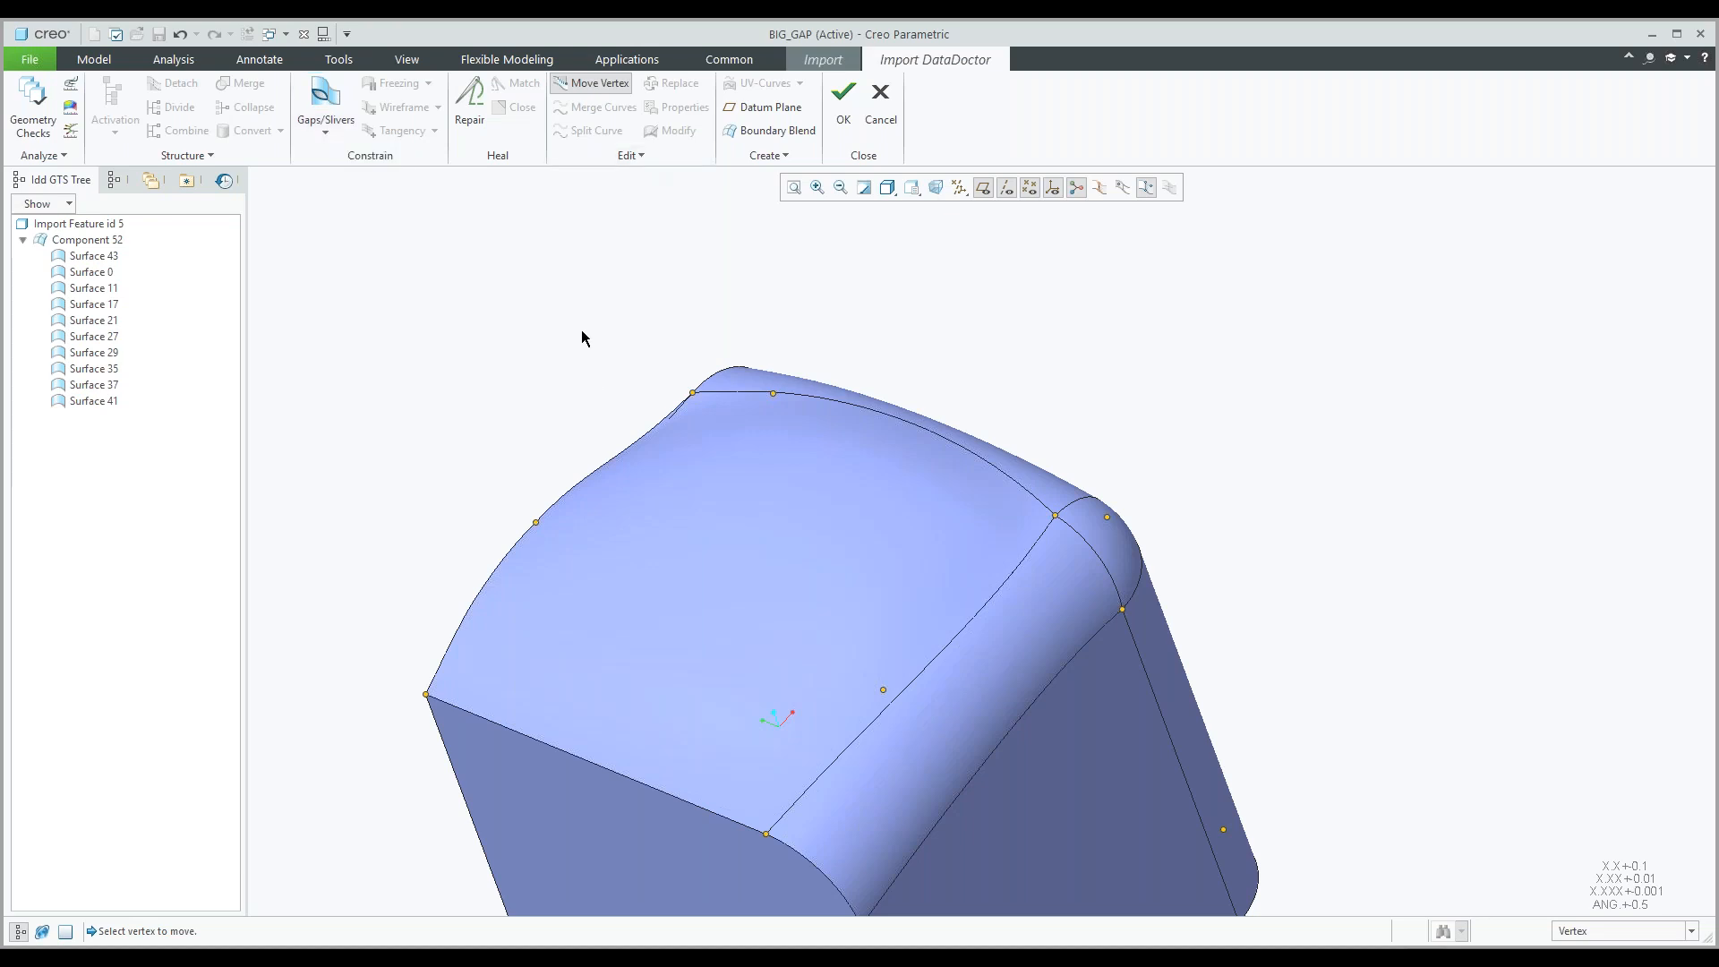
# Leave the Move Vertex operation and delete Surface 43 from the box opening.
pyautogui.middleClick(777, 270)
pyautogui.click(771, 473)
pyautogui.press('Delete')
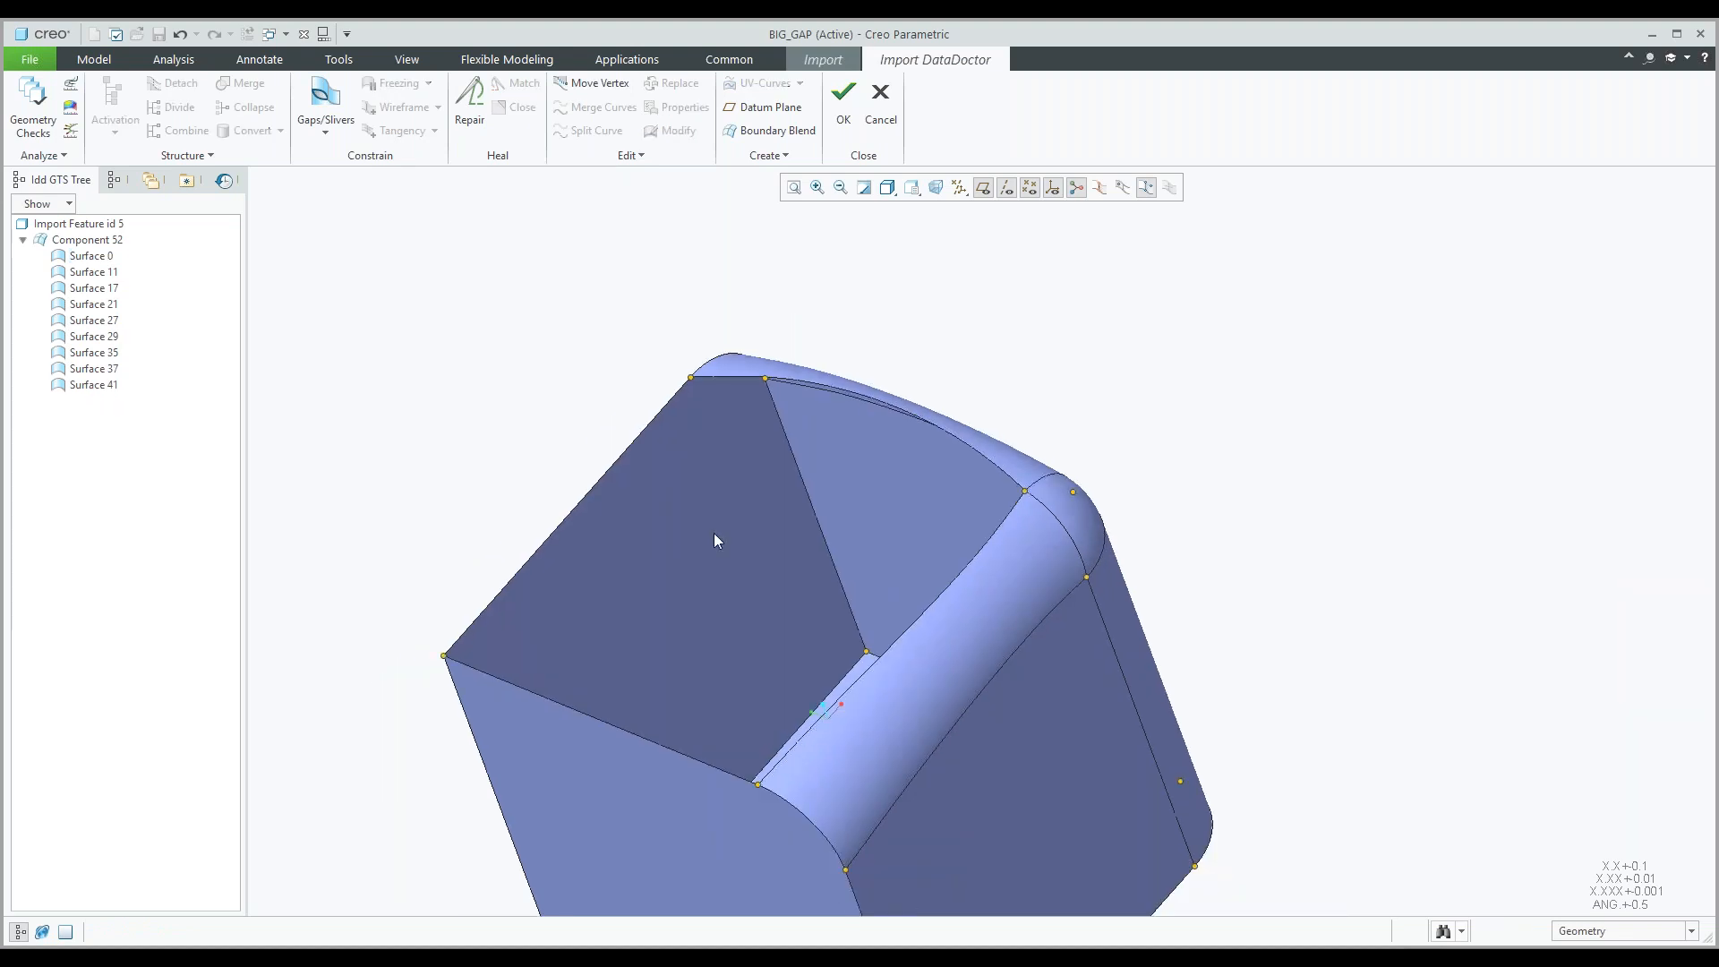
# Close the opening with a Boundary Blend, using the straight side edge and opposite rounded edge as first direction, the curved rear and straight front edges as second.
pyautogui.click(777, 130)
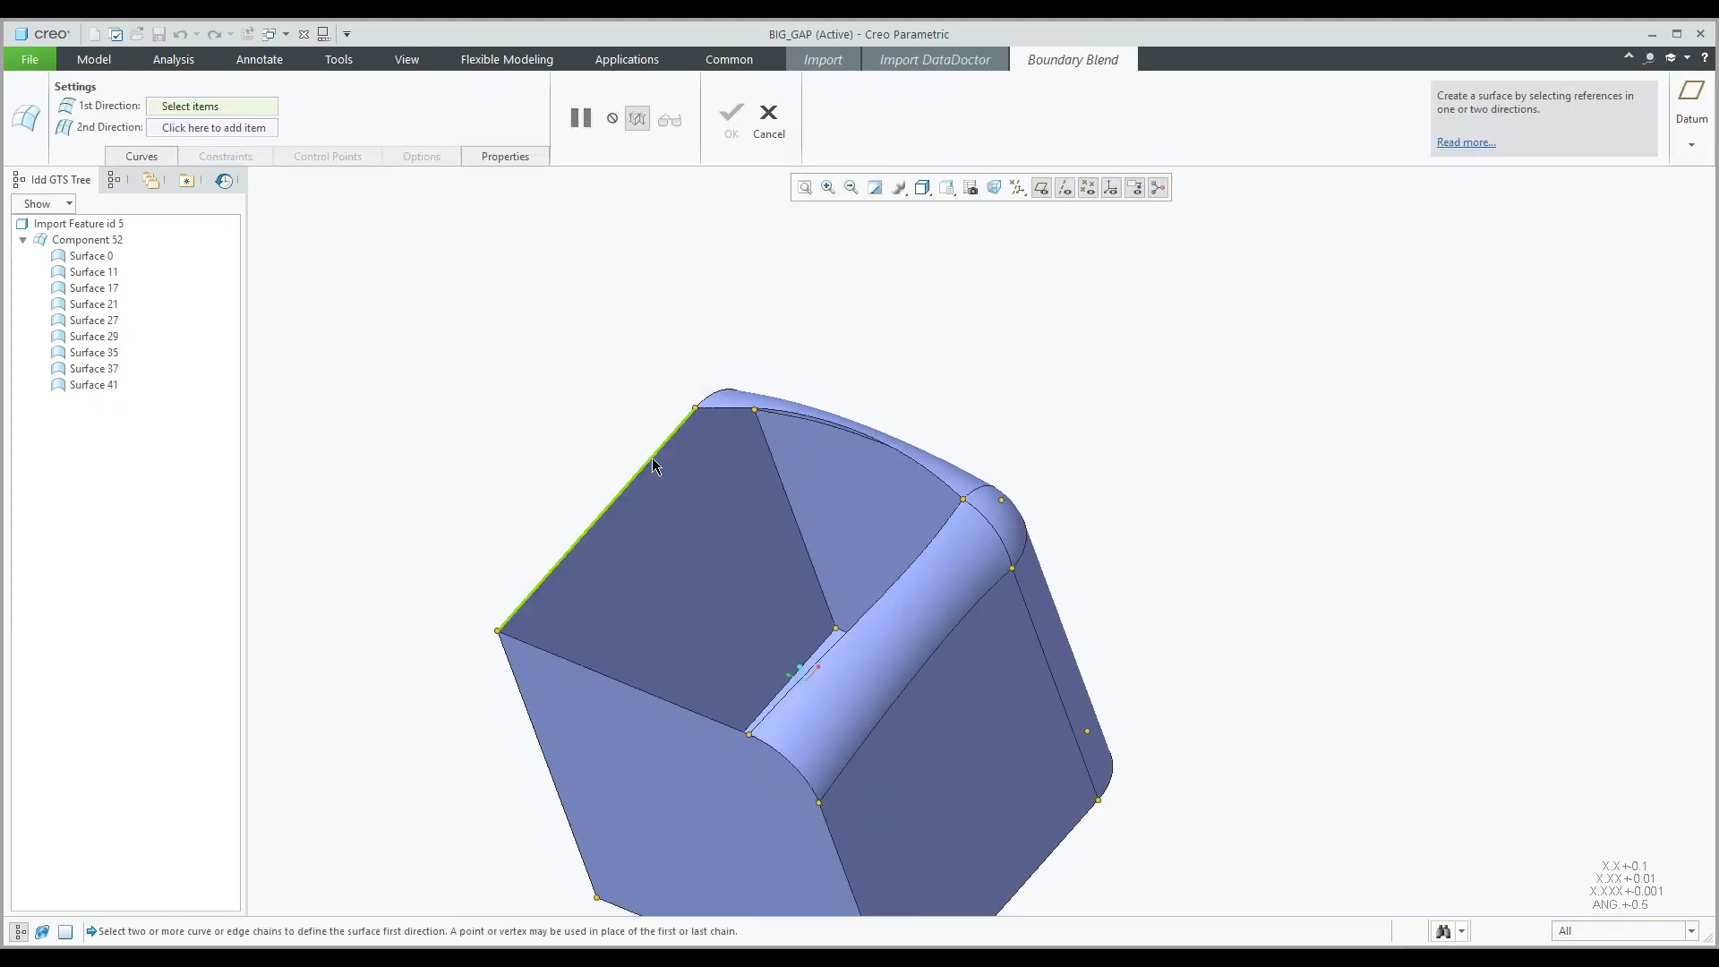
pyautogui.click(652, 462)
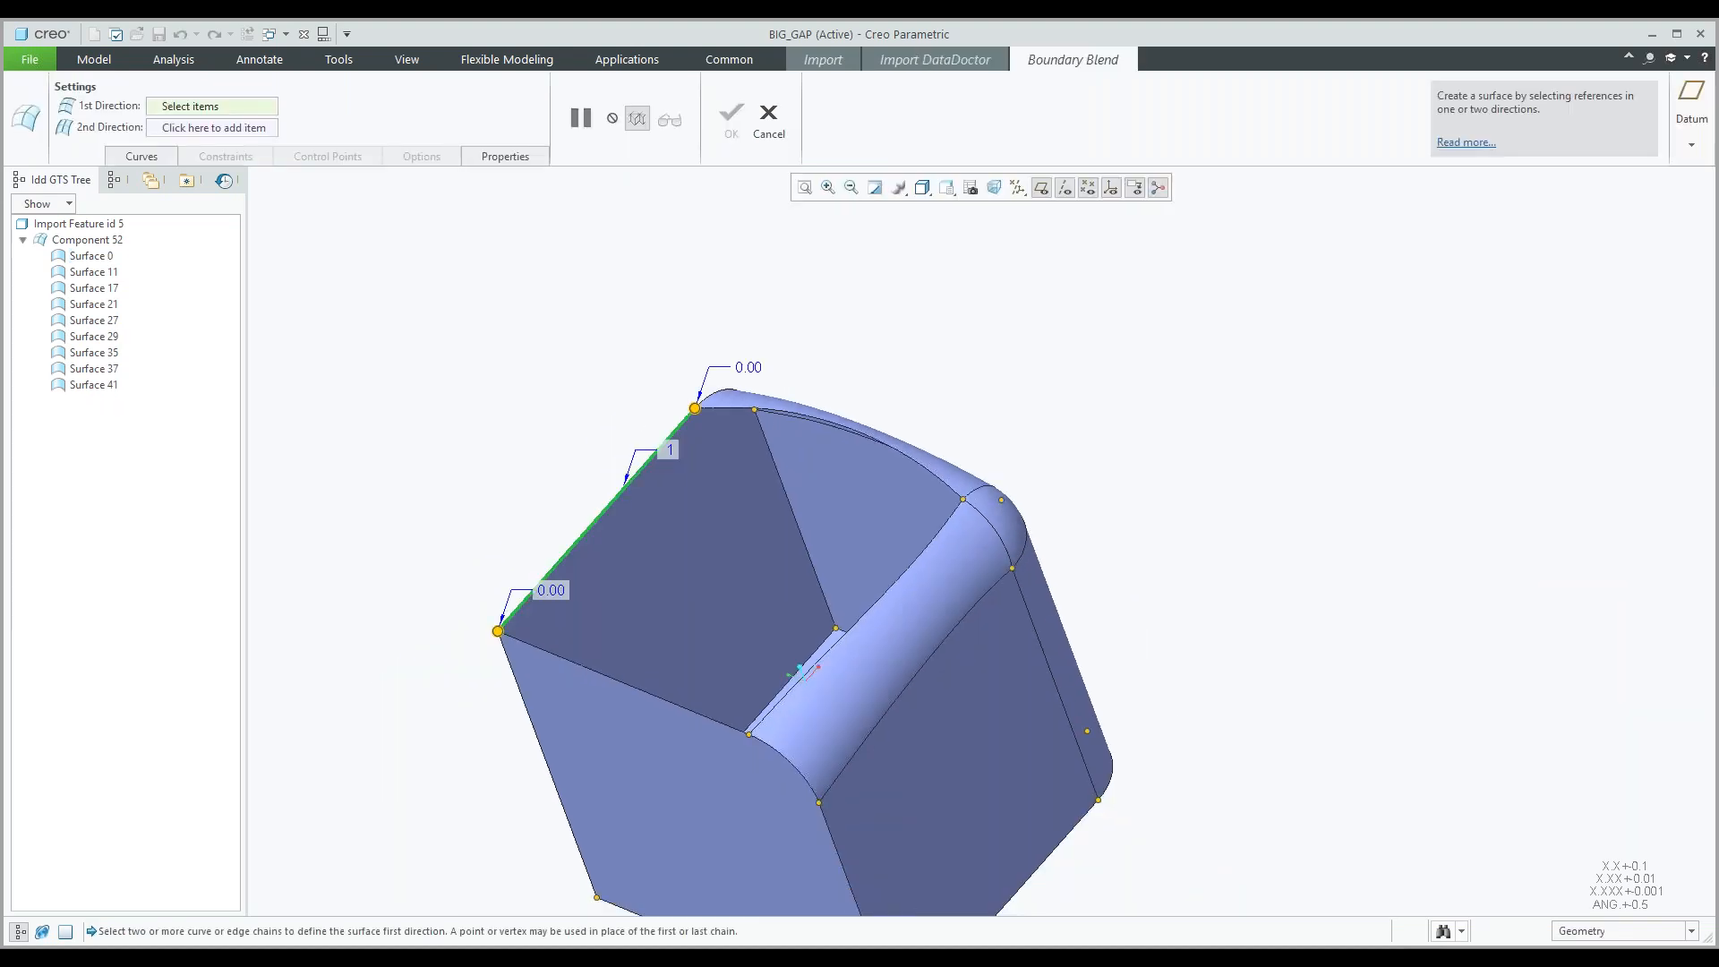
pyautogui.keyDown('ctrl'); pyautogui.click(898, 571); pyautogui.keyUp('ctrl')
pyautogui.rightClick(991, 354)
pyautogui.click(1039, 377)
pyautogui.click(887, 444)
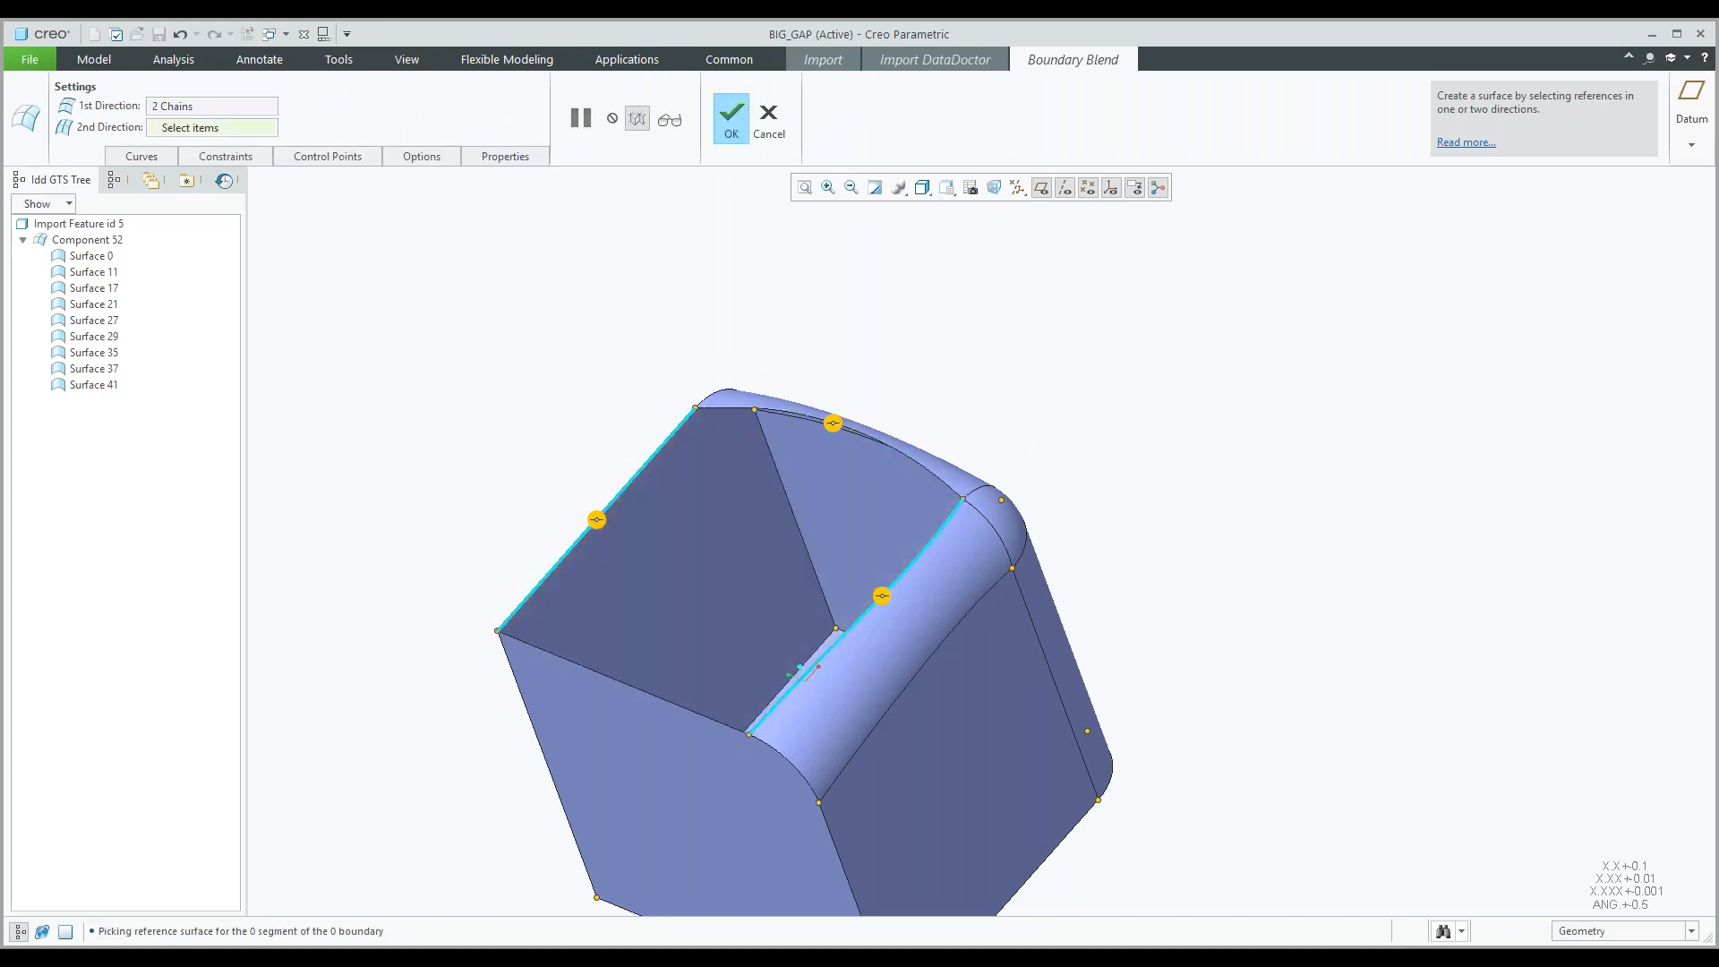
pyautogui.keyDown('ctrl'); pyautogui.click(573, 663); pyautogui.keyUp('ctrl')
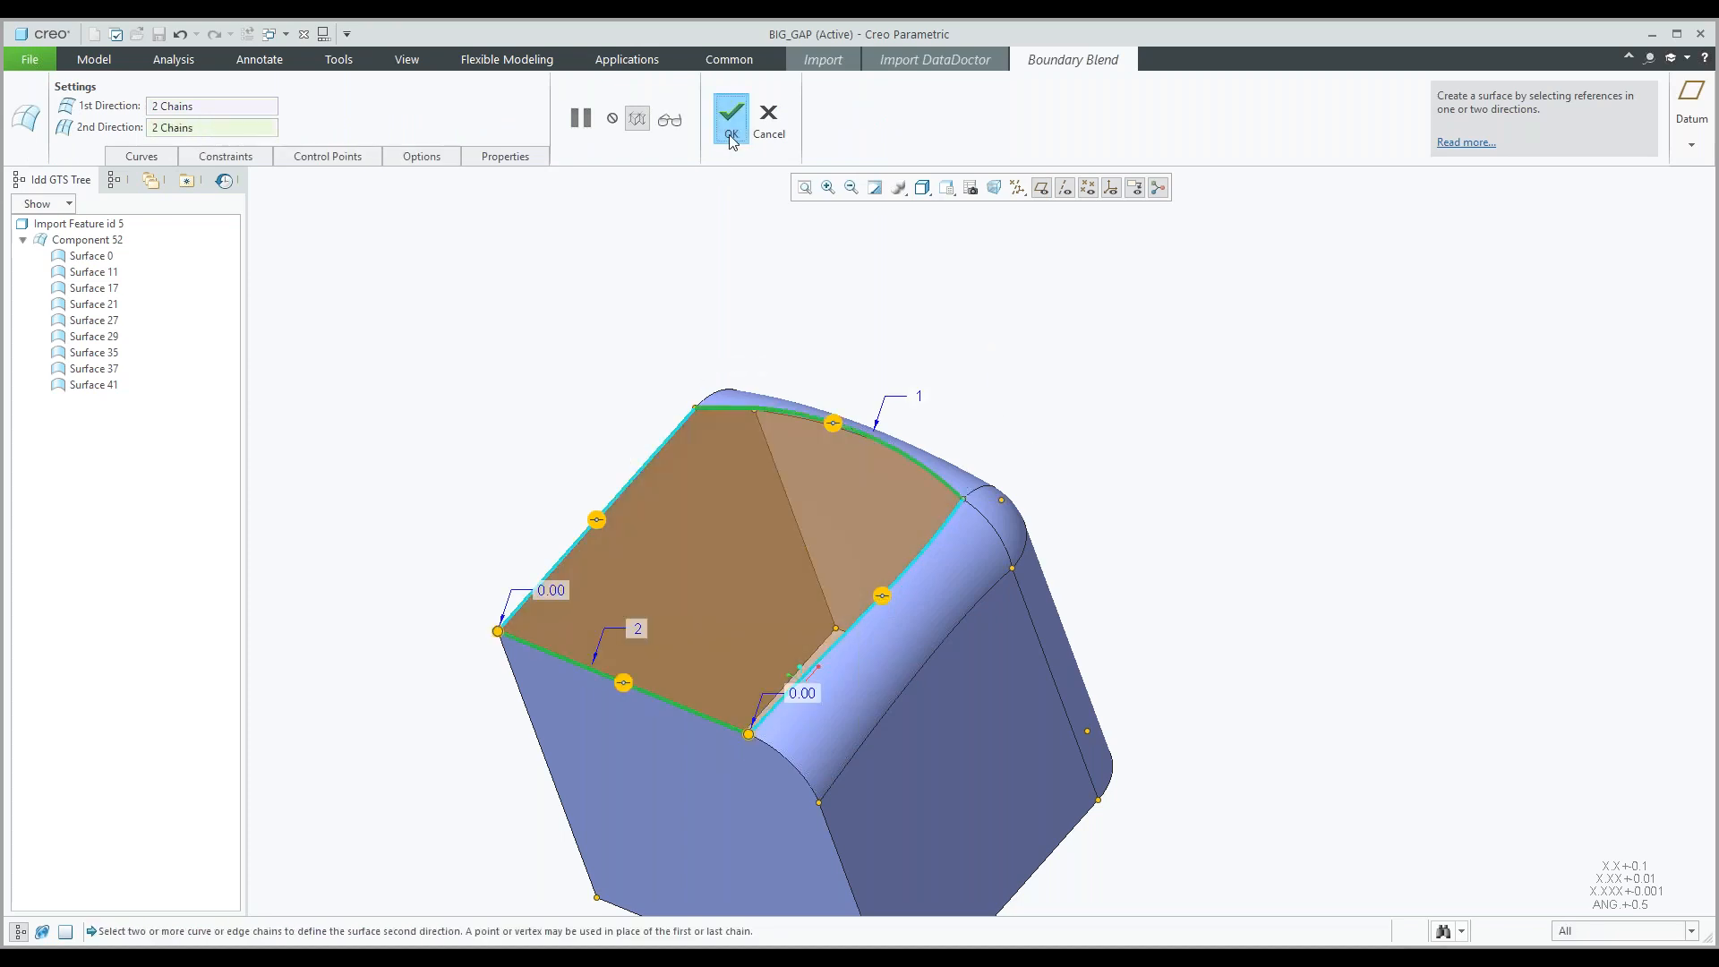
pyautogui.click(730, 133)
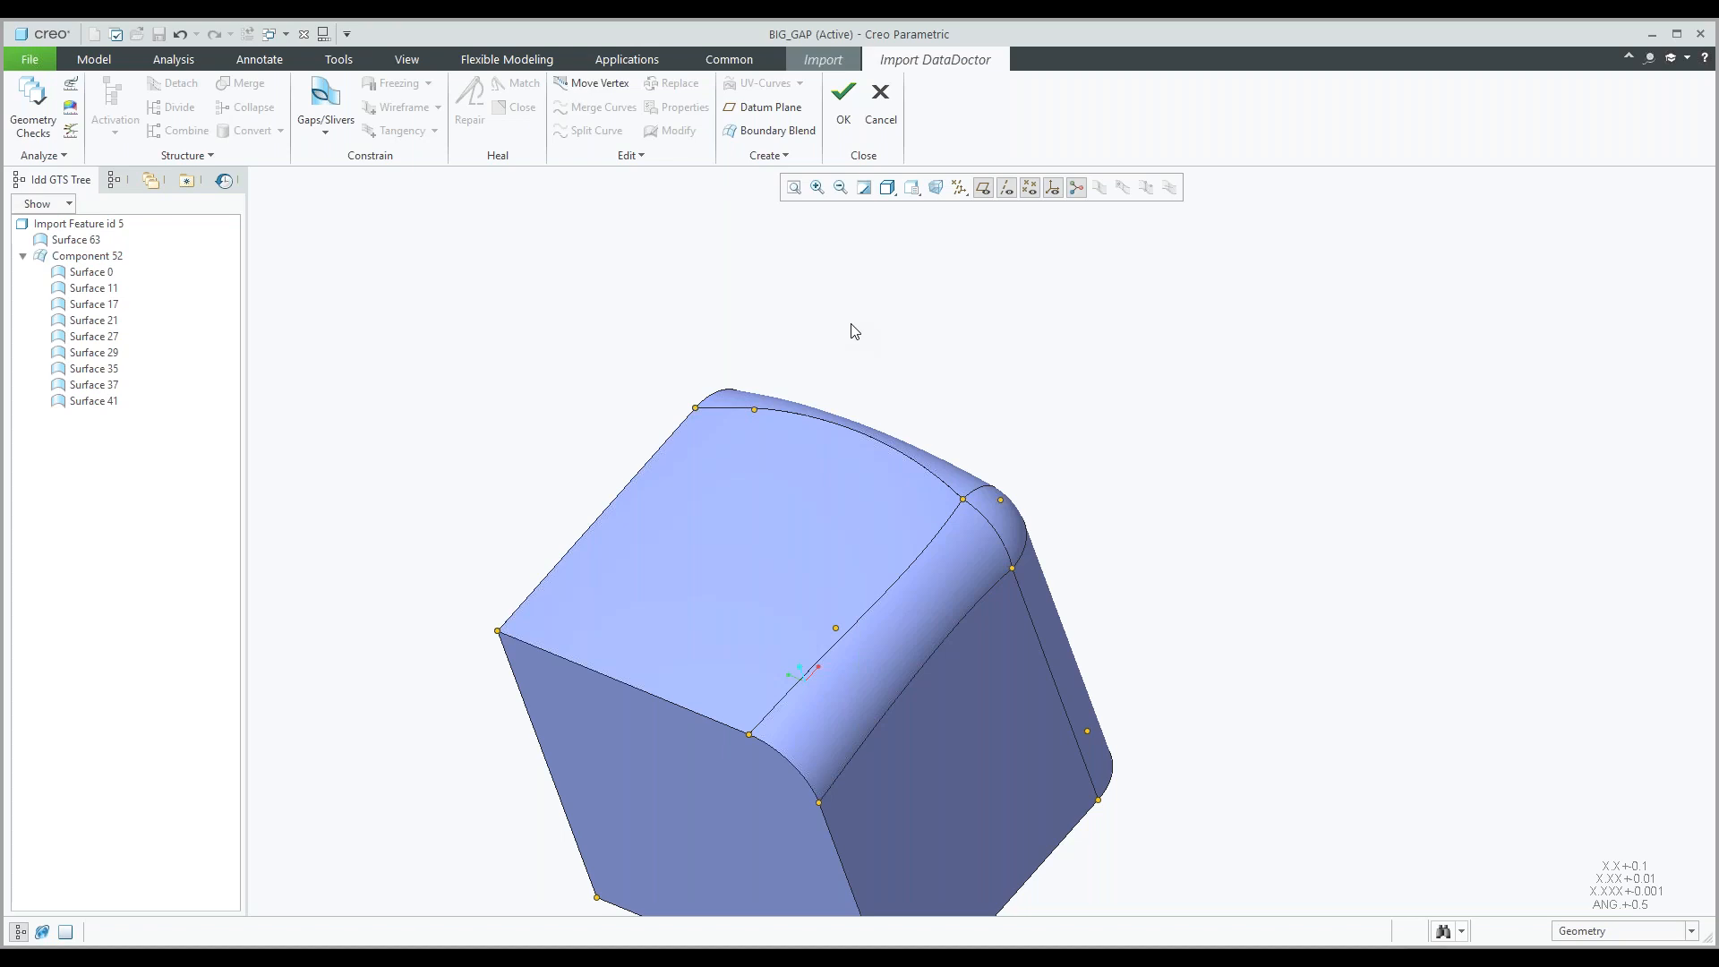
pyautogui.click(786, 161)
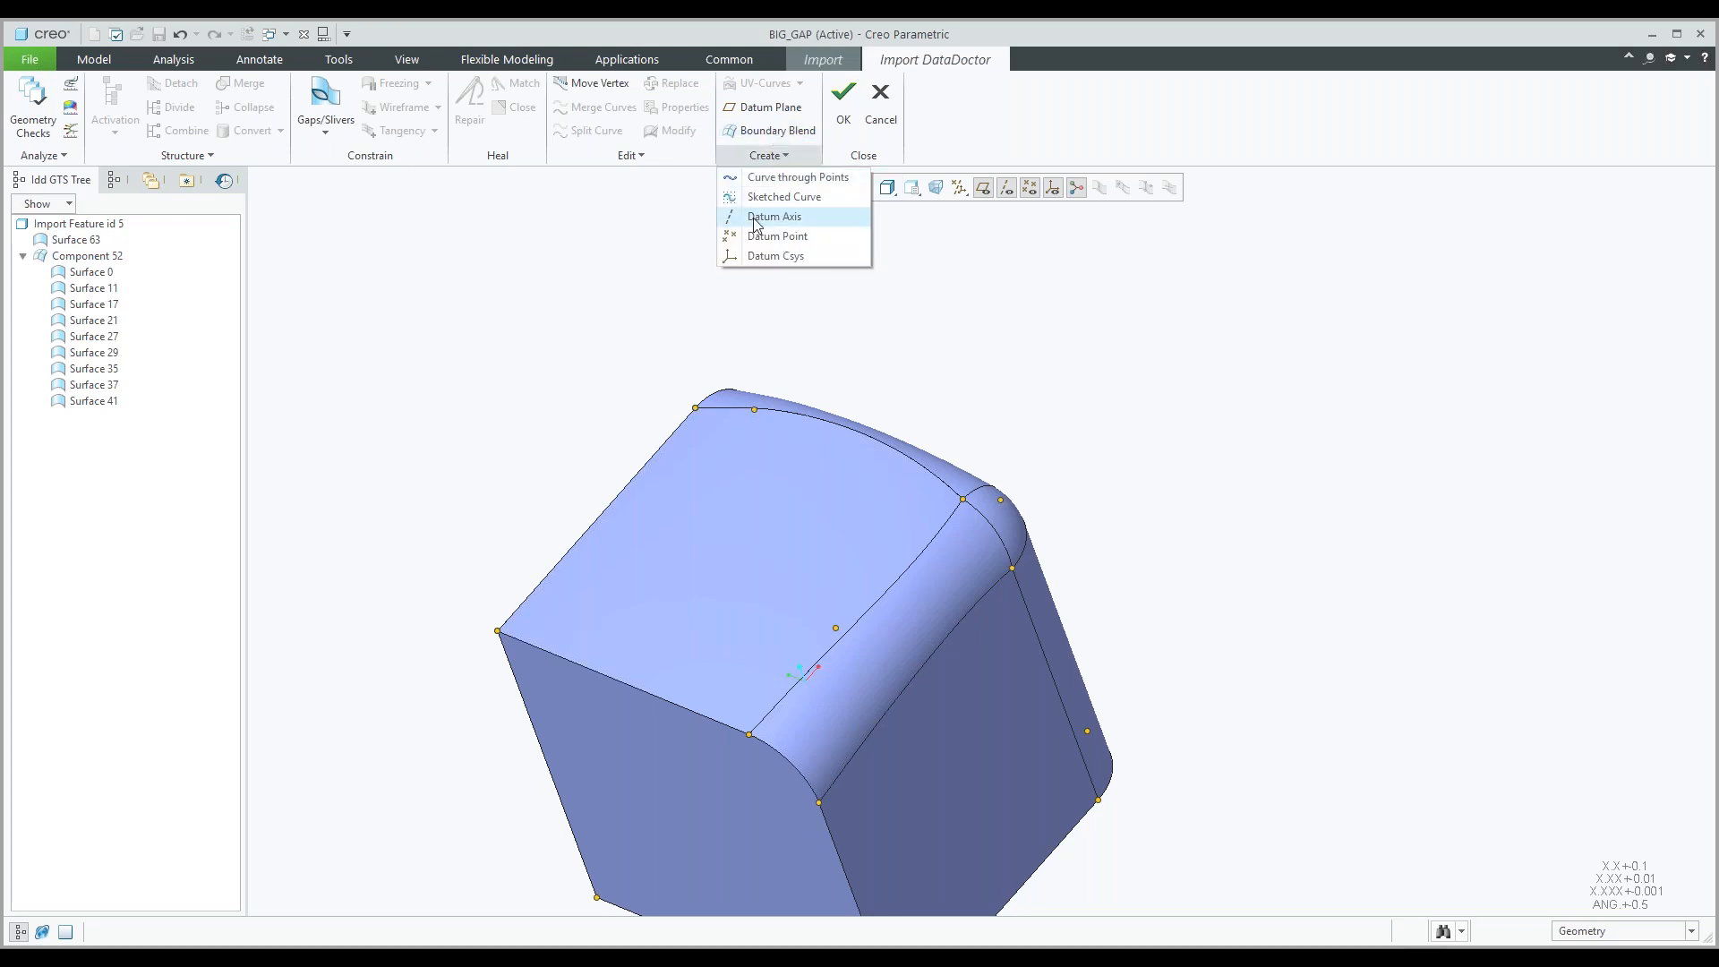
# Check the newly blended surface on the box and quit Import DataDoctor, discarding the repairs made to BIG_GAP.
pyautogui.click(749, 507)
pyautogui.click(749, 507)
pyautogui.moveTo(848, 490); pyautogui.dragTo(795, 475, button='middle')
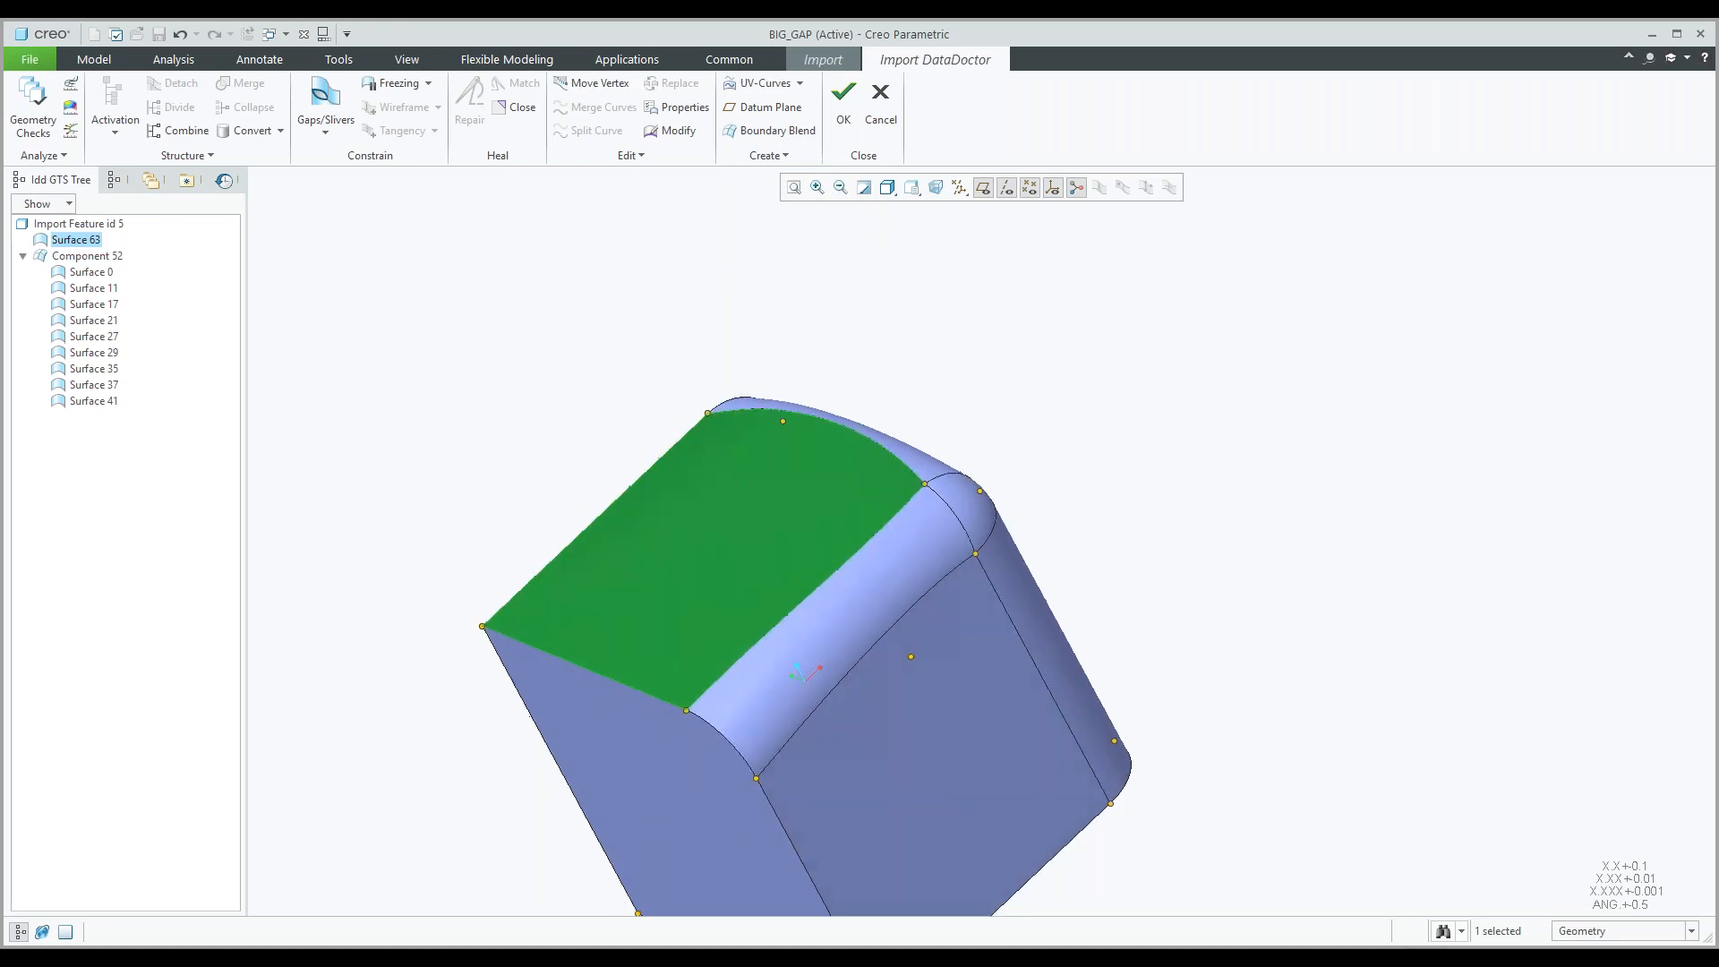
pyautogui.click(921, 425)
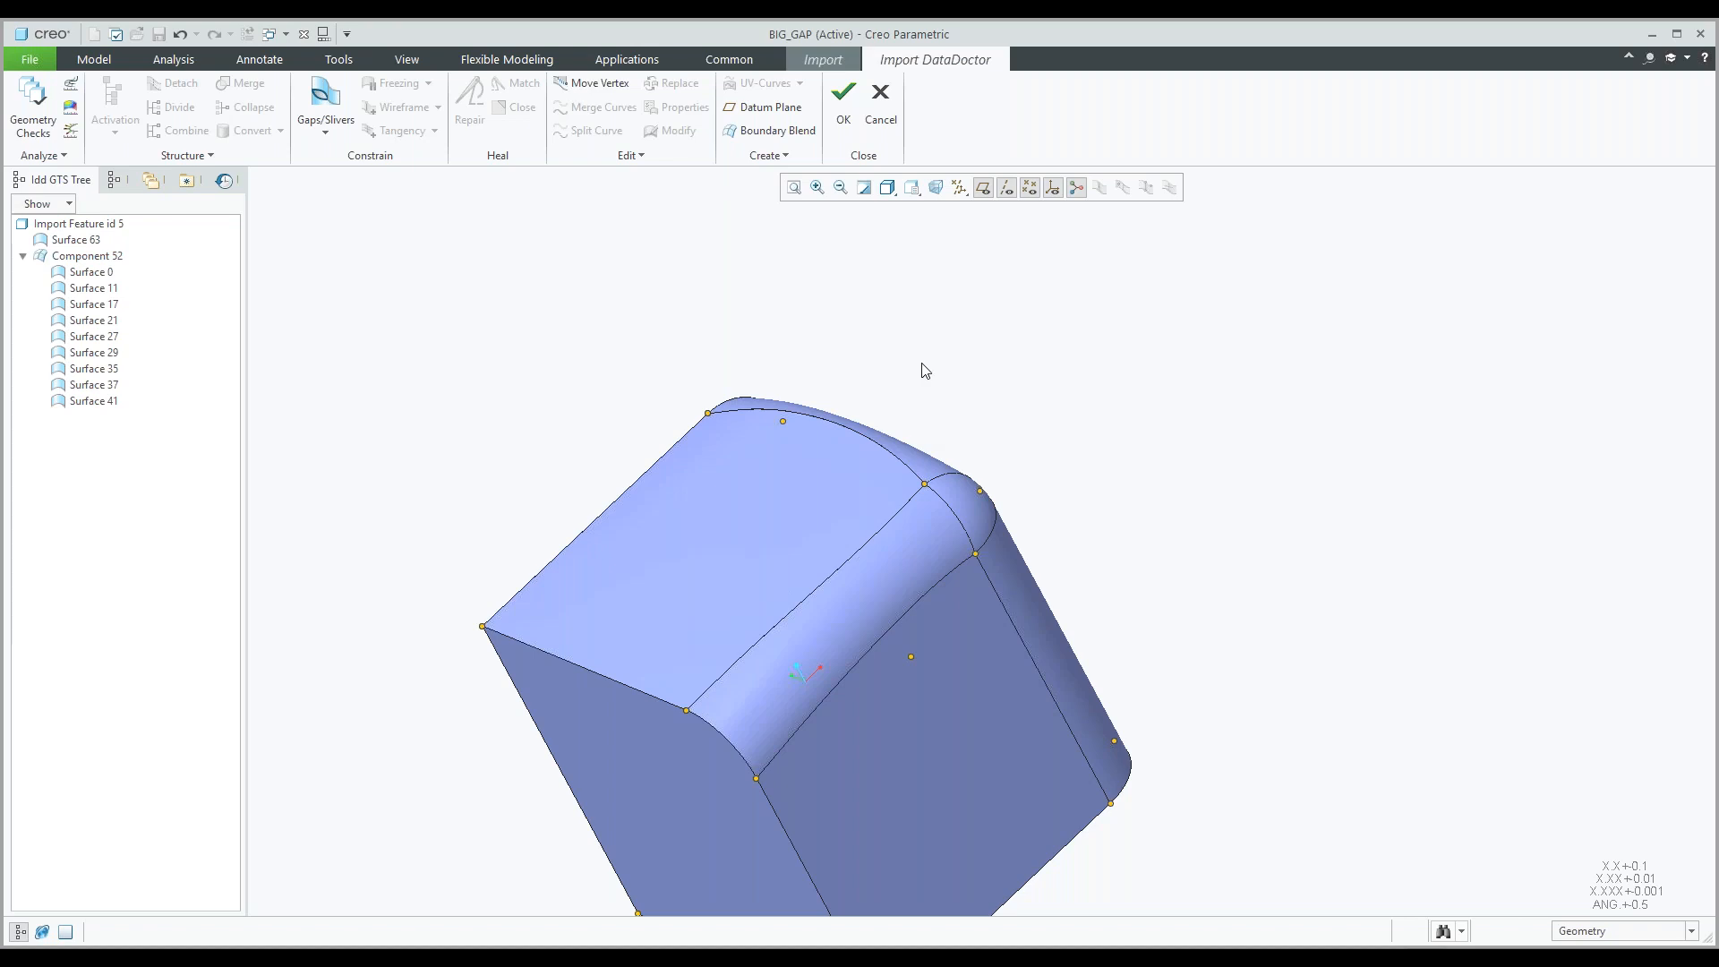
pyautogui.click(881, 106)
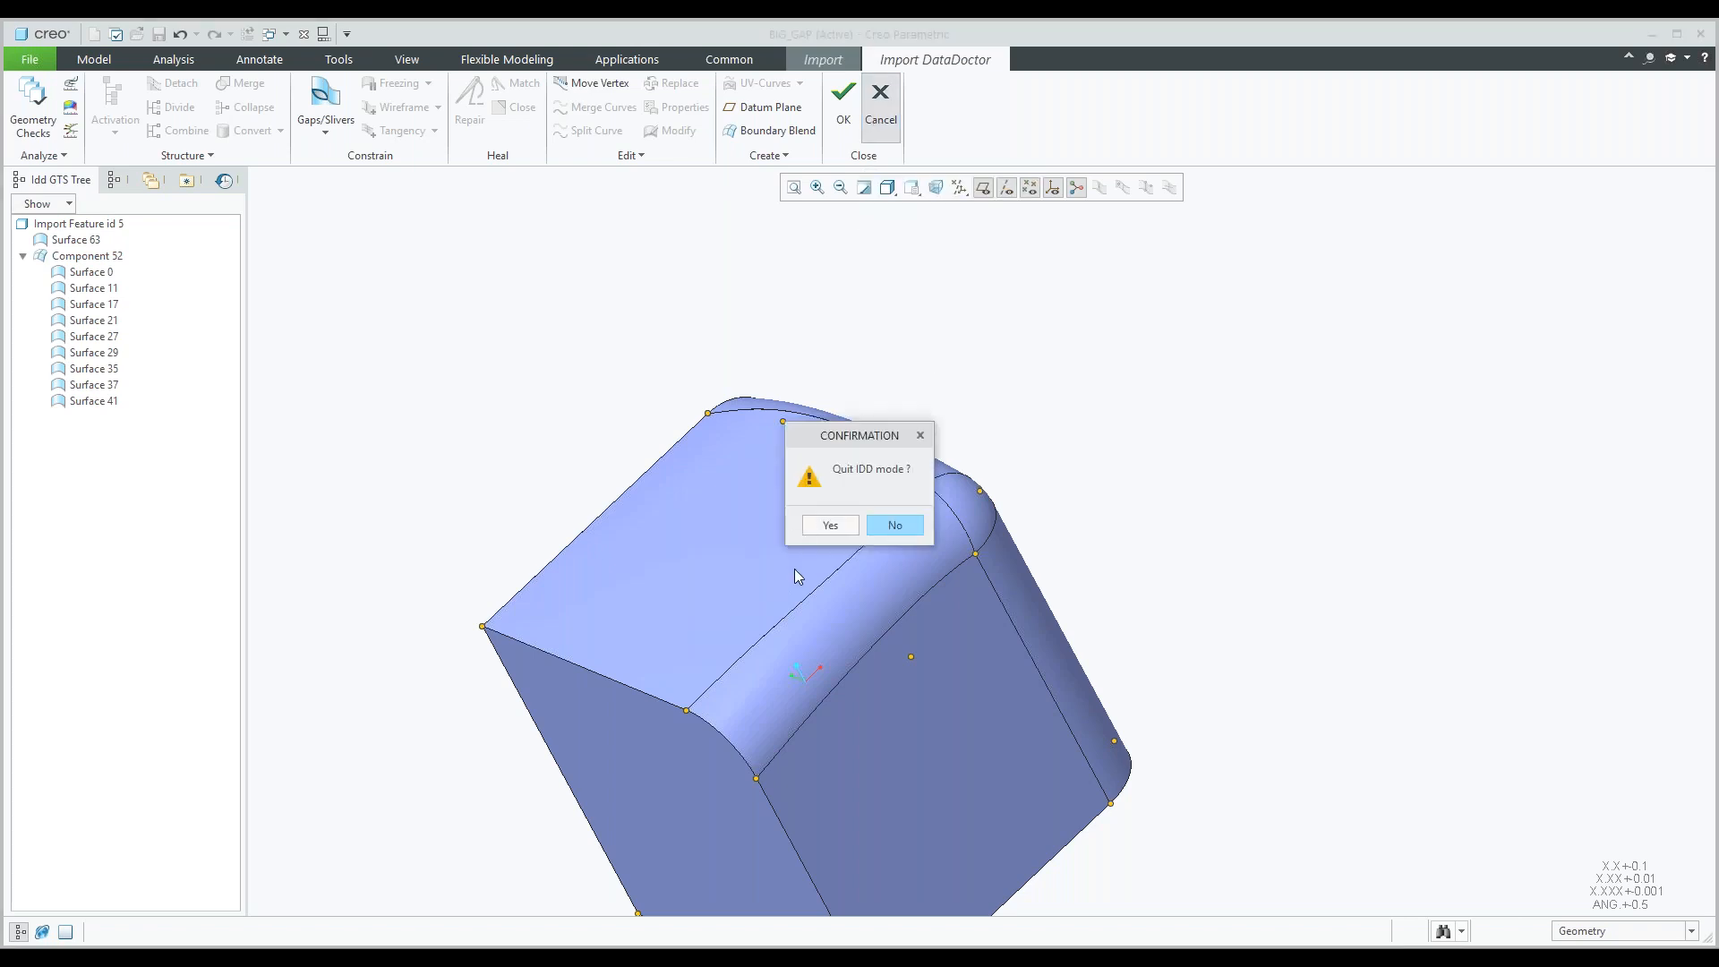
pyautogui.click(827, 528)
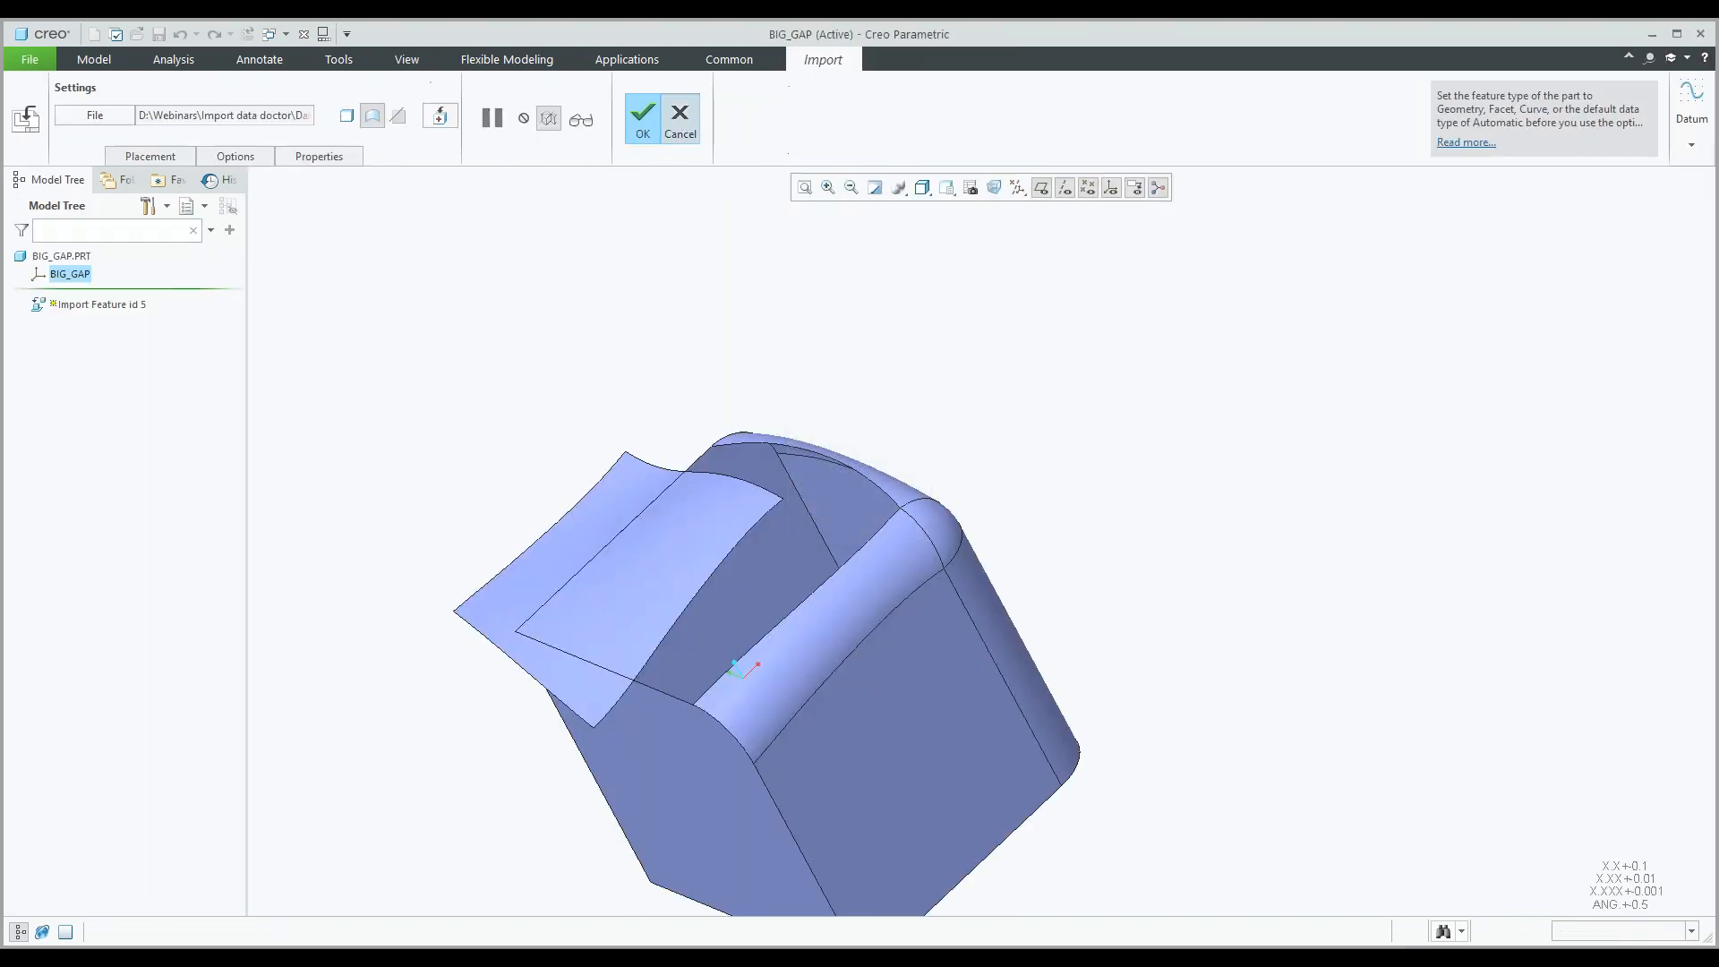
# Close the BASIC_PROBS_W_SLVR and BIG_GAP models and erase all models not displayed from the session.
pyautogui.click(285, 35)
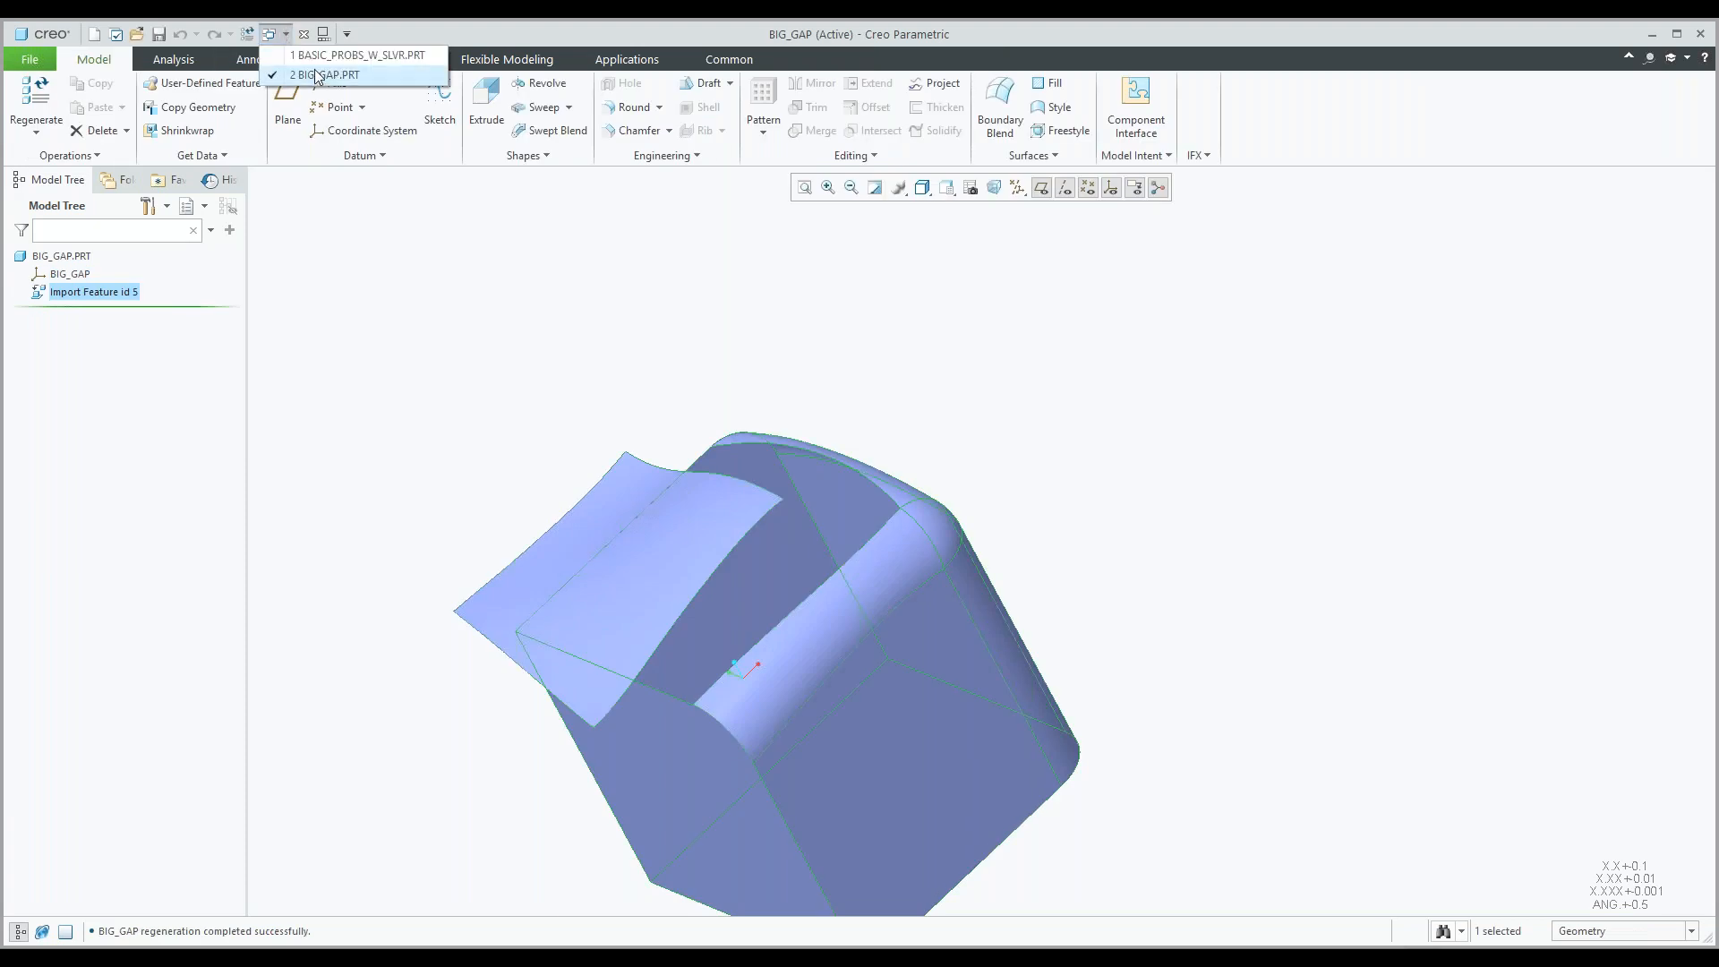
pyautogui.click(357, 56)
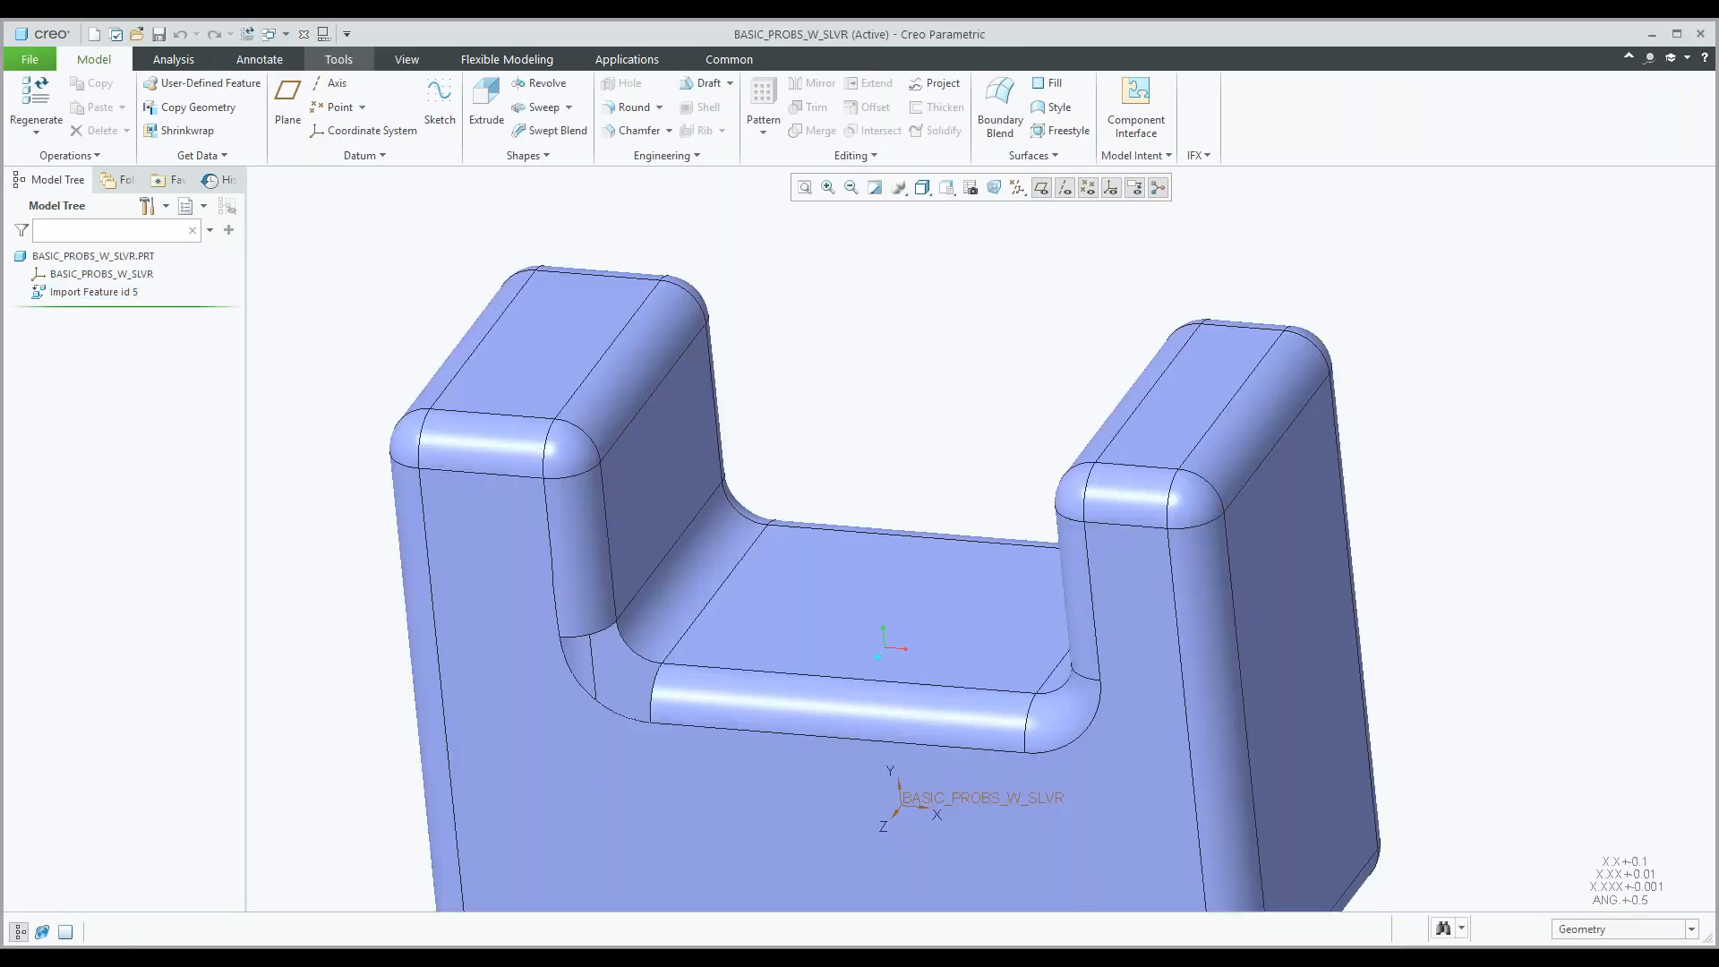
pyautogui.moveTo(652, 516); pyautogui.dragTo(643, 532, button='middle')
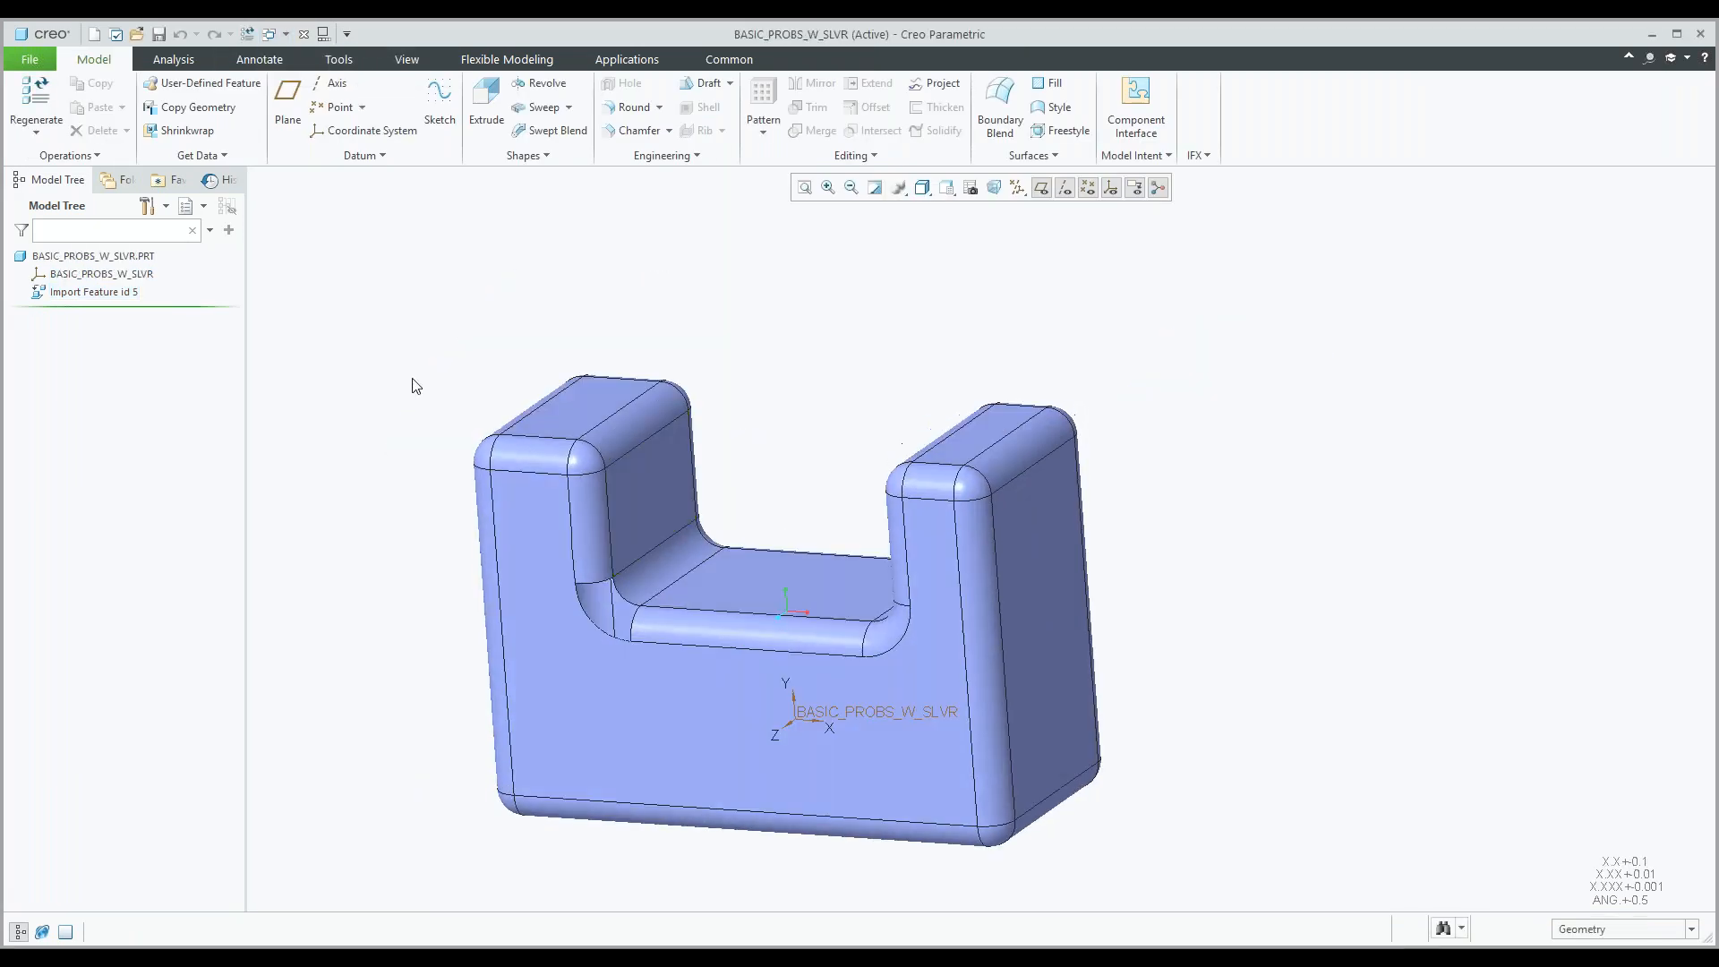
pyautogui.click(303, 34)
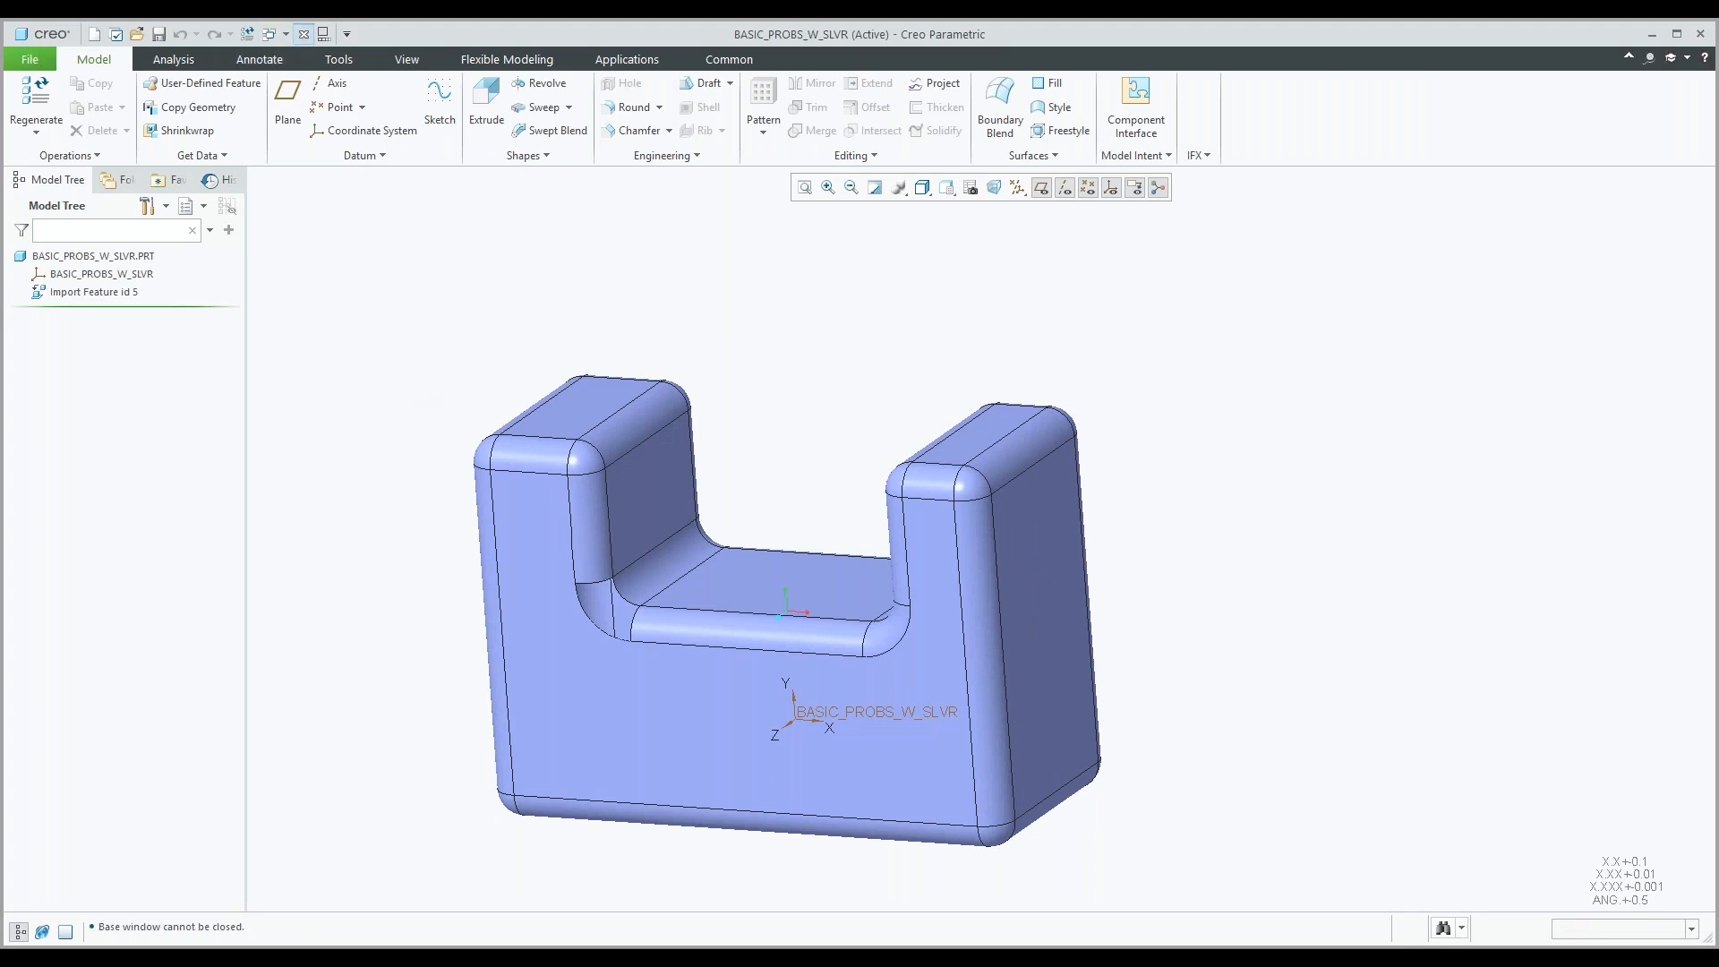
pyautogui.click(304, 34)
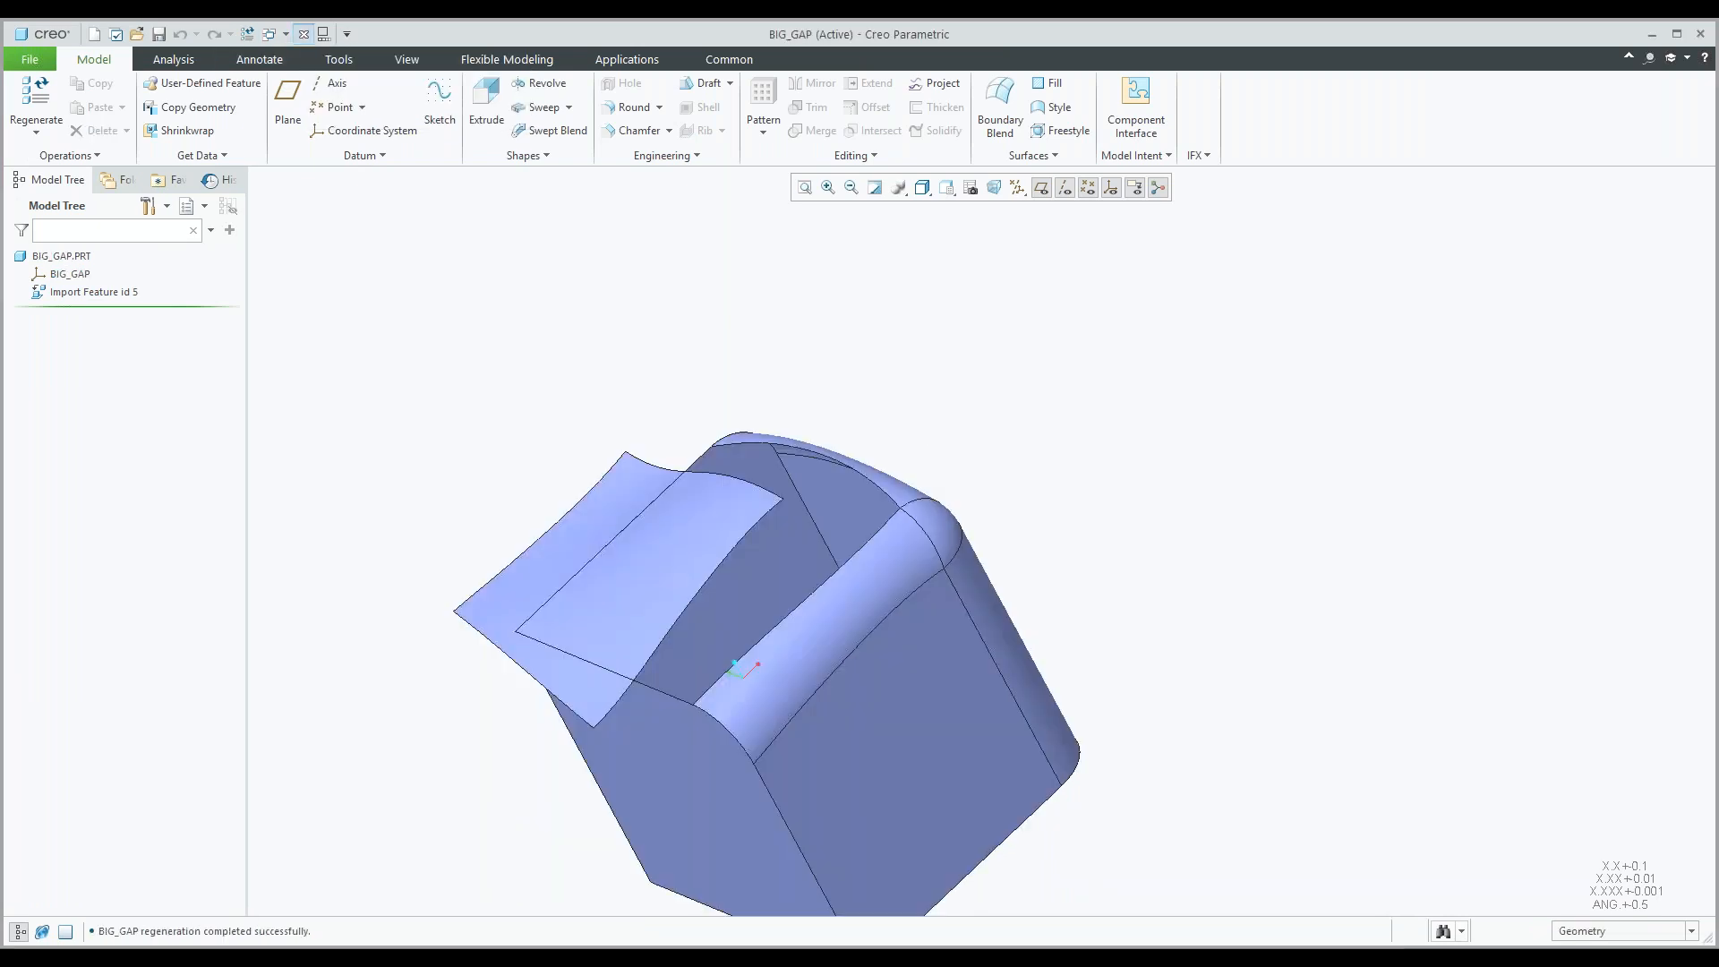
pyautogui.click(875, 641)
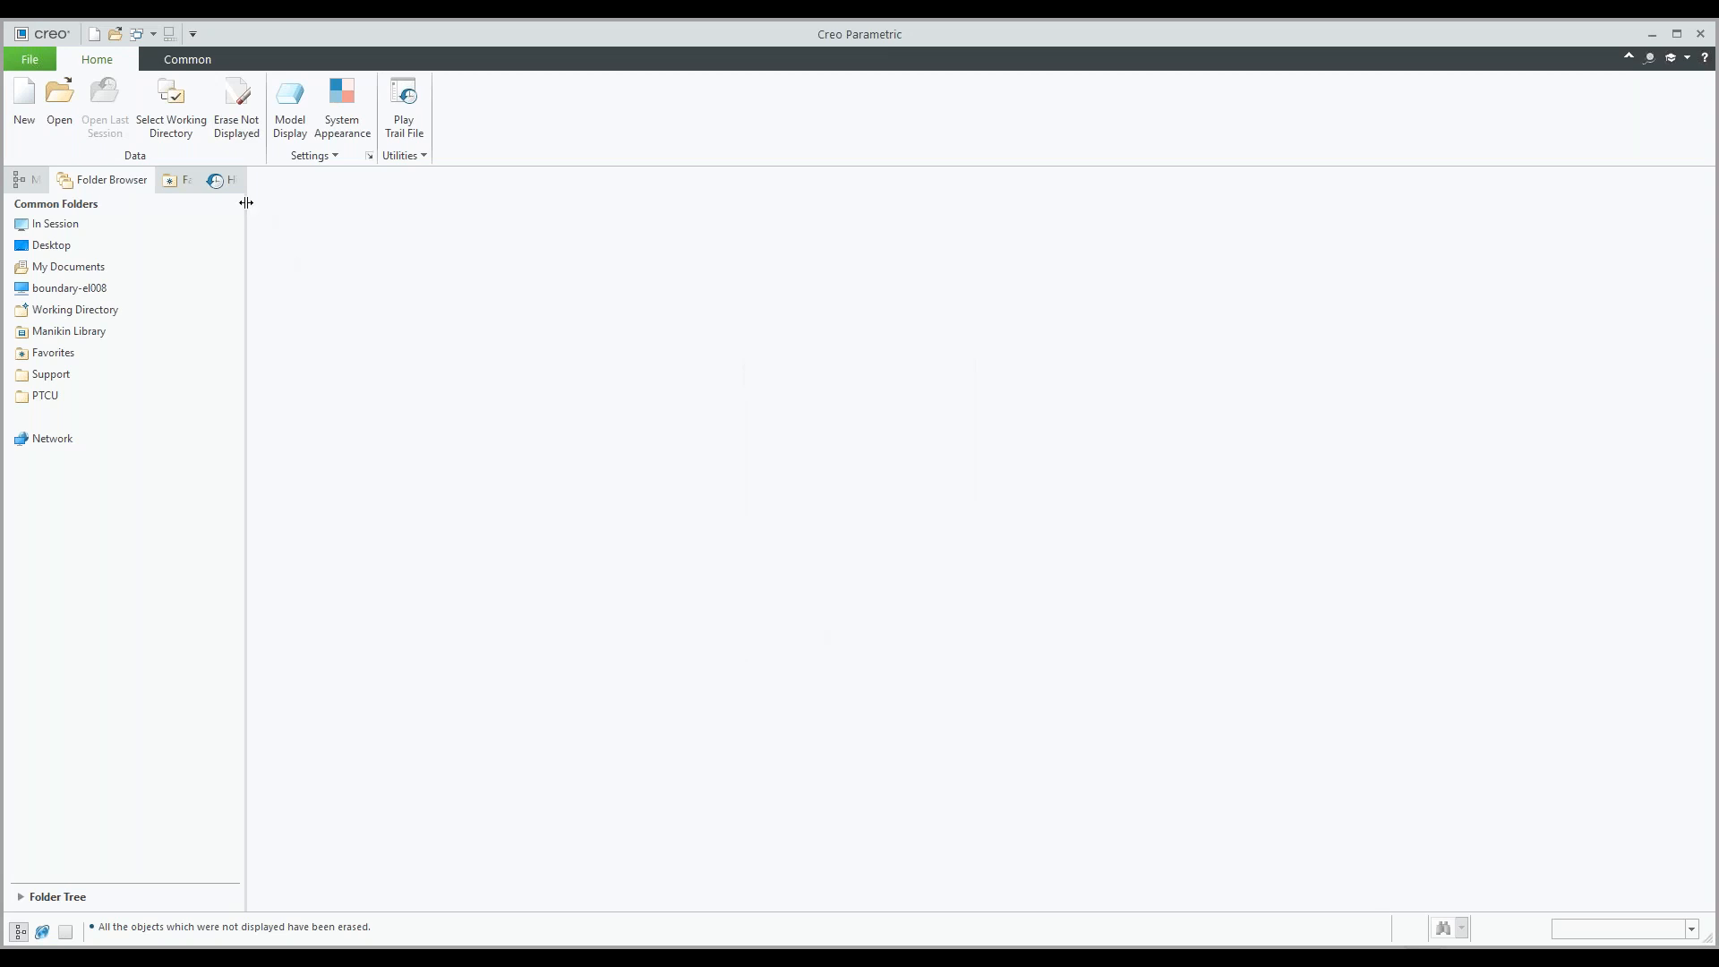
# Import basic_probs_w_slvr.stp from the Data folder, listing all file types and accepting the import settings.
pyautogui.click(114, 33)
pyautogui.click(1051, 694)
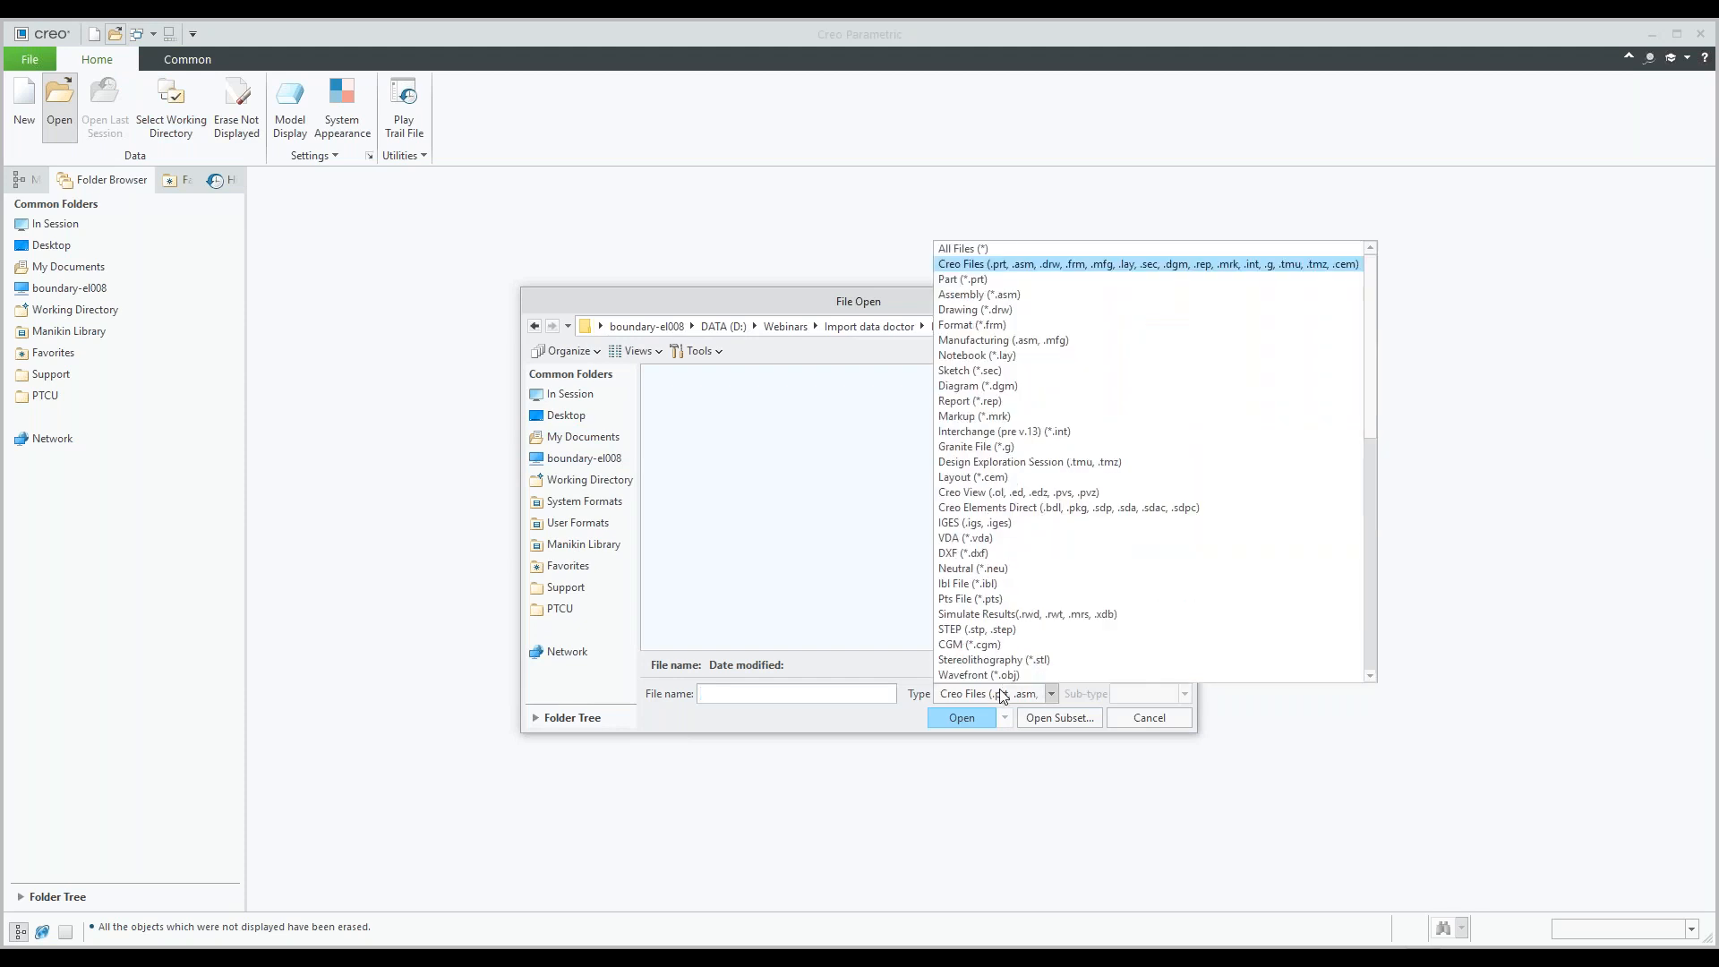
pyautogui.click(967, 249)
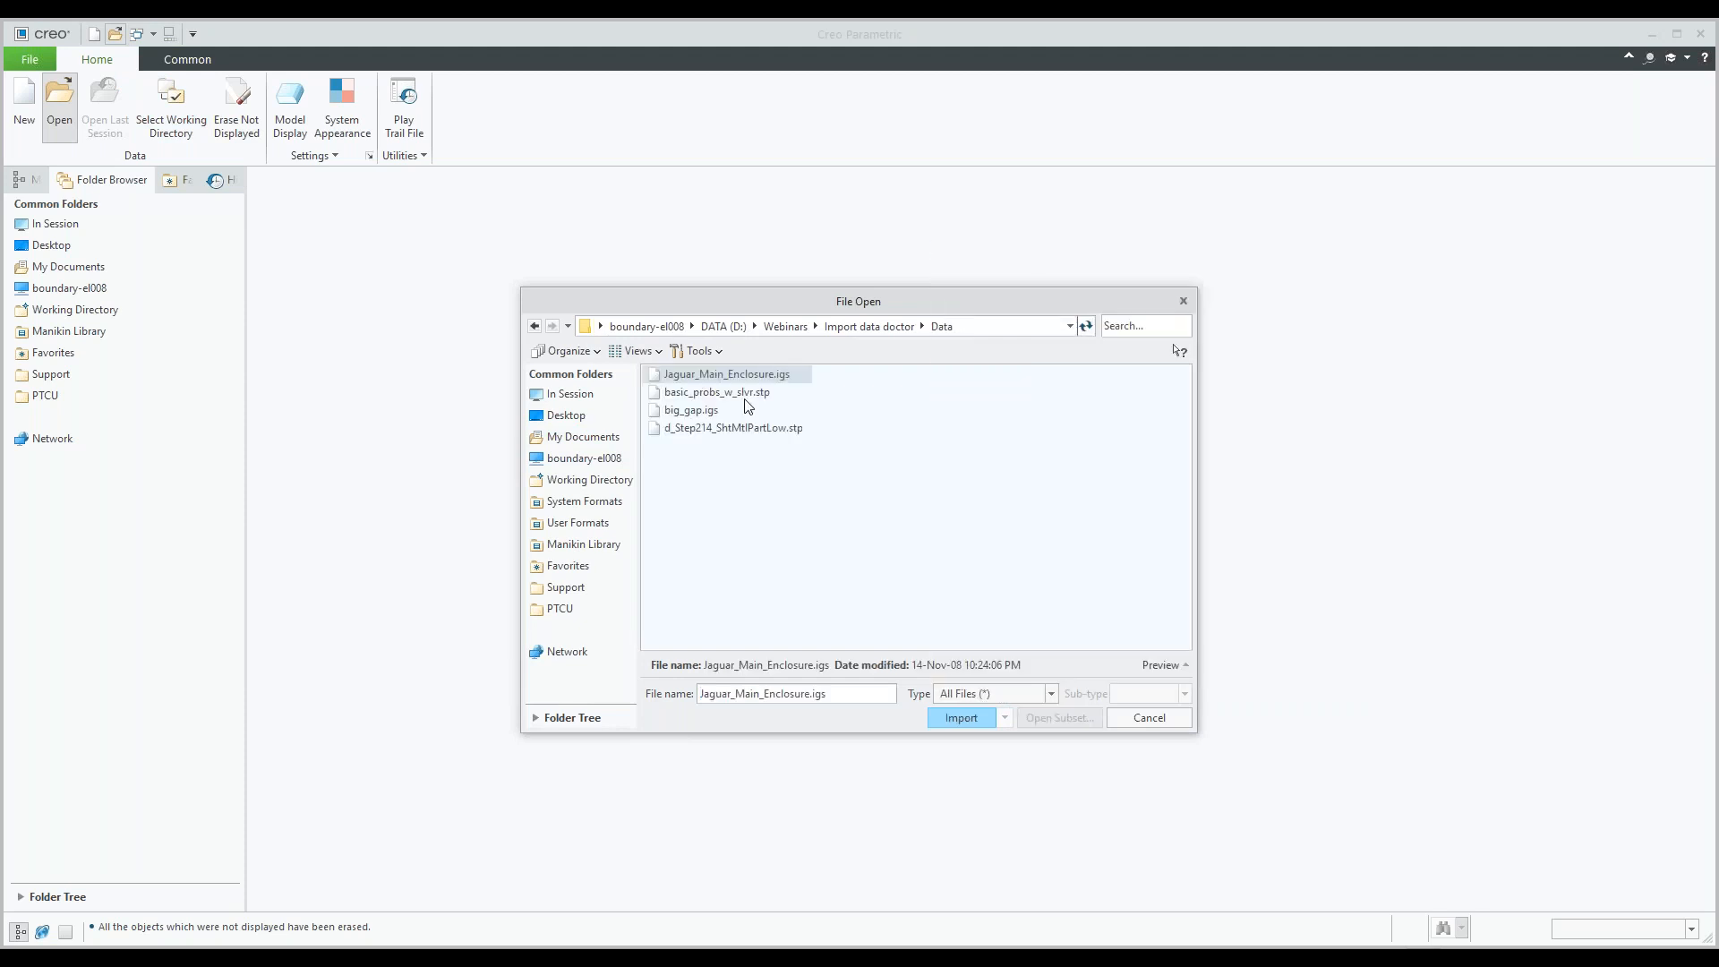
pyautogui.click(716, 392)
pyautogui.click(956, 718)
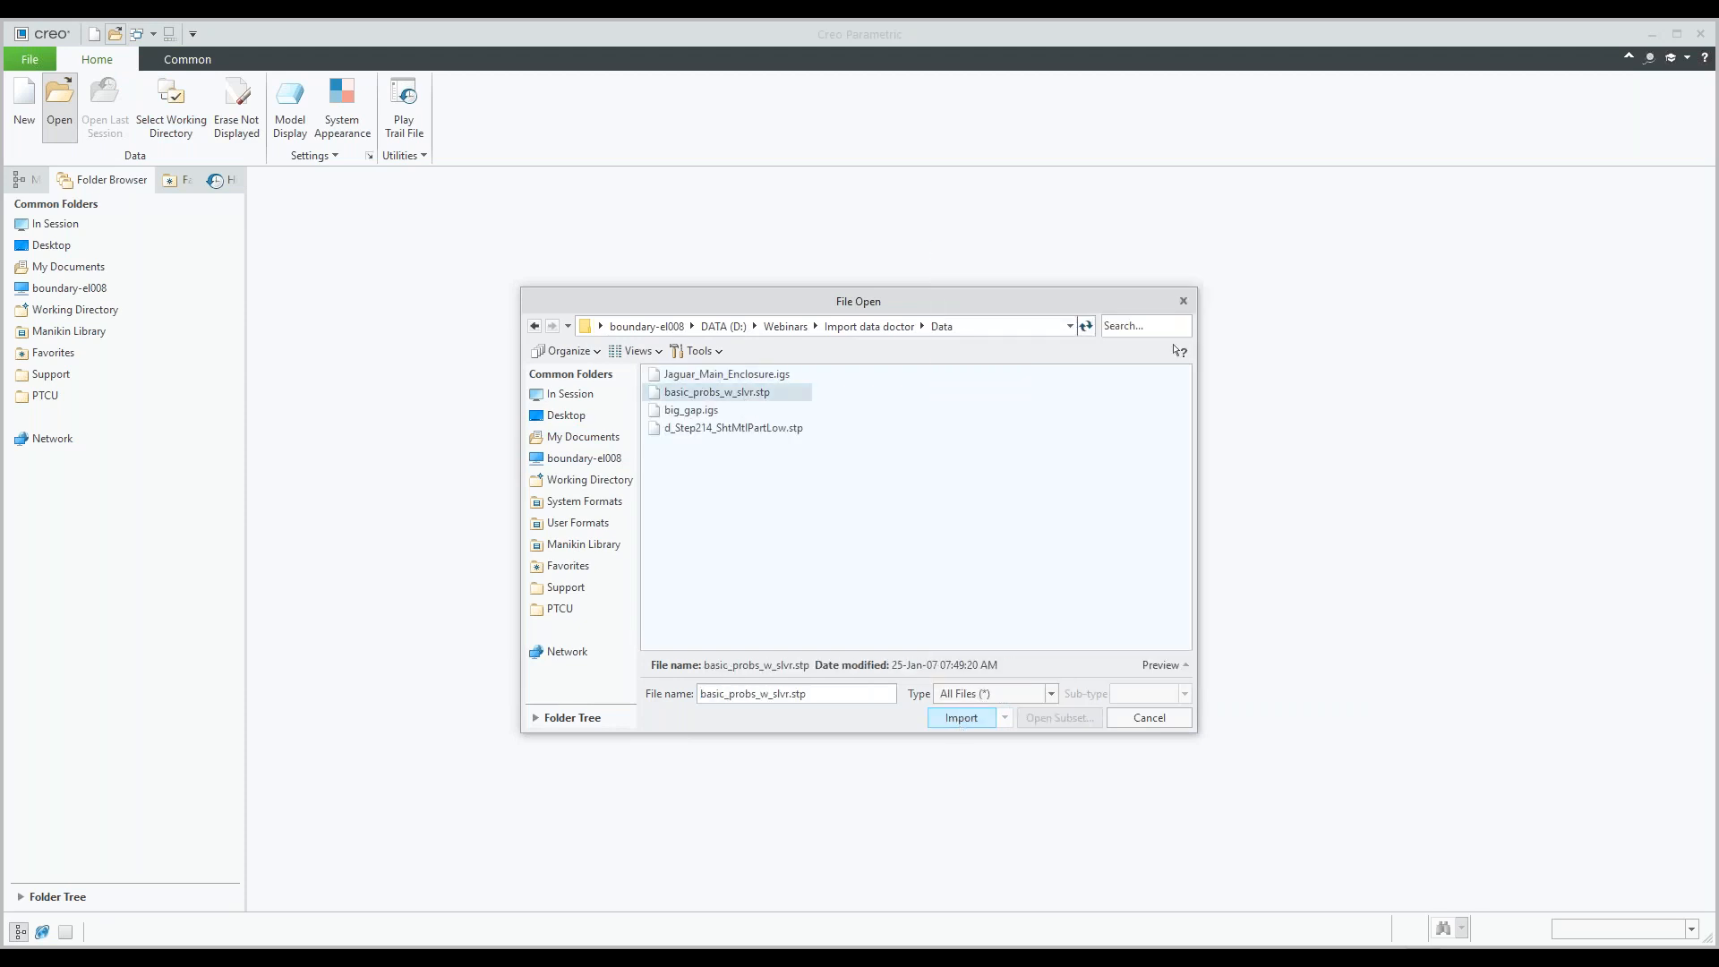
pyautogui.press('Return')
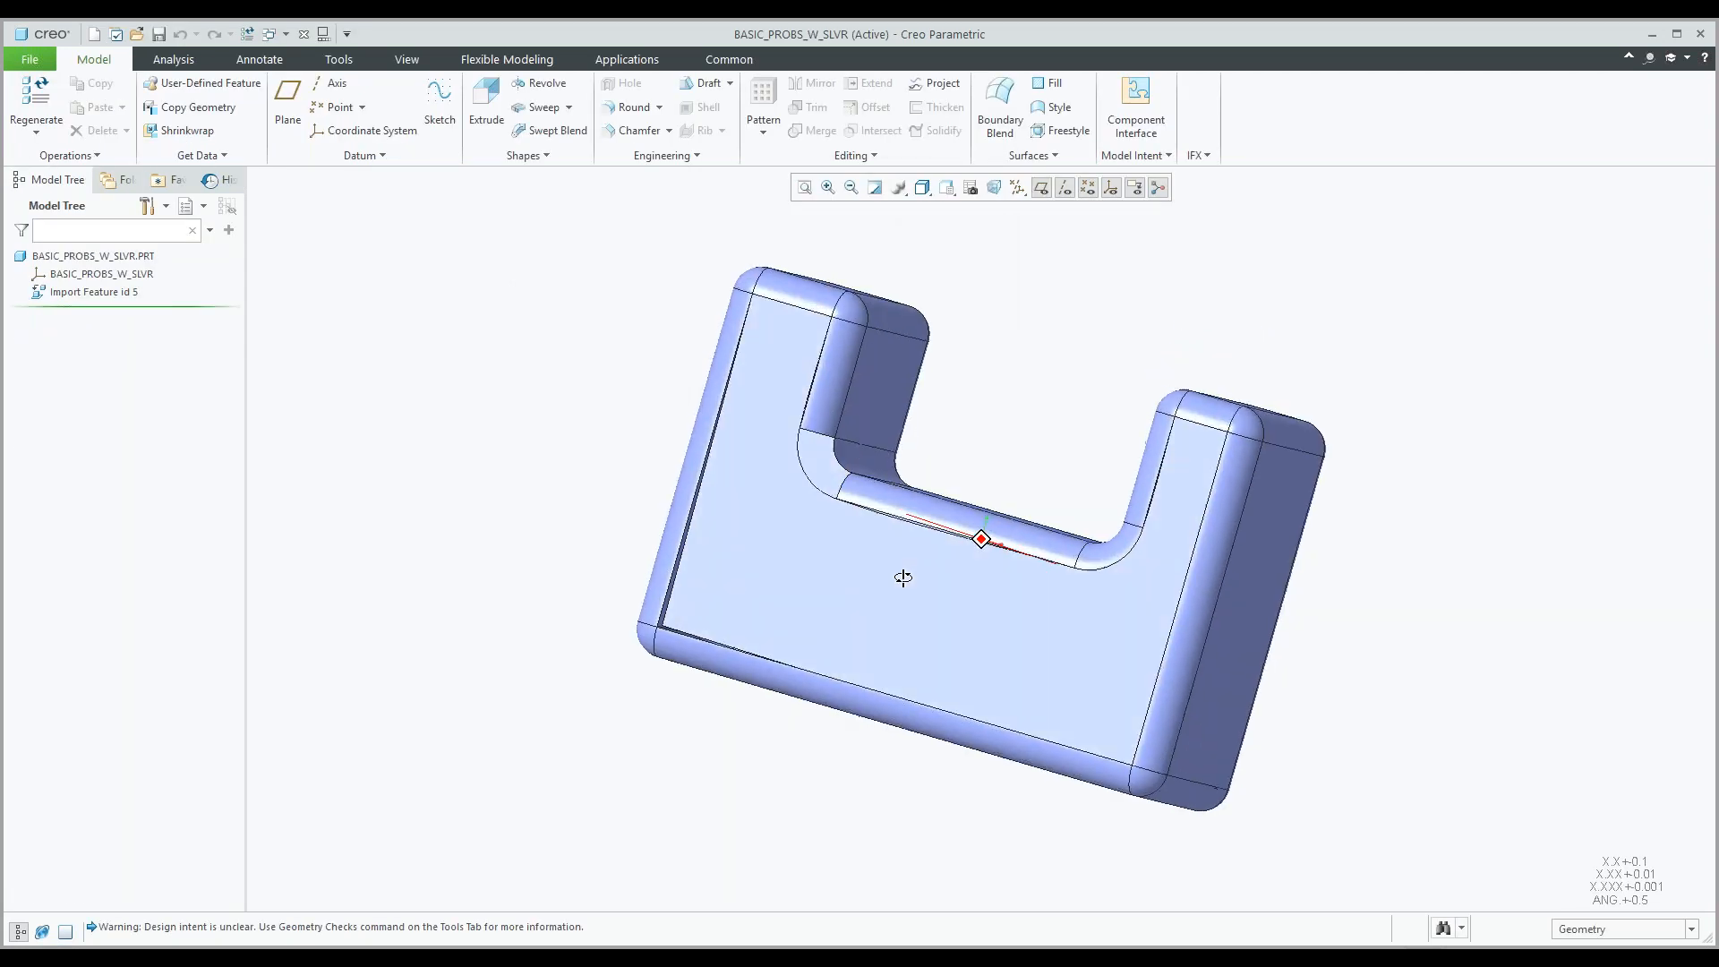
# Edit the definition of Import Feature id 5 and start Import DataDoctor on it.
pyautogui.click(116, 293)
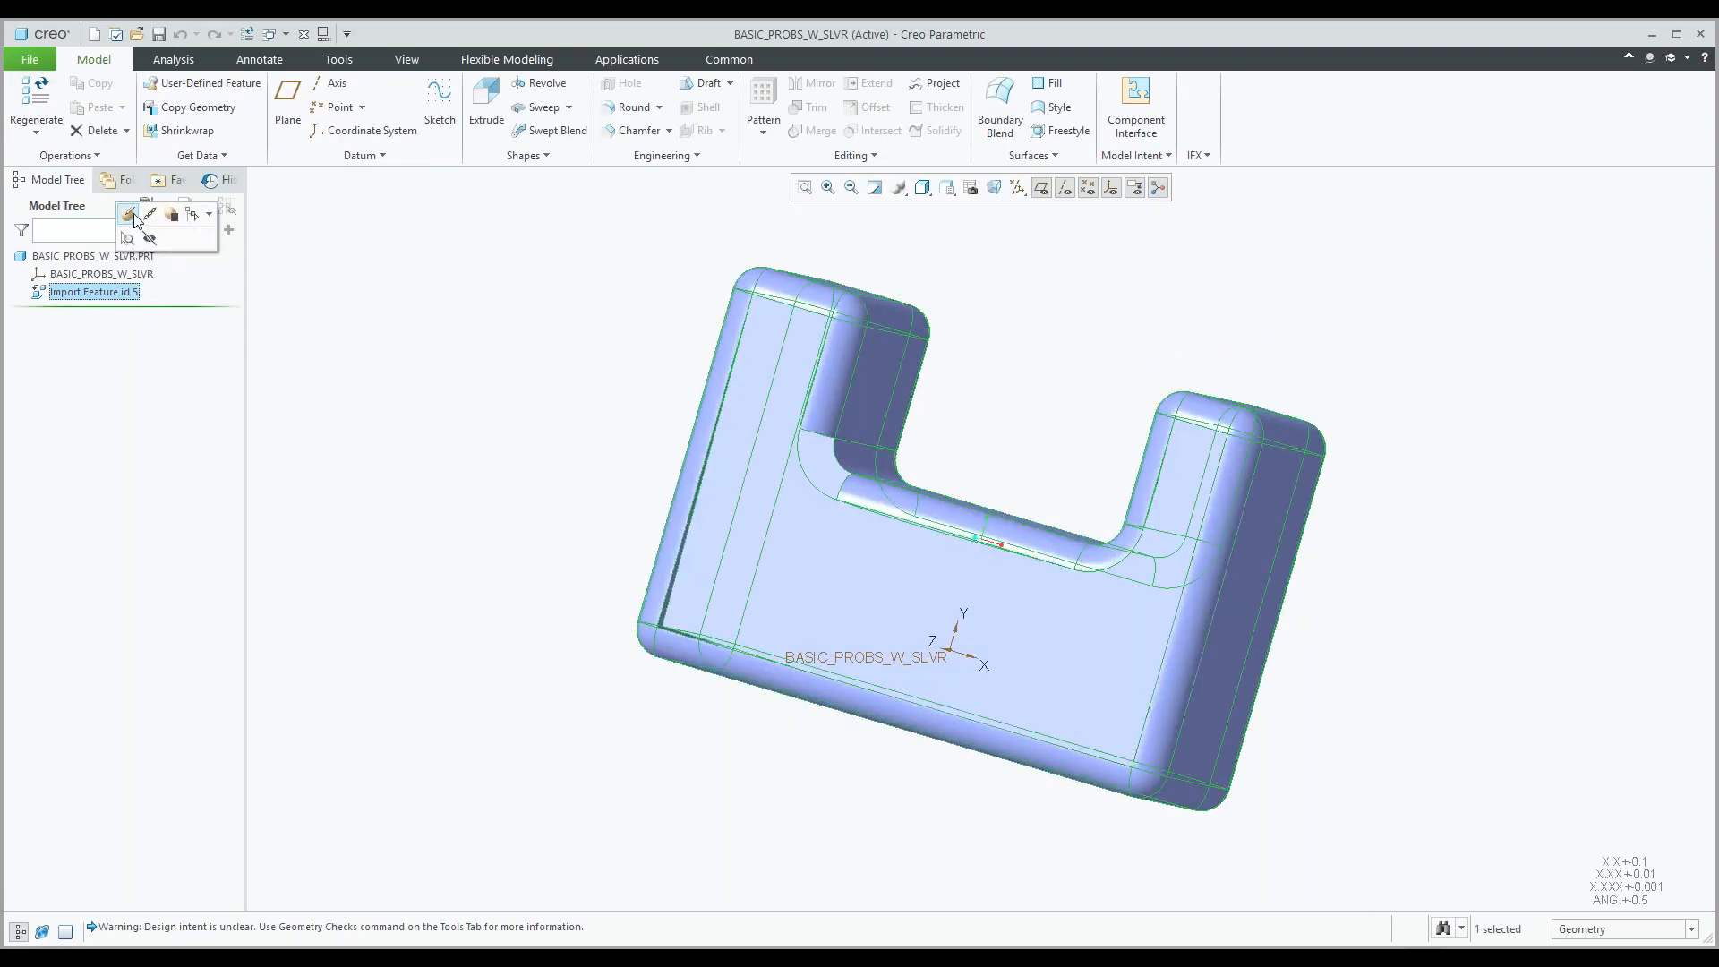
pyautogui.click(131, 215)
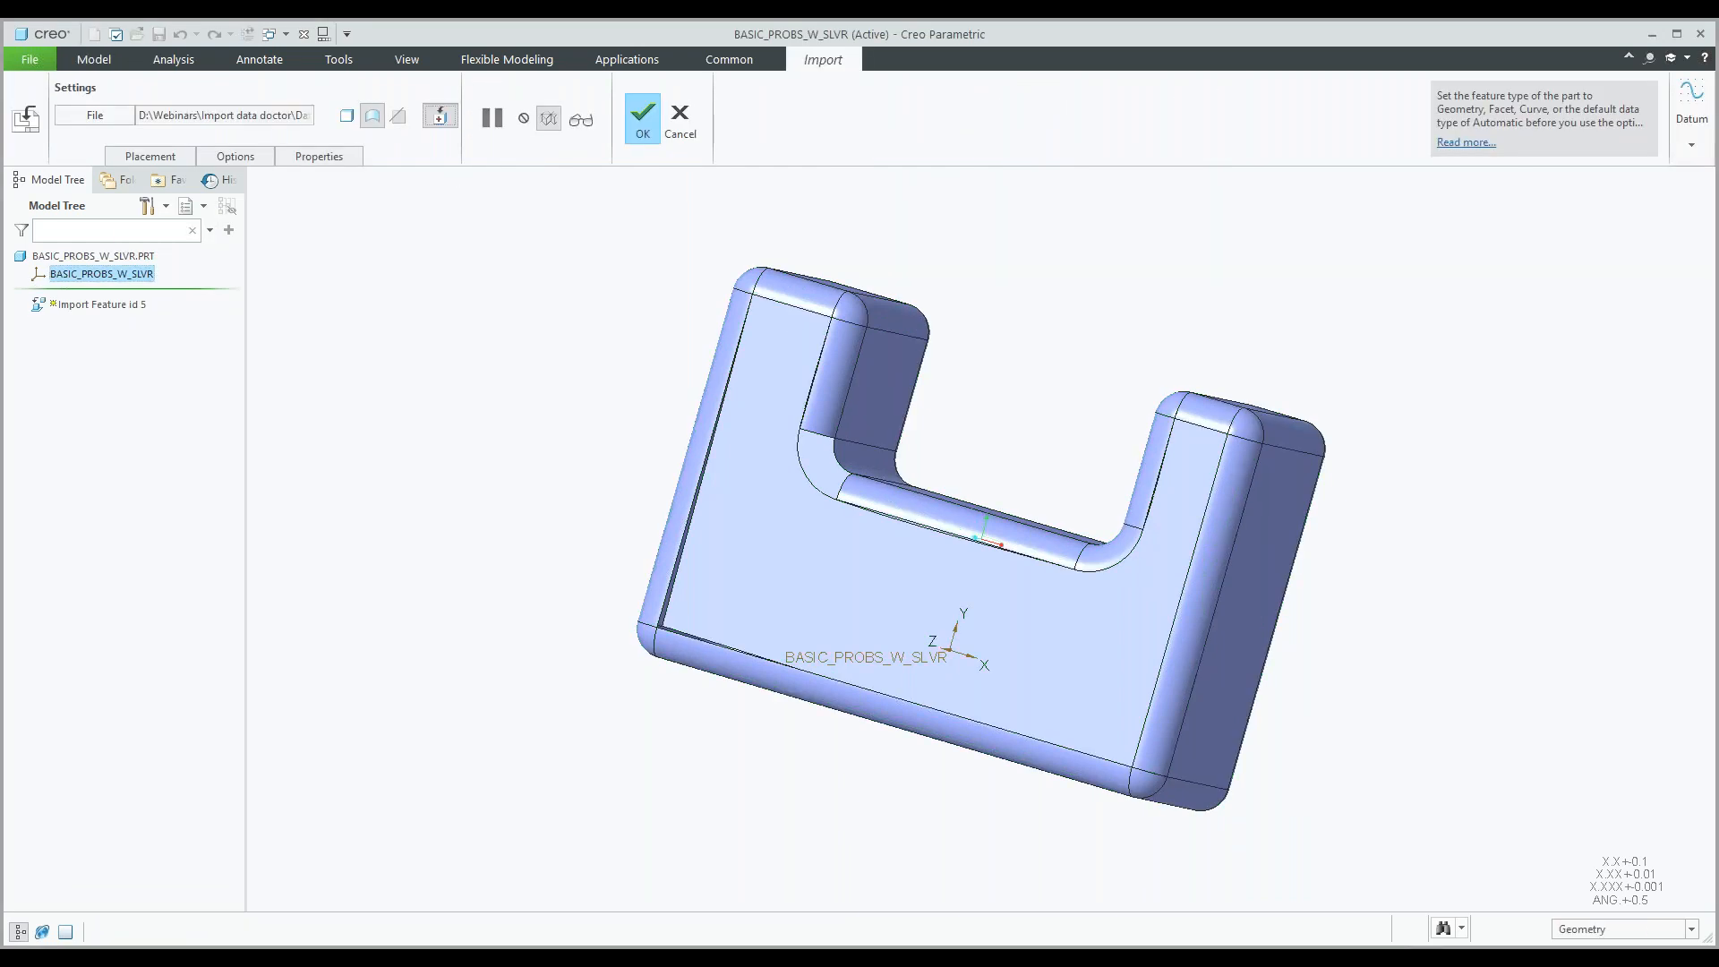
pyautogui.click(439, 114)
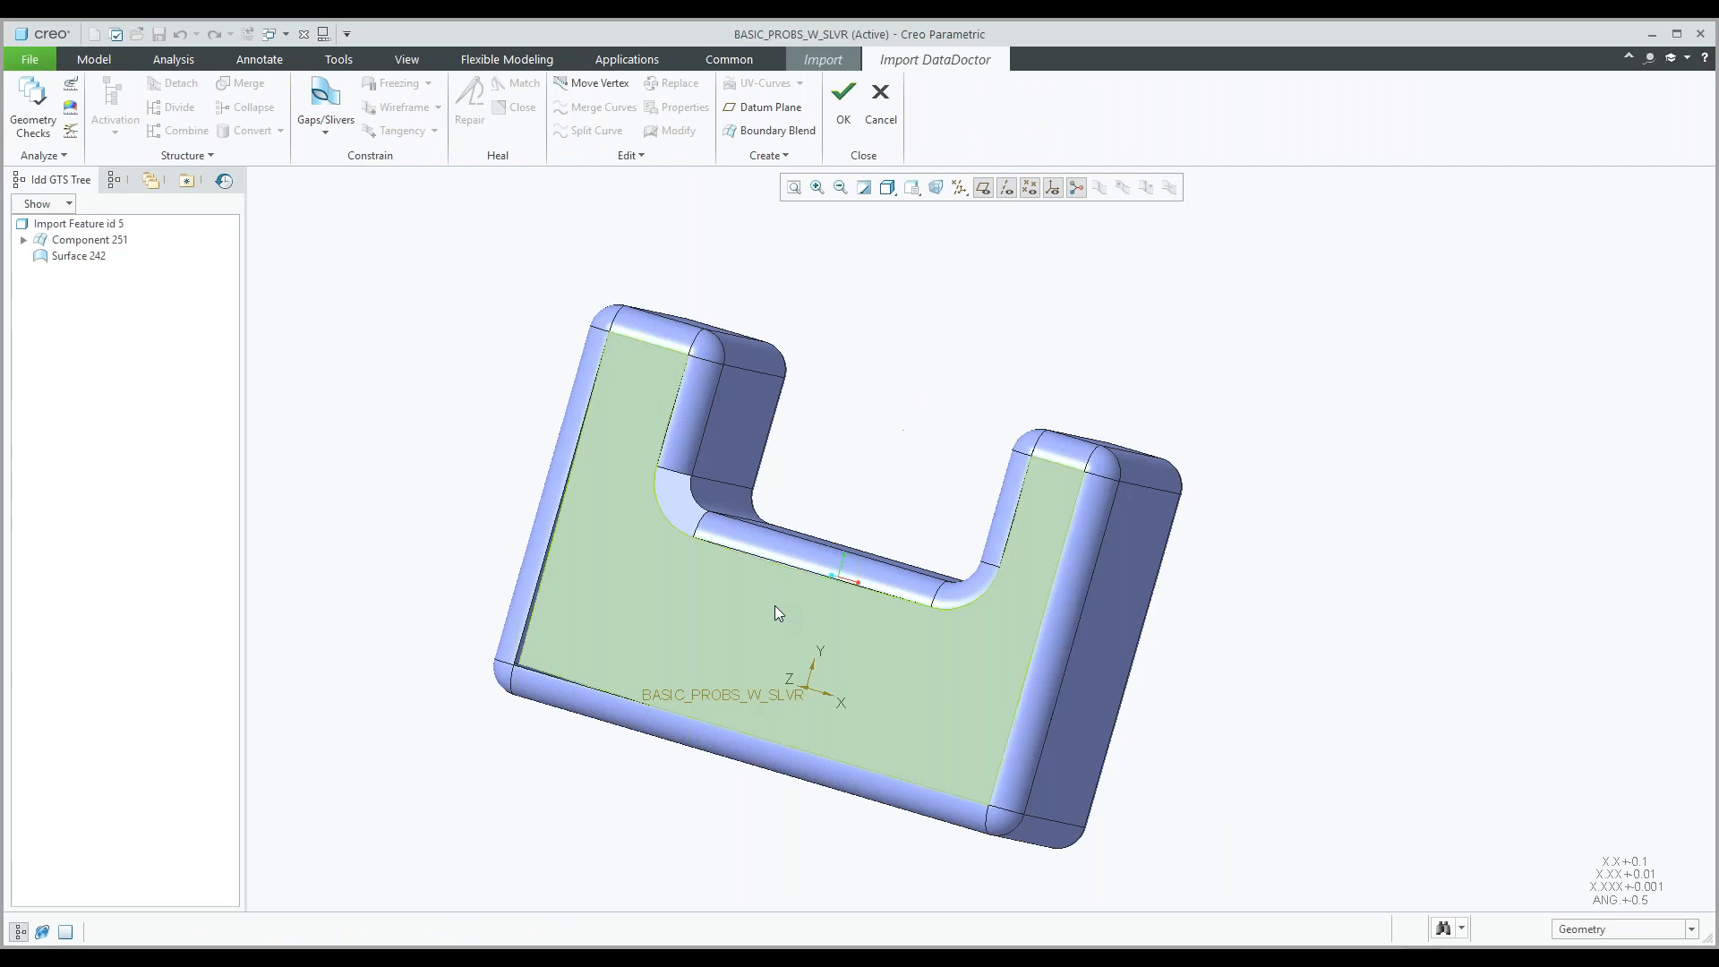
# Try to replace the front face's one-sided edge along the slot floor with the adjacent one-sided edge.
pyautogui.scroll(2, 776, 605)
pyautogui.click(781, 577)
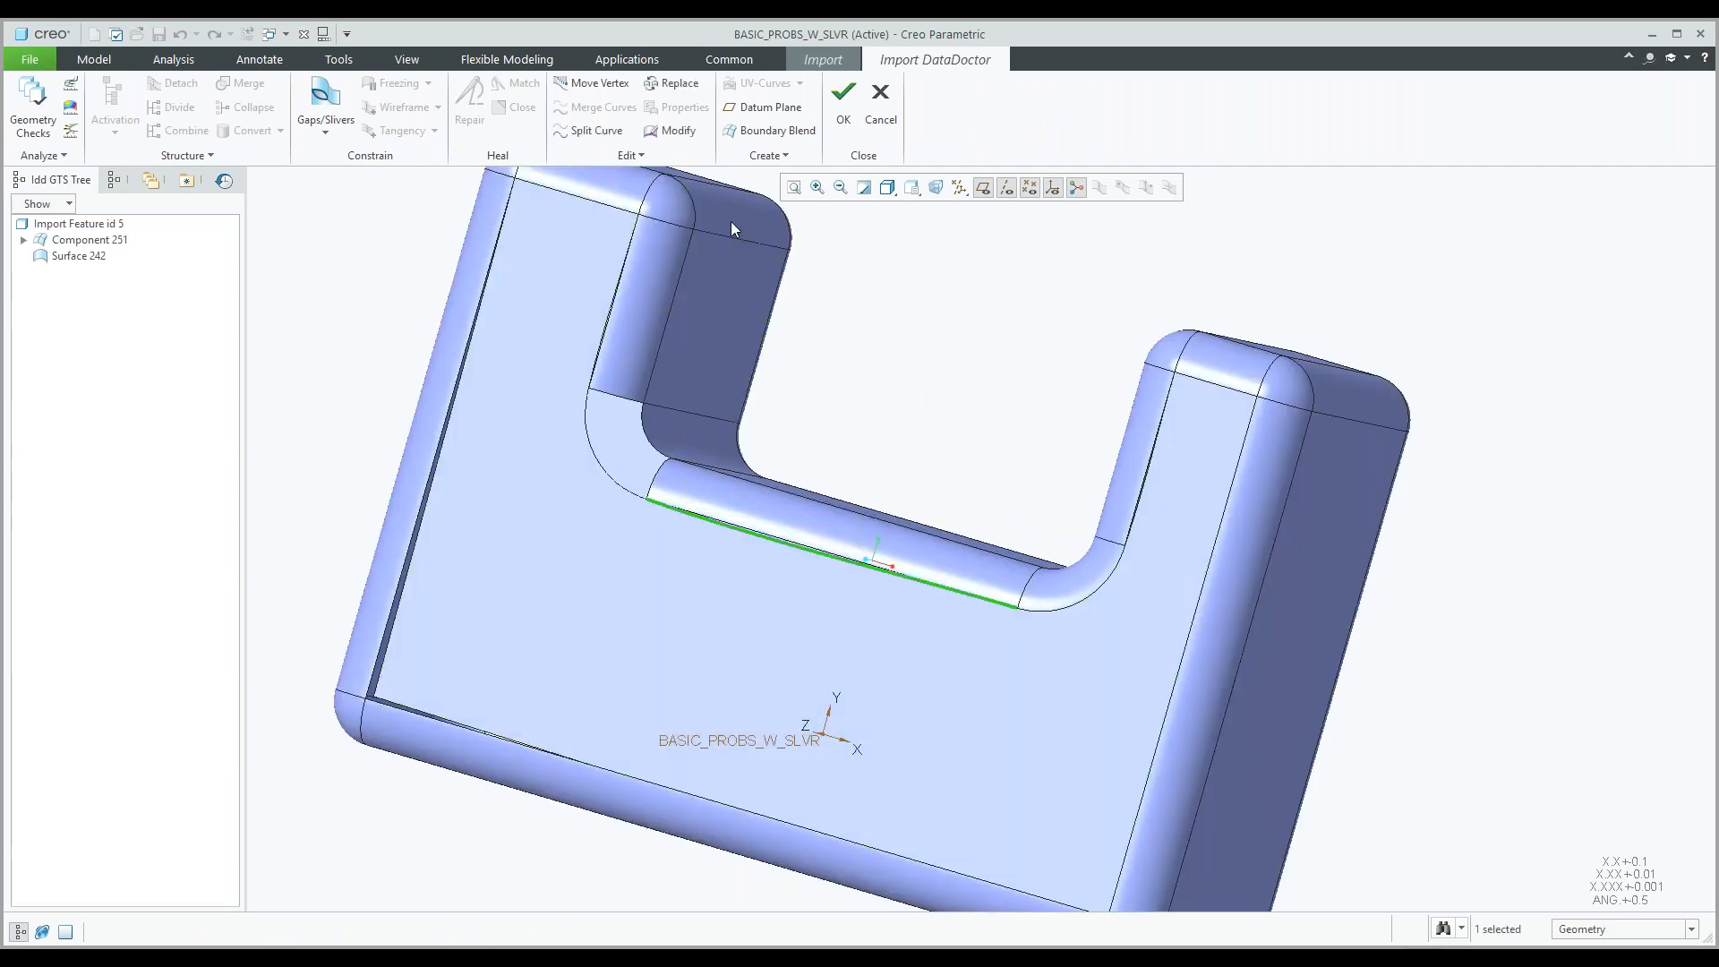
pyautogui.click(671, 82)
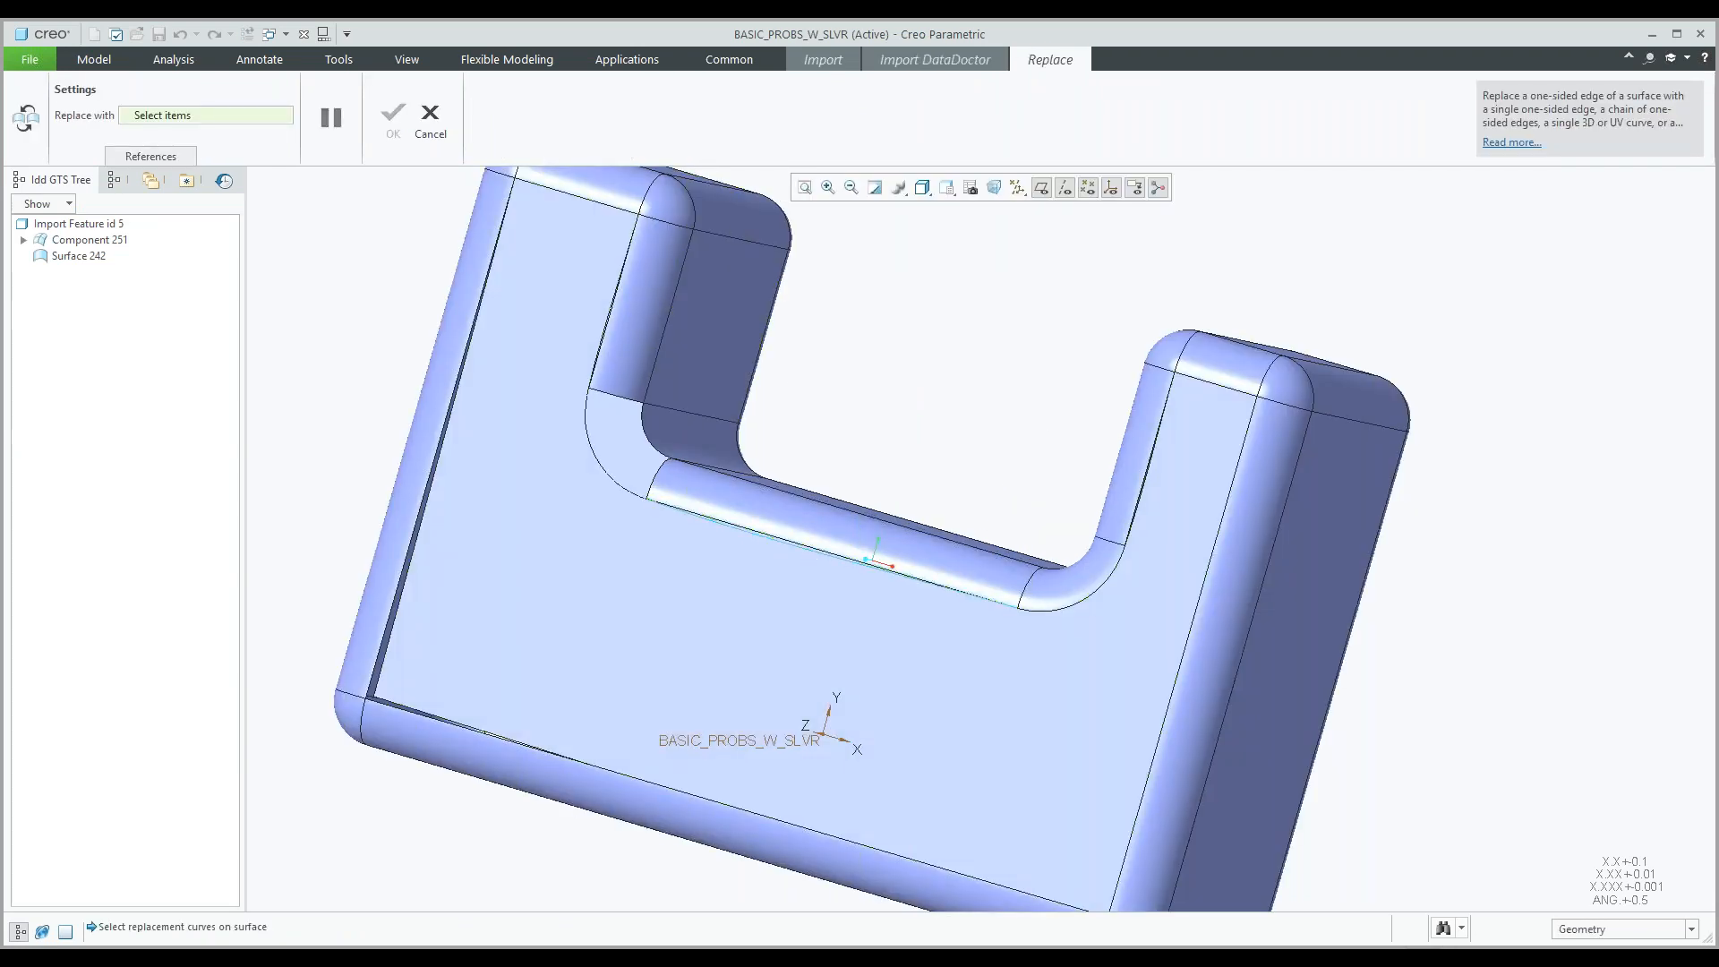
pyautogui.click(851, 558)
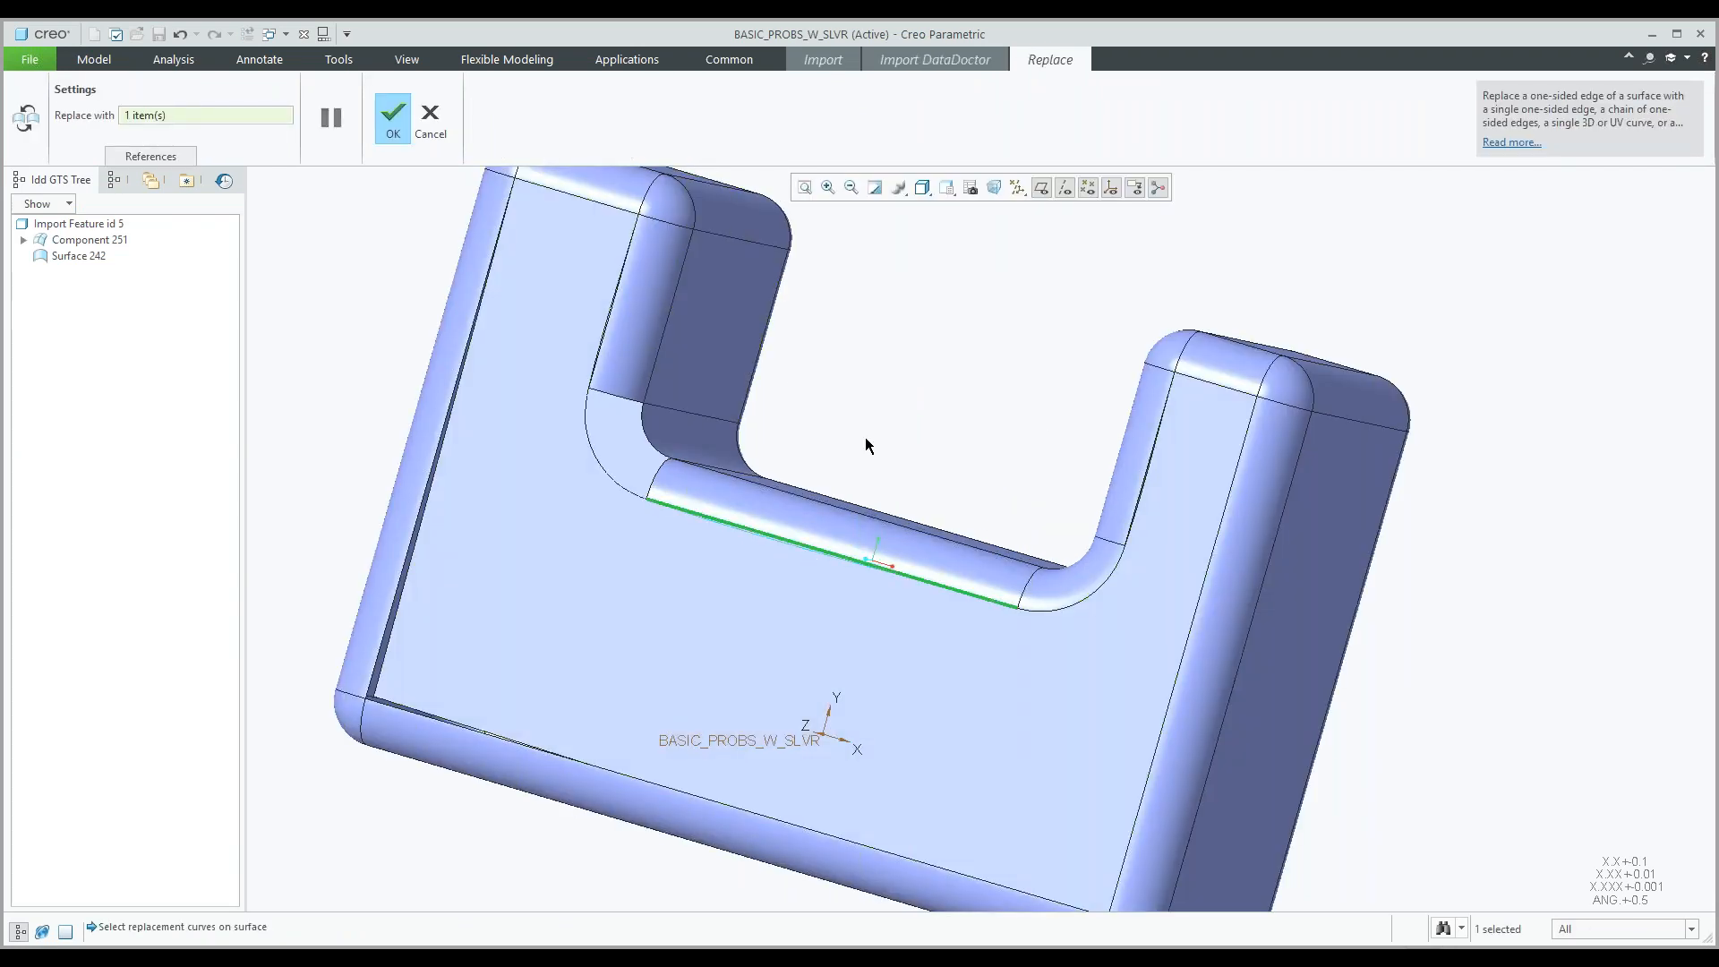
pyautogui.click(393, 118)
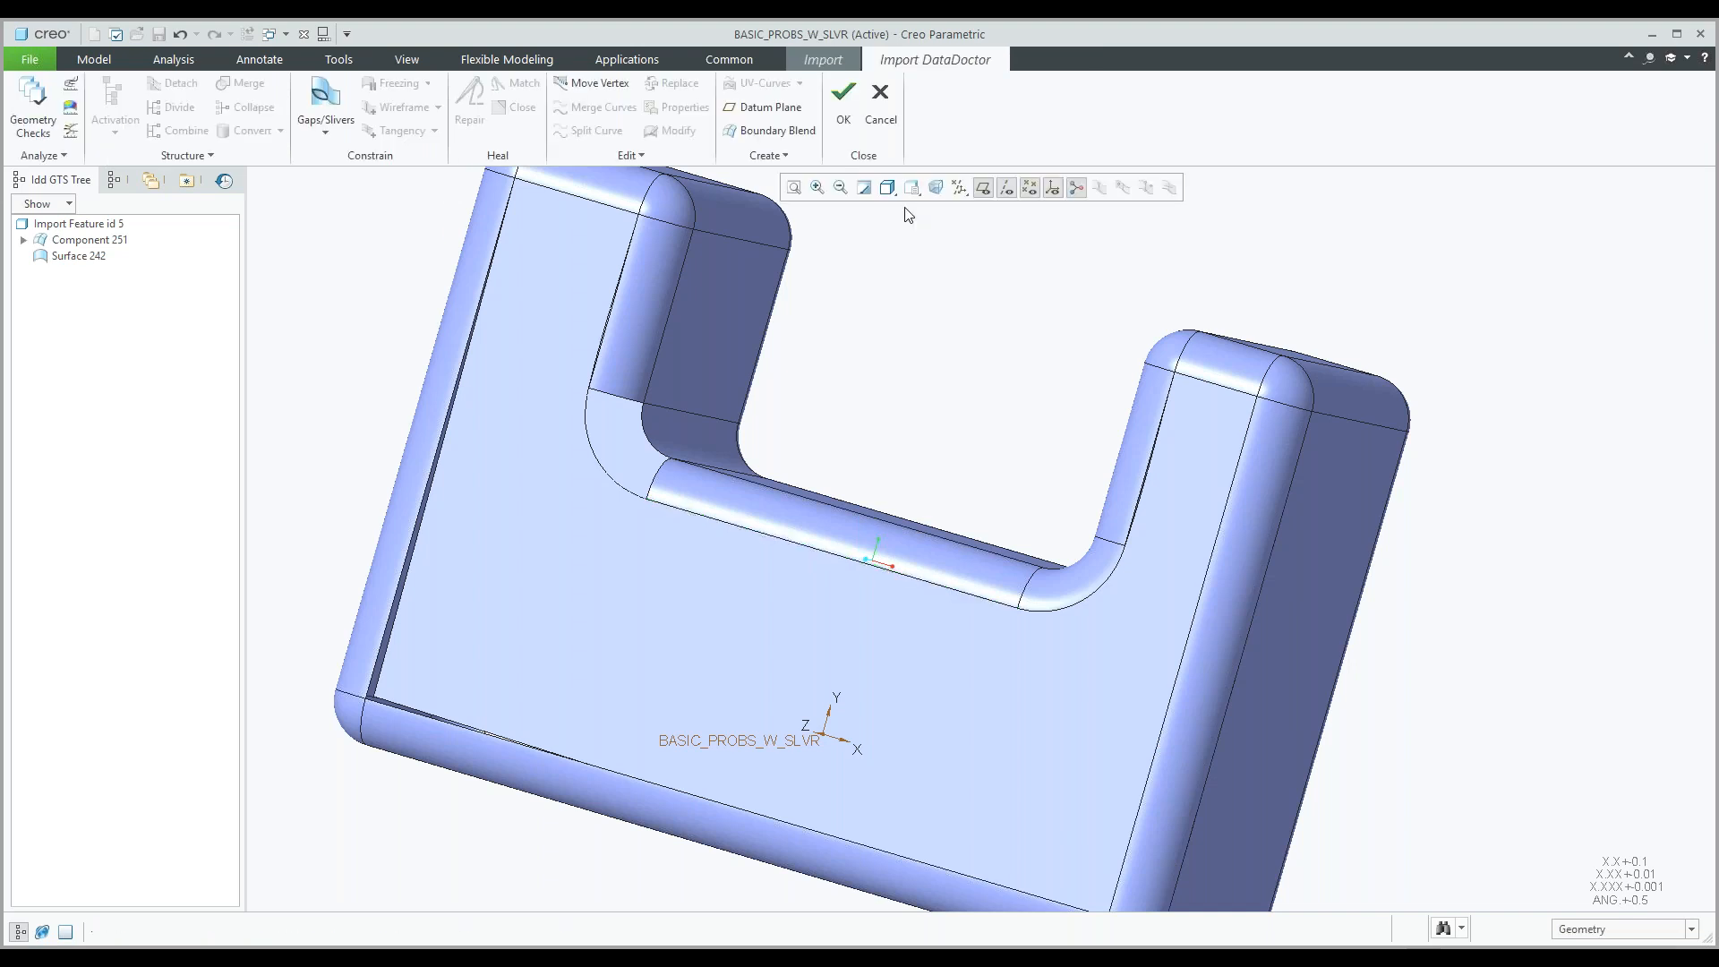
# Set the display style to Wireframe and bring the sliver along the slot's front edge into close view.
pyautogui.click(912, 187)
pyautogui.click(889, 188)
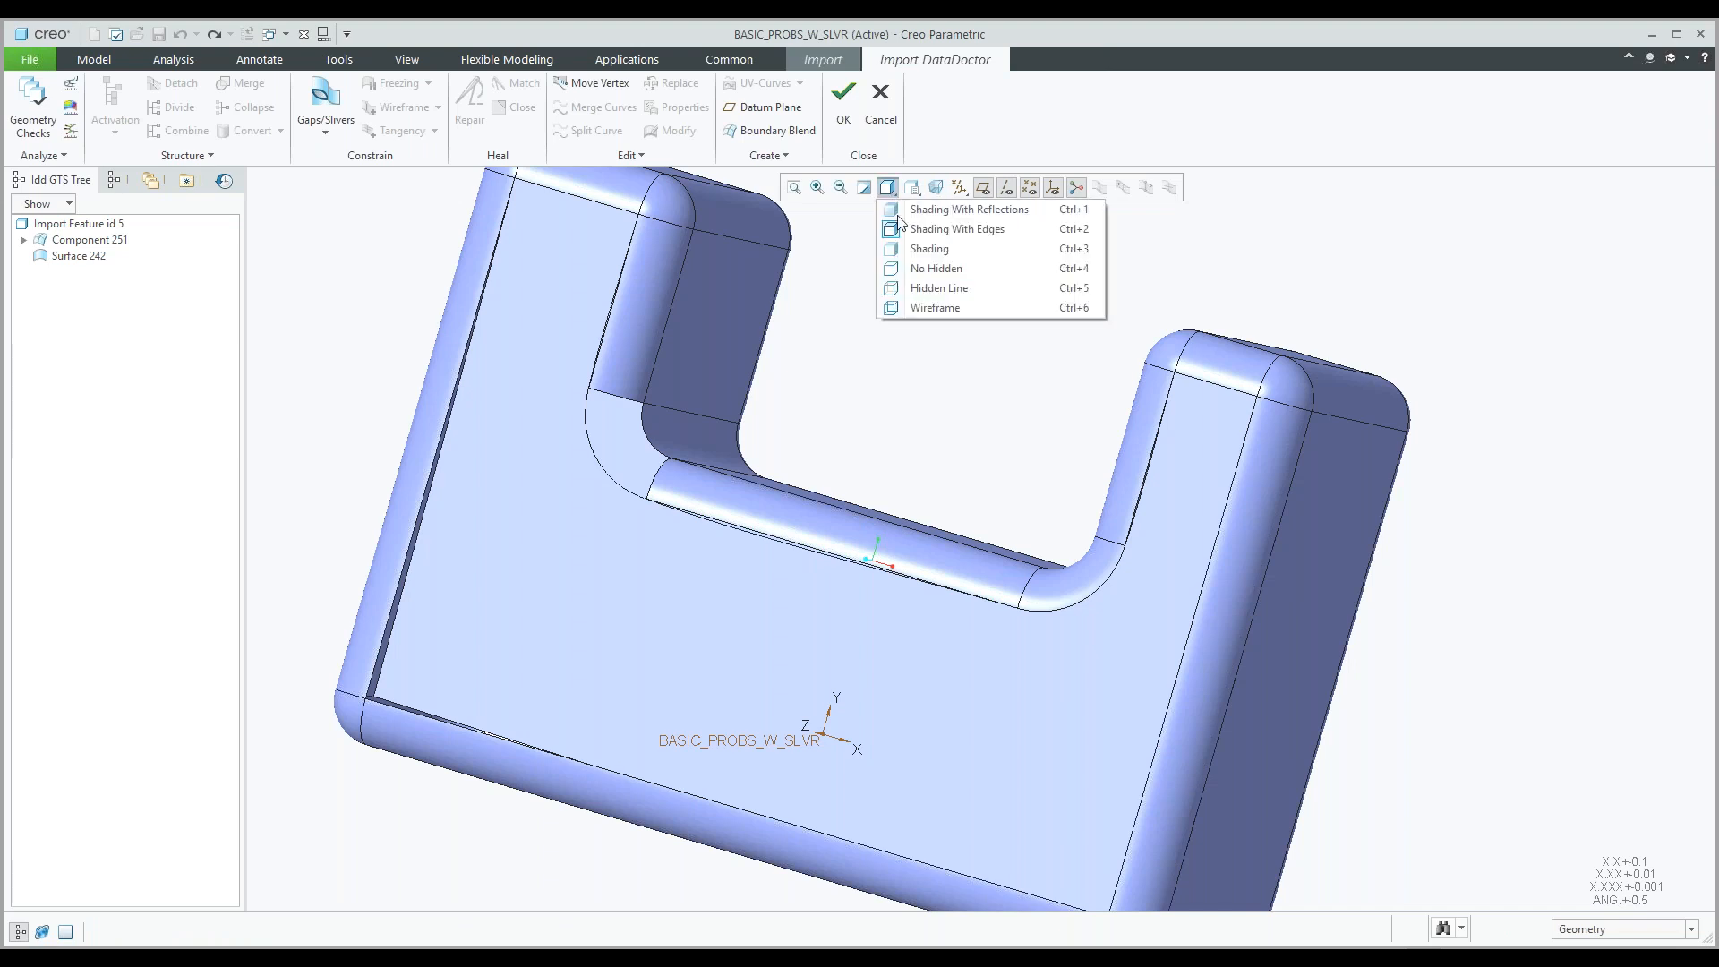
pyautogui.click(932, 307)
pyautogui.moveTo(779, 587)
pyautogui.mouseDown(button='middle')
pyautogui.moveTo(760, 549)
pyautogui.moveTo(869, 557)
pyautogui.mouseUp(button='middle')
pyautogui.scroll(5, 873, 555)
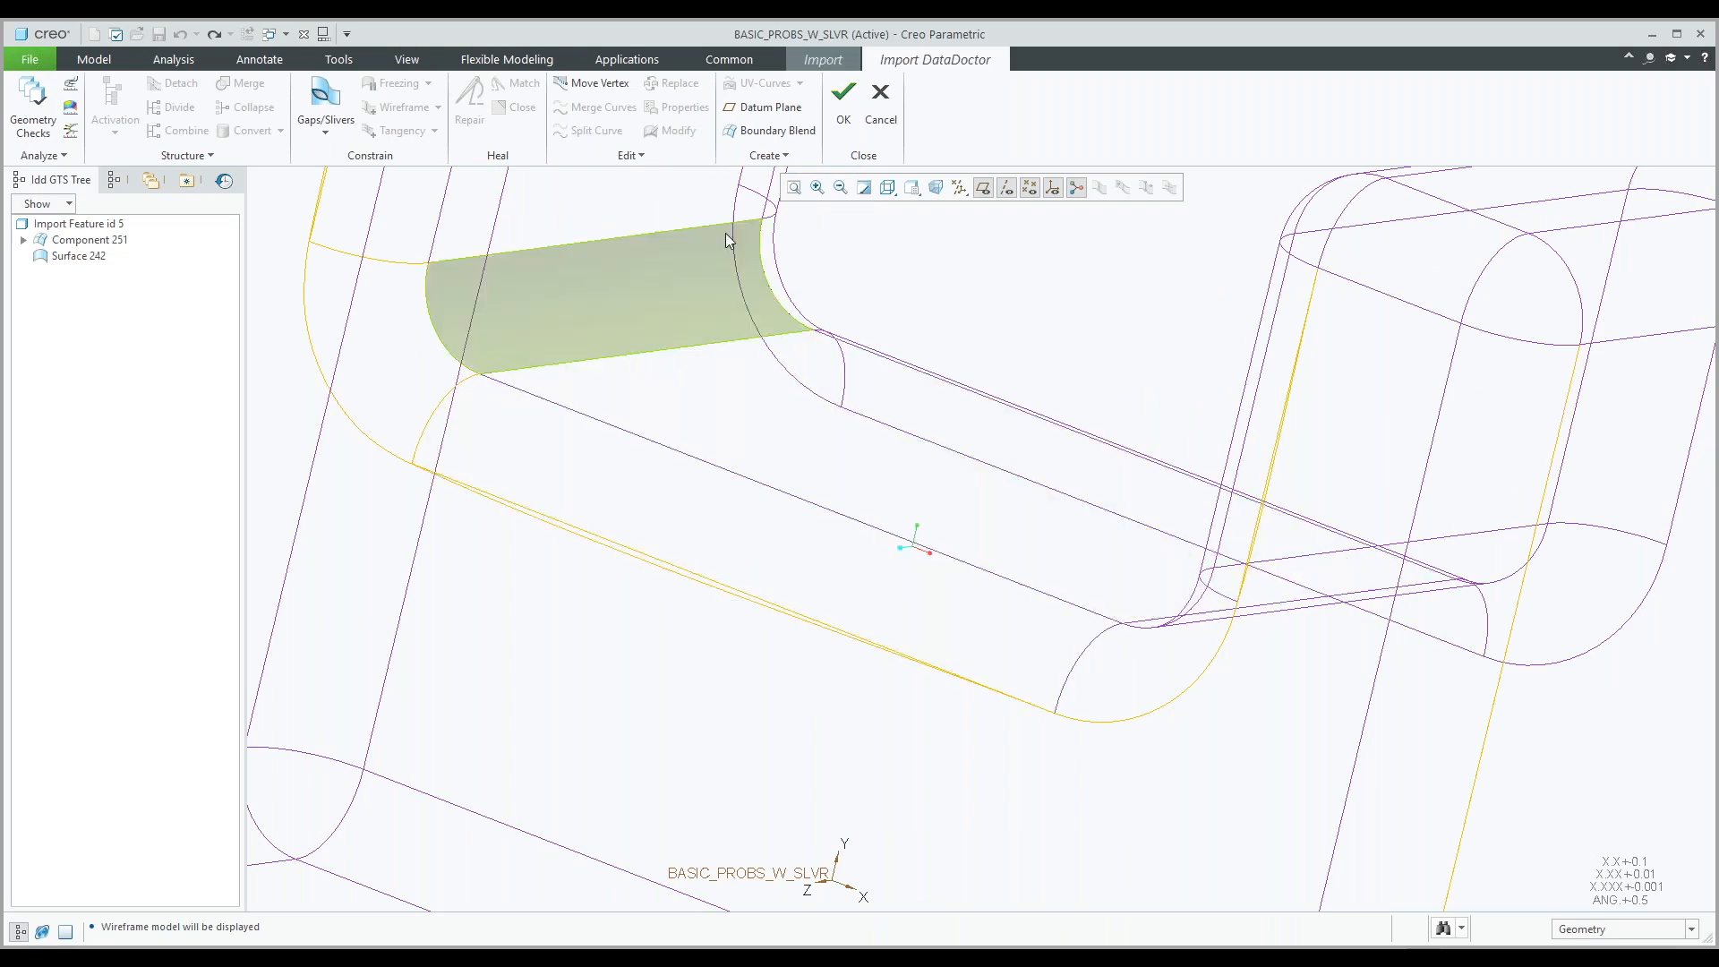
# Replace the bowed one-sided edge along the front of the slot floor with the adjacent straight edge.
pyautogui.click(676, 576)
pyautogui.click(673, 83)
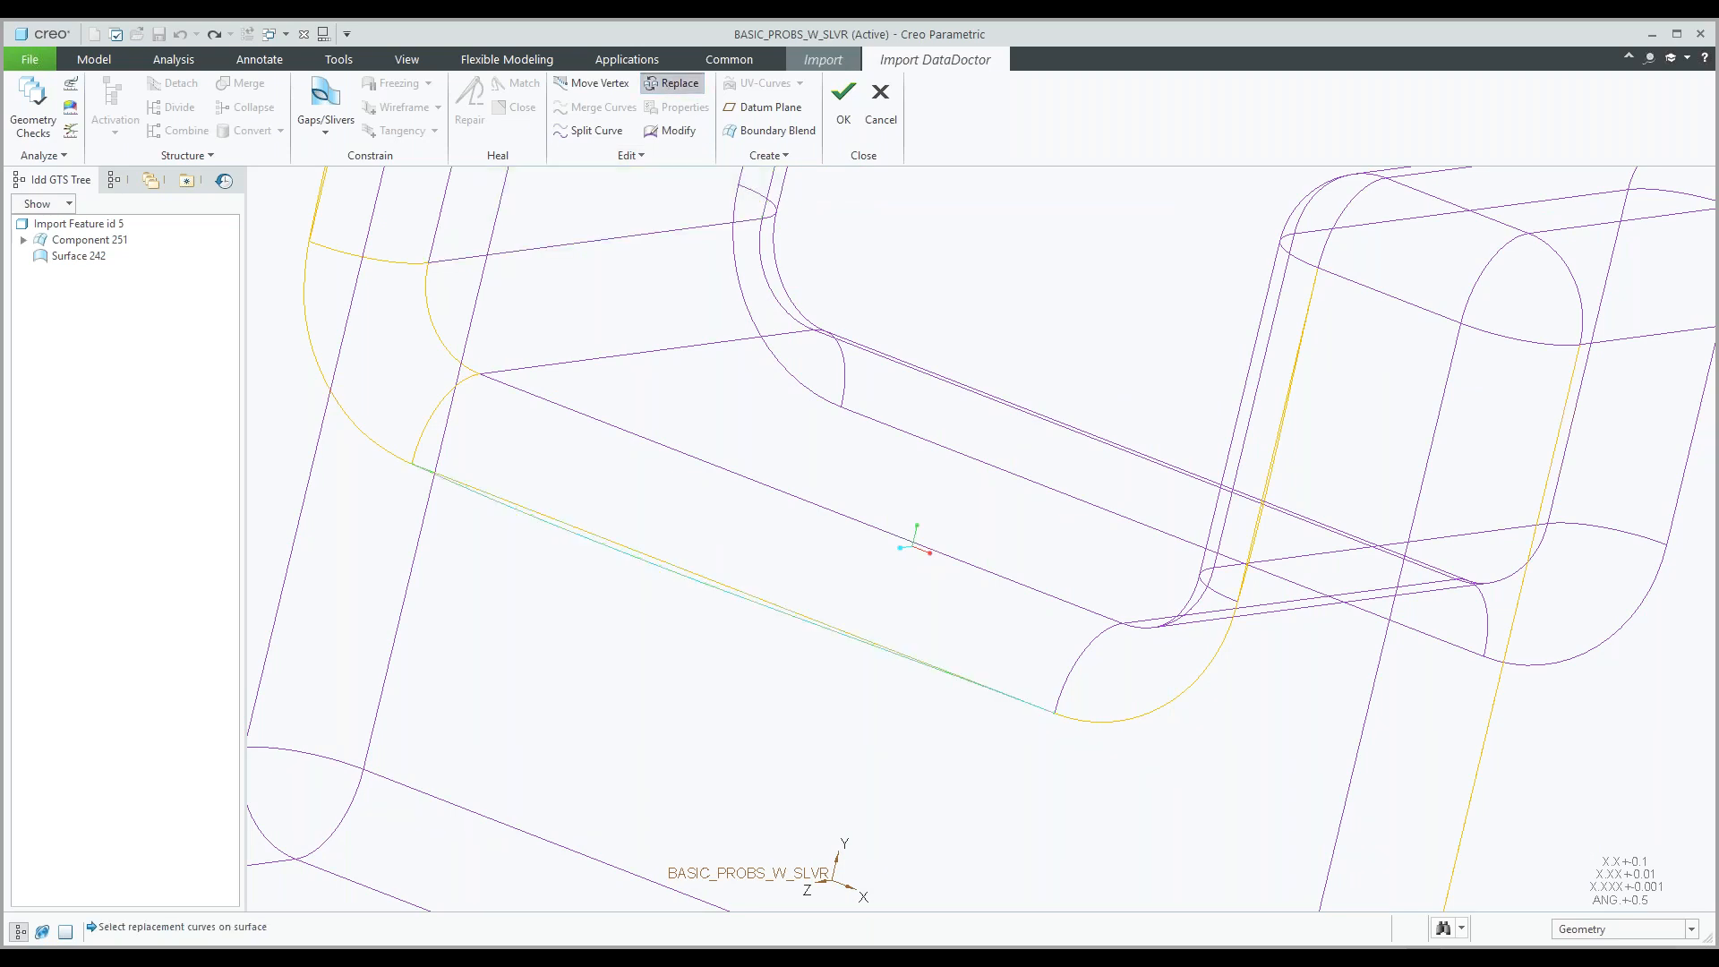
pyautogui.click(671, 565)
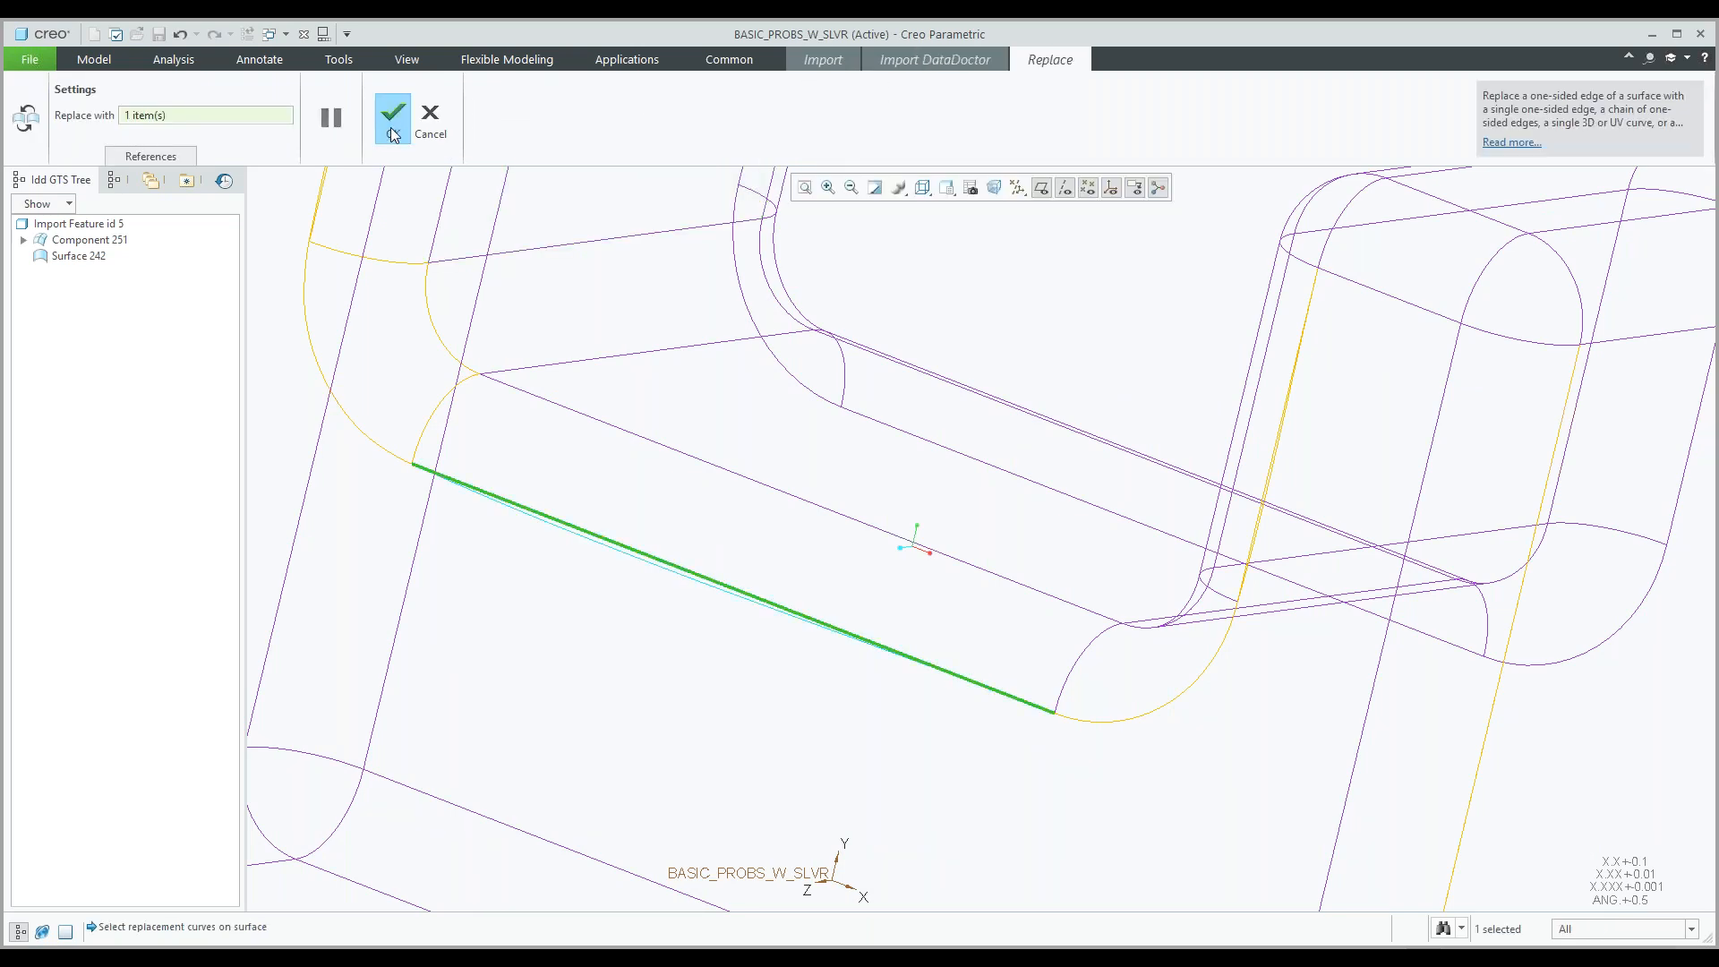
pyautogui.click(392, 125)
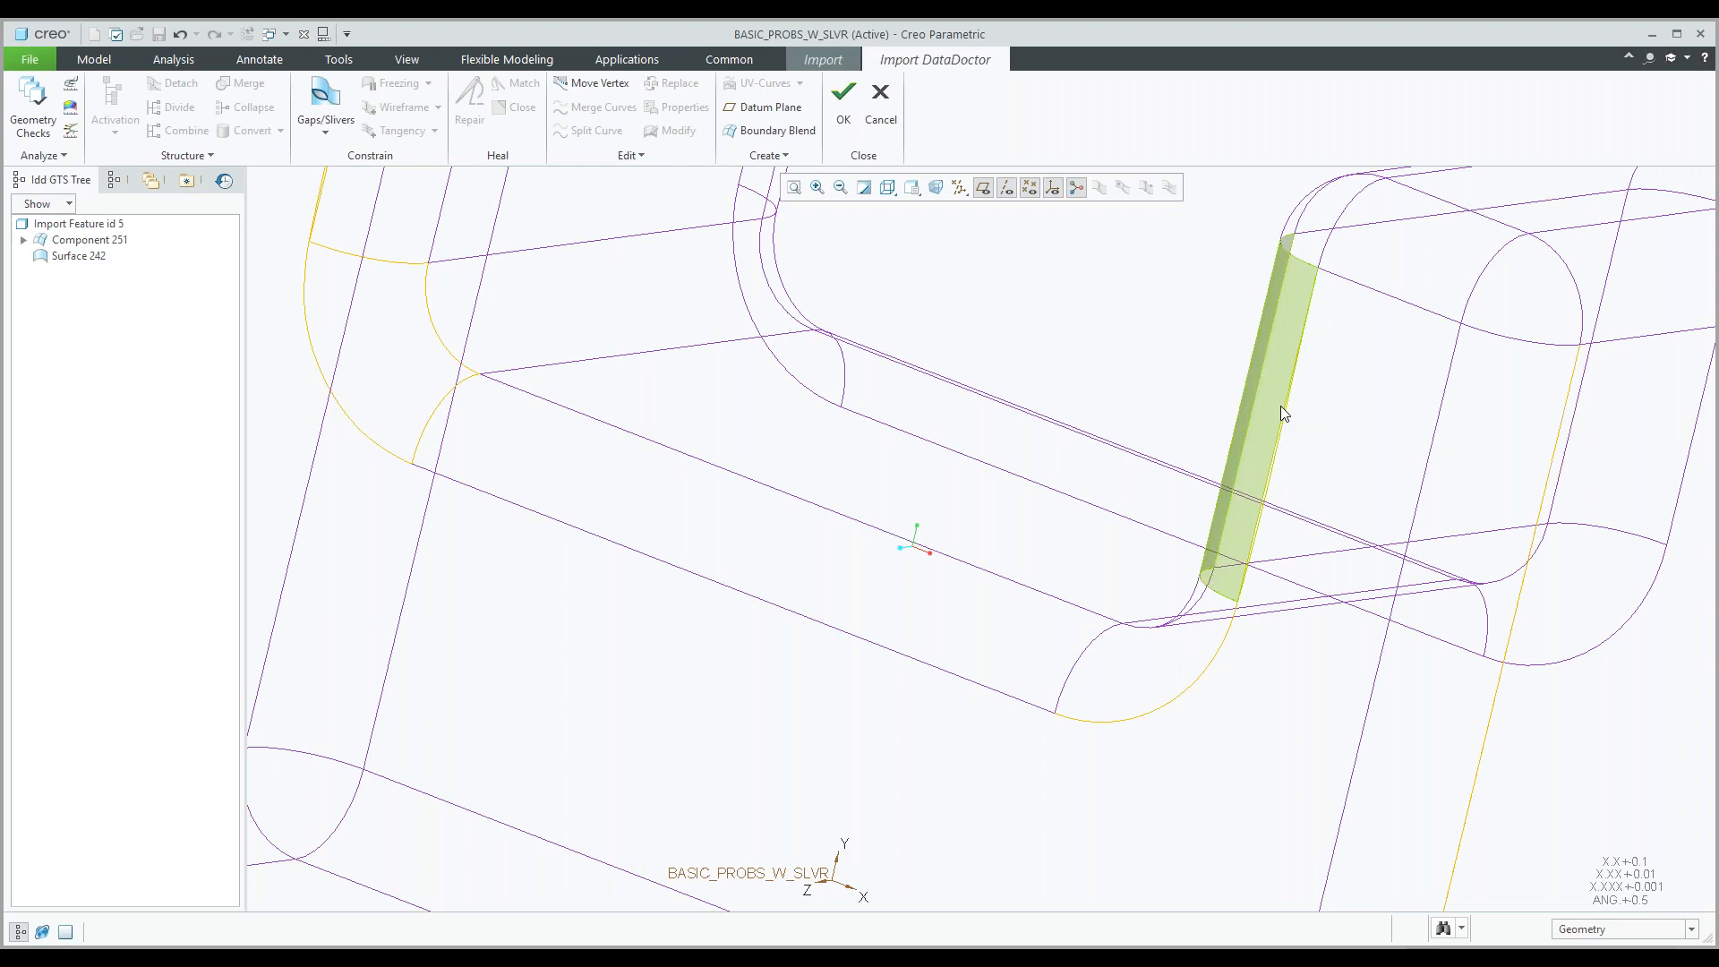
# Replace the one-sided edge on the front of the slot's upright side, below the shorter-looking post, with its neighbouring edge.
pyautogui.click(1284, 410)
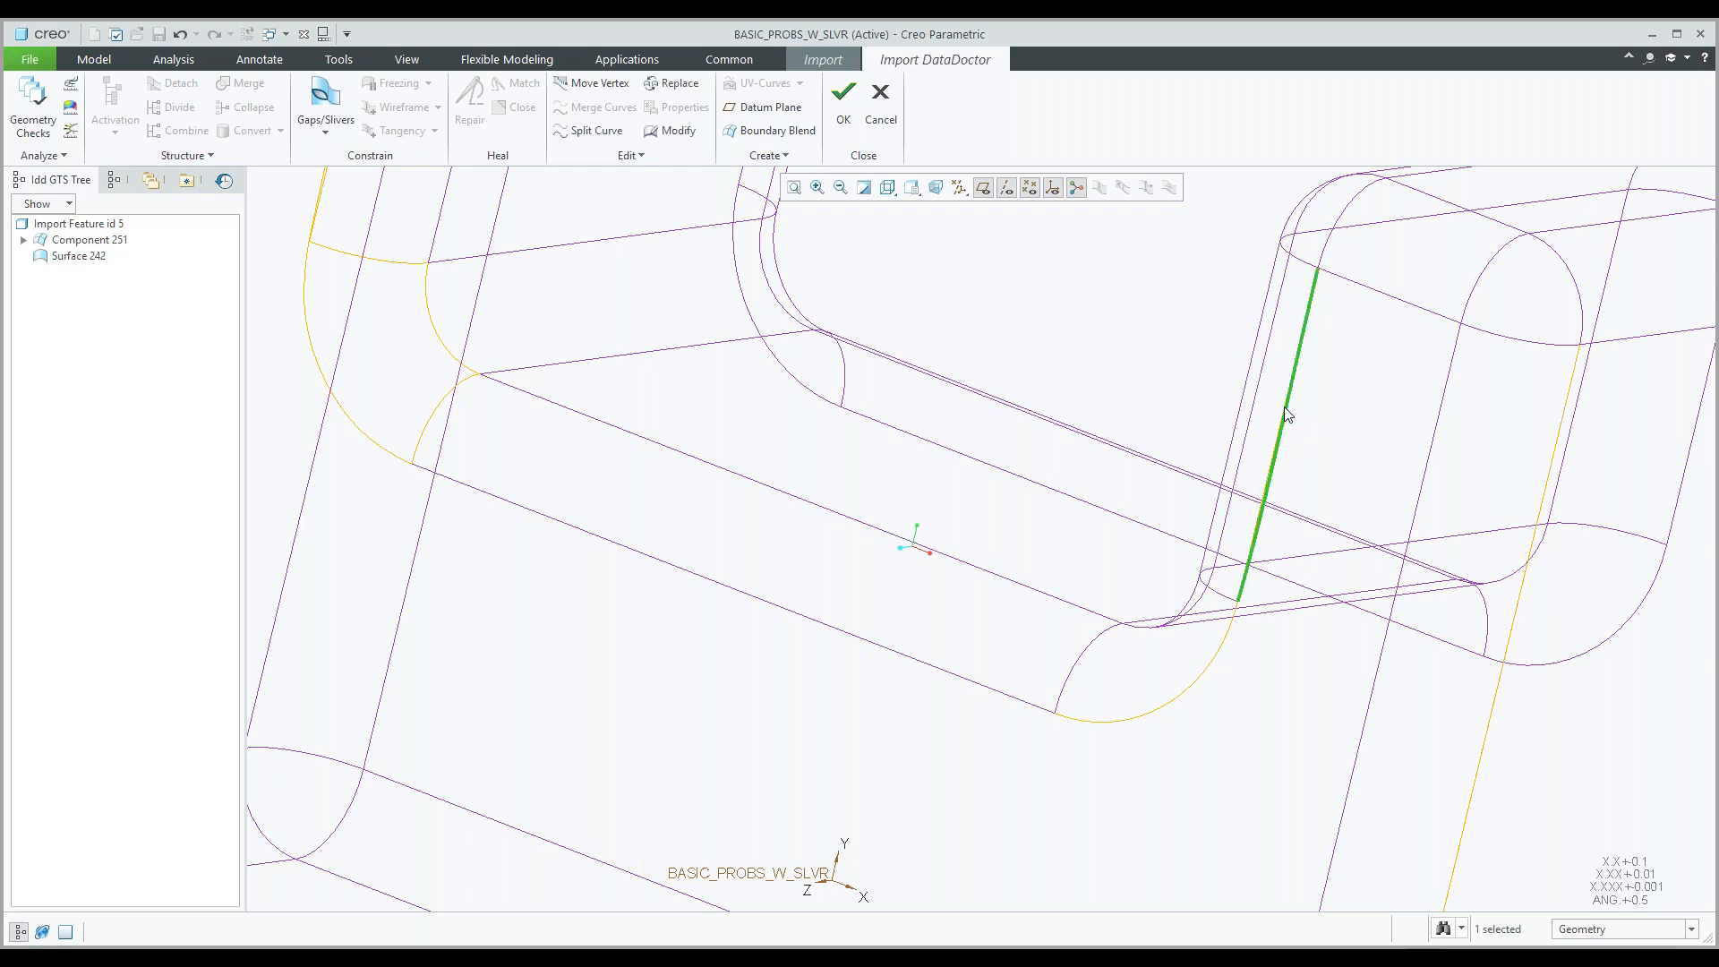
pyautogui.click(672, 82)
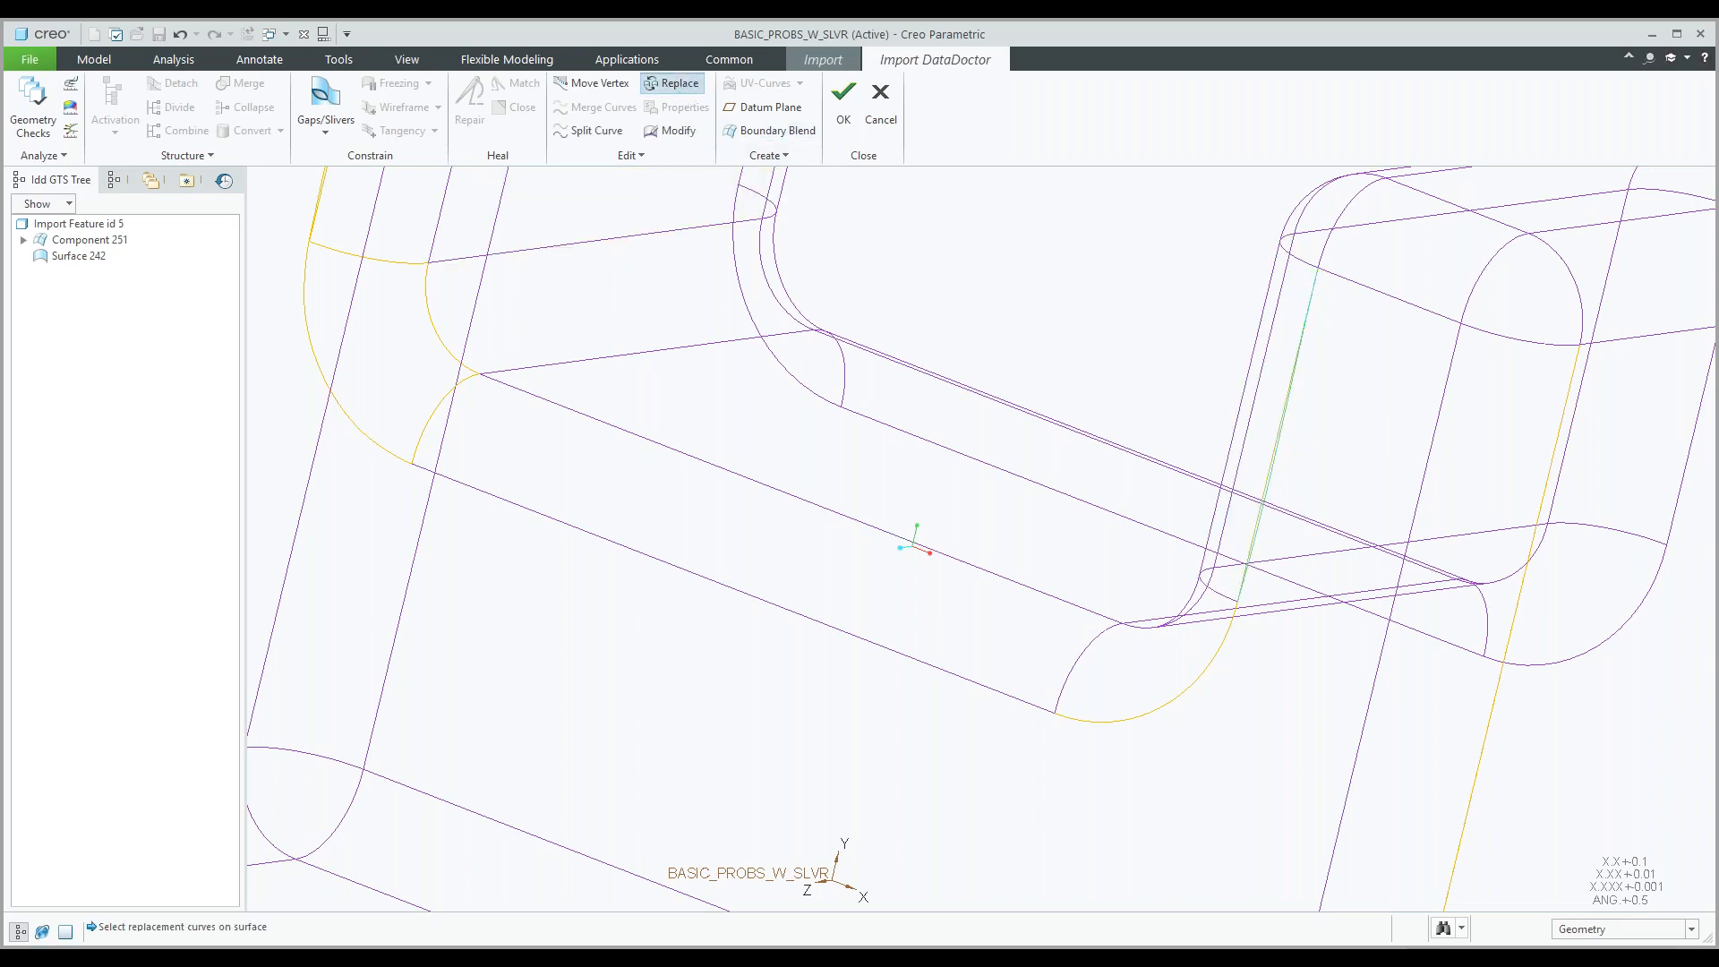
pyautogui.click(1291, 376)
pyautogui.middleClick(1087, 300)
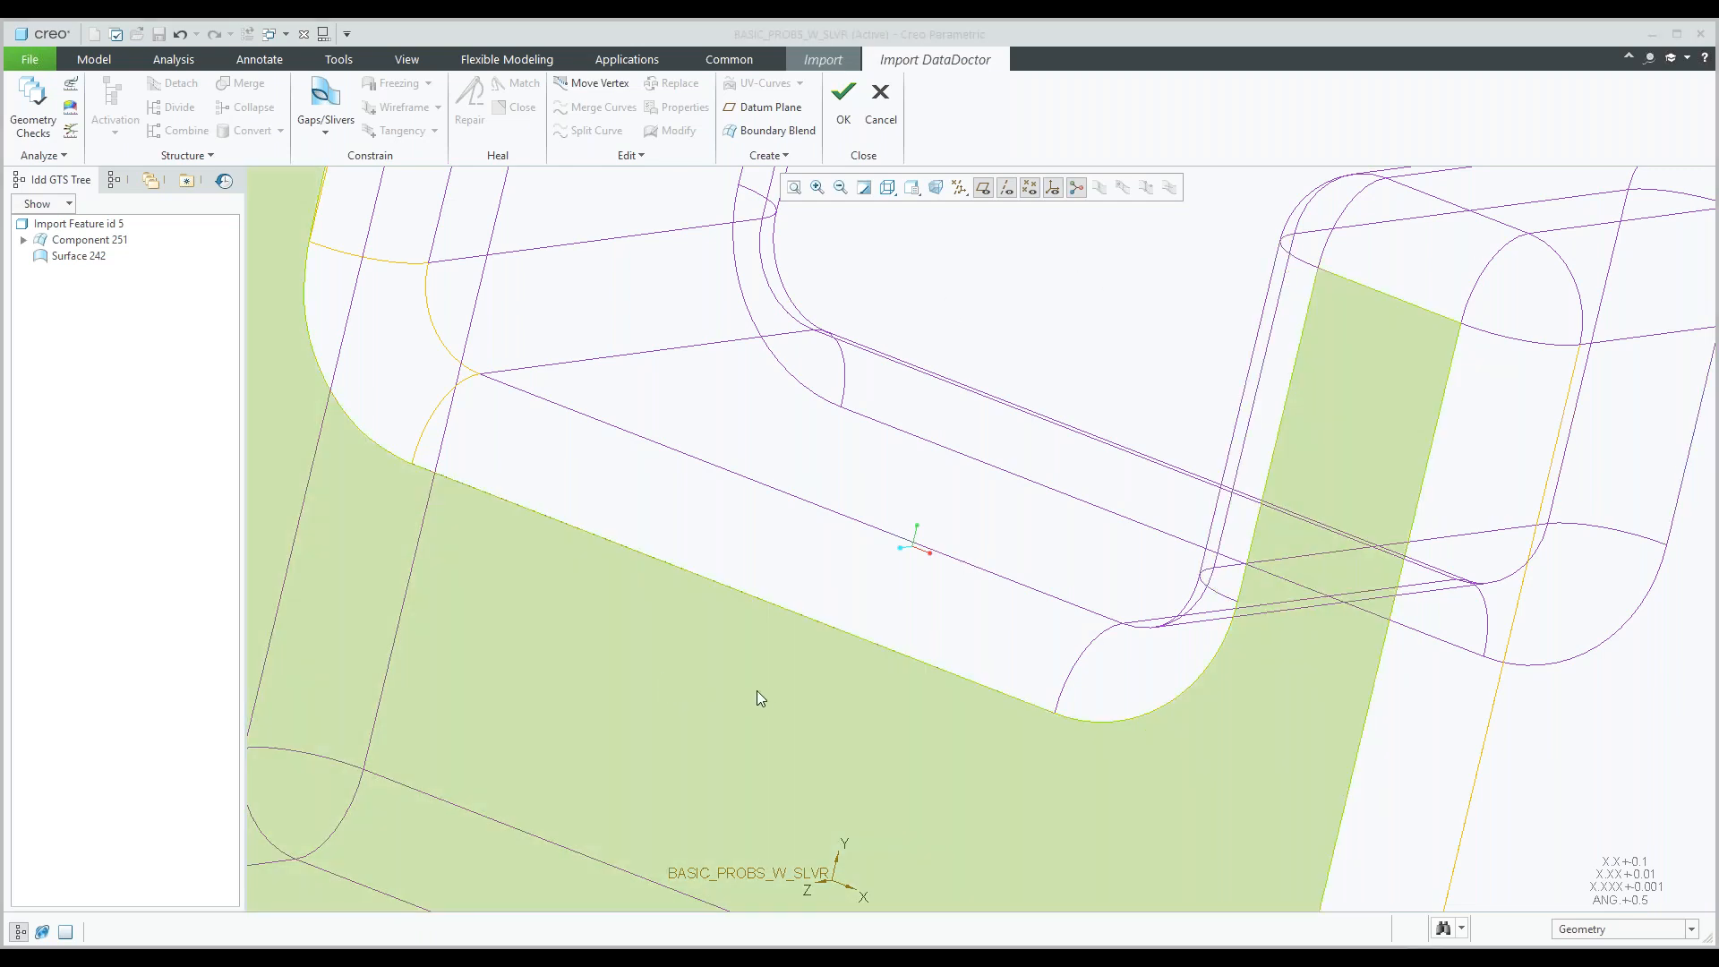
# Quit Import DataDoctor and the import feature edit without keeping the edge replacements, and switch to the PowerPoint webinar presentation.
pyautogui.scroll(-5, 765, 691)
pyautogui.click(873, 123)
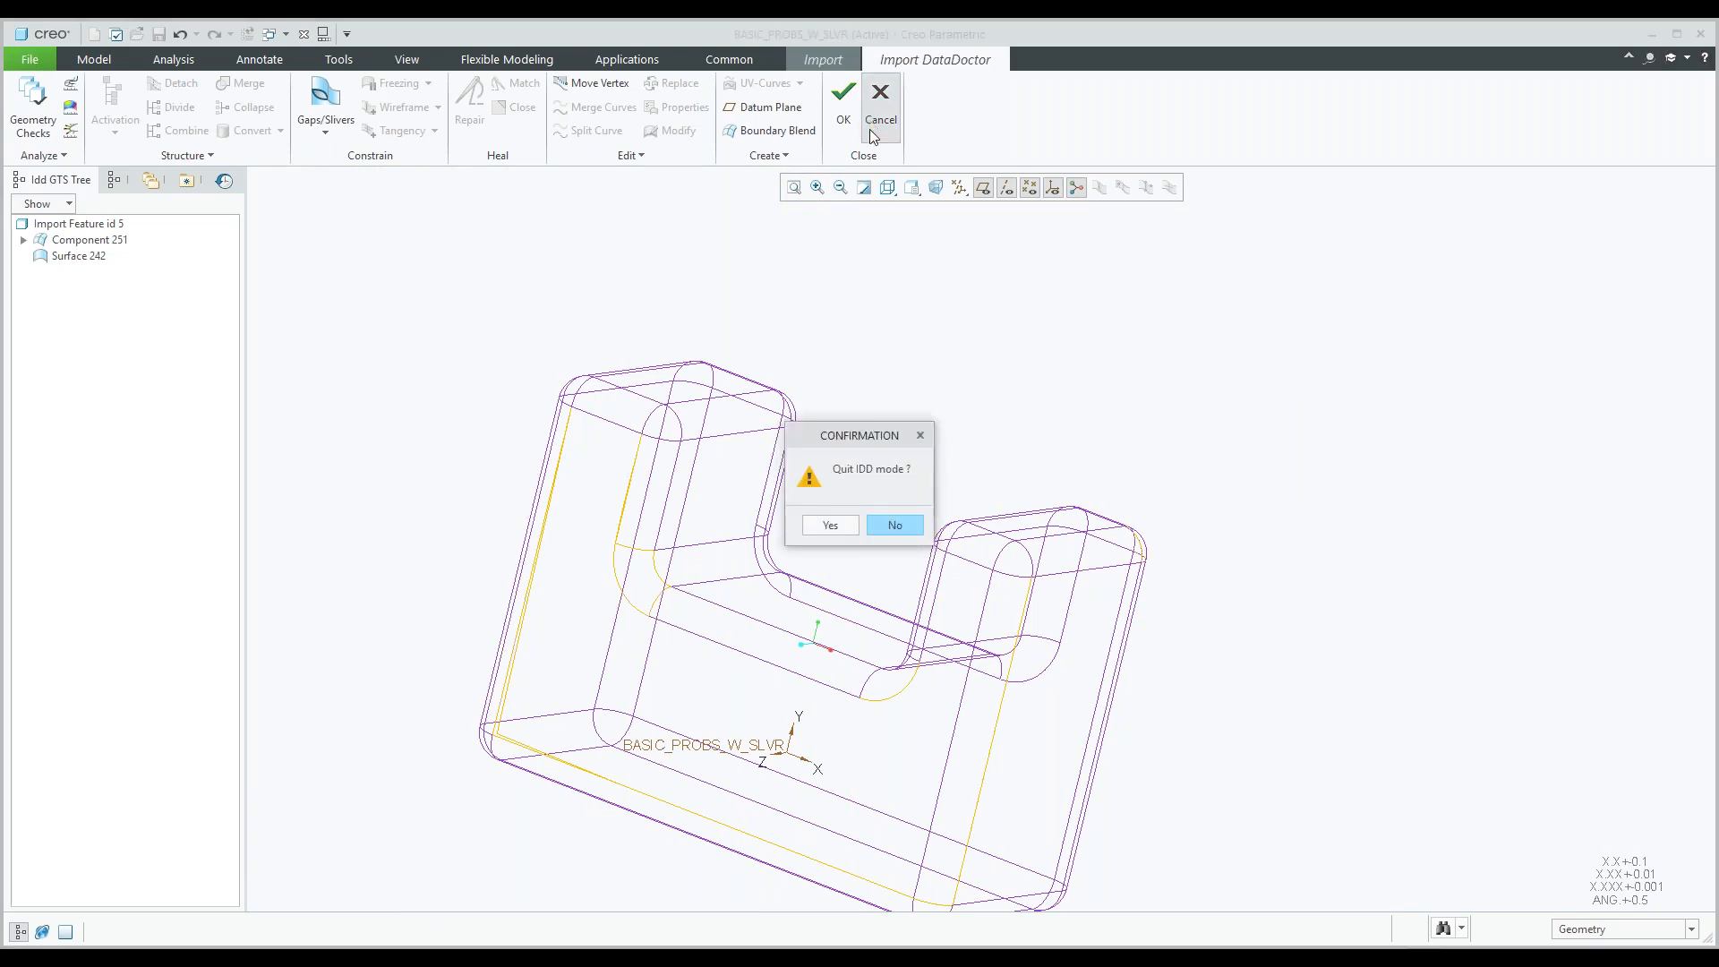
pyautogui.click(833, 525)
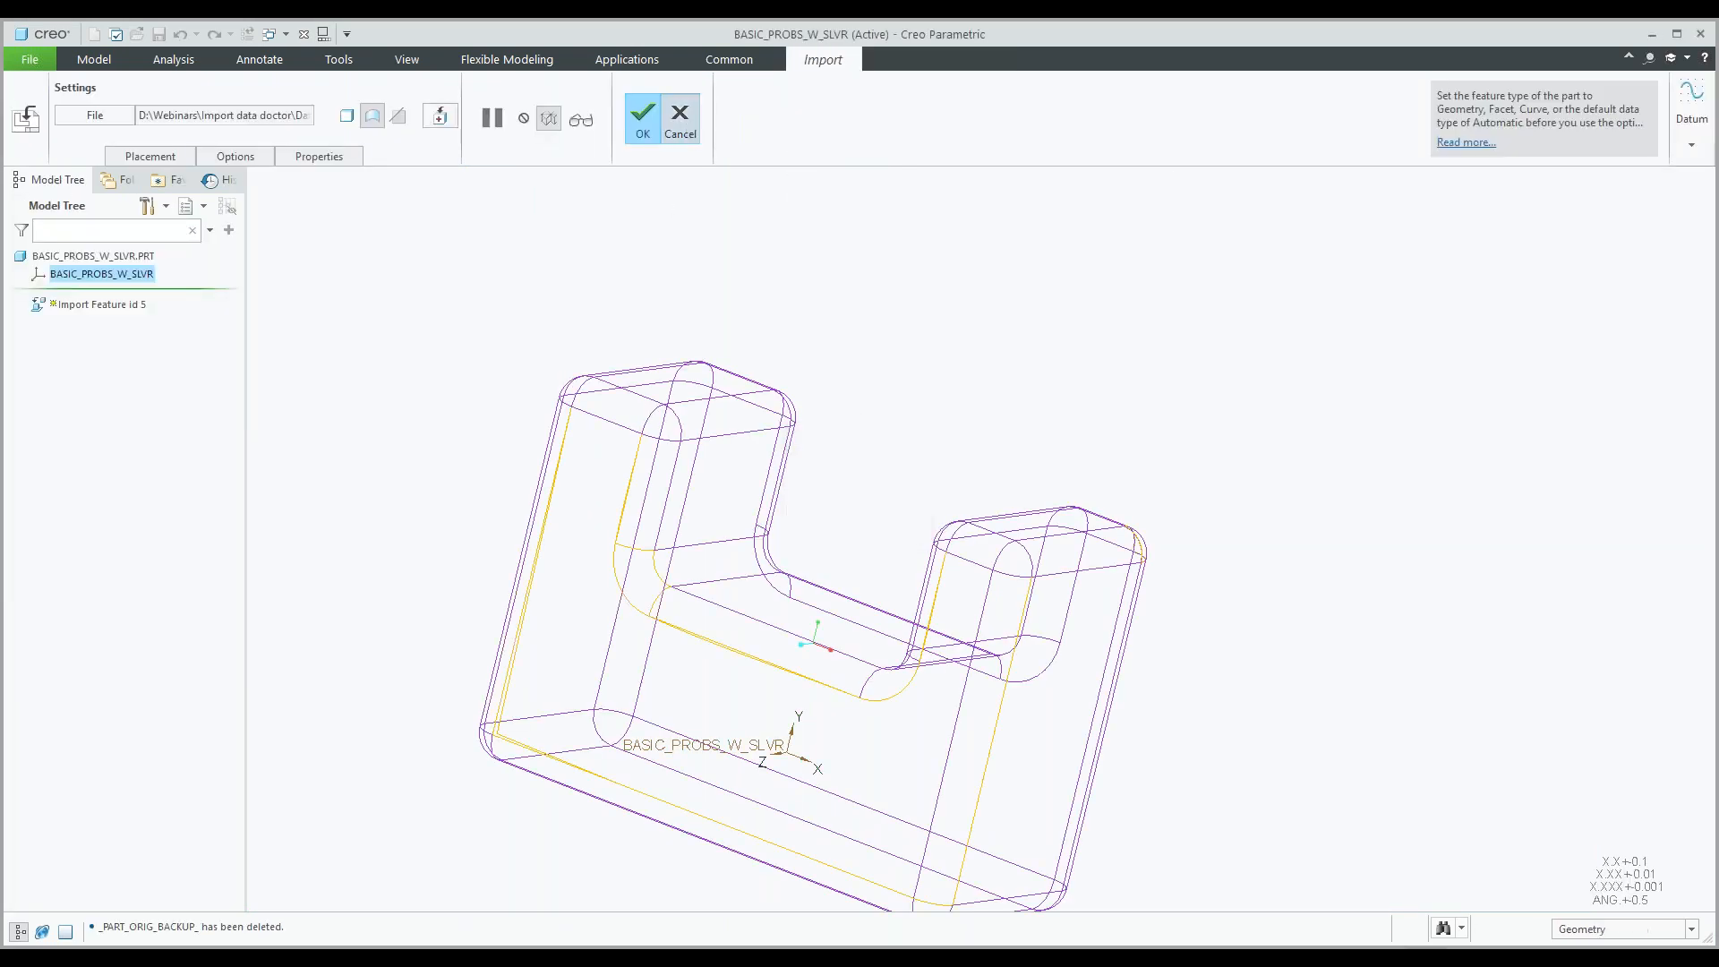
pyautogui.click(688, 127)
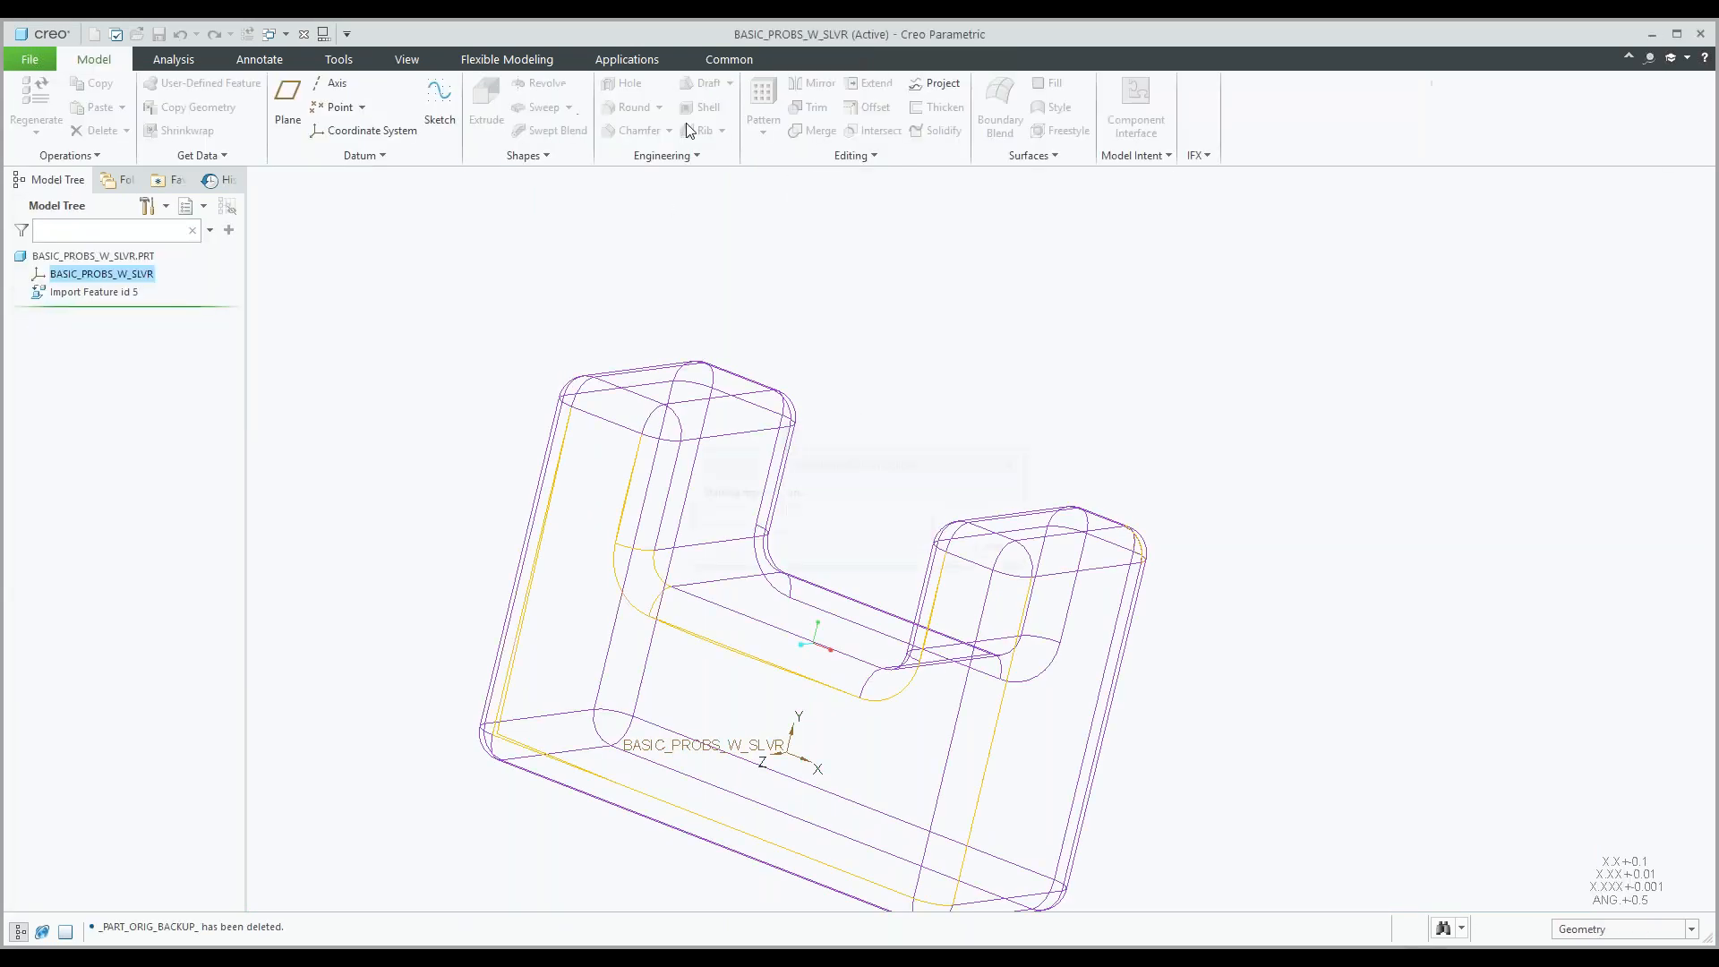
pyautogui.click(876, 422)
pyautogui.hotkey('alt', 'Tab')
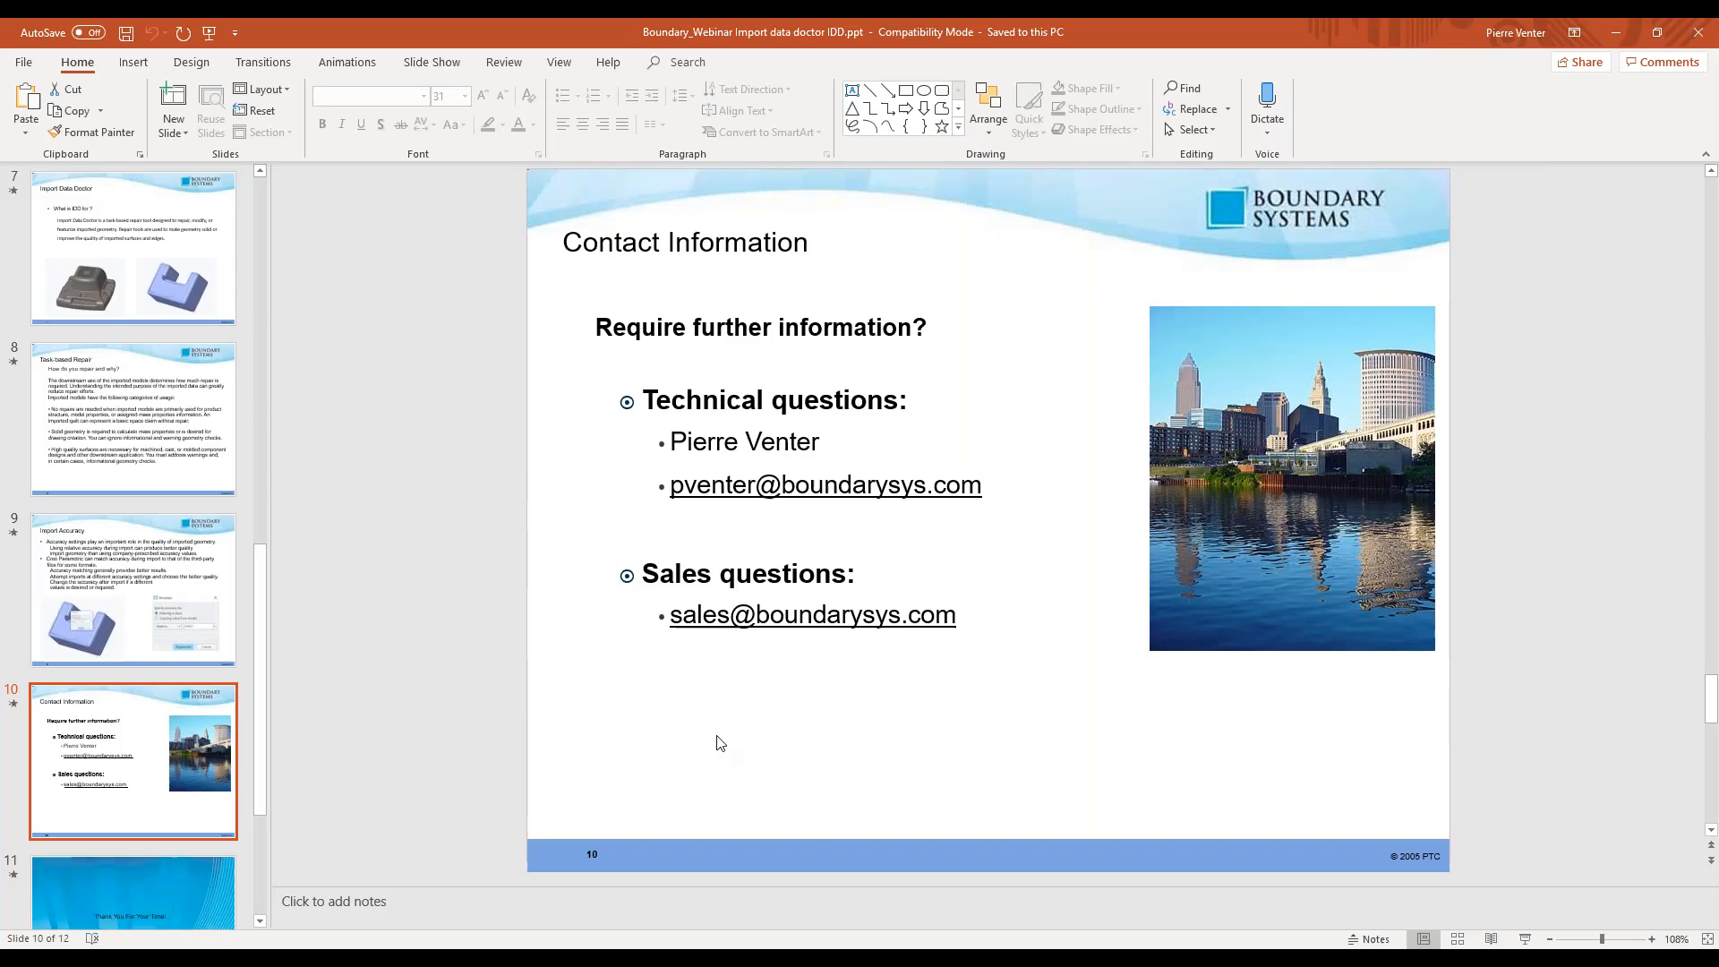